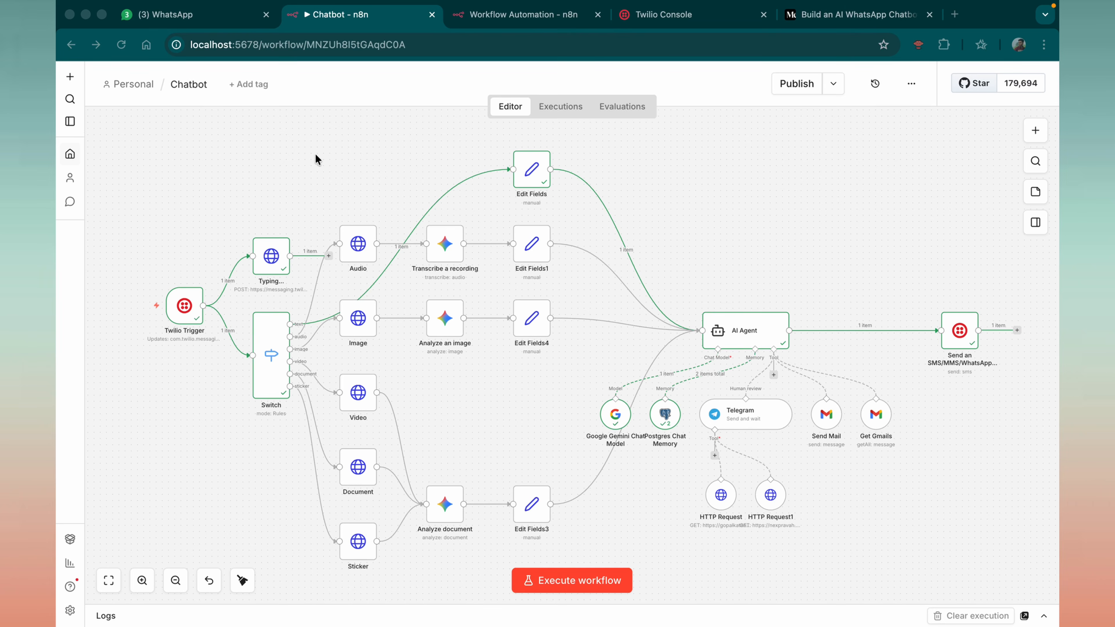
Step: Execute the Chatbot workflow in n8n so it listens for an incoming WhatsApp message
click(171, 13)
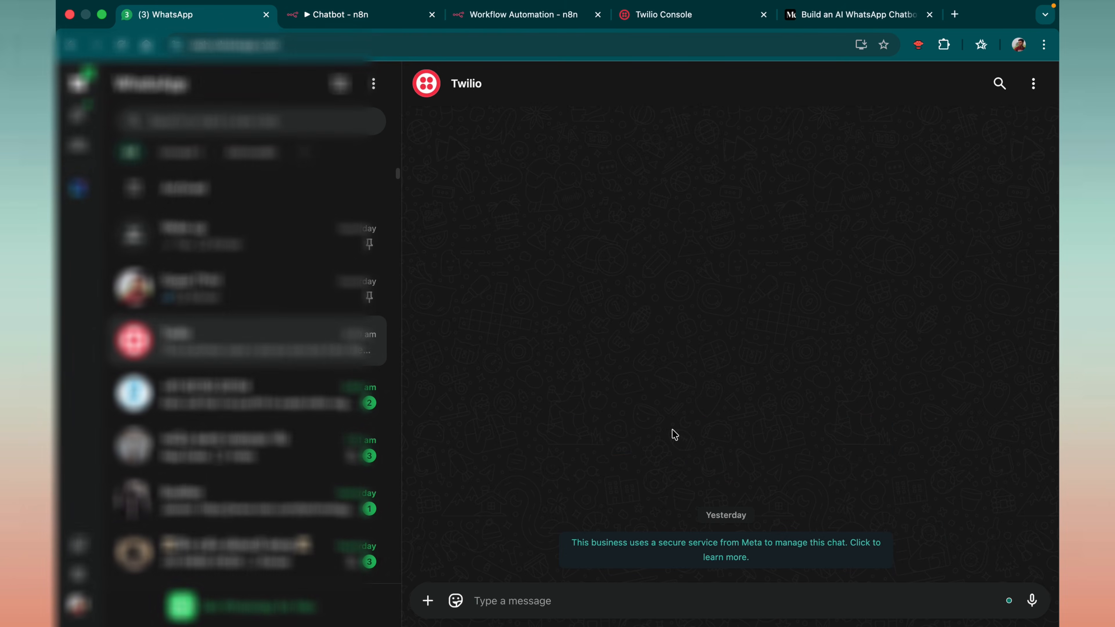
click(338, 14)
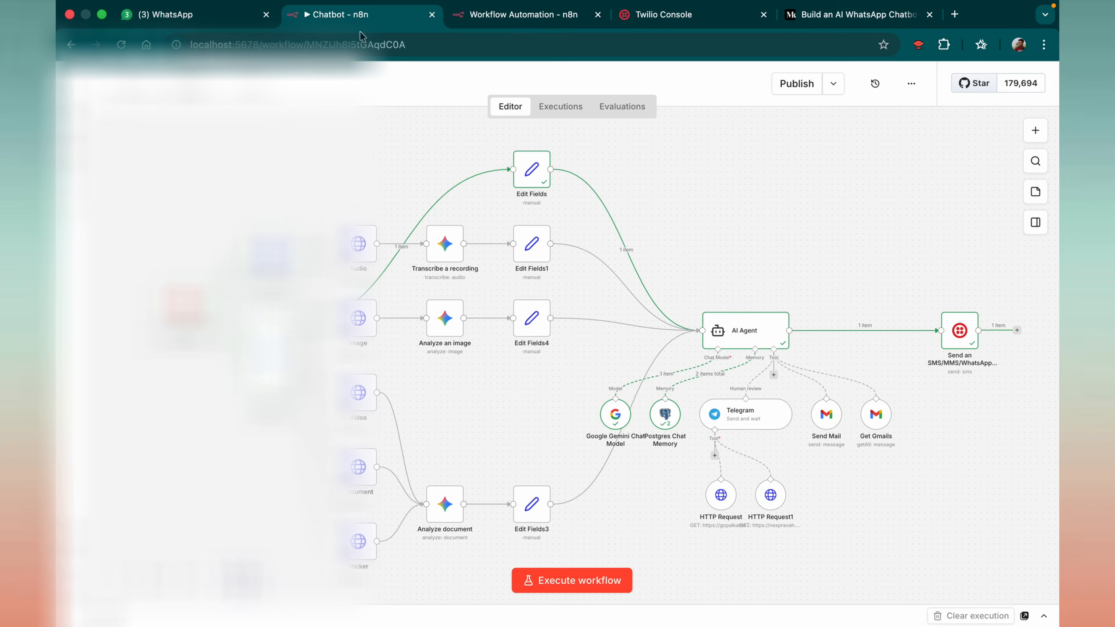
click(209, 43)
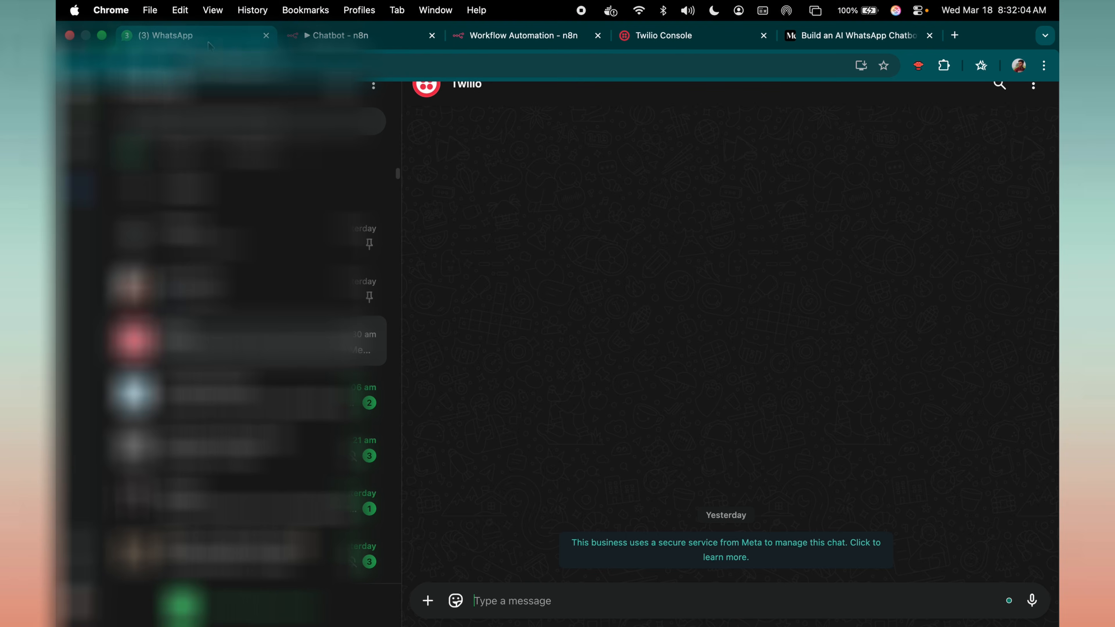
click(351, 36)
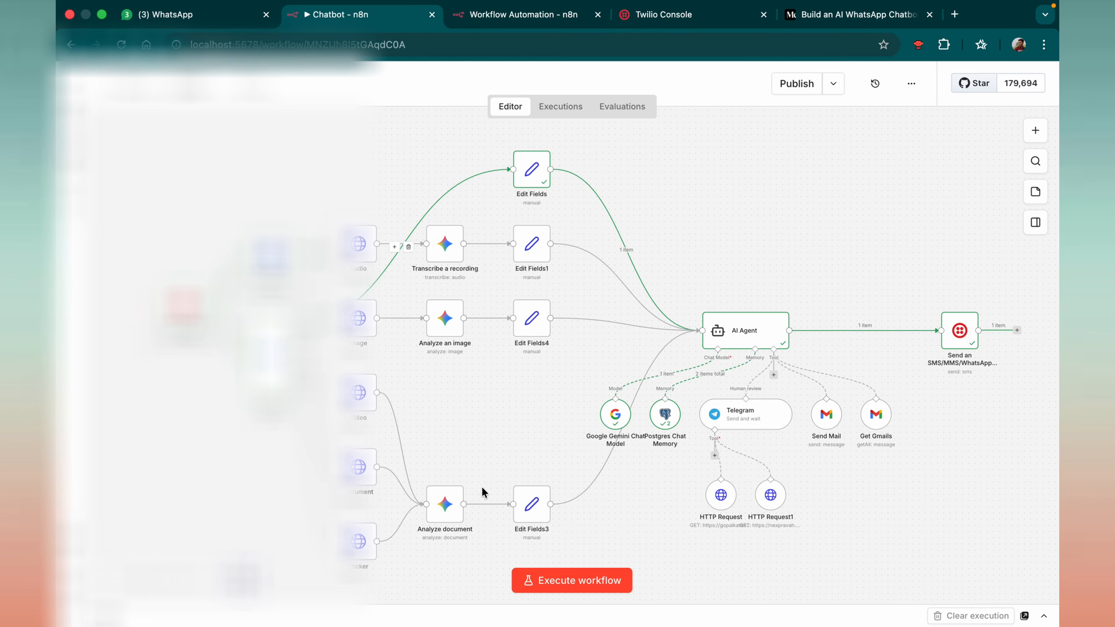
click(560, 582)
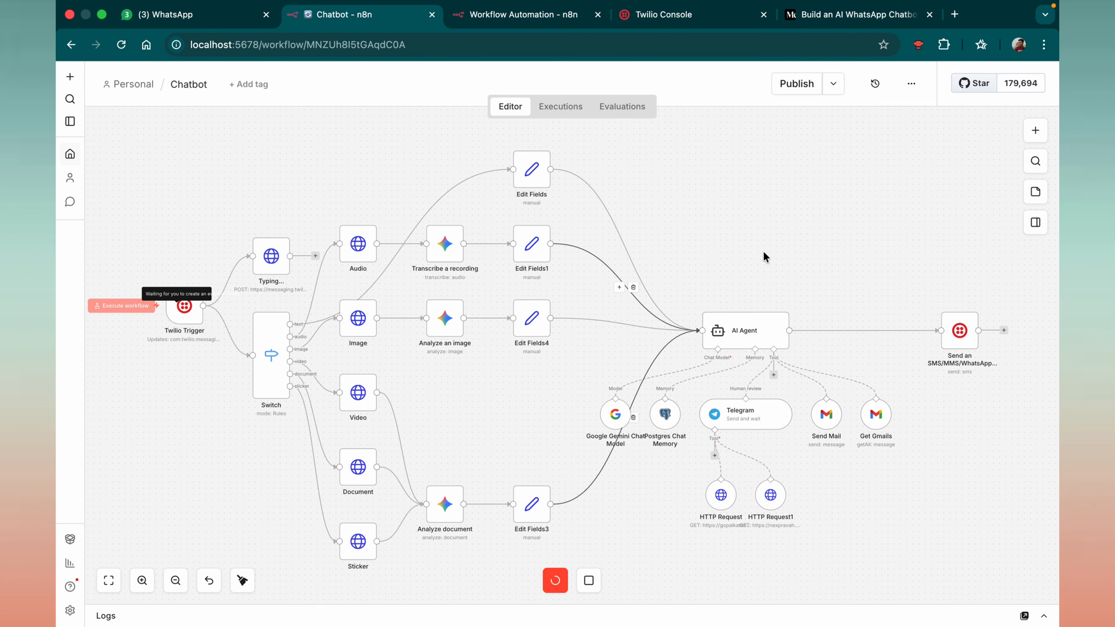
click(833, 83)
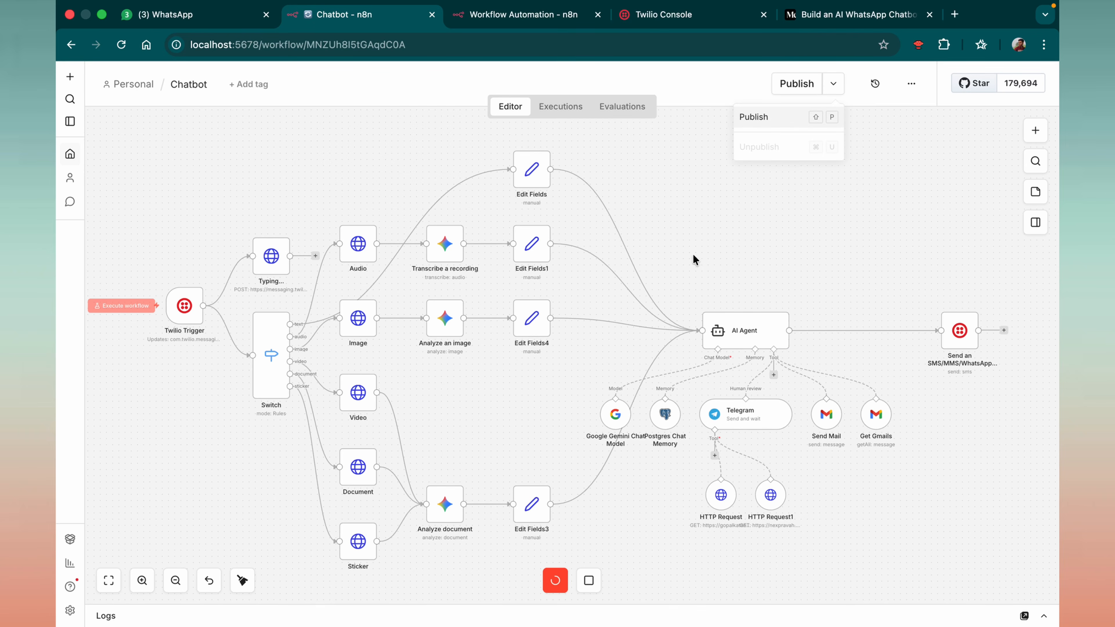
click(721, 193)
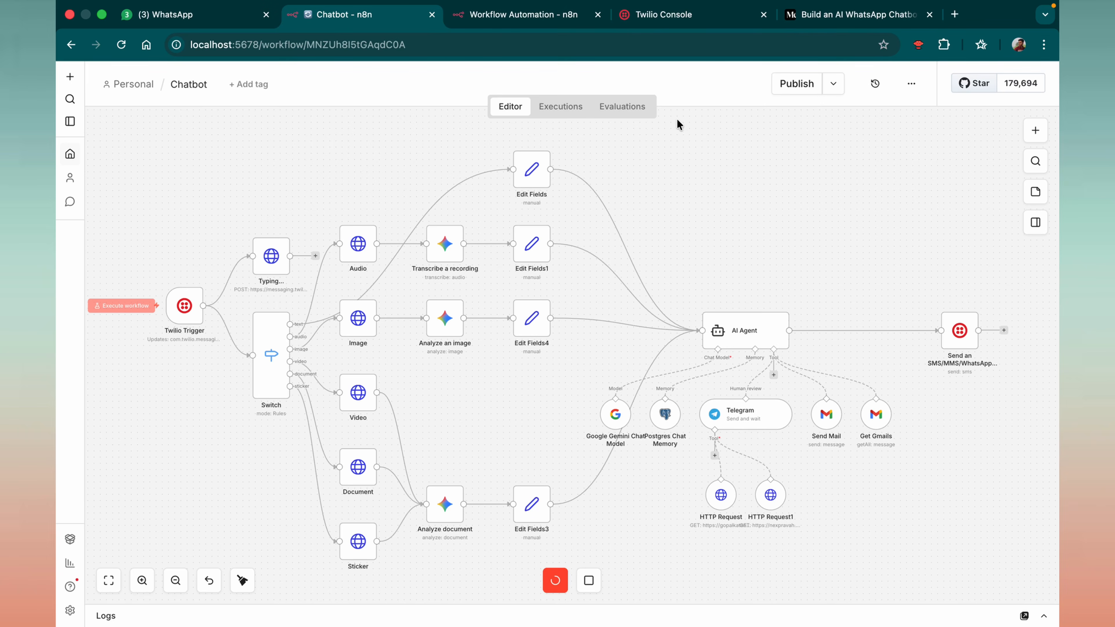
Step: Switch to WhatsApp, send "hi" to the Twilio chat, and check the resulting workflow run in n8n
click(209, 20)
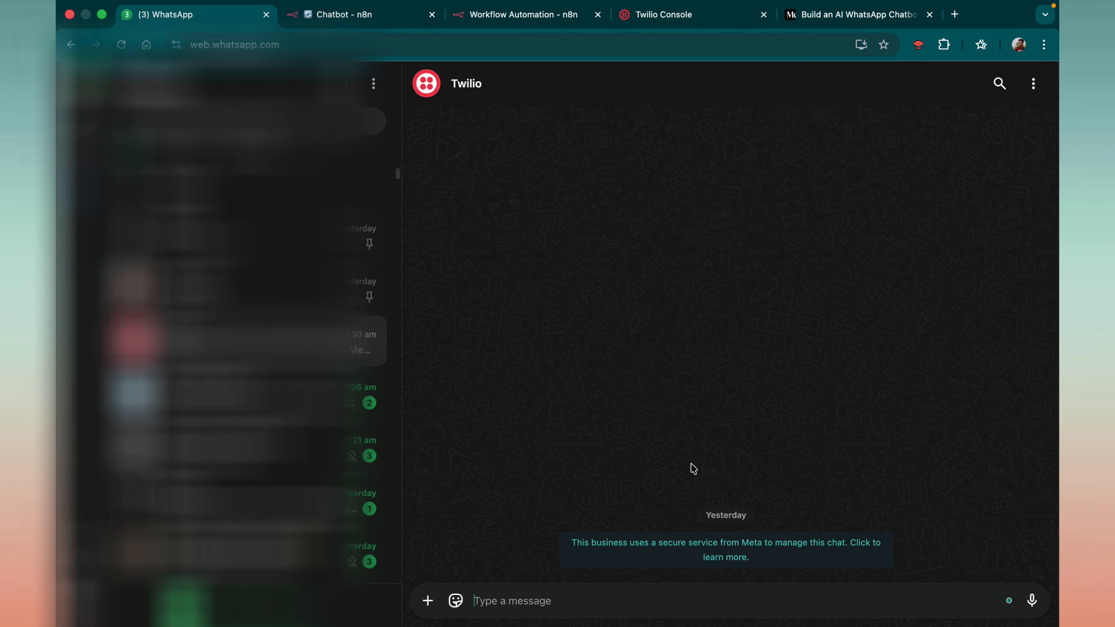
click(554, 593)
text(hi)
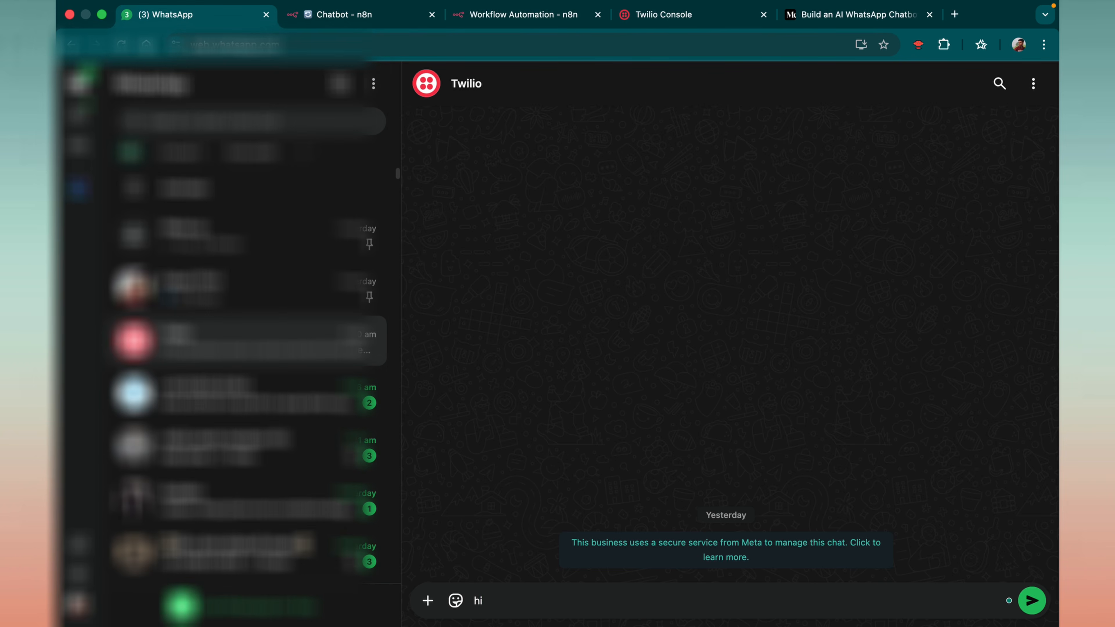
key(Return)
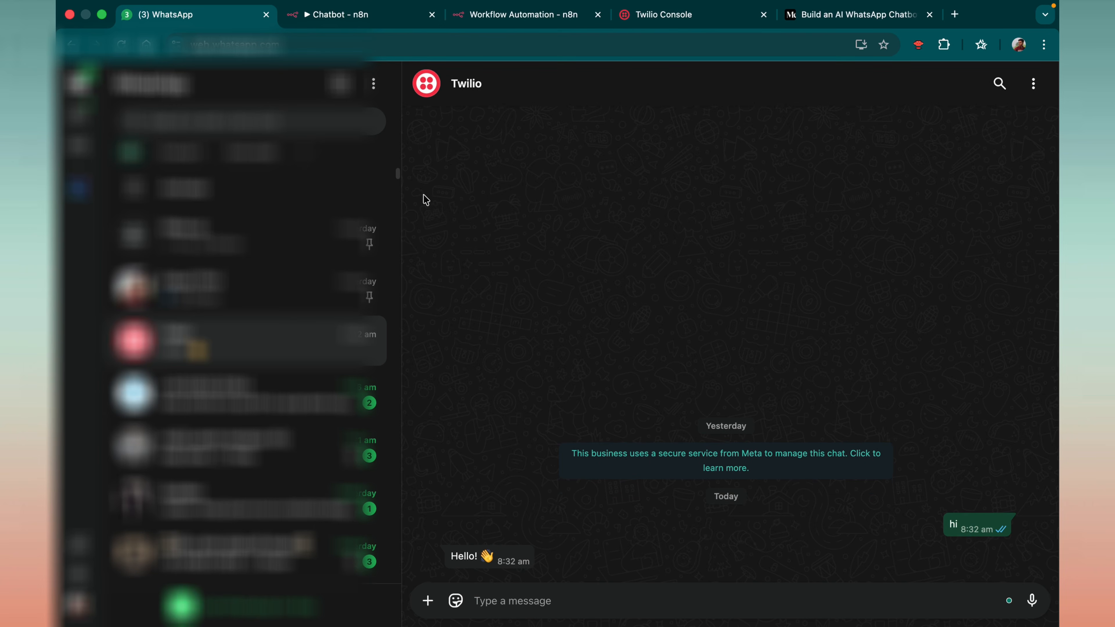
click(356, 14)
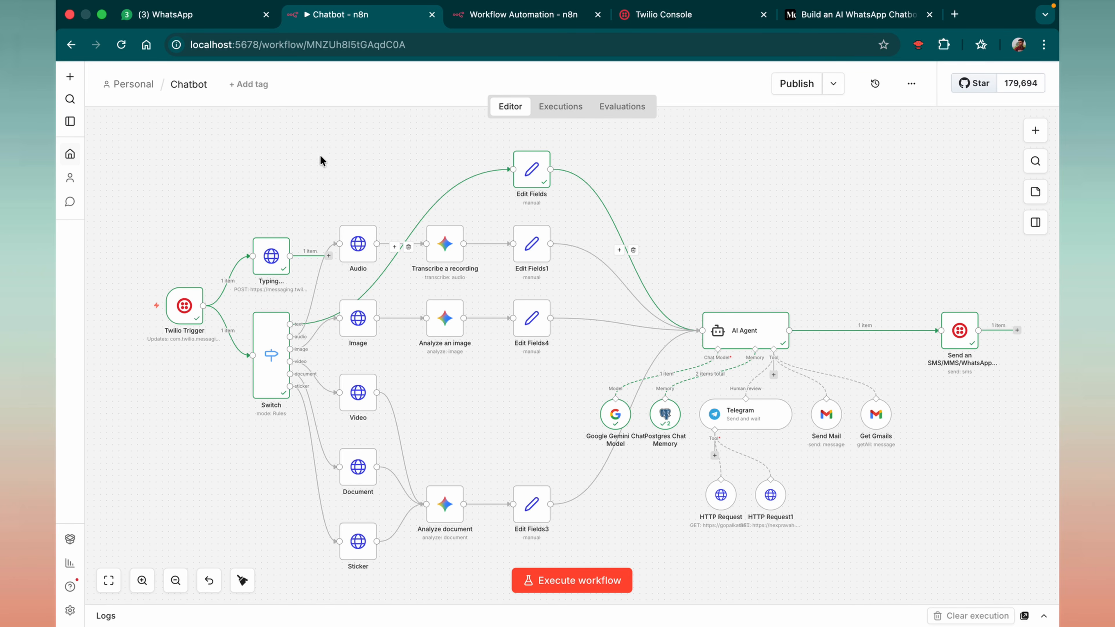
scroll(428, 305, down, 1)
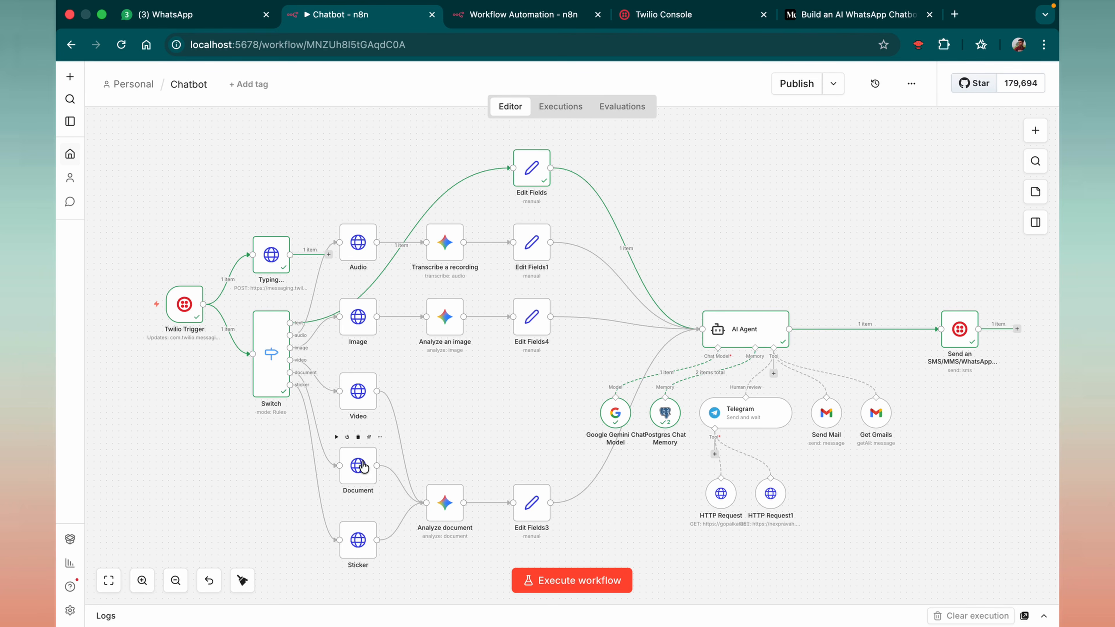
Step: Record a voice message of about 4 seconds in the WhatsApp Twilio chat and send it
click(196, 20)
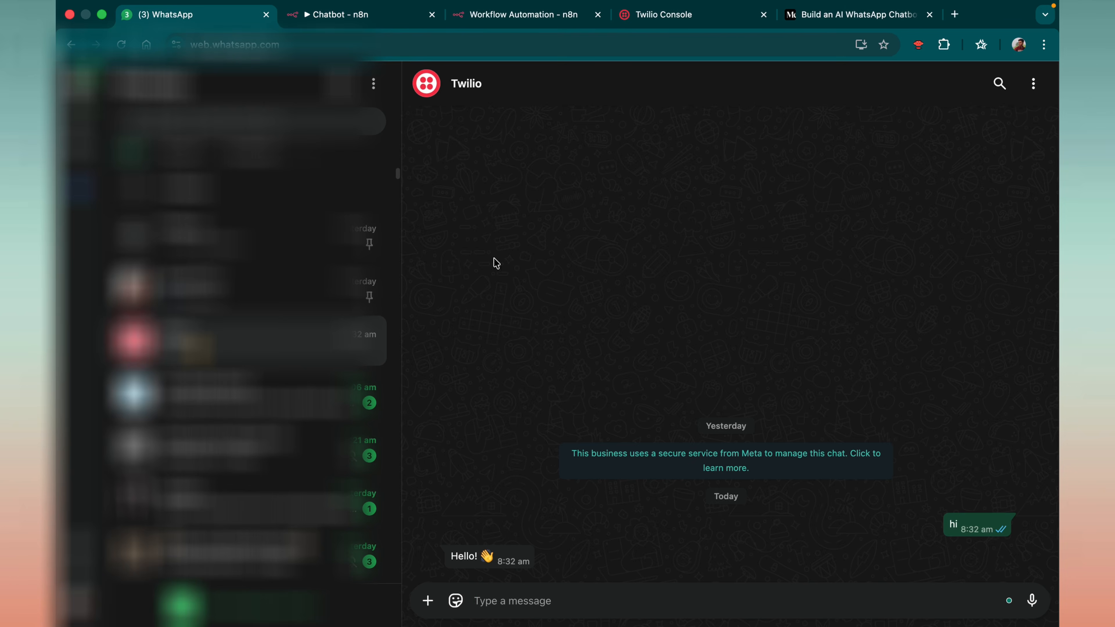
click(552, 598)
click(1031, 600)
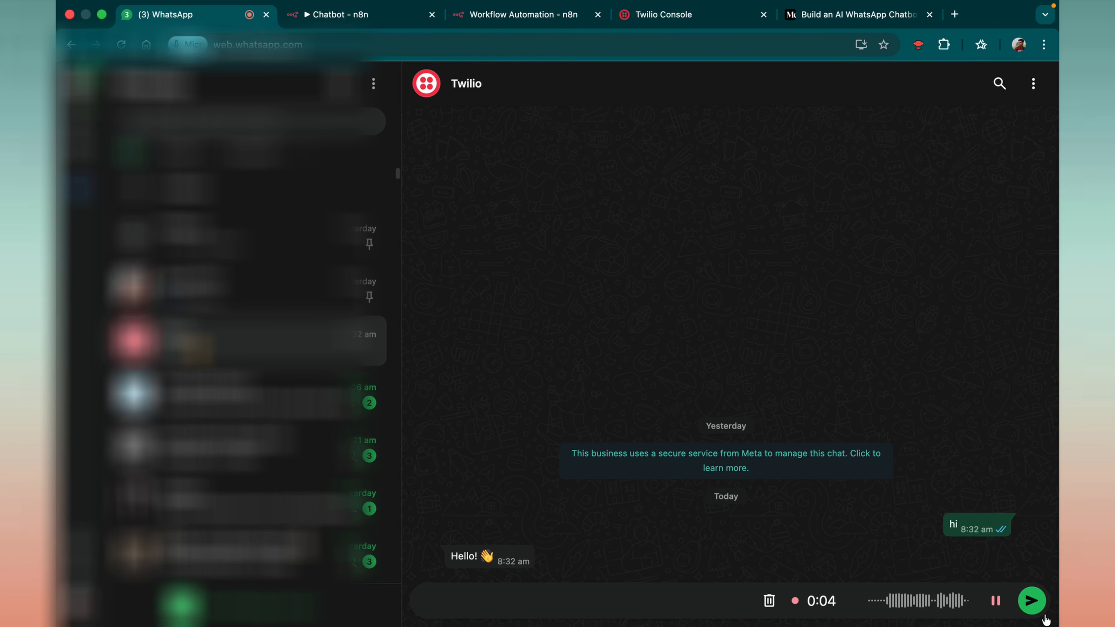
click(1021, 594)
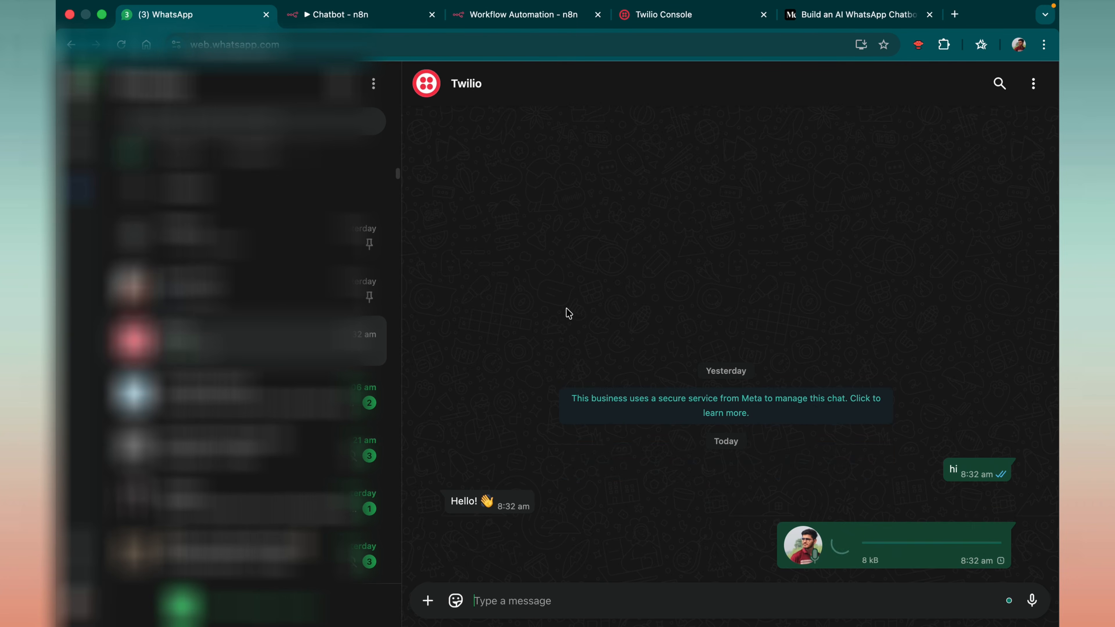
Step: Switch to n8n, execute the Chatbot workflow for the voice message, and check which nodes it runs
click(352, 15)
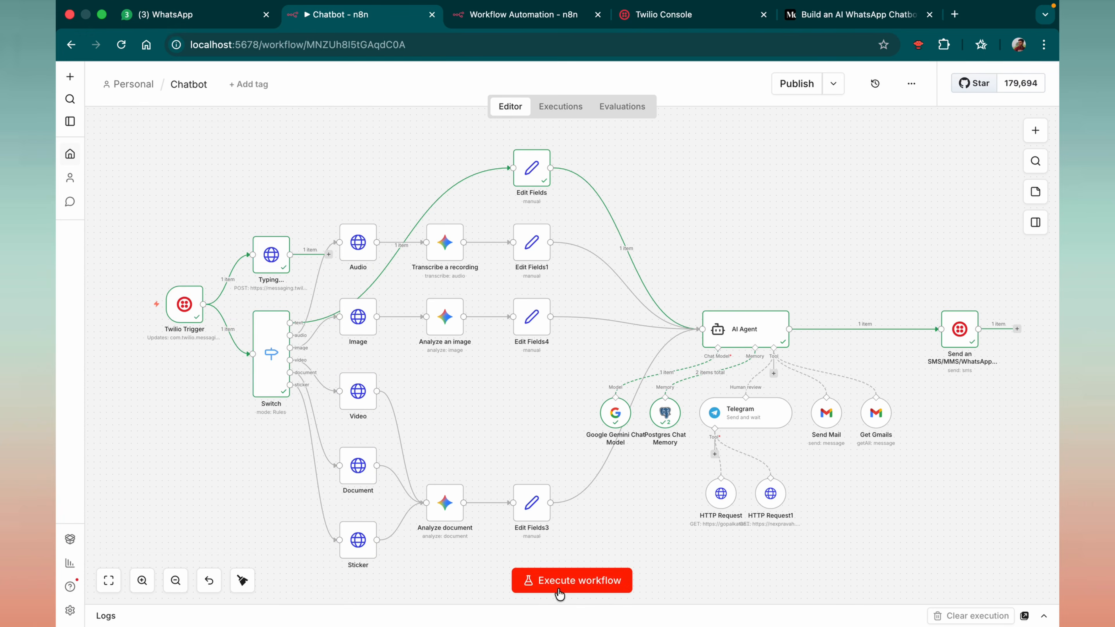
click(553, 582)
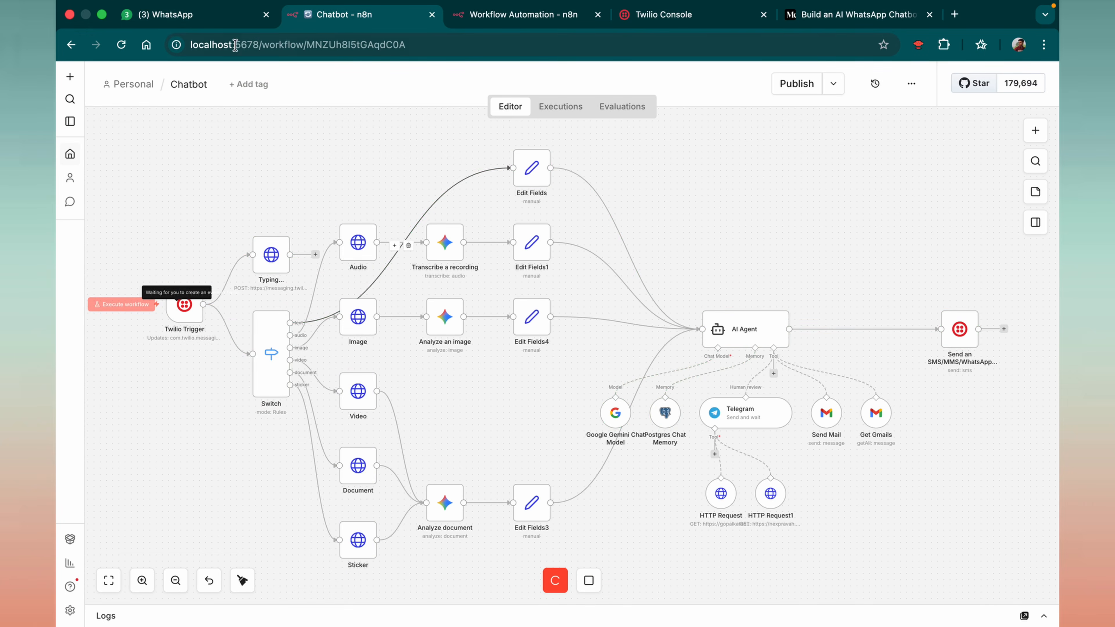
click(216, 20)
click(370, 4)
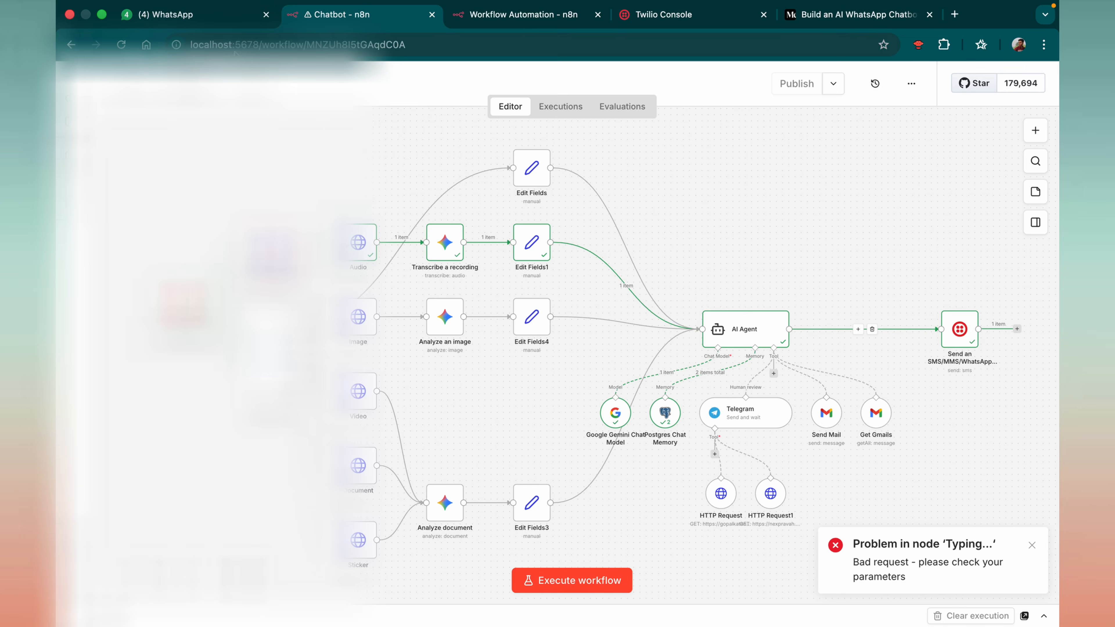
Step: Read the bot's reply to the voice message in WhatsApp and dismiss the error notification in n8n
click(198, 14)
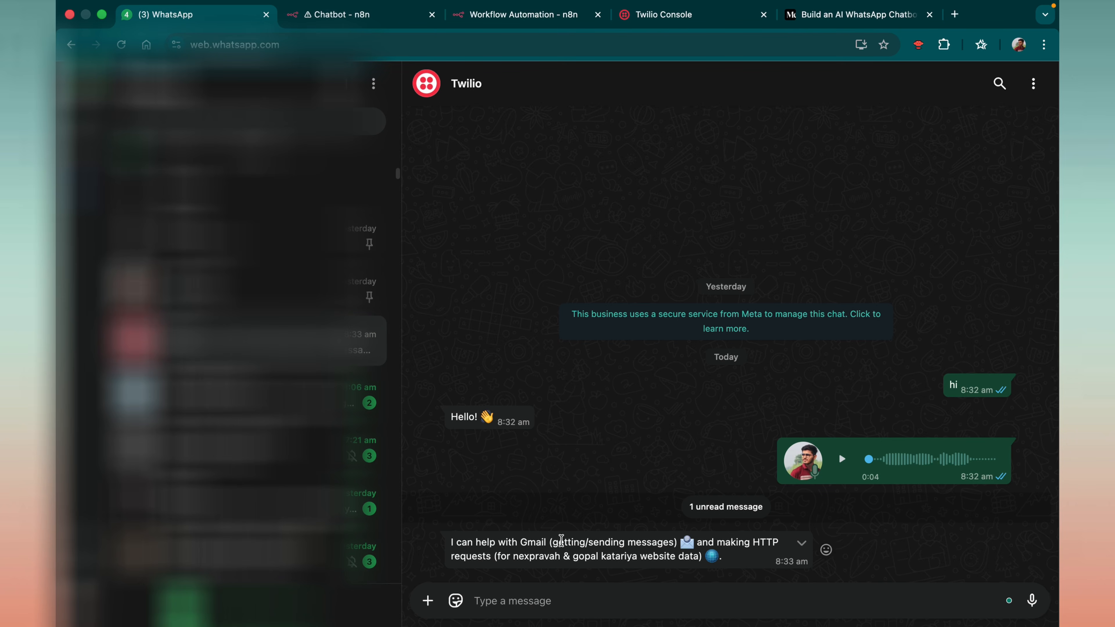
drag(561, 539, 623, 542)
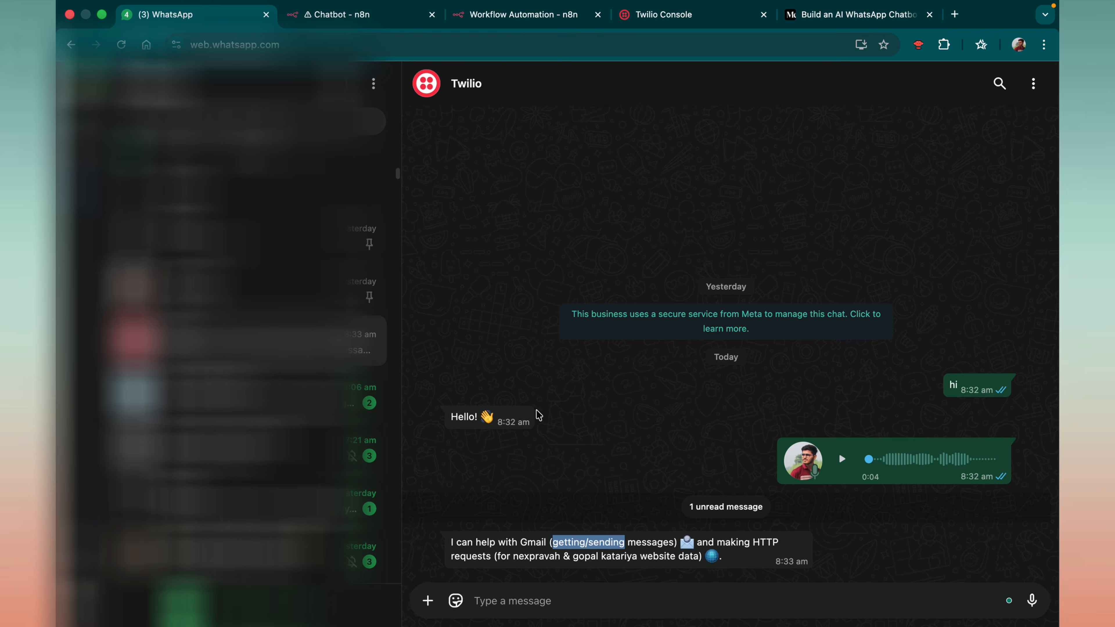
click(359, 17)
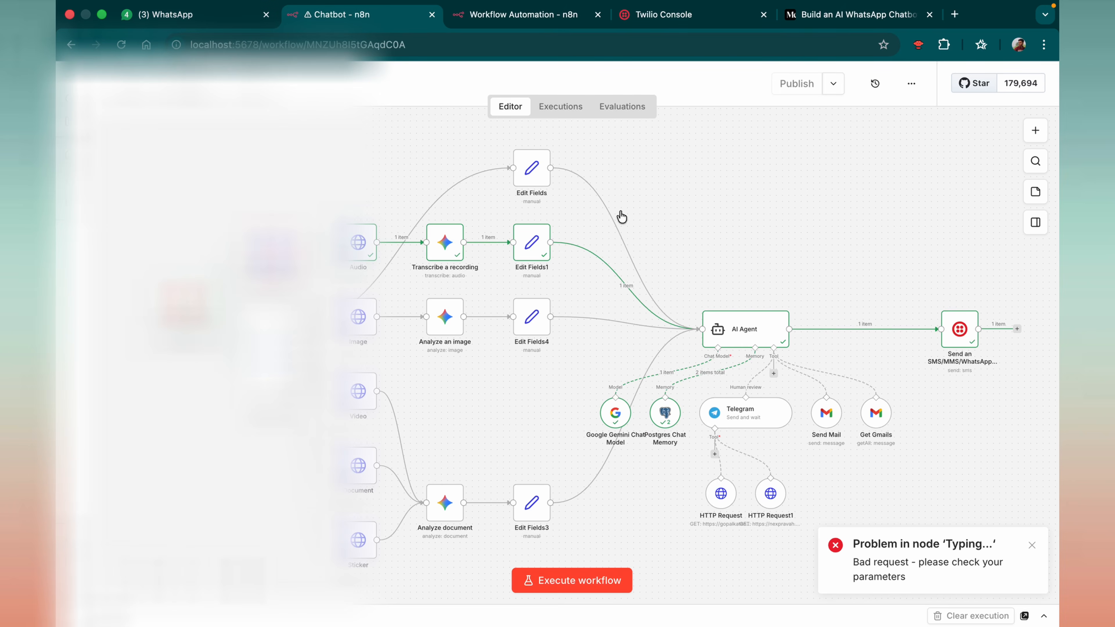
click(1033, 545)
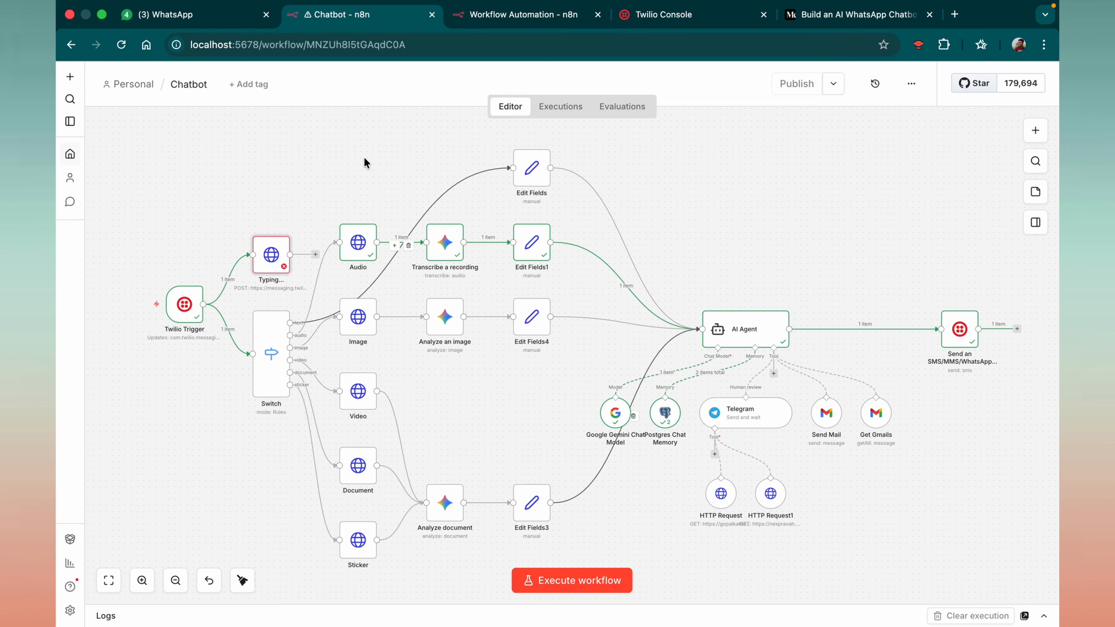
click(188, 24)
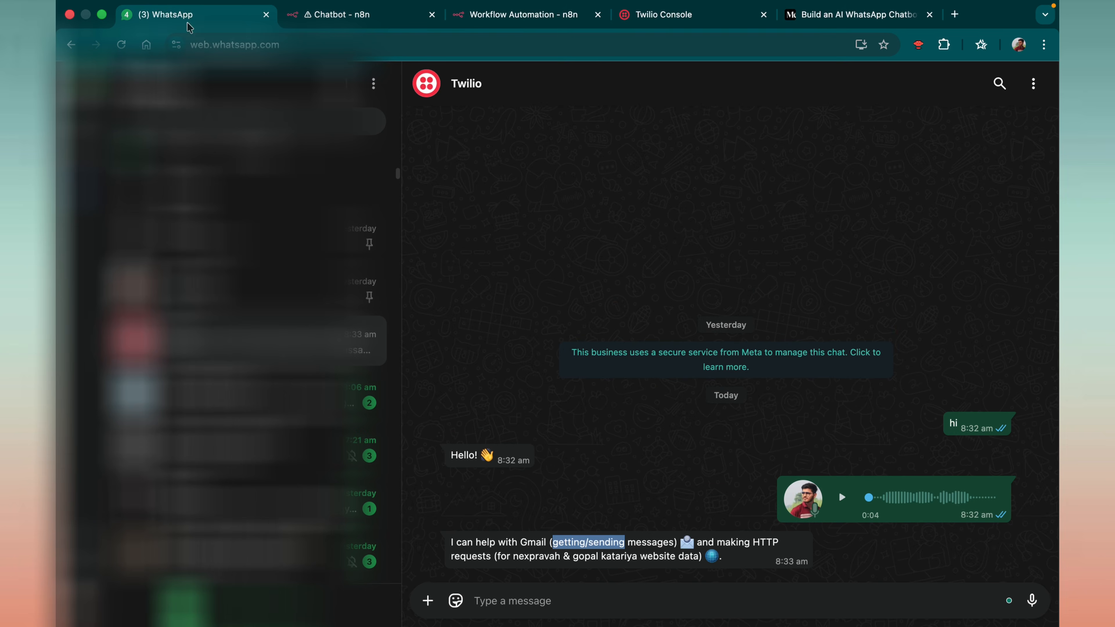
click(640, 469)
click(334, 15)
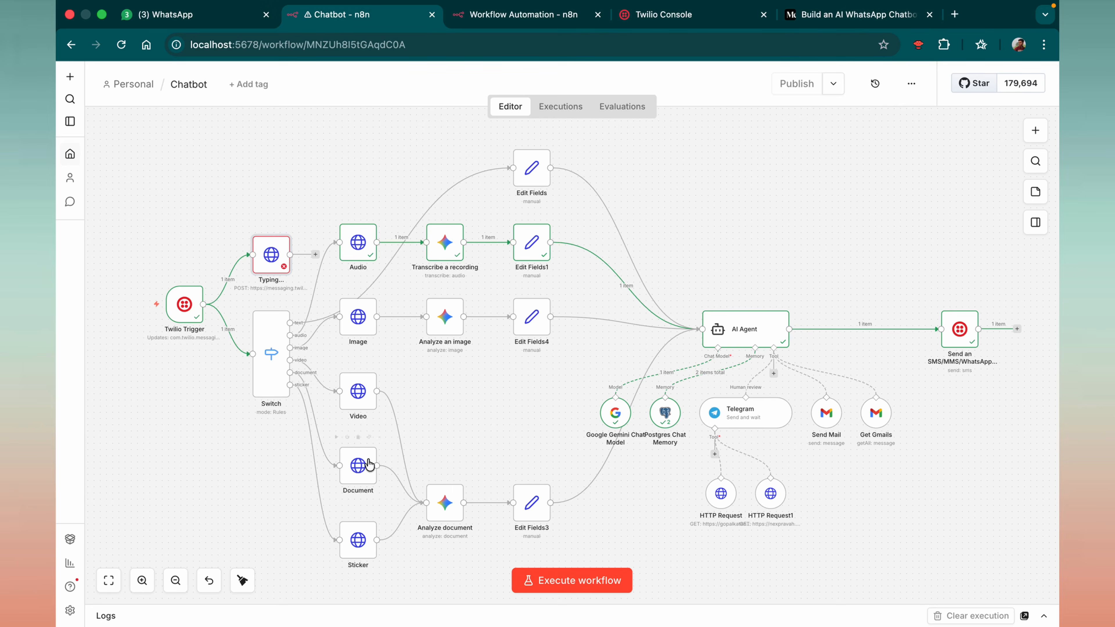
Step: Send git-cheat-sheet-education.pdf to the WhatsApp Twilio chat with the caption "what this doc is about give in 2 line?"
click(188, 22)
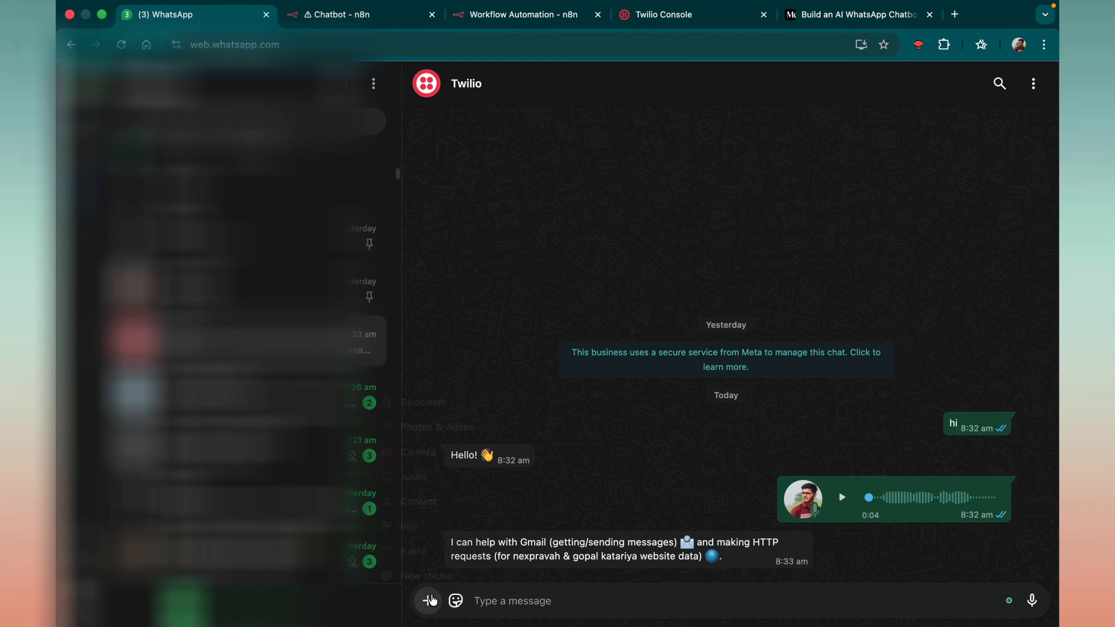
click(428, 600)
click(424, 398)
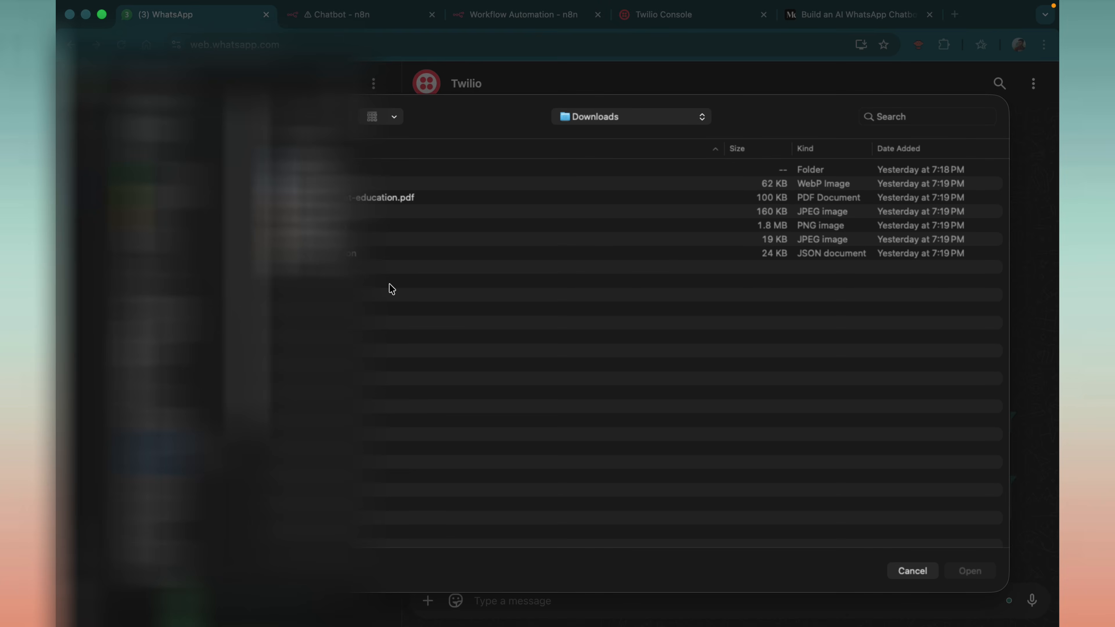
click(373, 198)
double_click(384, 197)
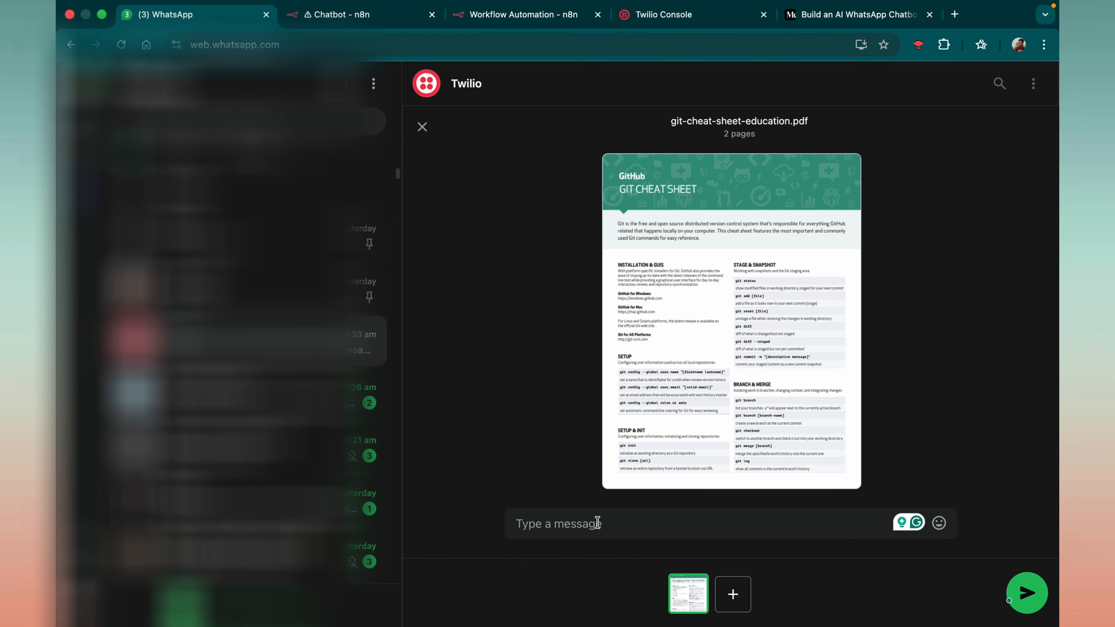
text(what this doc is about give in 2)
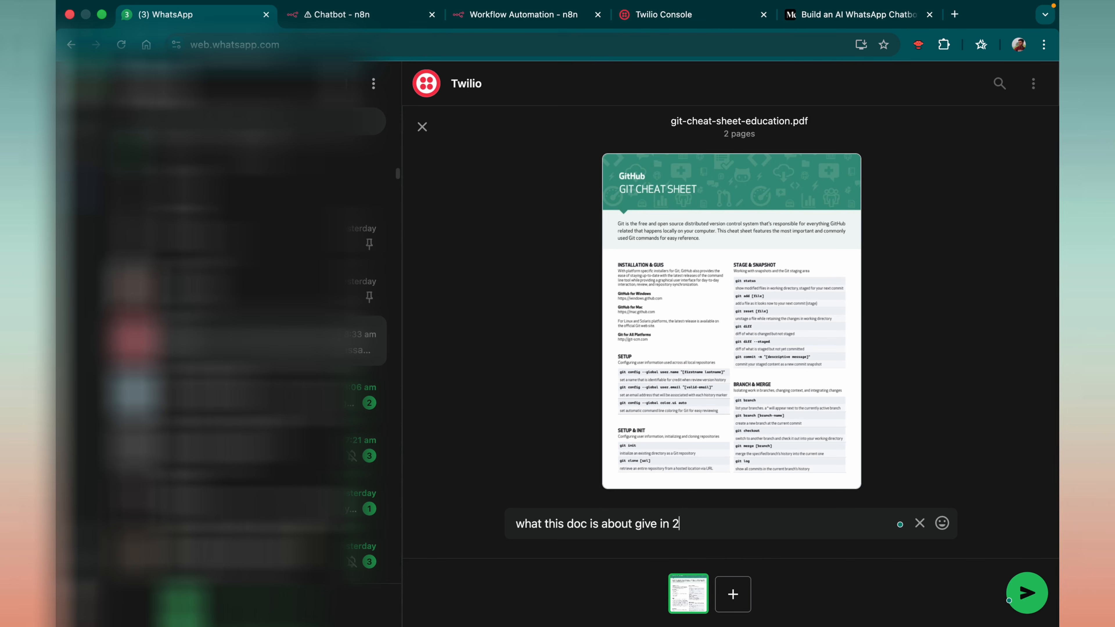
key(Return)
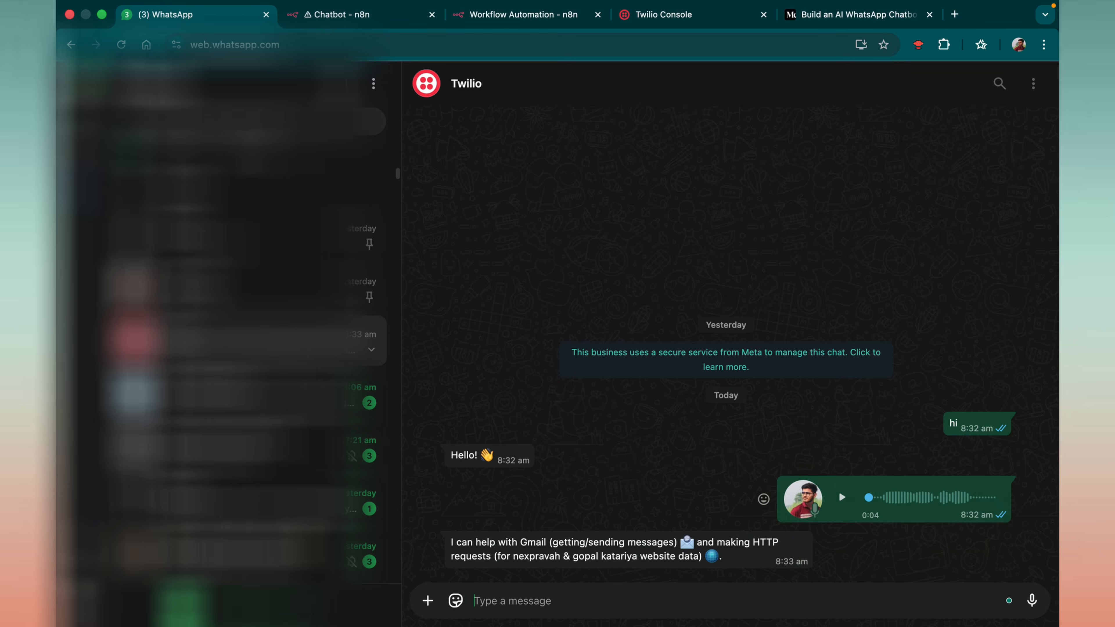
Step: Run the Chatbot workflow in n8n on the document message and read the bot's reply in WhatsApp
click(348, 27)
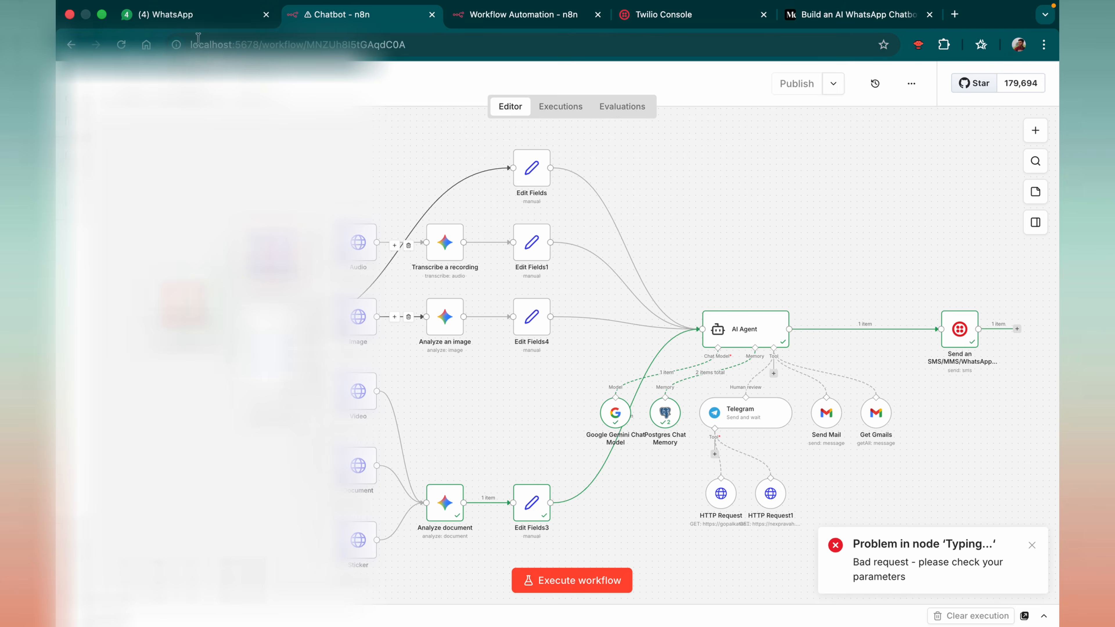
click(198, 19)
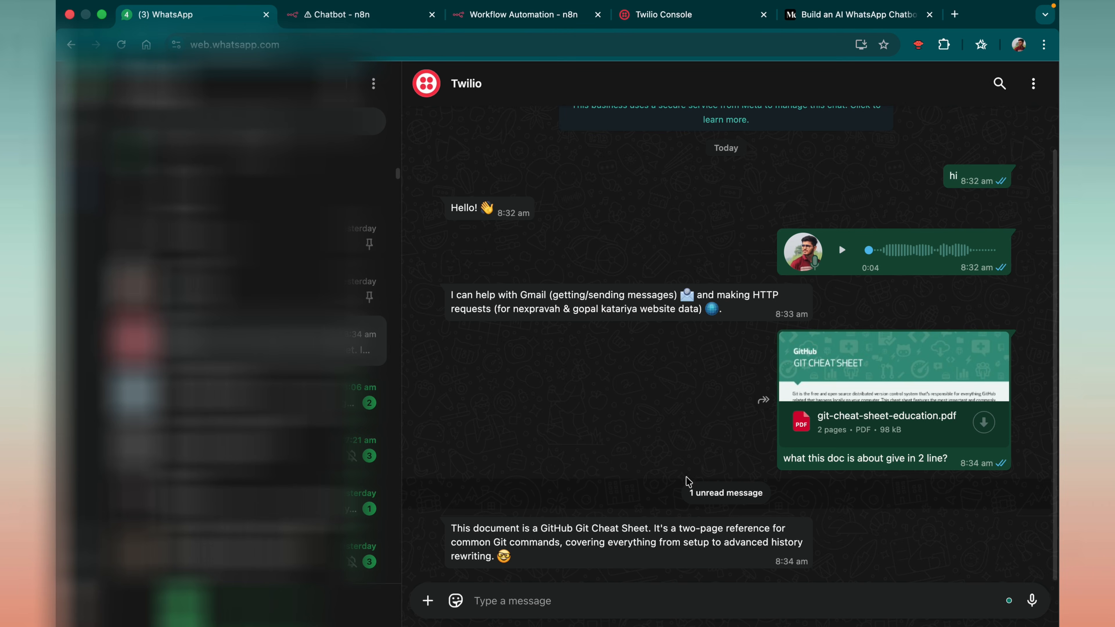
Step: Send the lion photo to the Twilio chat without a caption and execute the Chatbot workflow in n8n
click(427, 600)
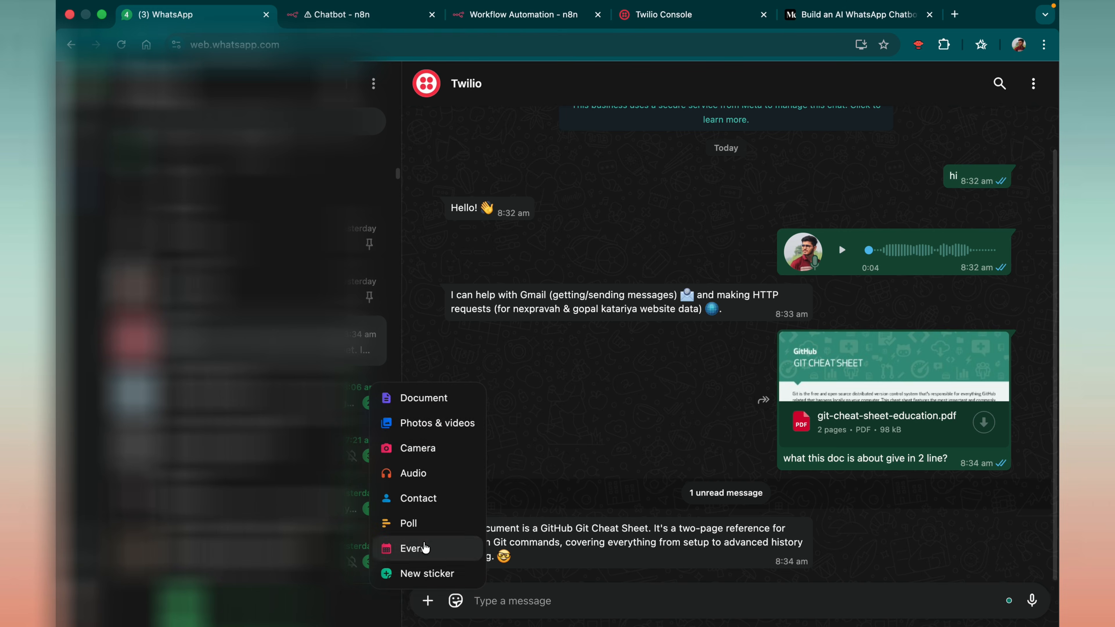
click(416, 425)
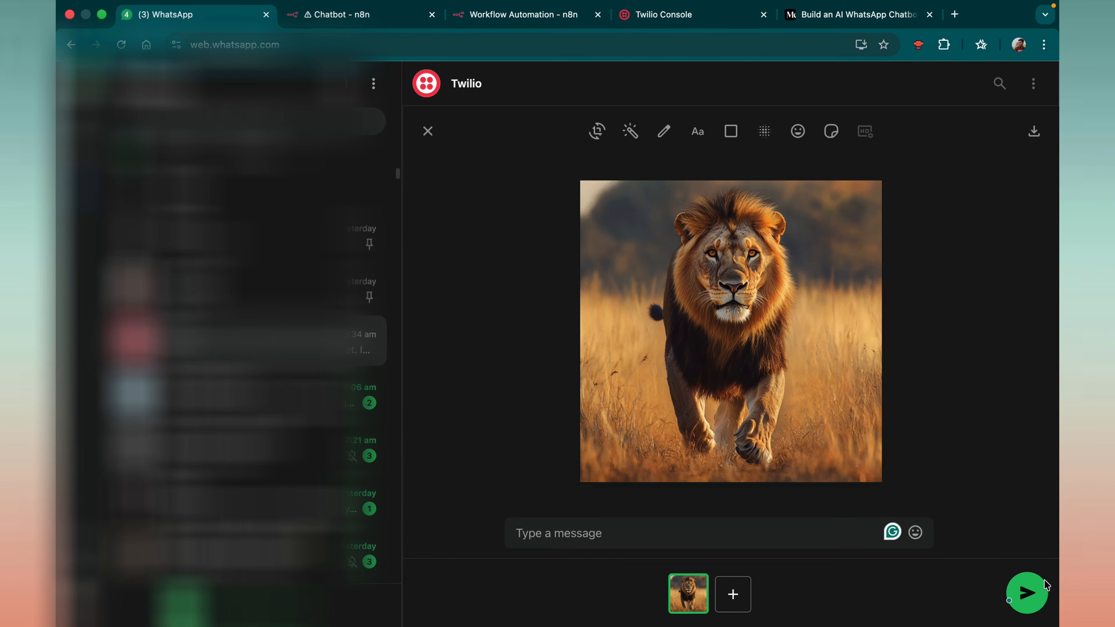
click(1040, 600)
key(ctrl+Tab)
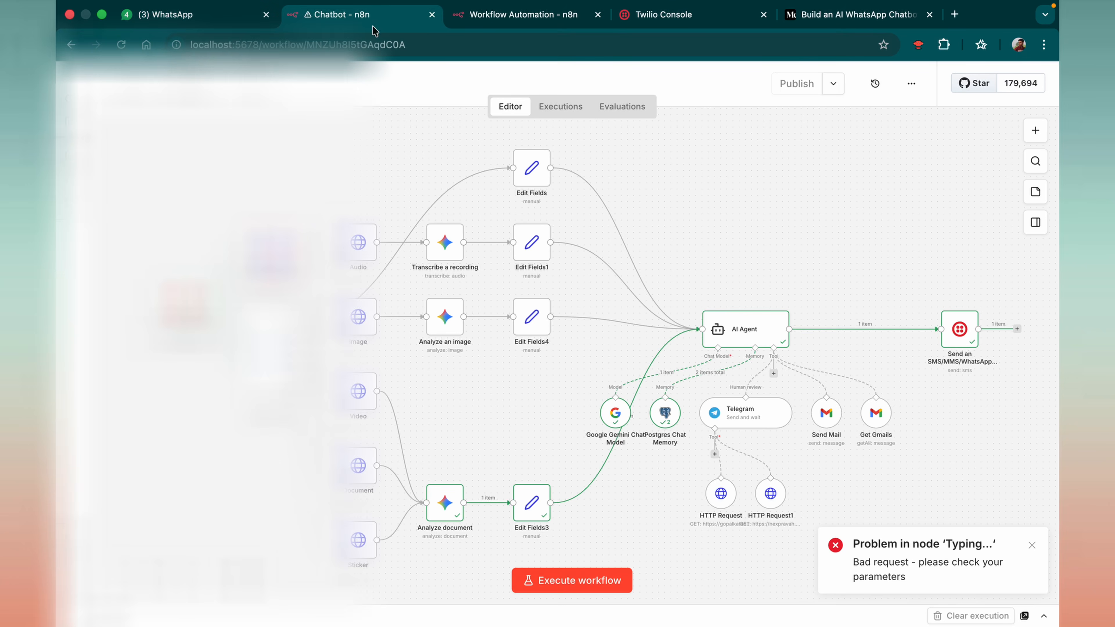
click(562, 580)
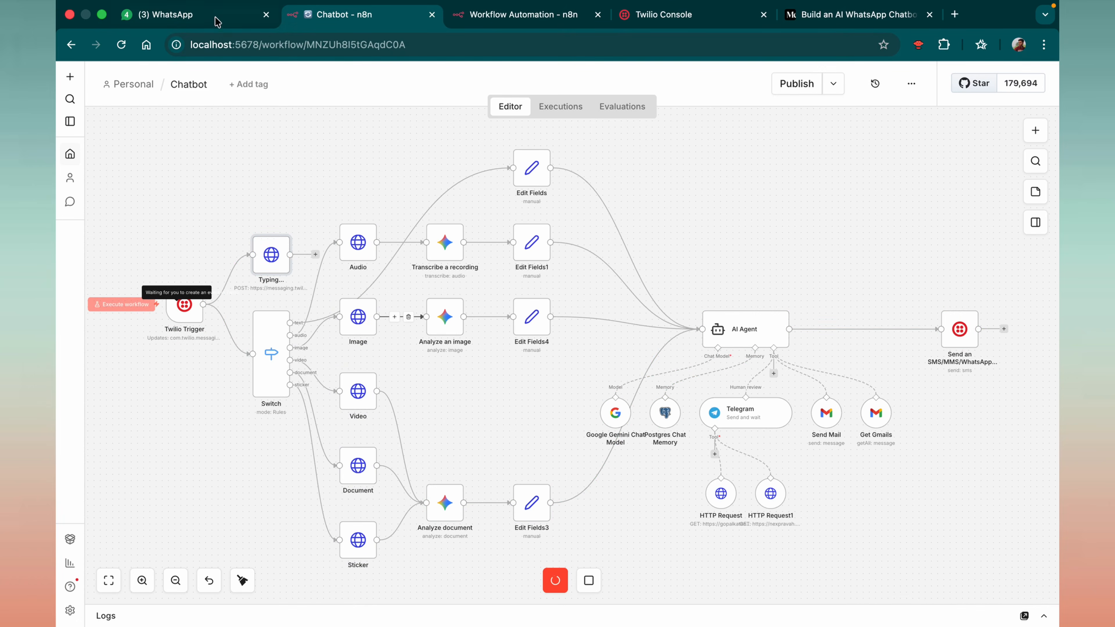
Step: Follow the lion photo's processing in WhatsApp and n8n, and inspect the Typing... node's parameters and output
click(207, 15)
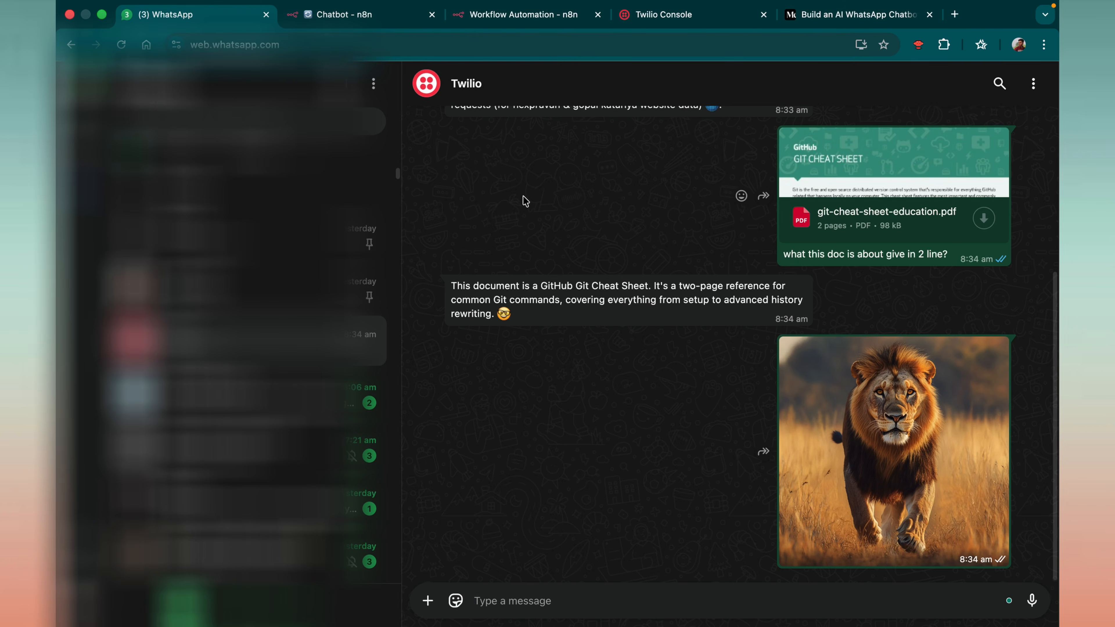
click(343, 15)
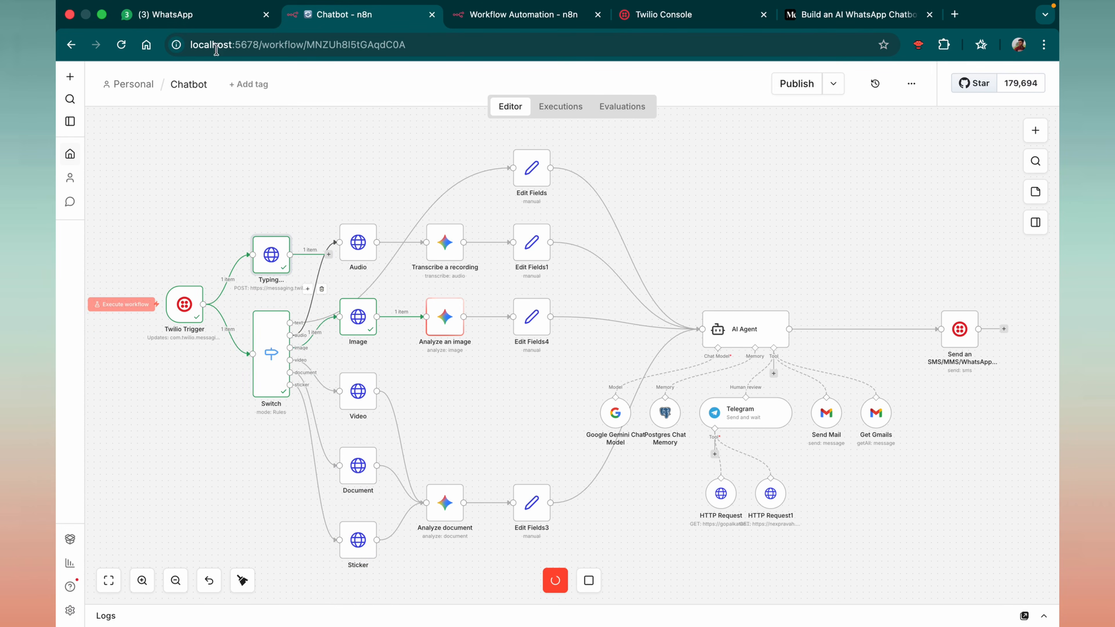
click(184, 14)
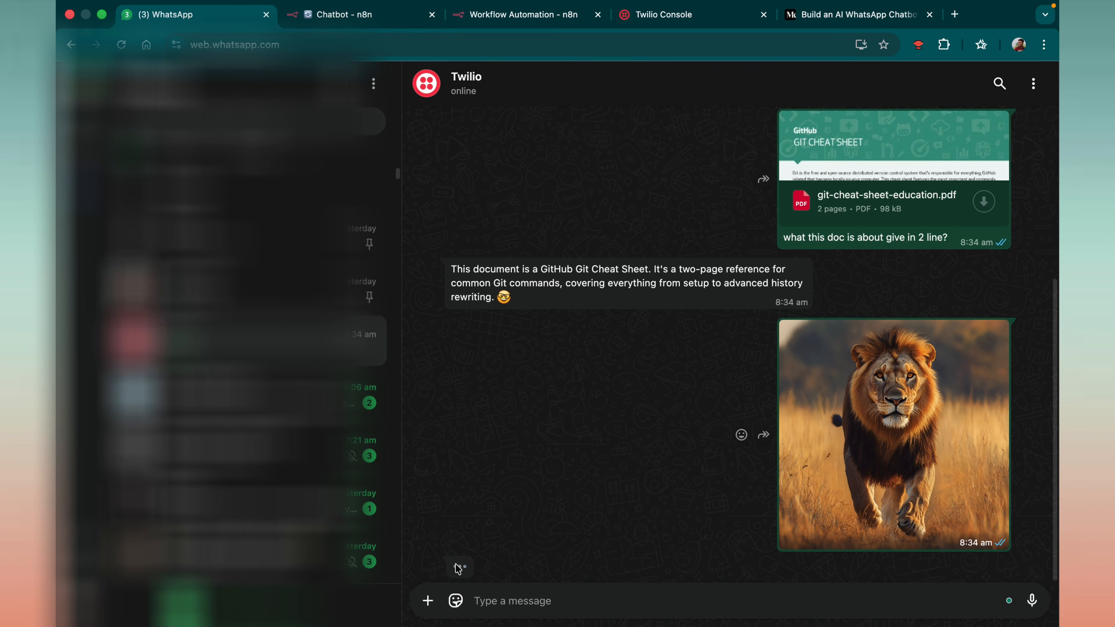
click(368, 14)
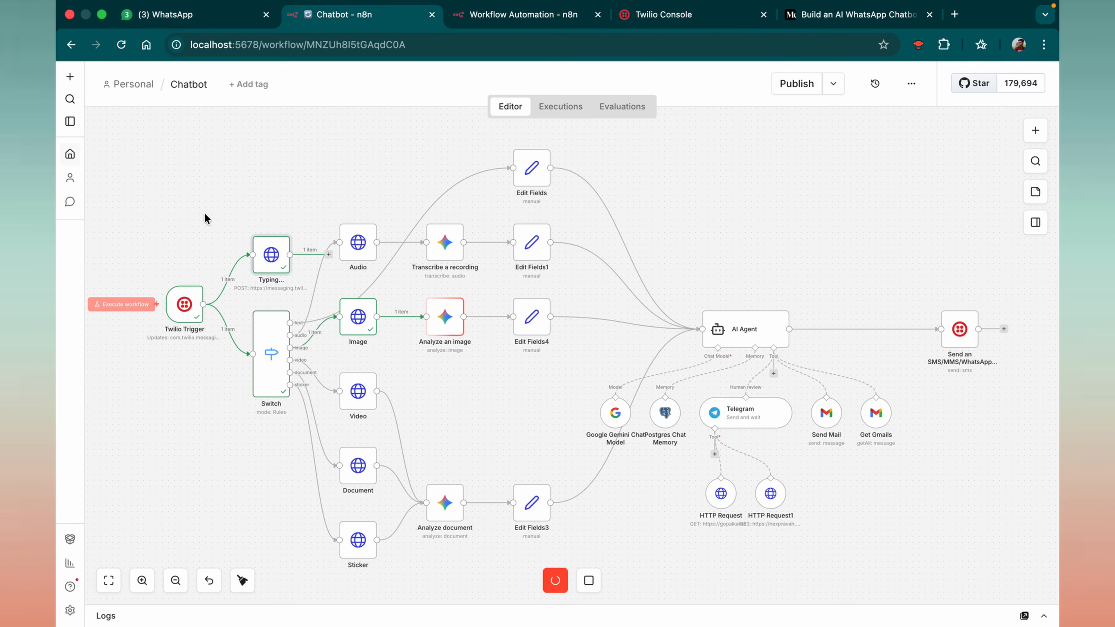
double_click(270, 255)
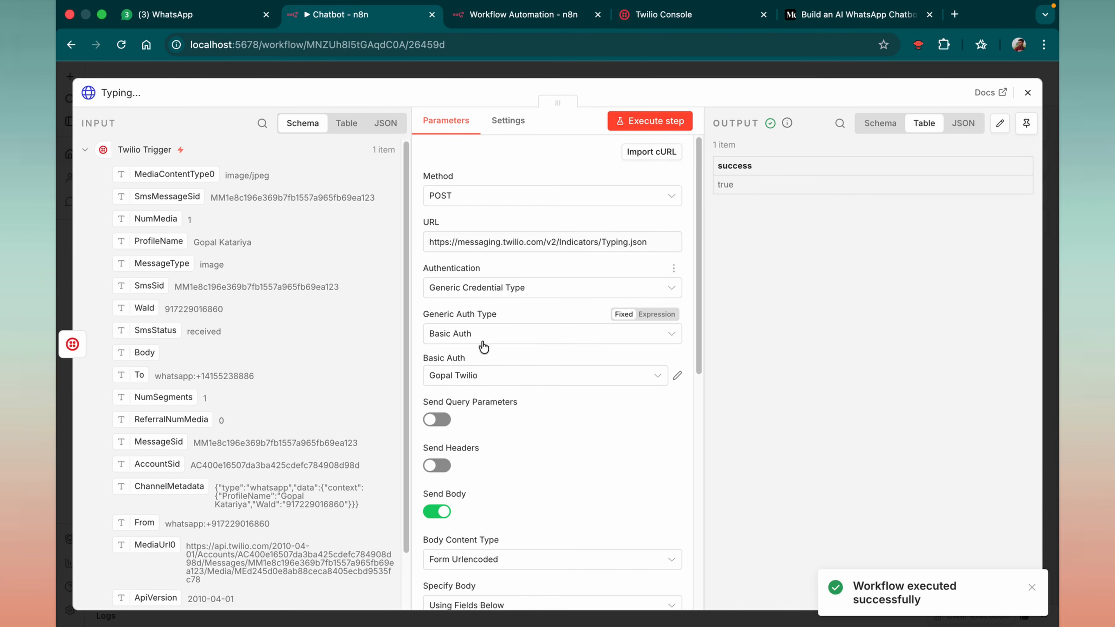
click(1028, 93)
Step: Read the bot's reply to the lion photo in WhatsApp and review the executed path of the Chatbot workflow in n8n
click(233, 16)
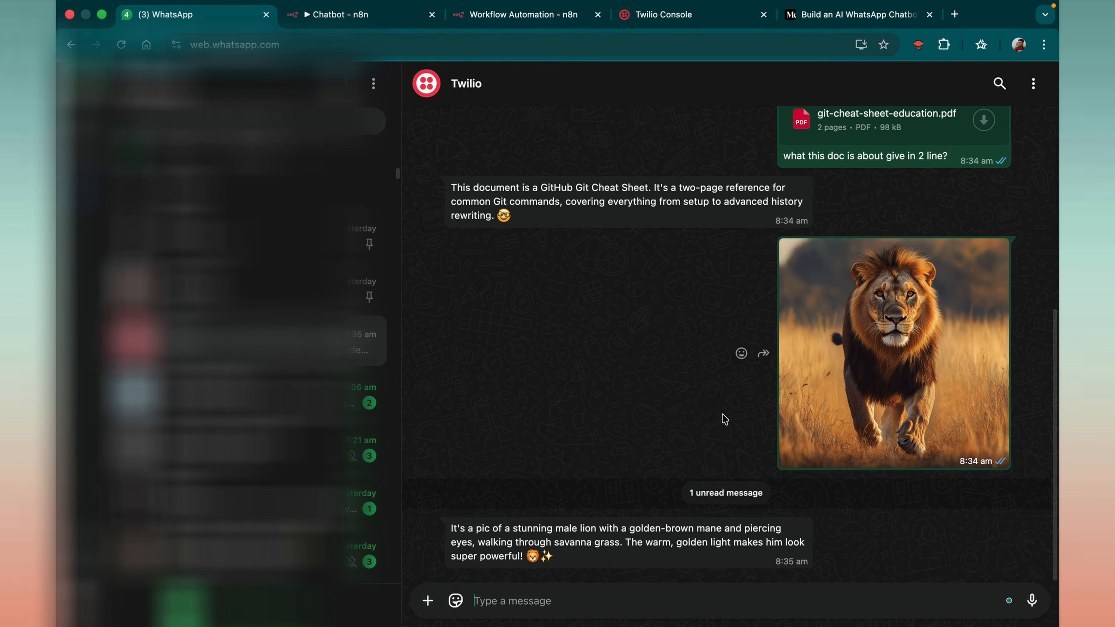
click(457, 529)
drag(457, 530, 507, 543)
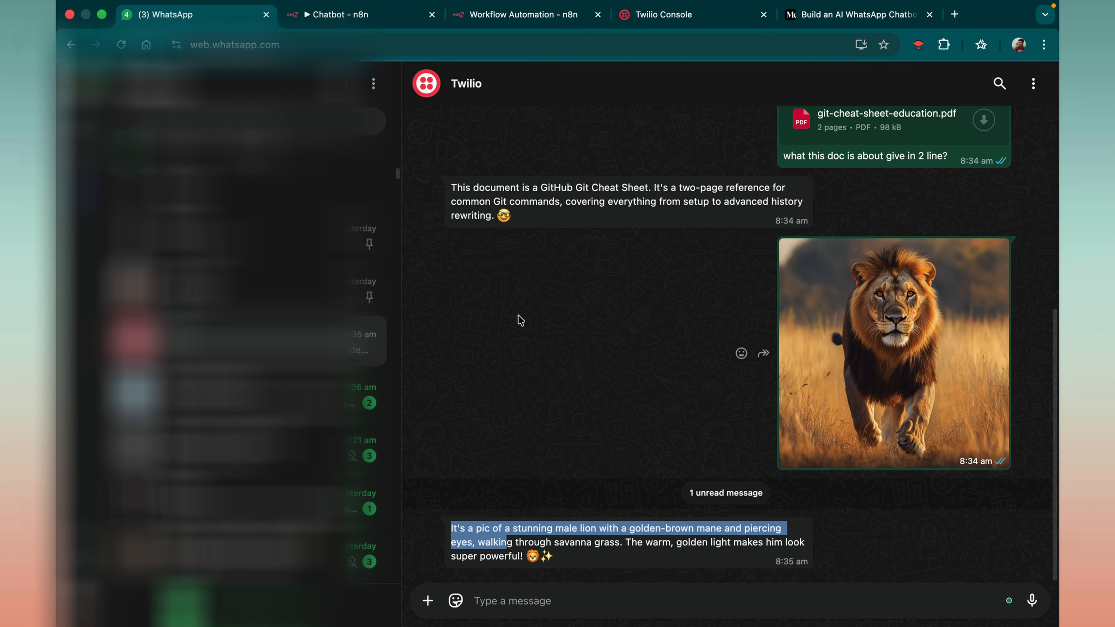
click(305, 9)
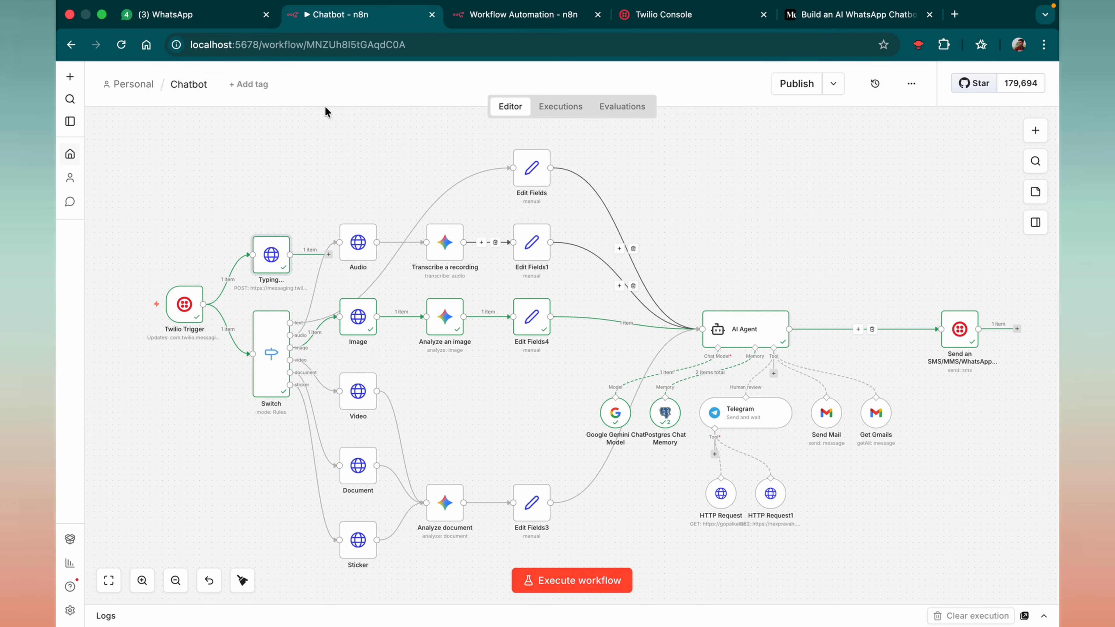
mouse_move(381, 223)
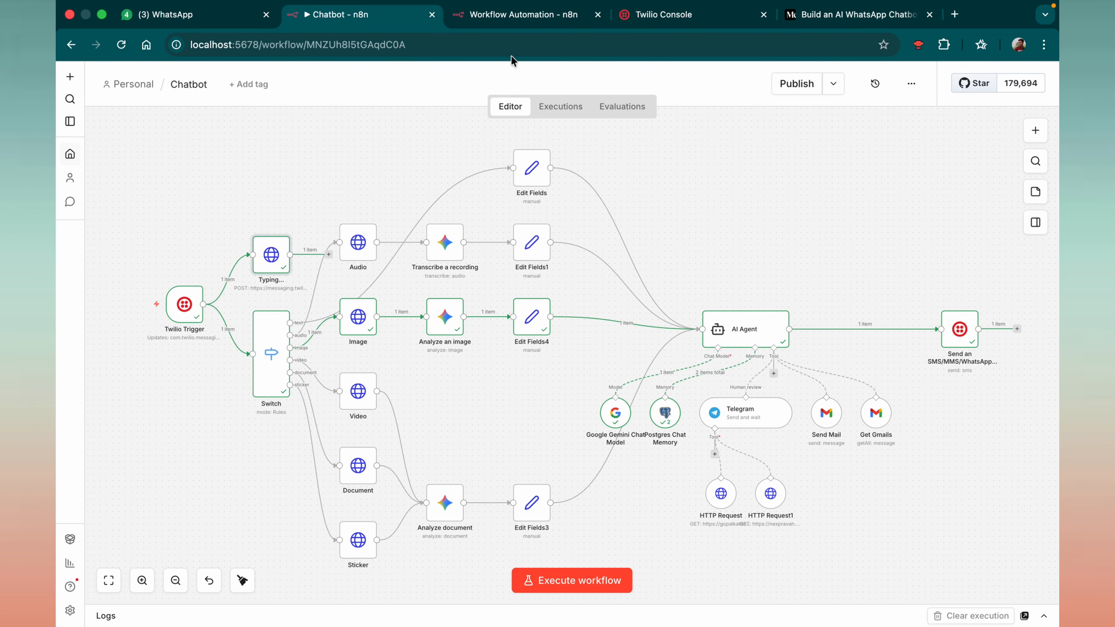
Step: Add a Twilio Trigger for new SMS as the first step of the empty Chatbot workflow
click(506, 18)
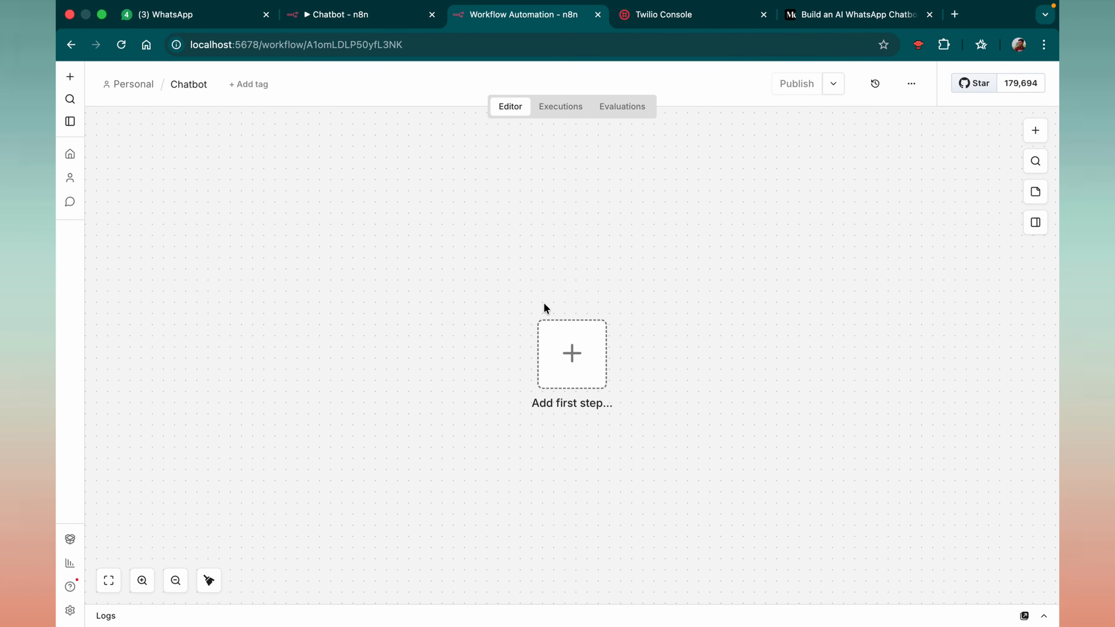
scroll(468, 344, right, 2)
scroll(529, 354, up, 3)
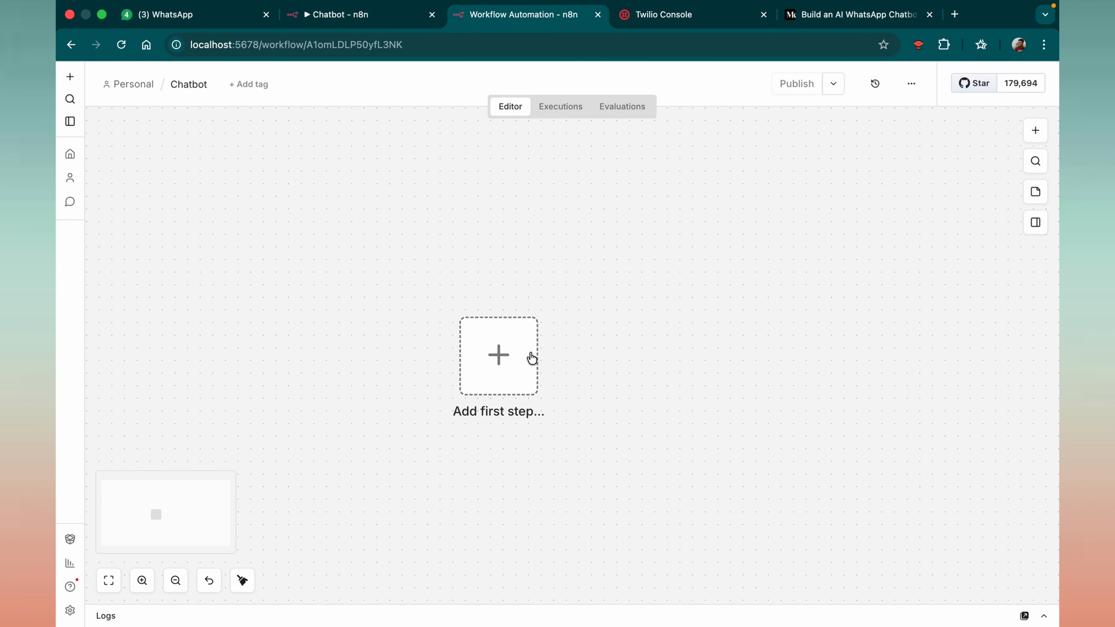
scroll(566, 357, right, 5)
scroll(495, 364, left, 1)
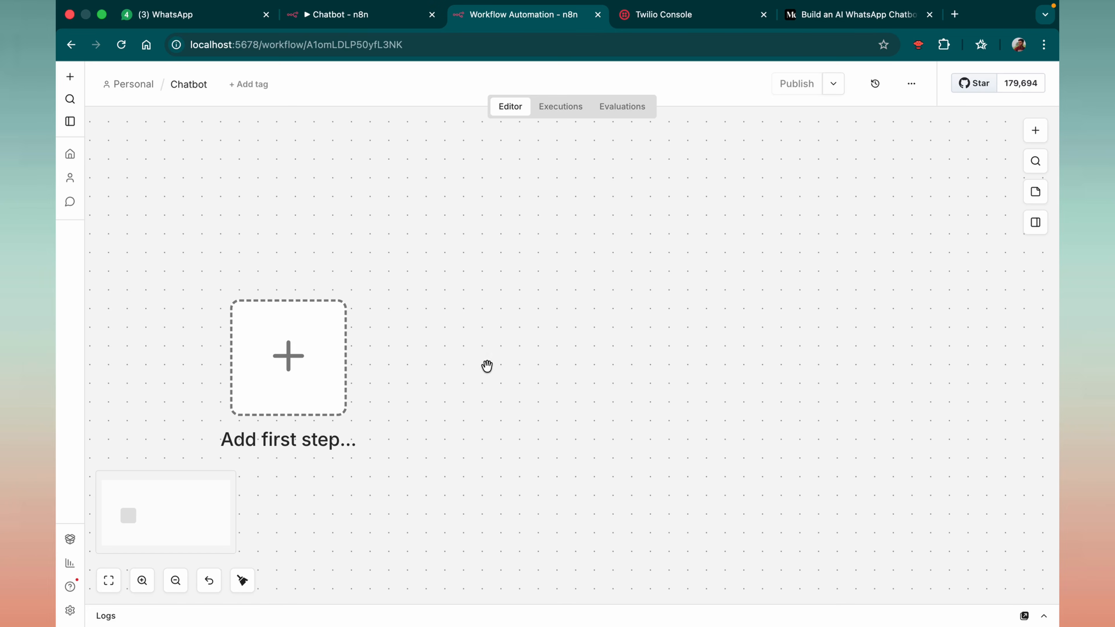
click(301, 366)
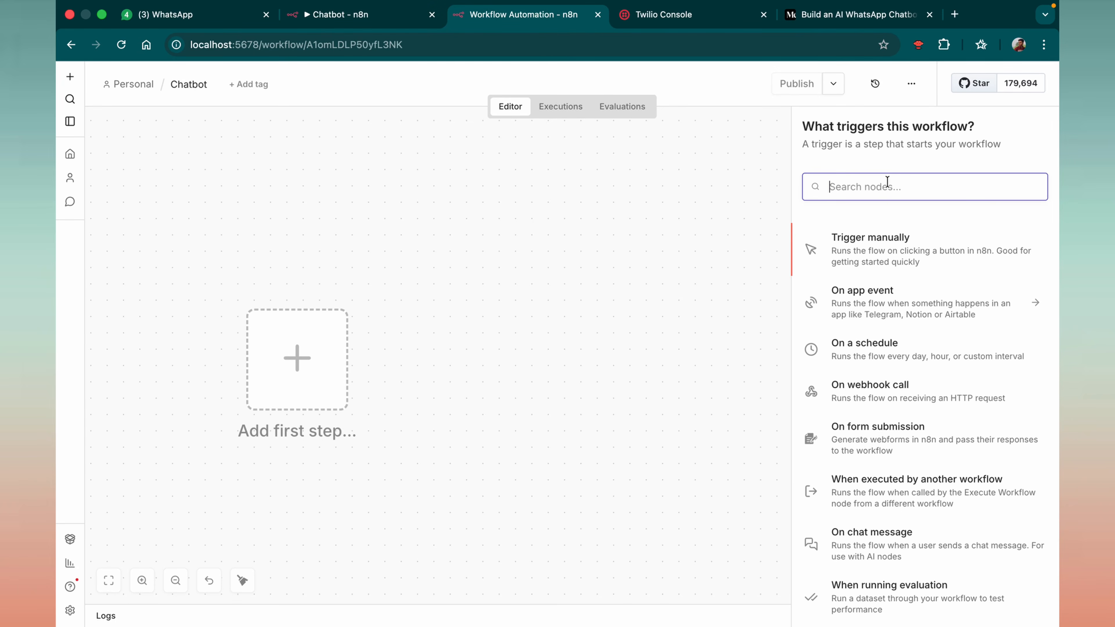
text(twilio)
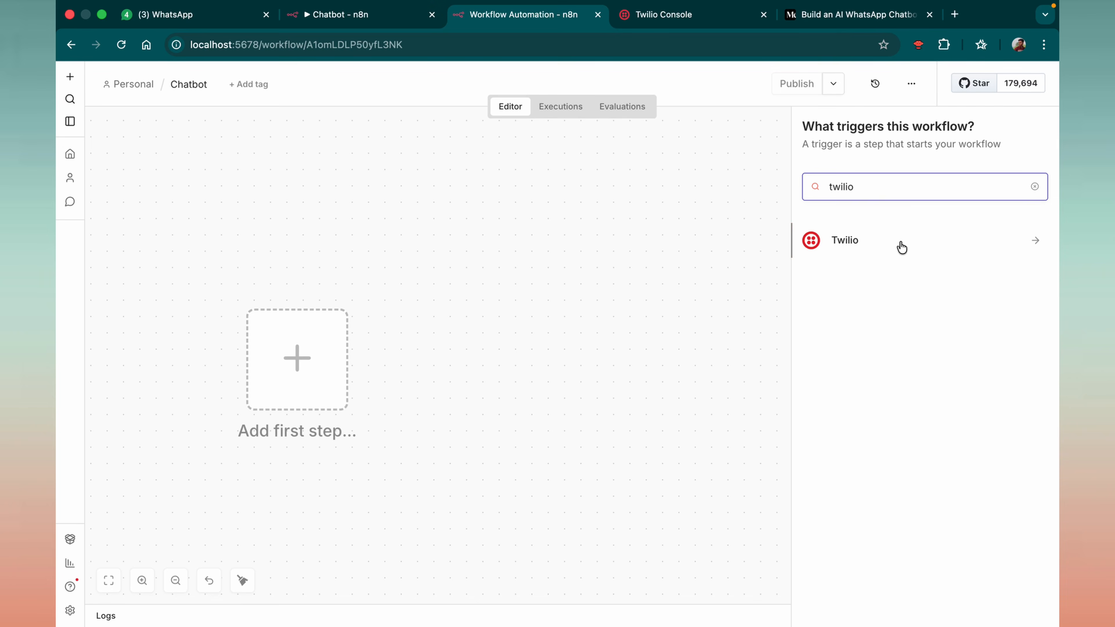
click(886, 241)
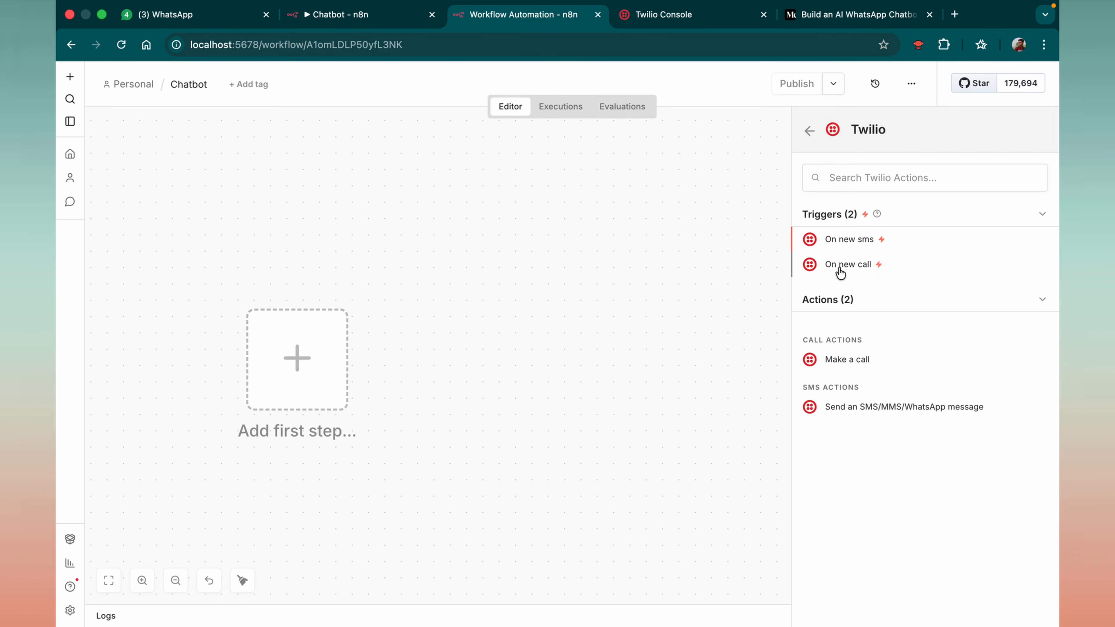
click(855, 243)
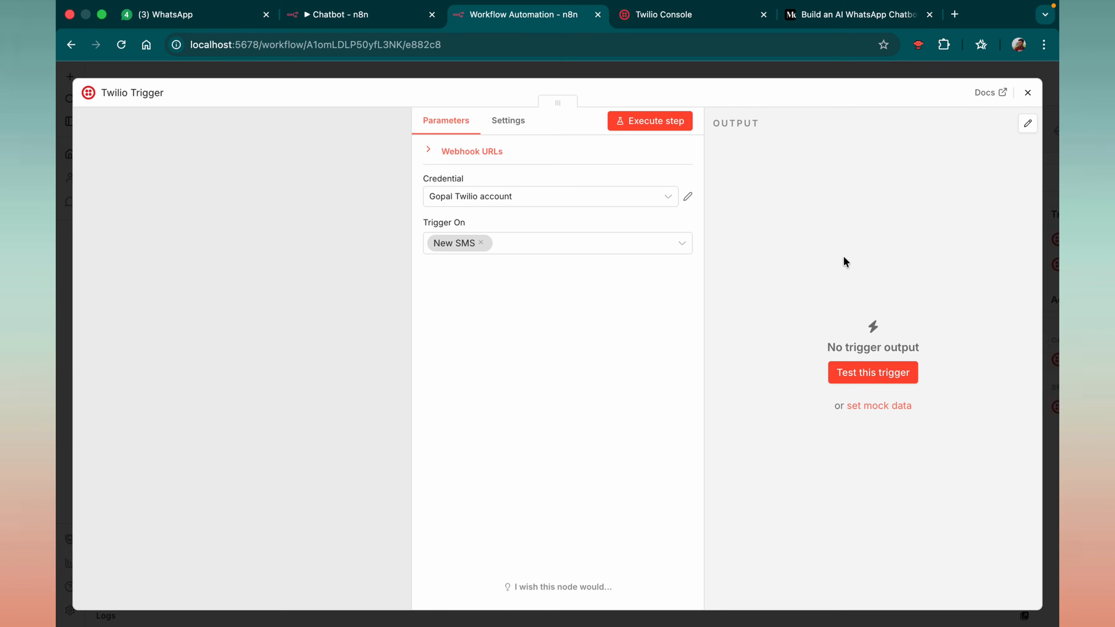
Step: Review the fields required for a new Twilio API credential and the Twilio Console, leaving the form and the trigger settings without saving a credential
click(473, 197)
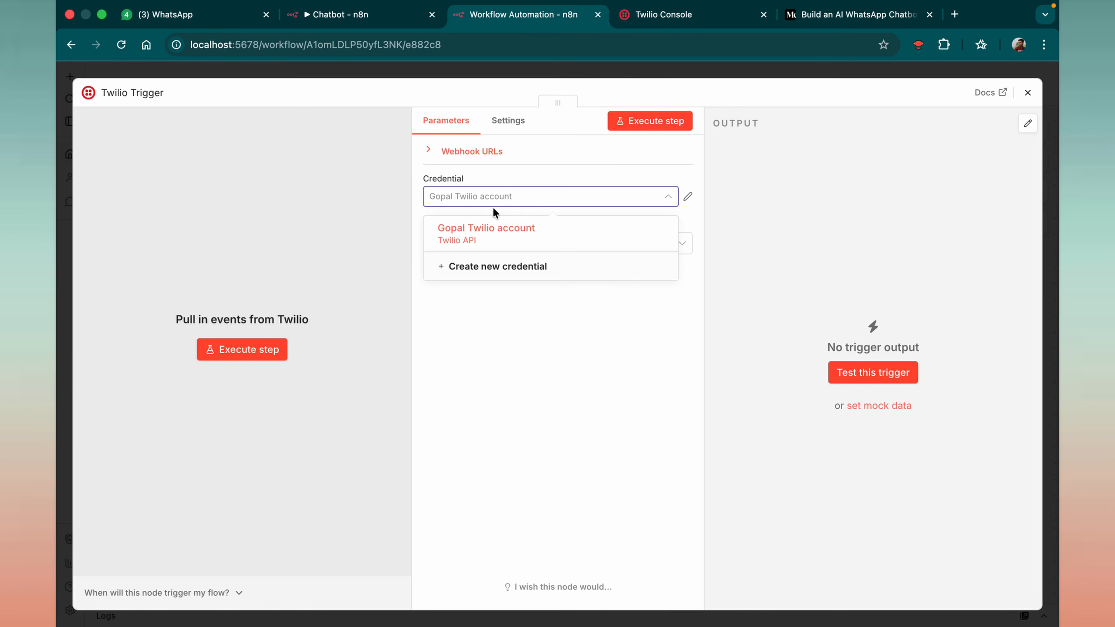
click(571, 197)
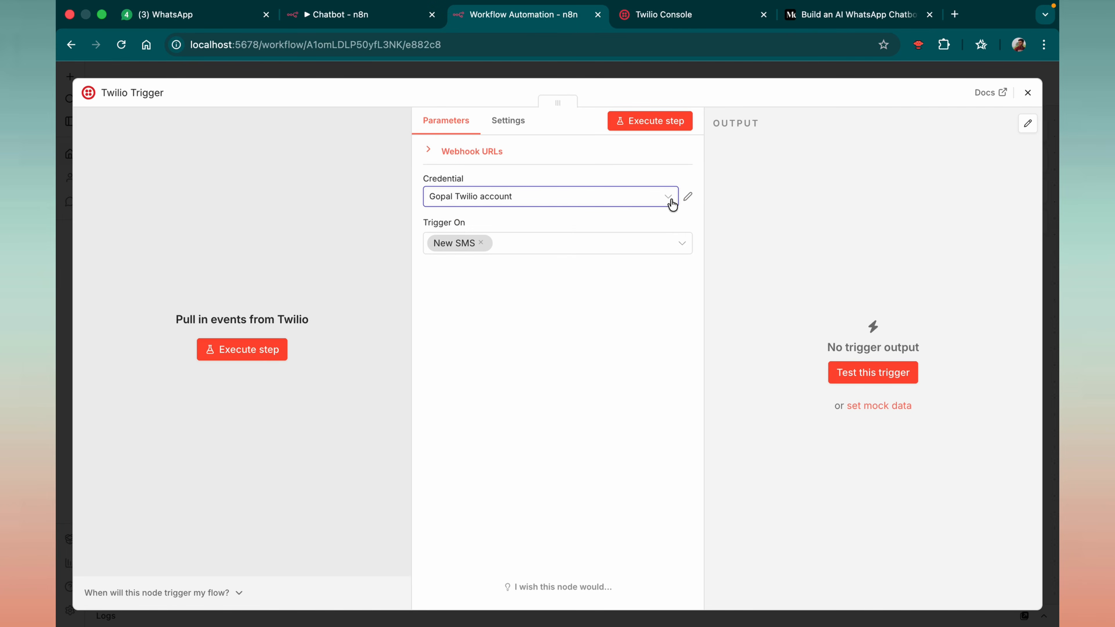
click(525, 202)
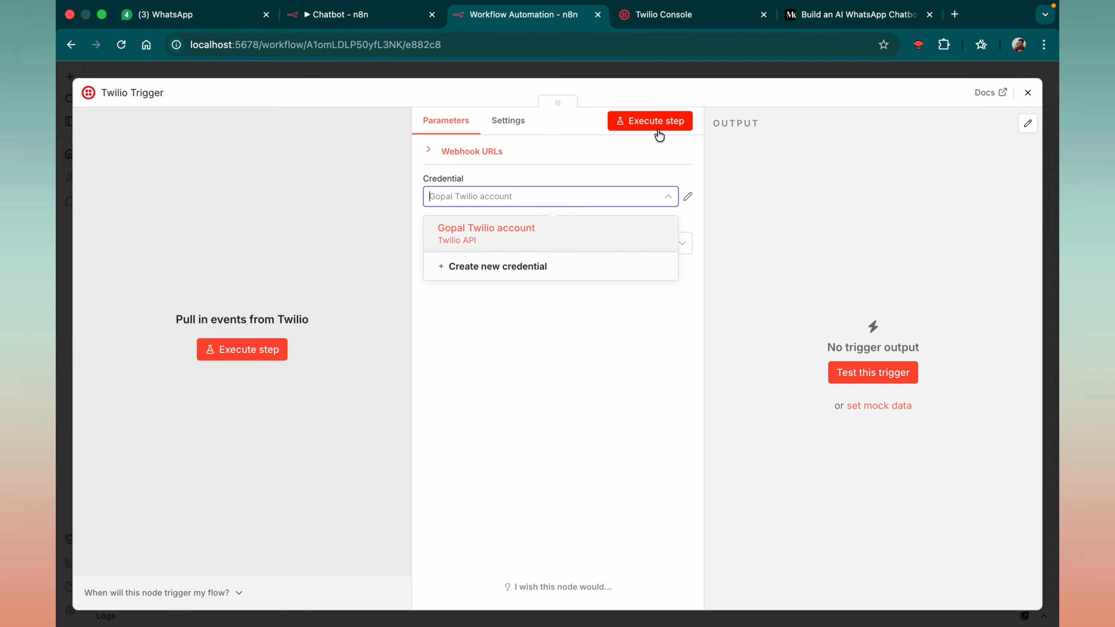
click(522, 263)
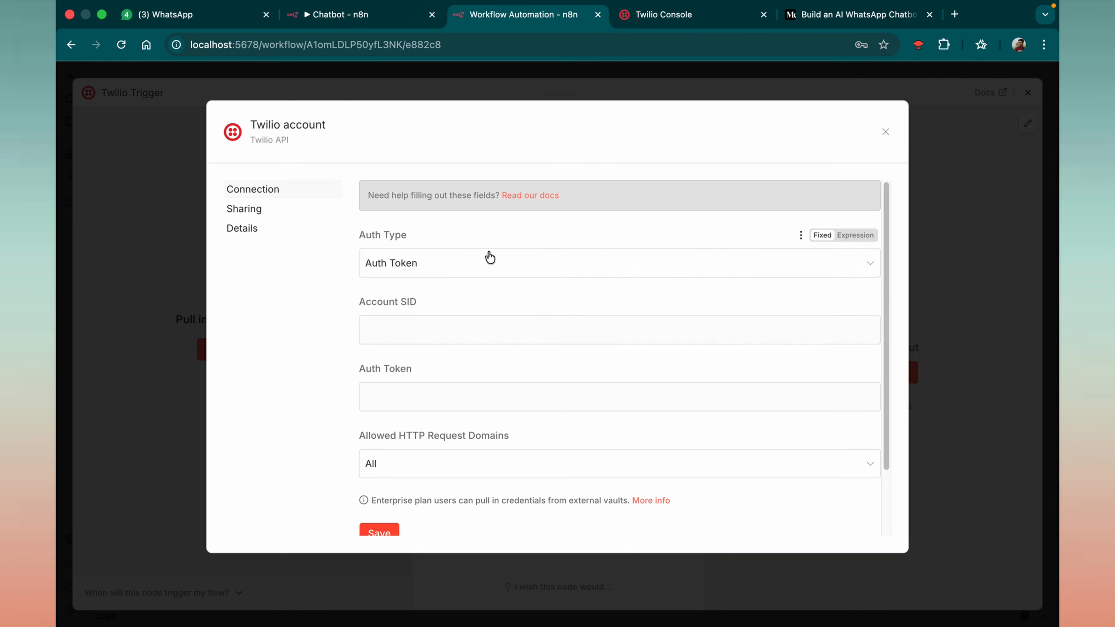
click(430, 267)
click(405, 329)
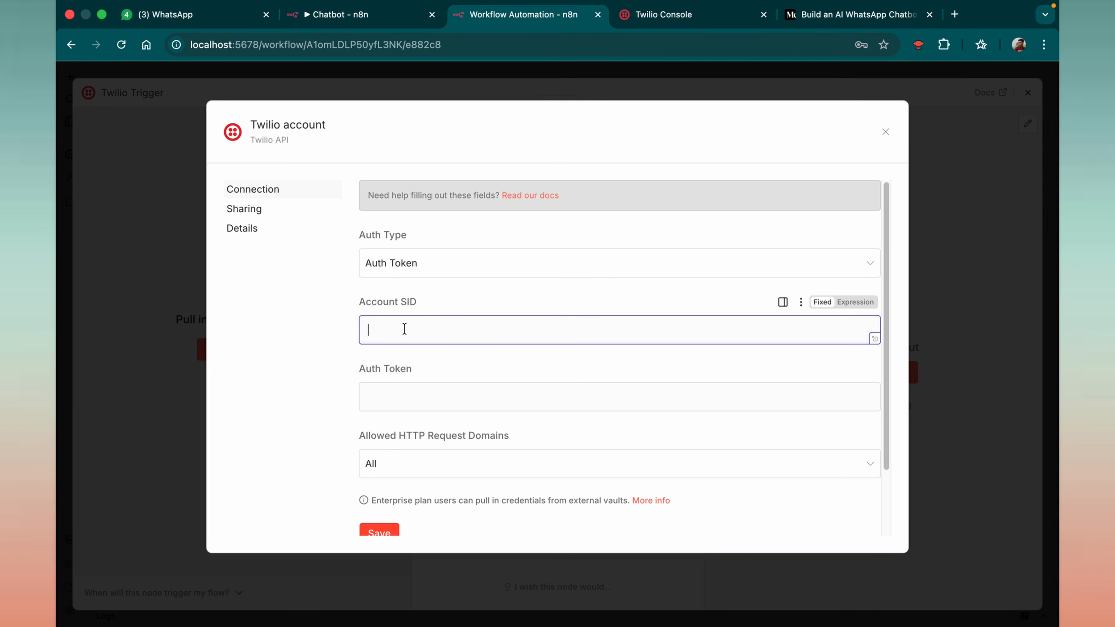
click(398, 400)
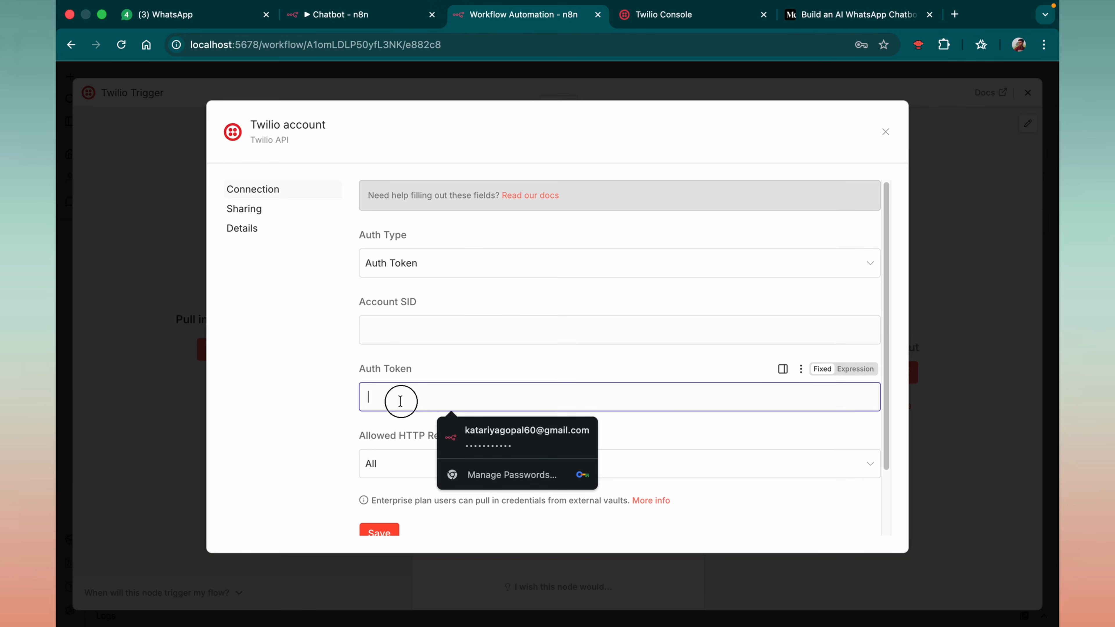
click(665, 23)
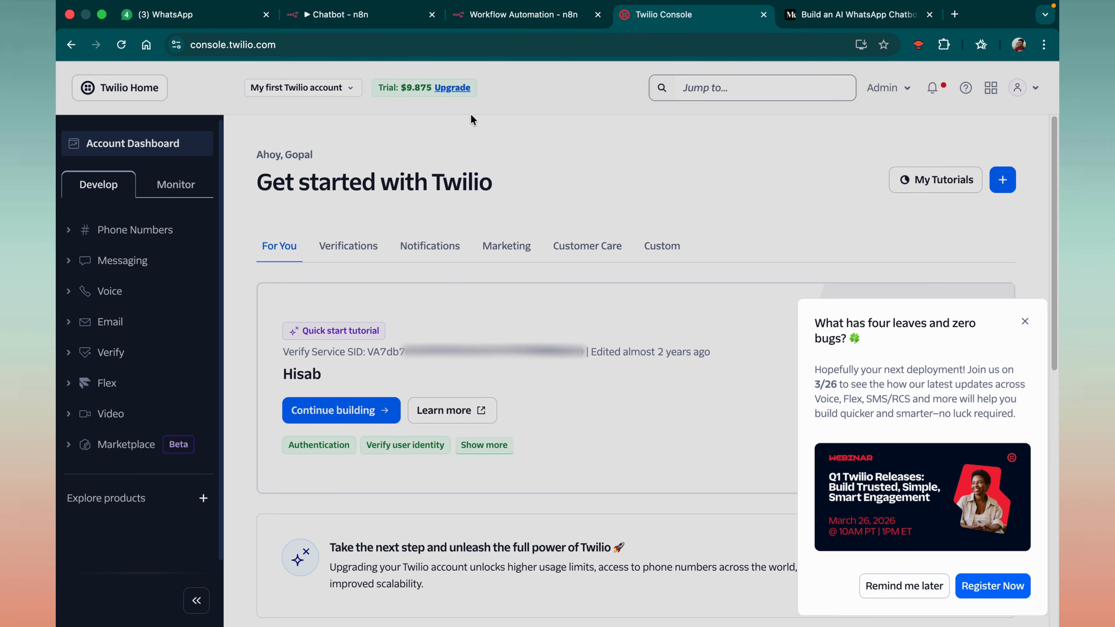
click(488, 23)
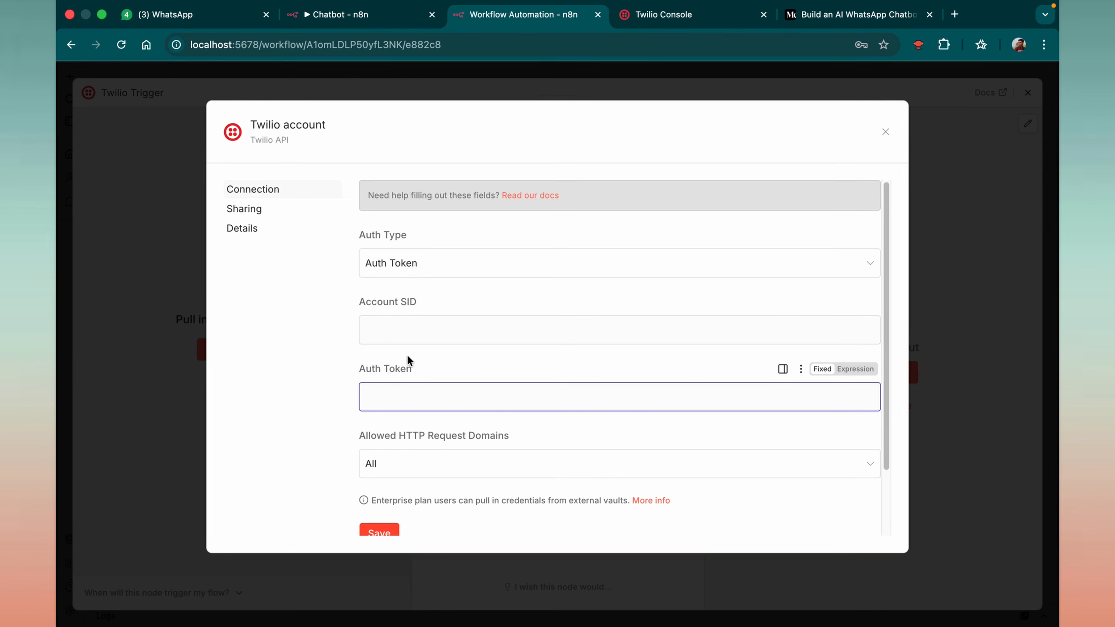
scroll(888, 182, down, 2)
click(885, 131)
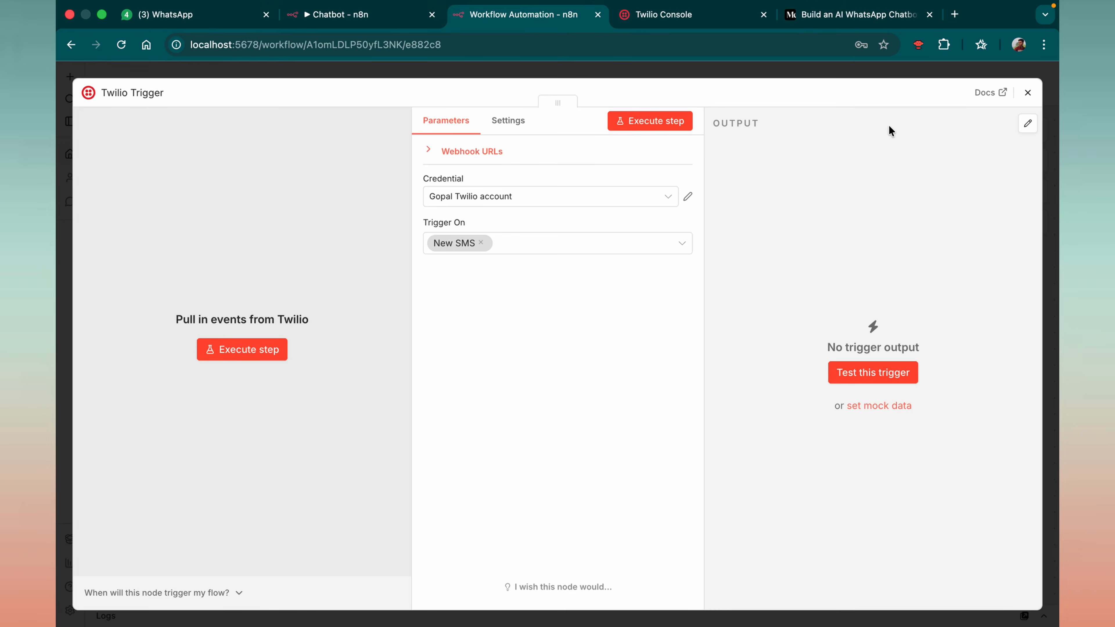
click(1027, 93)
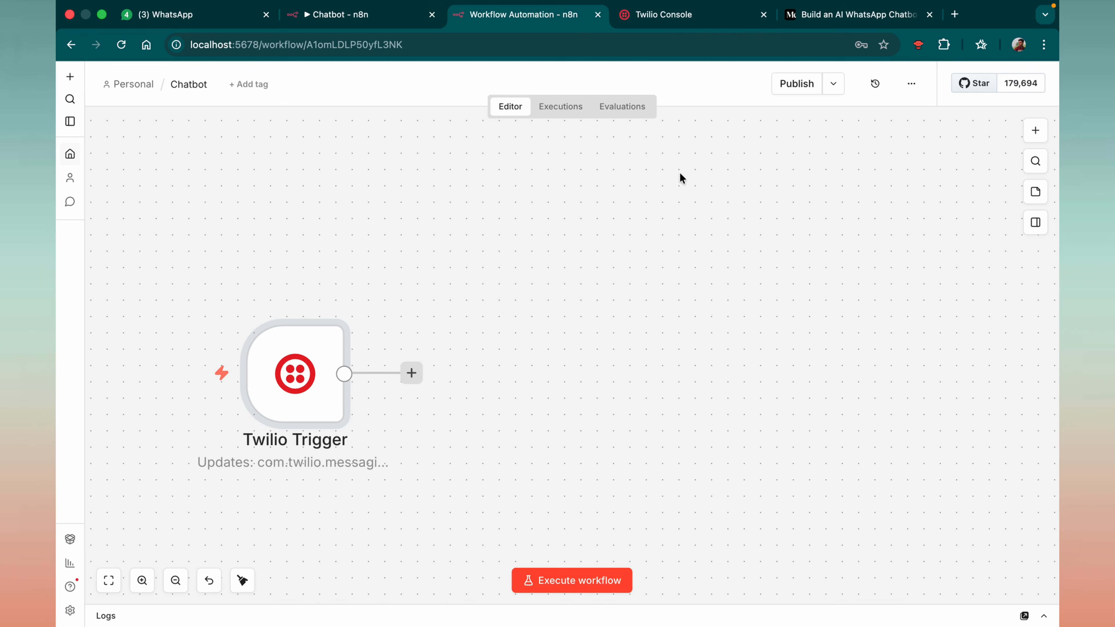
Step: Reposition the Twilio Trigger node slightly on the canvas and copy its test webhook URL
drag(297, 377, 314, 351)
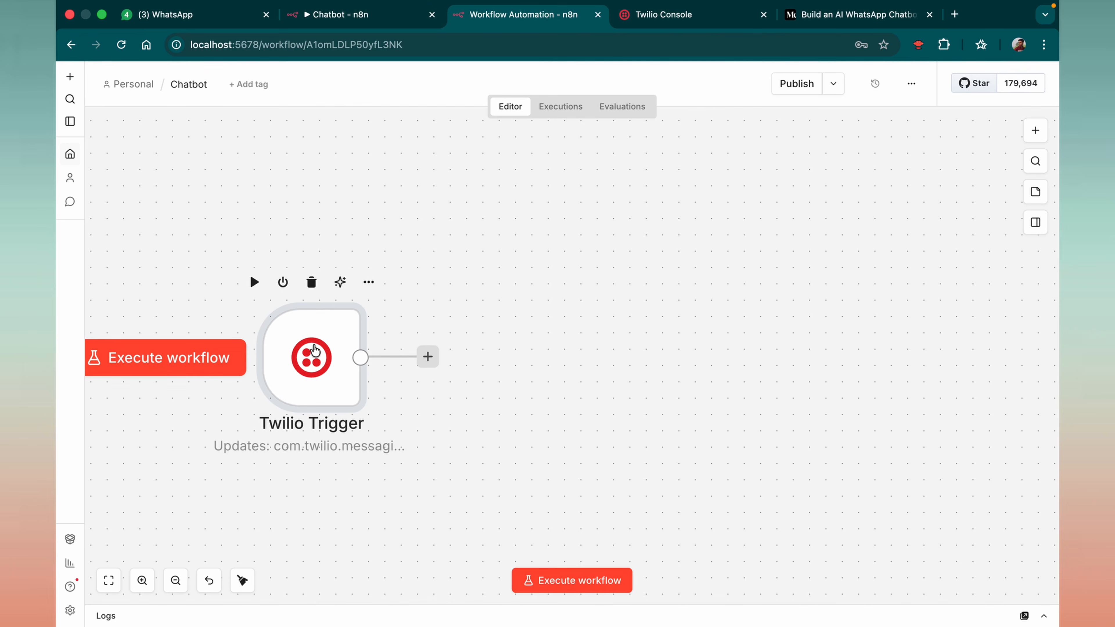
double_click(314, 349)
click(465, 151)
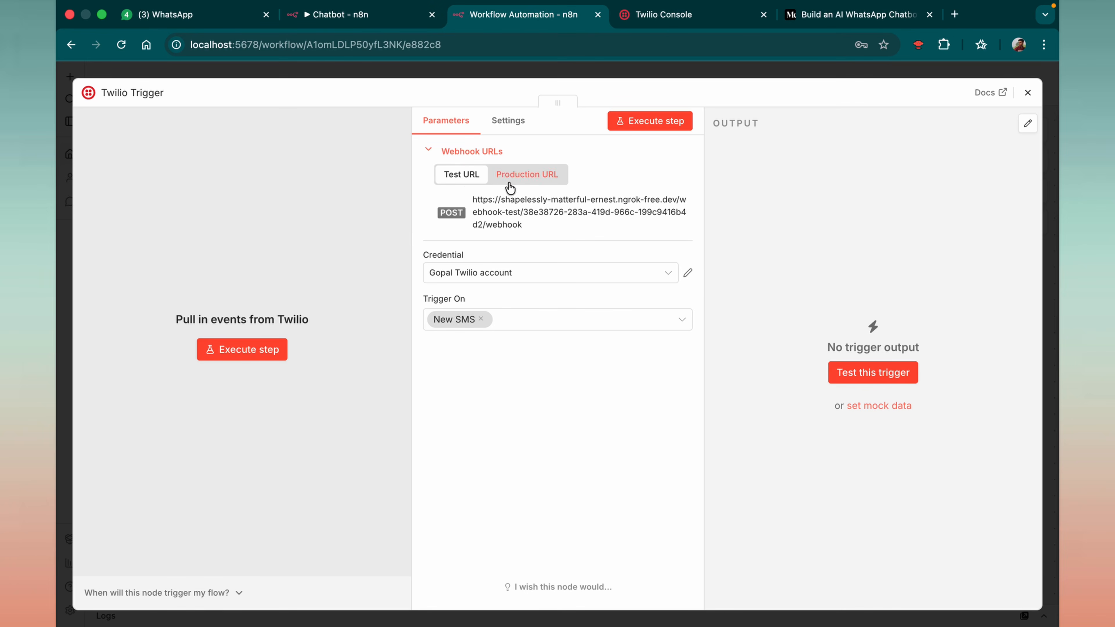
click(523, 176)
click(458, 178)
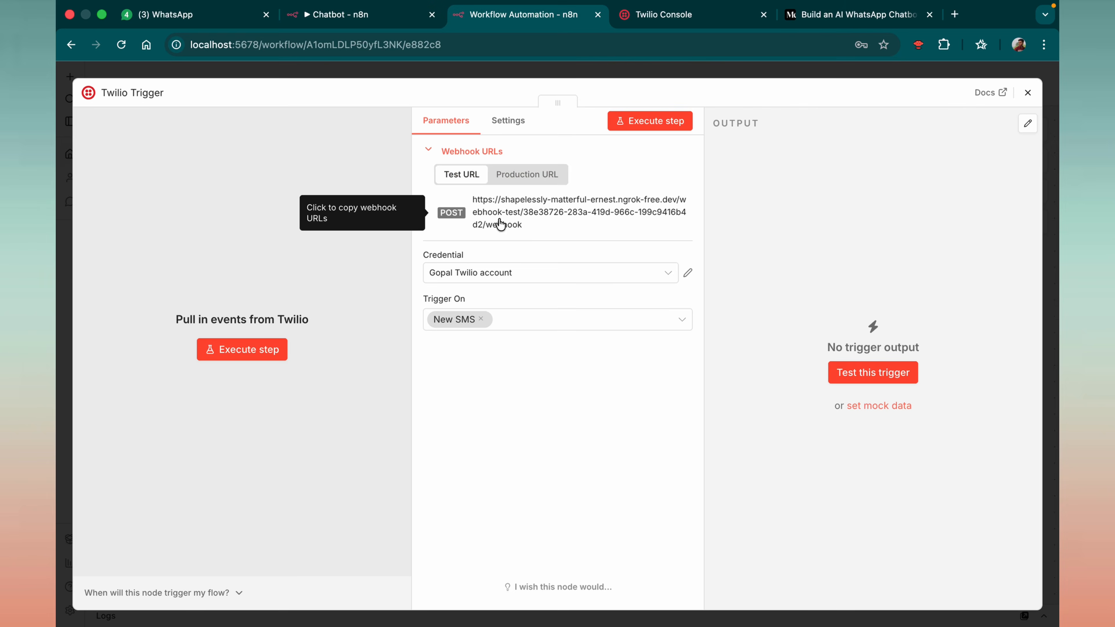
click(487, 216)
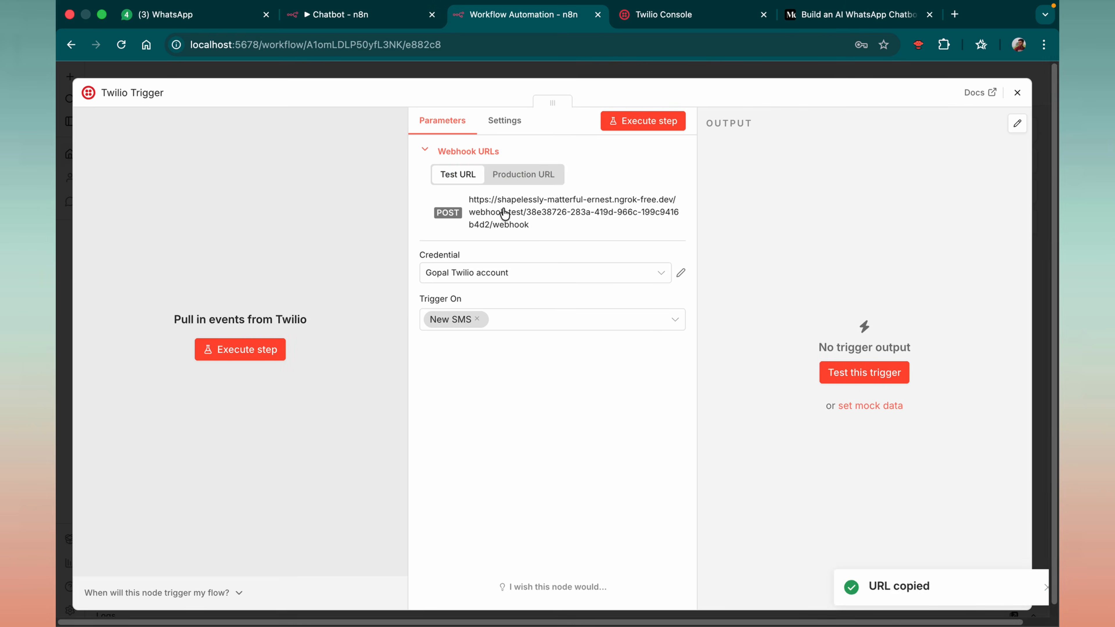
click(491, 215)
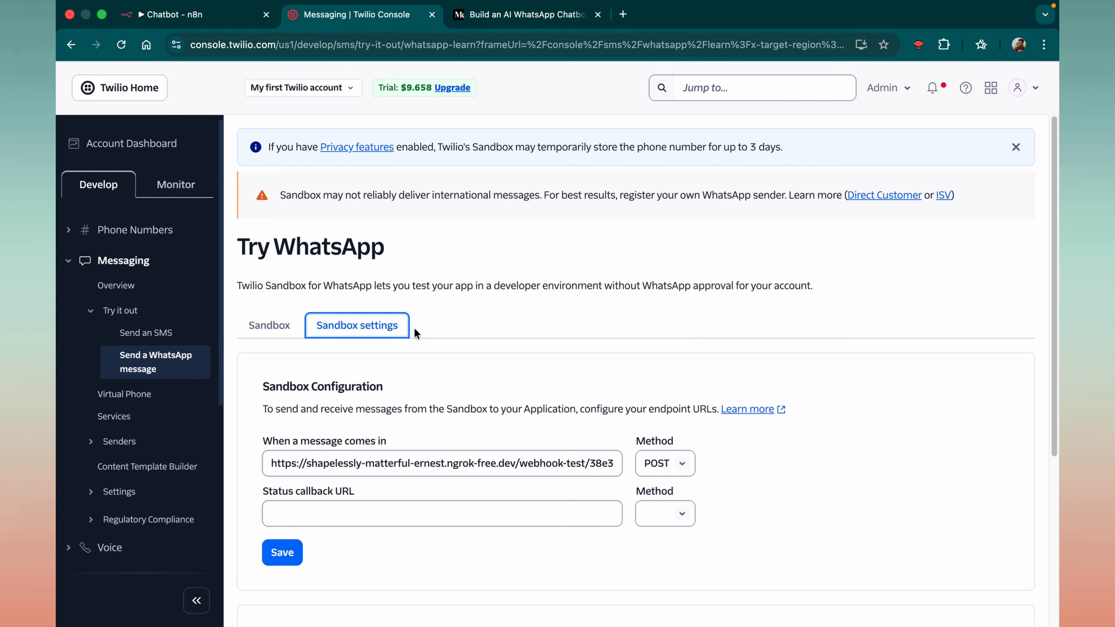
Step: Examine the incoming-message webhook URL in the WhatsApp Sandbox settings of the Twilio Console
drag(263, 441, 389, 445)
triple_click(430, 456)
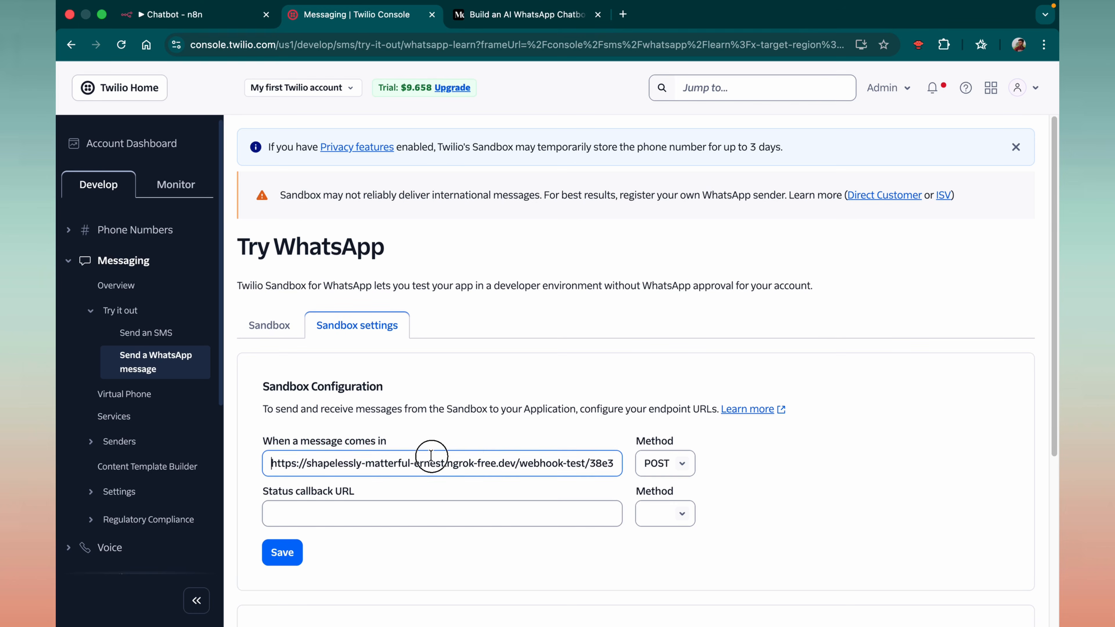
scroll(429, 457, right, 5)
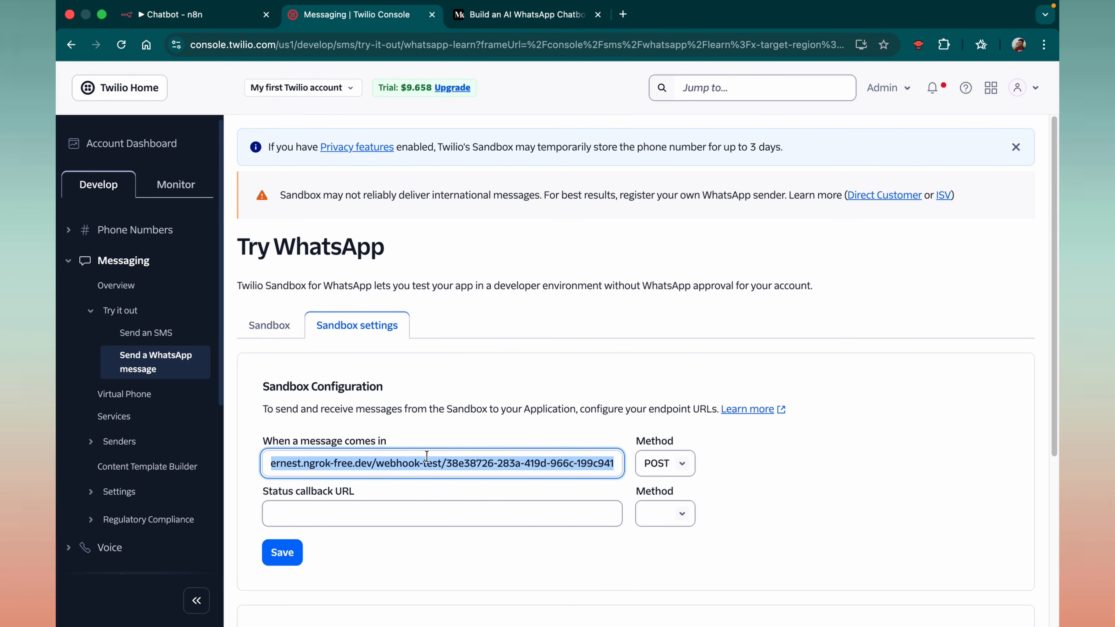
scroll(423, 458, left, 5)
scroll(421, 460, right, 3)
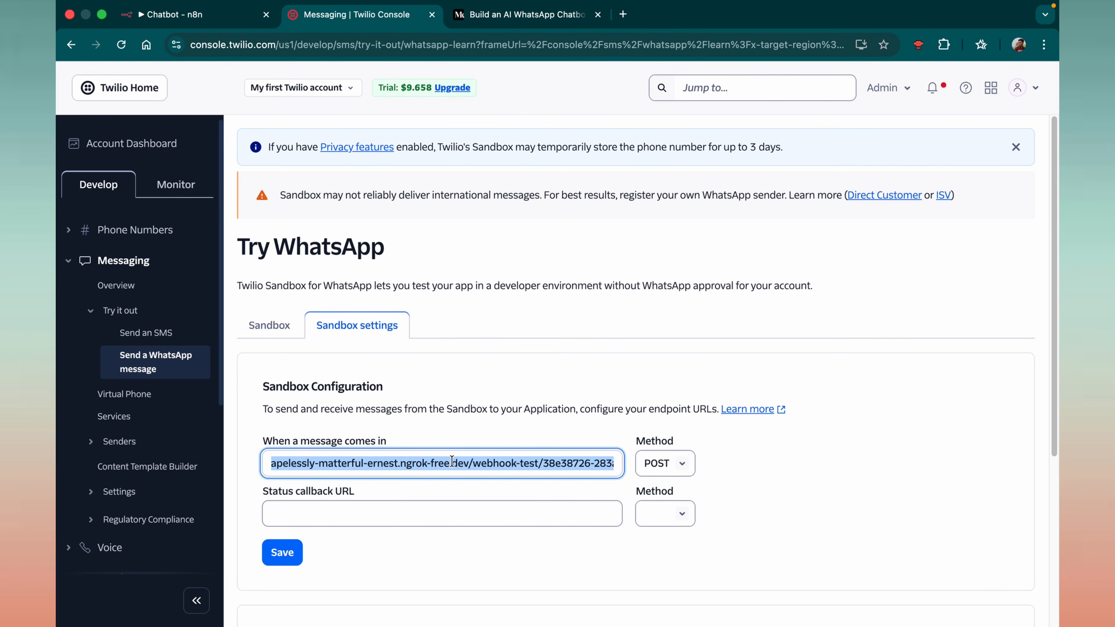
click(481, 464)
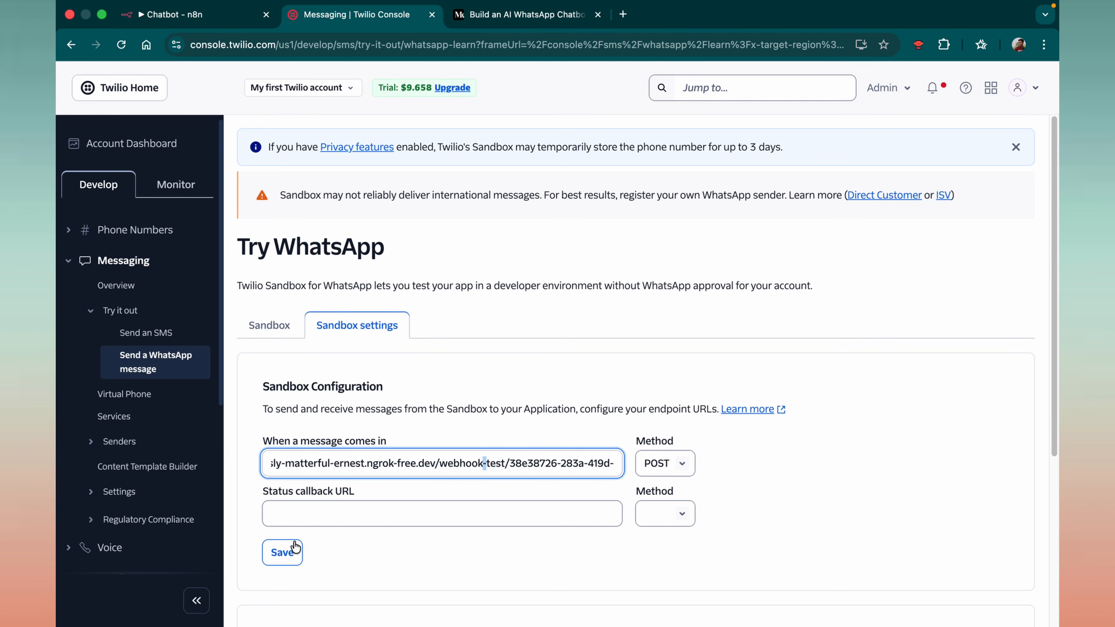
Step: Save the n8n test webhook URL as the incoming-message endpoint in the WhatsApp Sandbox configuration
click(282, 552)
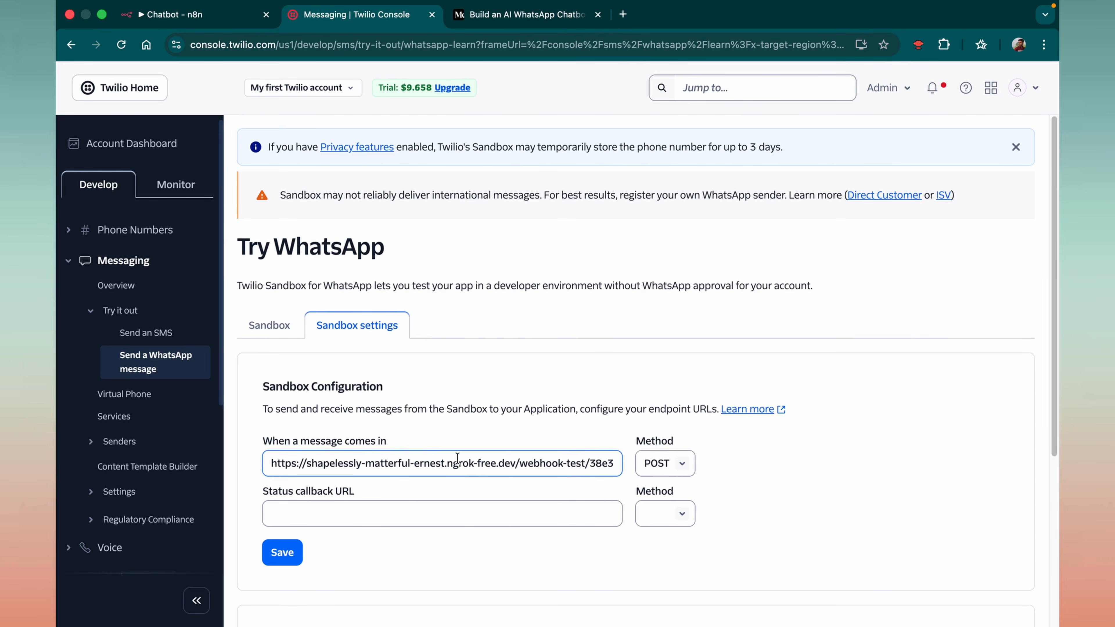
scroll(457, 459, right, 4)
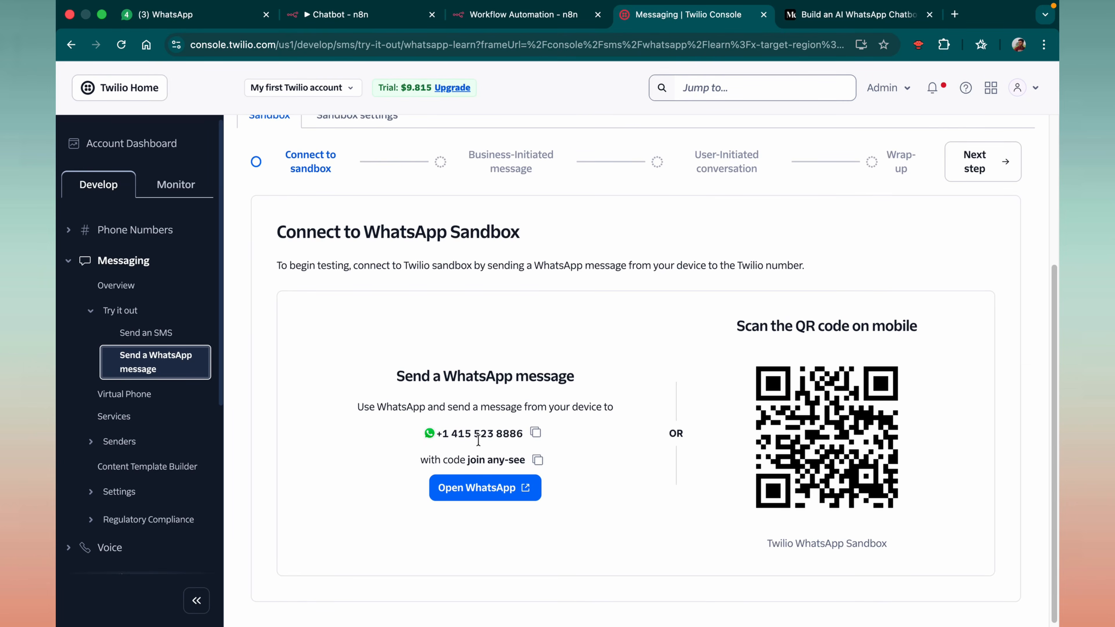
Step: Review the Twilio number and join code for connecting to the WhatsApp Sandbox, plus the existing Twilio chat in WhatsApp
scroll(445, 443, down, 1)
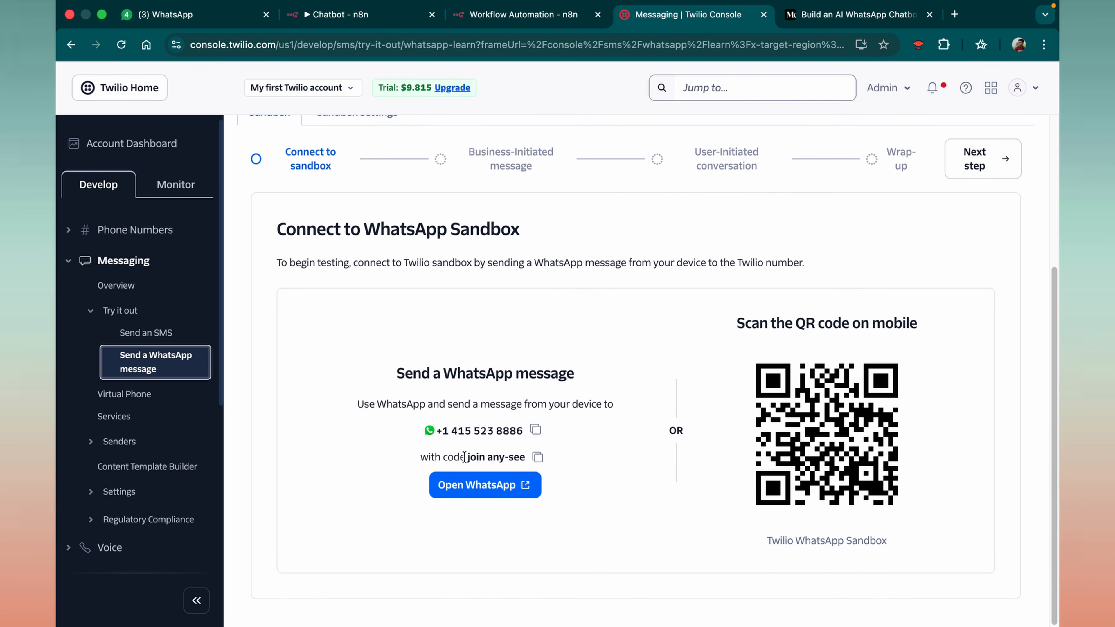
drag(466, 456, 529, 459)
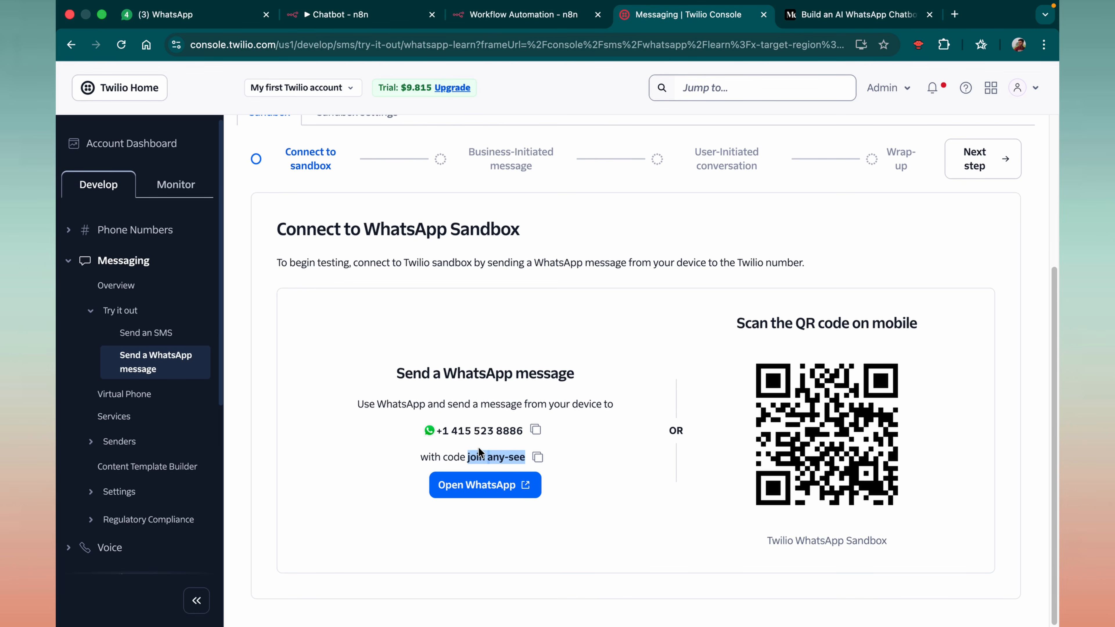
scroll(419, 472, up, 4)
scroll(419, 472, down, 2)
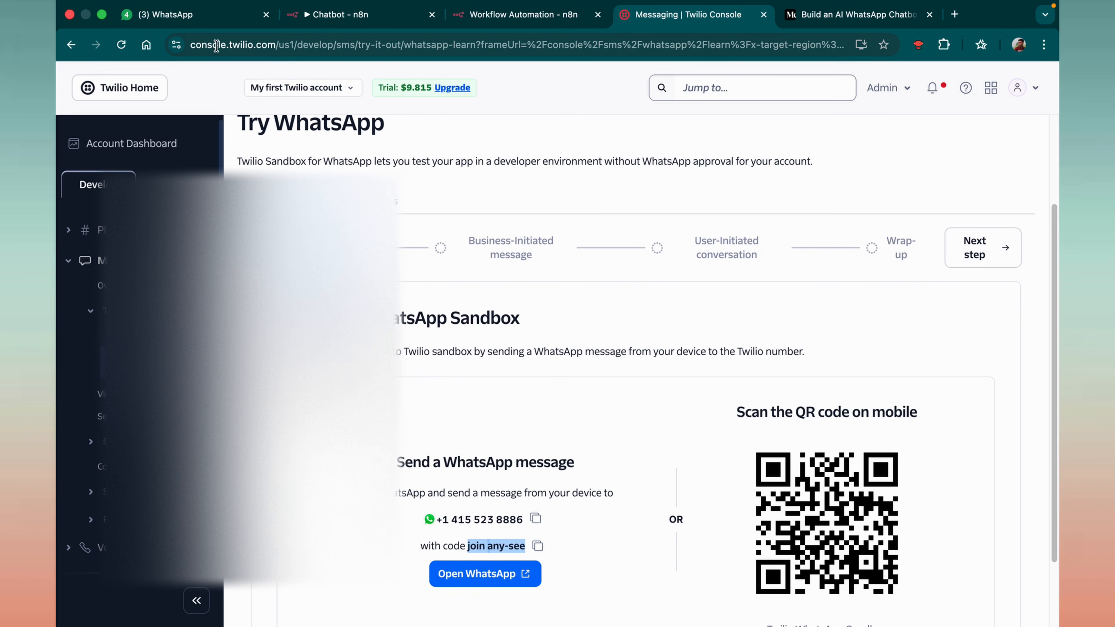
click(211, 17)
scroll(659, 319, up, 7)
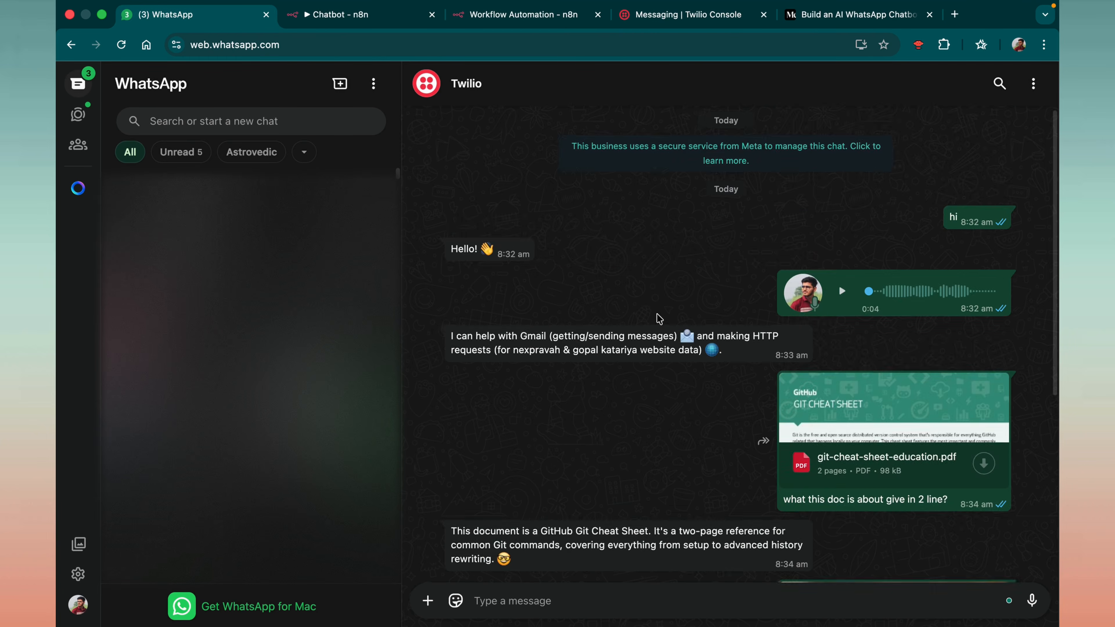
scroll(658, 319, down, 5)
Step: Leave the Twilio Trigger settings in the new Chatbot workflow, start a test execution and reposition the trigger node on the canvas
click(377, 15)
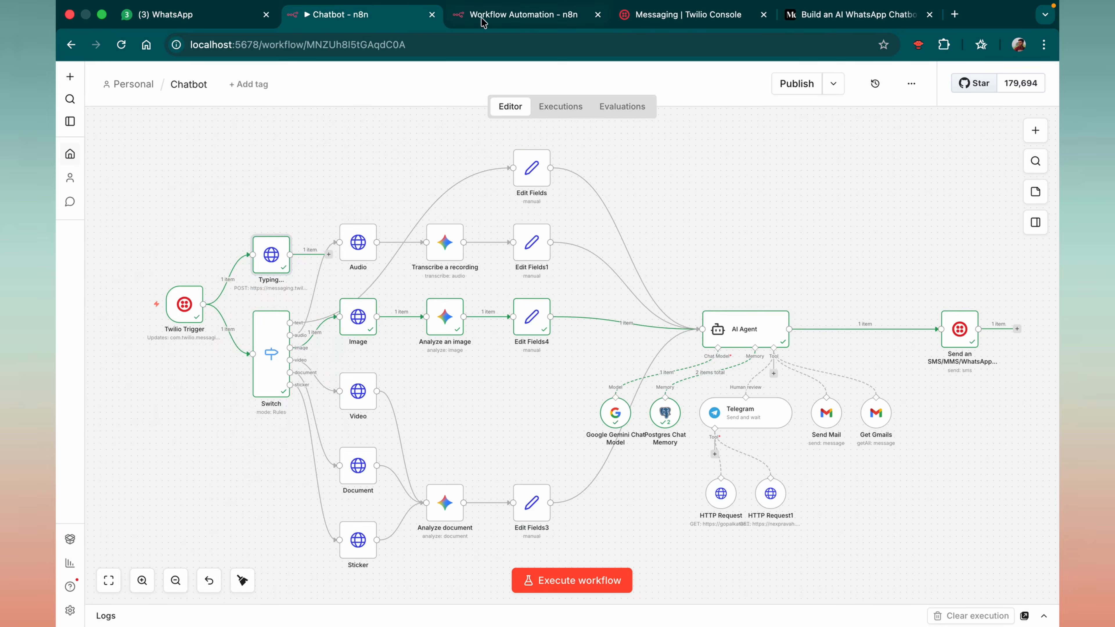
click(483, 16)
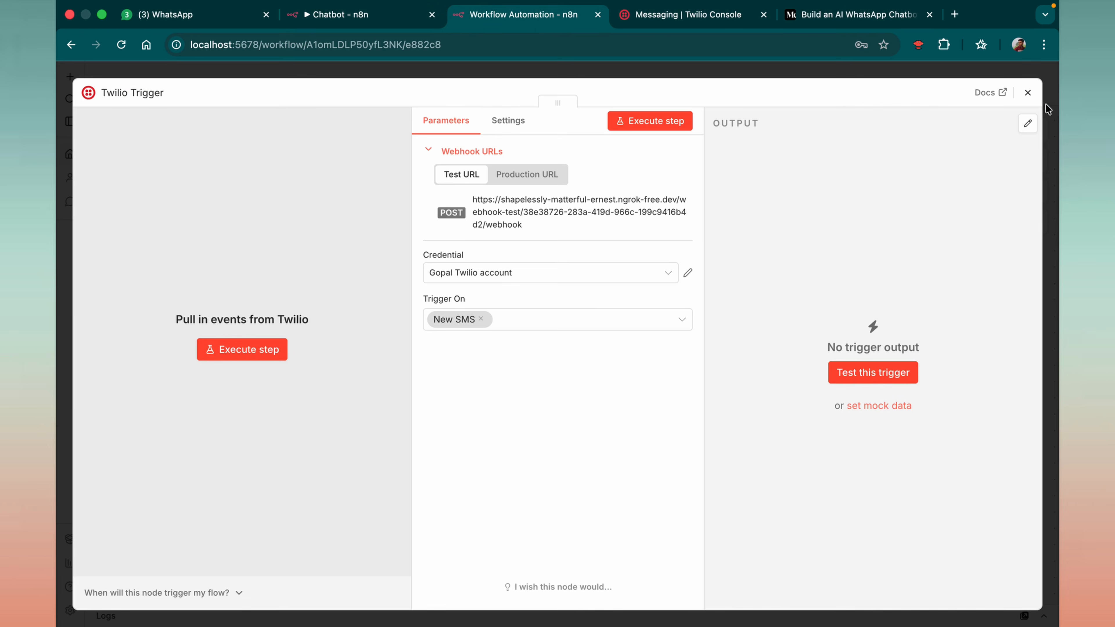
click(1027, 92)
click(564, 571)
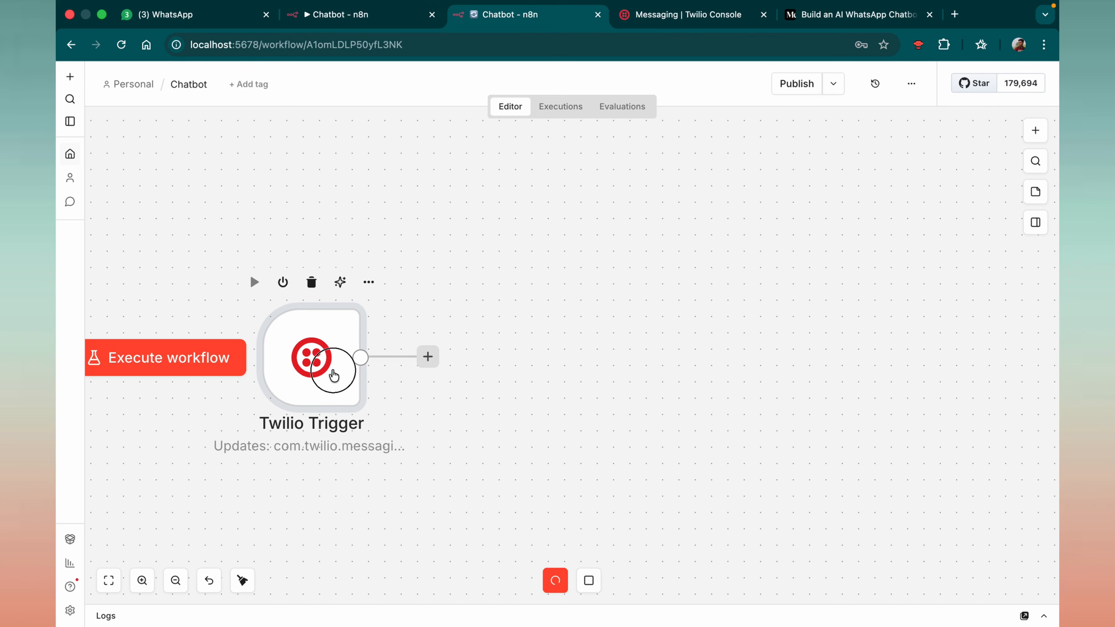
drag(343, 378, 463, 378)
Step: Send the test message "hi" to the Twilio chat in WhatsApp
click(184, 14)
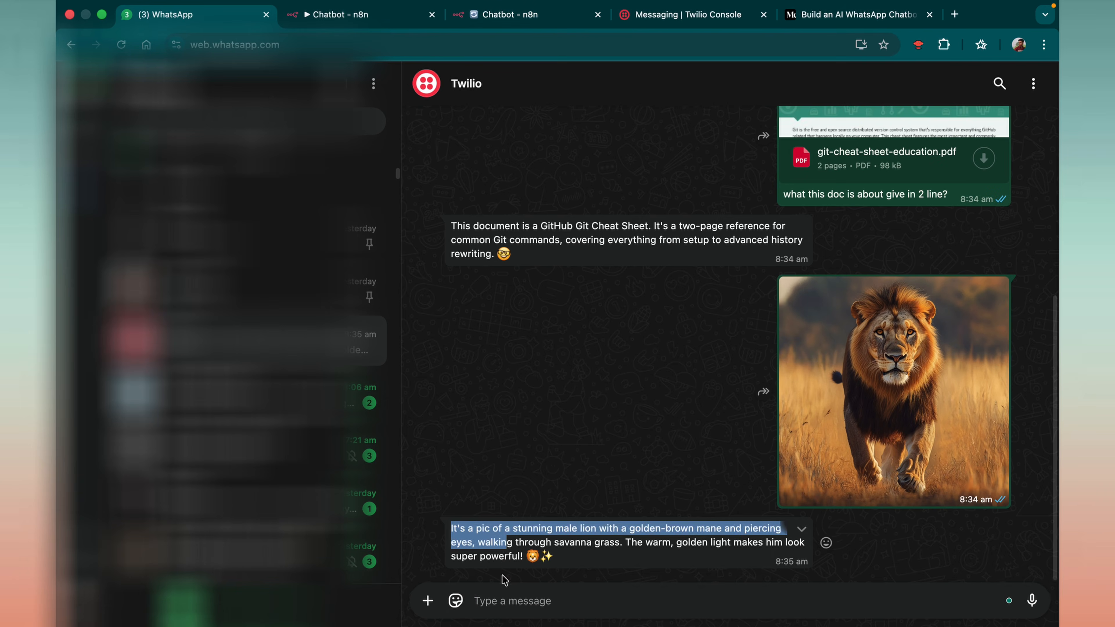
click(508, 601)
text(hi)
key(Return)
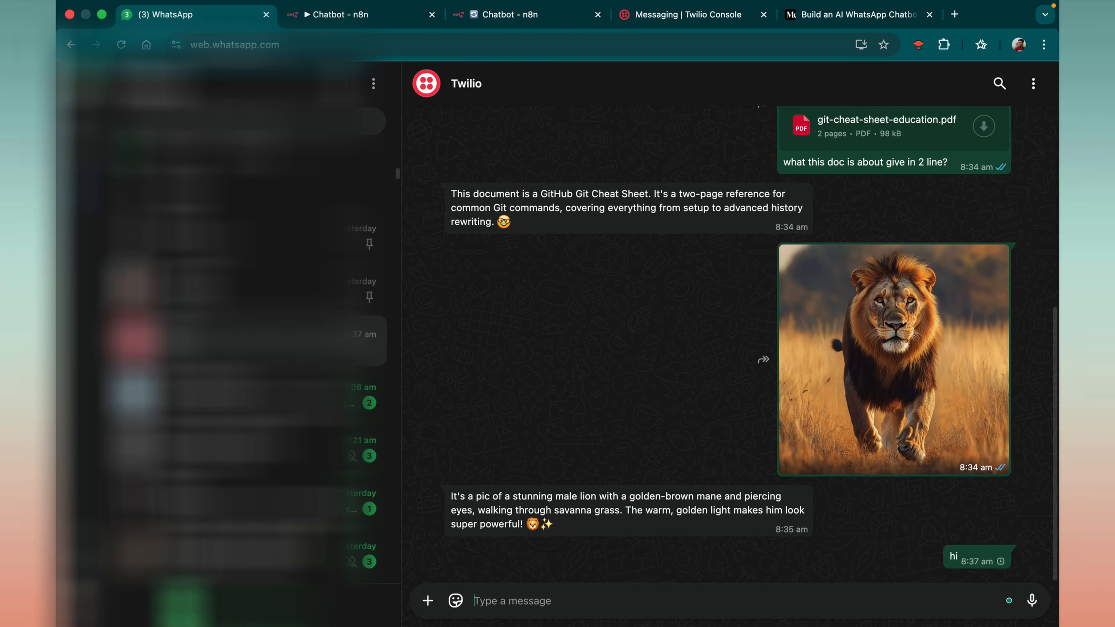
Step: Check the test run against the WhatsApp chat and inspect the Twilio Trigger's output data
click(508, 22)
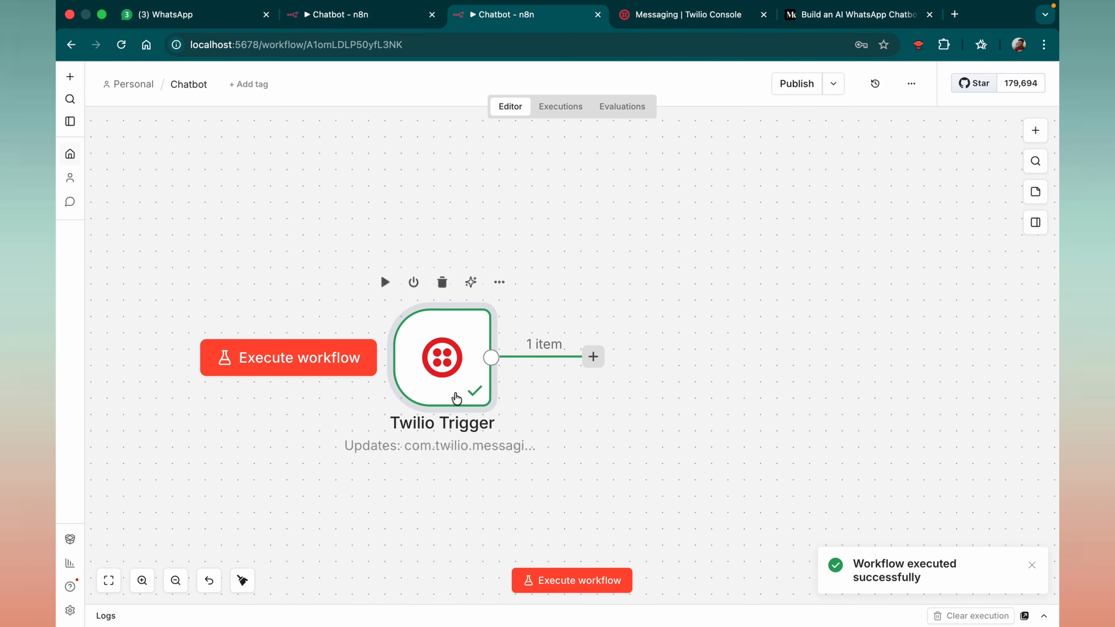
click(204, 17)
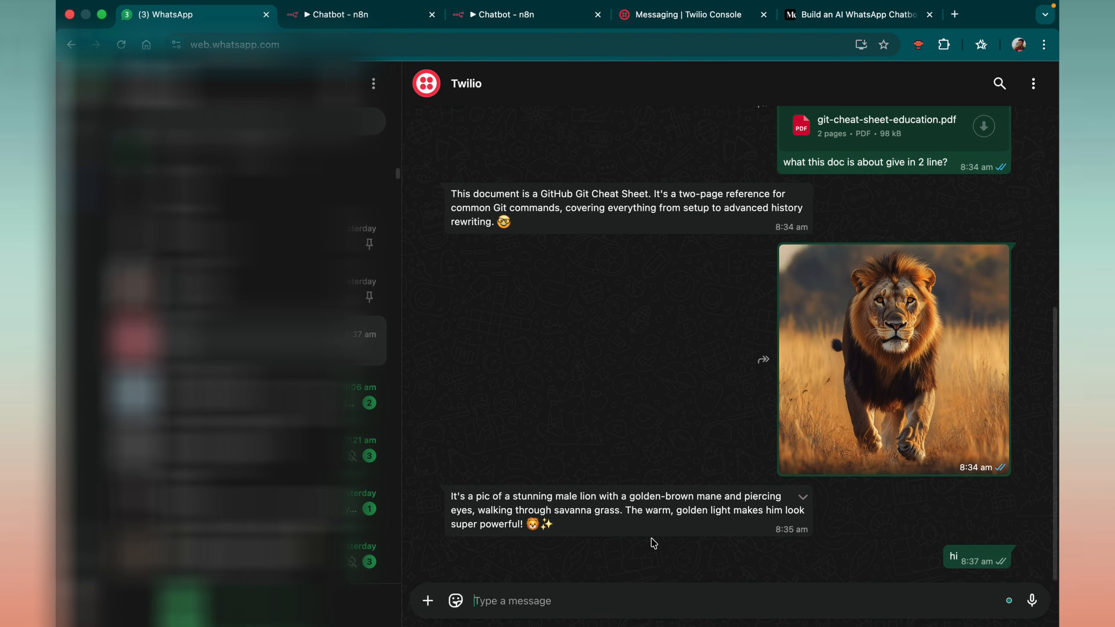
click(507, 15)
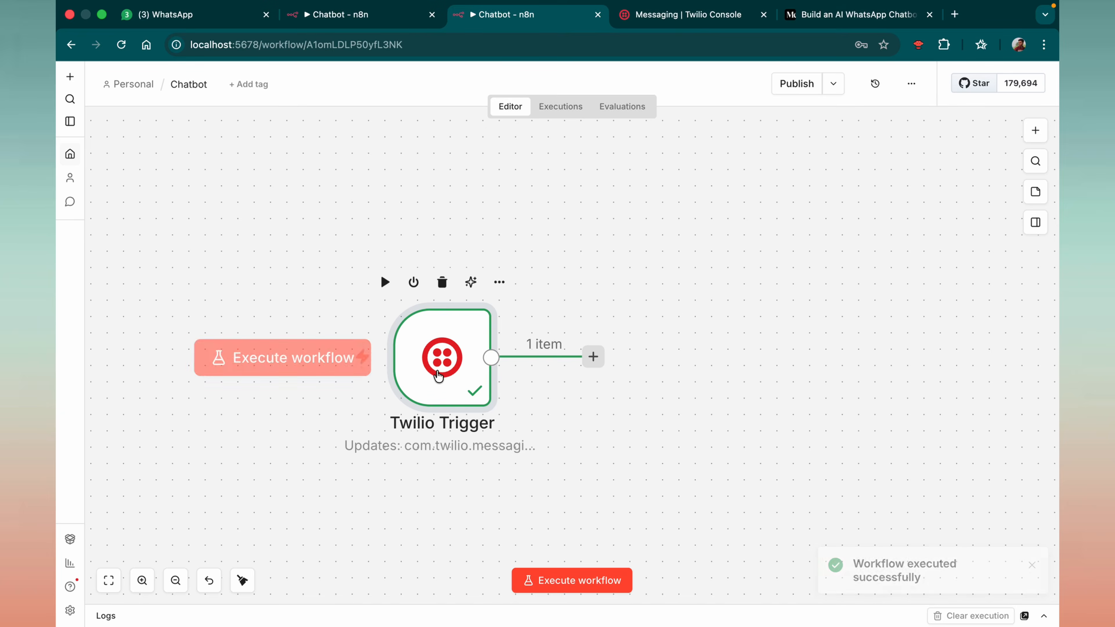
double_click(441, 360)
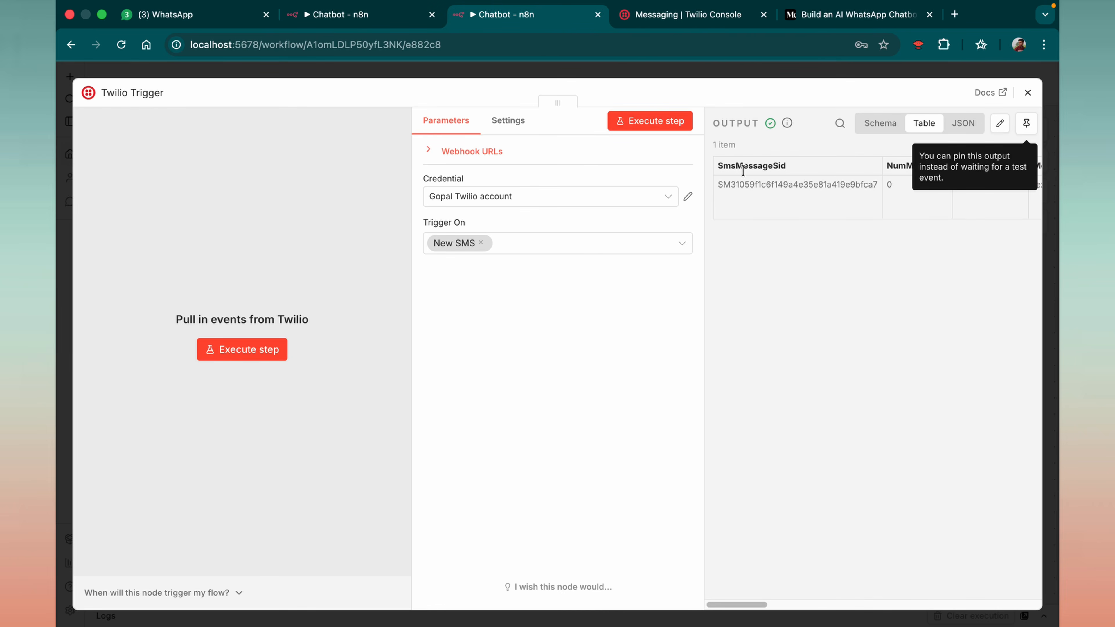
key(Escape)
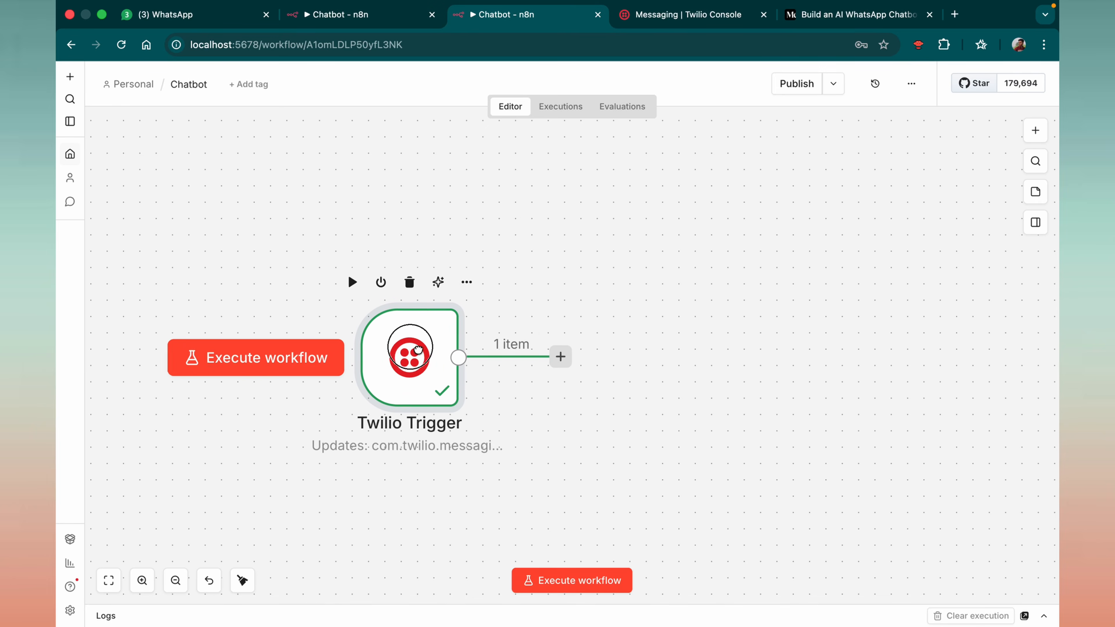
Step: Add an AI Agent node after the Twilio Trigger and set its user-message prompt source to Define below
click(478, 356)
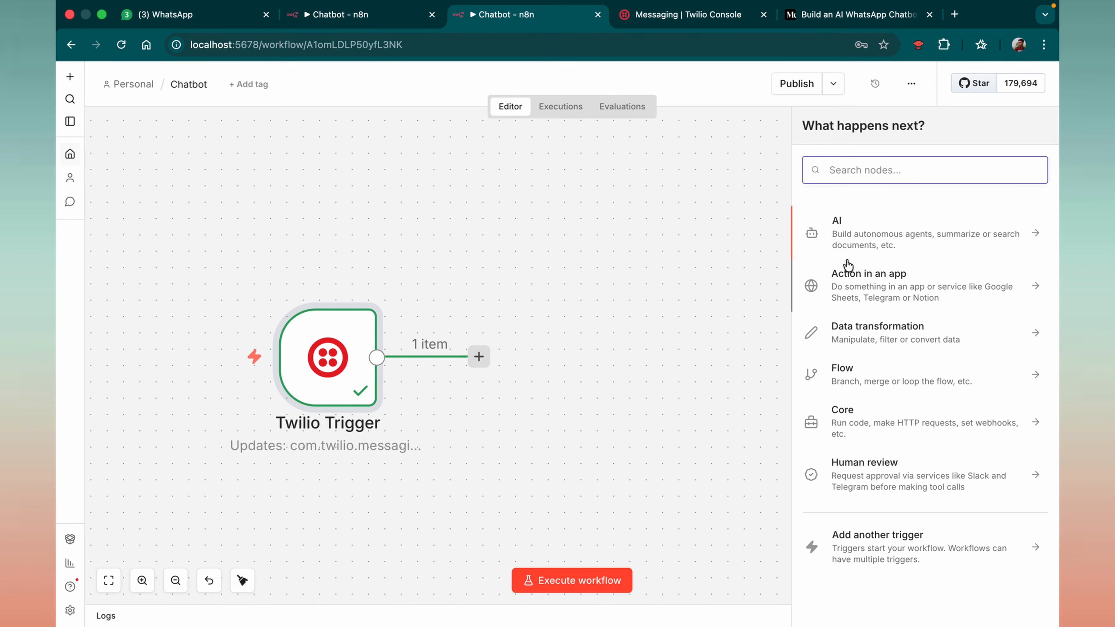
click(868, 221)
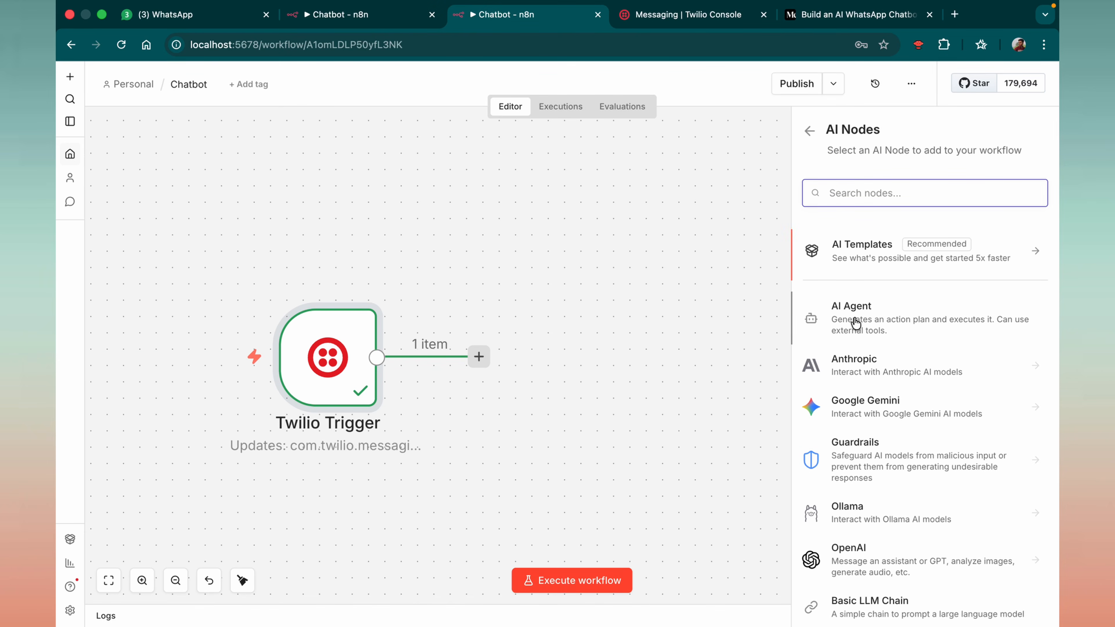
click(875, 321)
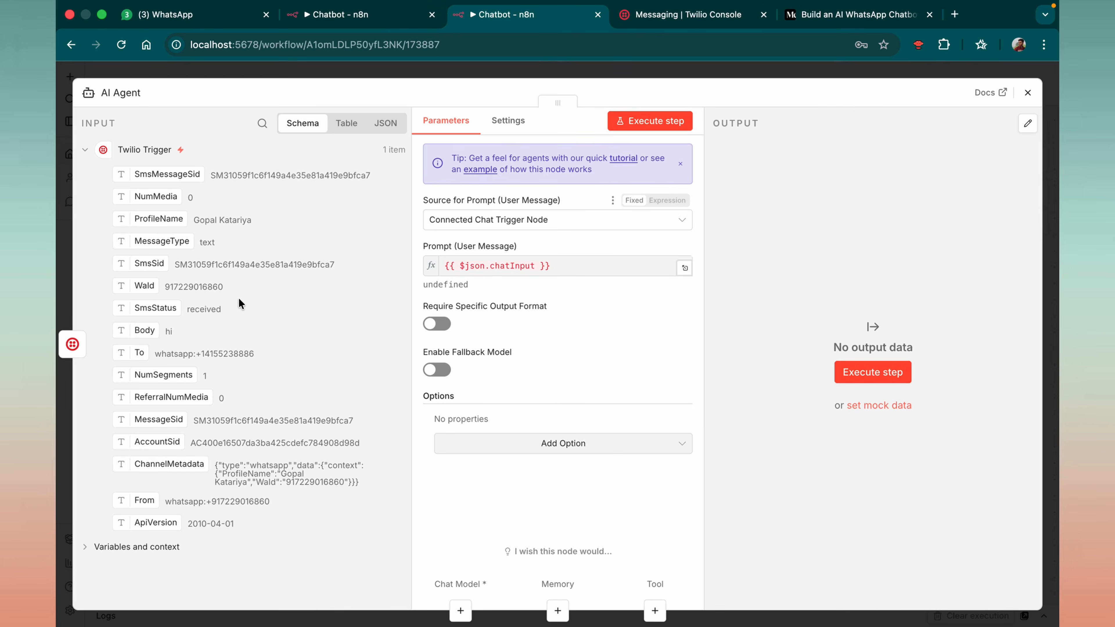
click(529, 222)
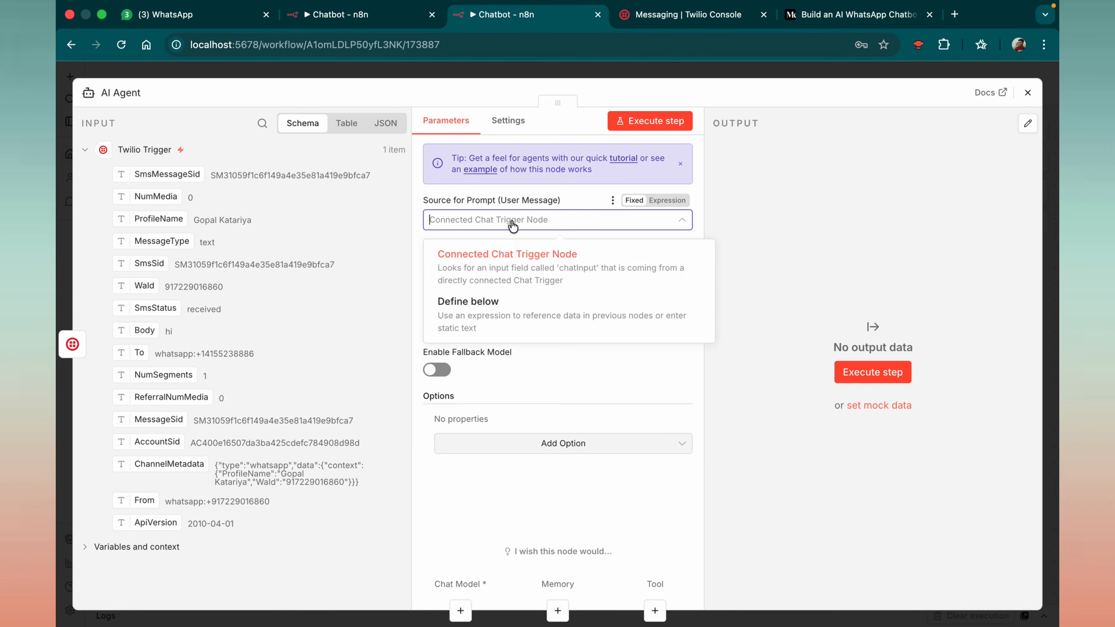
click(480, 305)
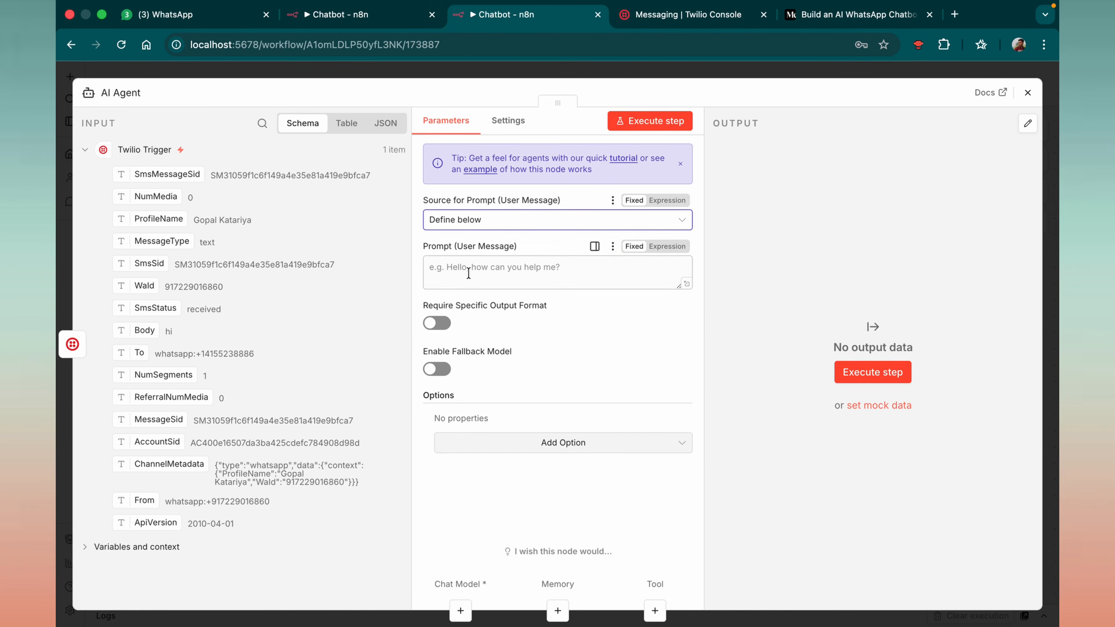
click(481, 257)
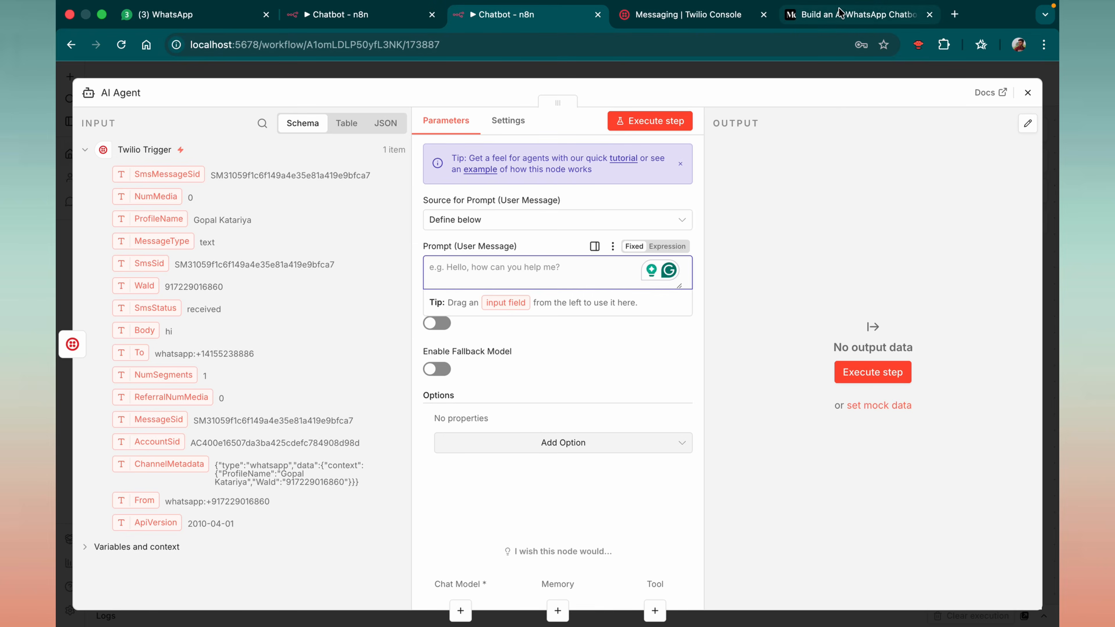
Step: Read through the Medium guide on building the WhatsApp chatbot, covering its prerequisites, workflow overview and node configuration steps
click(842, 14)
scroll(395, 264, down, 3)
scroll(413, 192, up, 3)
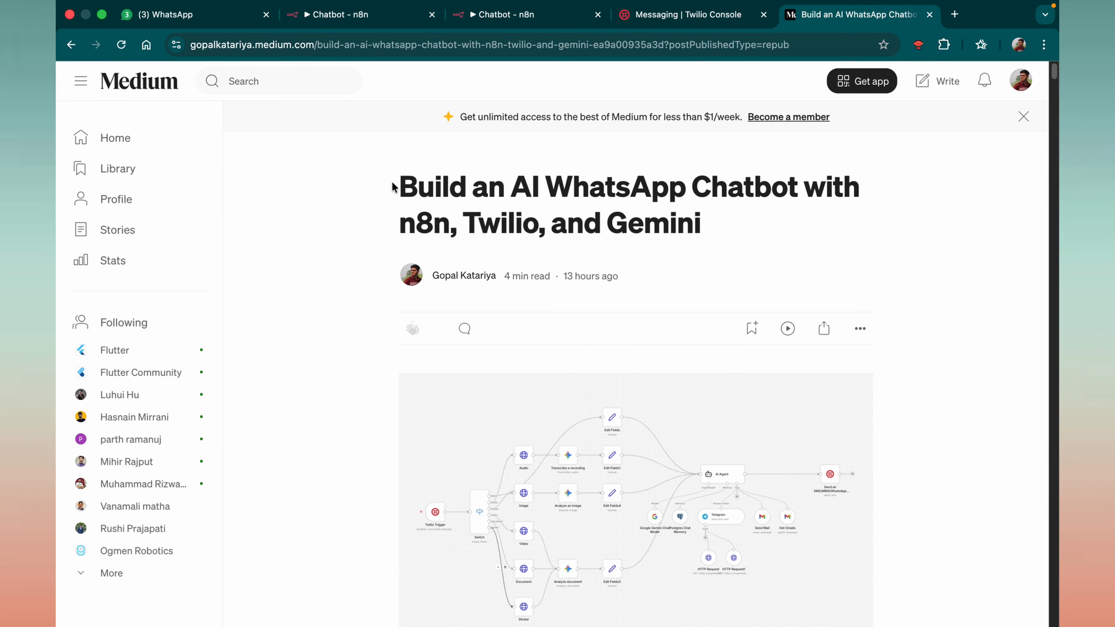
drag(394, 186, 558, 276)
scroll(388, 356, down, 20)
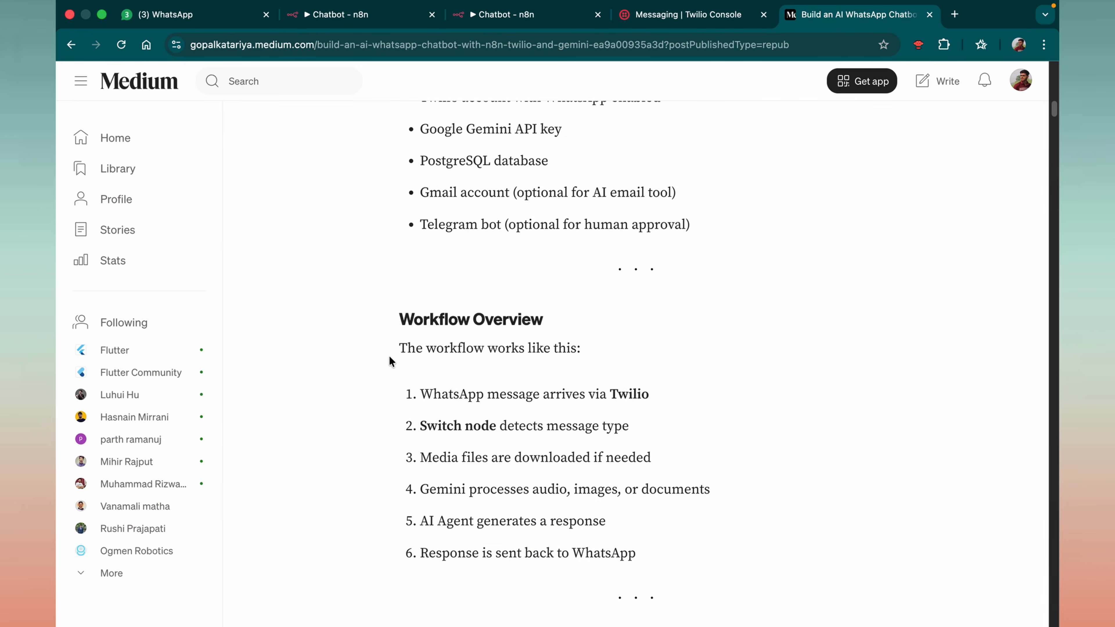
scroll(407, 395, down, 20)
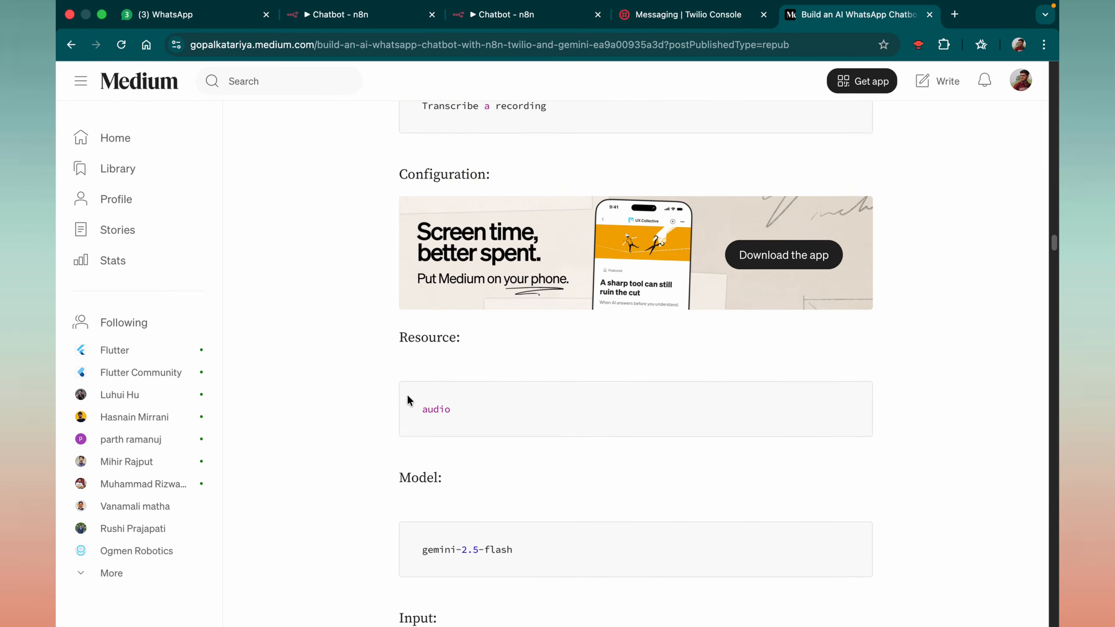
scroll(409, 385, down, 8)
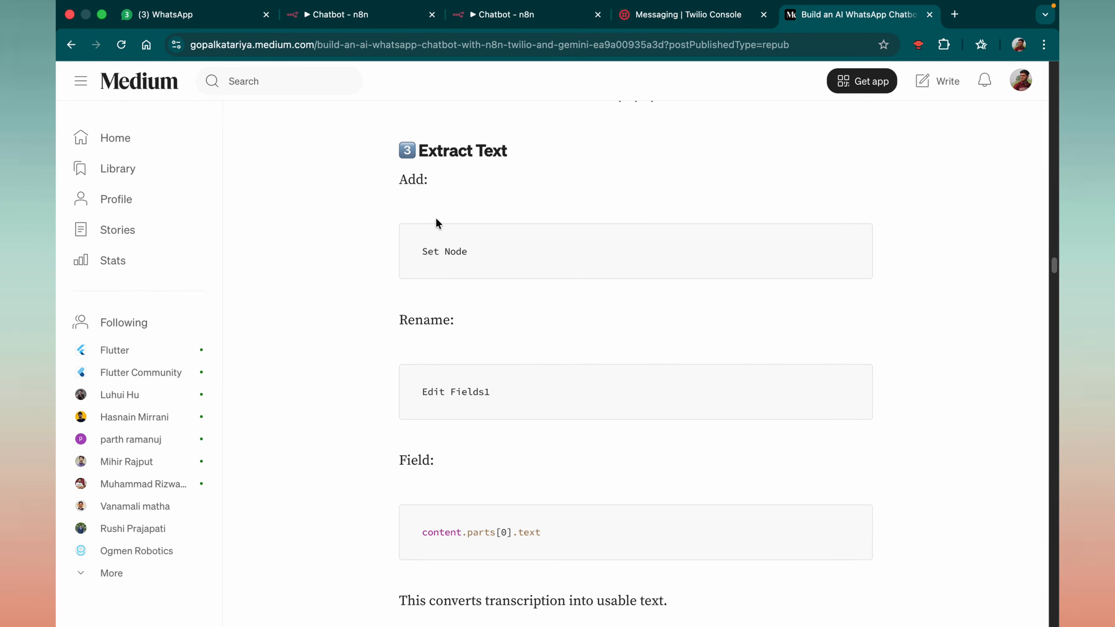
scroll(435, 224, up, 15)
drag(387, 158, 639, 480)
scroll(551, 364, up, 10)
scroll(558, 360, up, 15)
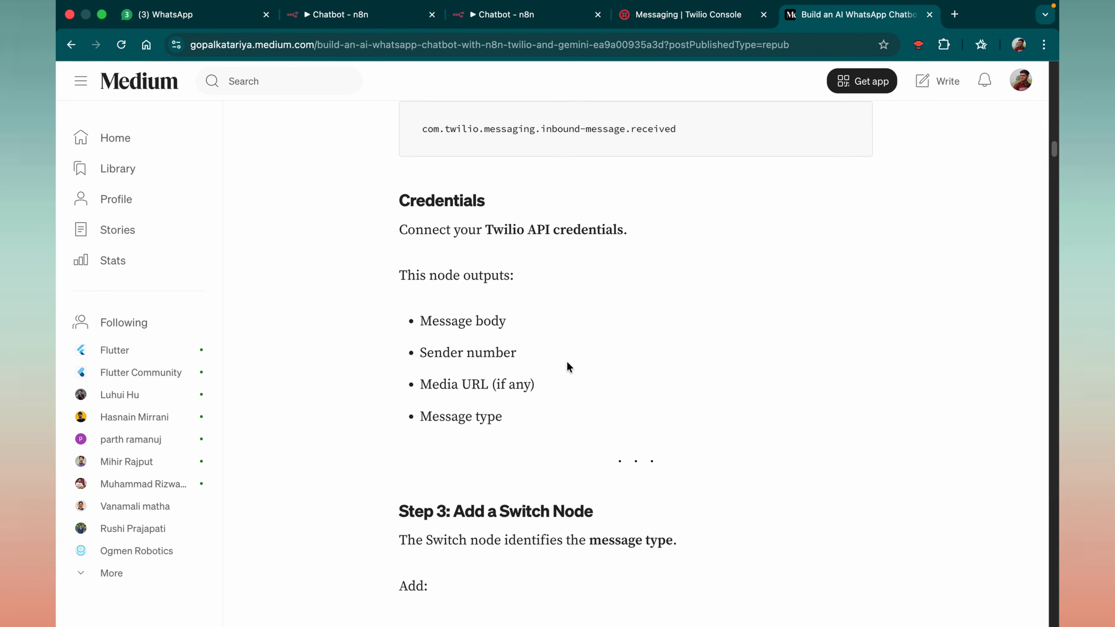
click(612, 317)
scroll(493, 247, up, 15)
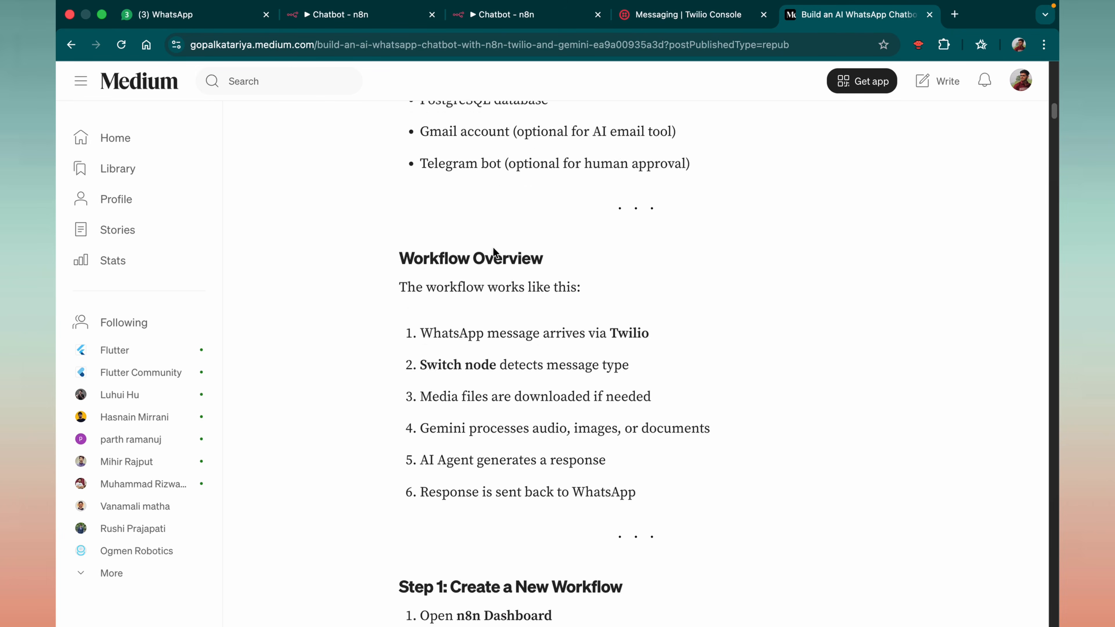
scroll(423, 328, down, 10)
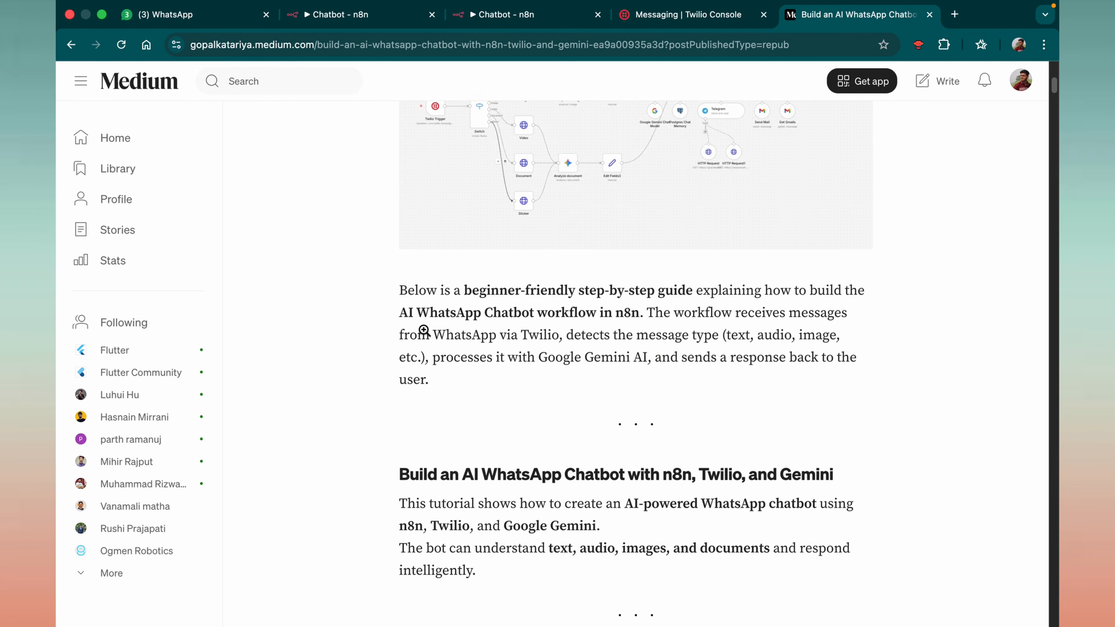
scroll(437, 338, down, 5)
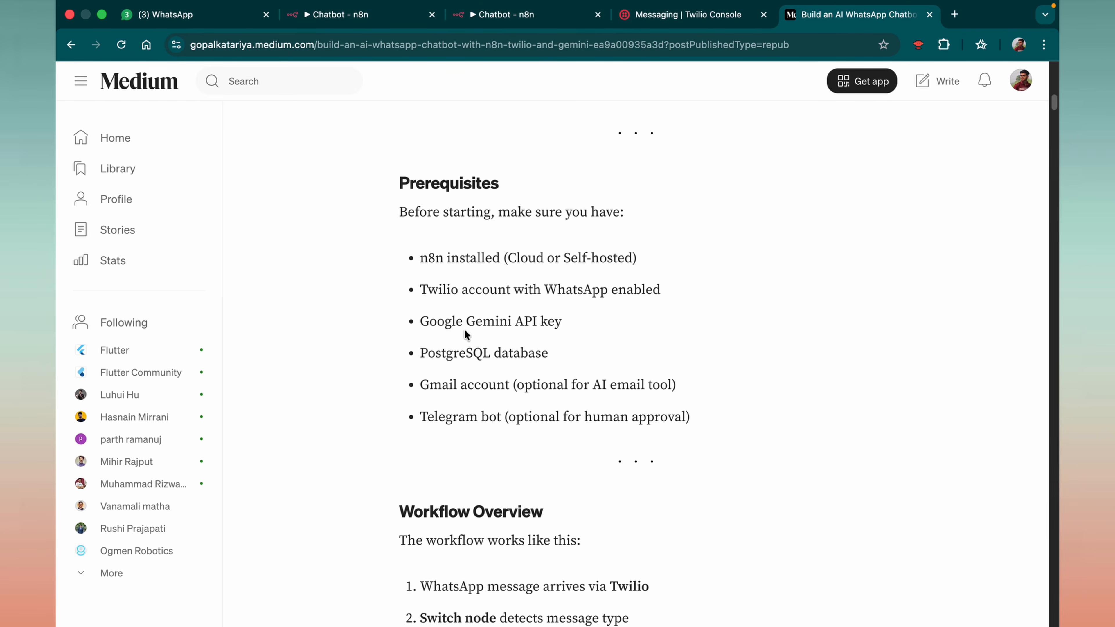
scroll(353, 301, down, 1)
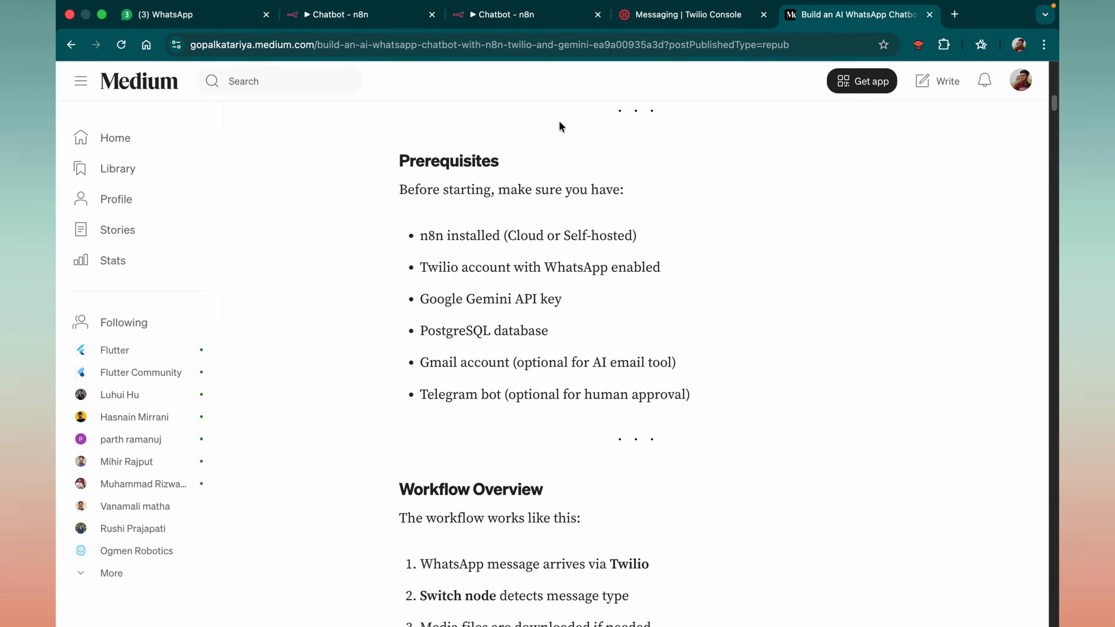
Step: Return to the AI Agent node and write "You are a WhatsApp chatbot." as its user-message prompt, correcting the grammar
click(545, 22)
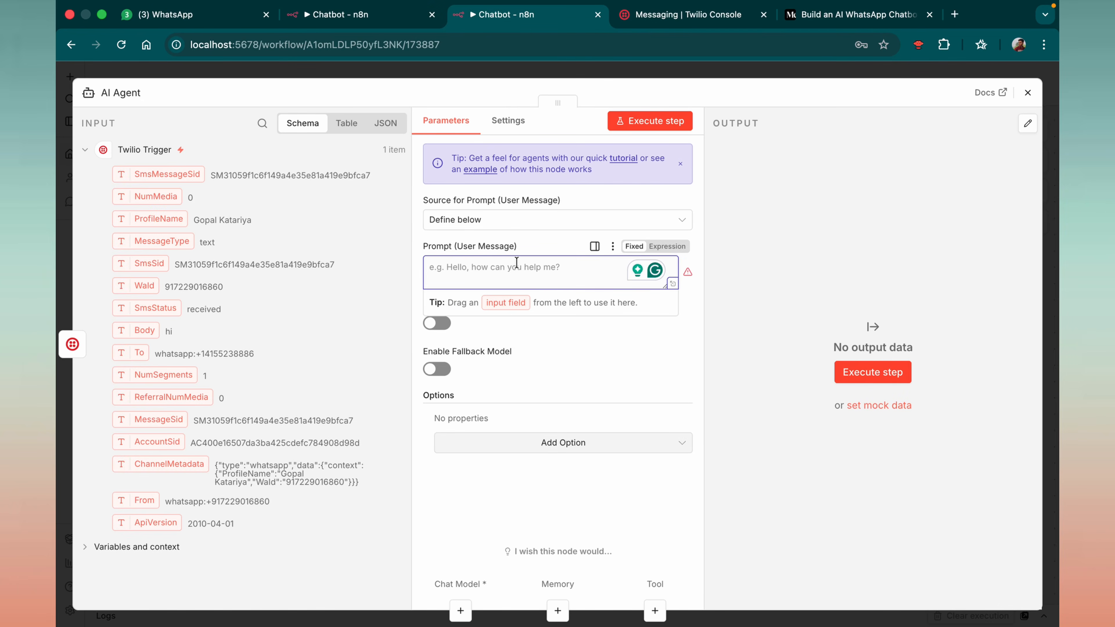
text(YOu)
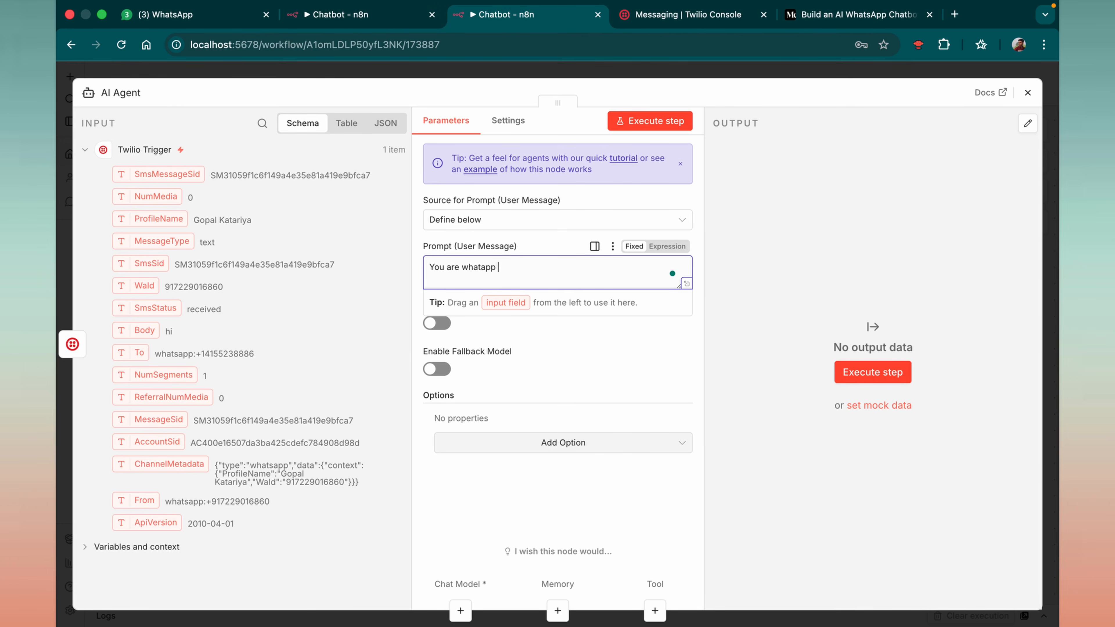
text(are whatsapp chatbot.)
click(492, 269)
click(575, 306)
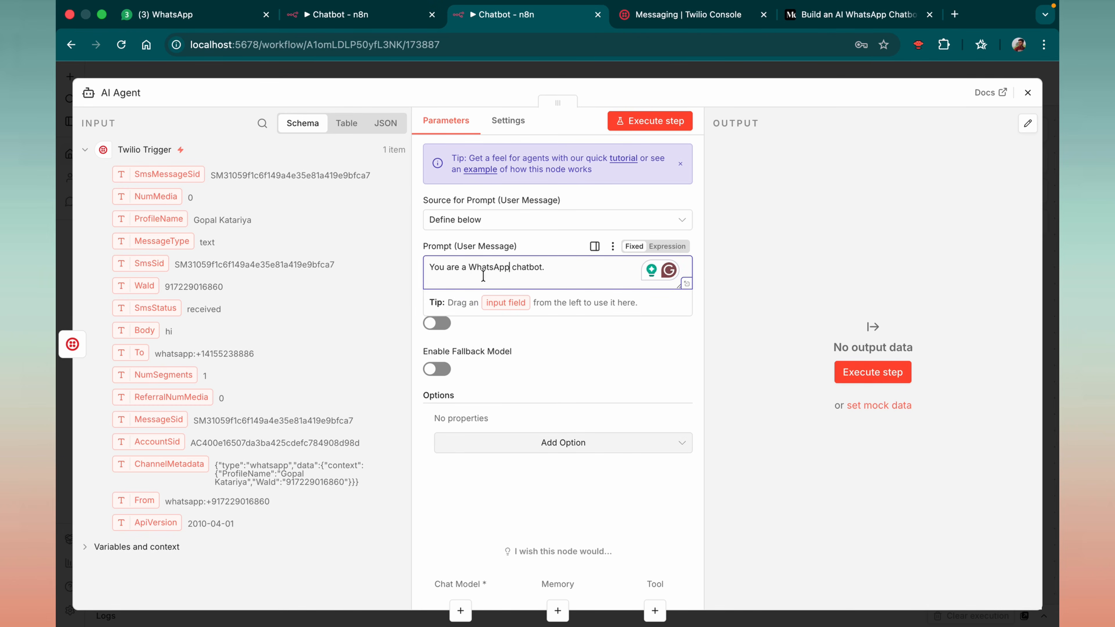
triple_click(568, 263)
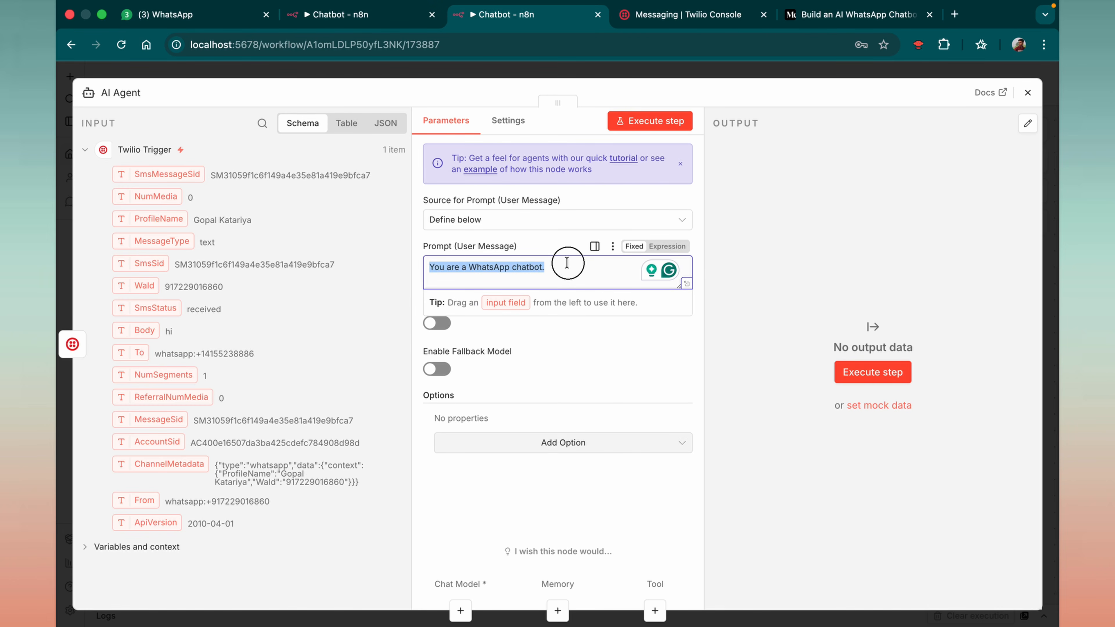
Step: Close the AI Agent's settings, reposition the node higher on the canvas, and attach a Google Gemini Chat Model as its chat model
click(569, 270)
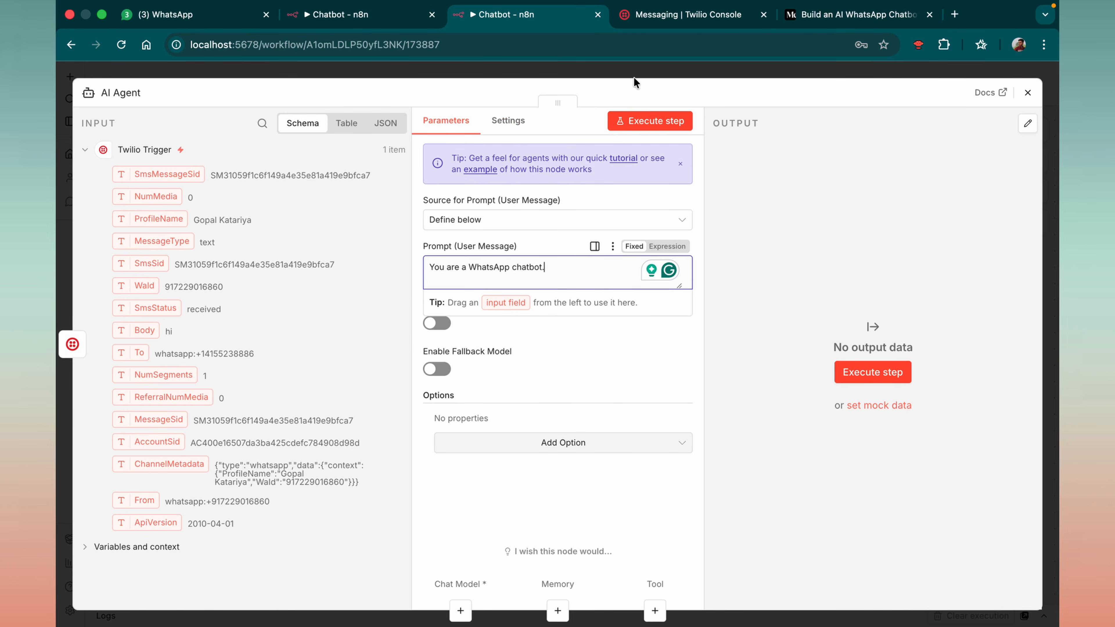
click(1027, 92)
drag(577, 326, 577, 254)
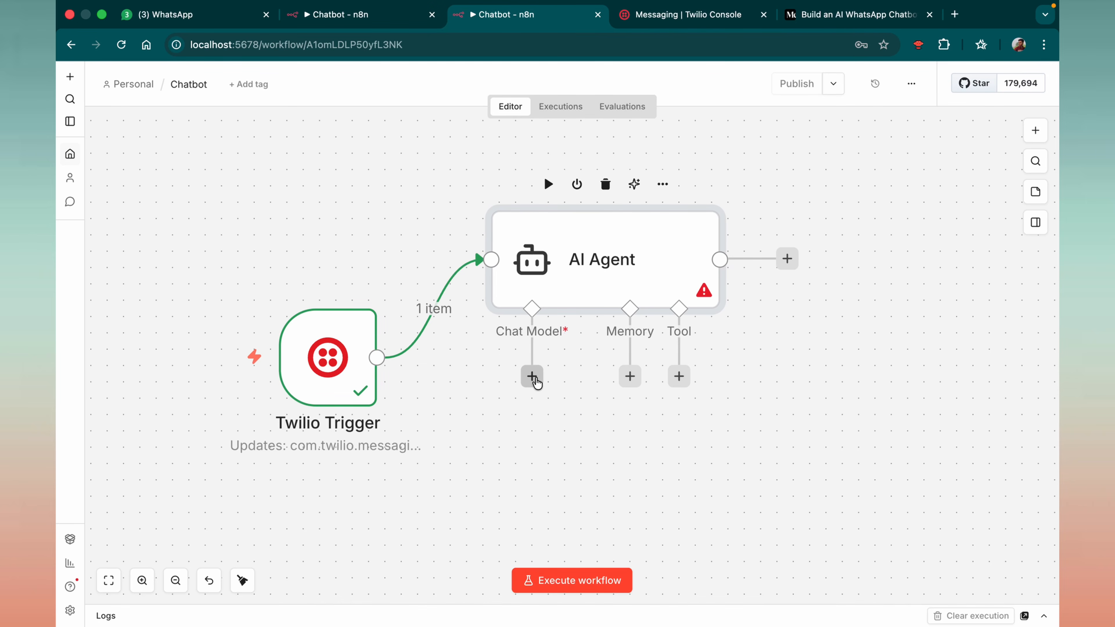
click(532, 376)
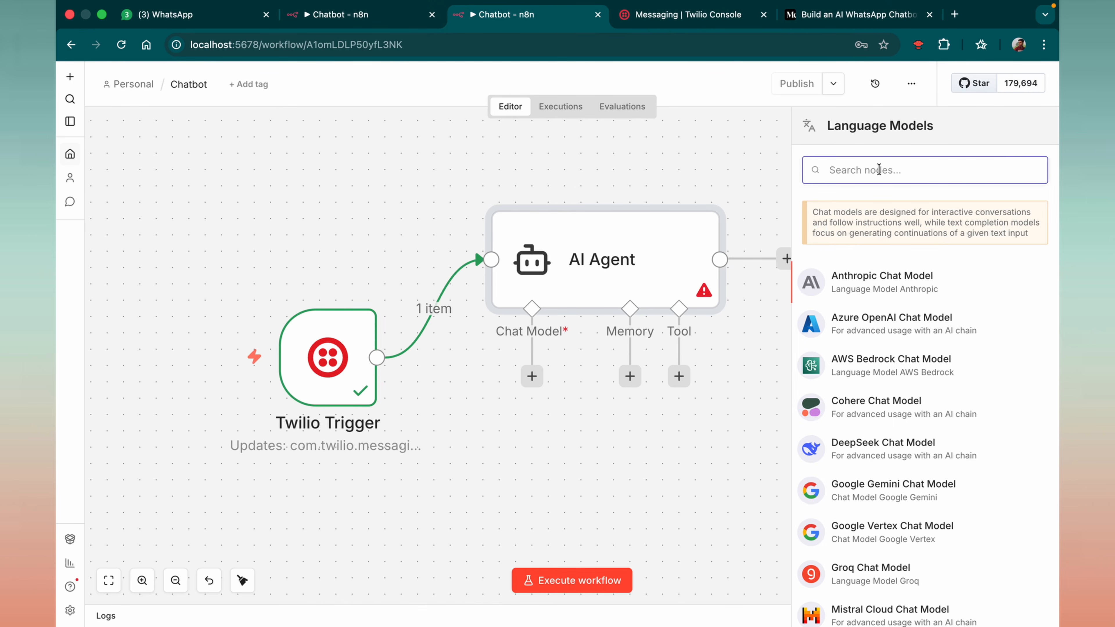
text(gemini)
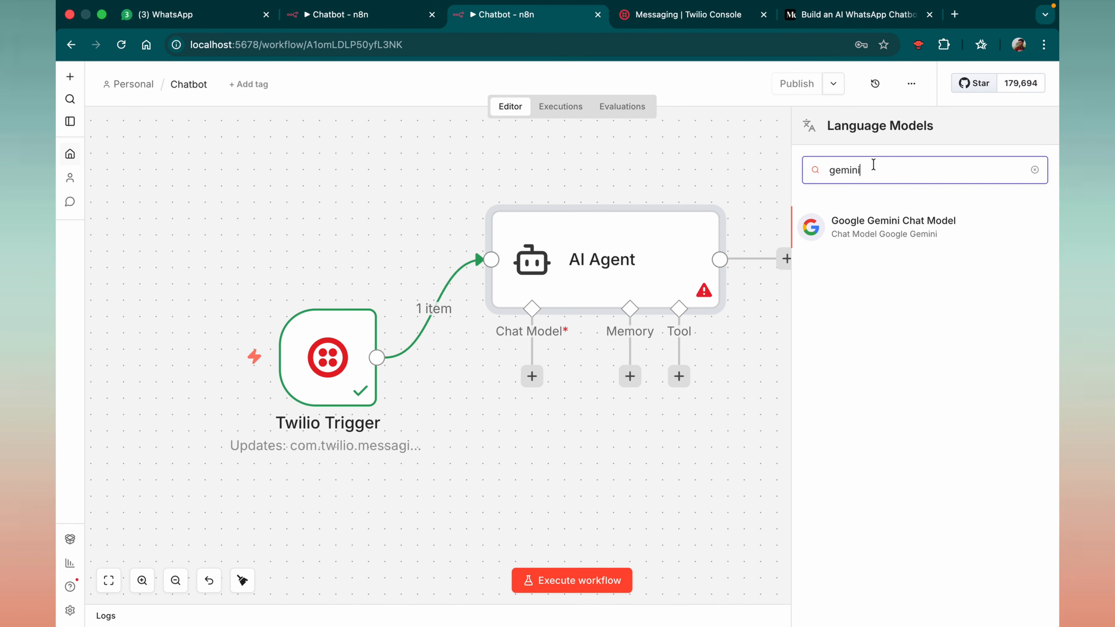
click(873, 226)
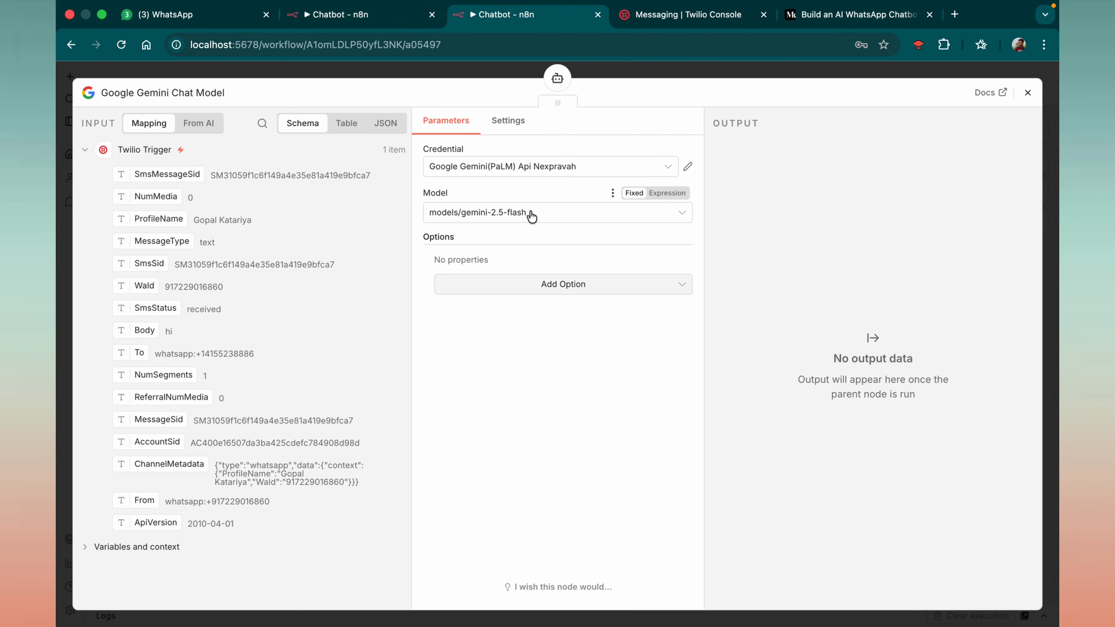
Step: Configure the Gemini node with the Google Gemini(PaLM) Api Nexpravah credential and models/gemini-2.5-flash, and place it directly below the AI Agent
click(530, 213)
click(535, 499)
click(510, 167)
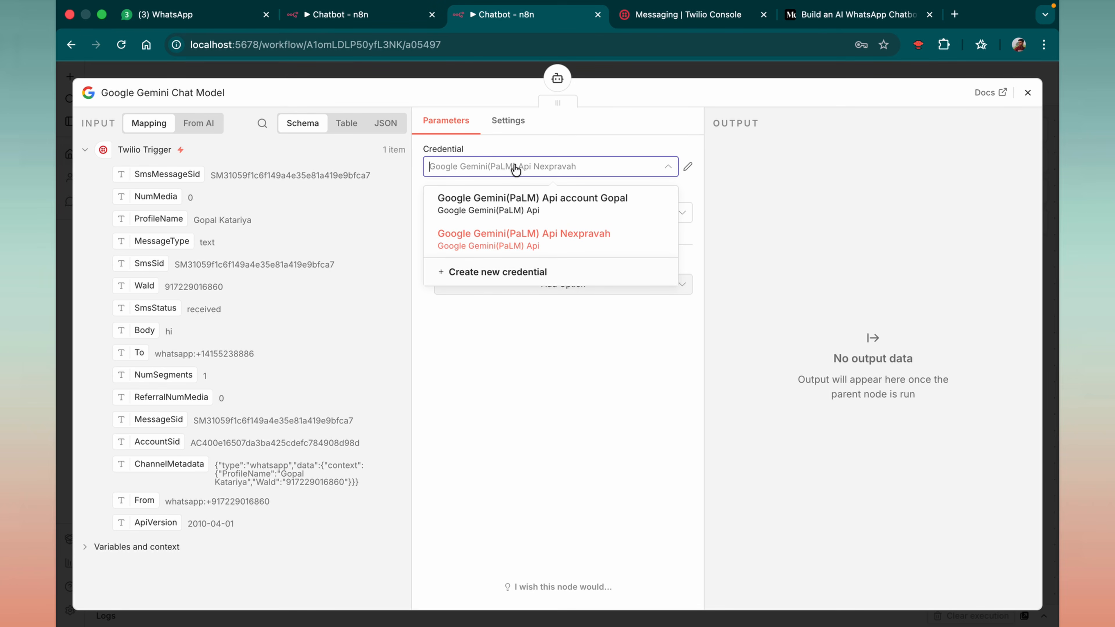
click(583, 213)
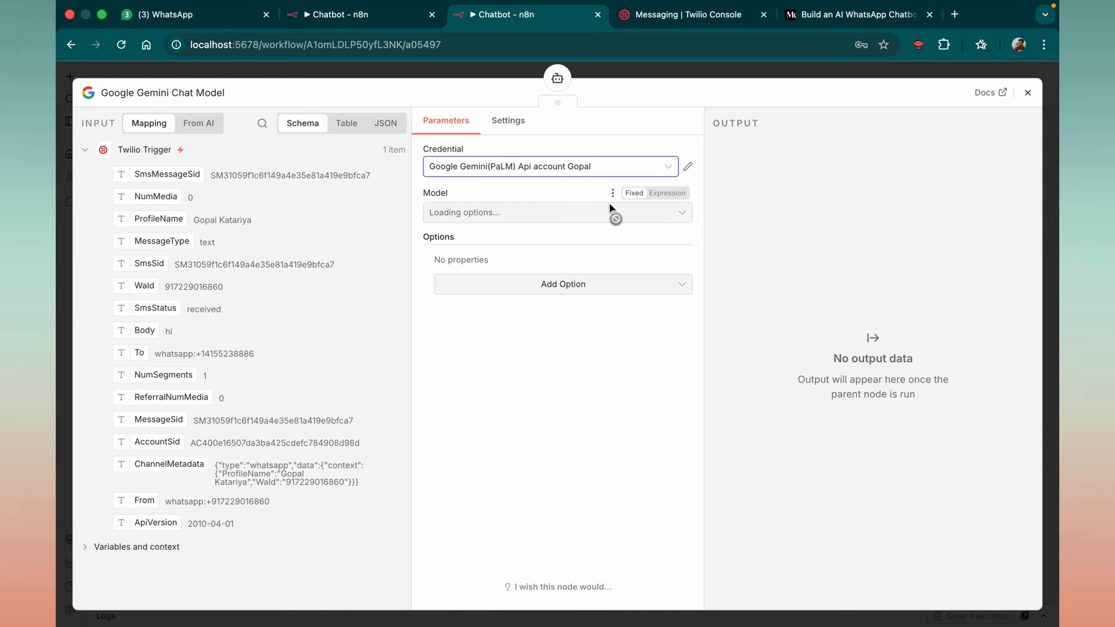
click(558, 171)
click(566, 205)
click(595, 168)
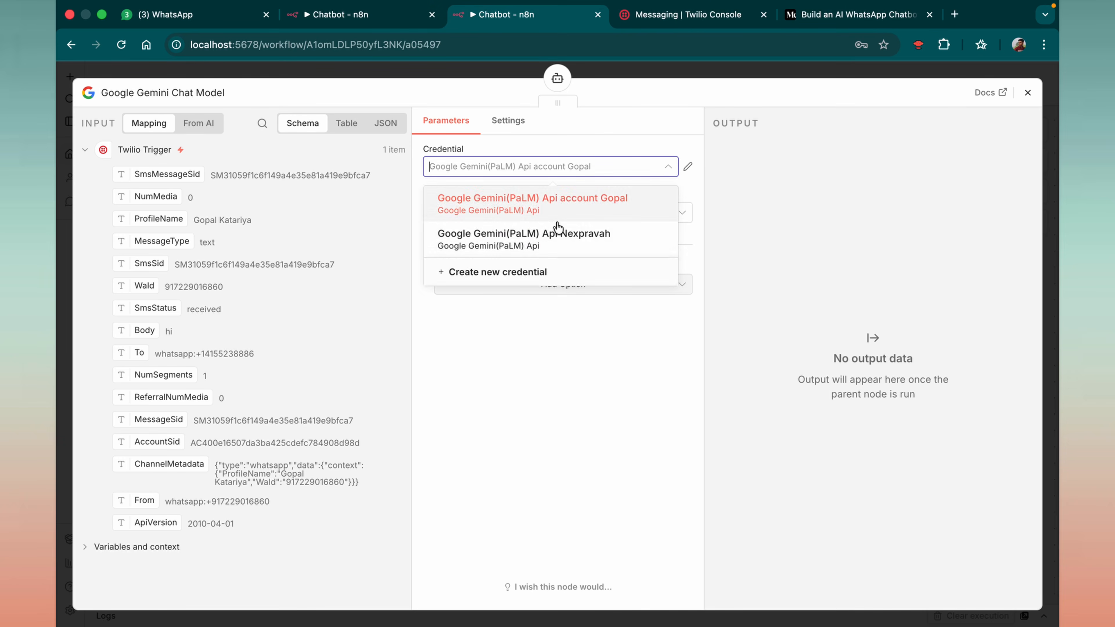
click(518, 236)
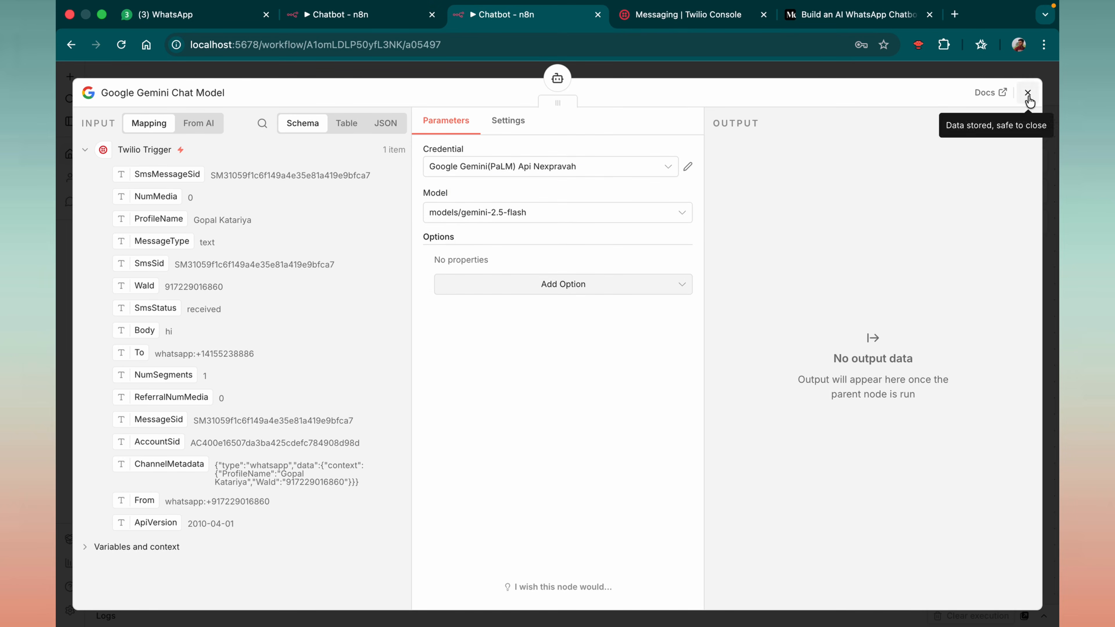
click(1028, 93)
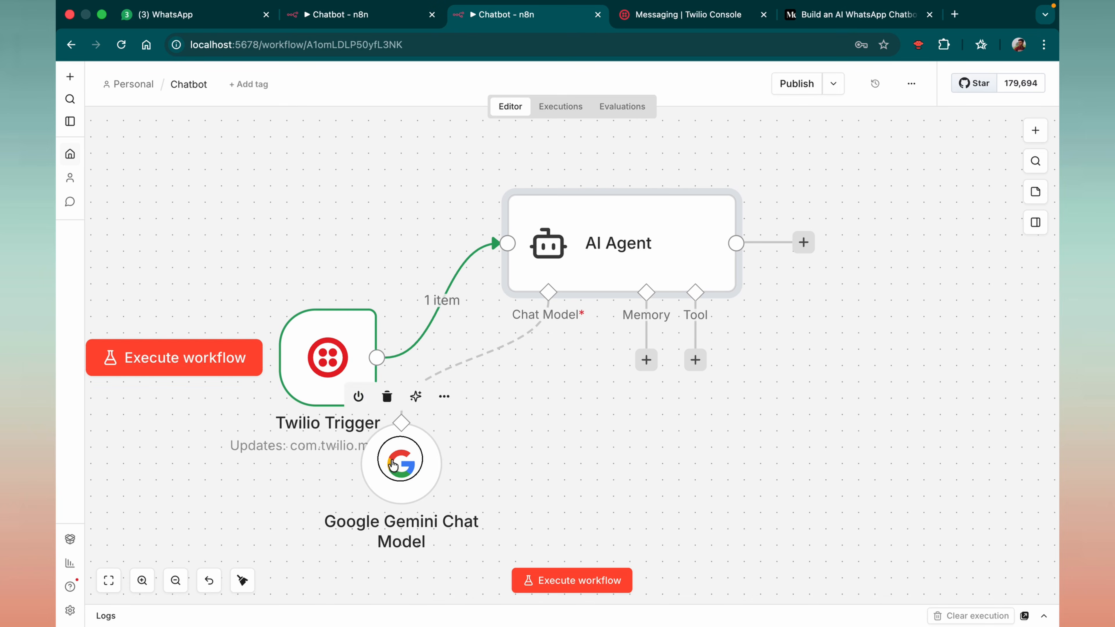
drag(393, 465, 524, 469)
Step: Add a Twilio "Send an SMS/MMS/WhatsApp message" action after the AI Agent
click(803, 242)
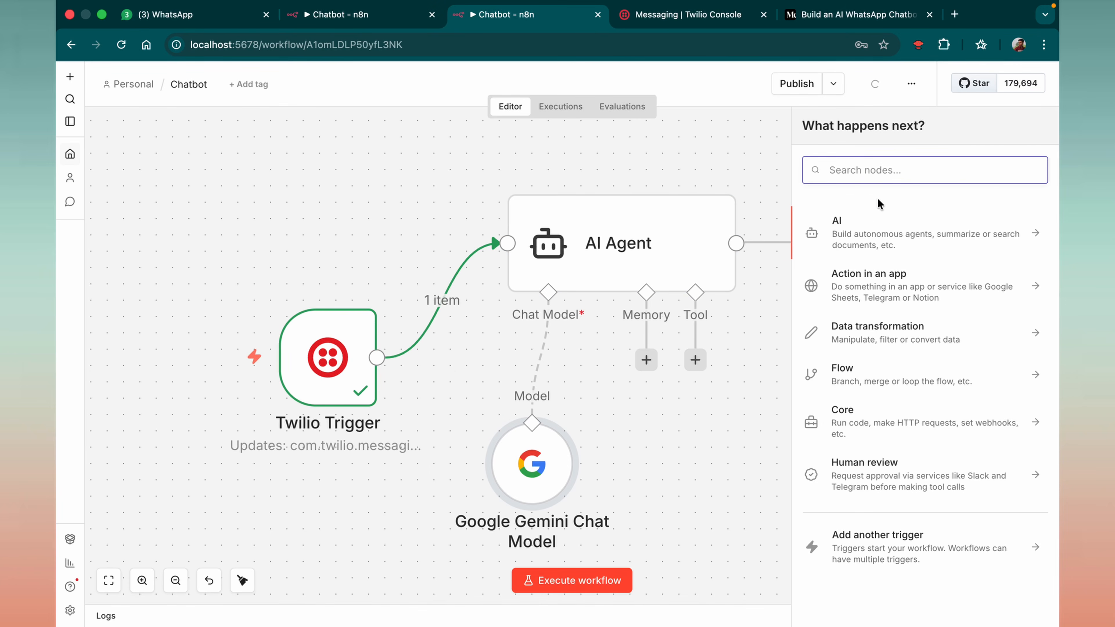
text(twilio)
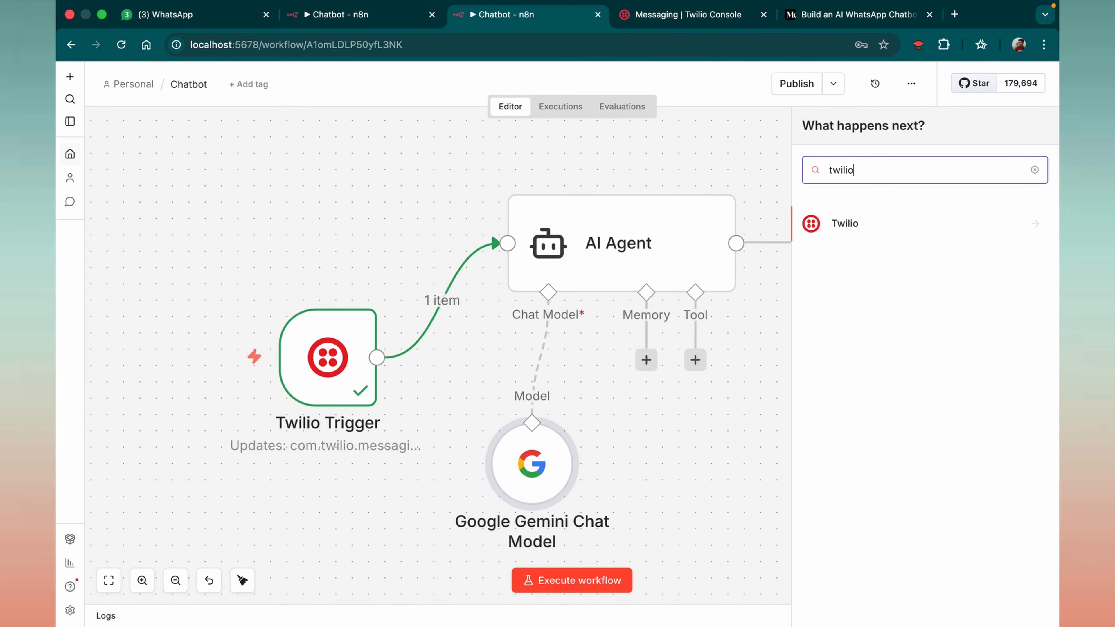
click(836, 233)
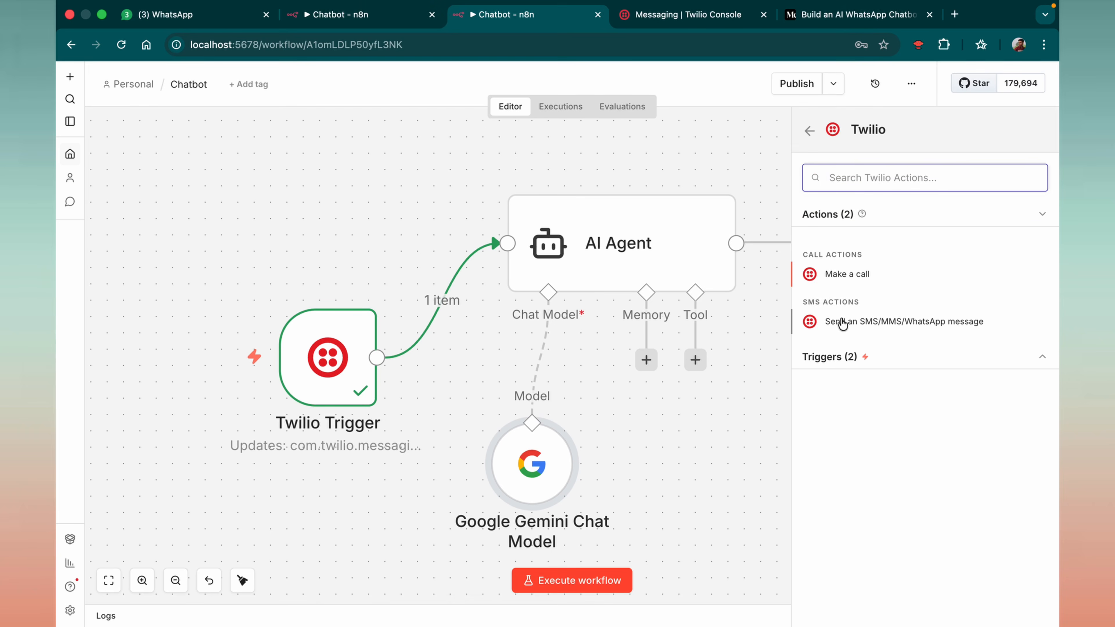
click(848, 326)
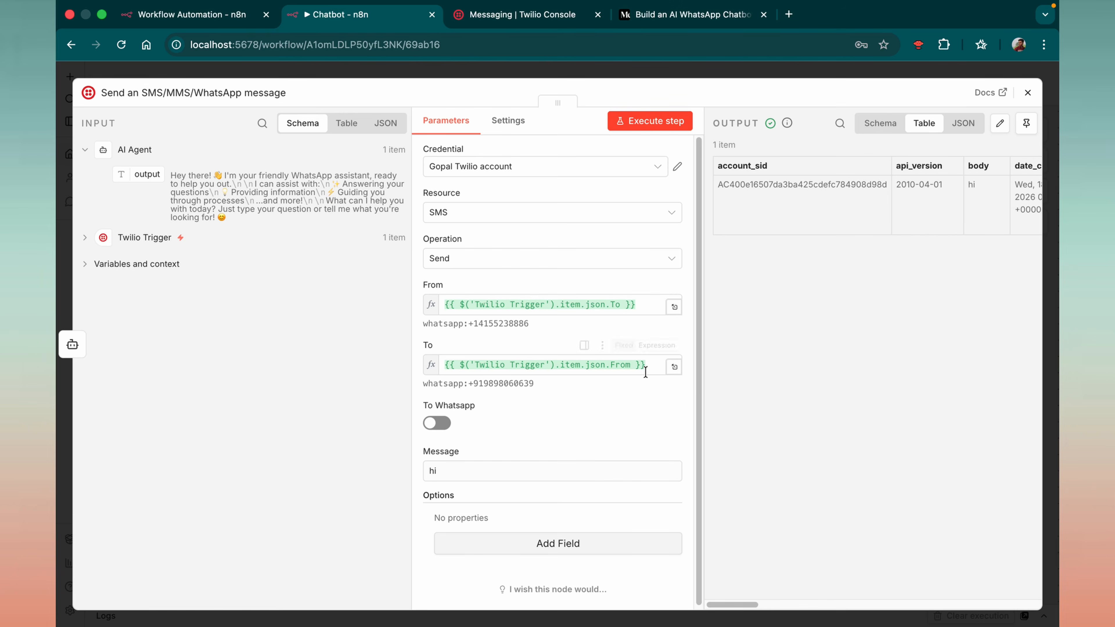
Step: Expand the Twilio Trigger input data and compare its To and From values with the message node's From and To expressions
click(91, 237)
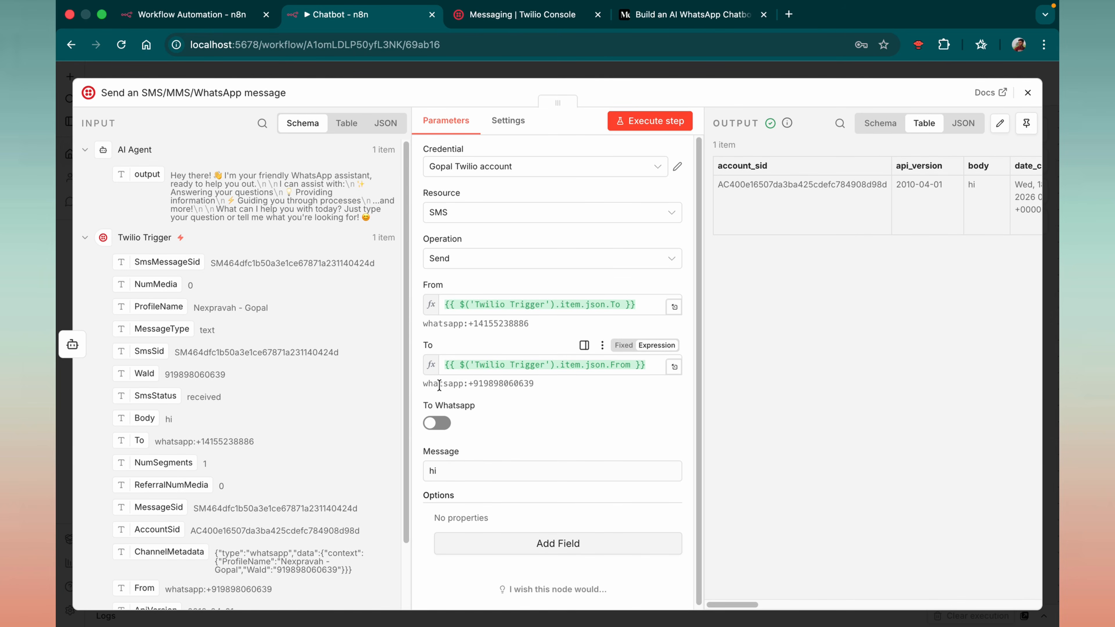
drag(428, 383, 554, 385)
click(554, 384)
scroll(263, 432, down, 3)
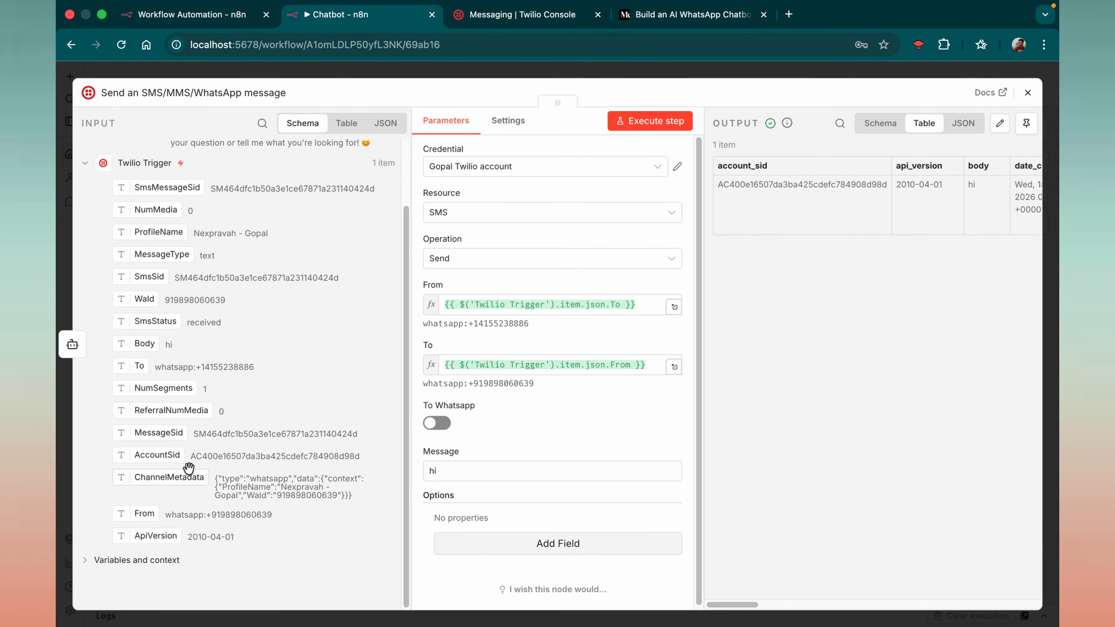
drag(635, 304, 431, 329)
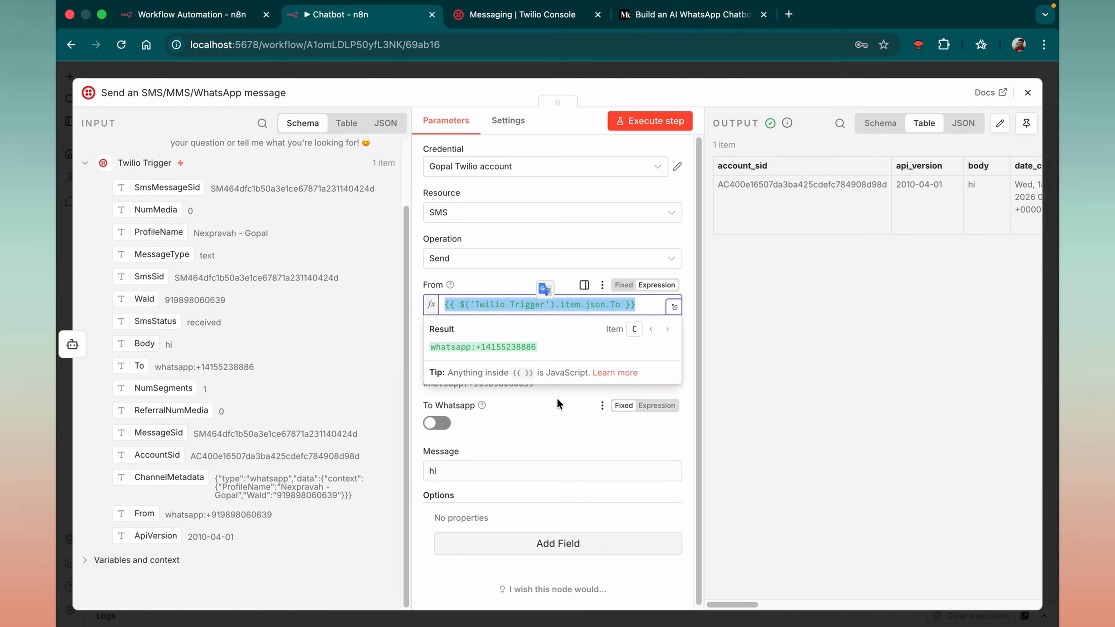
click(560, 428)
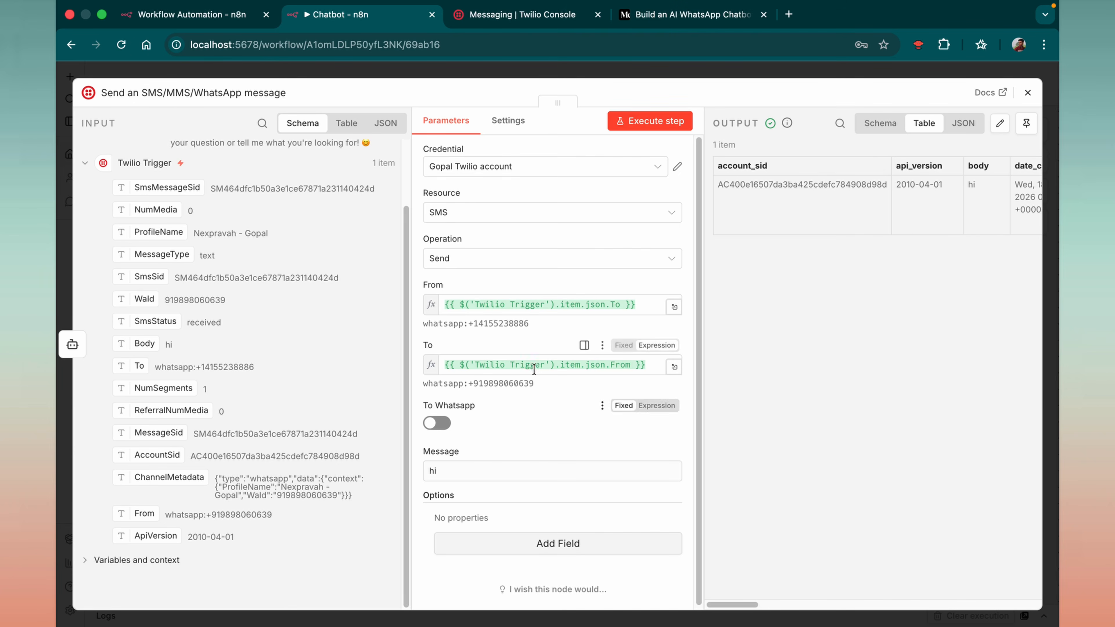
Step: Clear the message node's To field and map the Twilio Trigger's From value into it
click(489, 366)
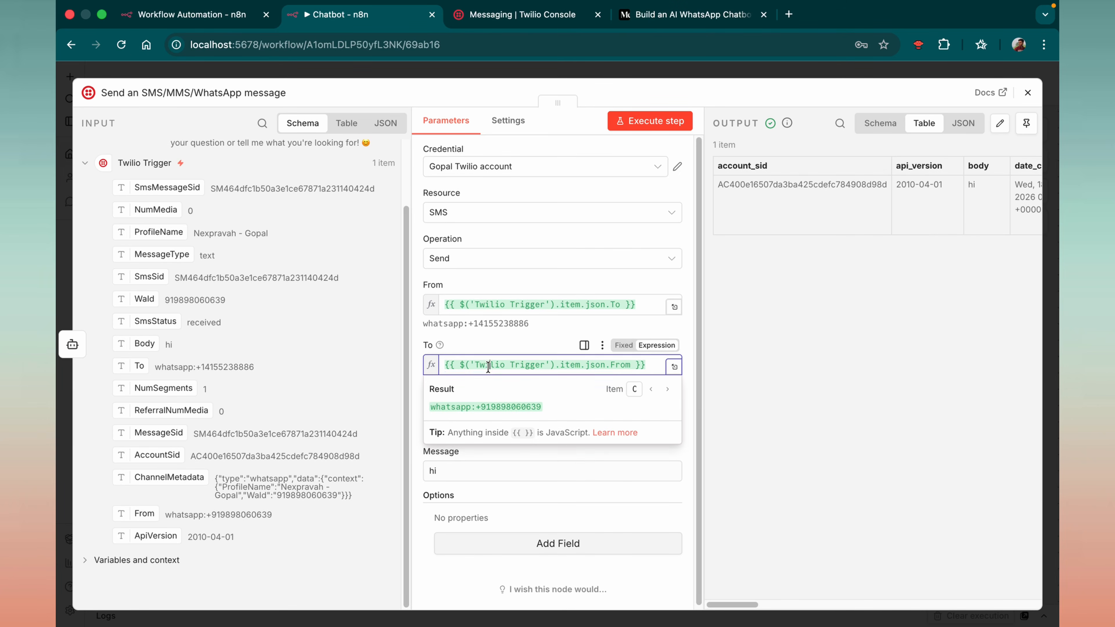
key(ctrl+a)
key(BackSpace)
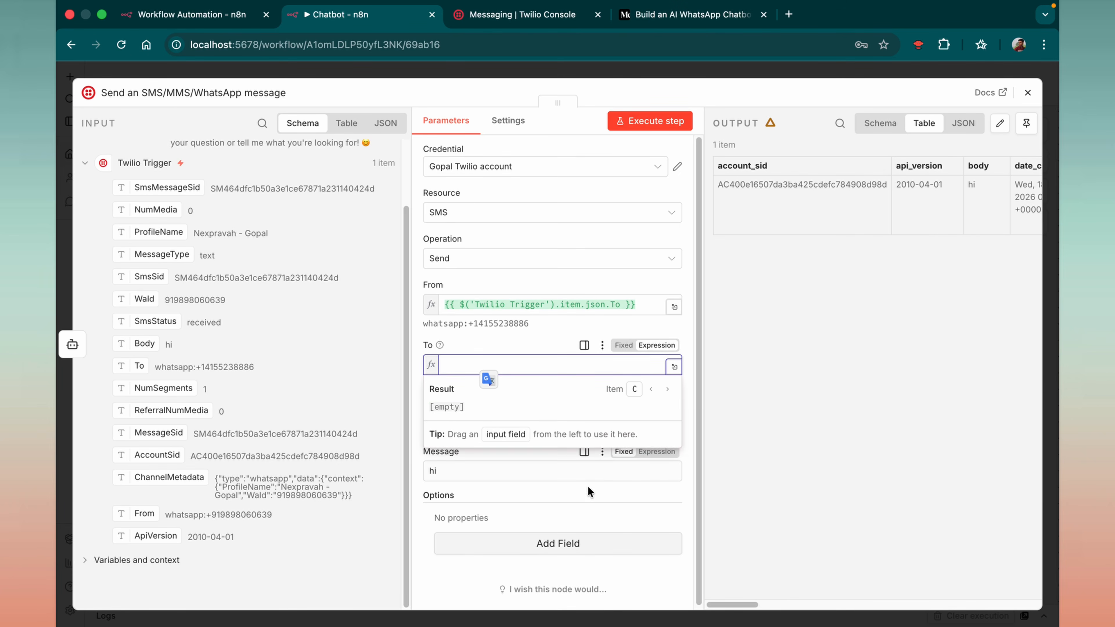
click(537, 457)
click(473, 367)
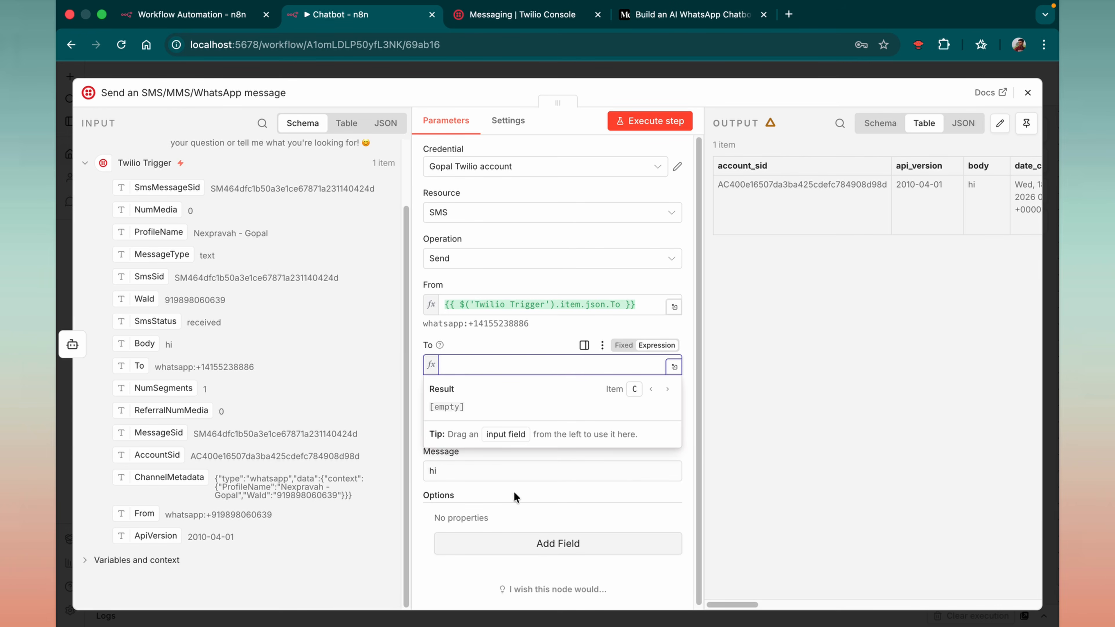
click(500, 471)
click(462, 359)
drag(120, 509, 466, 364)
Step: Append .replace("whatsapp:", "") to the To expression to strip the prefix from the recipient number
click(646, 366)
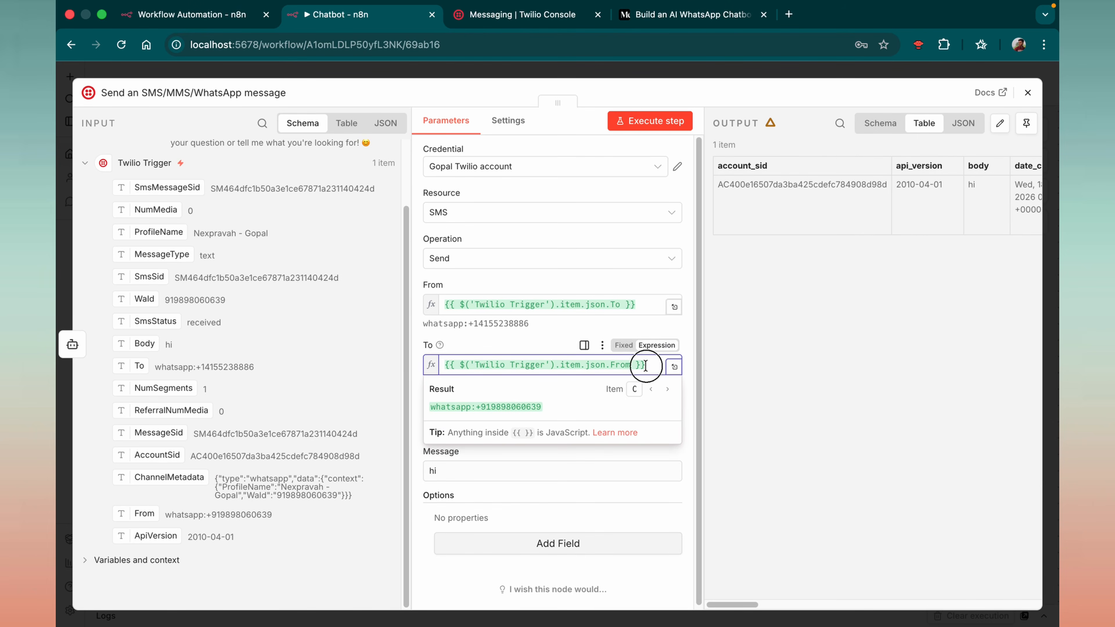
key(Left)
key(Left)
text(.)
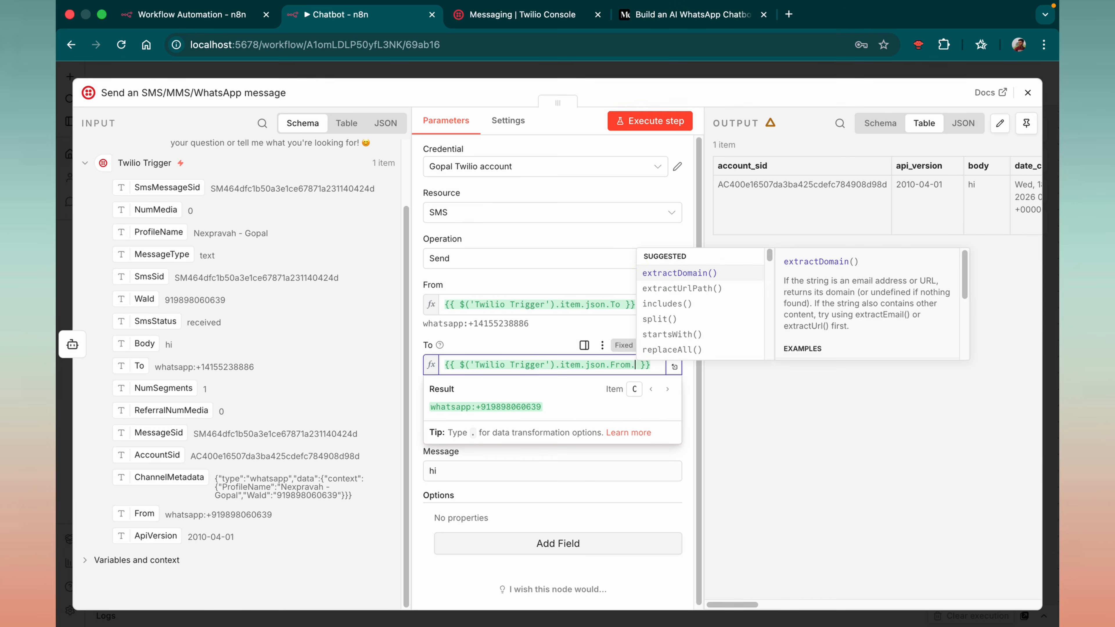
text(r)
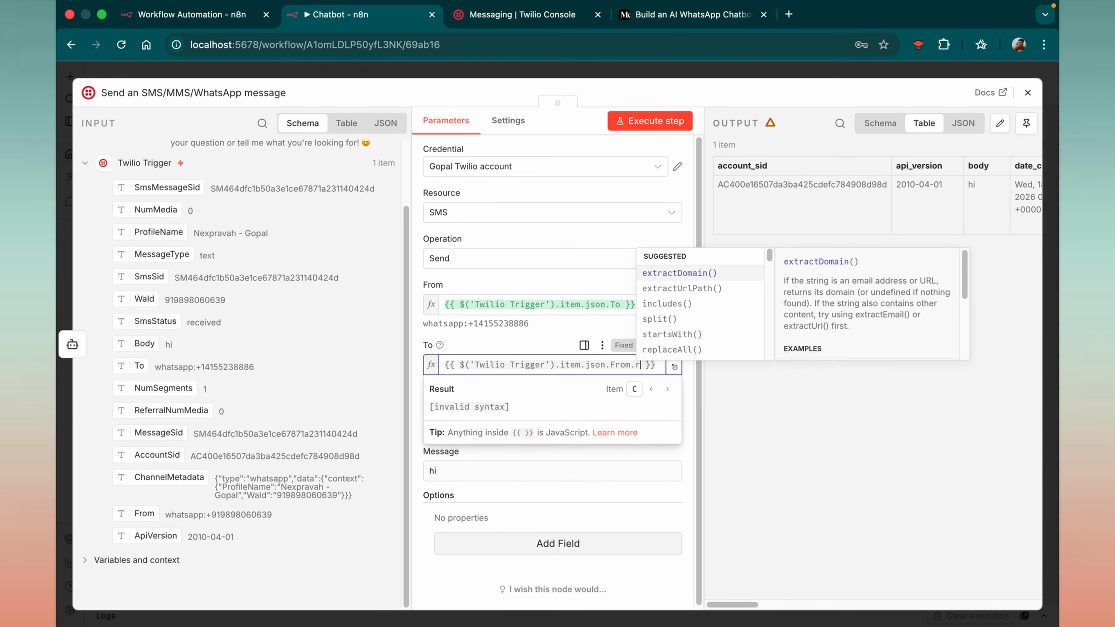
text(e)
key(Down)
key(Down)
key(Down)
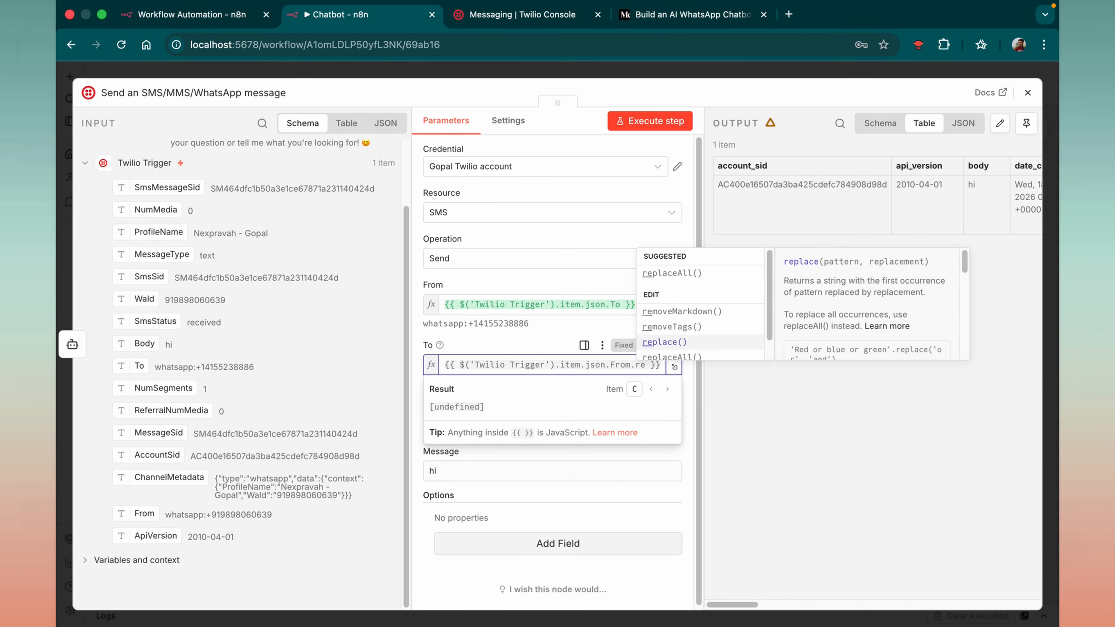
key(Return)
text(")
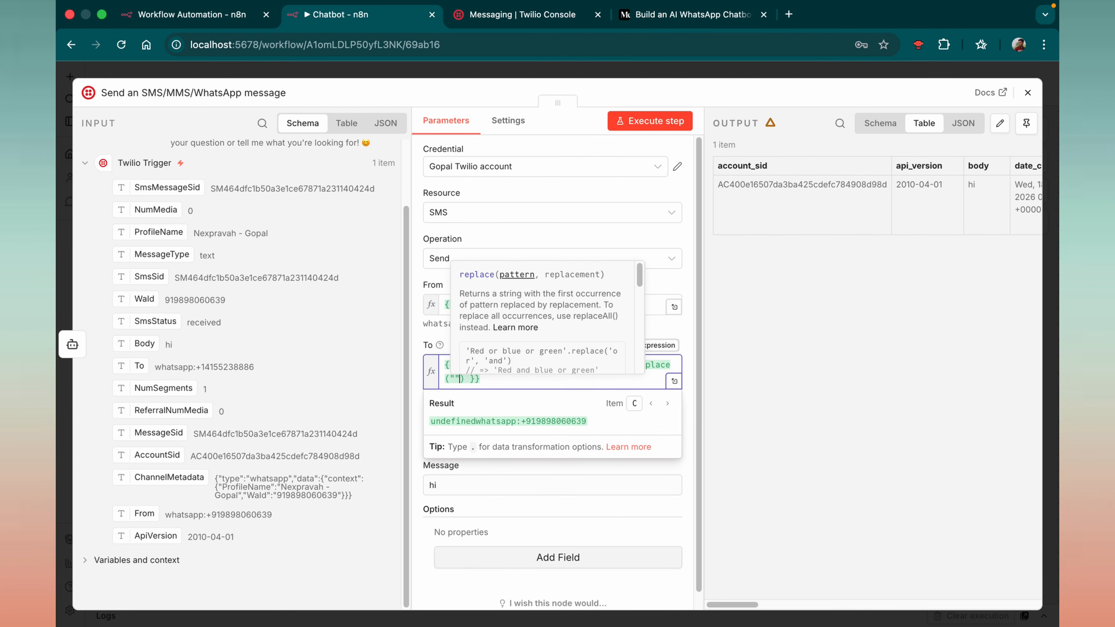
text(w)
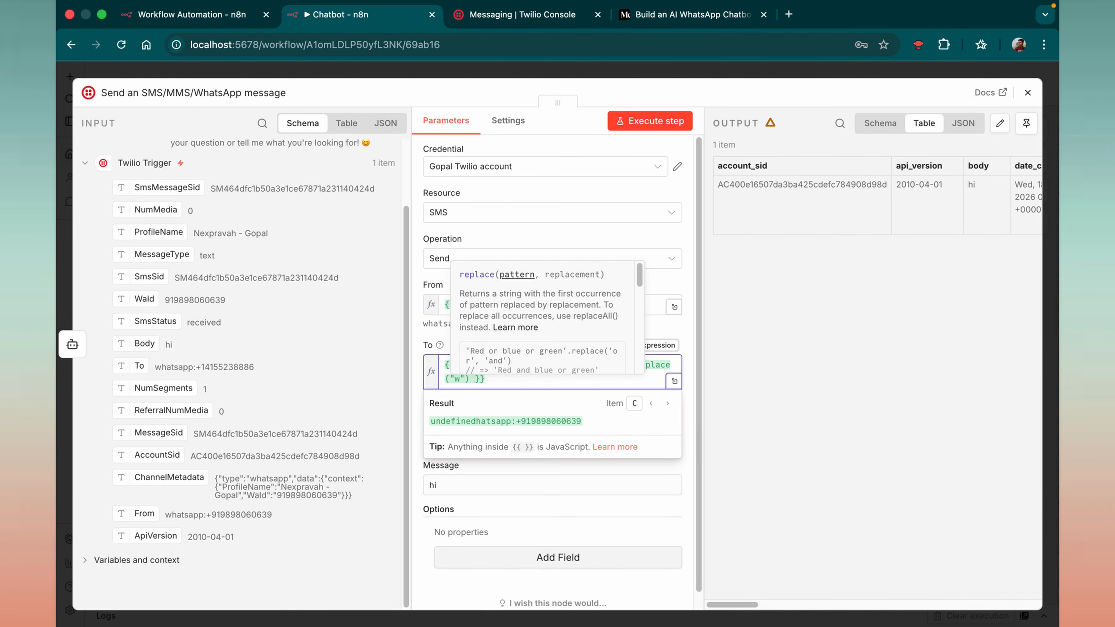
text(hatsapp:", ")
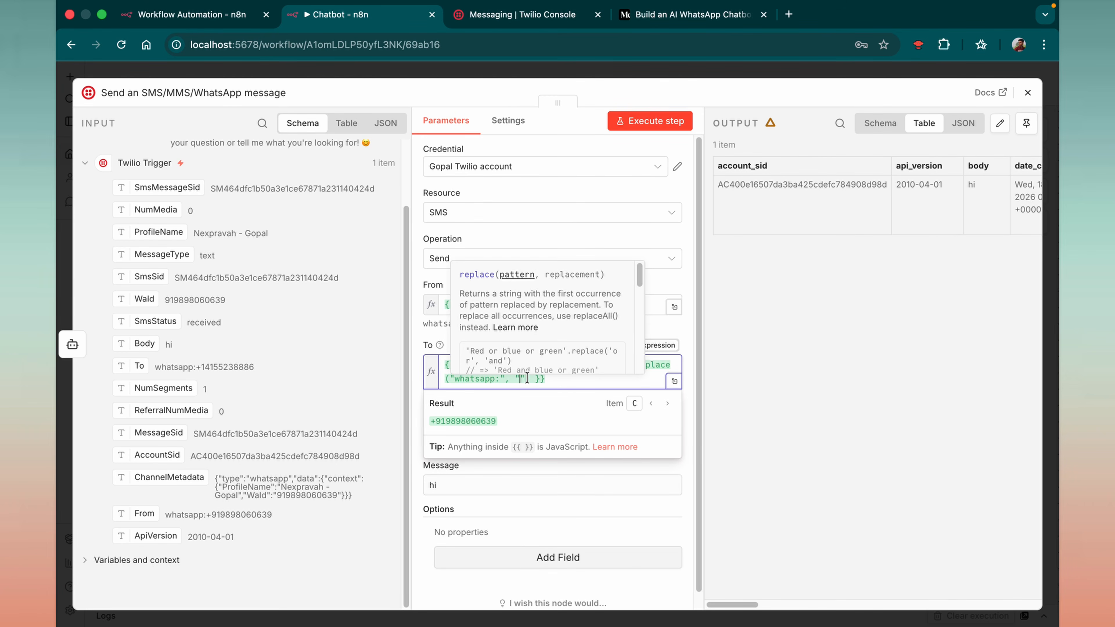
drag(530, 378, 445, 378)
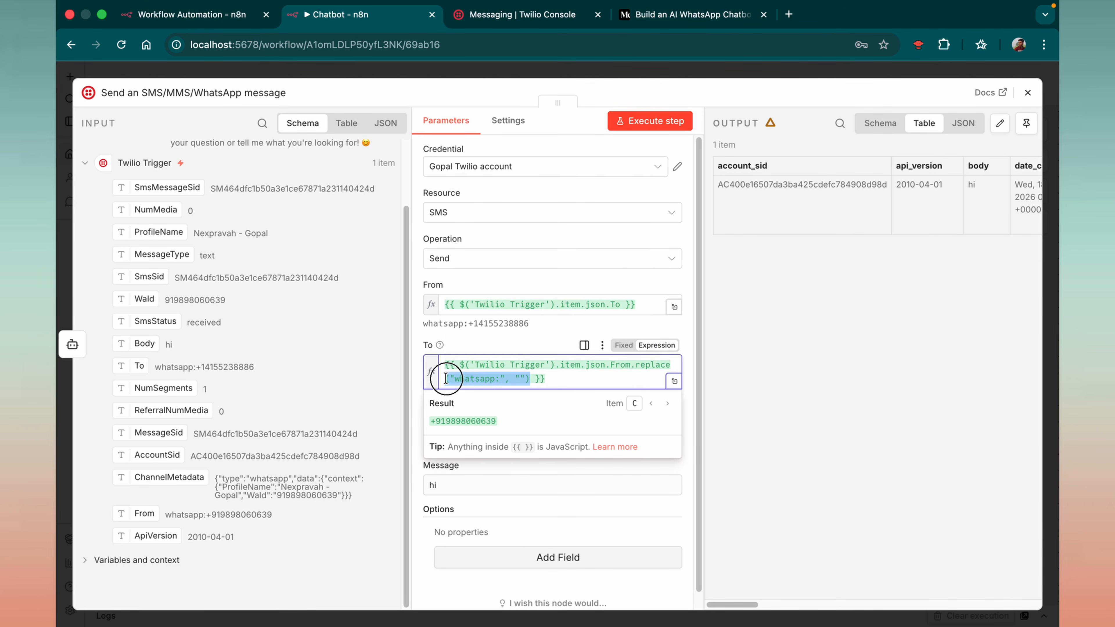
Step: Append .replace("whatsapp:", "") to the From expression based on the Twilio Trigger's To value
click(621, 304)
text(.r)
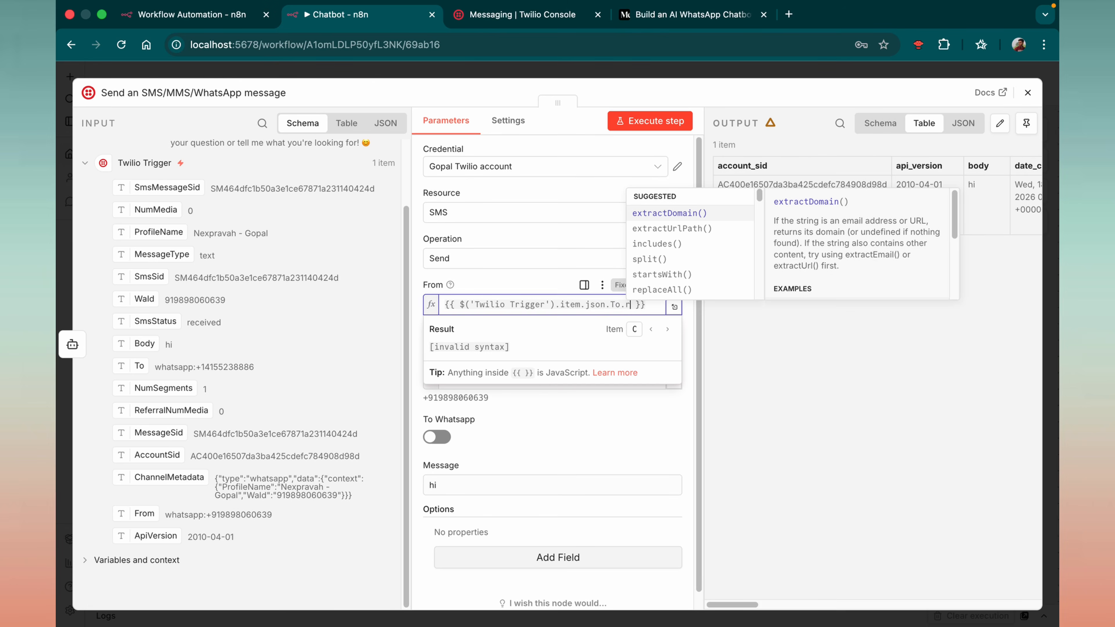
text(e)
key(Down)
key(Down)
key(Down)
key(Return)
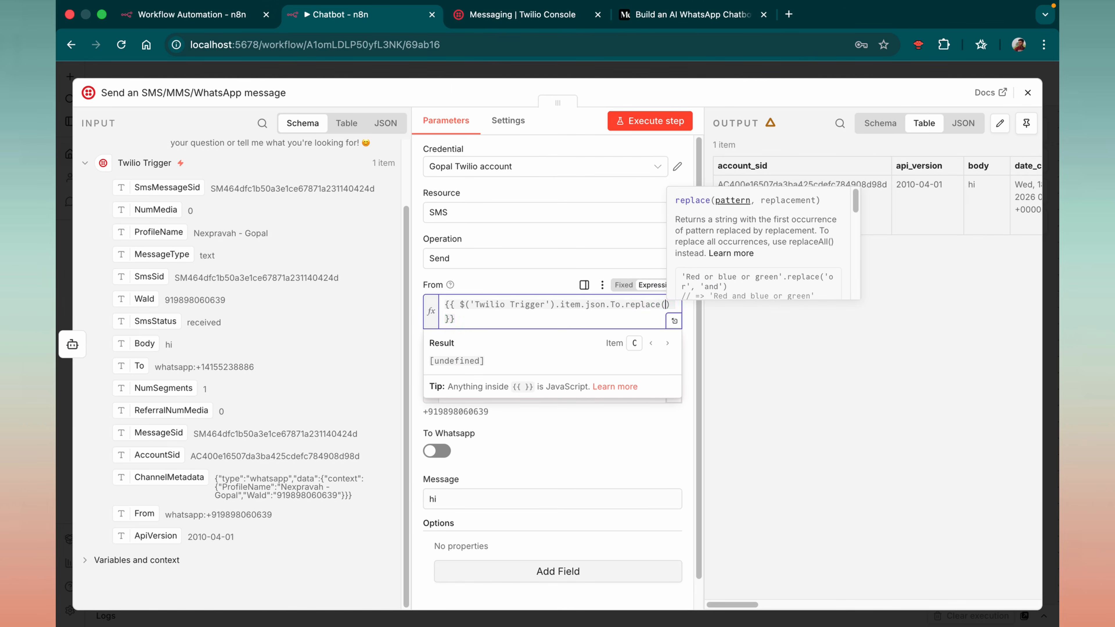
text(")
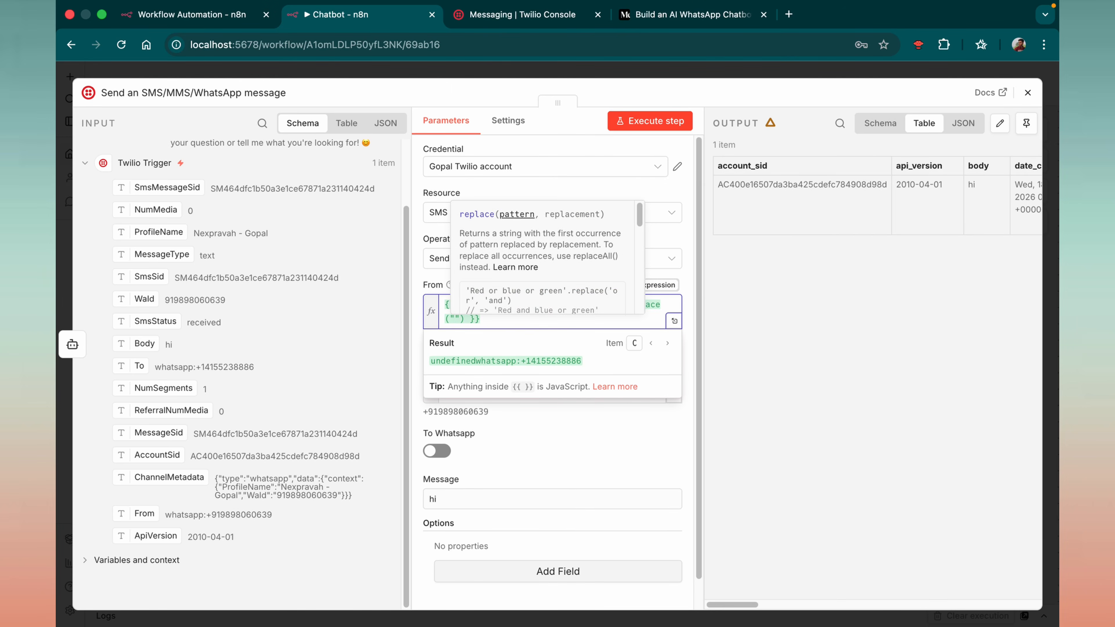
text(whar)
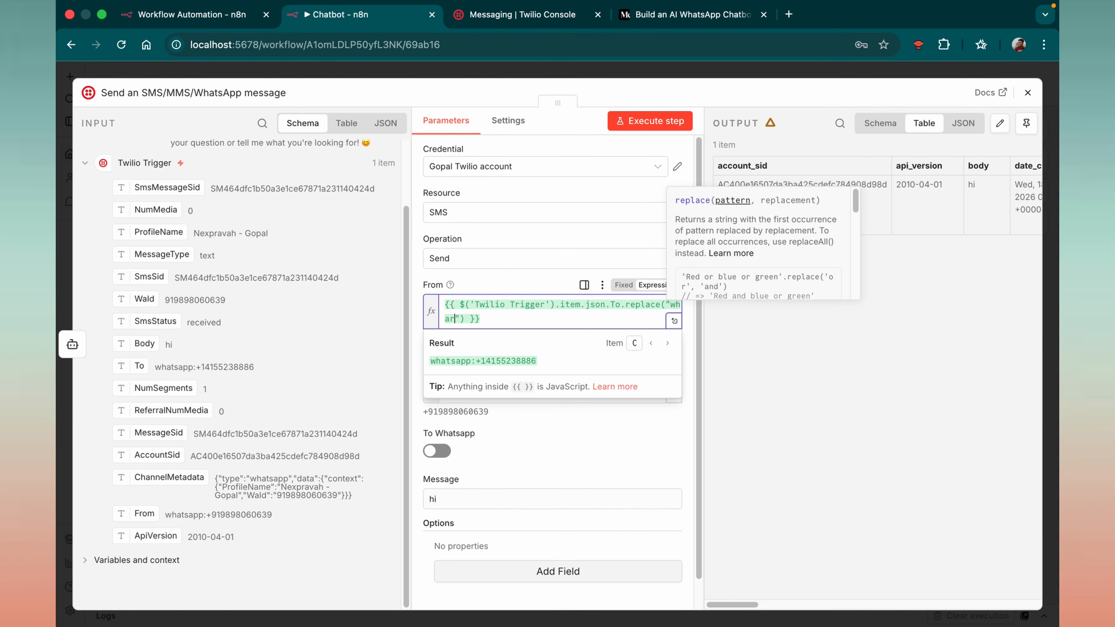
text(tsapp:", ")
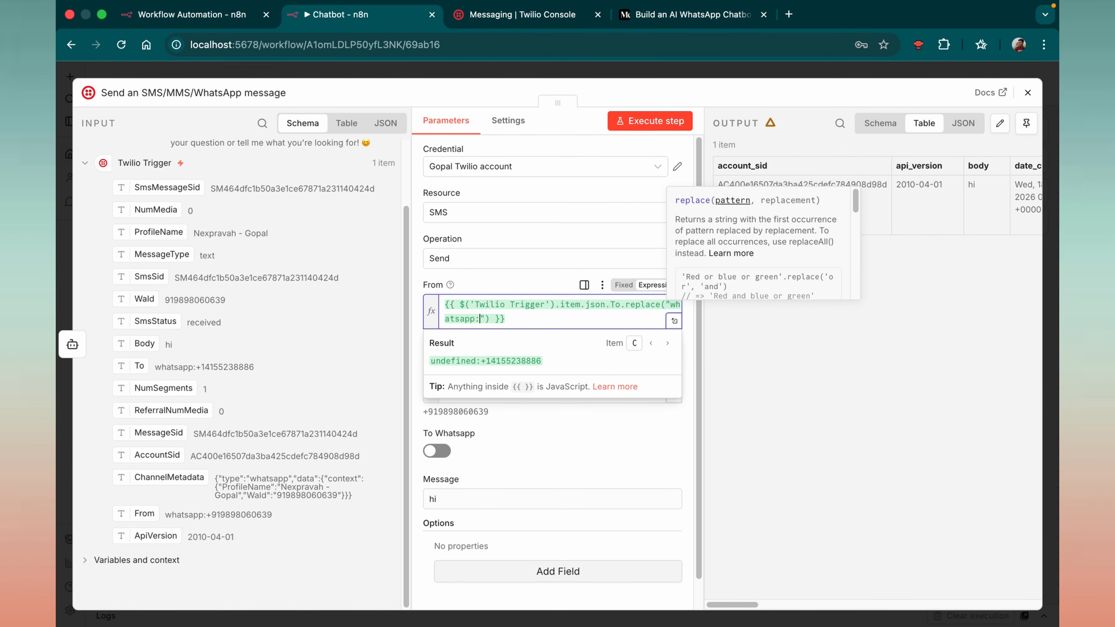
click(490, 282)
scroll(282, 264, up, 2)
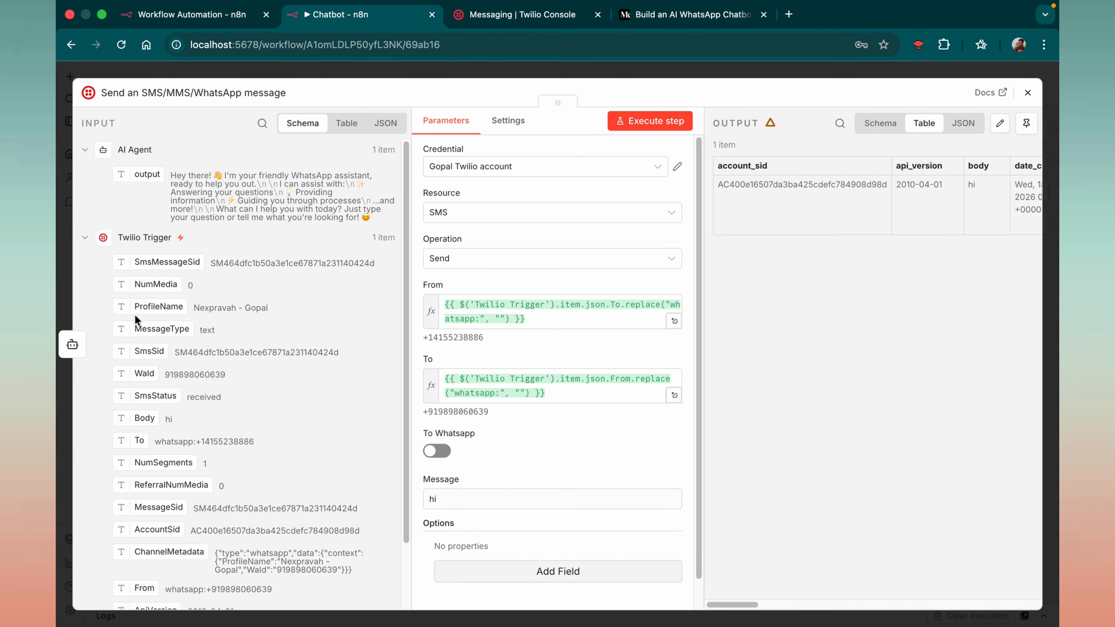
Step: Replace the Twilio message node's Message text with the AI Agent's output value, {{ $json.output }}, and close the node
scroll(134, 314, down, 3)
scroll(474, 464, down, 1)
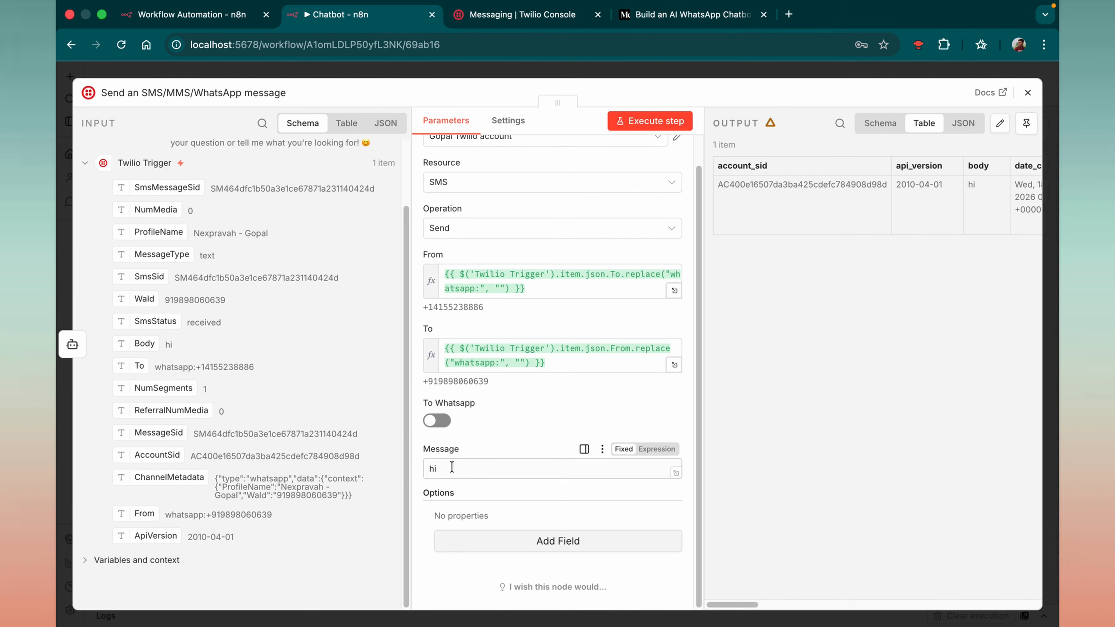
drag(452, 467, 424, 469)
key(BackSpace)
scroll(164, 308, up, 3)
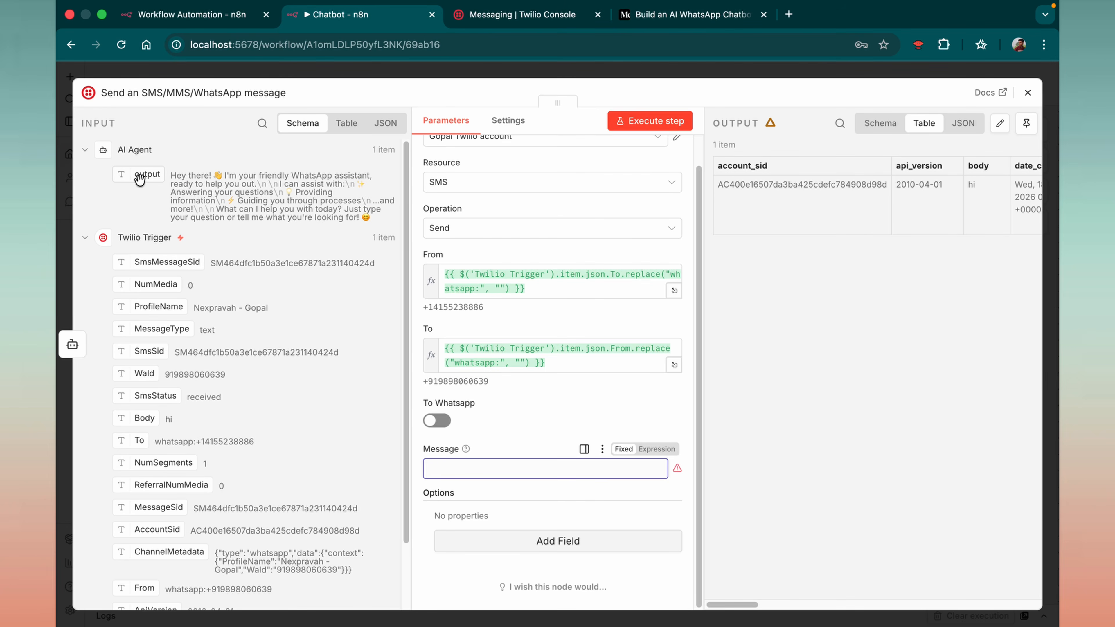
drag(139, 179, 563, 500)
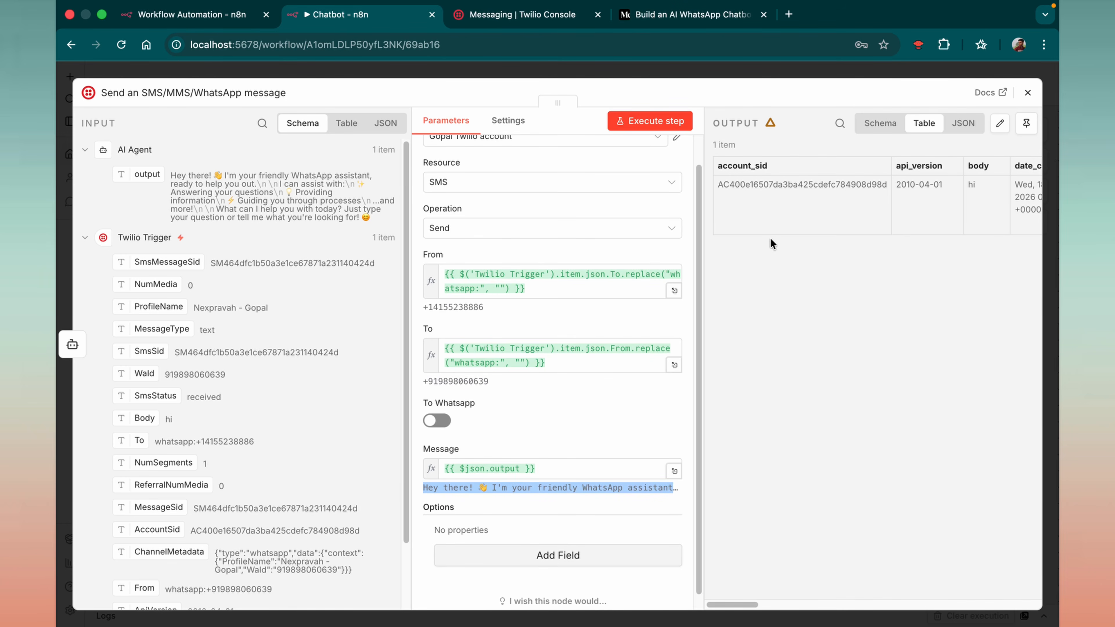
scroll(579, 341, up, 2)
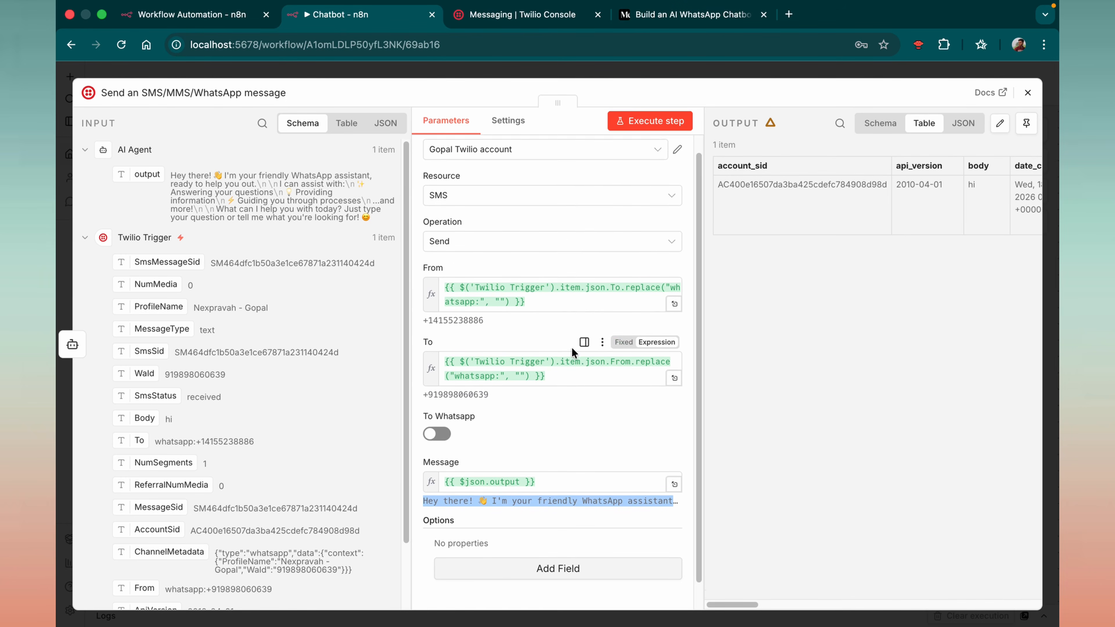
click(1027, 93)
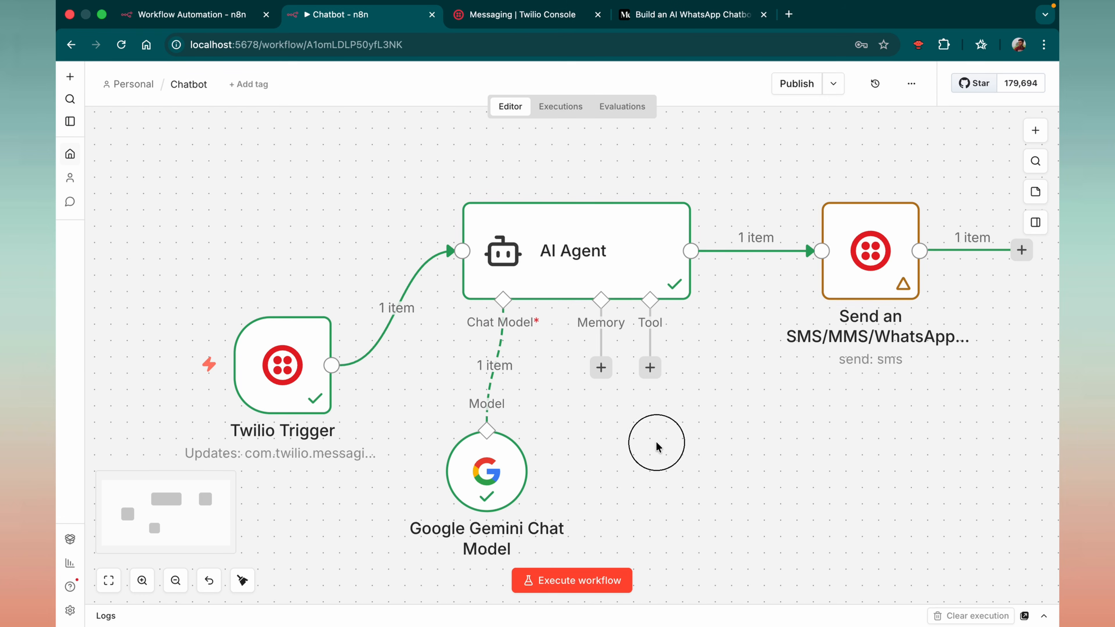
Step: Align the Twilio Trigger level with the AI Agent and shift the send-message node slightly closer to it
drag(238, 376, 222, 262)
drag(894, 268, 876, 269)
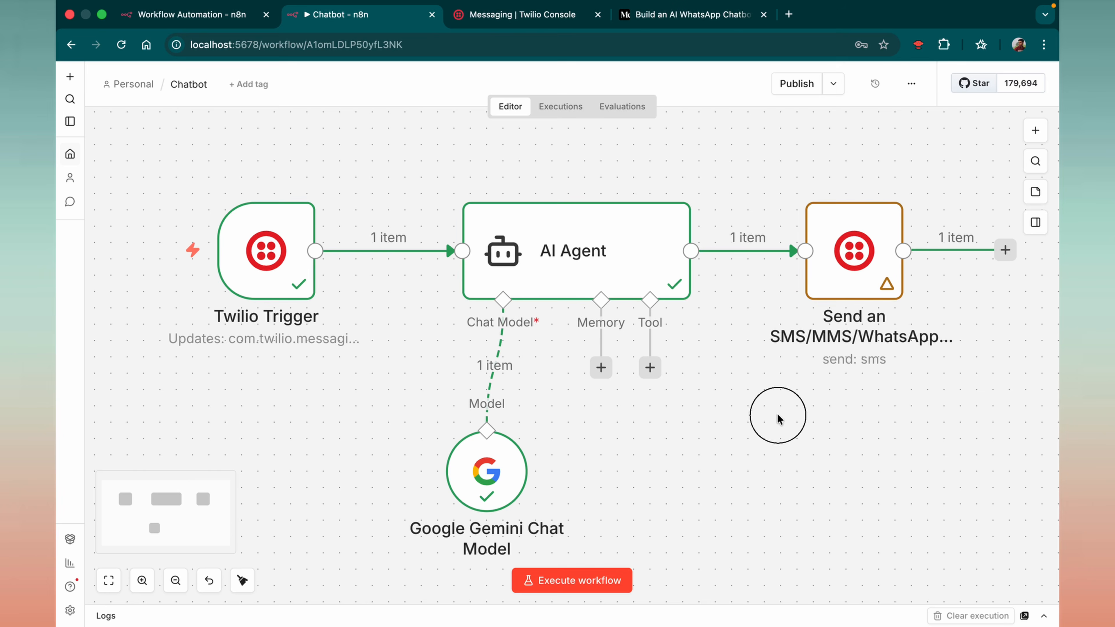
scroll(592, 461, down, 2)
scroll(597, 389, right, 2)
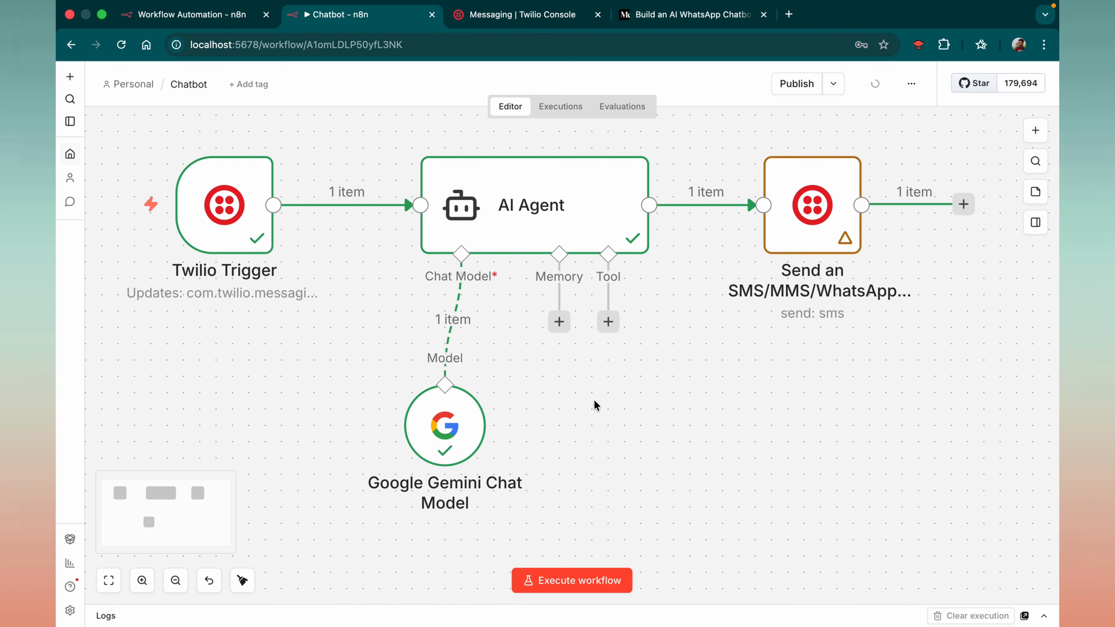
Step: Run the workflow, send "Hello" to the Twilio chat in WhatsApp, and switch back to n8n
click(555, 580)
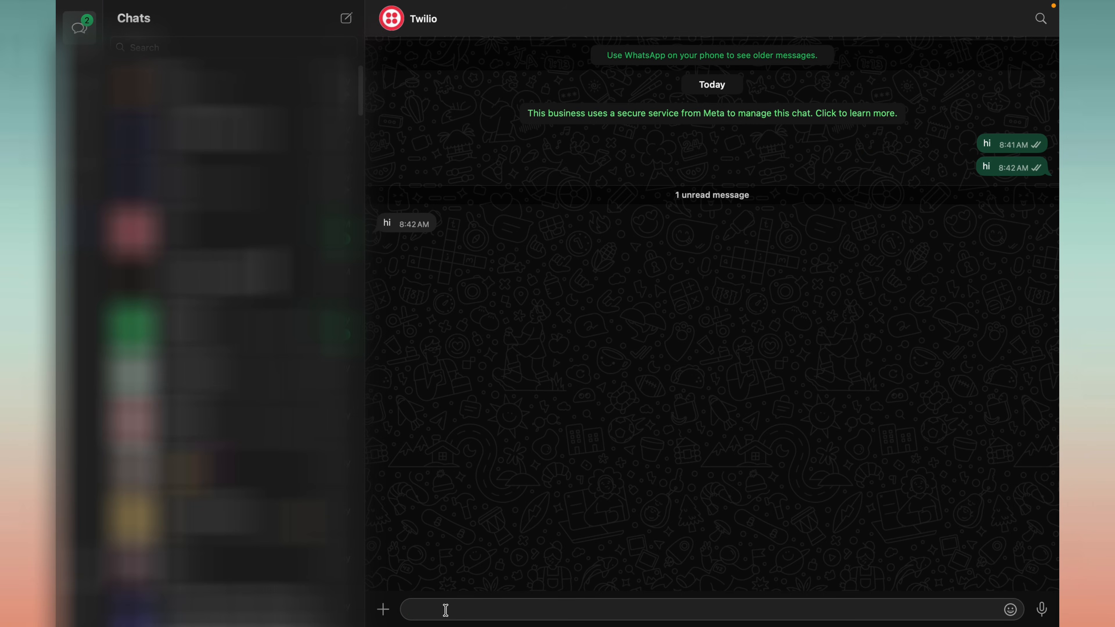
text(hey)
key(BackSpace)
key(BackSpace)
key(BackSpace)
text(Hello)
key(Return)
key(ctrl+Right)
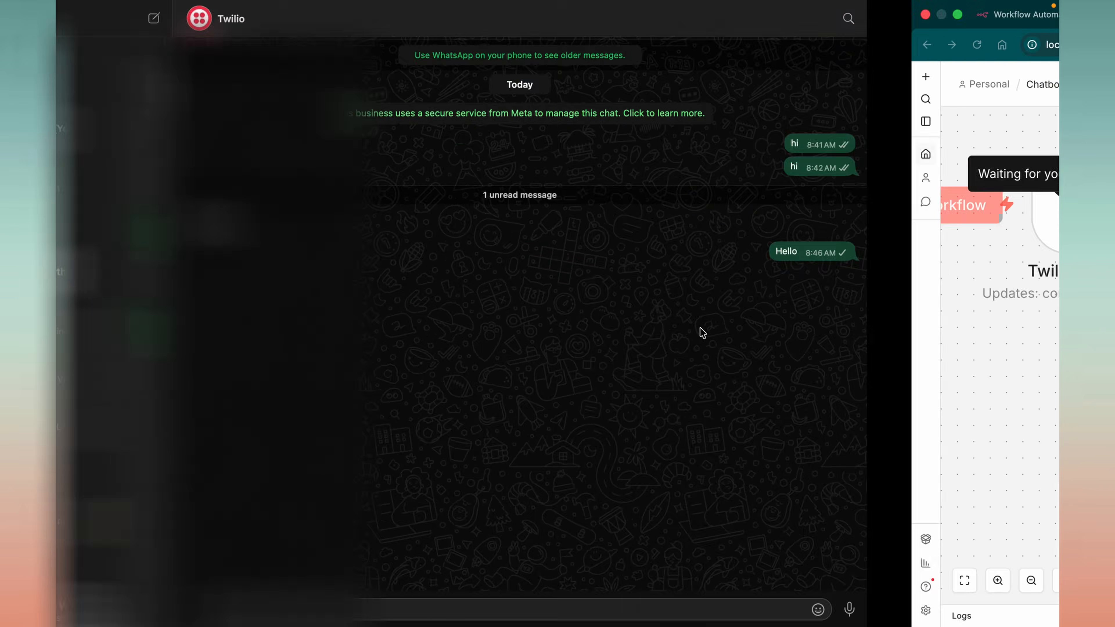
Step: Inspect the Google Gemini Chat Model node's input and output for this run
scroll(246, 318, up, 1)
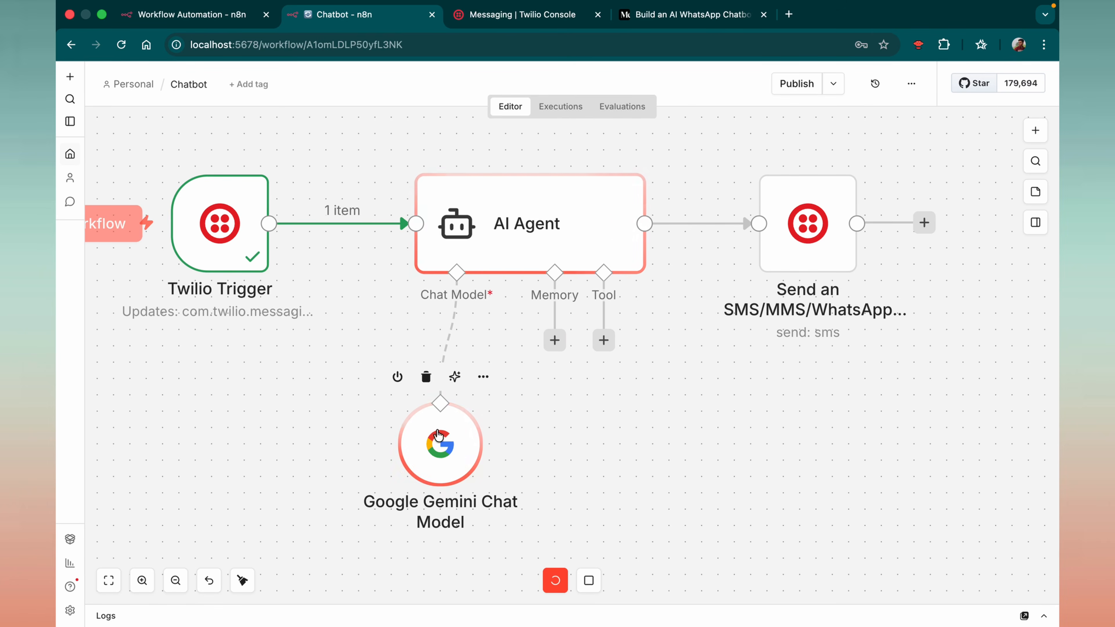
double_click(445, 444)
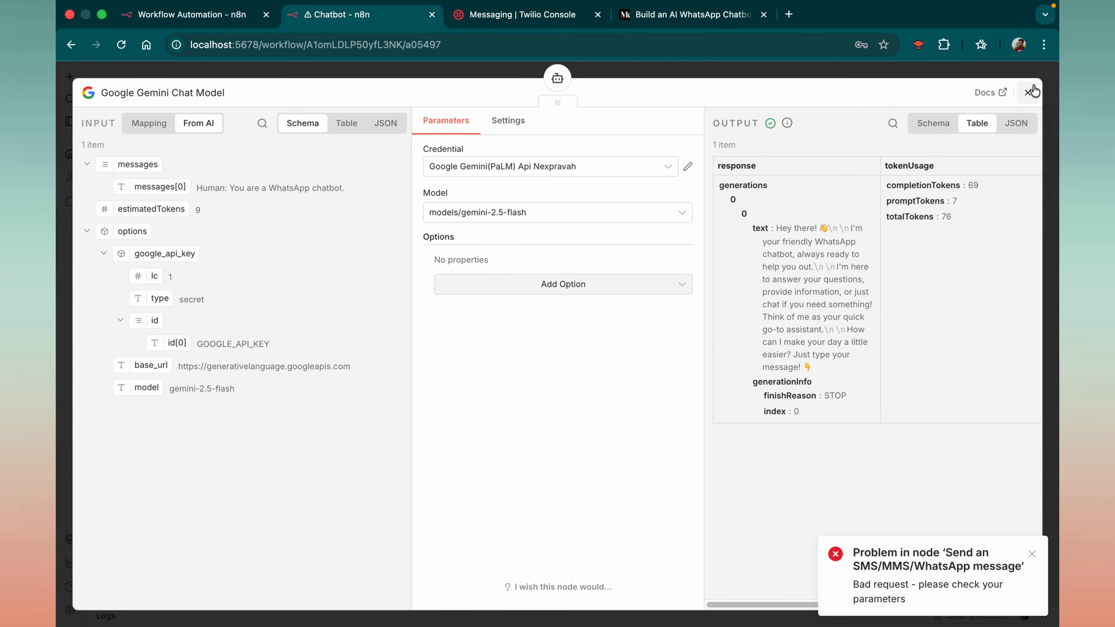
click(1027, 92)
Step: Enable To Whatsapp in the Twilio send-message node and execute that step again
double_click(781, 270)
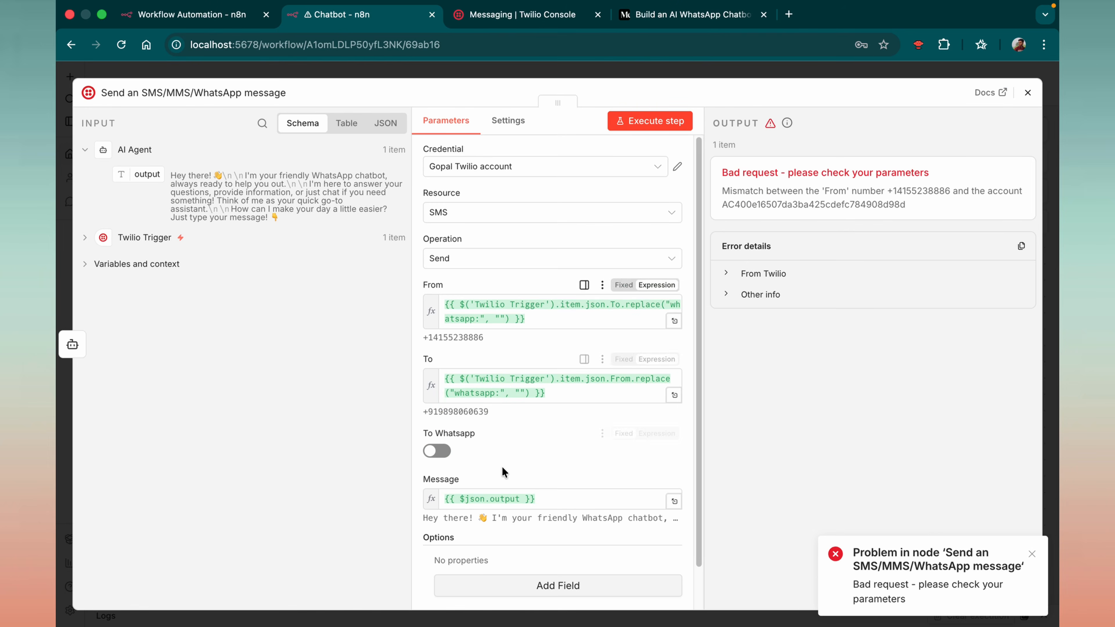
scroll(496, 479, down, 2)
scroll(494, 482, up, 2)
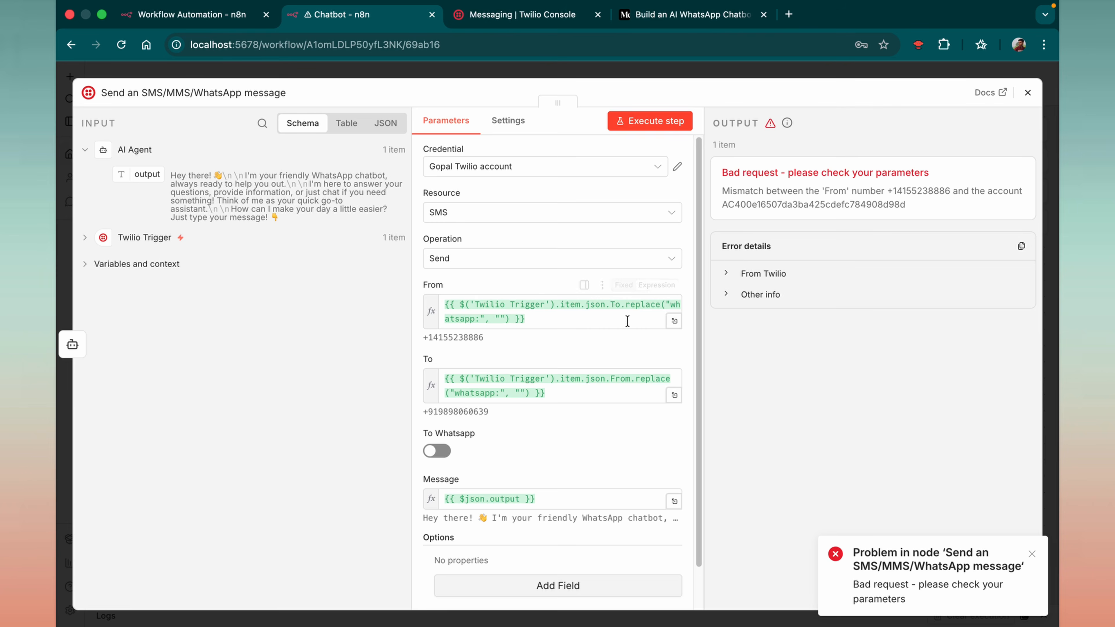
scroll(553, 391, down, 1)
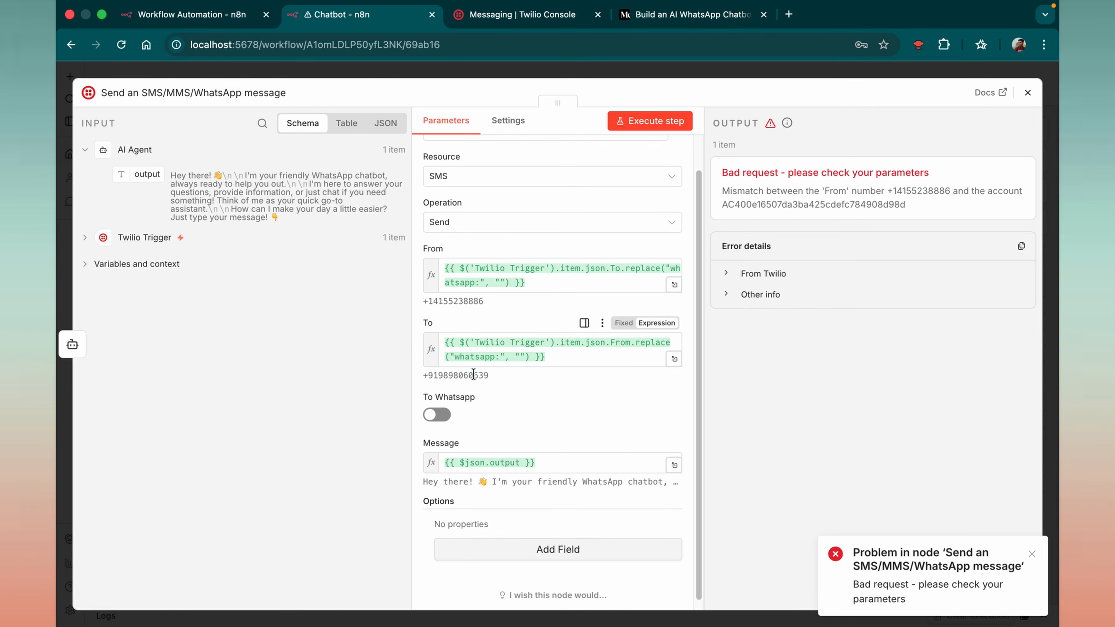
scroll(418, 394, down, 1)
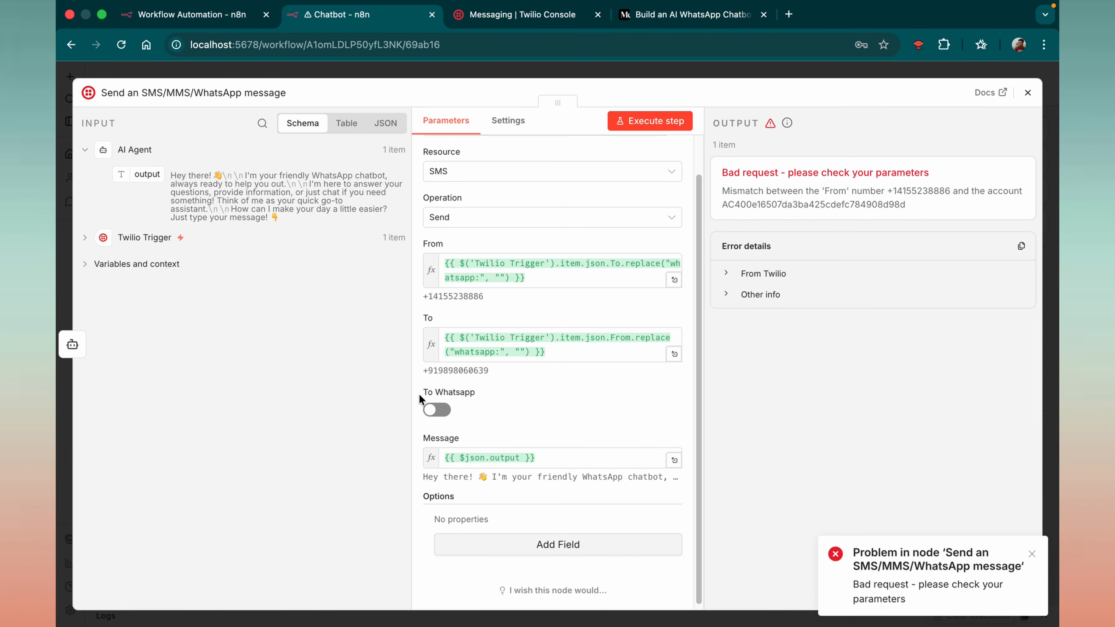
click(438, 411)
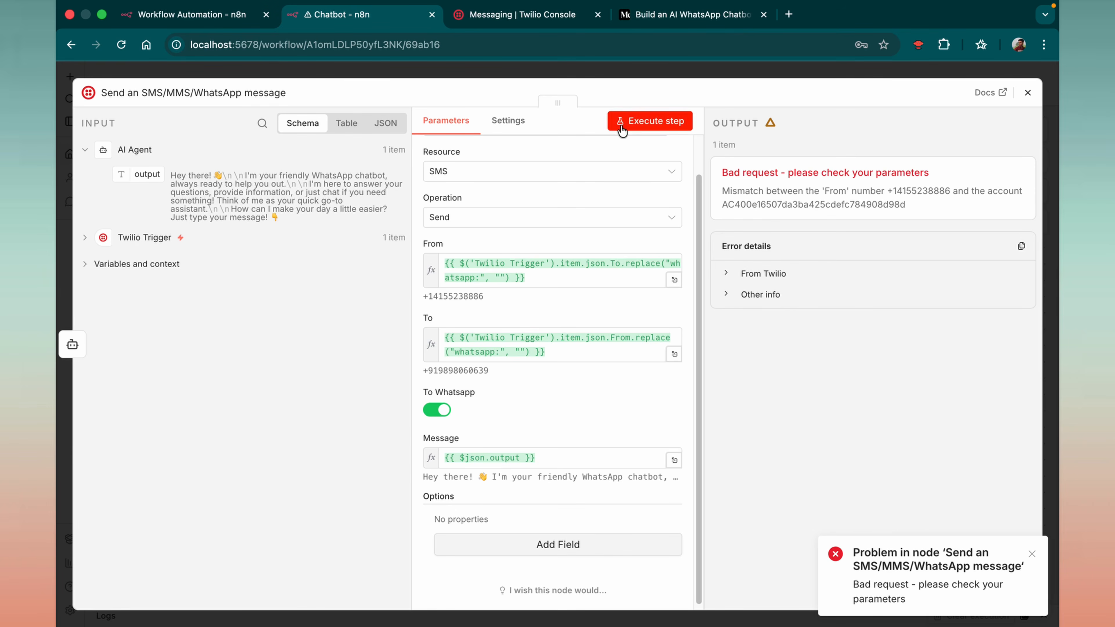
click(650, 120)
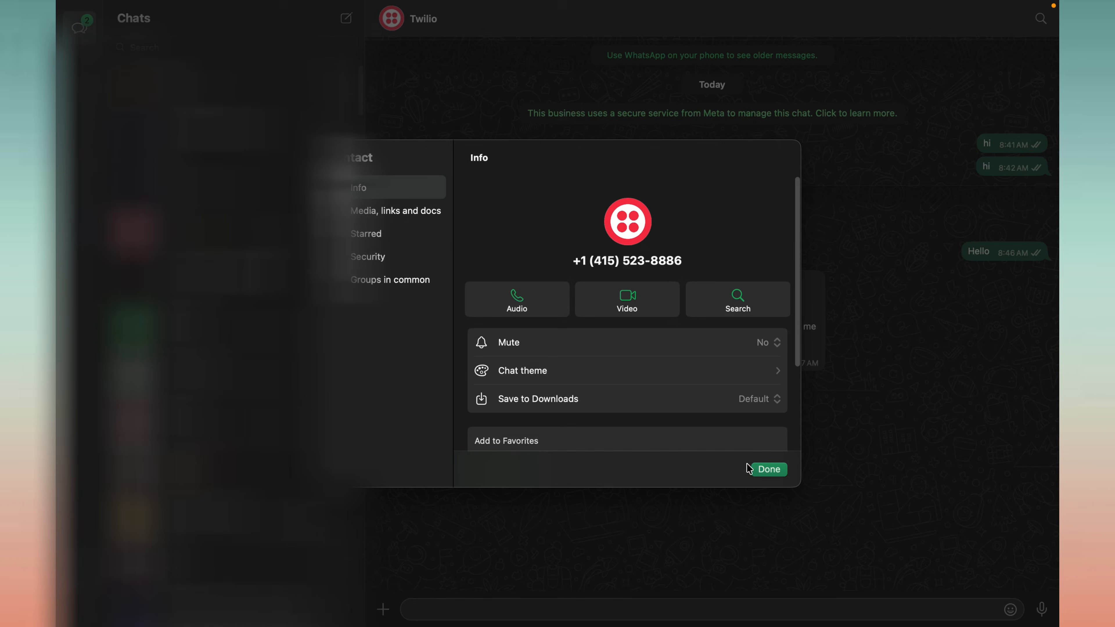
Step: Check the chatbot's reply in the WhatsApp Twilio chat, then return to n8n and close the message node
click(766, 465)
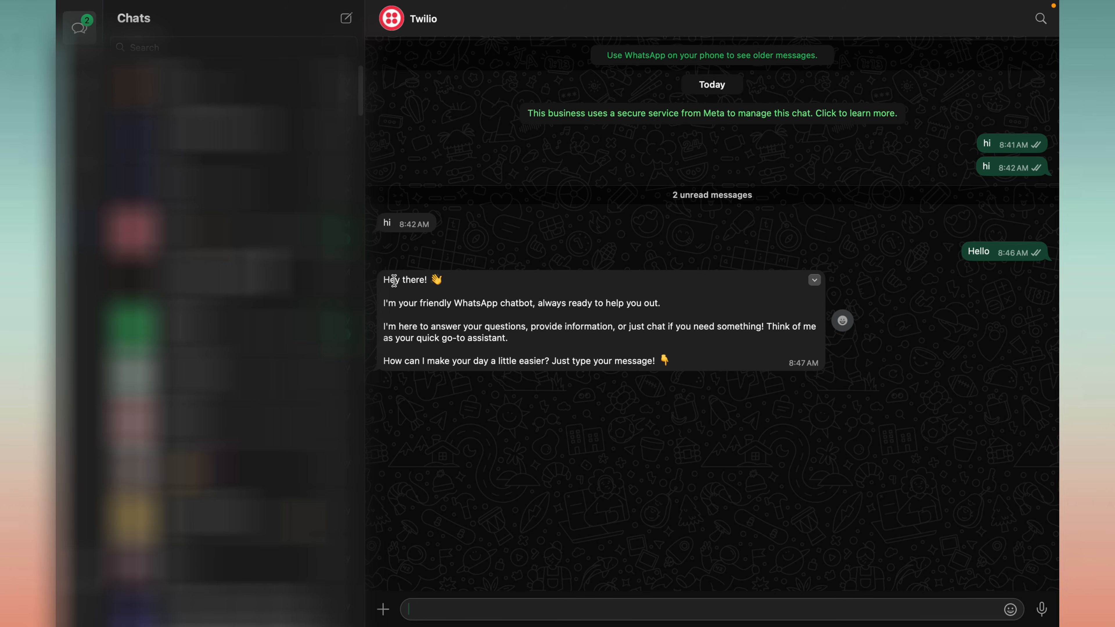
drag(386, 278, 741, 355)
click(707, 356)
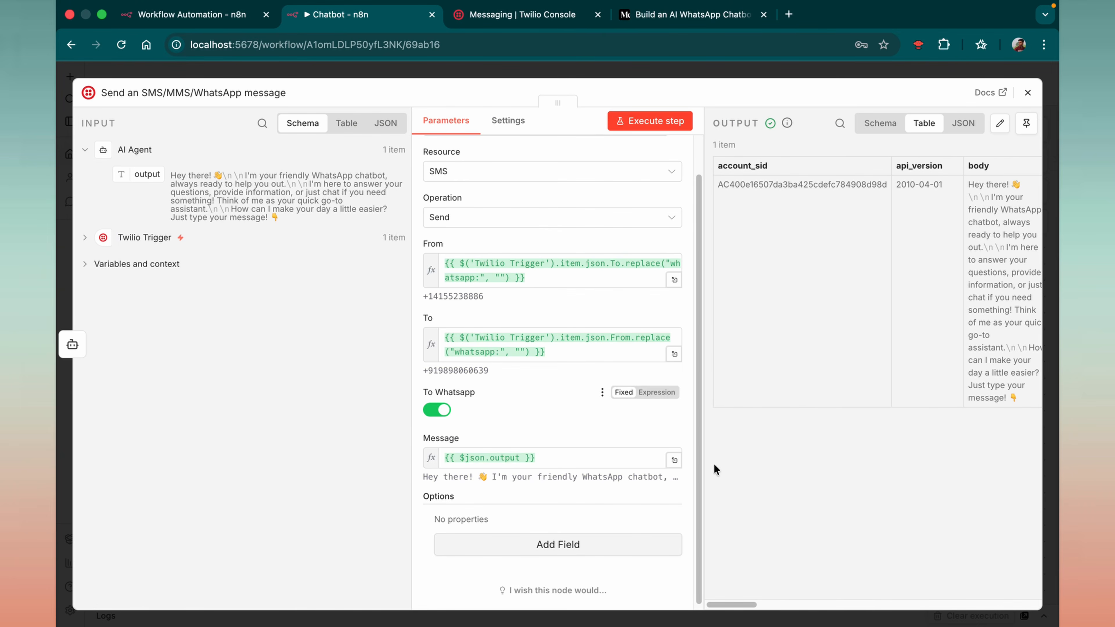
click(1028, 92)
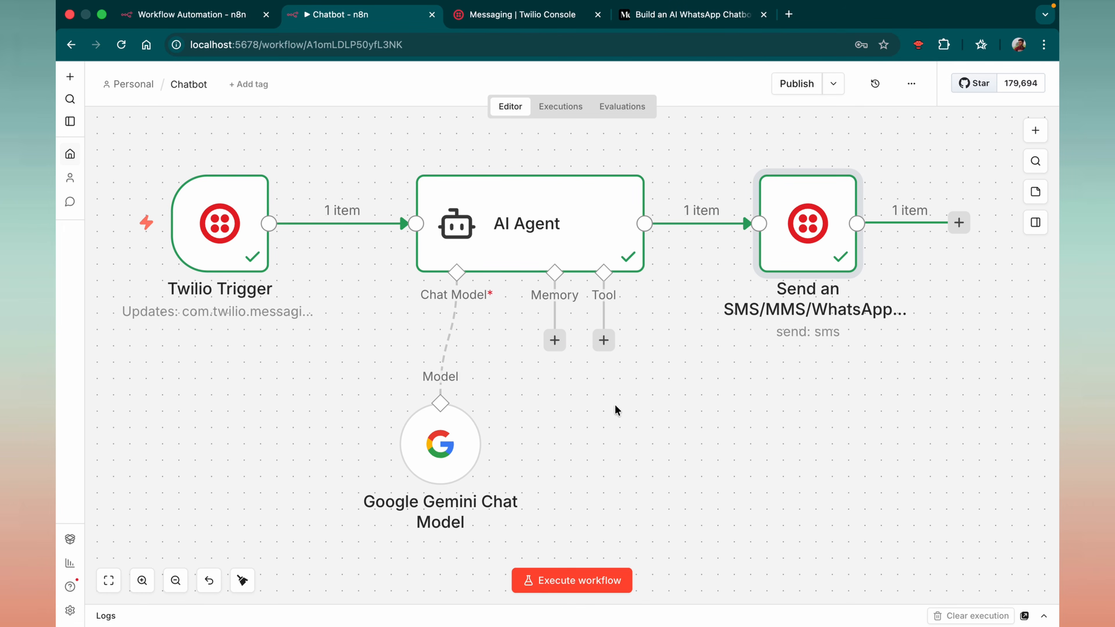
Step: Add Postgres Chat Memory to the AI Agent and set its Session ID to Define below
click(555, 341)
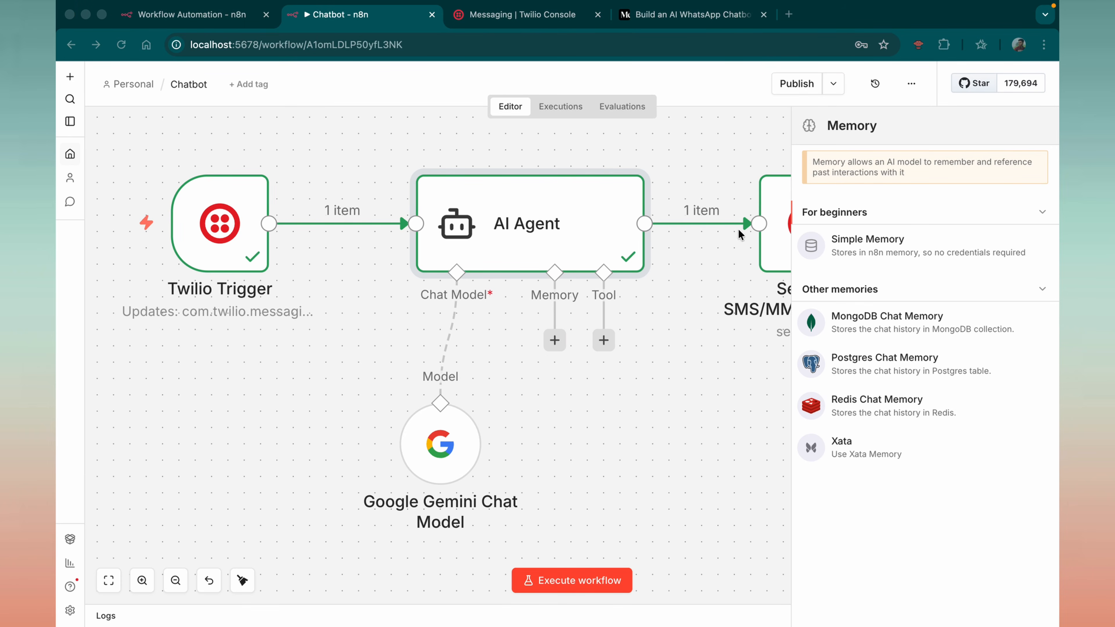
click(879, 368)
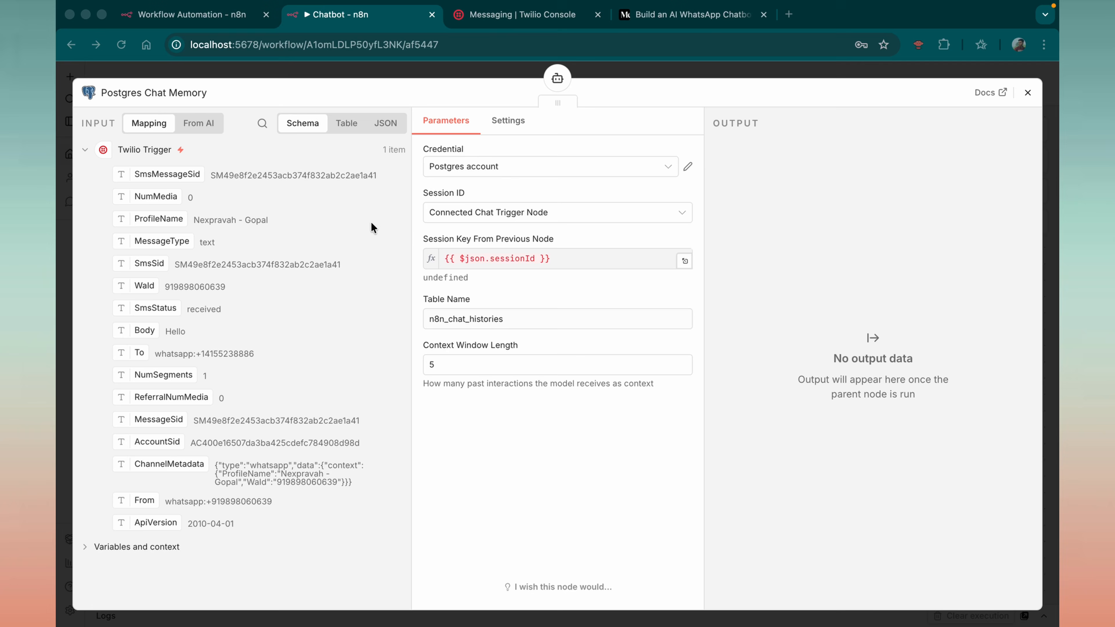
triple_click(499, 259)
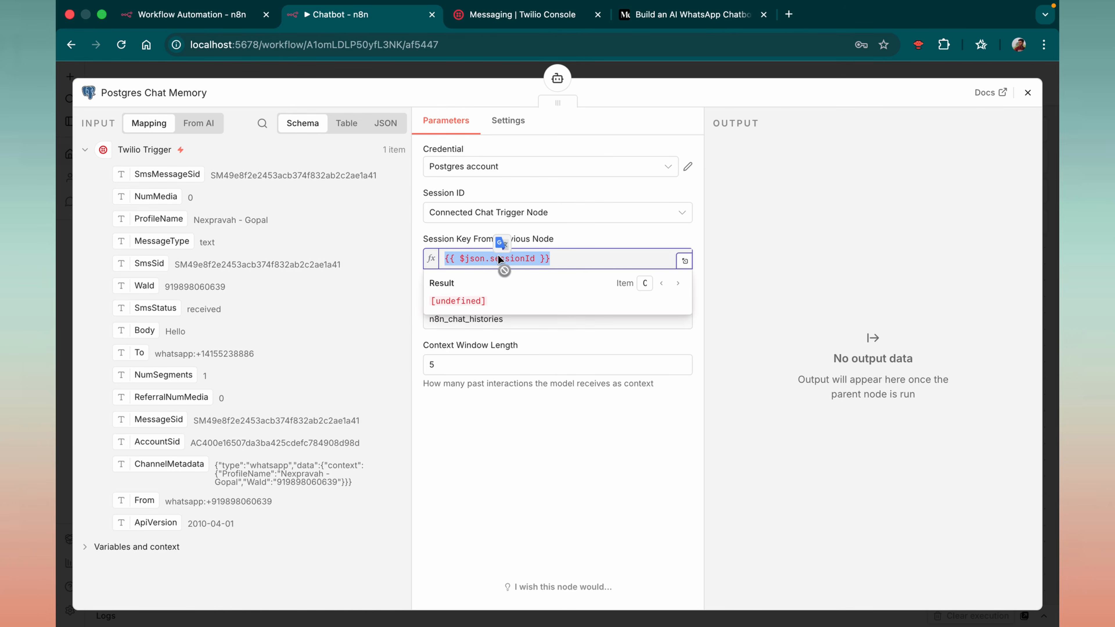
click(501, 219)
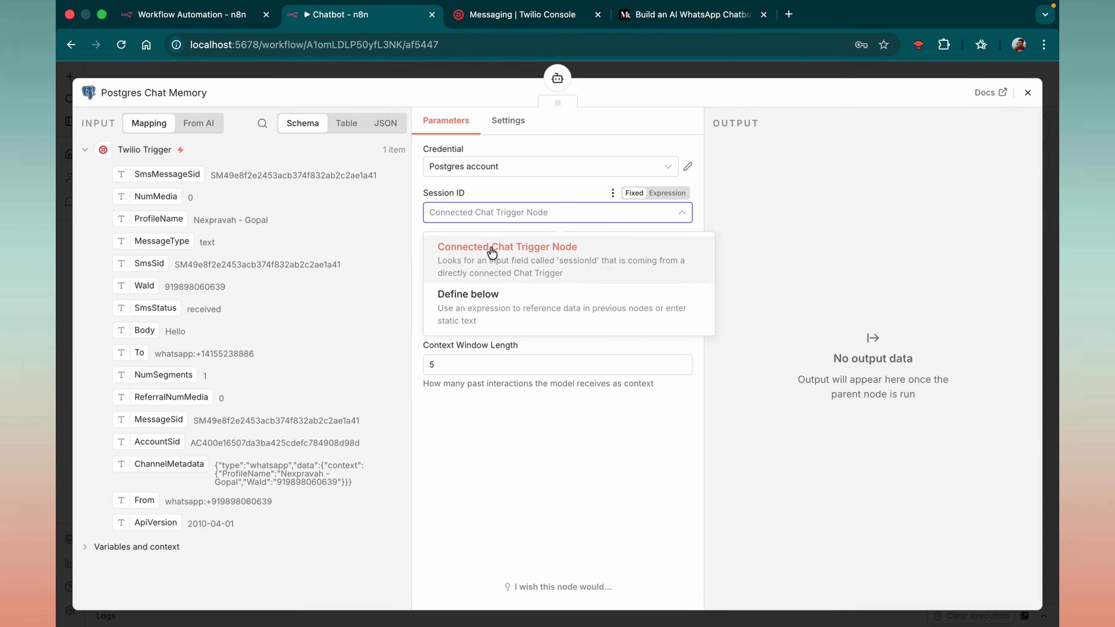
click(481, 283)
Step: Choose the Postgres account credential for the memory node and review its connection settings
click(479, 169)
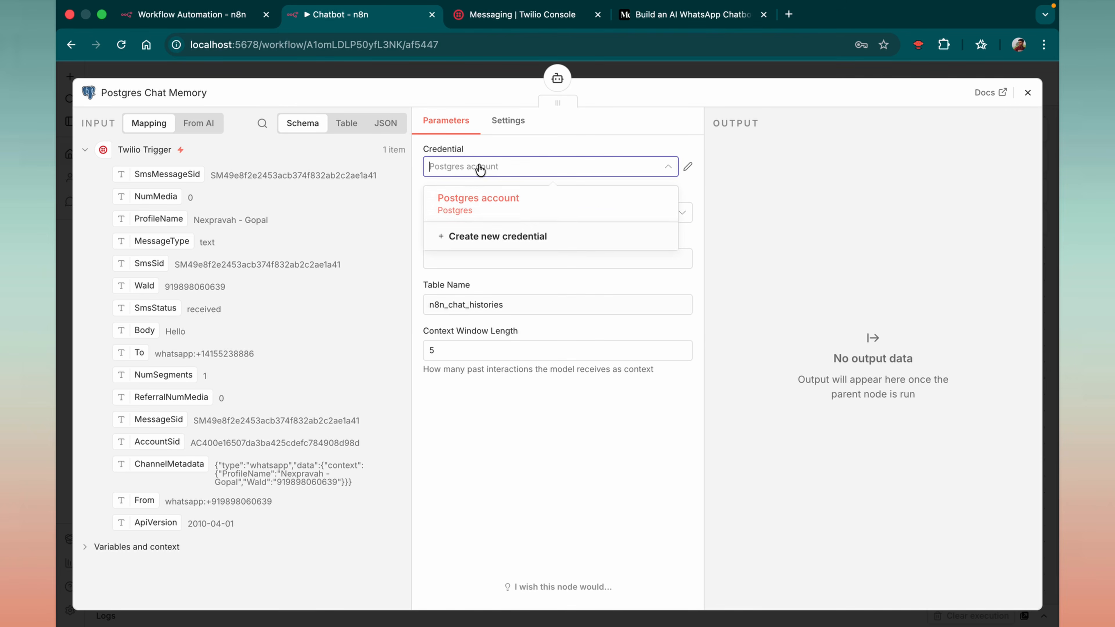
click(491, 207)
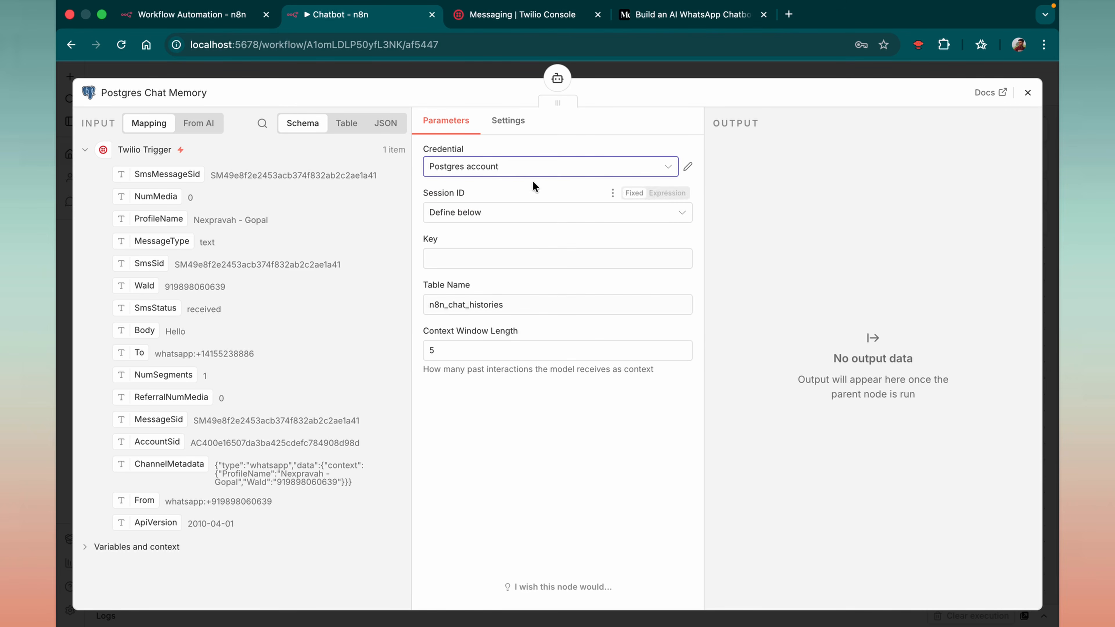
click(687, 165)
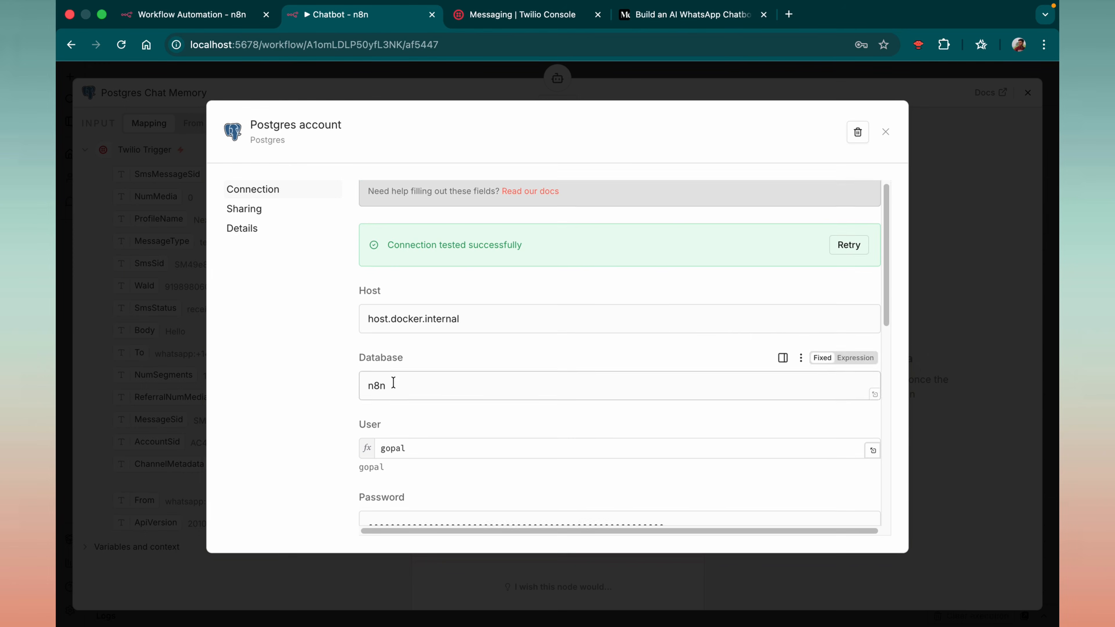
scroll(393, 385, down, 5)
scroll(408, 343, up, 6)
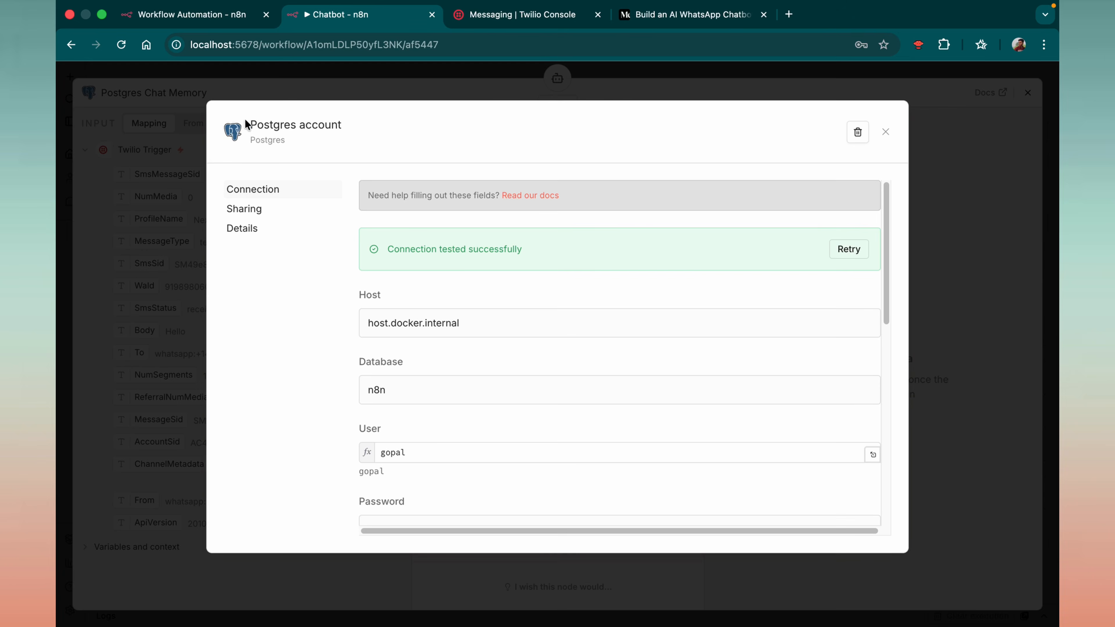
click(886, 133)
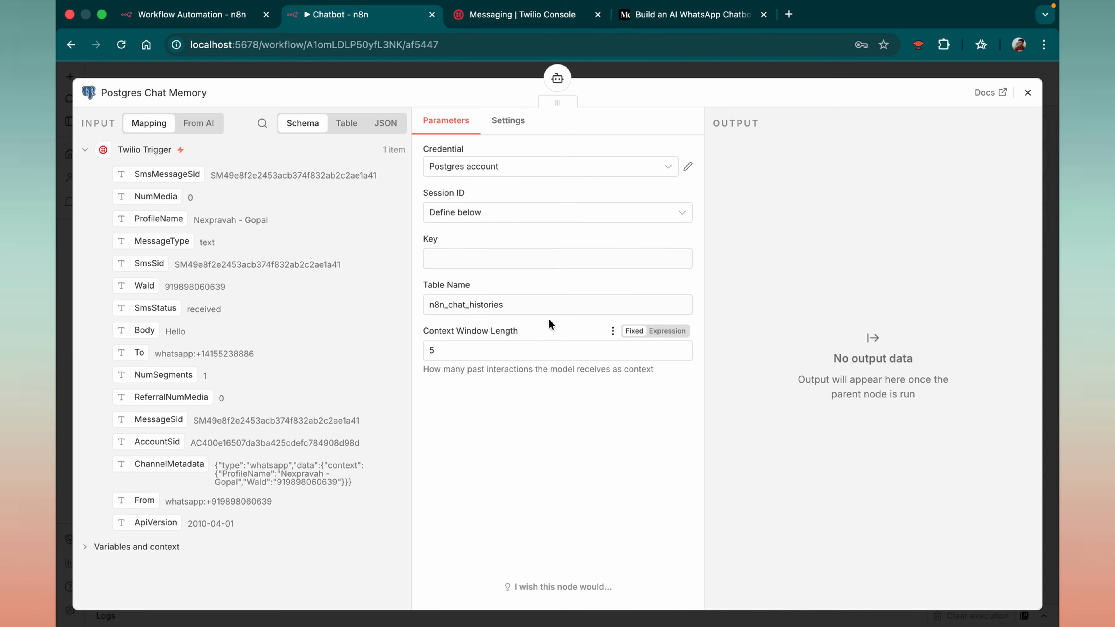
Step: Set the Postgres memory's Key to memory_{{ $json.WaId }}, check the context window length, and close the node
click(471, 252)
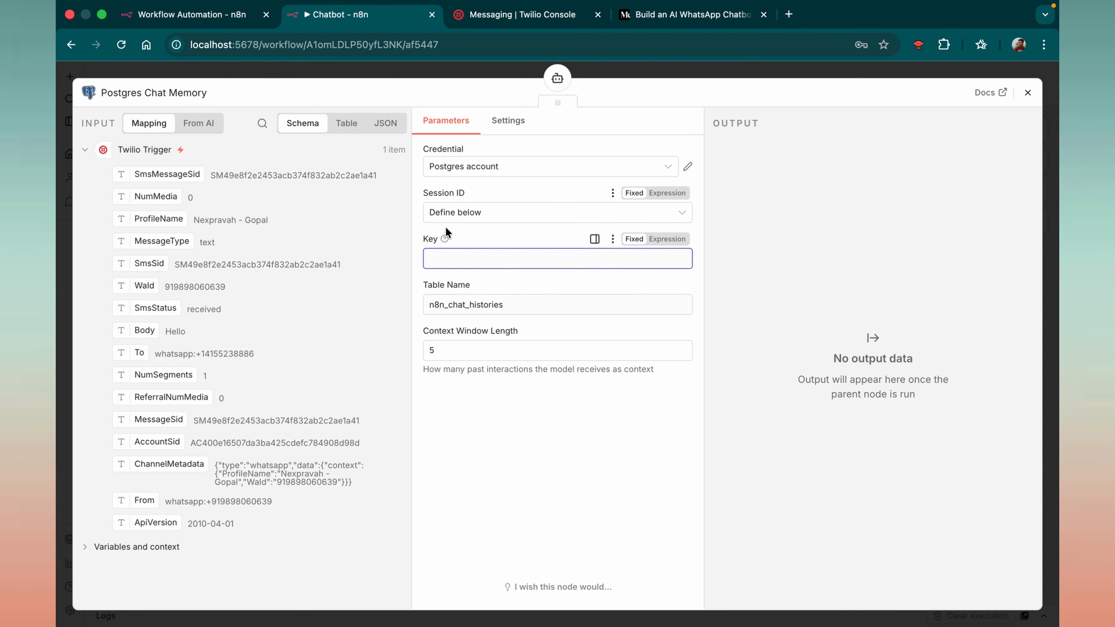
text(memory_{{ $json.WaId }})
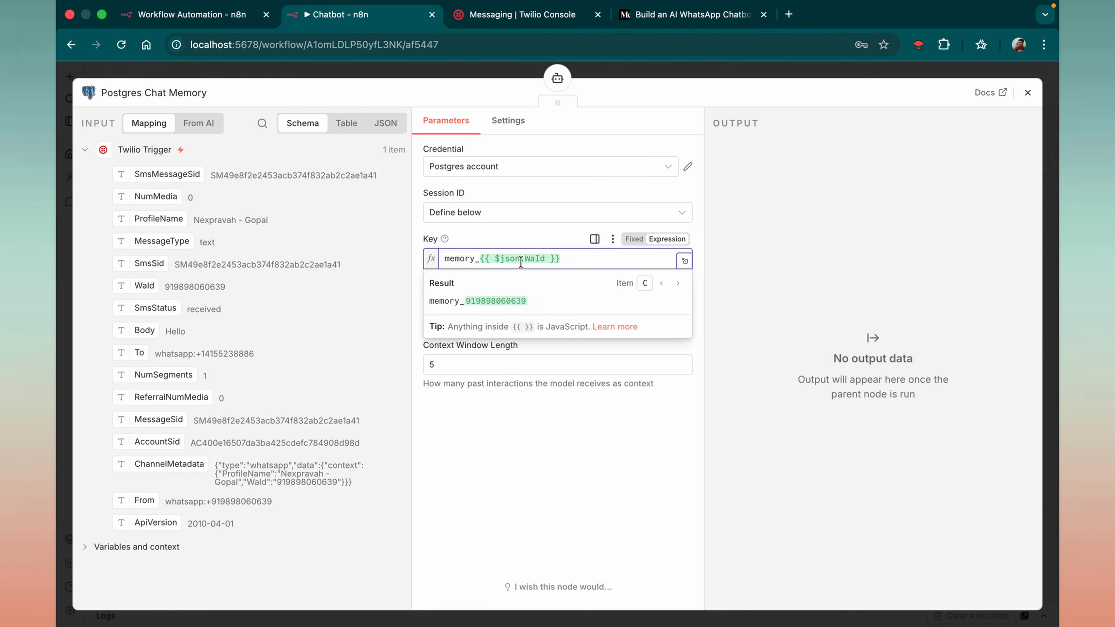
double_click(465, 300)
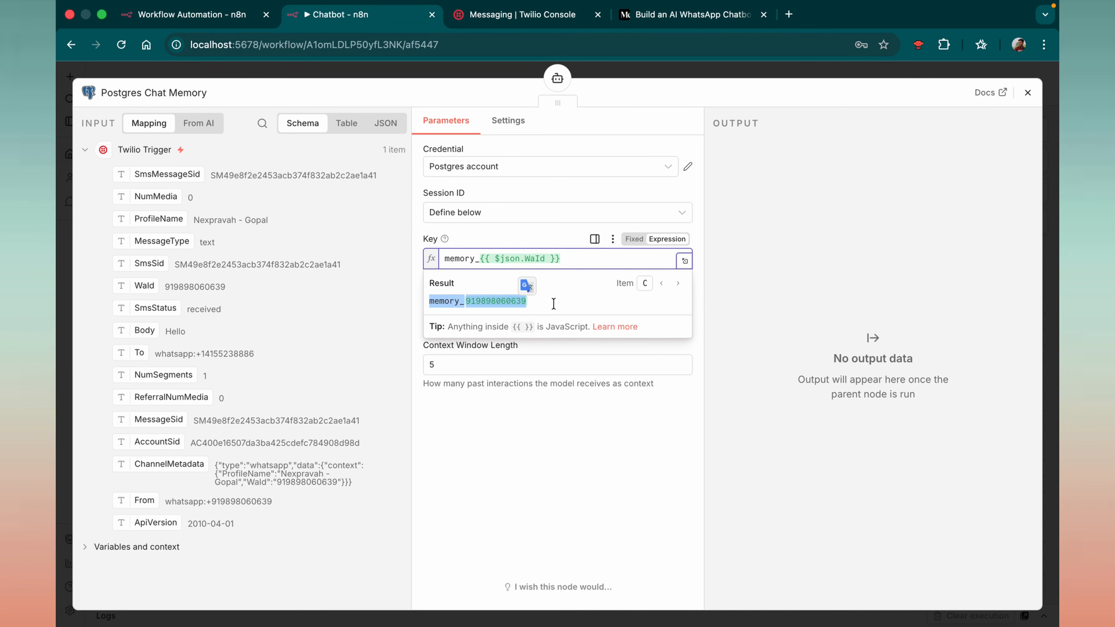
click(490, 399)
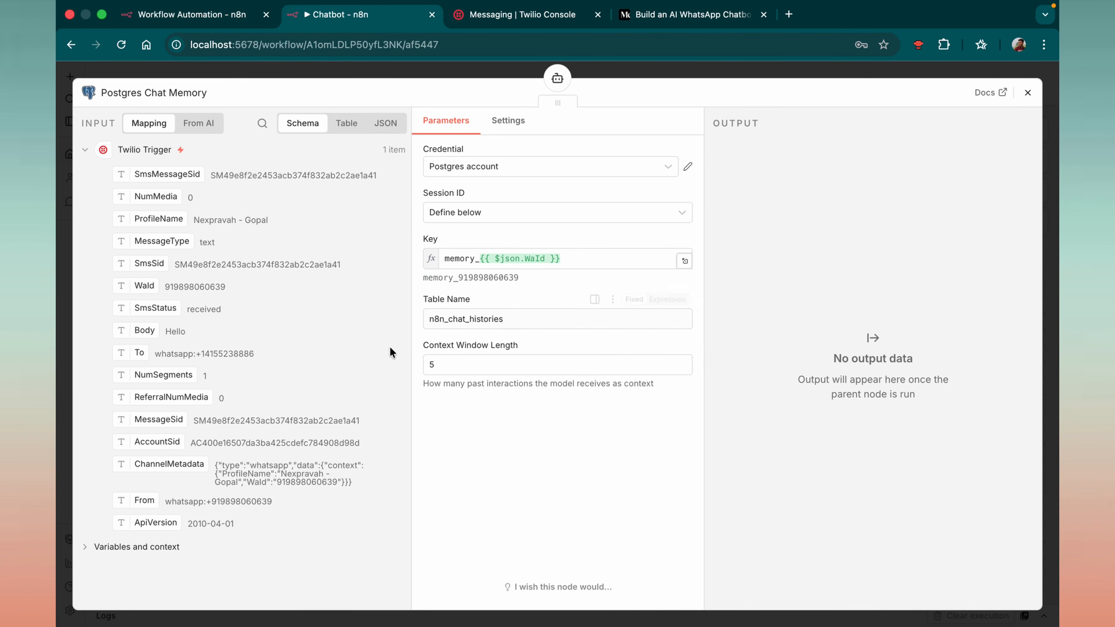
click(472, 366)
drag(471, 367, 431, 361)
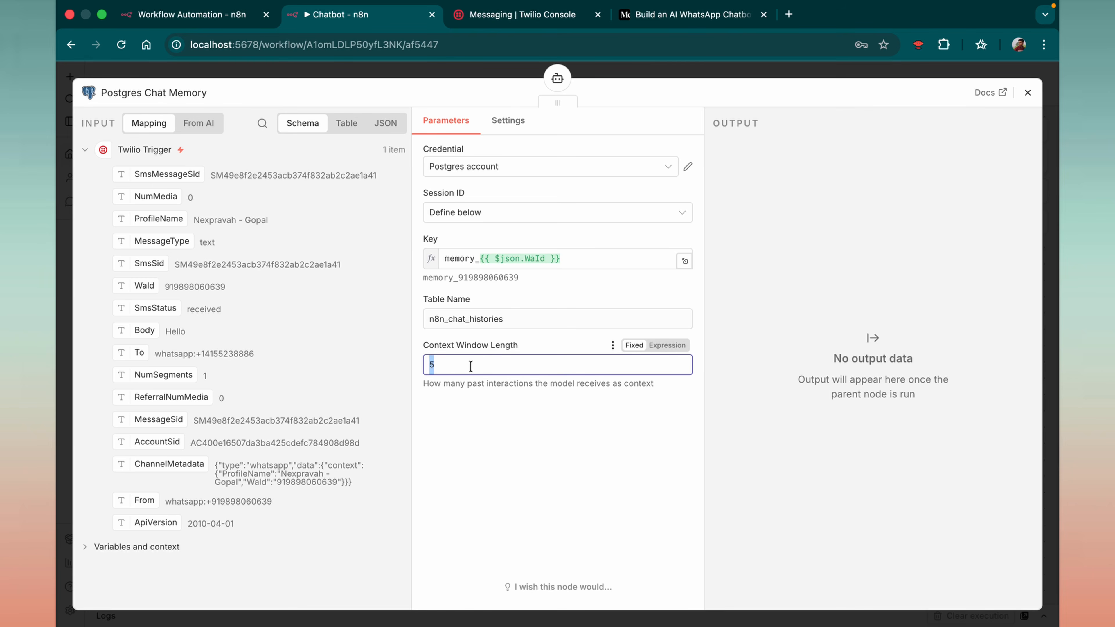
click(1028, 93)
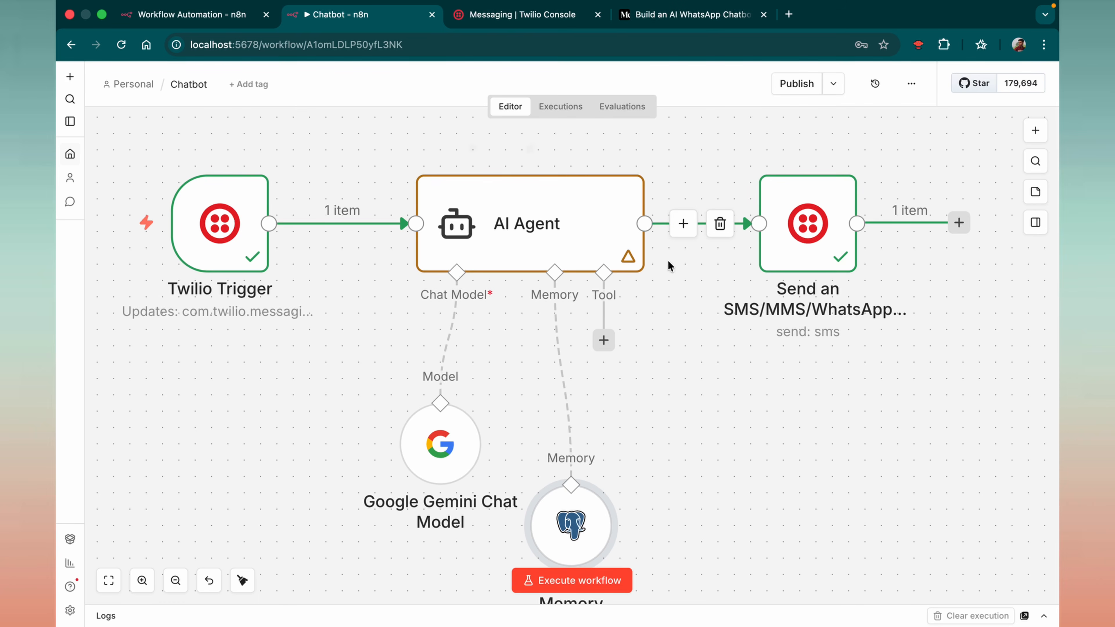
Step: Arrange the Gemini and Postgres nodes side by side below the AI Agent and start a test run of the workflow
scroll(448, 378, down, 1)
drag(569, 491, 547, 412)
click(447, 426)
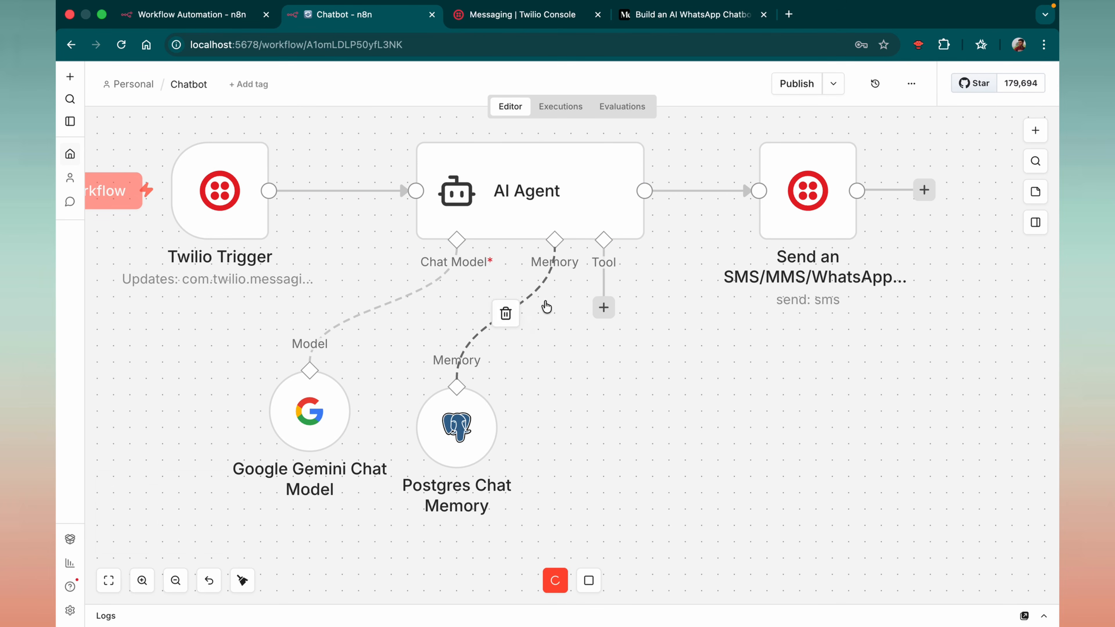
Step: Switch to WhatsApp, send "hello what is your name?" in the Twilio chat, and return to n8n
key(ctrl+Left)
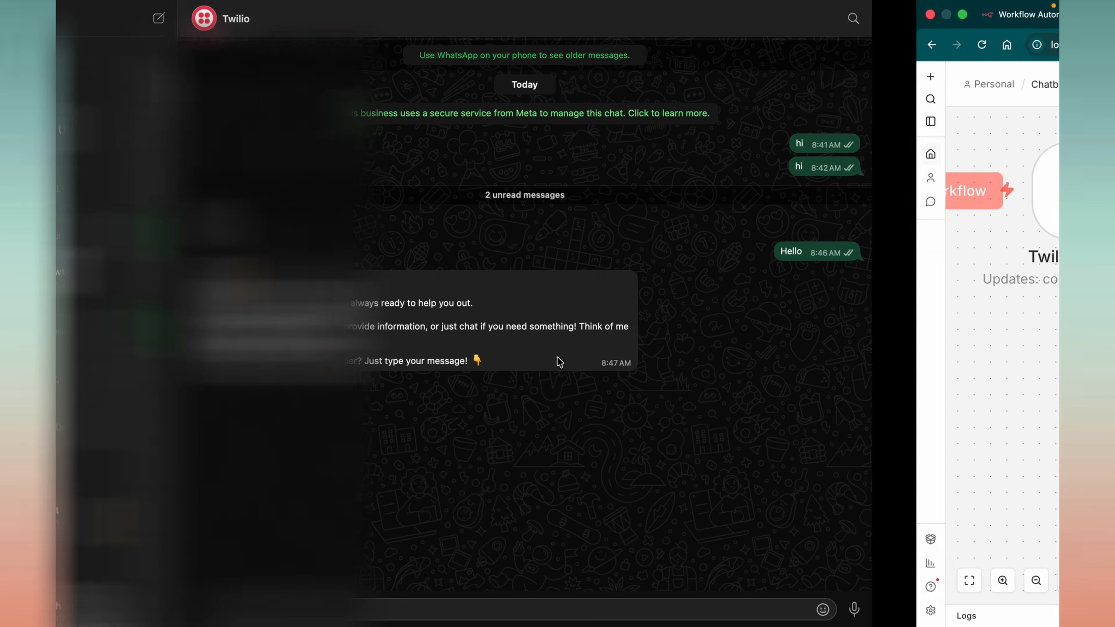
text(hello what youre)
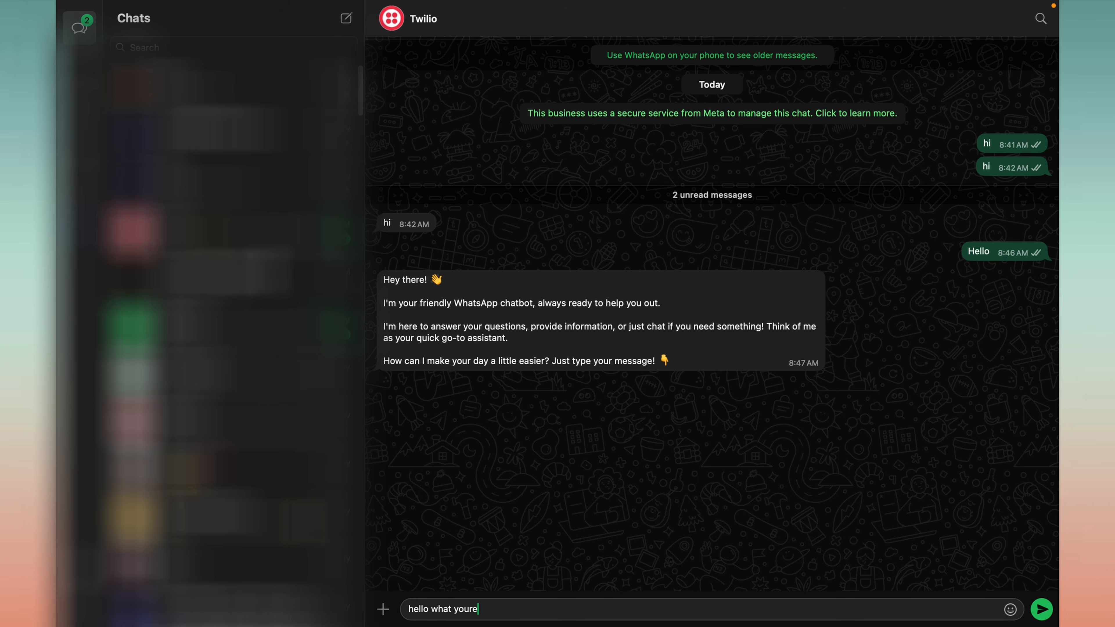
key(Return)
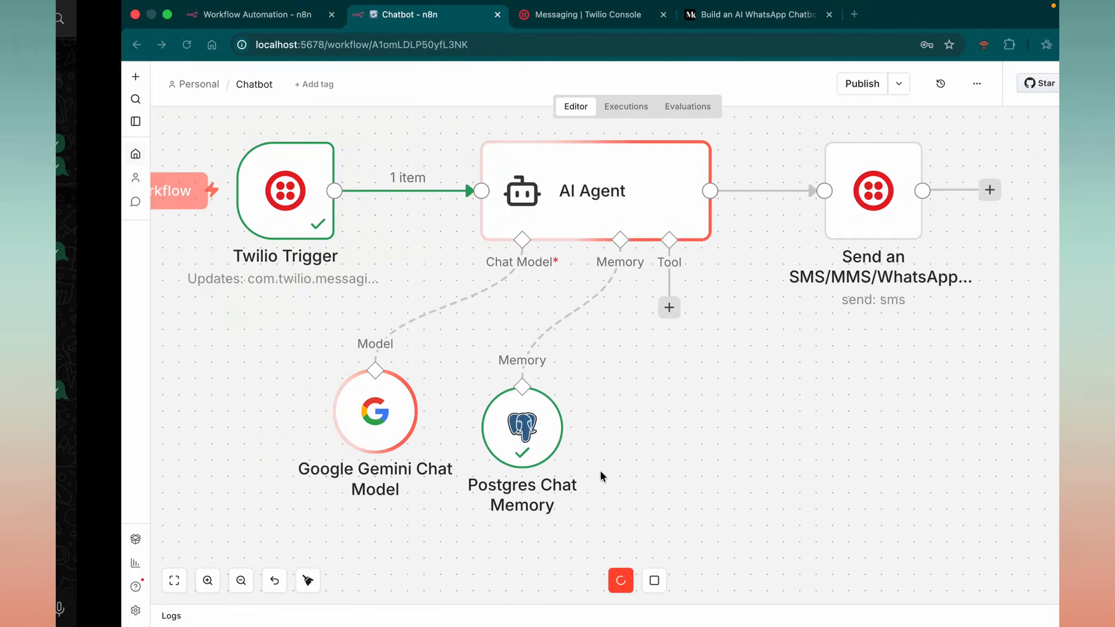
Step: Open the Postgres Chat Memory node and review the chat history in its run output
mouse_move(448, 428)
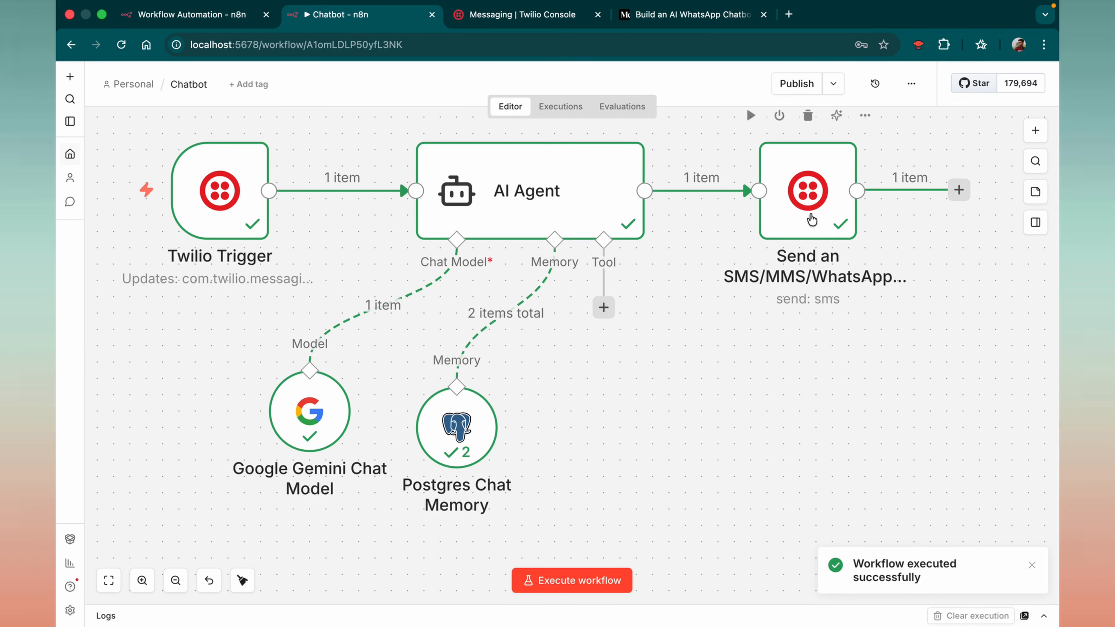
click(475, 432)
double_click(475, 431)
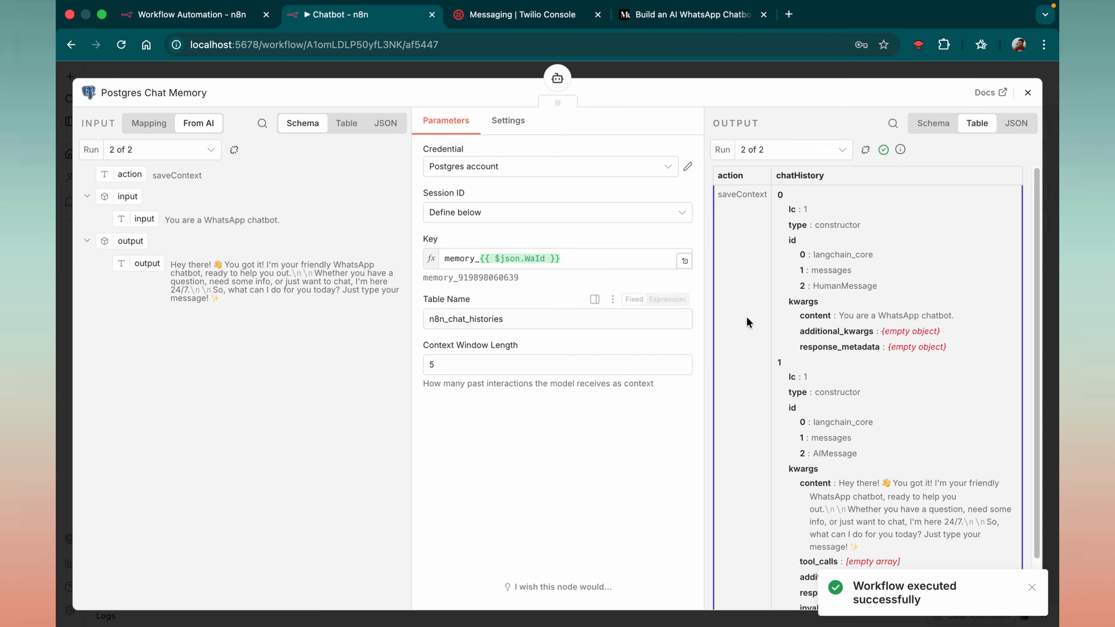
scroll(790, 308, down, 2)
scroll(850, 281, up, 2)
scroll(856, 246, down, 1)
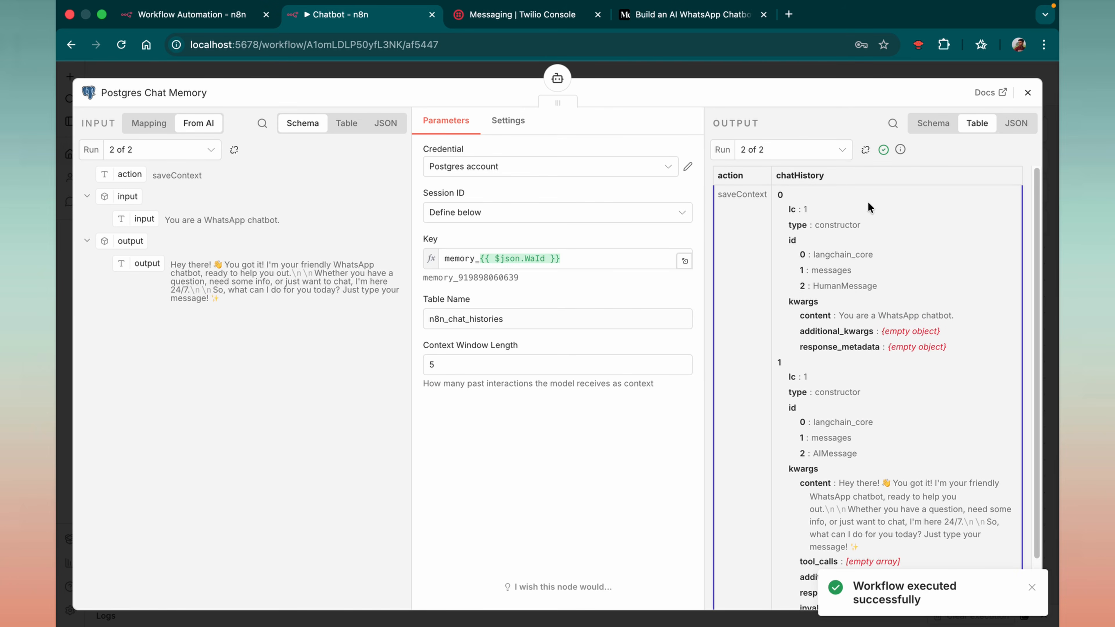
scroll(847, 362, down, 2)
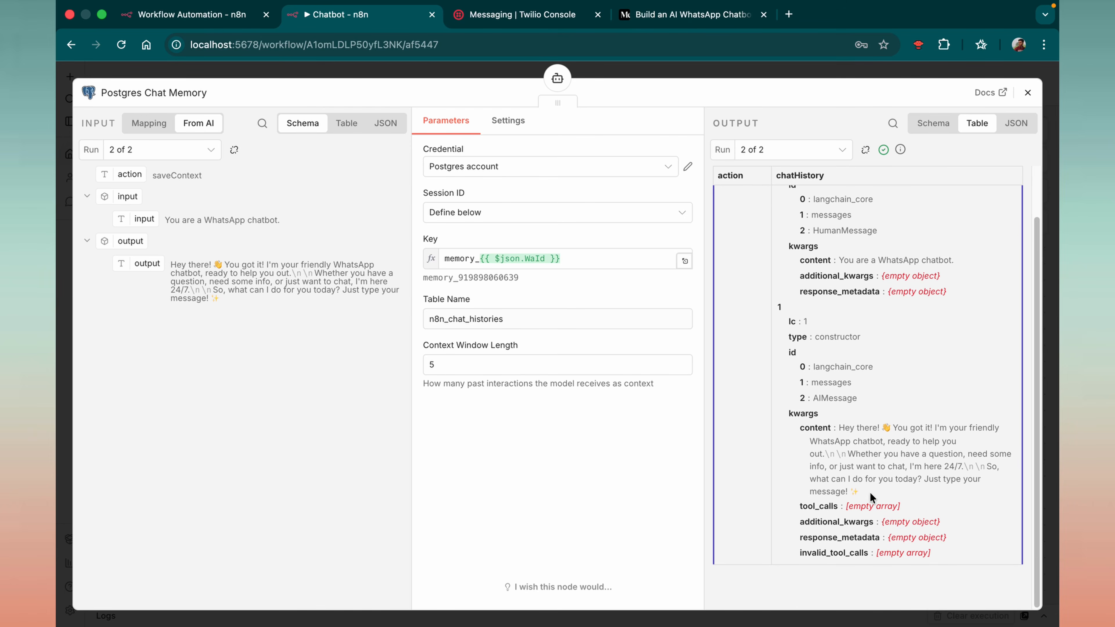
Step: Switch to the Twilio chat in WhatsApp and draft the message "what is my last question?"
key(ctrl+Left)
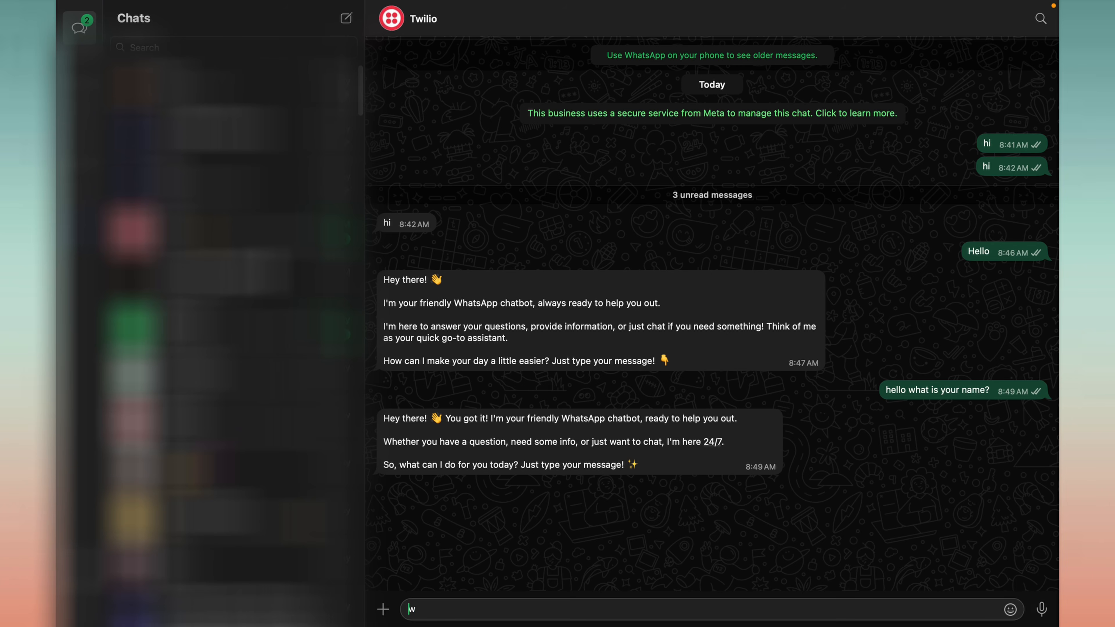
text(ha)
key(BackSpace)
key(BackSpace)
key(BackSpace)
text(what)
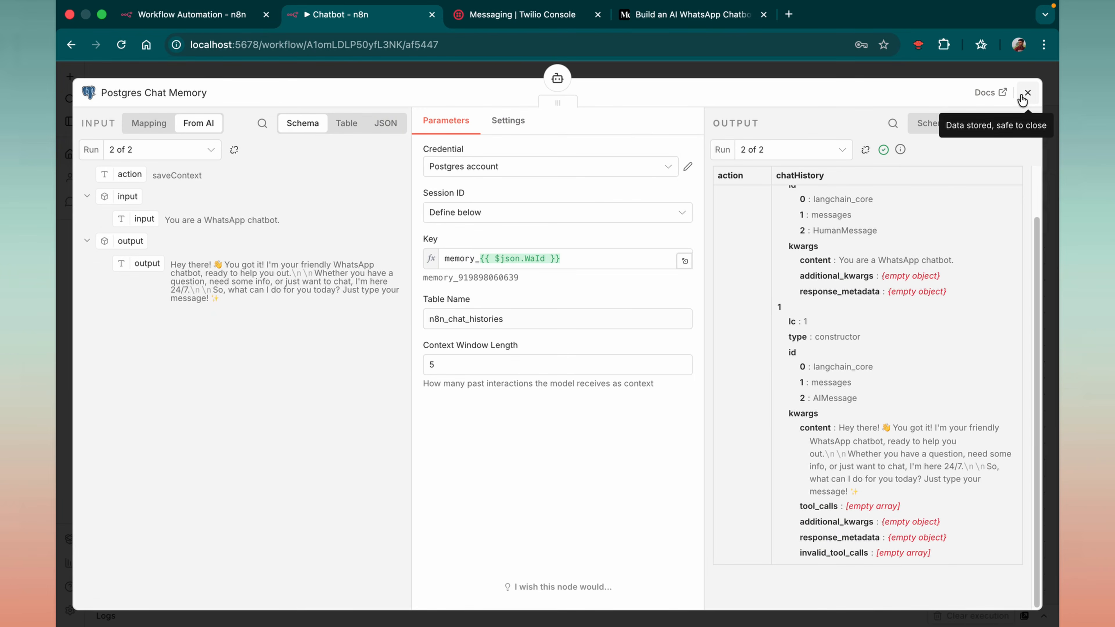
Step: Close the memory node, execute the workflow again, and send the drafted WhatsApp question to the chatbot
click(1024, 94)
click(607, 581)
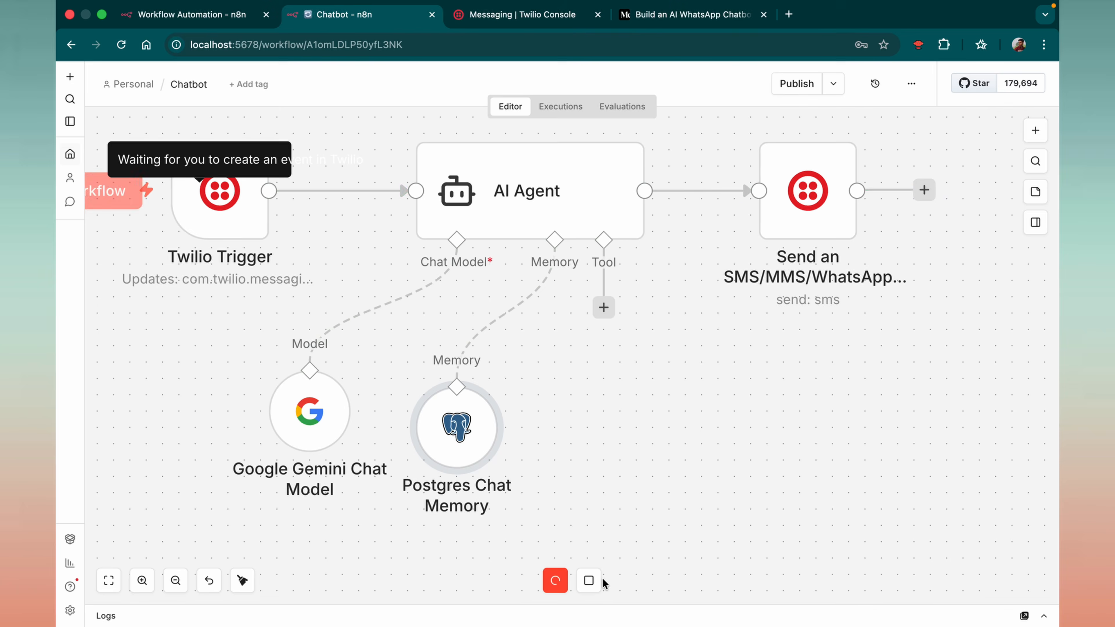
key(ctrl+Left)
key(Return)
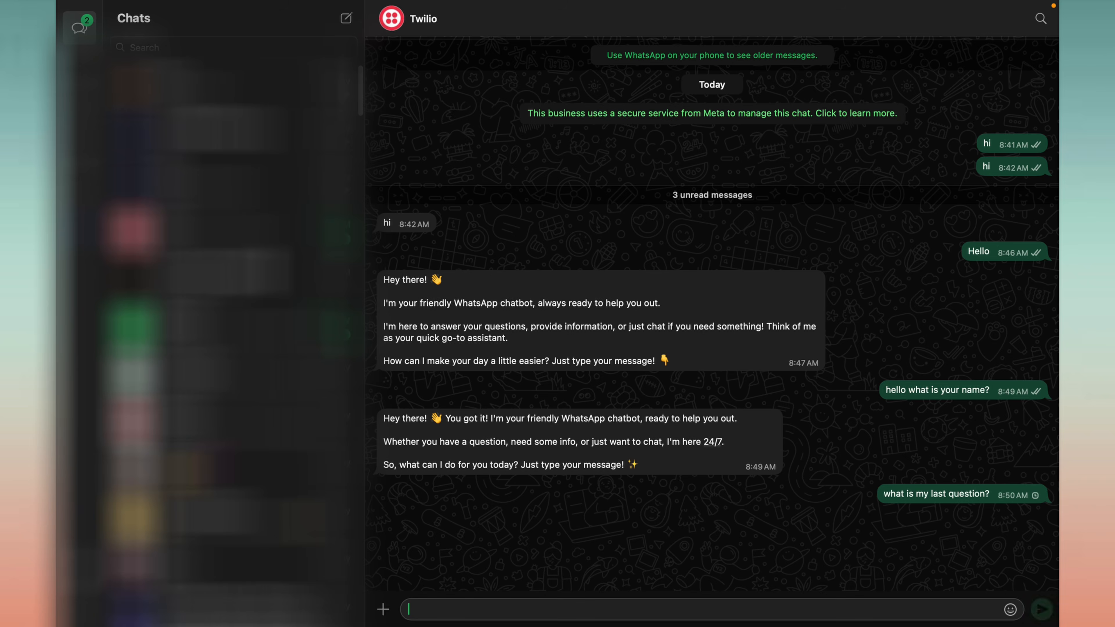
key(ctrl+Right)
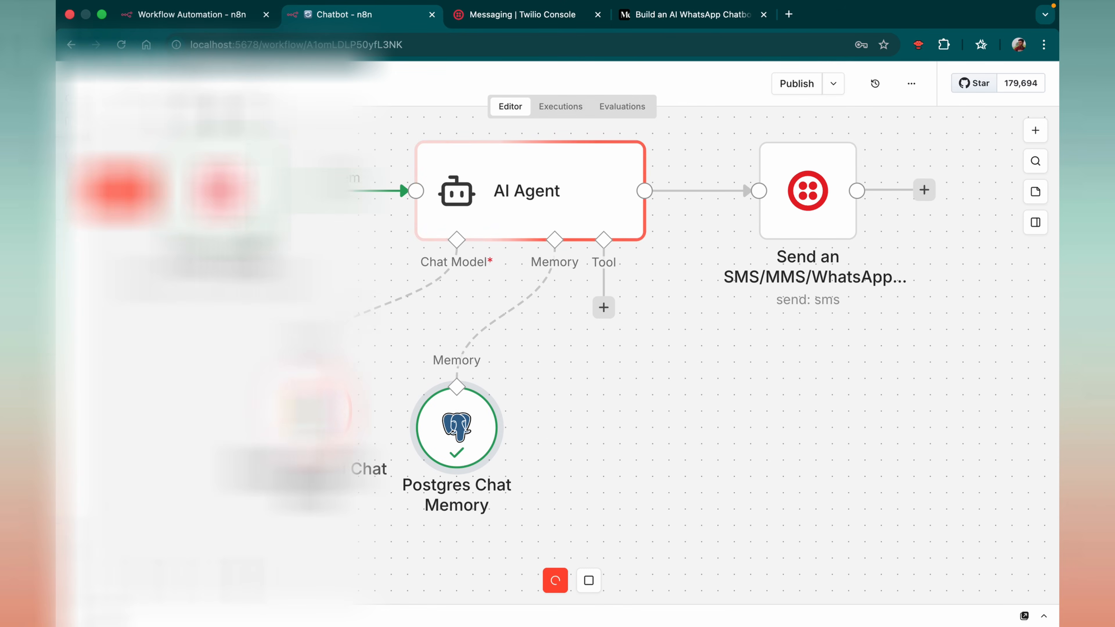
Step: Read the chatbot's reply to the last question in the WhatsApp Twilio chat
key(ctrl+Left)
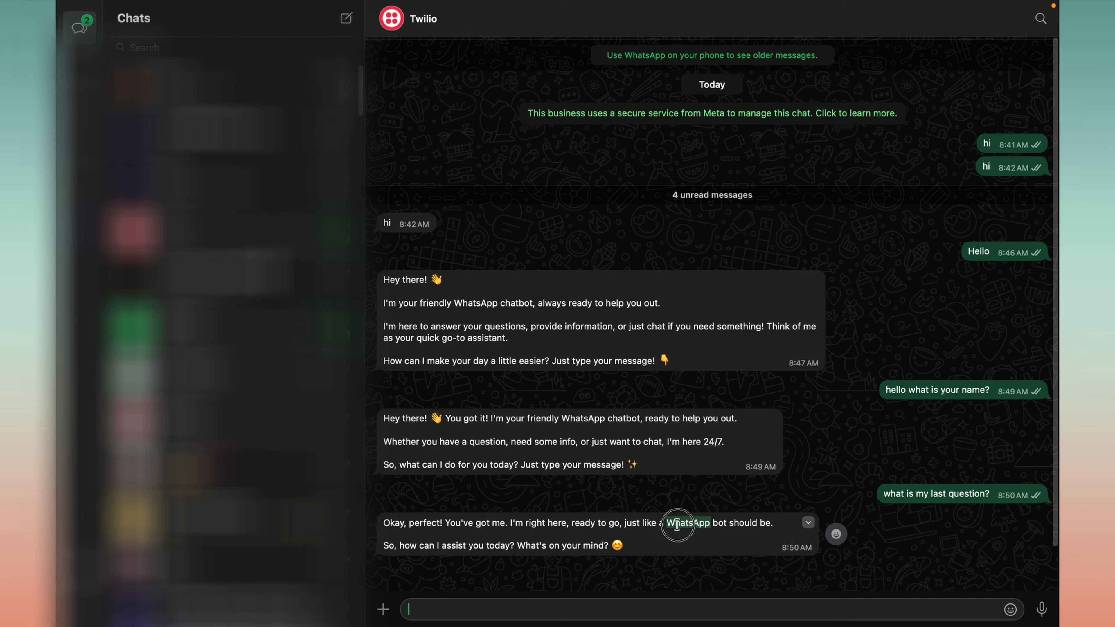
triple_click(677, 526)
double_click(489, 546)
triple_click(489, 546)
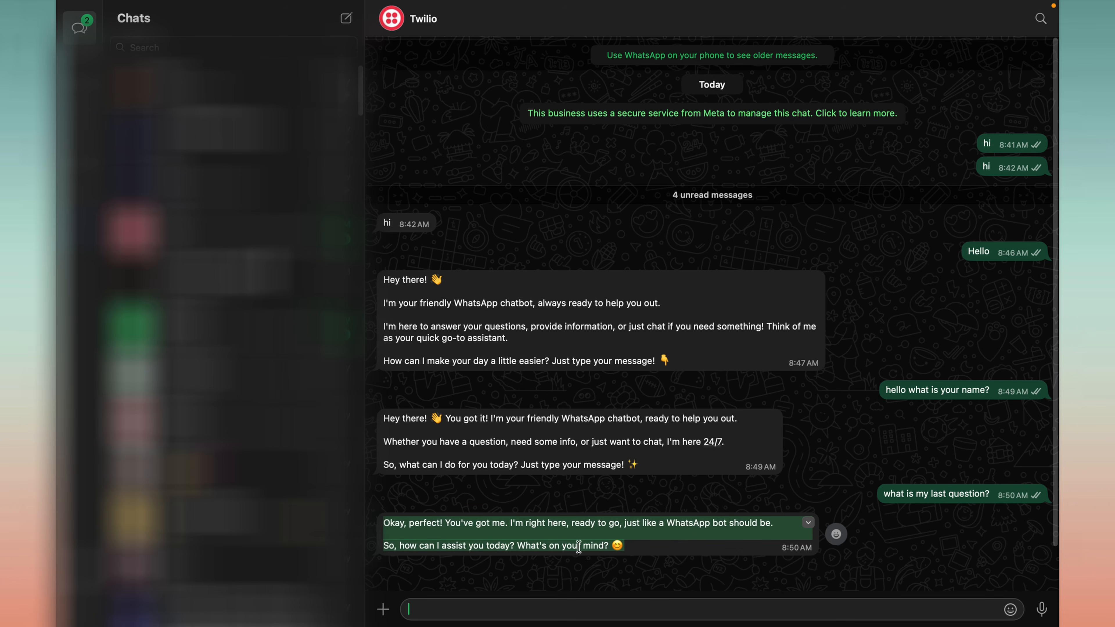
click(646, 546)
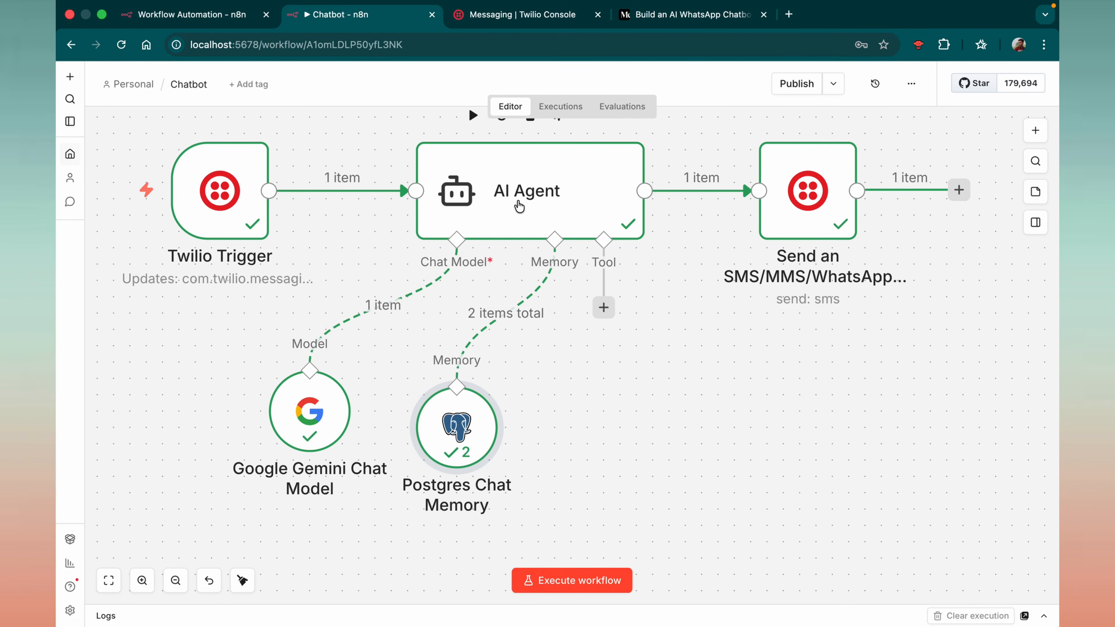
Step: Open the AI Agent in n8n, review its user message prompt, and close the node
double_click(518, 204)
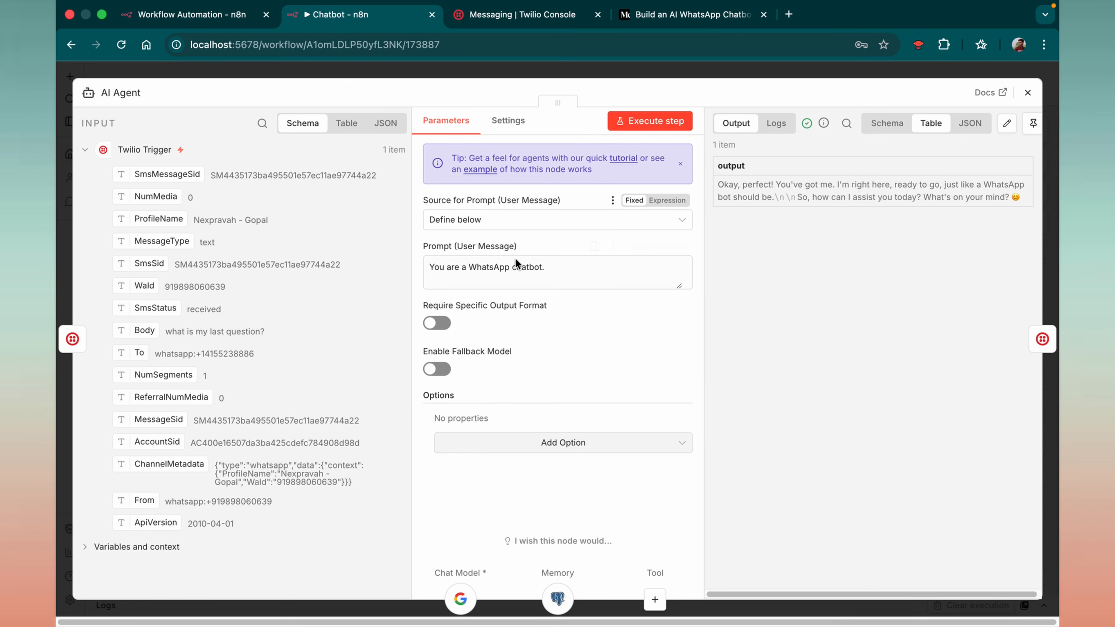
triple_click(442, 267)
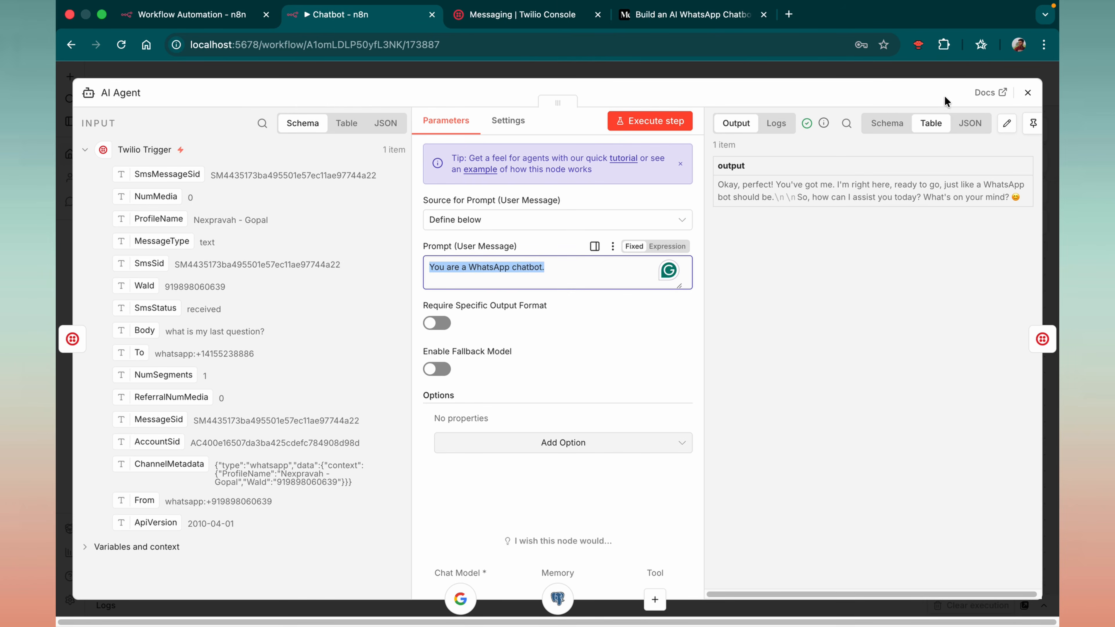
click(1028, 92)
Step: Compare the last question sent in WhatsApp with the chatbot's answer, then return to n8n
key(ctrl+Left)
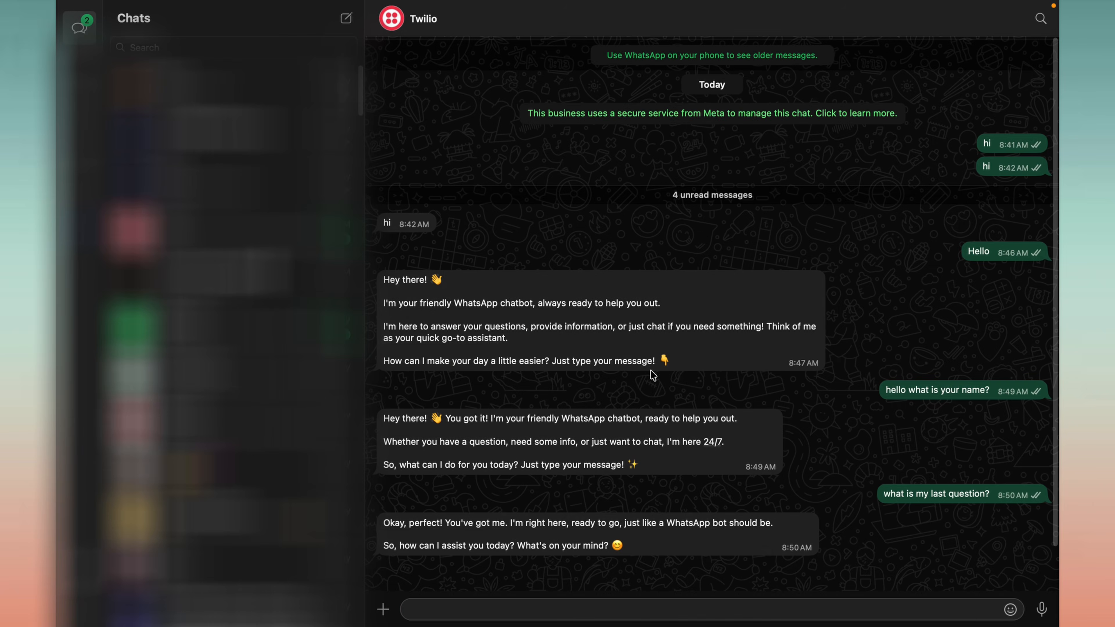
drag(884, 496, 977, 491)
click(481, 530)
triple_click(481, 531)
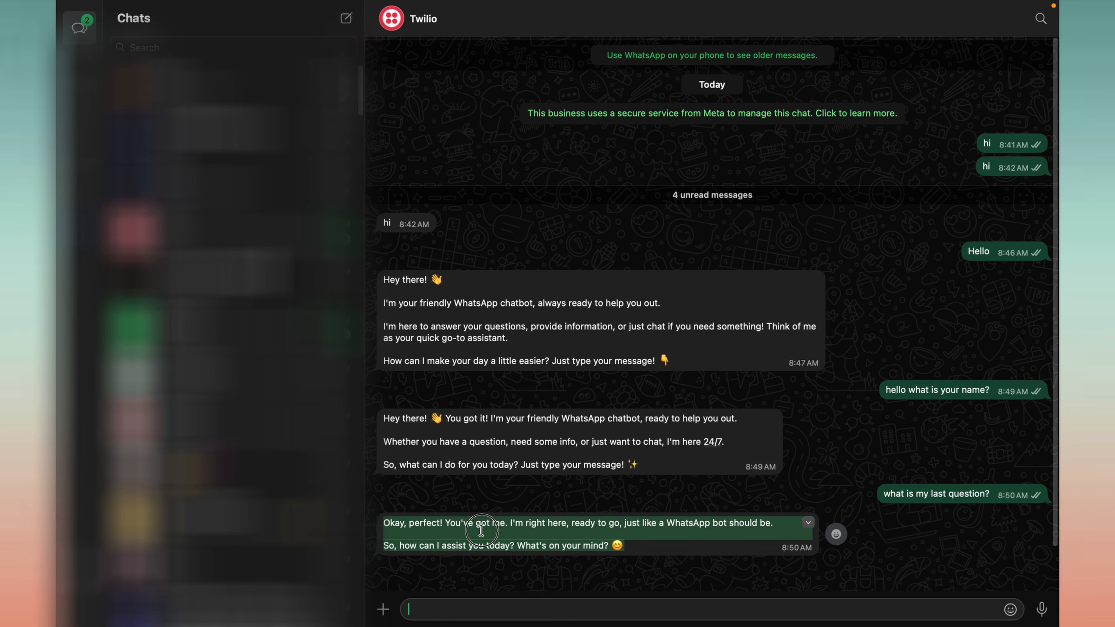
key(ctrl+Right)
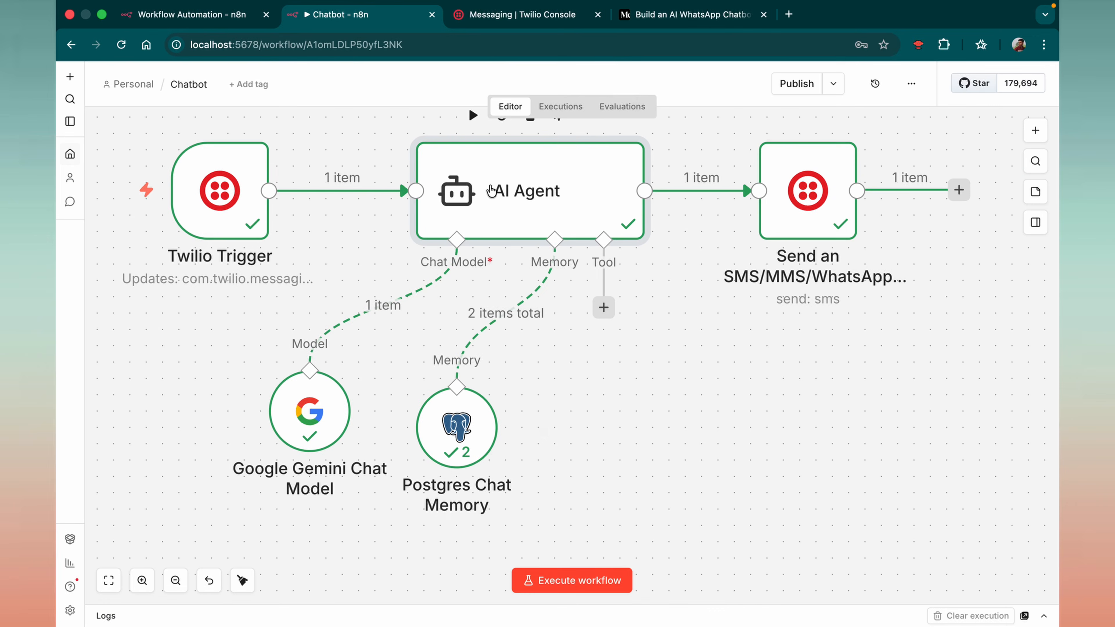
Step: Reopen the AI Agent to check its prompt against the incoming Twilio message data, then close it
double_click(491, 190)
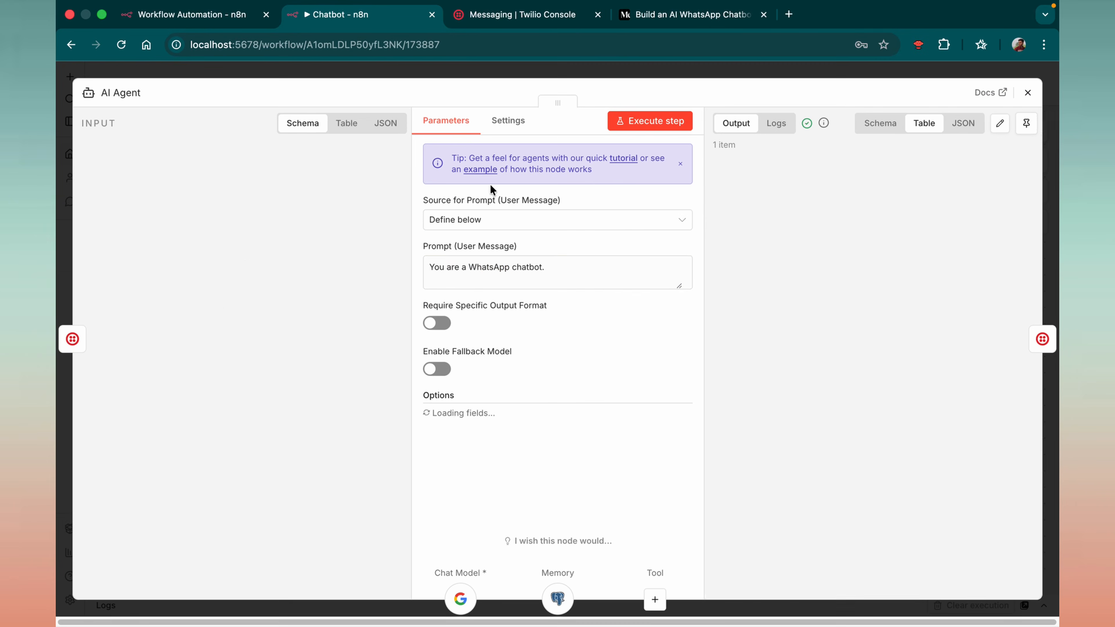
triple_click(534, 267)
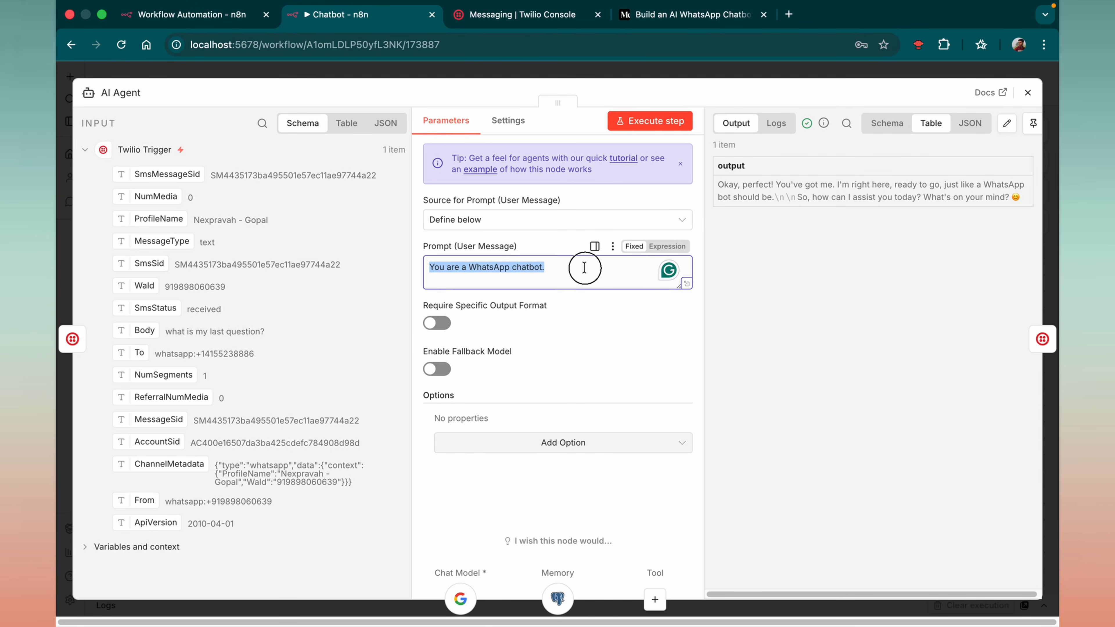
click(594, 267)
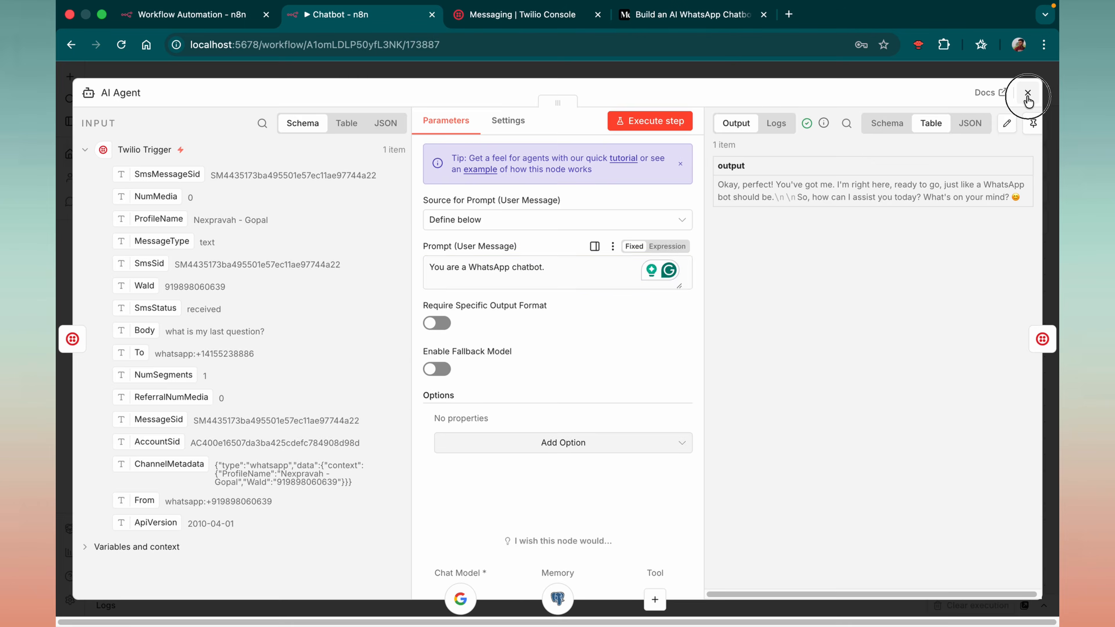
click(1027, 93)
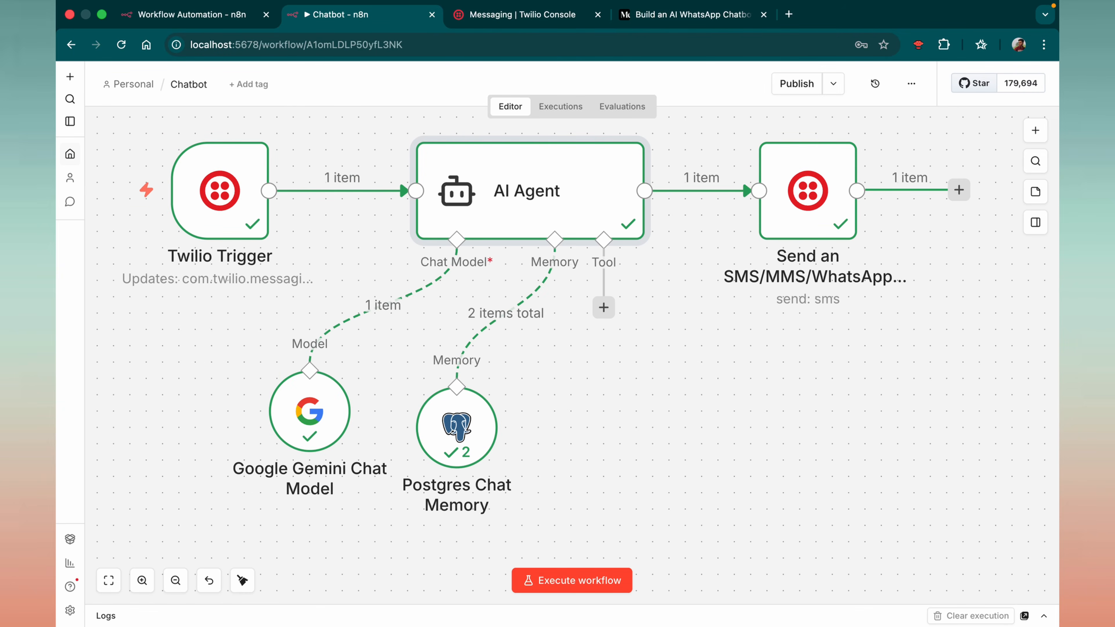
Step: Switch to WhatsApp and view the attachment types that can be sent in the Twilio chat
key(super+Tab)
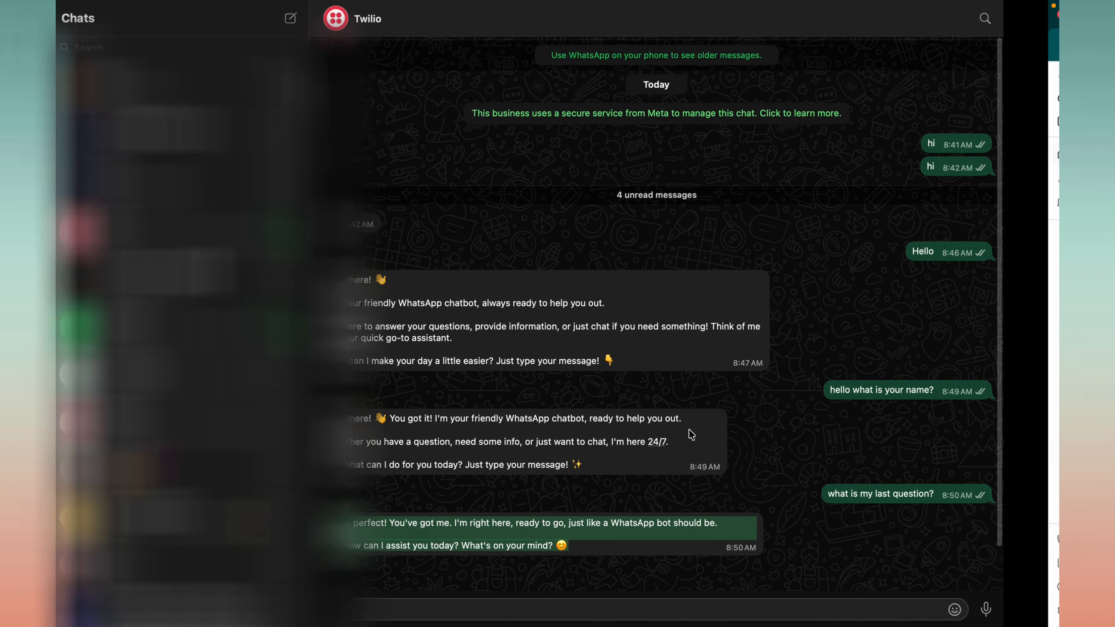
click(377, 612)
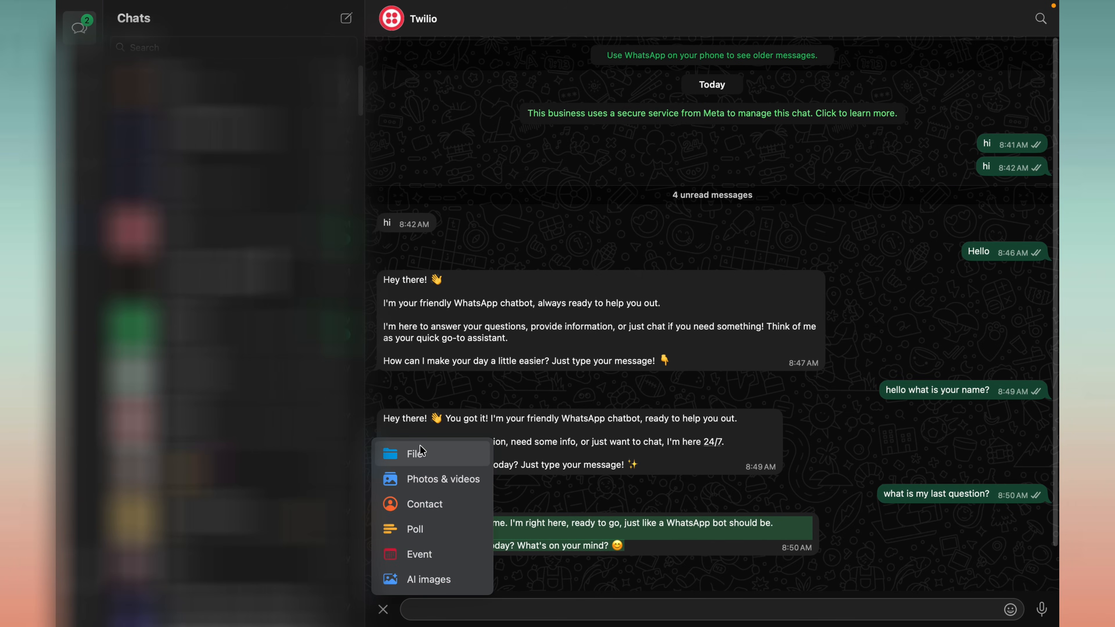
click(582, 505)
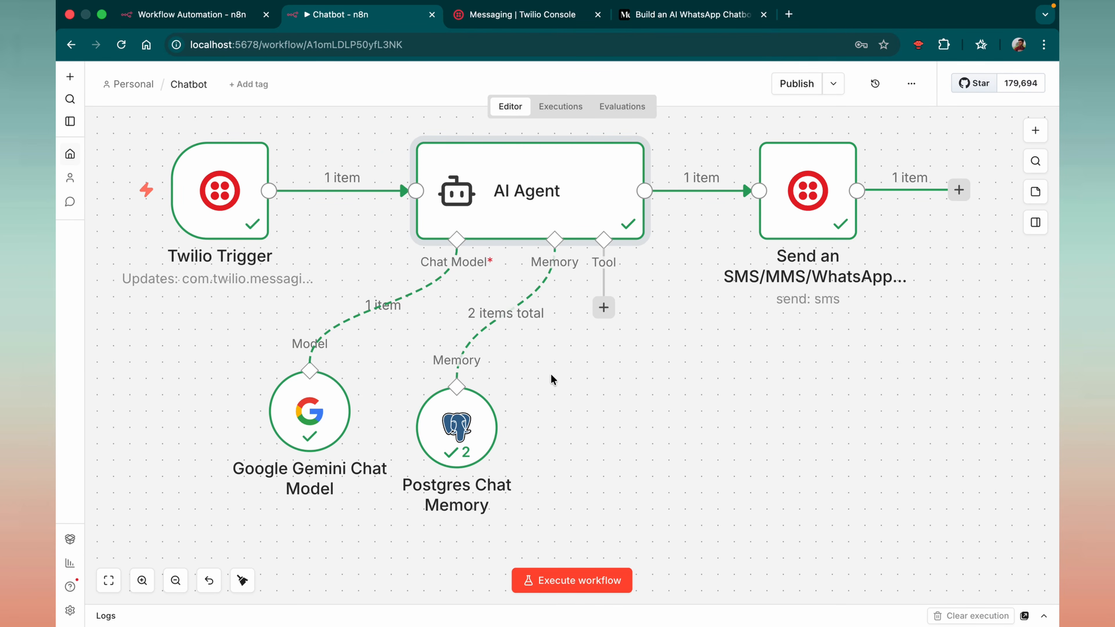
Step: Move the Postgres Chat Memory and Google Gemini Chat Model nodes directly beneath their AI Agent connectors
mouse_move(485, 427)
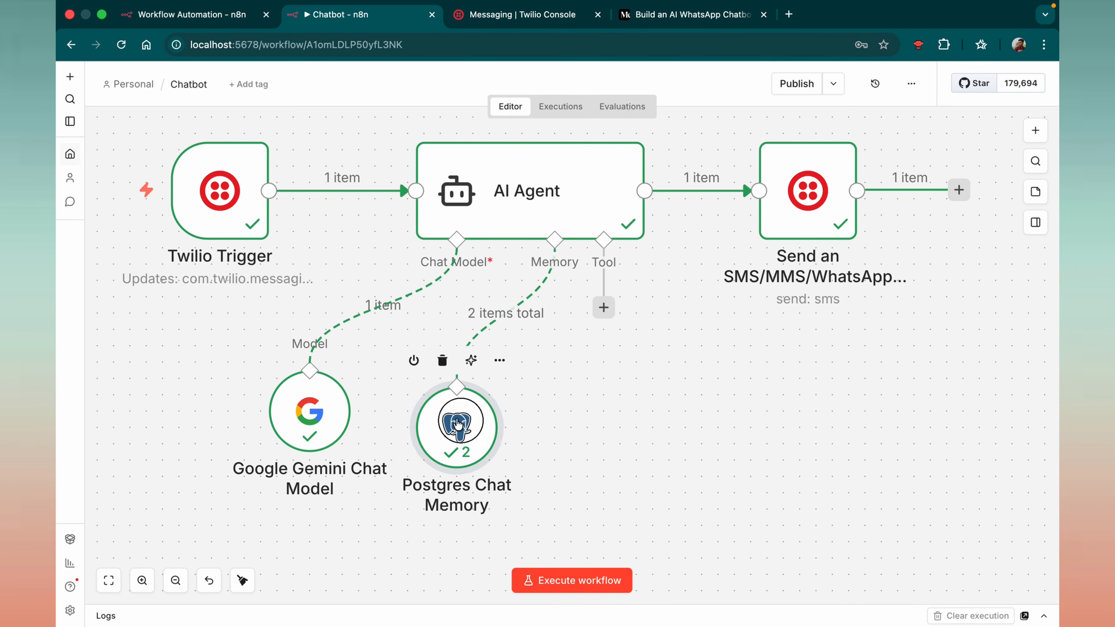
drag(452, 428, 583, 445)
drag(309, 411, 424, 443)
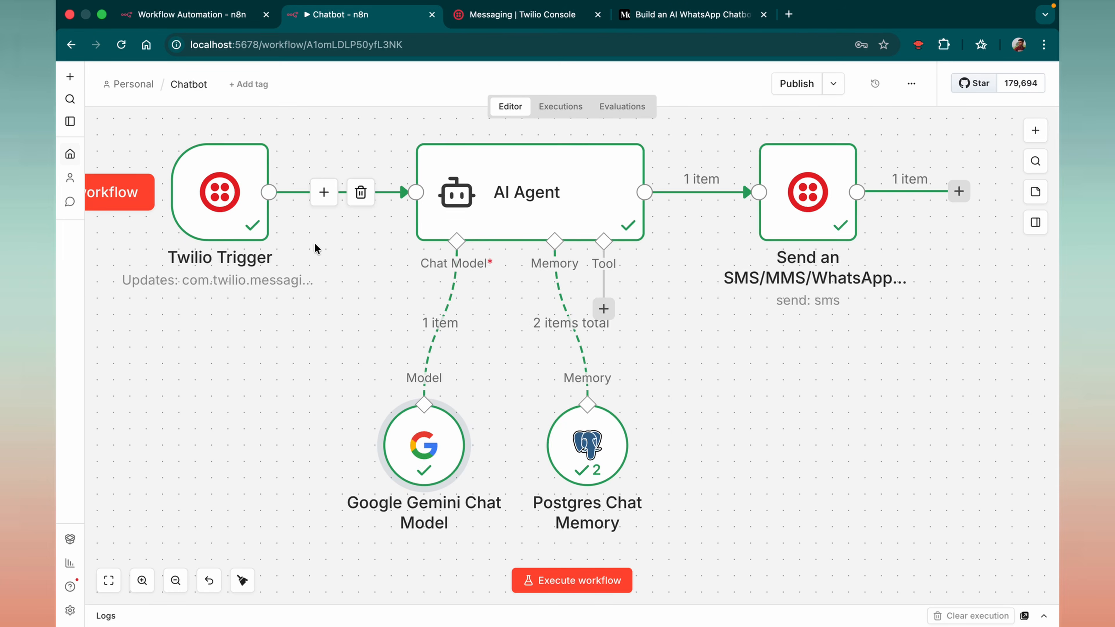
Step: Insert a Switch node between the Twilio Trigger and the AI Agent
scroll(316, 249, up, 3)
click(323, 287)
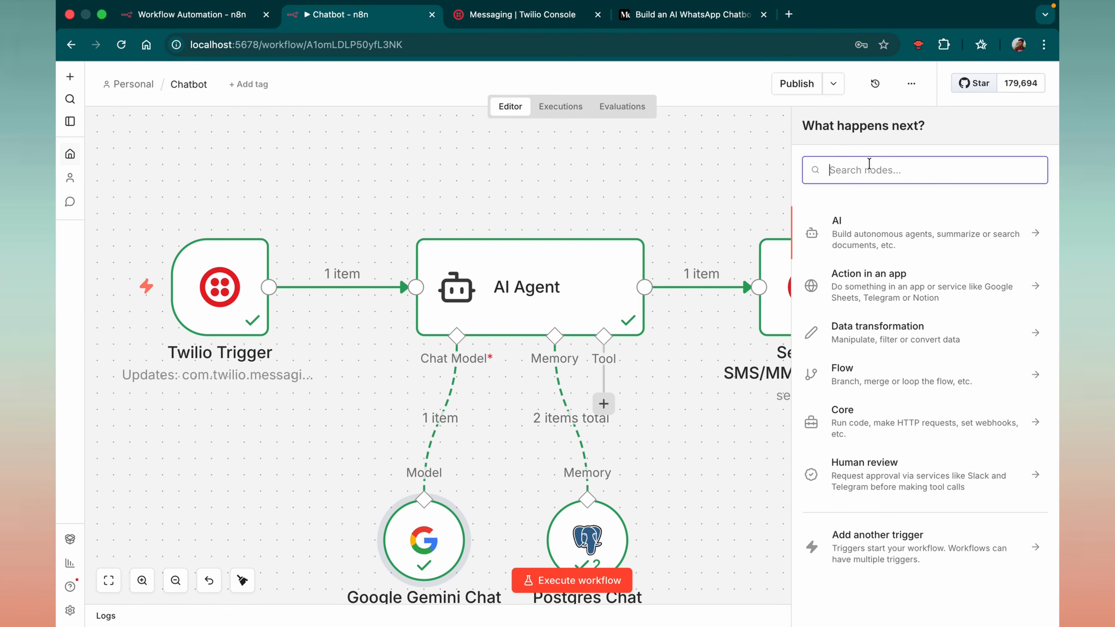
text(swi)
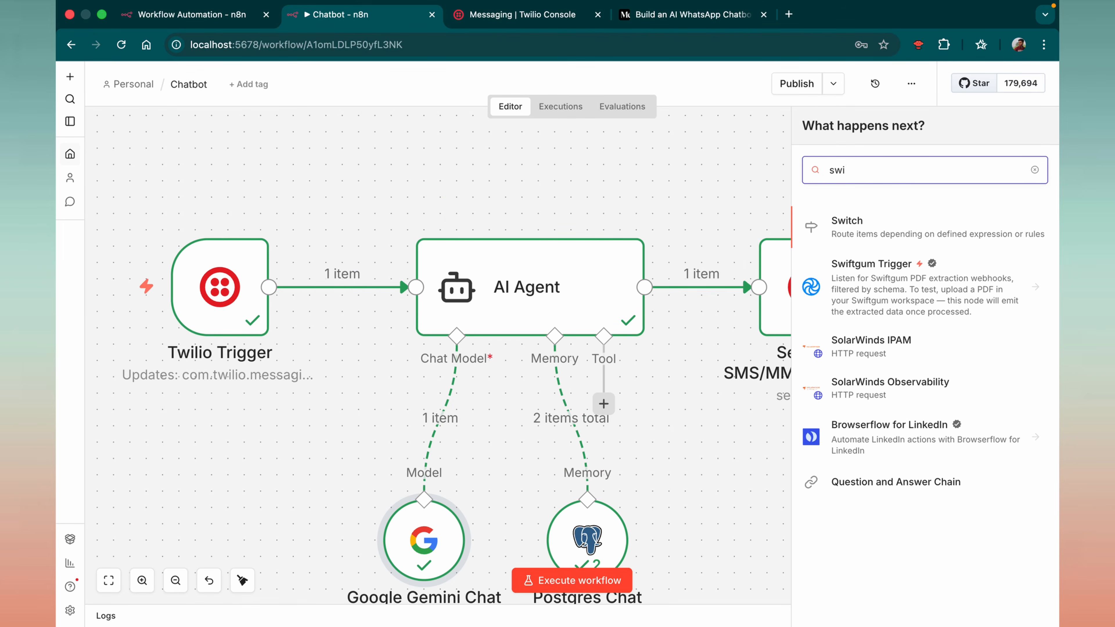
click(878, 223)
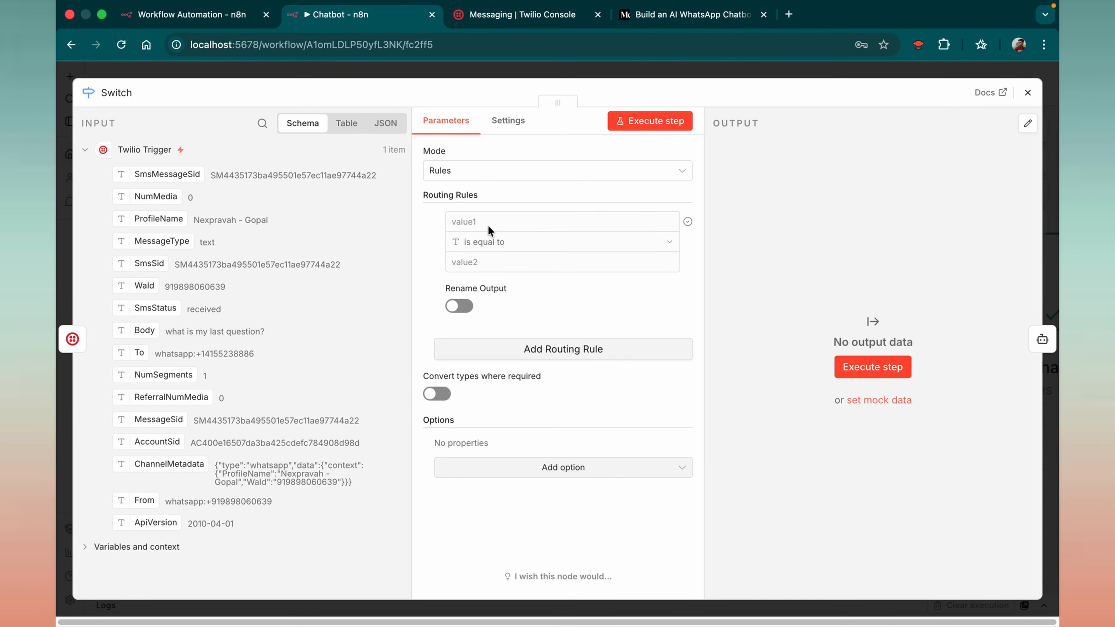
Step: Set the Switch node's first routing rule to MessageType is equal to text, and rename its output text
click(481, 221)
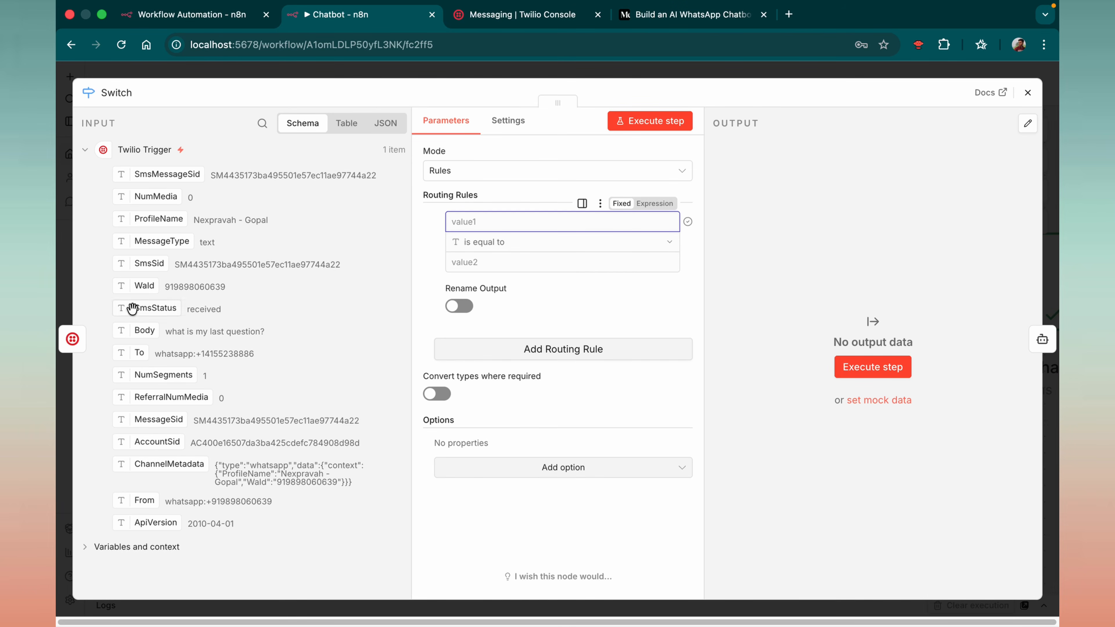
drag(139, 245, 490, 222)
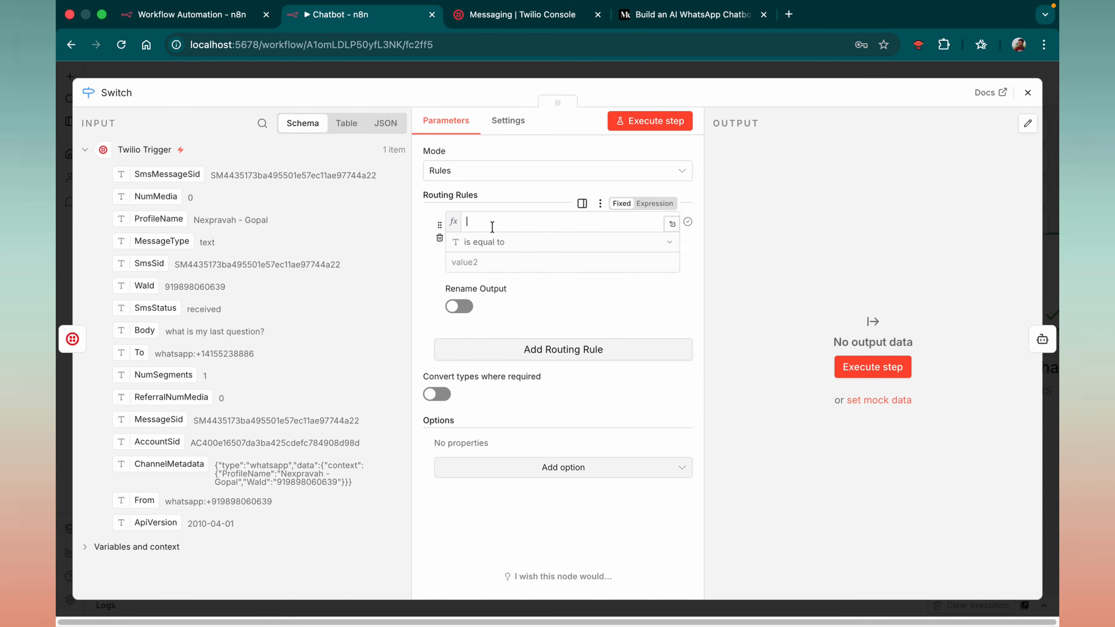
click(492, 263)
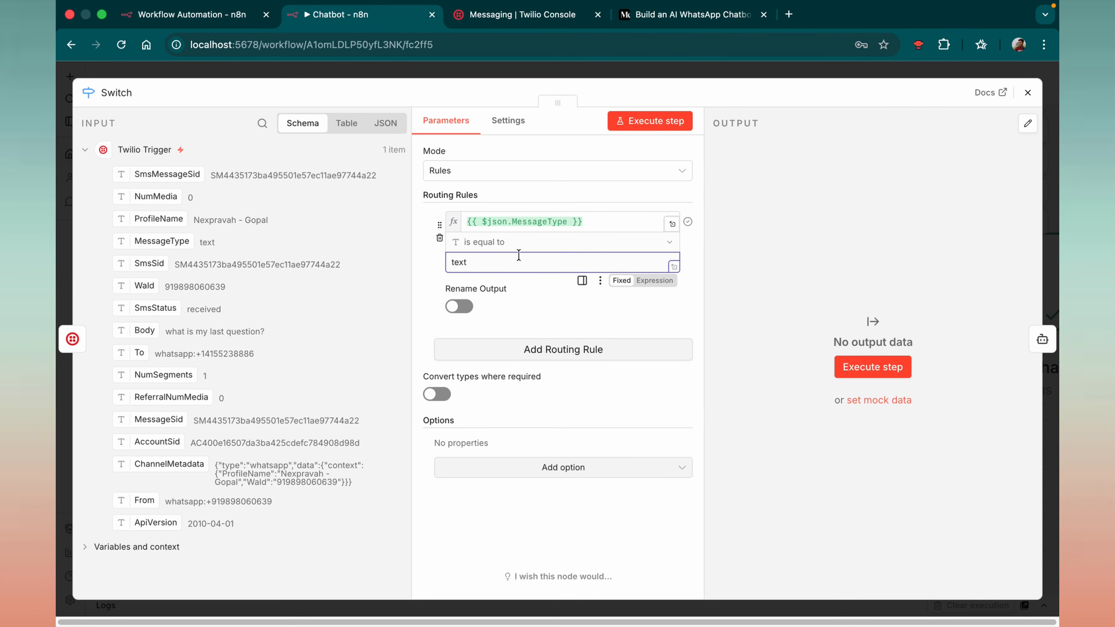
click(459, 306)
click(456, 357)
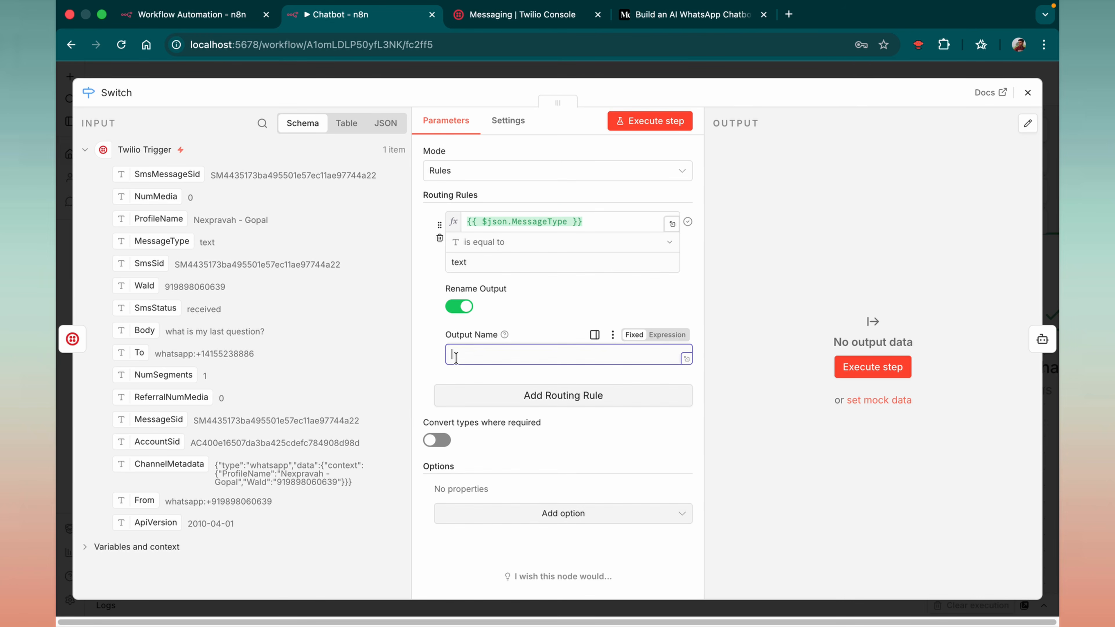
text(text)
Step: Add a second routing rule matching MessageType is equal to audio, and rename its output audio
click(562, 399)
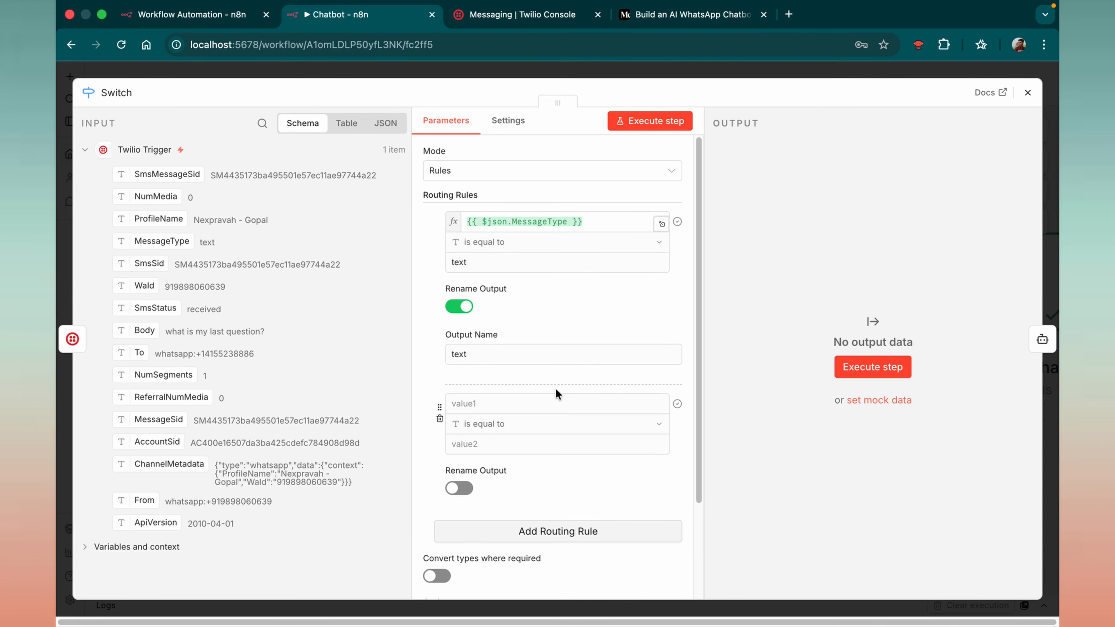
scroll(555, 393, down, 2)
click(481, 354)
drag(161, 241, 473, 348)
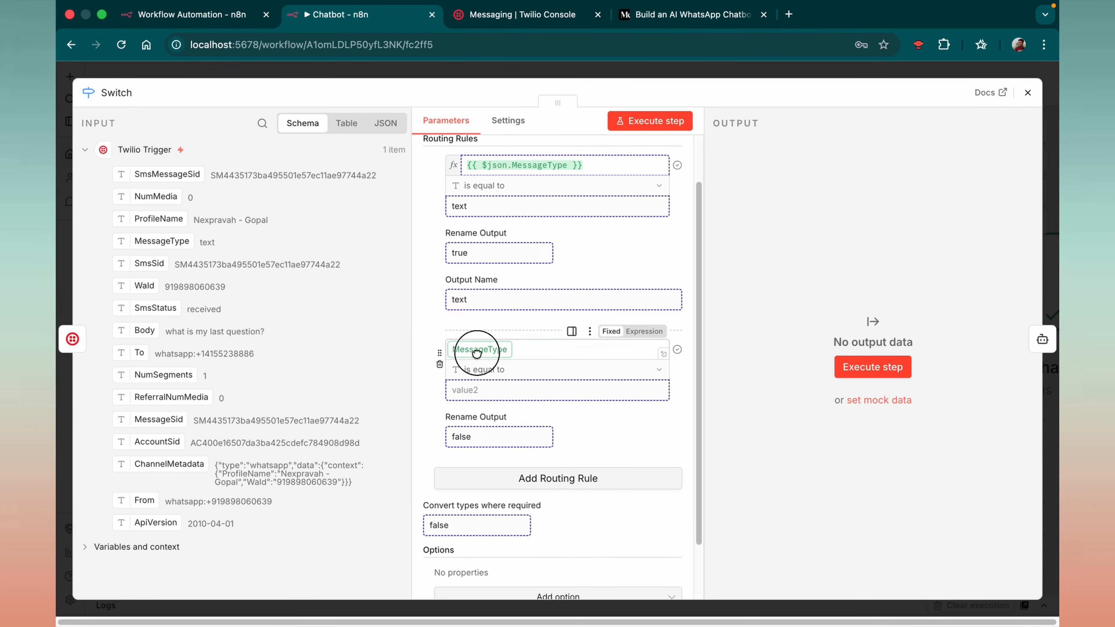
click(480, 386)
text(audio)
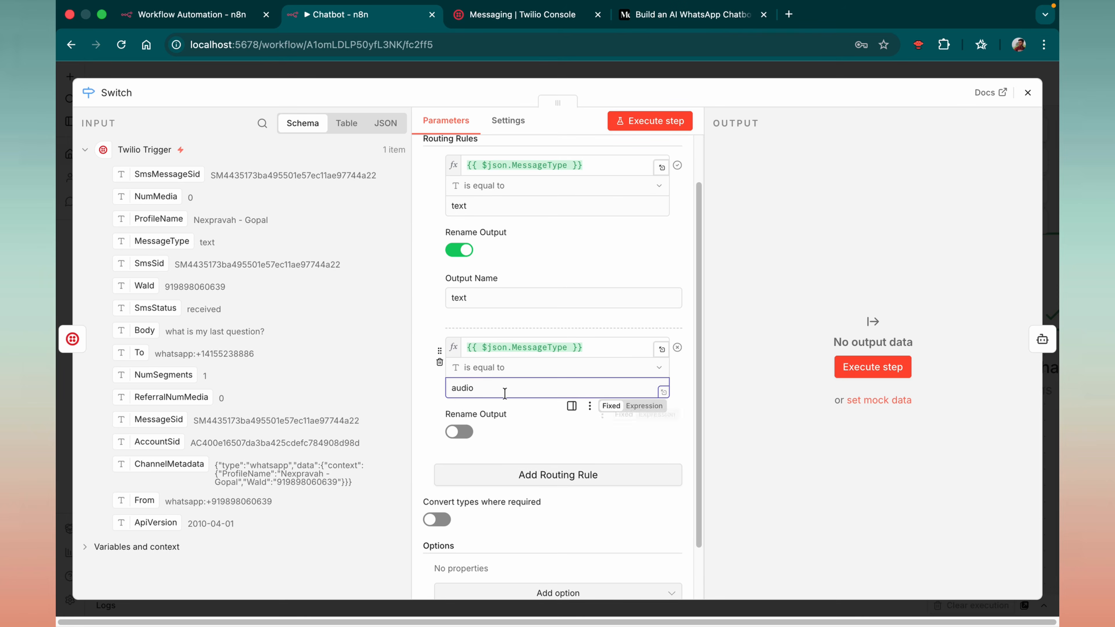
click(459, 431)
scroll(459, 397, down, 1)
click(460, 466)
text(audio)
Step: Add a third routing rule matching {{ $json.MessageType }} is equal to image, and rename its output image
click(527, 509)
scroll(520, 428, down, 5)
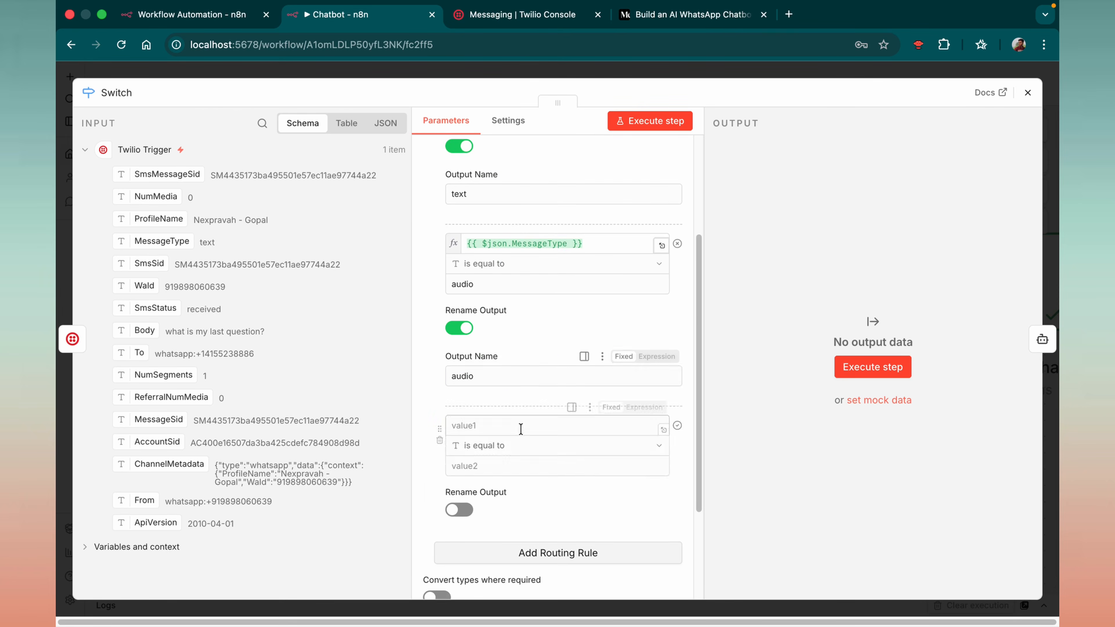
click(495, 285)
text({{ $json.MessageType }})
click(495, 325)
text(image)
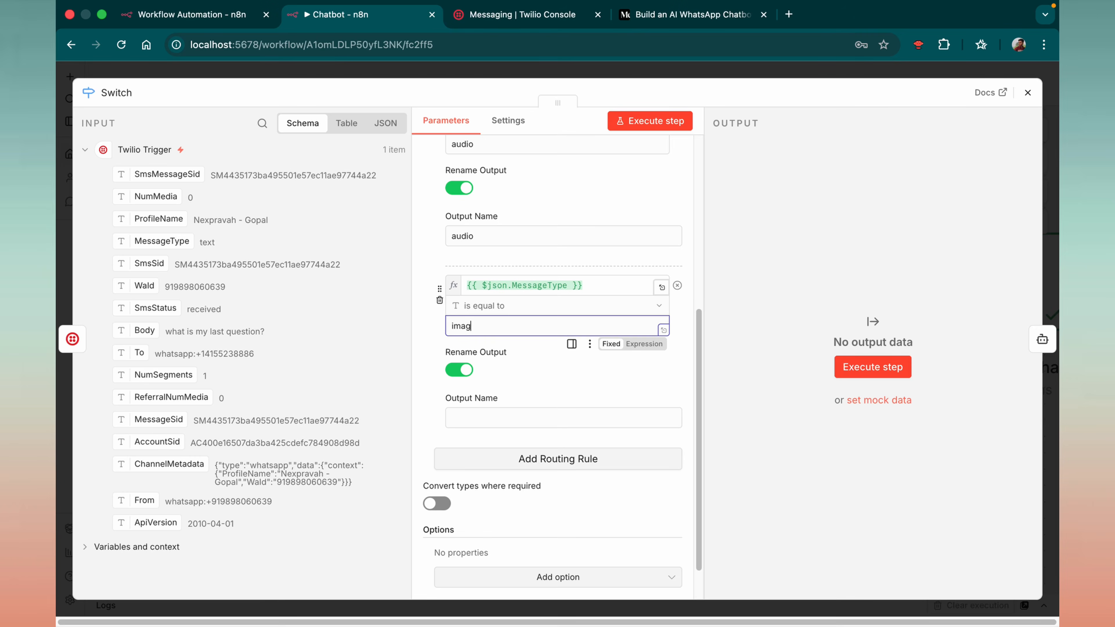
text(e)
click(563, 417)
text(image)
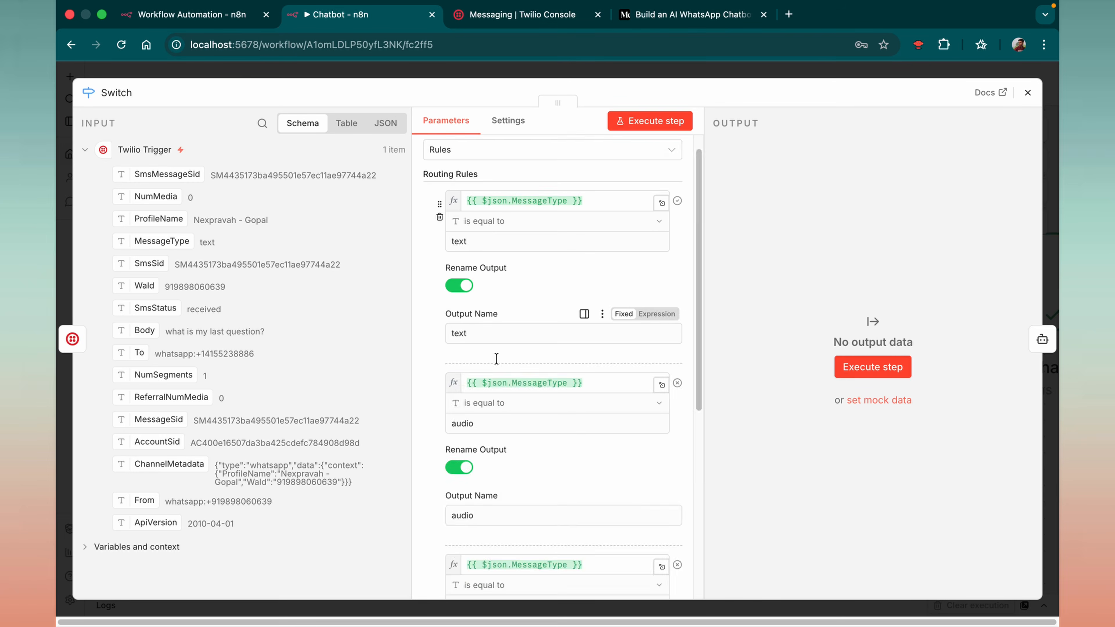
Step: Add a fourth routing rule matching MessageType is equal to video, and rename its output video
scroll(497, 359, down, 7)
click(557, 408)
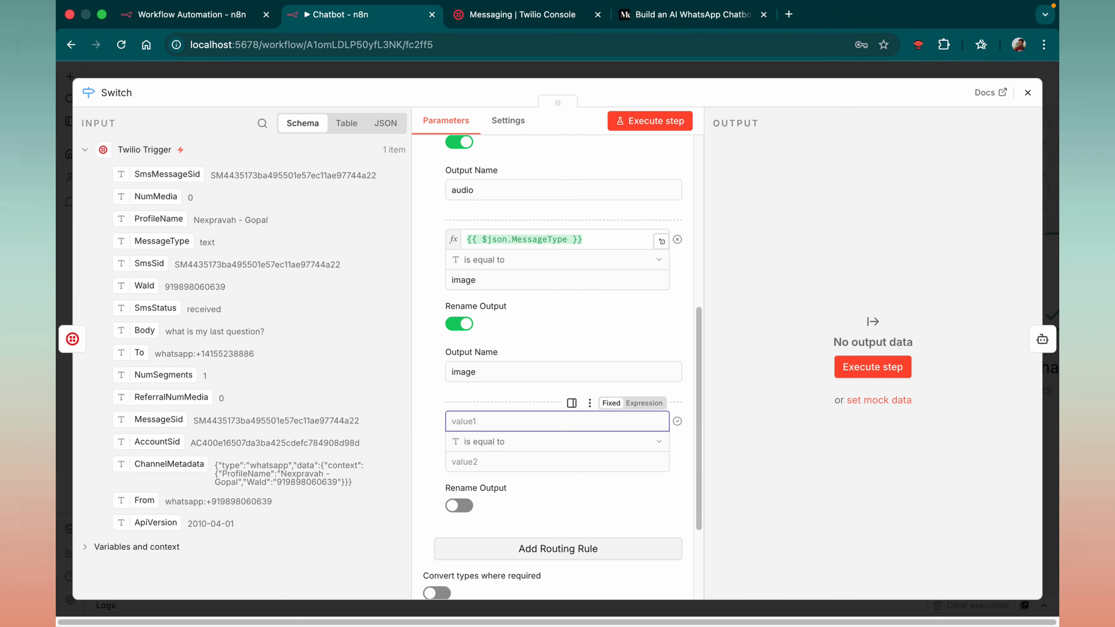
drag(161, 241, 485, 424)
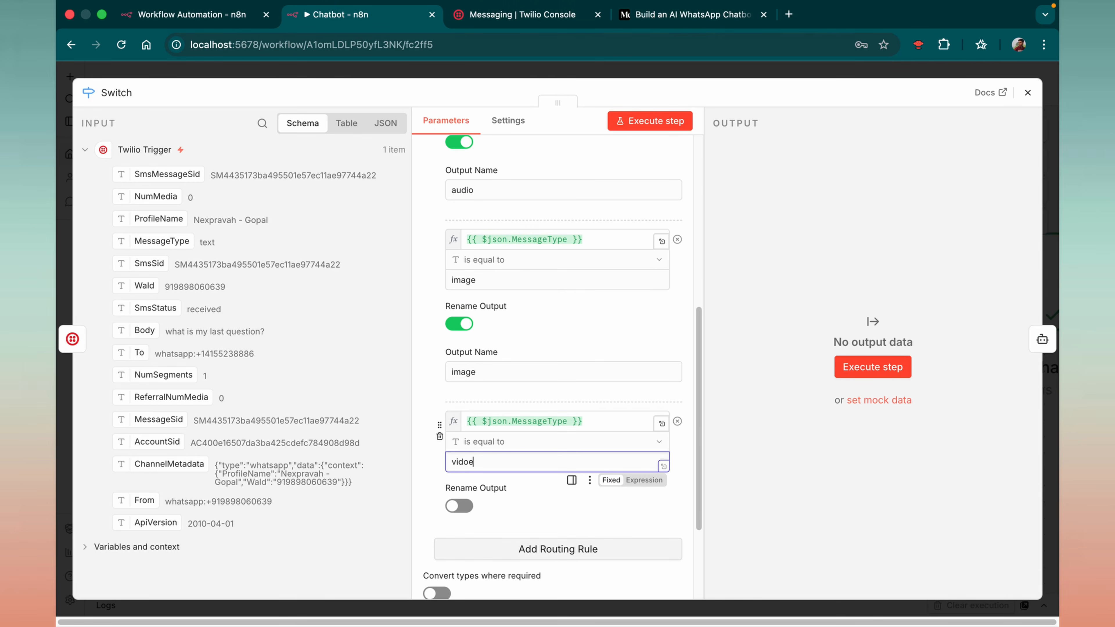
scroll(474, 464, down, 3)
click(458, 370)
click(487, 418)
text(video)
Step: Add a fifth routing rule with only the {{ $json.MessageType }} expression as its first value
scroll(505, 453, down, 1)
click(502, 413)
scroll(481, 389, down, 3)
click(483, 285)
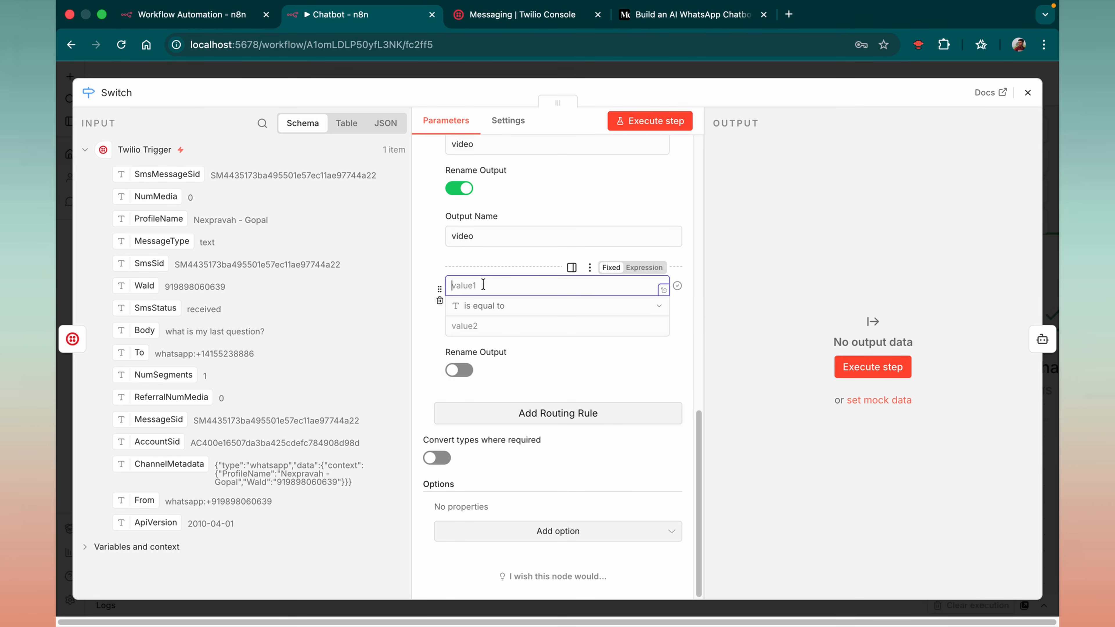
click(483, 283)
text(document)
key(super+a)
click(476, 326)
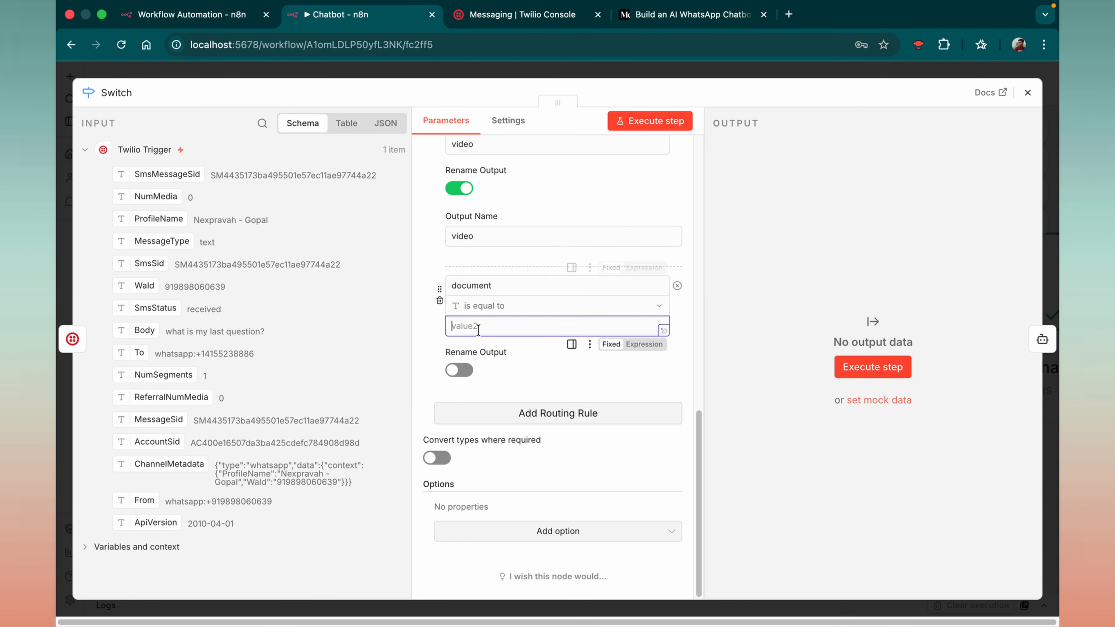
double_click(469, 287)
drag(160, 241, 508, 293)
click(511, 286)
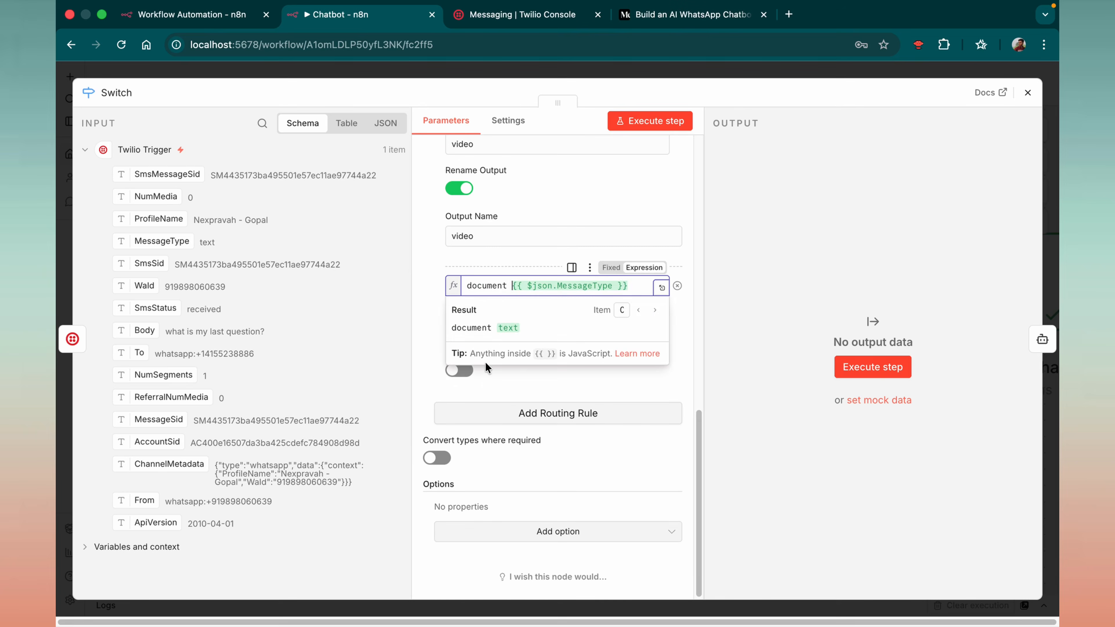
key(BackSpace)
key(BackSpace)
key(BackSpace)
key(BackSpace)
key(BackSpace)
key(BackSpace)
key(BackSpace)
key(BackSpace)
key(BackSpace)
click(490, 369)
Step: Set the fifth rule's comparison value to document and rename its output document
click(484, 330)
text(document)
click(459, 370)
click(488, 419)
text(document)
scroll(544, 417, down, 1)
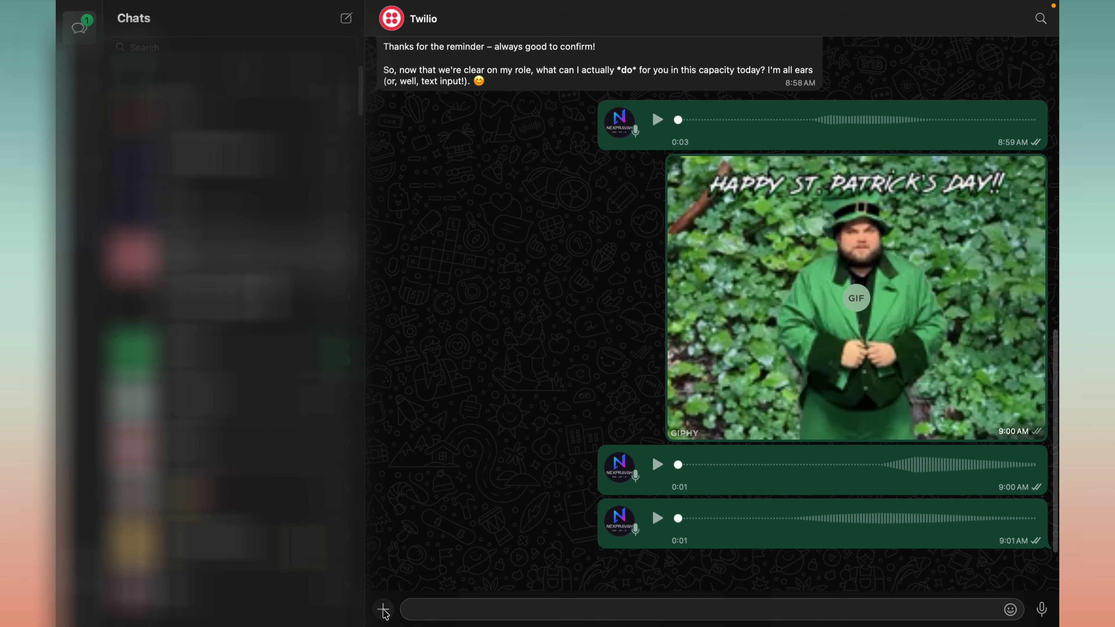
Step: Send the lion PNG image from the Downloads folder to the Twilio chat in WhatsApp
click(382, 610)
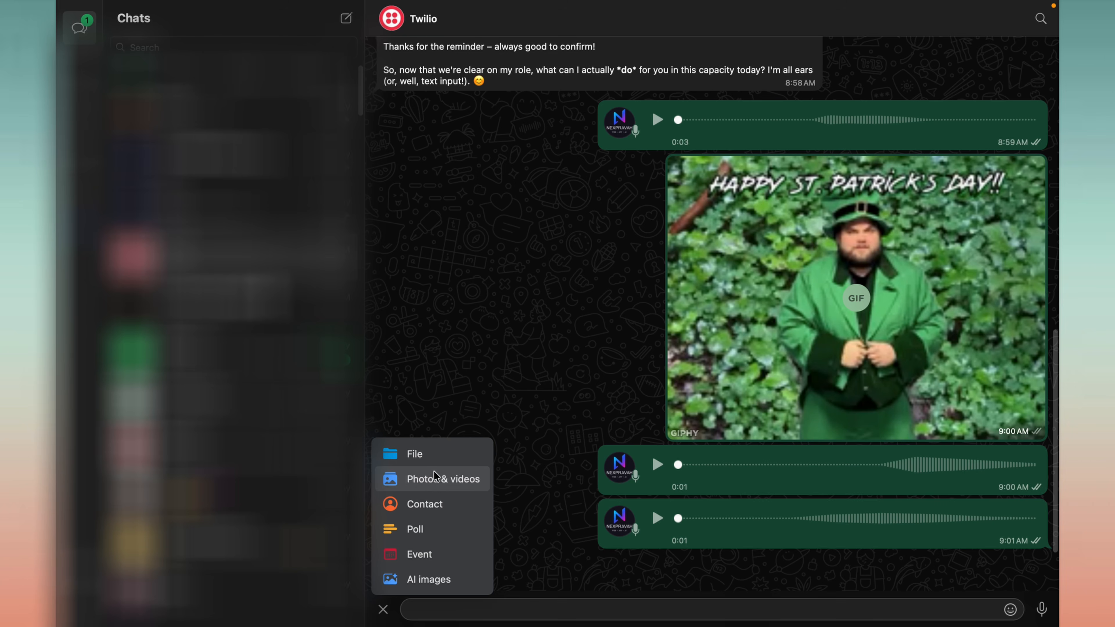
click(435, 481)
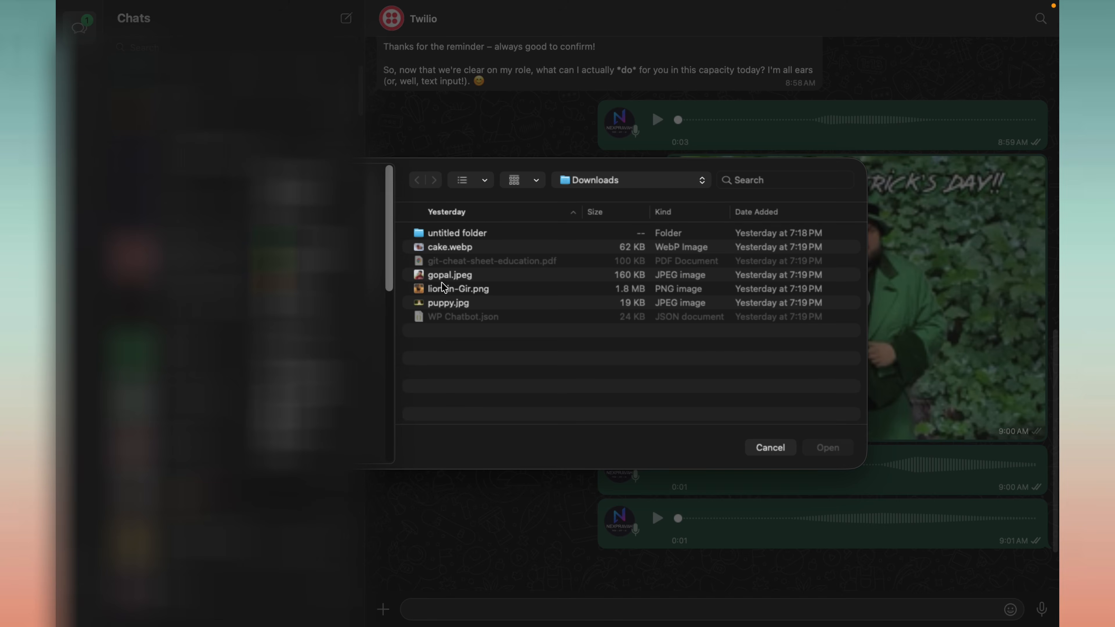
double_click(440, 288)
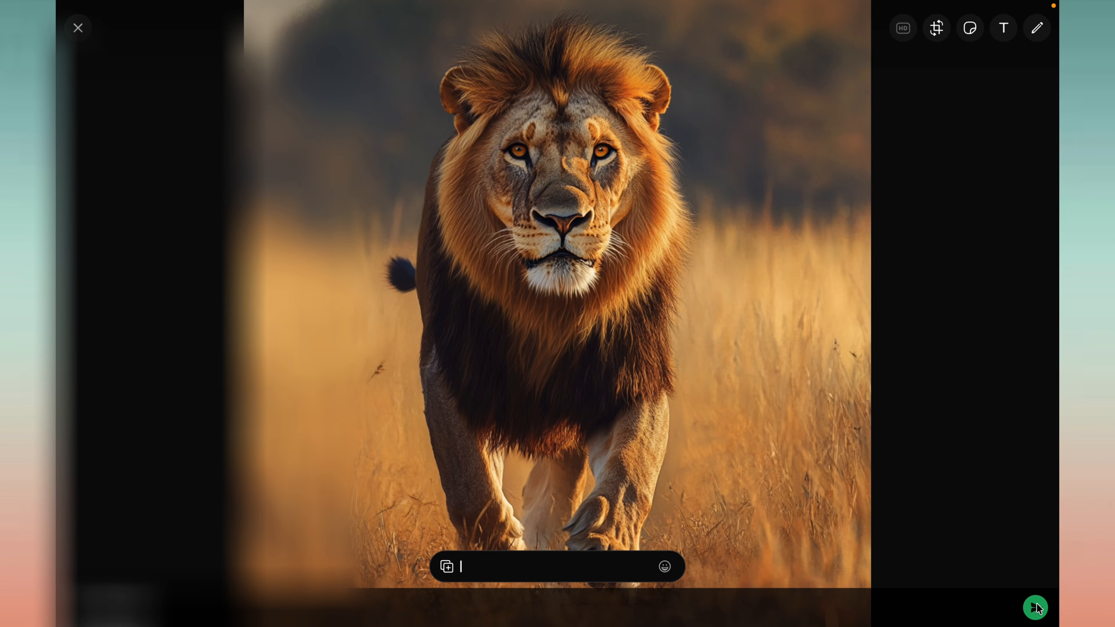
click(1033, 605)
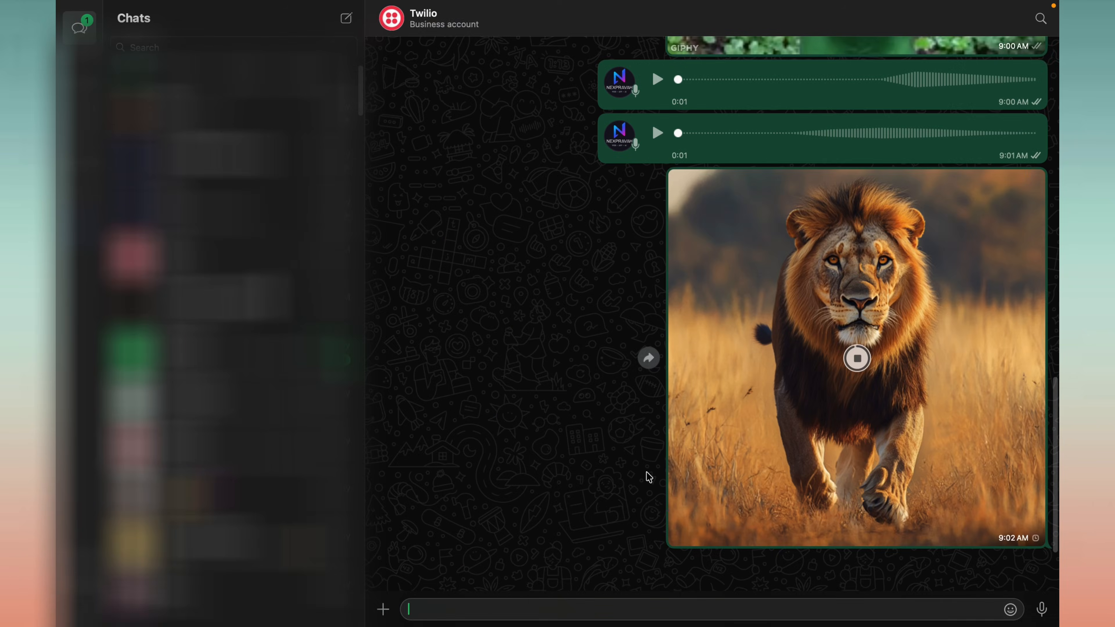
Step: Switch back to n8n and review the Switch node's received message data, five routing rules and image output, then close it
key(ctrl+Right)
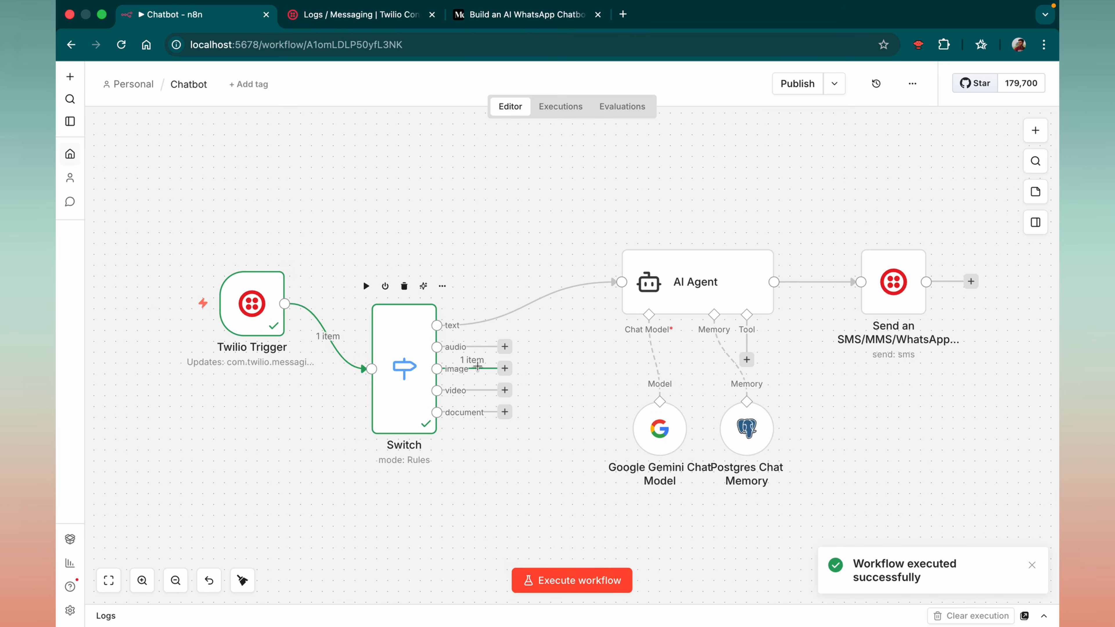
double_click(398, 379)
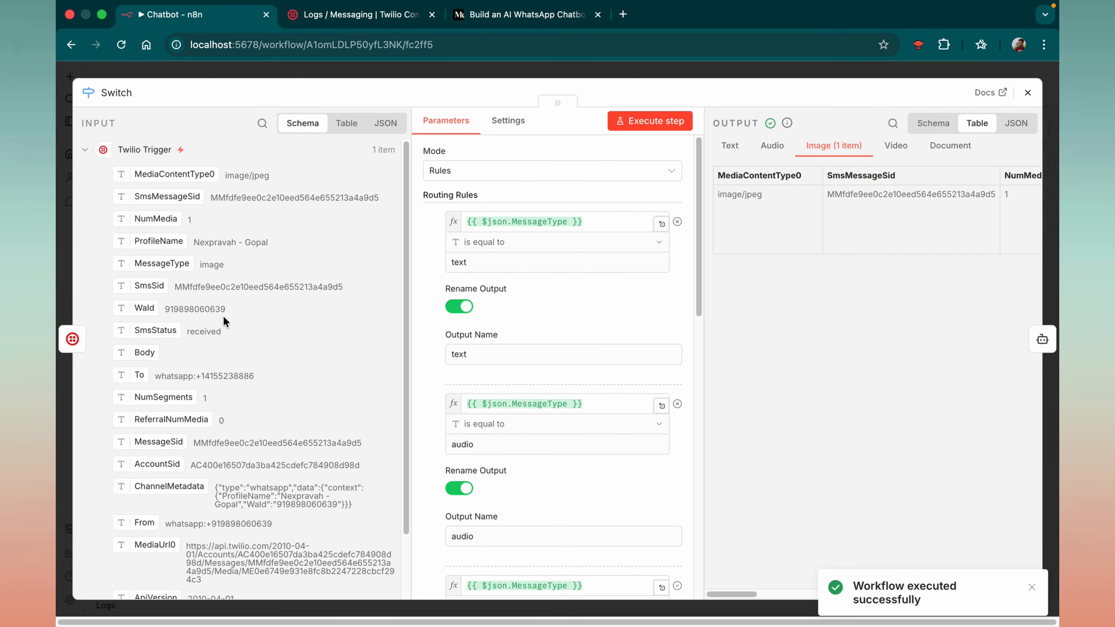
scroll(523, 402, down, 5)
scroll(511, 404, up, 5)
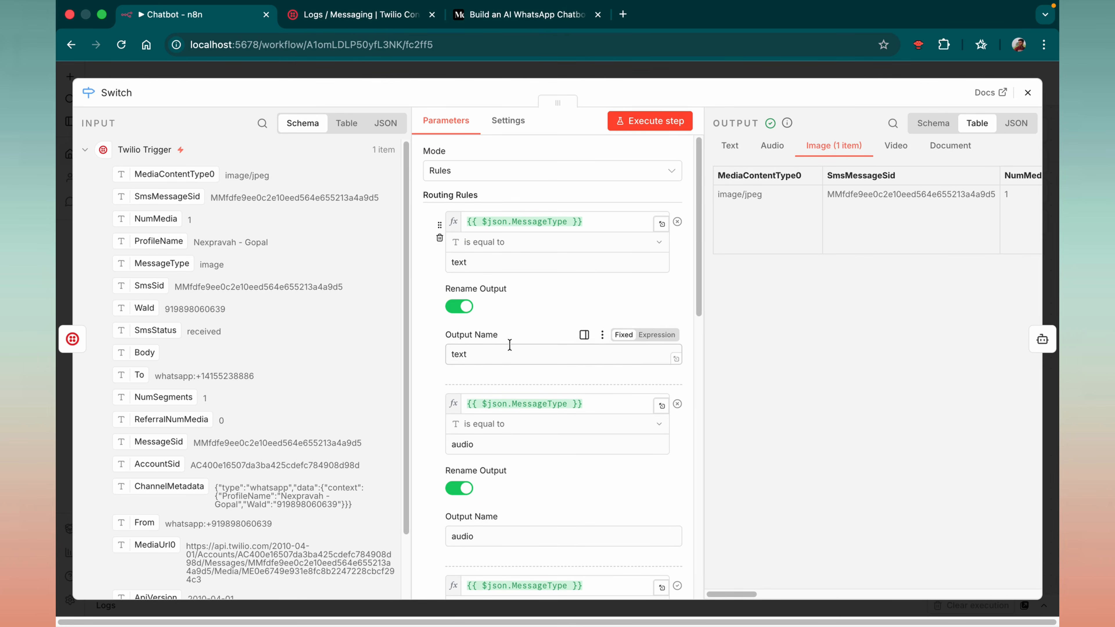
scroll(500, 353, down, 4)
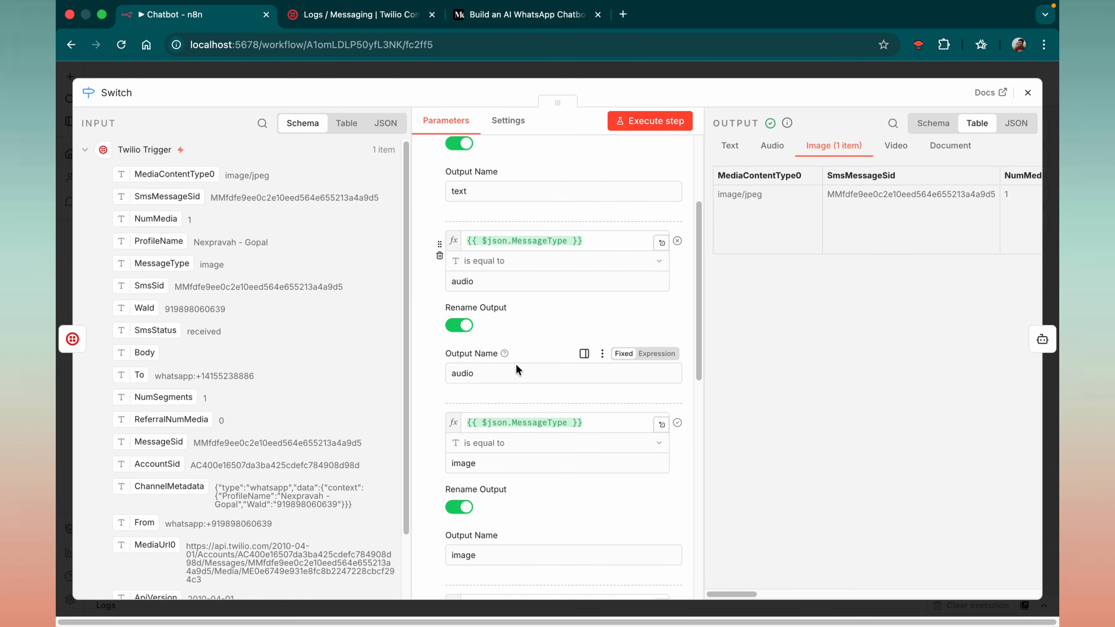
scroll(548, 400, down, 3)
scroll(512, 399, up, 5)
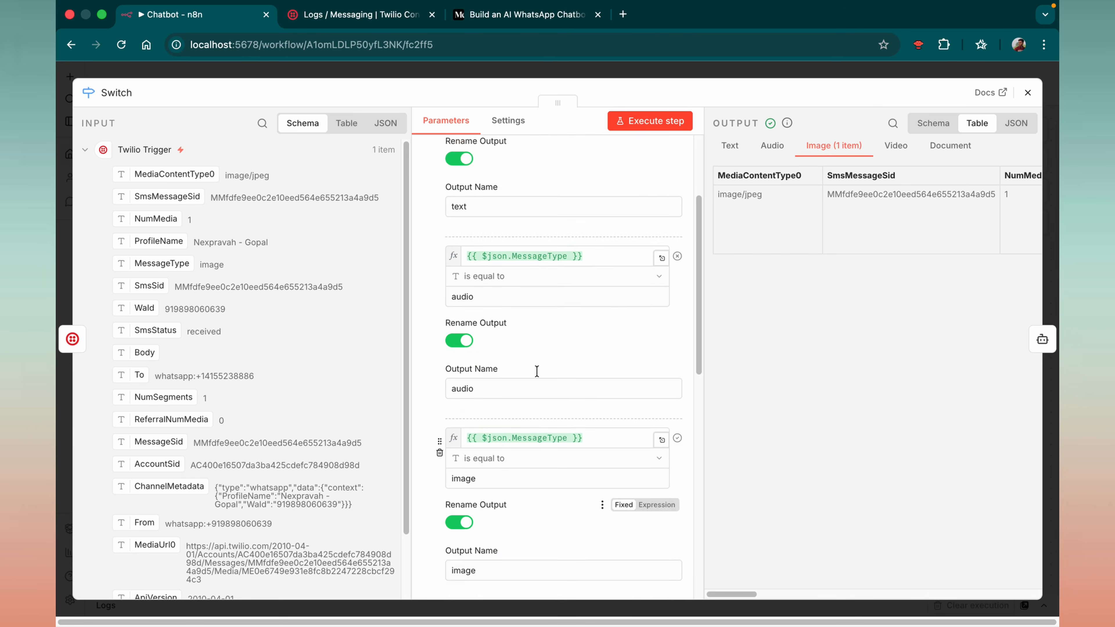
scroll(497, 269, up, 2)
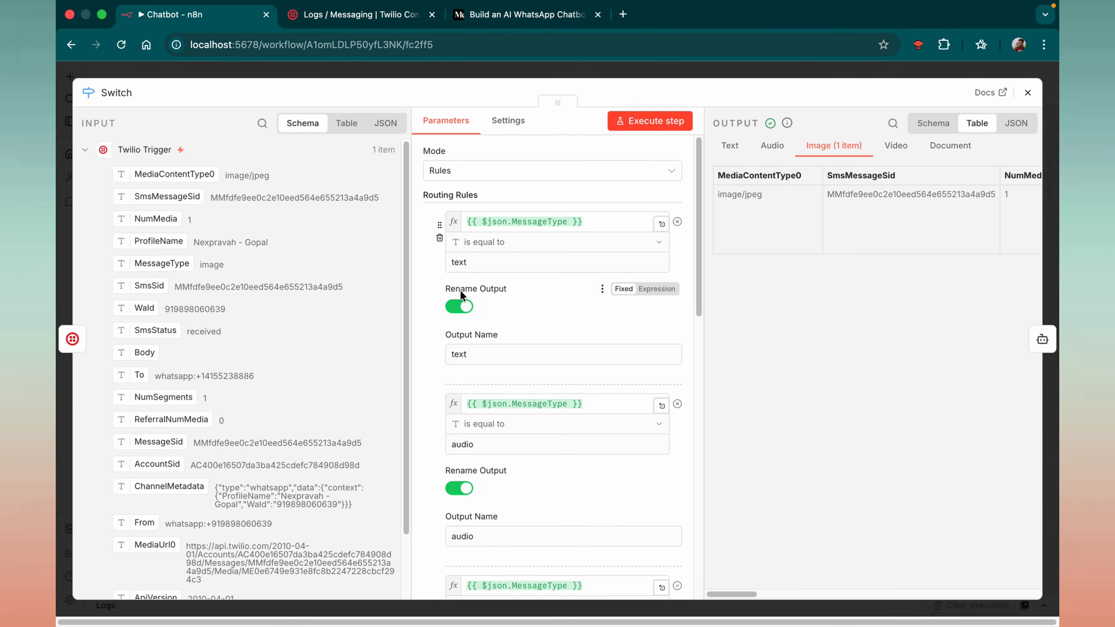
scroll(505, 351, down, 10)
scroll(507, 373, down, 4)
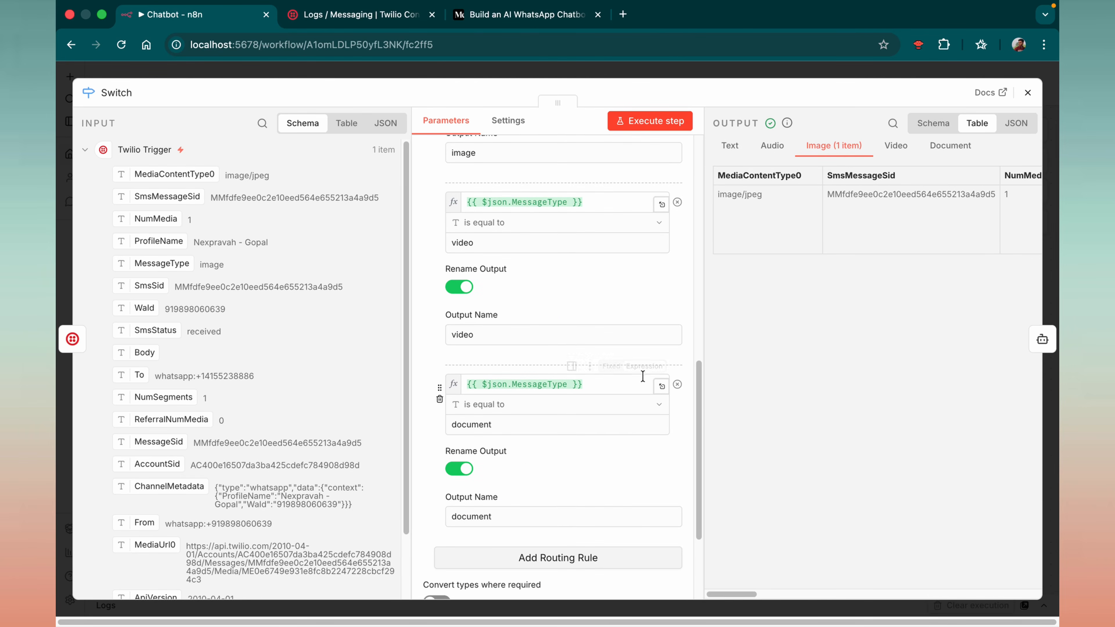
scroll(491, 334, up, 15)
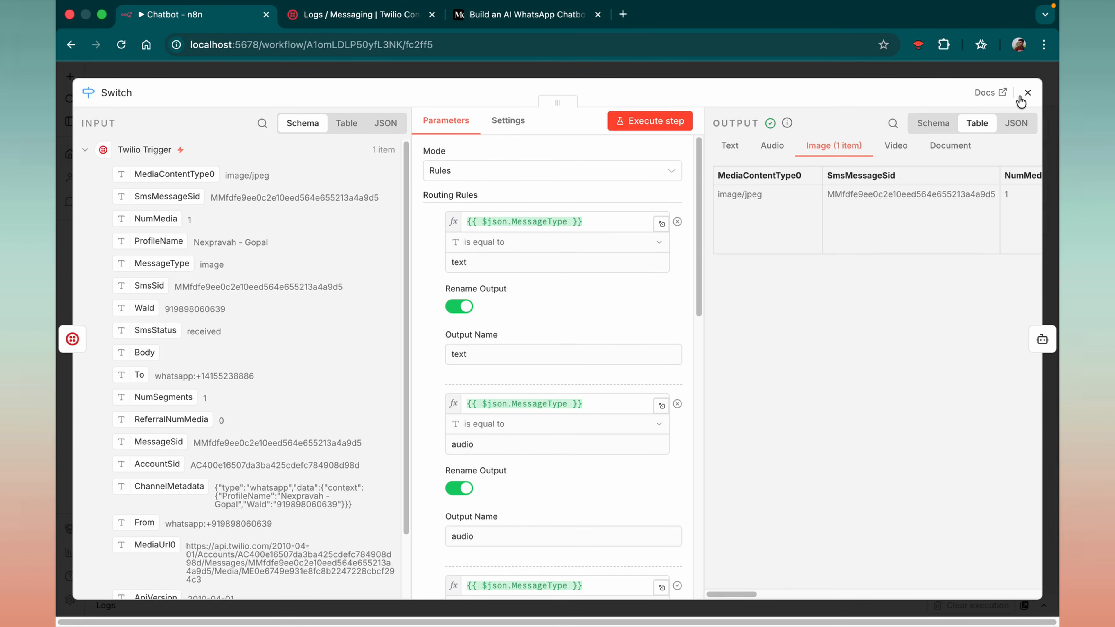
click(1028, 92)
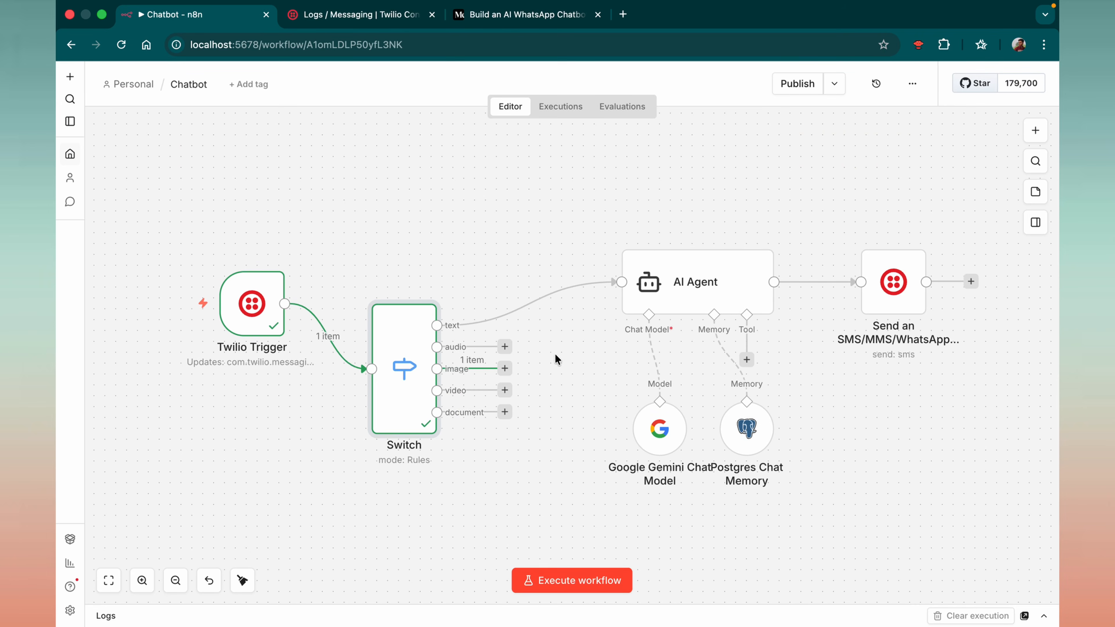
Step: Add an HTTP Request node to the Switch node's audio output, using the GET method
click(506, 347)
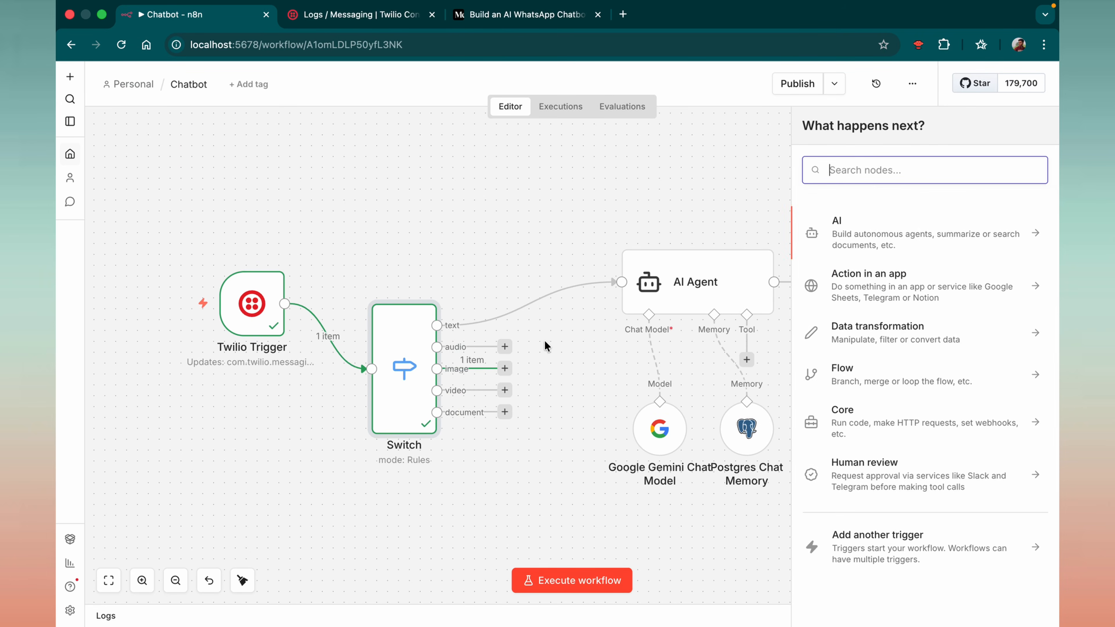
text(http)
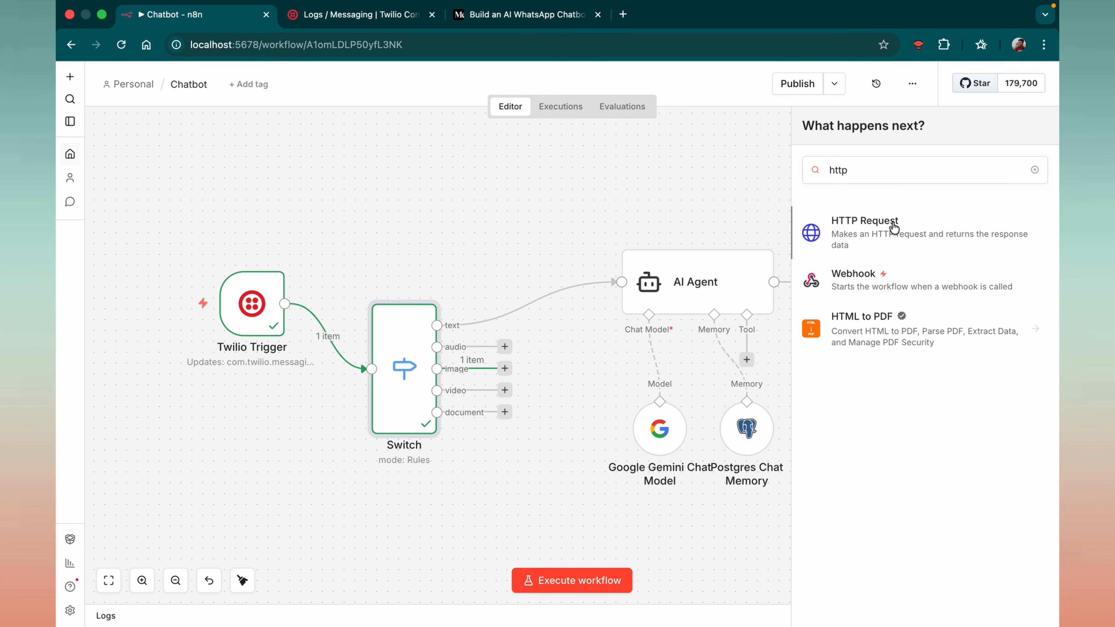
click(830, 221)
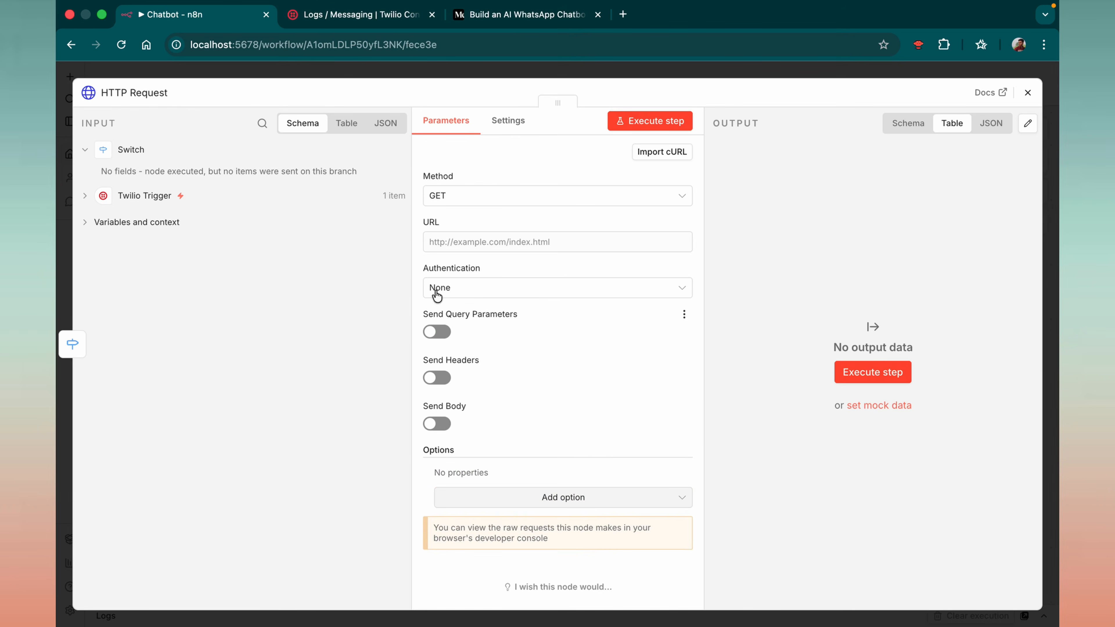
click(473, 197)
click(461, 254)
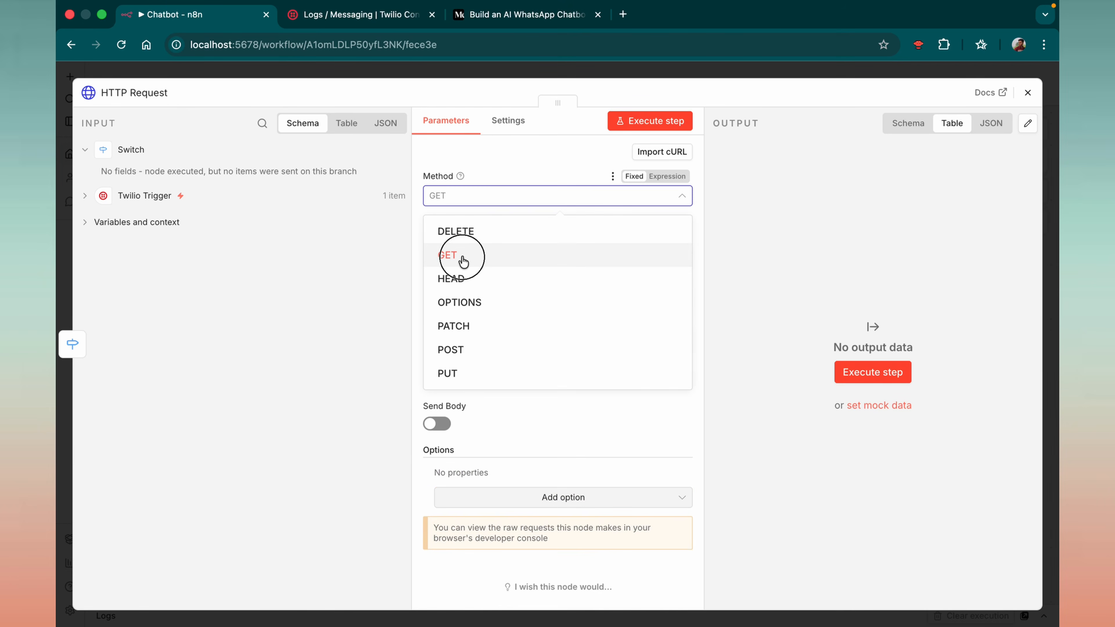
Step: Set the audio HTTP Request node's URL to the MediaUrl0 field from the Twilio Trigger data
click(470, 234)
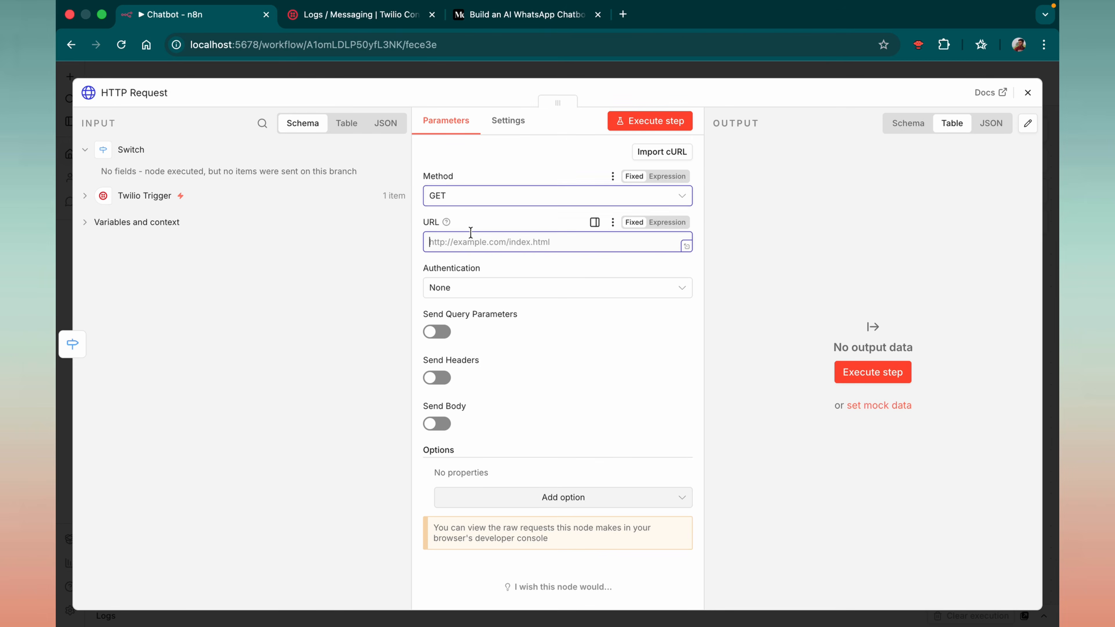
click(85, 196)
scroll(139, 316, down, 3)
scroll(146, 301, up, 2)
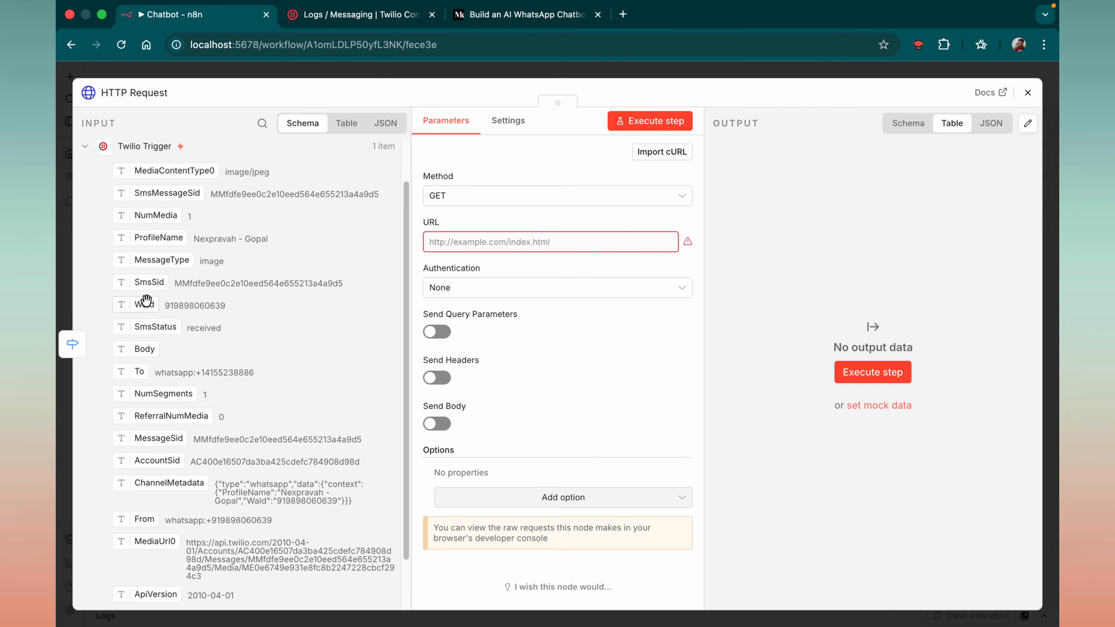
scroll(200, 471, down, 2)
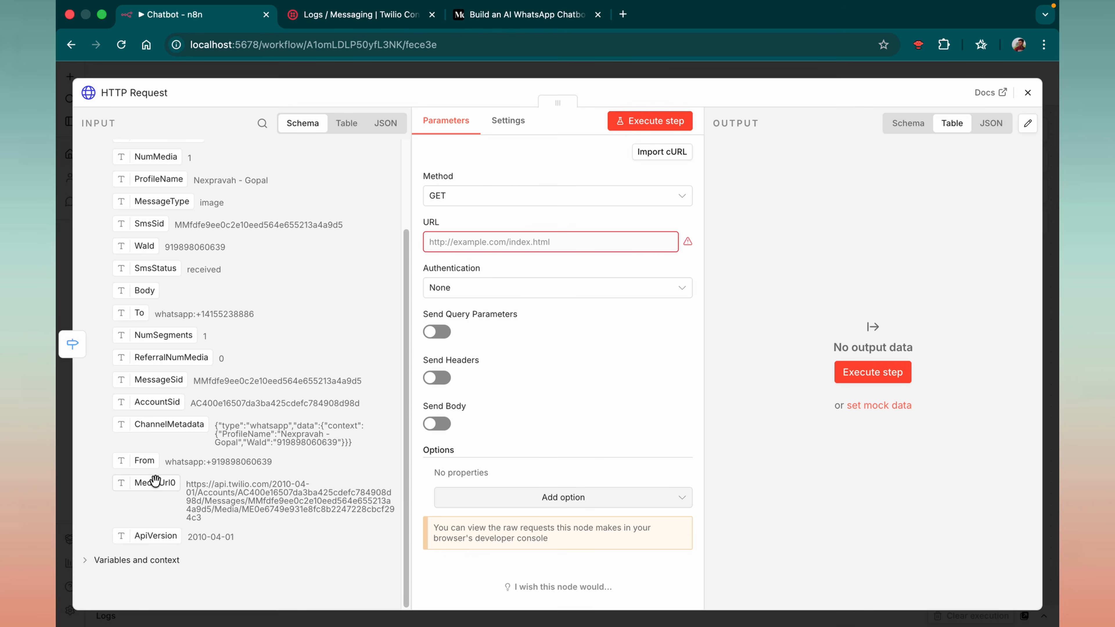
drag(152, 486, 480, 242)
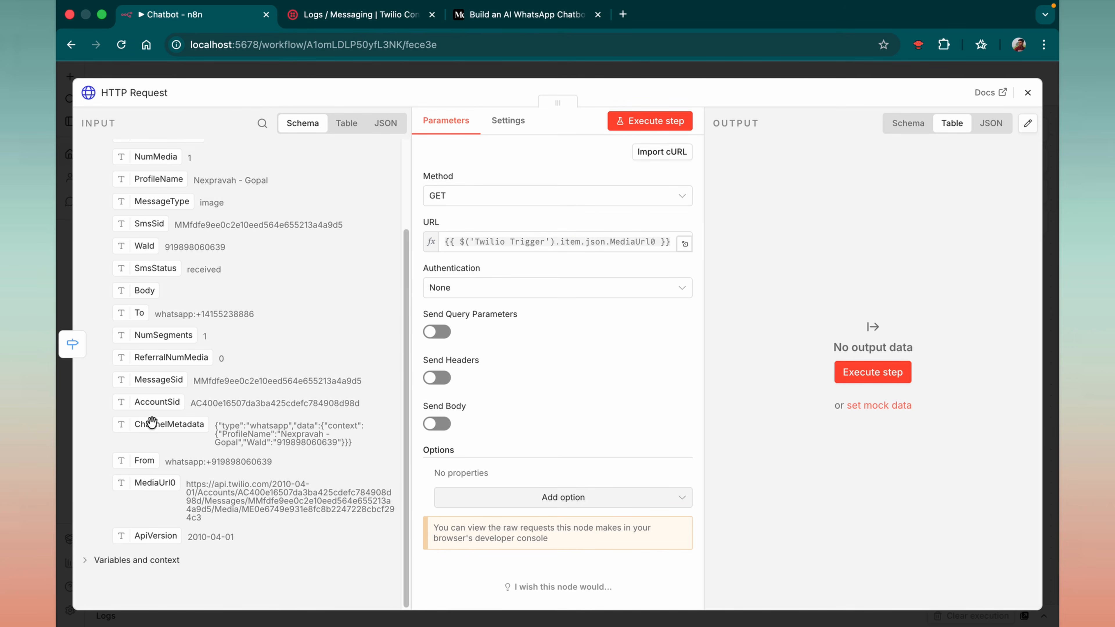
scroll(202, 410, up, 1)
Step: Set the audio HTTP Request node's authentication to Generic Credential Type with Basic Auth, using the existing Twilio credential
click(480, 288)
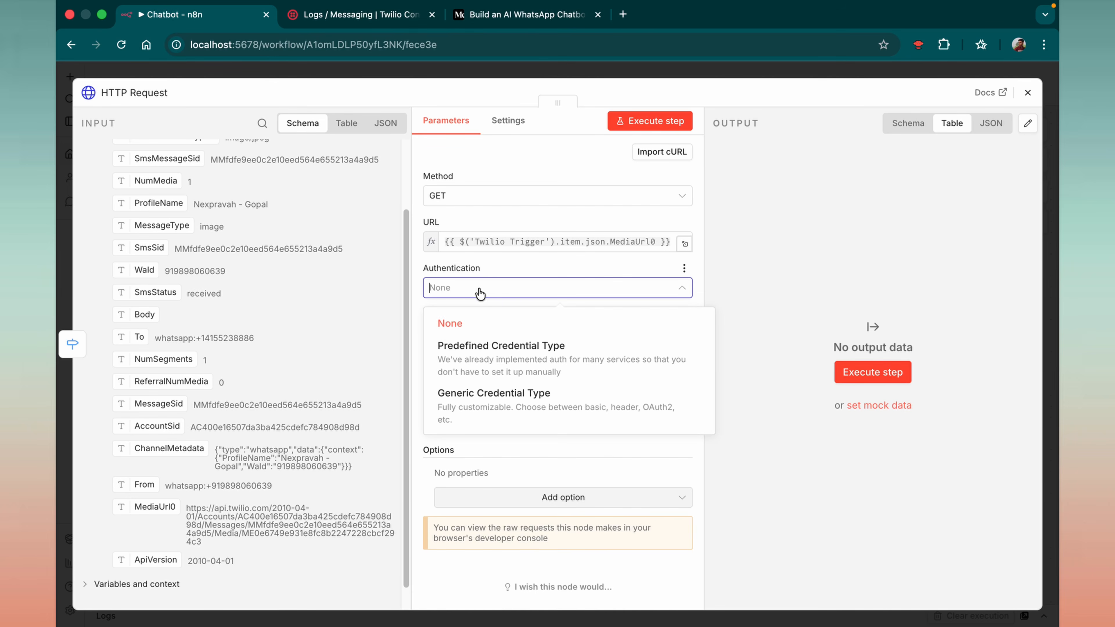
click(477, 368)
click(482, 335)
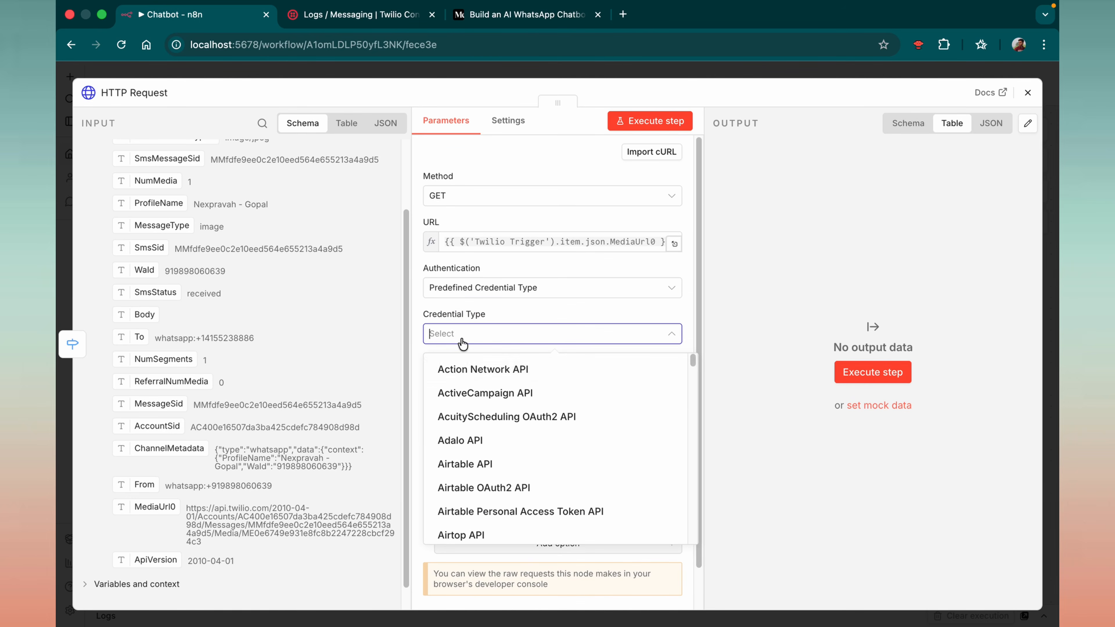
click(471, 295)
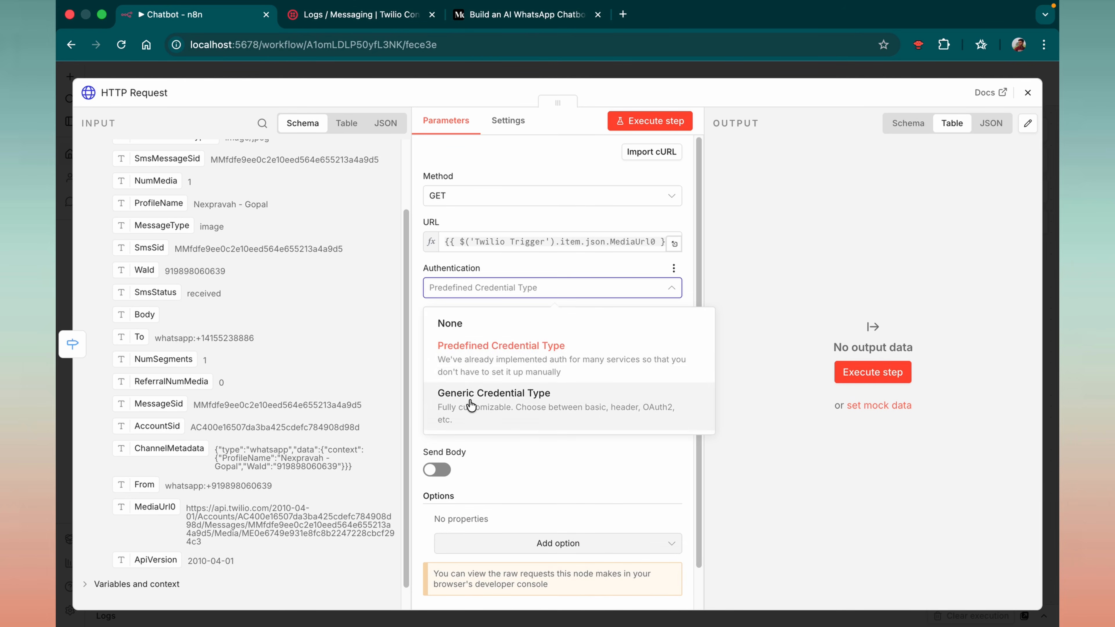
click(499, 404)
click(461, 334)
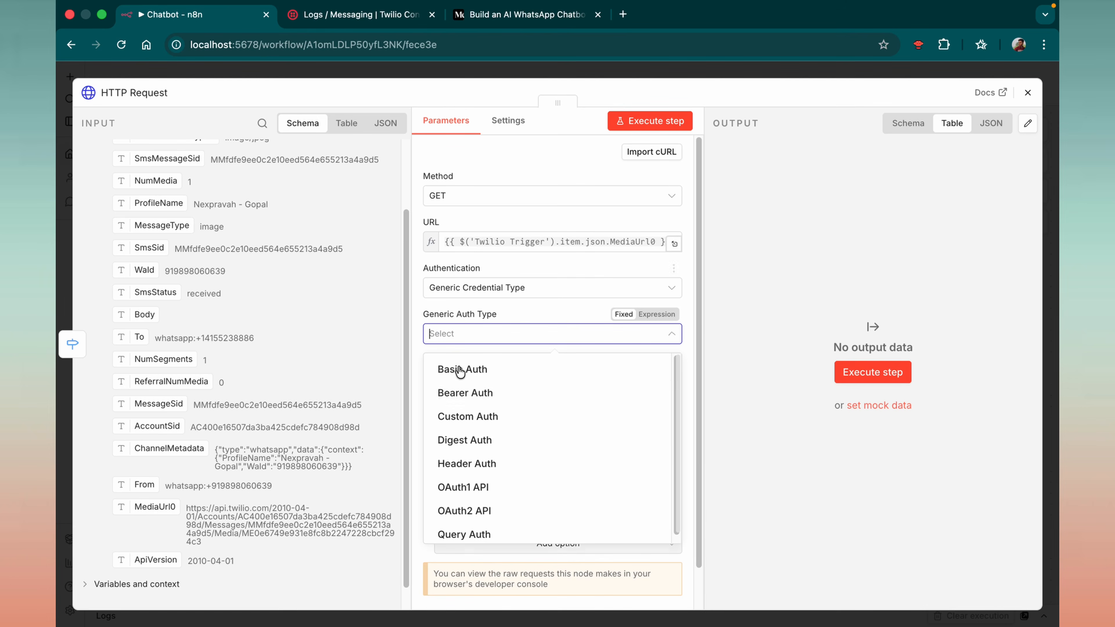
click(463, 368)
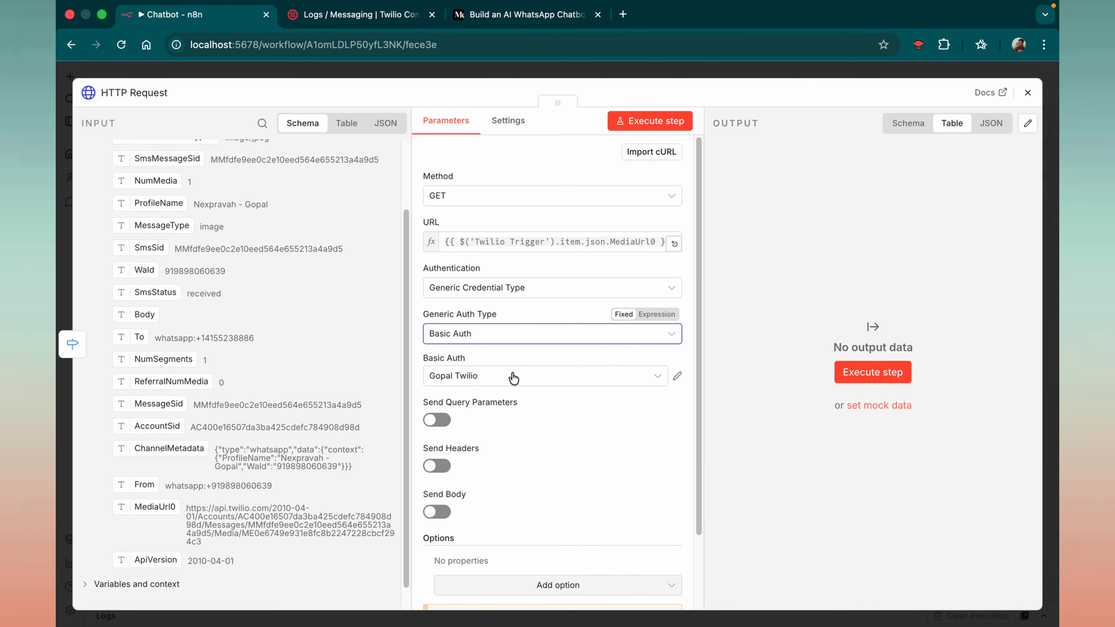
click(513, 377)
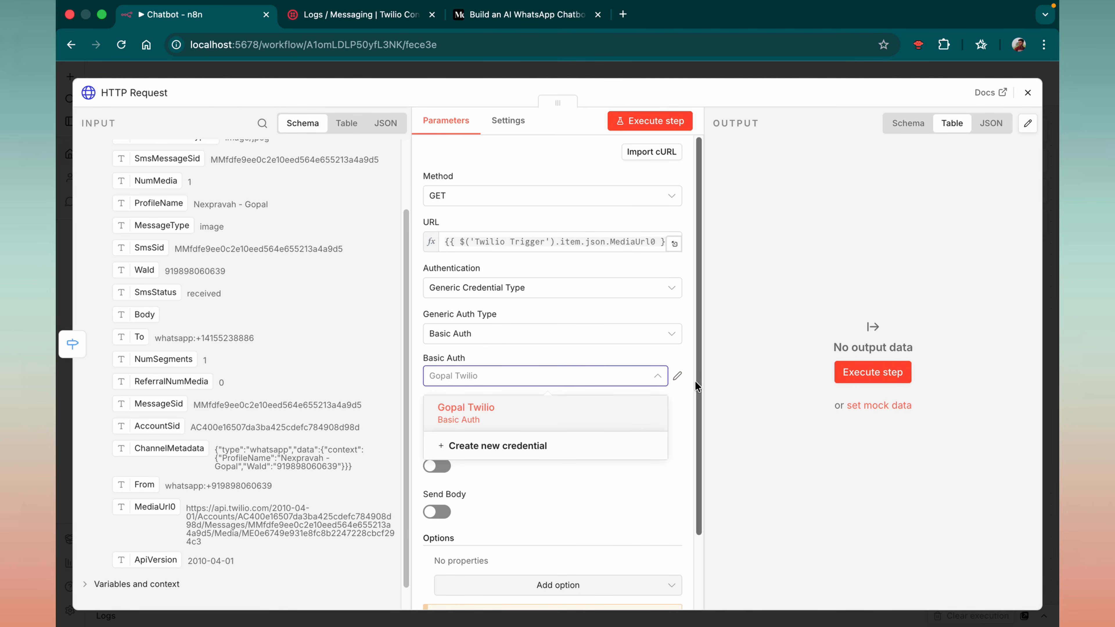
click(569, 480)
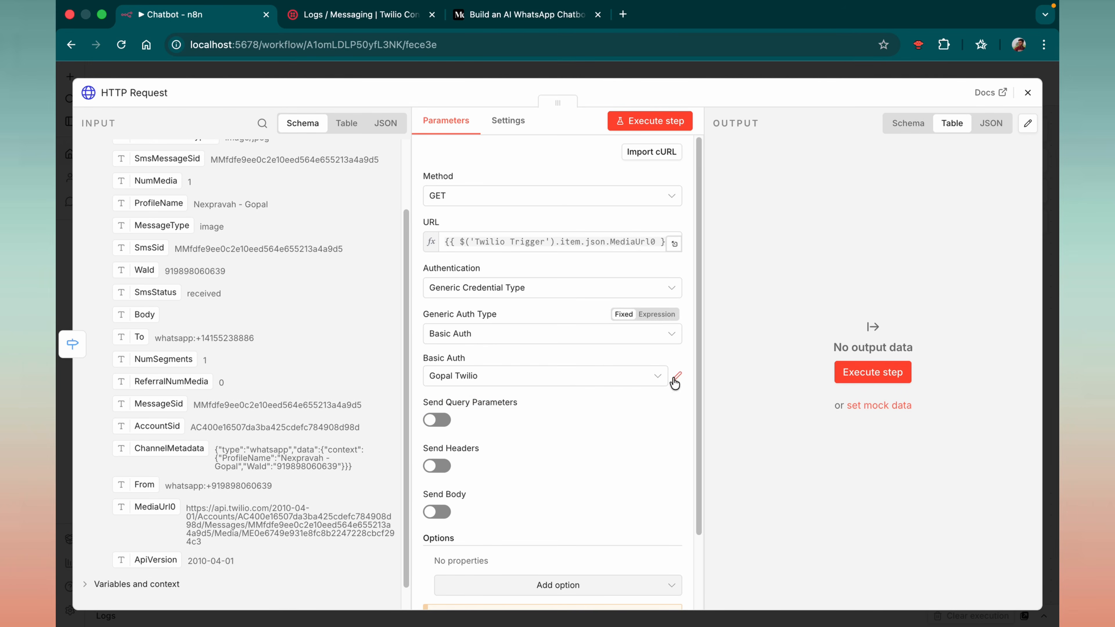
scroll(479, 400, down, 3)
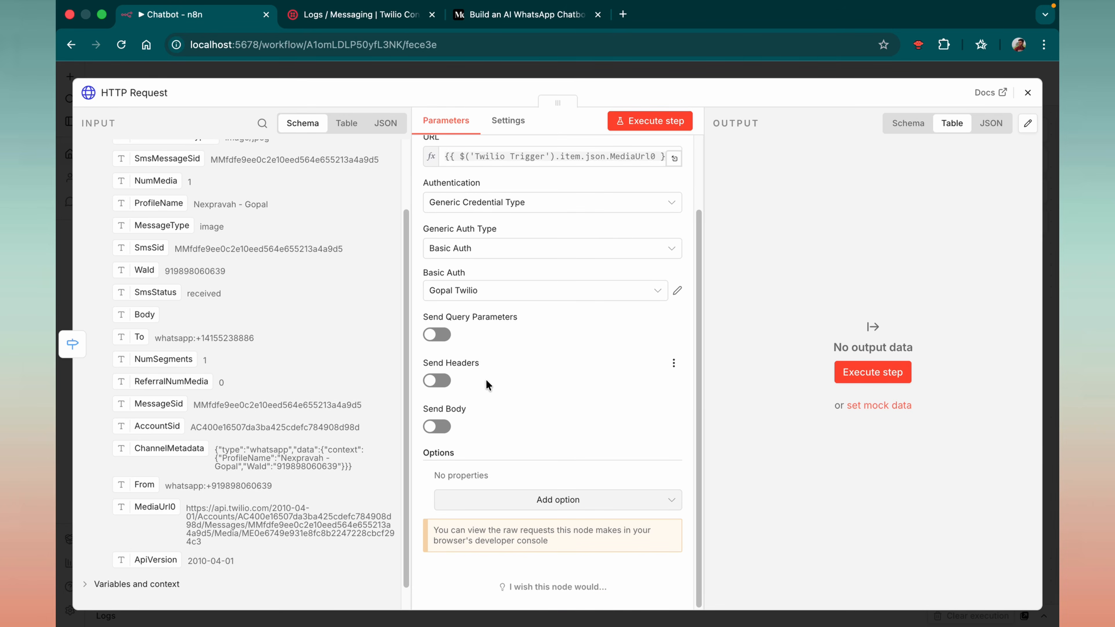
click(487, 290)
click(492, 328)
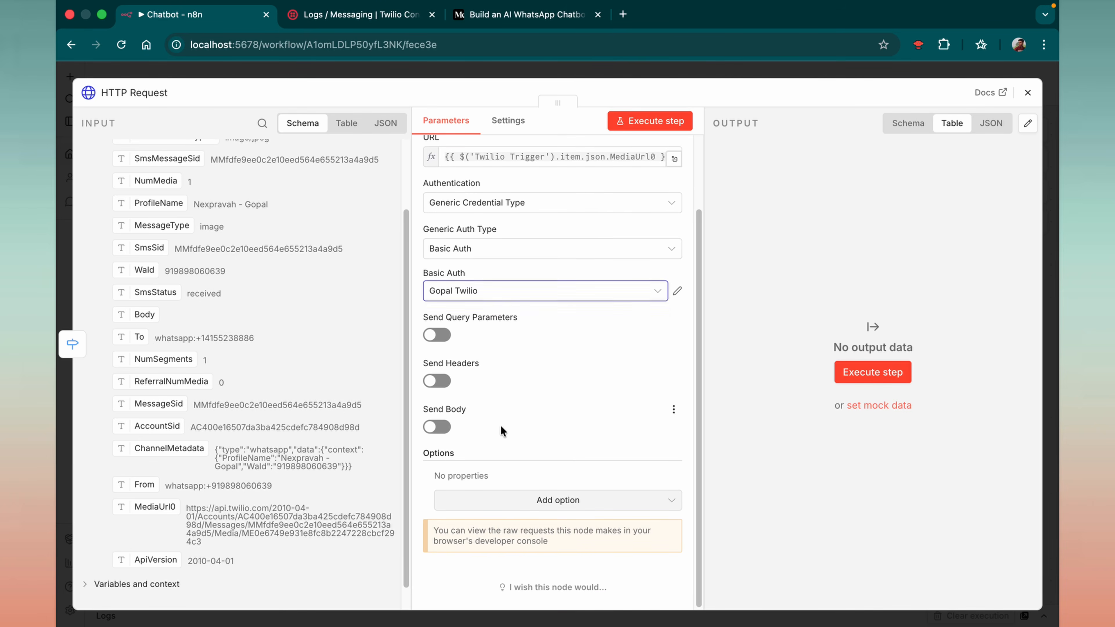
Step: Test-run the audio HTTP Request node and look over its parameters
scroll(500, 429, up, 3)
click(667, 123)
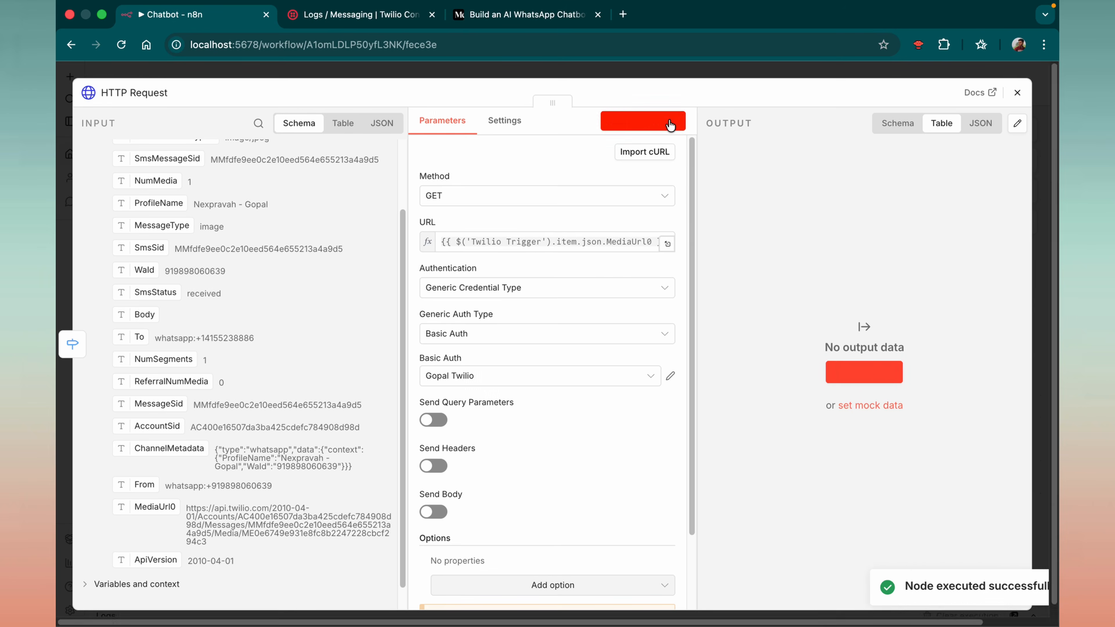
scroll(515, 359, down, 2)
scroll(518, 359, up, 2)
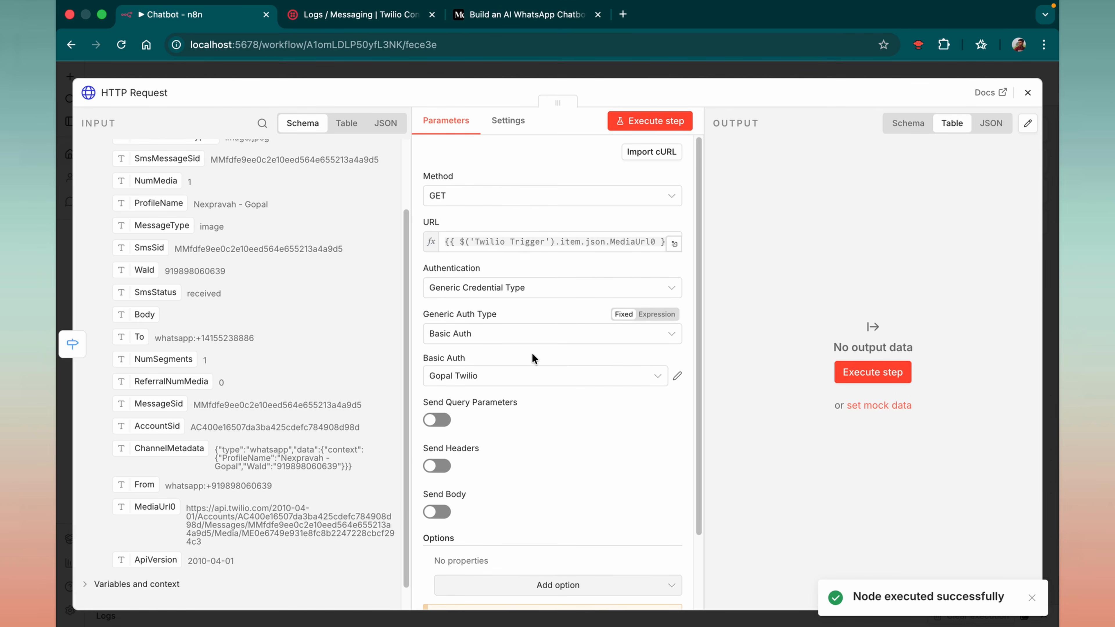
scroll(533, 358, down, 3)
scroll(532, 358, up, 3)
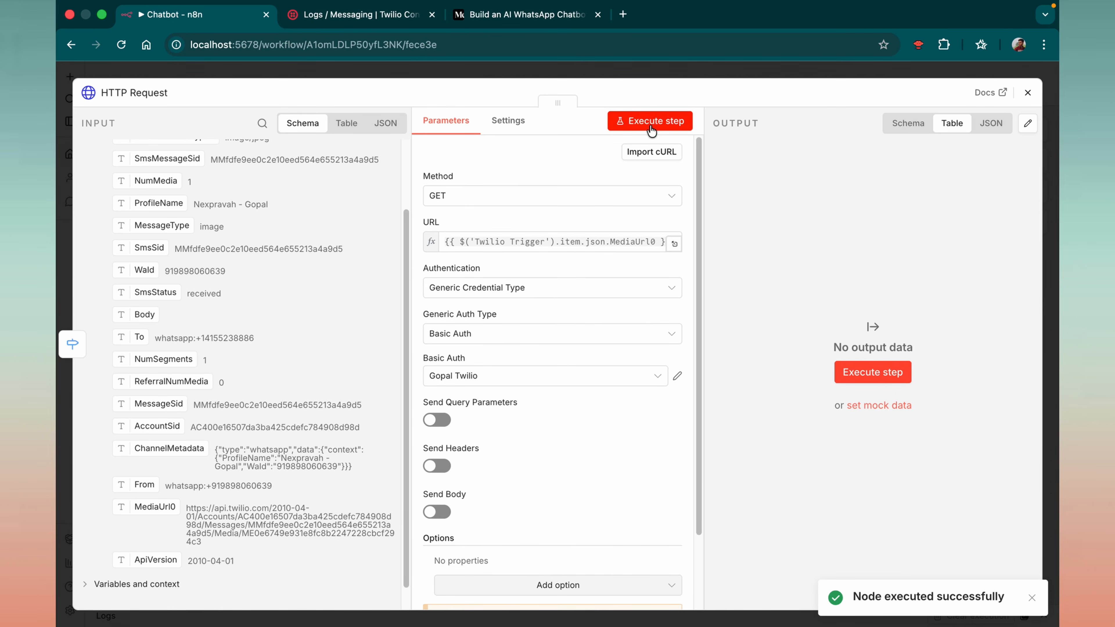
Step: Check the URL expression's preview and the trigger's input data, run the audio request node again and close it
click(500, 241)
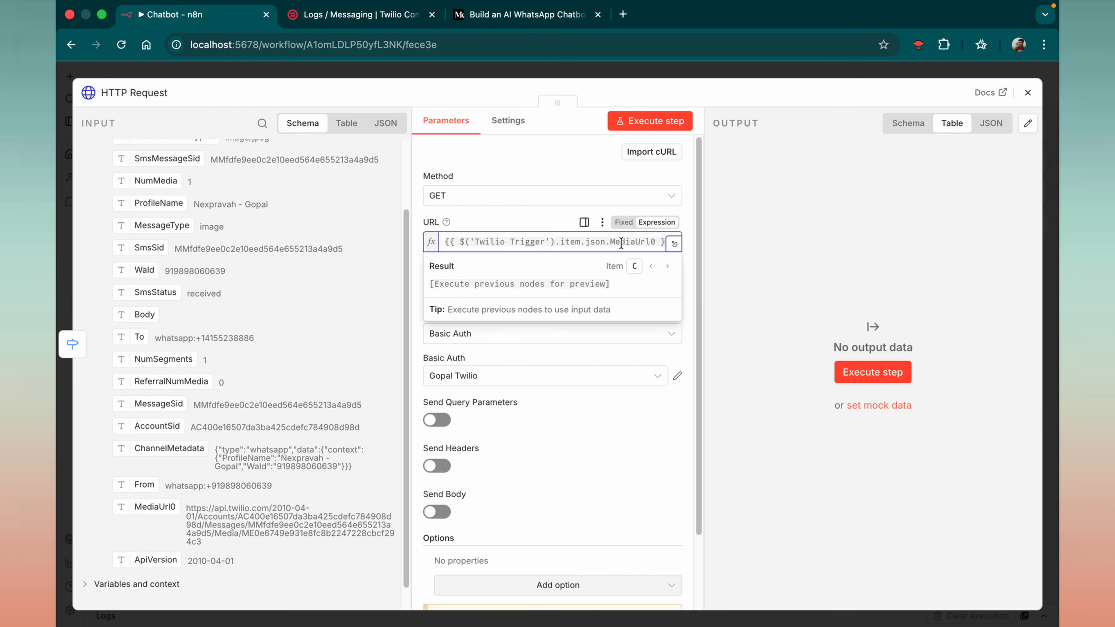
click(579, 423)
click(637, 242)
click(642, 465)
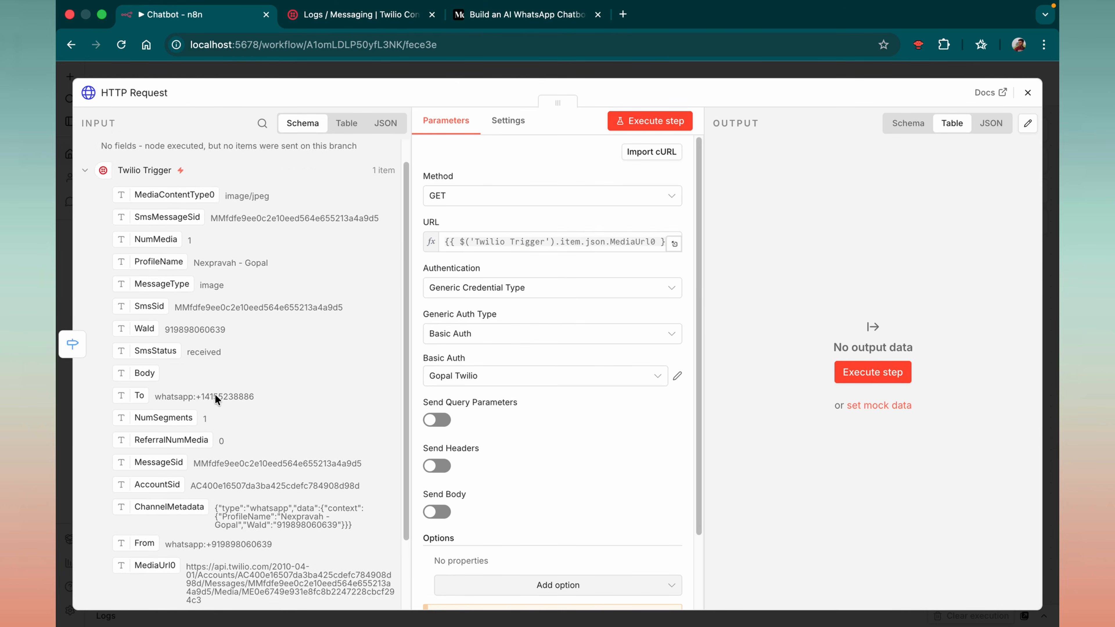
click(670, 125)
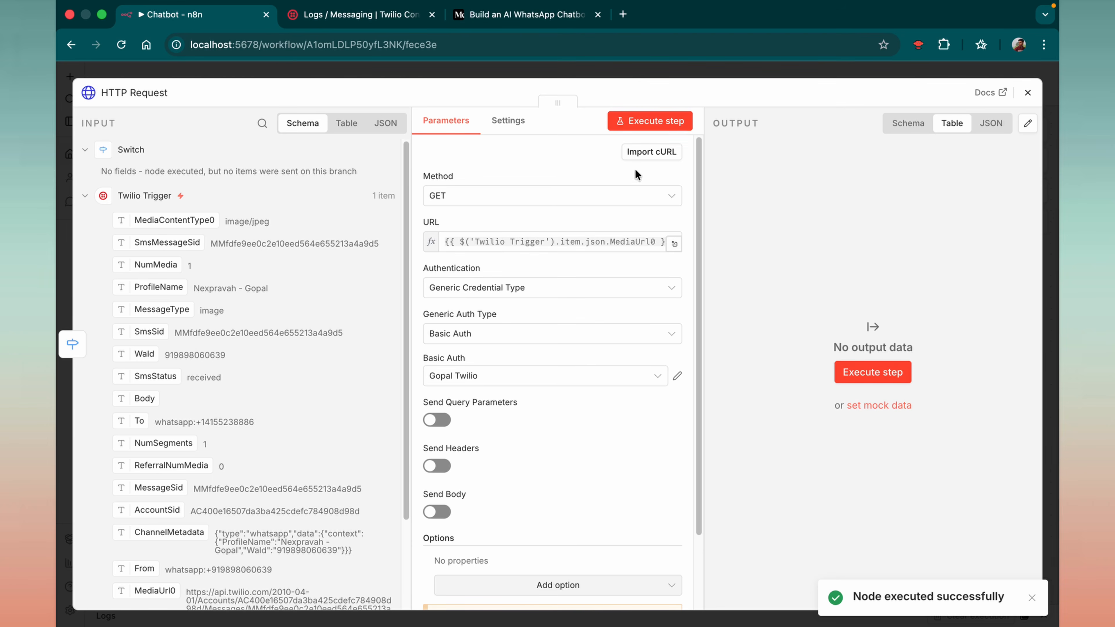
click(1028, 94)
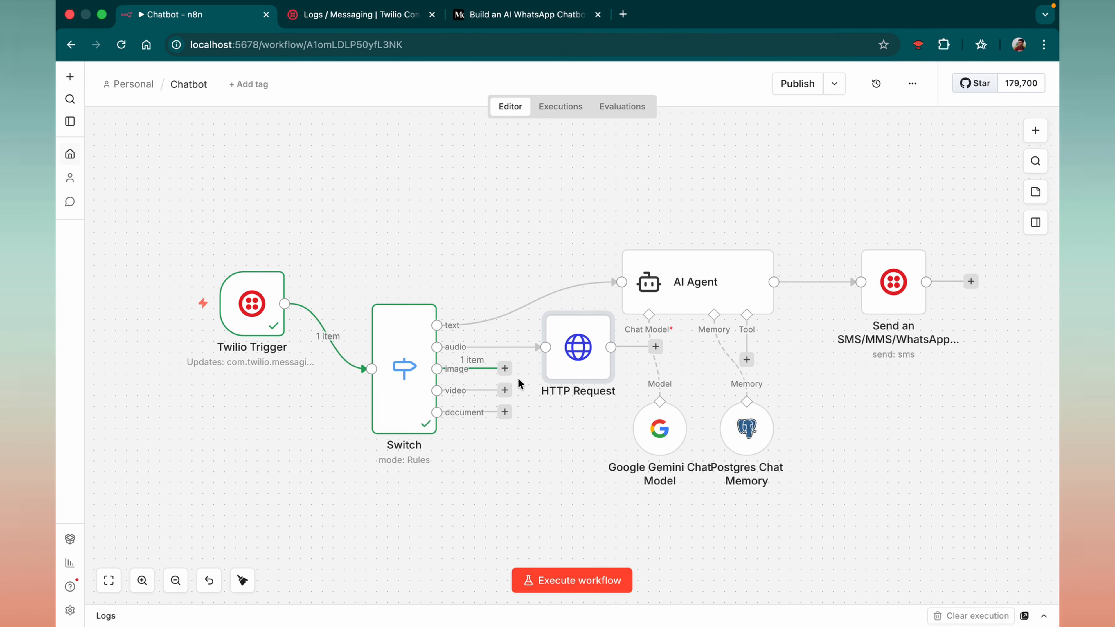
Step: Add an HTTP Request node to the Switch node's image output
click(505, 369)
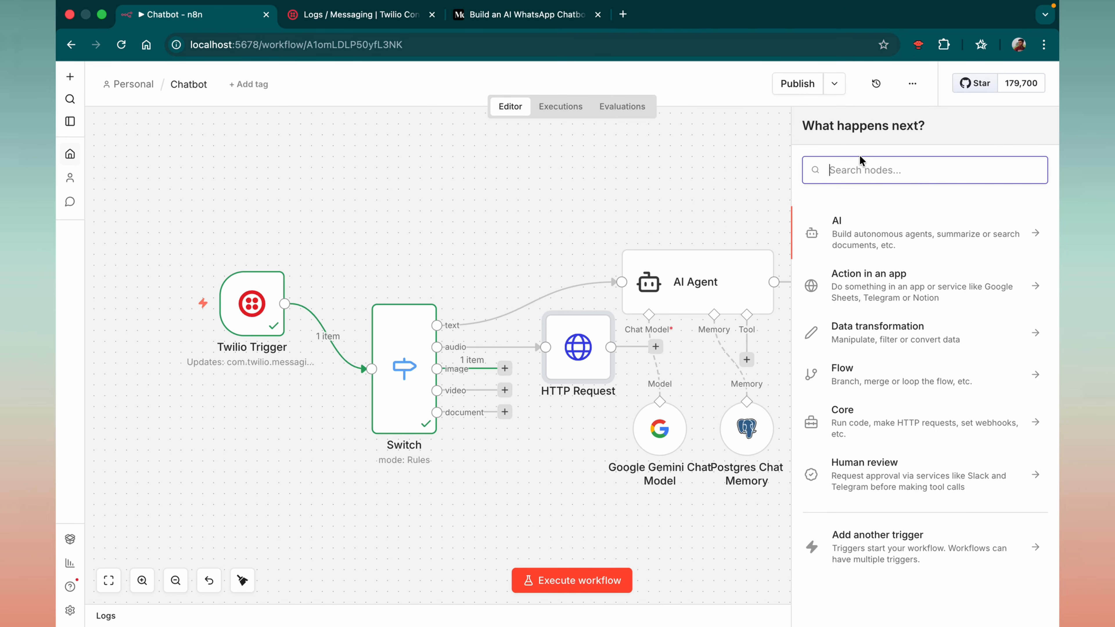
text(http)
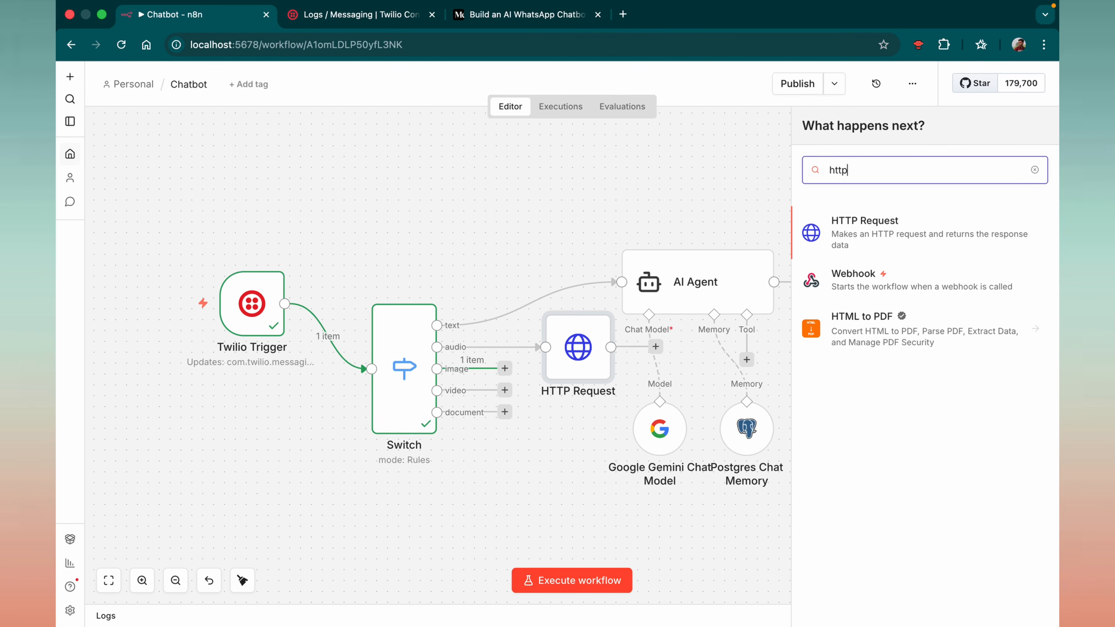
click(800, 253)
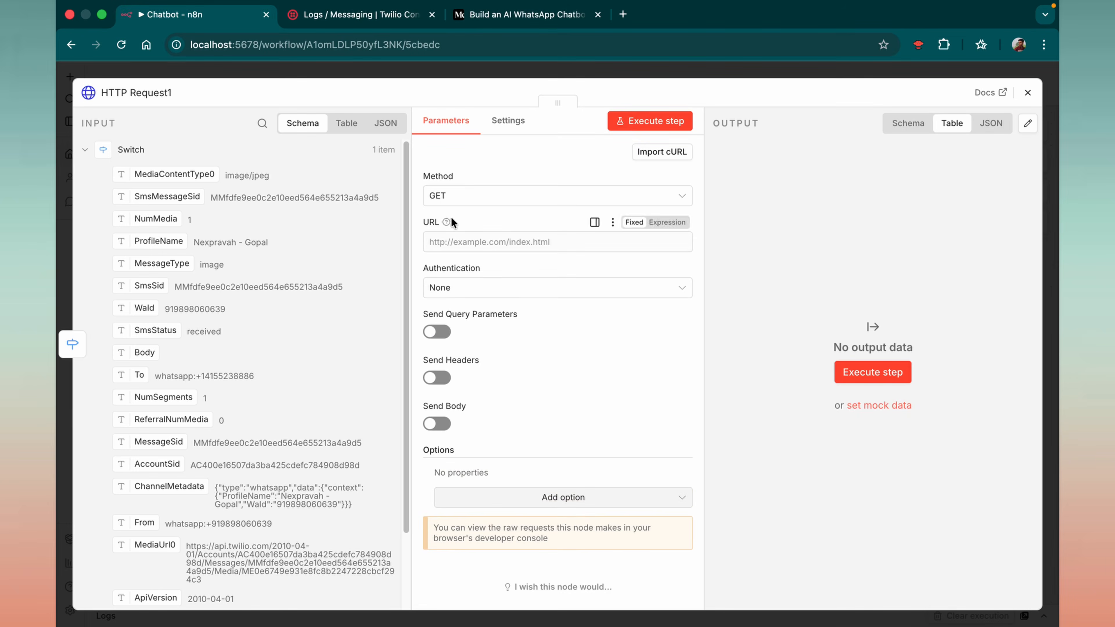
Step: Set the image HTTP Request node's URL to the MediaUrl0 field from the Switch data
scroll(174, 452, down, 4)
drag(150, 456, 483, 253)
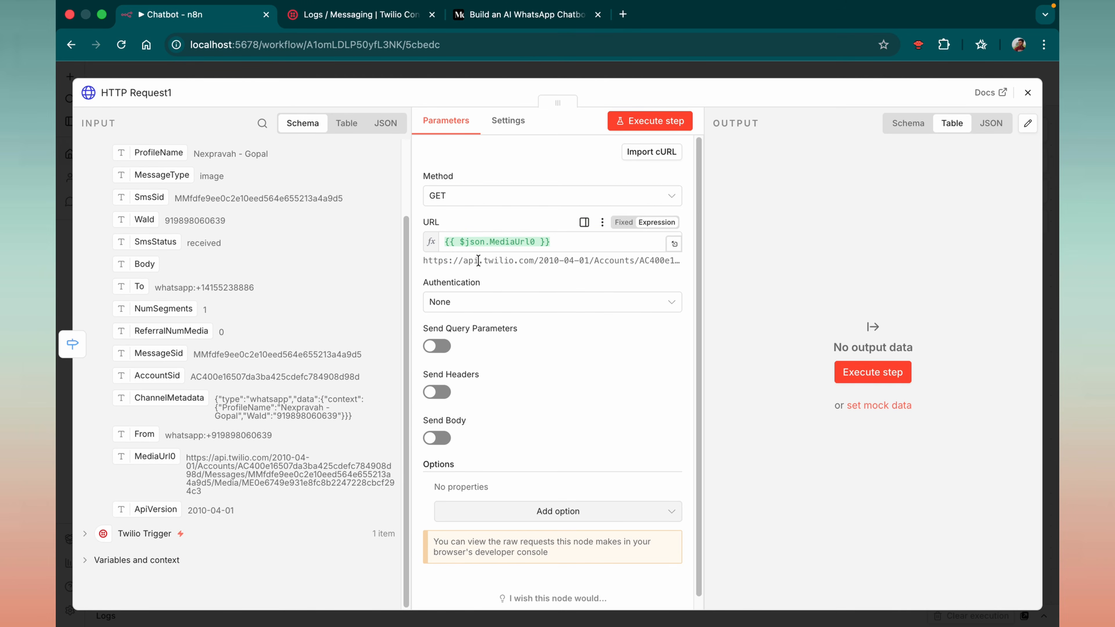
scroll(154, 322, up, 4)
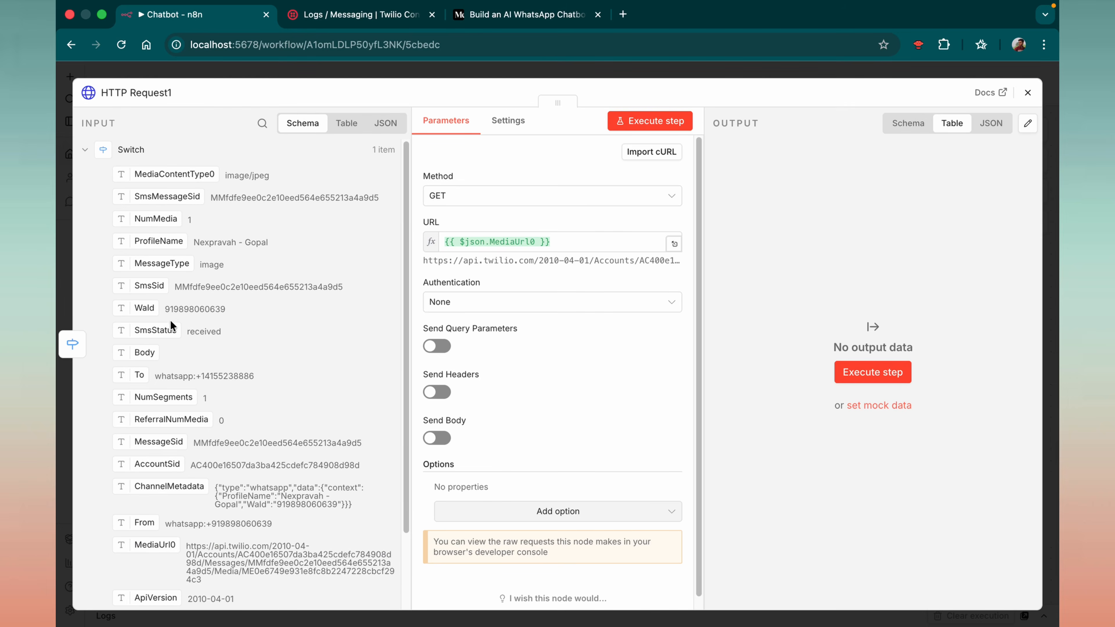
scroll(117, 522, down, 4)
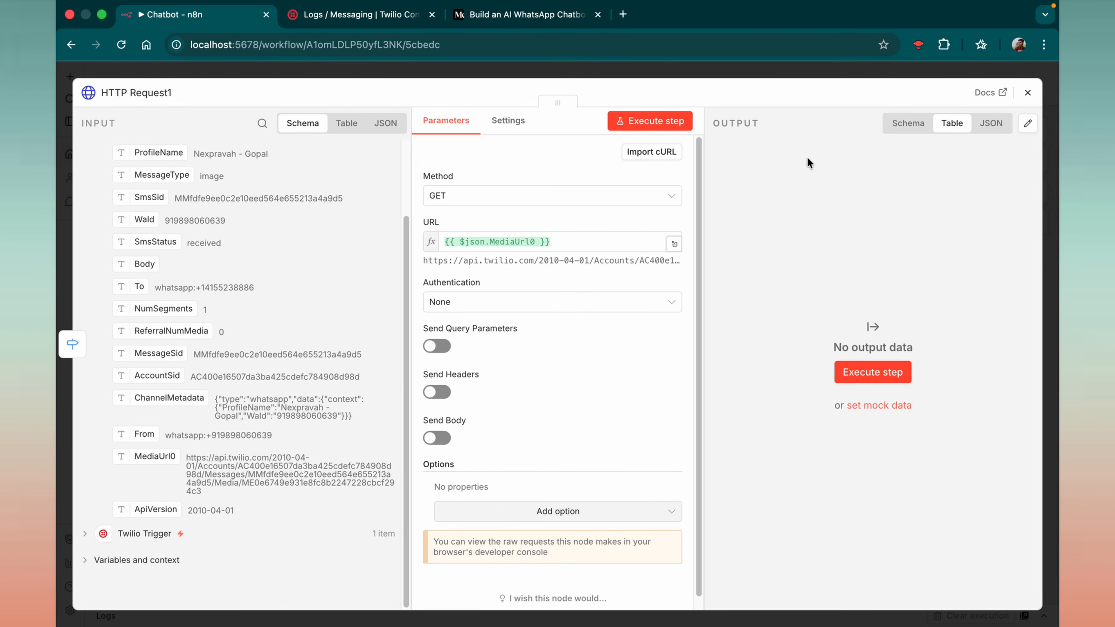
Step: Return to the canvas, move the image request node closer to the Switch and tidy up the workflow layout
click(1027, 92)
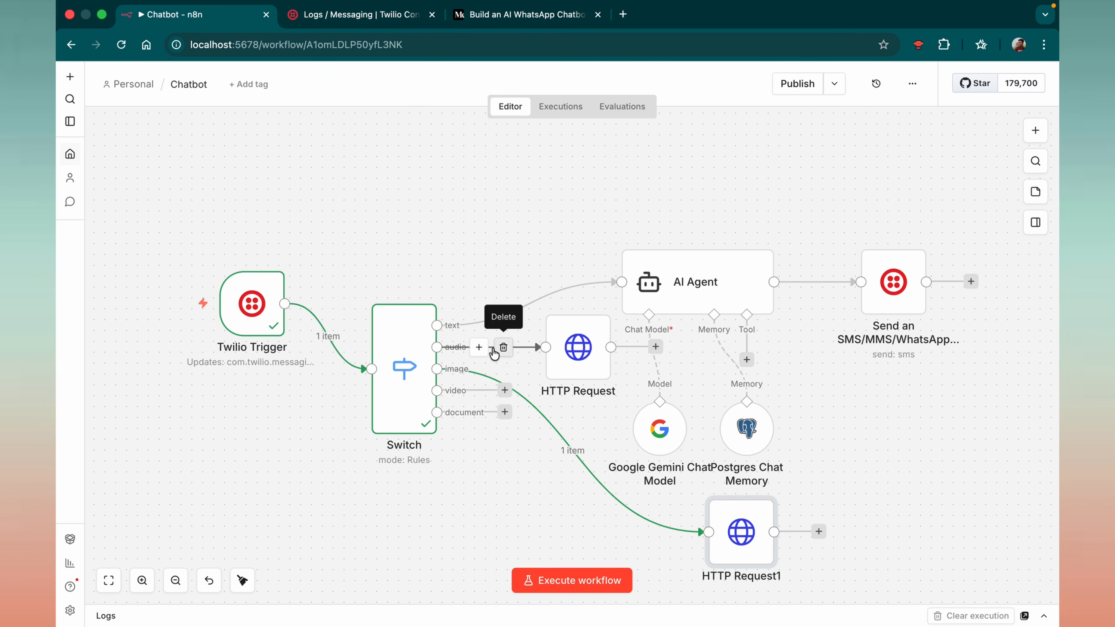
drag(729, 522, 640, 490)
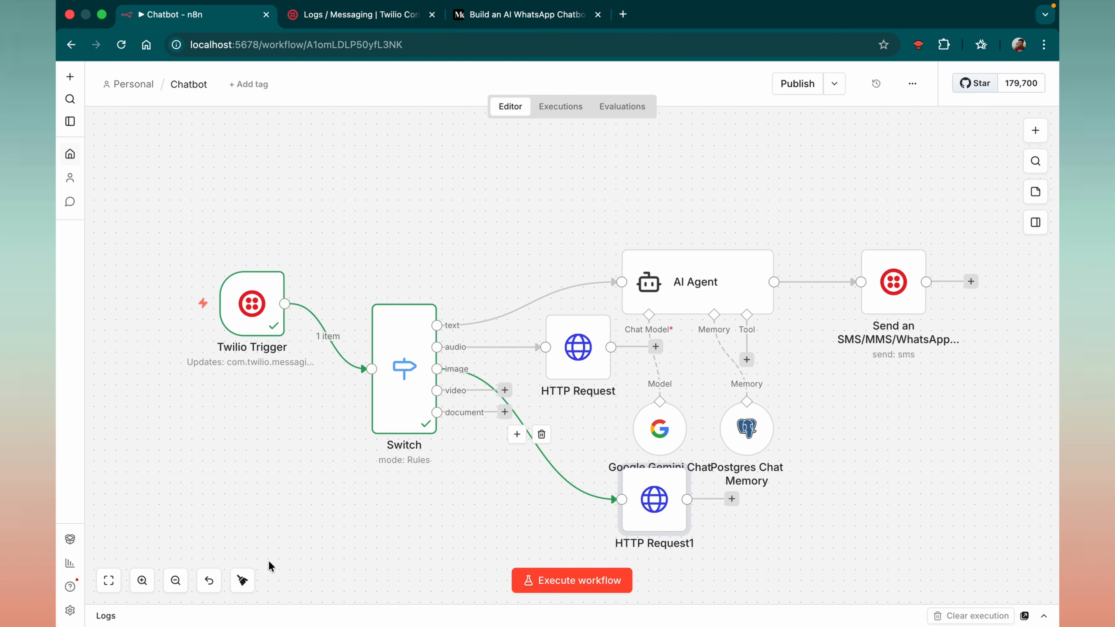
click(250, 580)
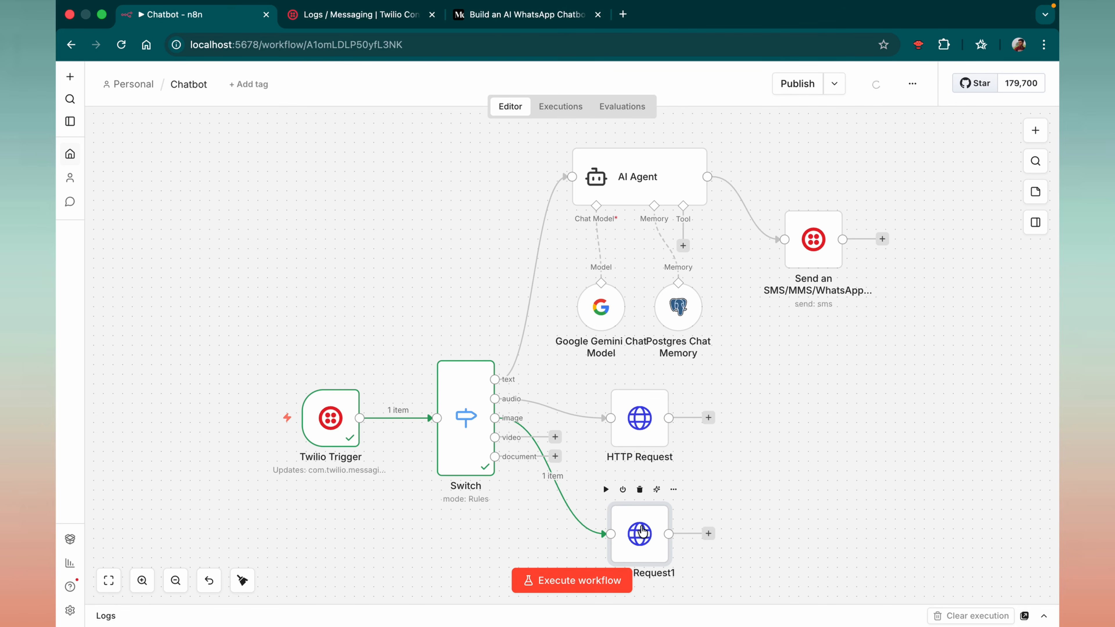
Step: Set the image HTTP Request node's authentication to Generic Credential Type with Basic Auth, using the existing Twilio credential
double_click(644, 535)
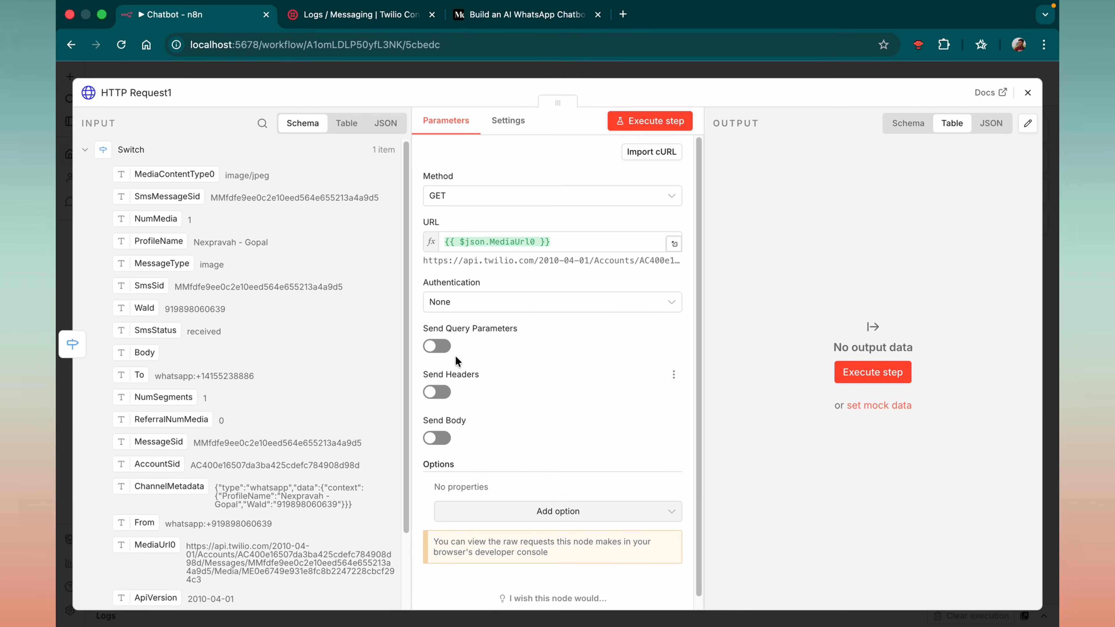
click(471, 306)
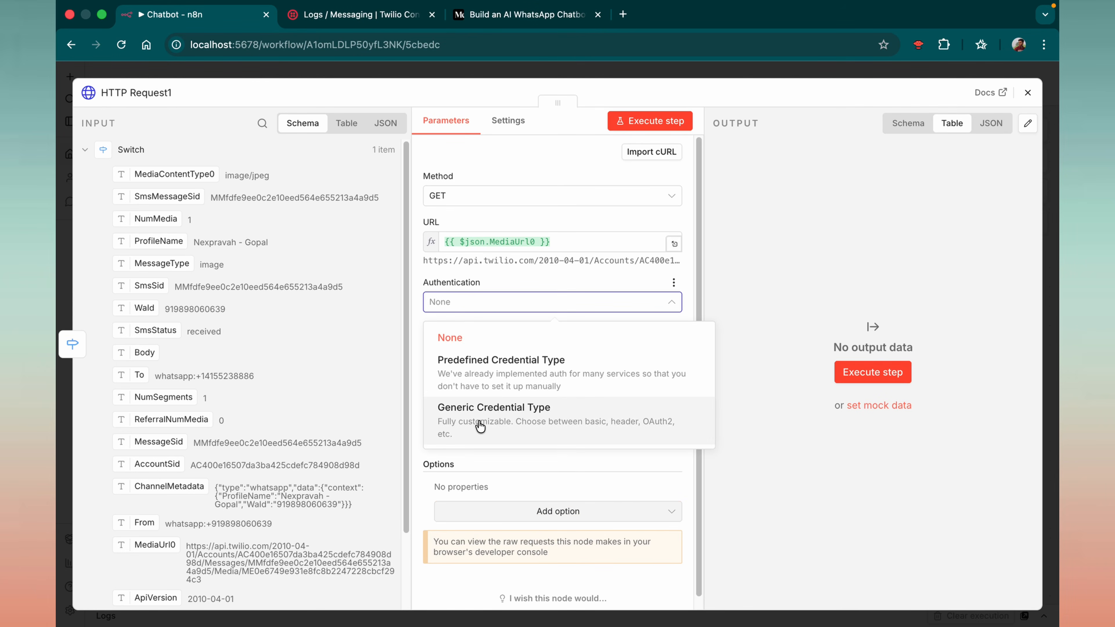
click(476, 420)
click(473, 351)
click(472, 389)
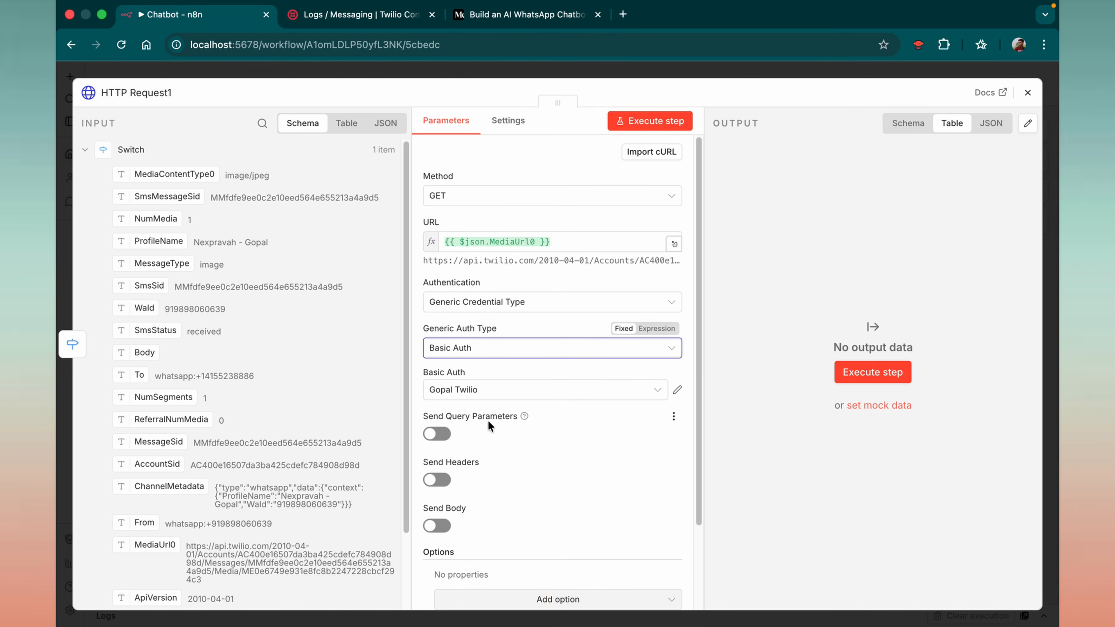
Step: Execute the image HTTP Request node, view the fetched binary image and close the node
scroll(482, 439, down, 2)
scroll(560, 366, up, 2)
click(652, 122)
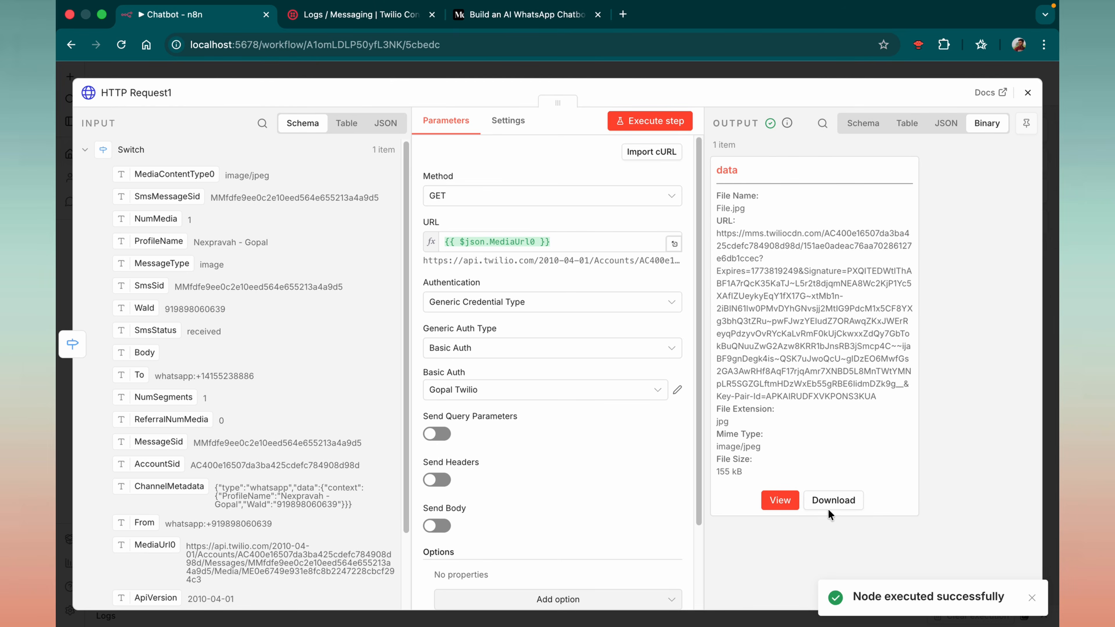
click(780, 500)
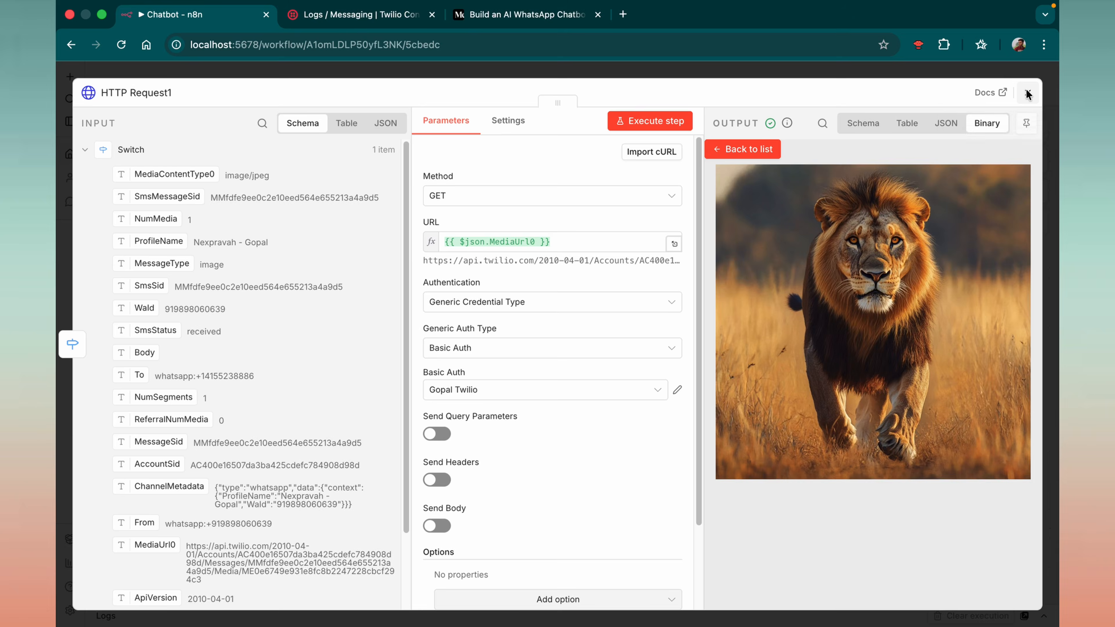
click(1027, 93)
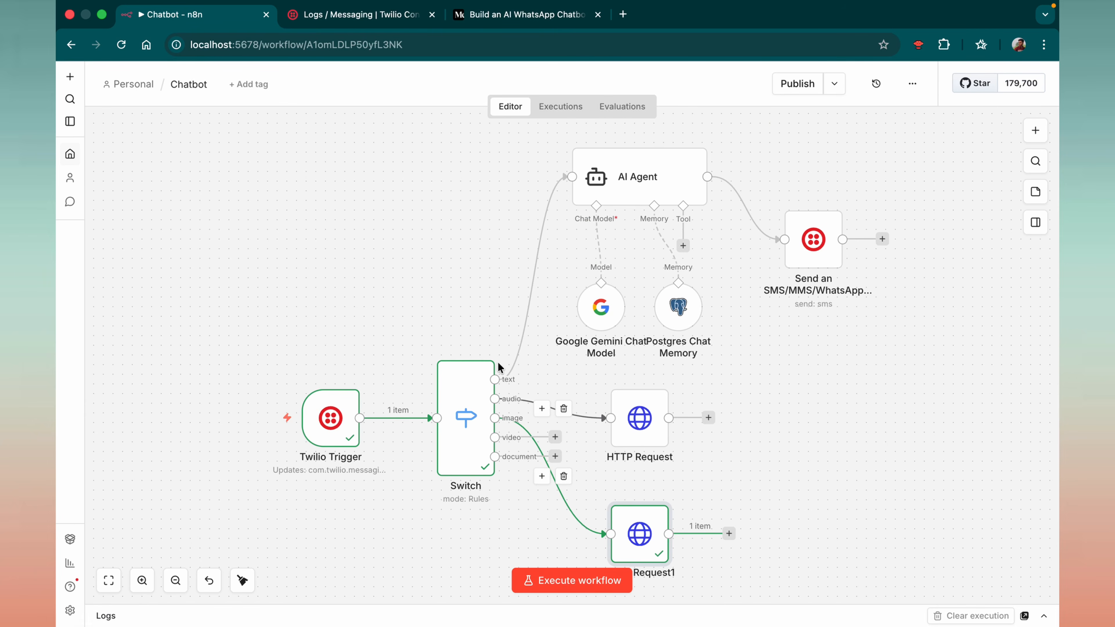
Step: Add an HTTP Request node to the Switch's video output and set its URL to MediaUrl0 from the Twilio Trigger data
click(555, 437)
text(http)
key(Return)
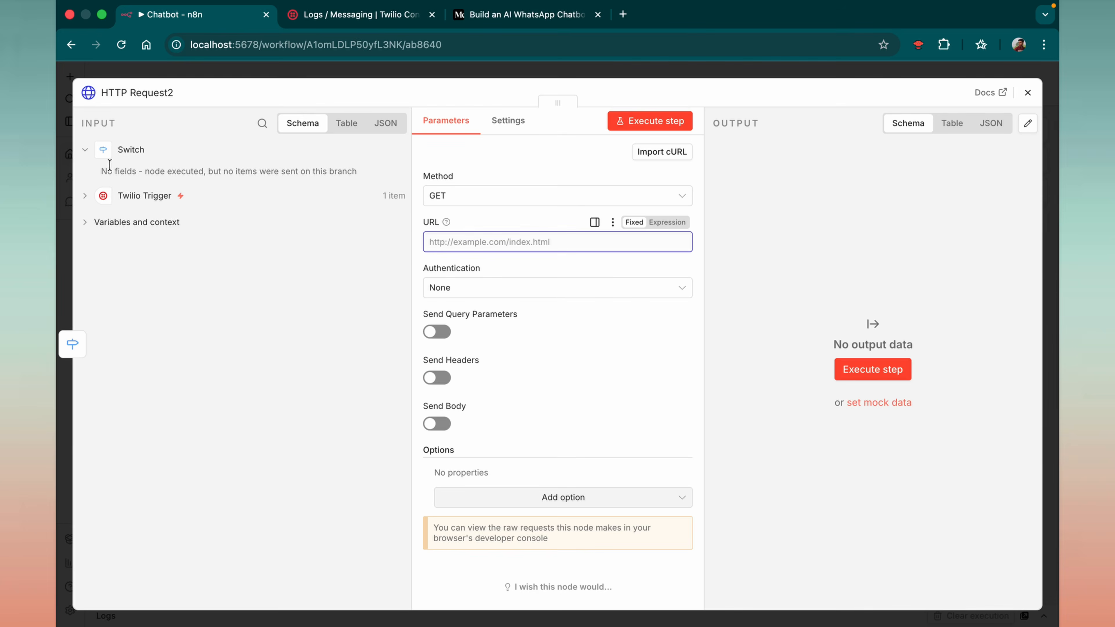
click(103, 195)
scroll(185, 496, down, 4)
drag(142, 484, 487, 243)
Step: Set the video HTTP Request node's authentication to Generic Credential Type with Basic Auth and close the node
click(468, 289)
click(465, 389)
click(462, 334)
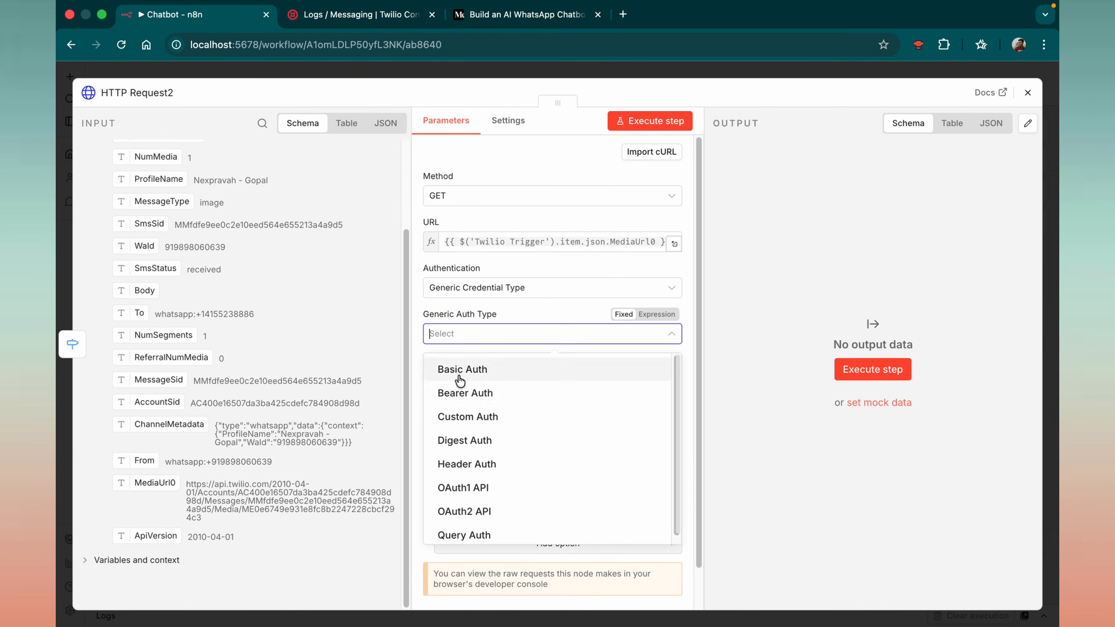
click(460, 380)
click(1028, 93)
Step: Add an HTTP Request node to the Switch's document output and set its URL to the Twilio Trigger's MediaUrl0 field
click(558, 424)
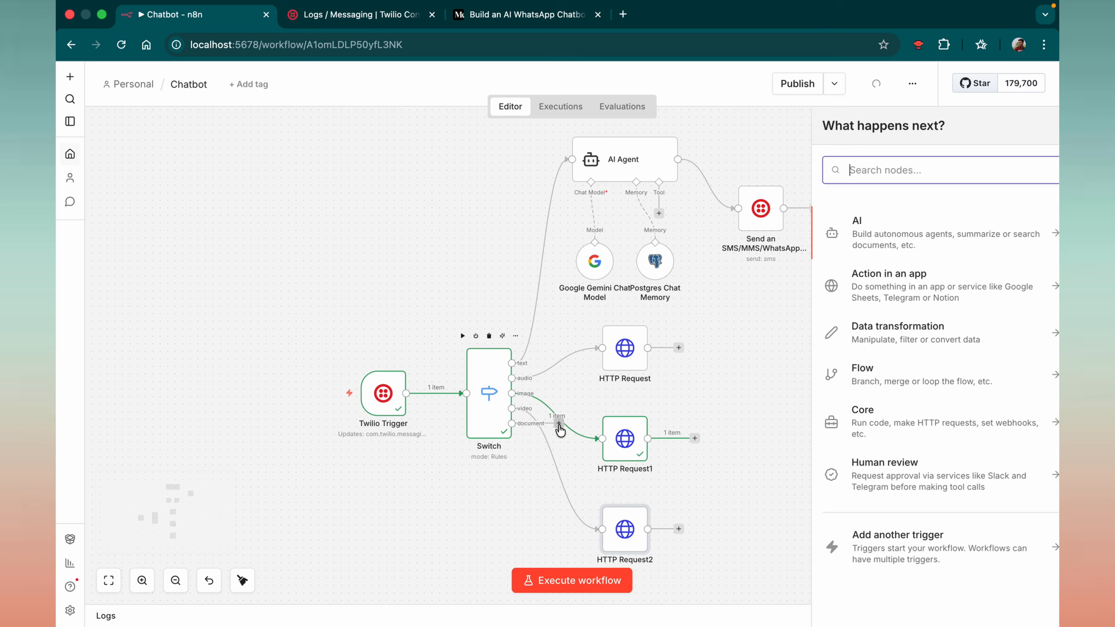
click(878, 233)
click(810, 133)
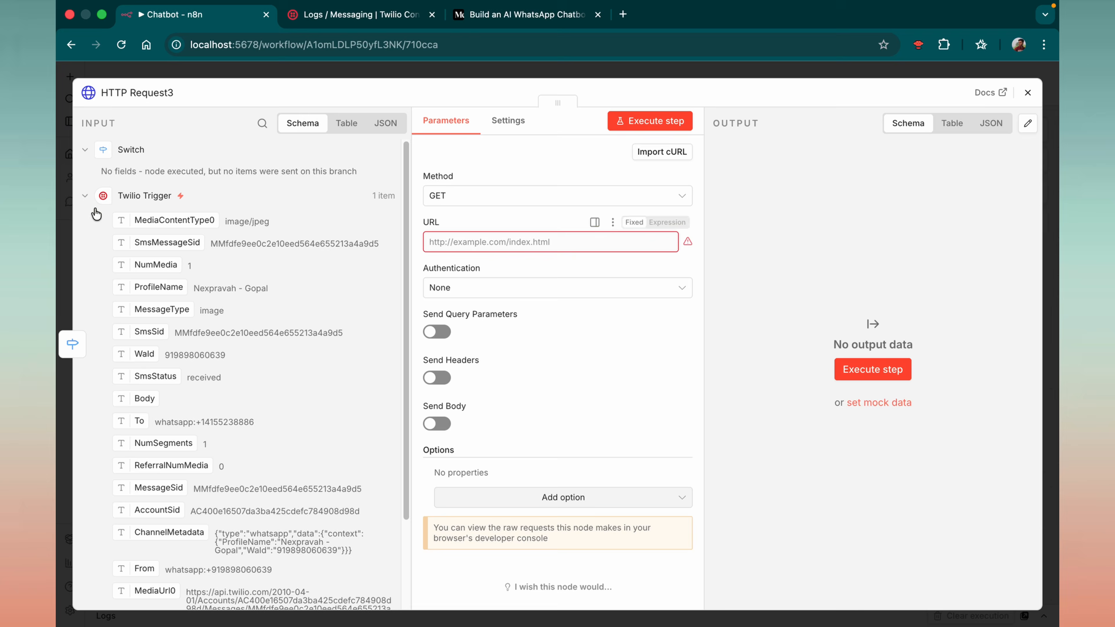
scroll(152, 512, down, 2)
drag(154, 566, 505, 241)
Step: Set the document HTTP Request node's authentication to Generic Credential Type with Basic Auth and return to the canvas
click(492, 287)
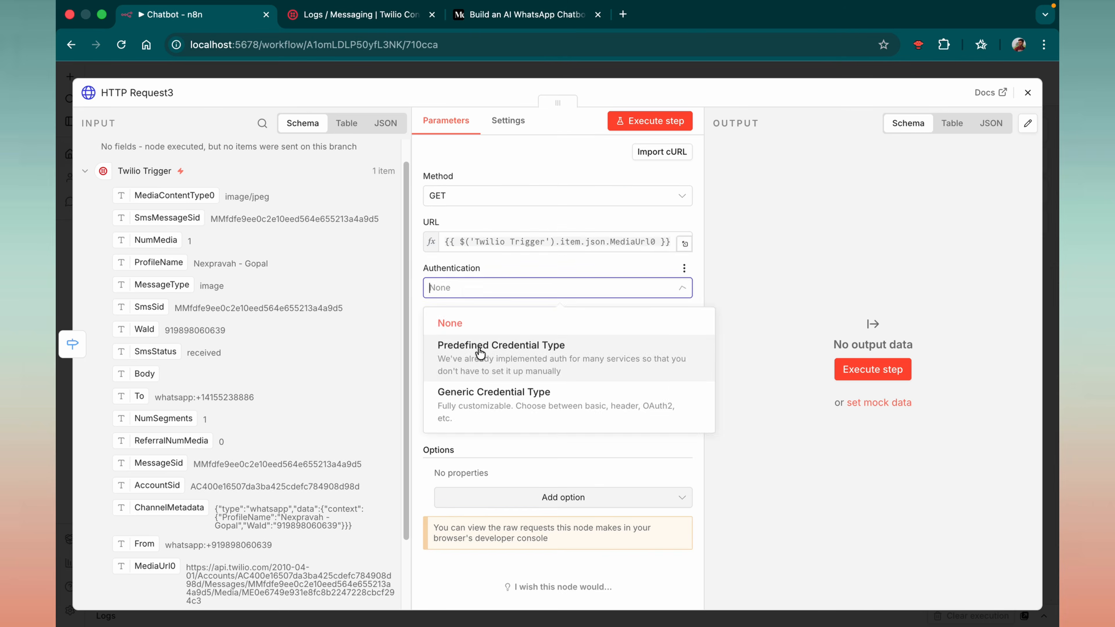
click(490, 390)
click(489, 333)
click(466, 374)
scroll(627, 373, down, 3)
click(1026, 94)
Step: Tidy up the workflow layout so the four HTTP Request nodes line up beside the Switch
click(242, 580)
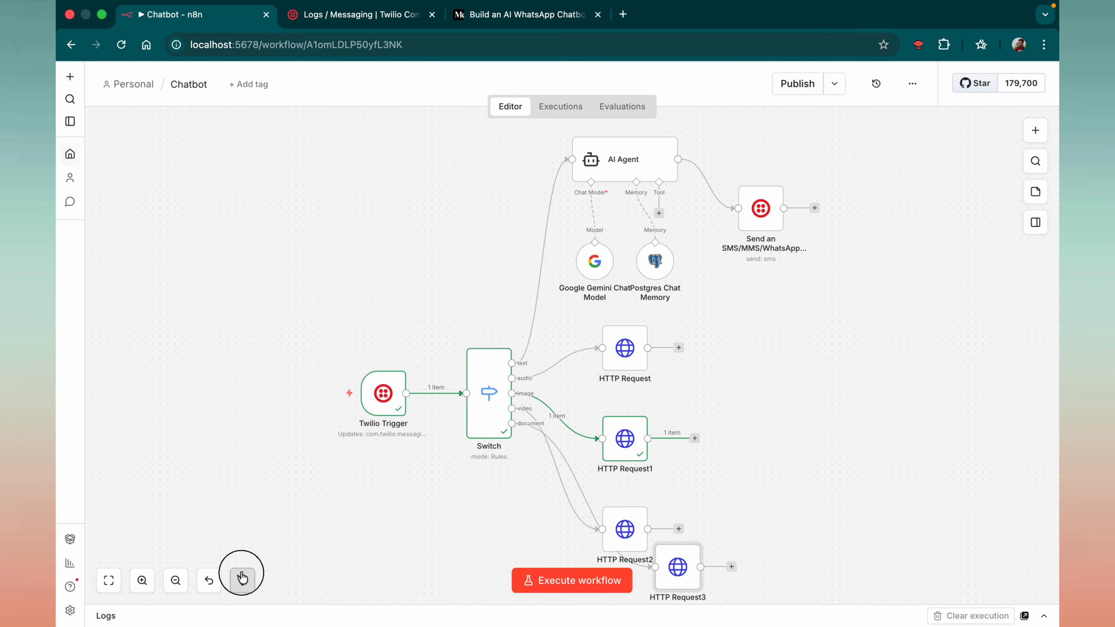
scroll(540, 371, down, 3)
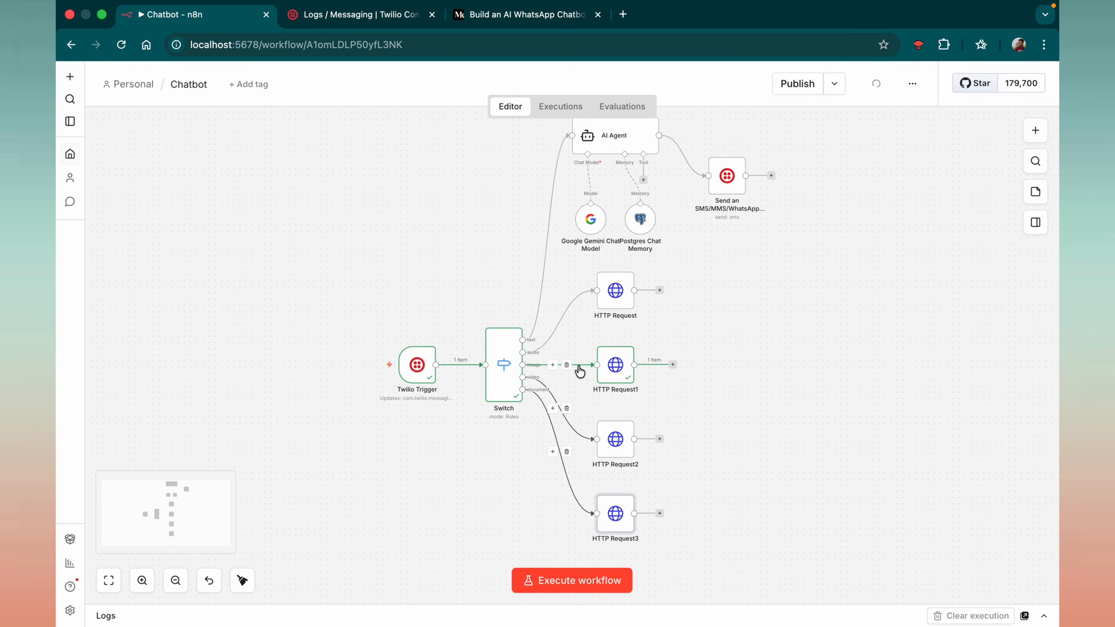
scroll(548, 321, up, 1)
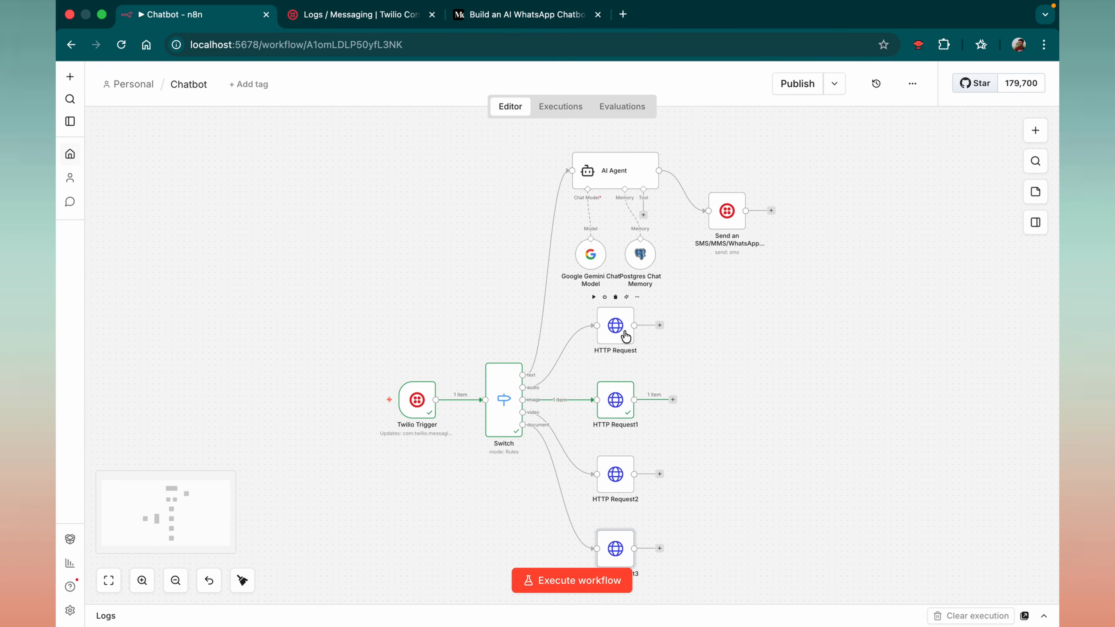
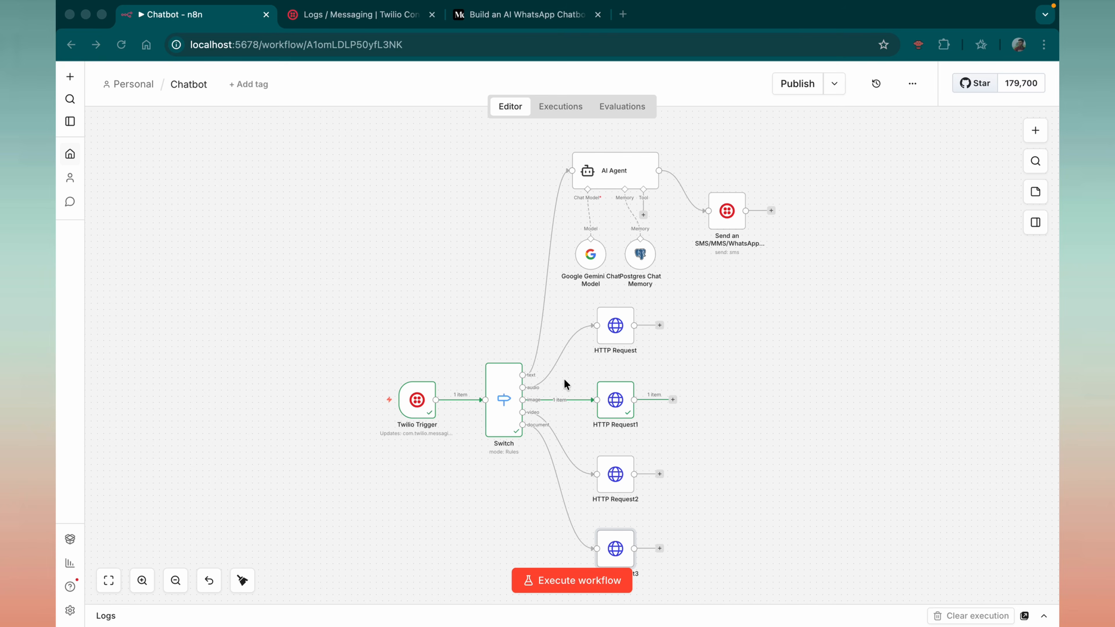
scroll(487, 393, right, 3)
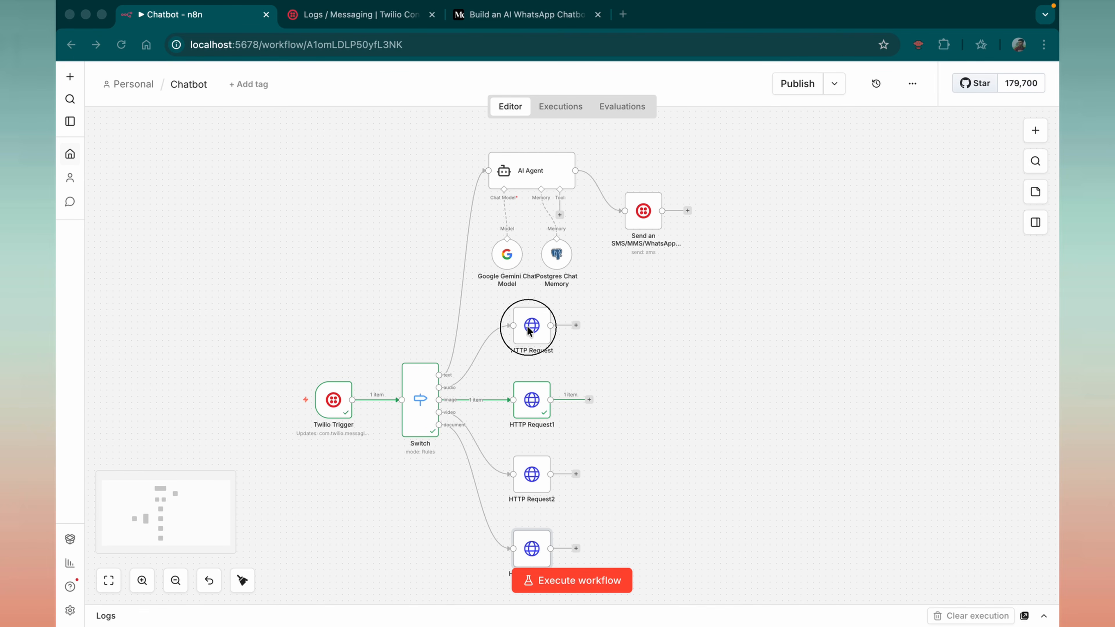
Step: Rename the HTTP Request node on the audio branch as audio and the one on the image branch as image
click(533, 332)
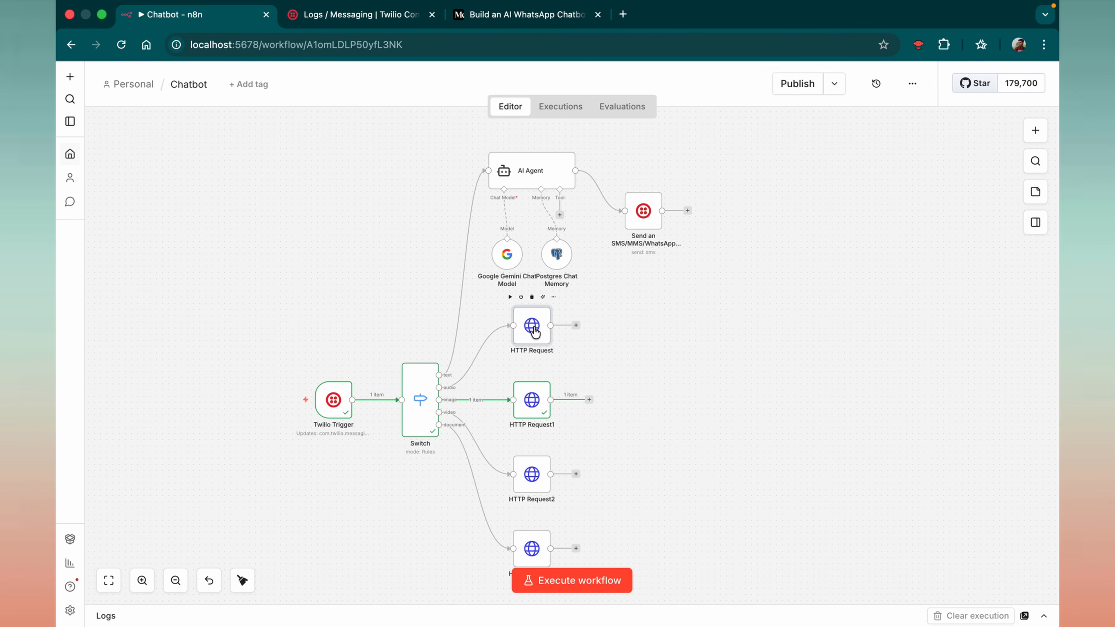
key(F2)
text(audio)
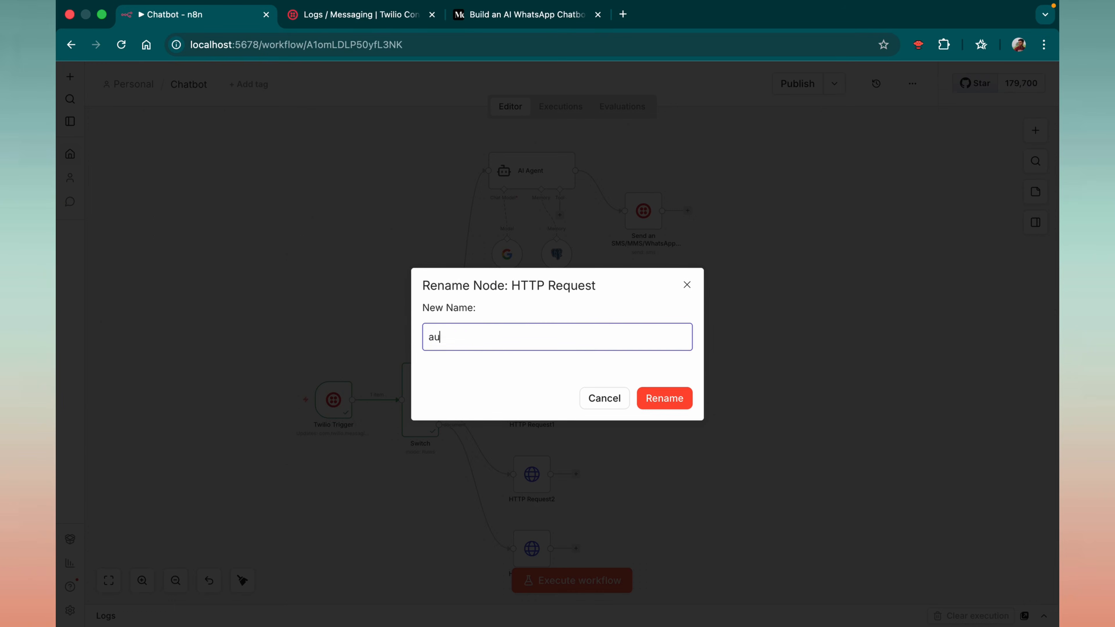
key(Return)
click(531, 413)
key(space)
text(v)
key(BackSpace)
text(image)
key(Return)
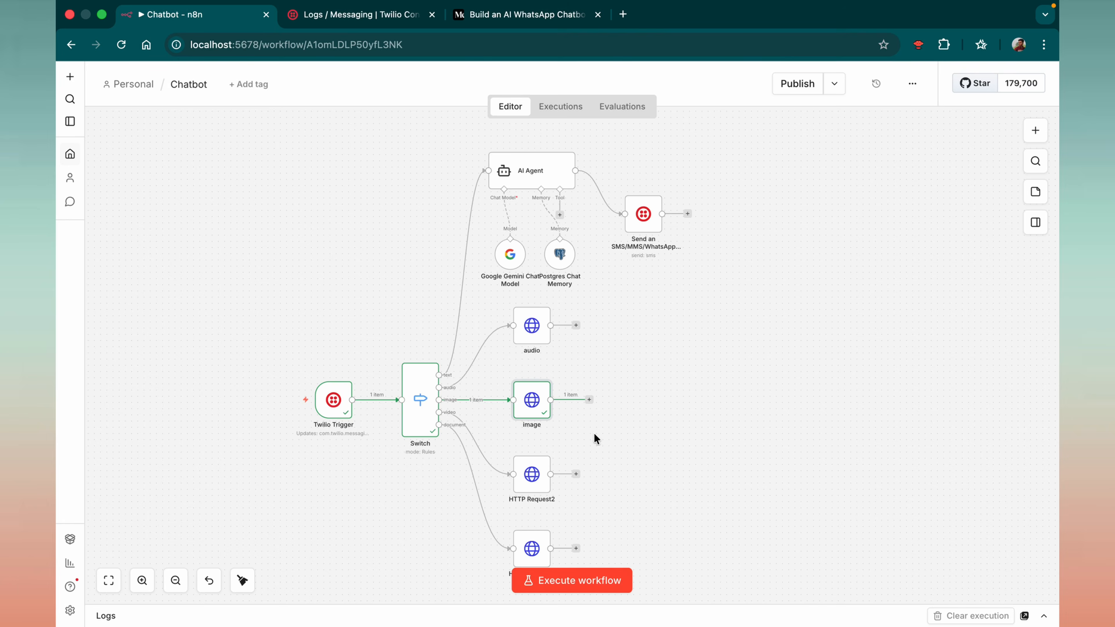
Step: Rename the HTTP Request node on the video branch as video and the one on the document branch as document
right_click(530, 473)
click(524, 176)
text(video)
key(Return)
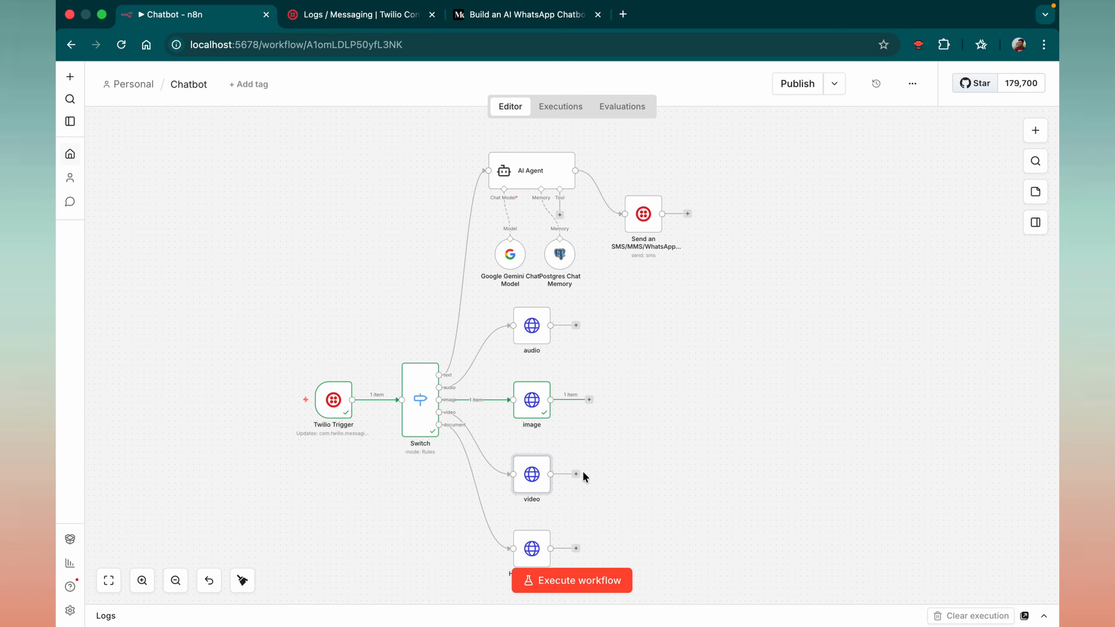
scroll(531, 531, down, 1)
click(538, 533)
key(F2)
text(document)
key(Return)
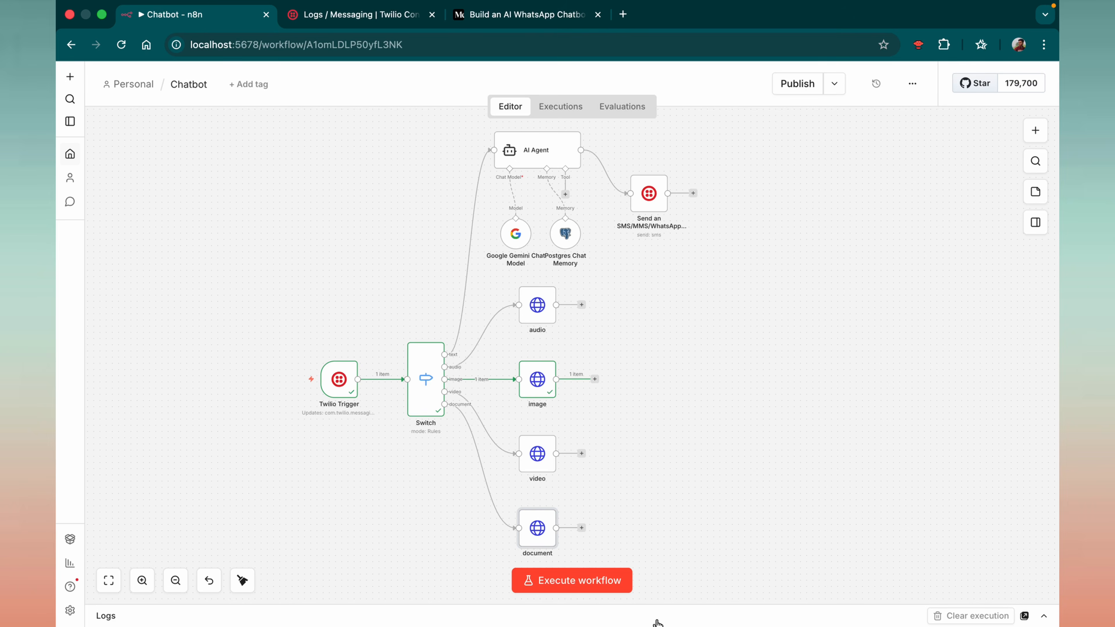
Step: Add a Google Gemini node with the Transcribe a recording action after the audio node
scroll(277, 488, left, 2)
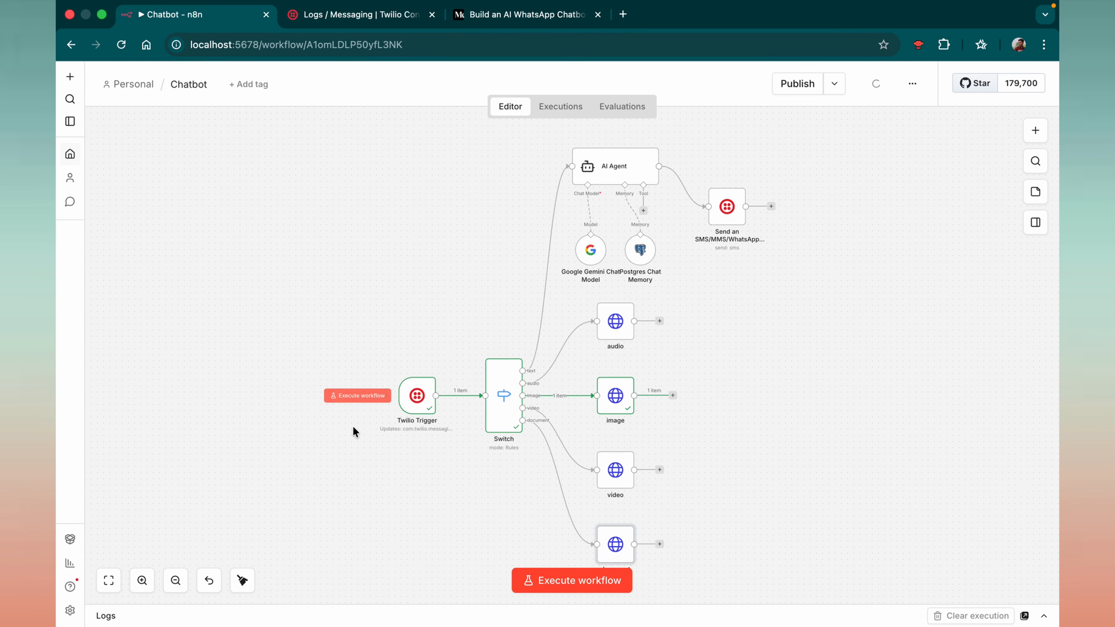
click(659, 321)
text(gemini)
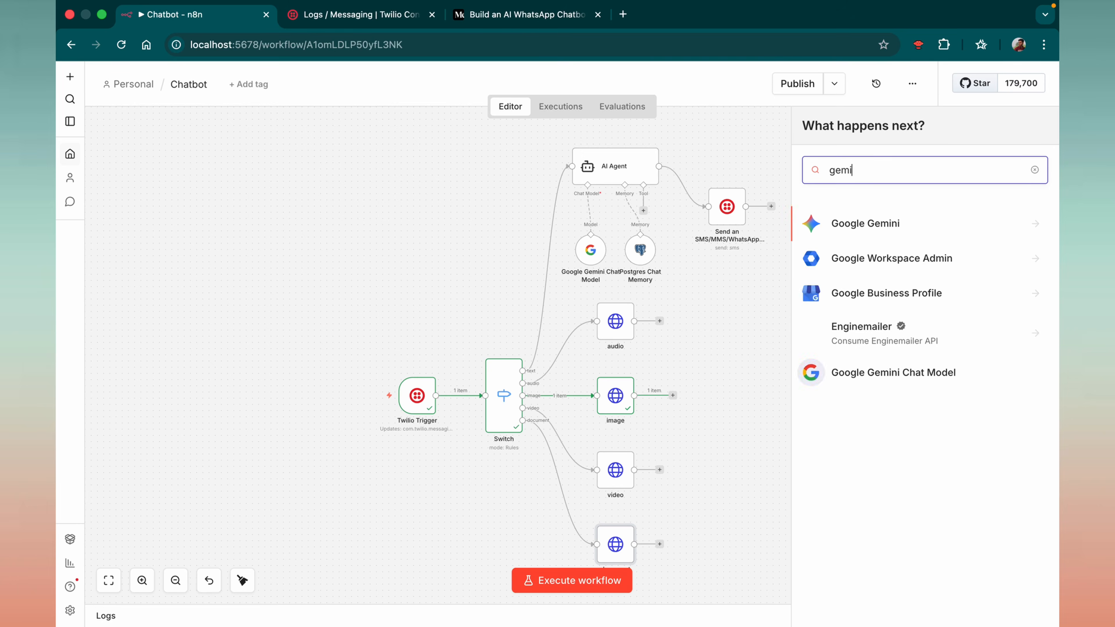
click(876, 222)
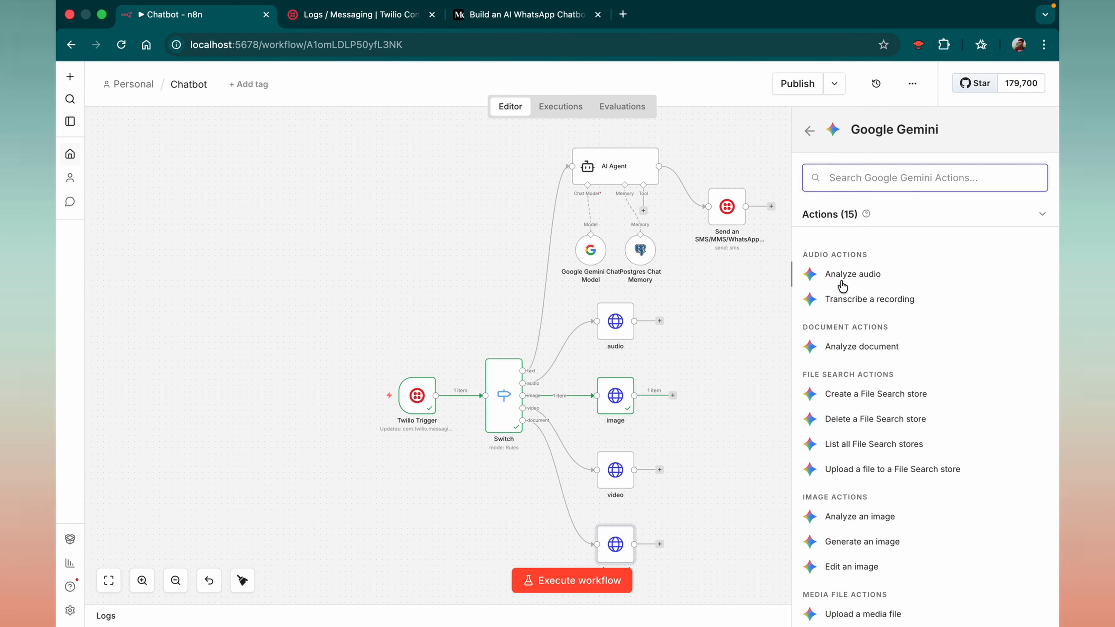
click(870, 300)
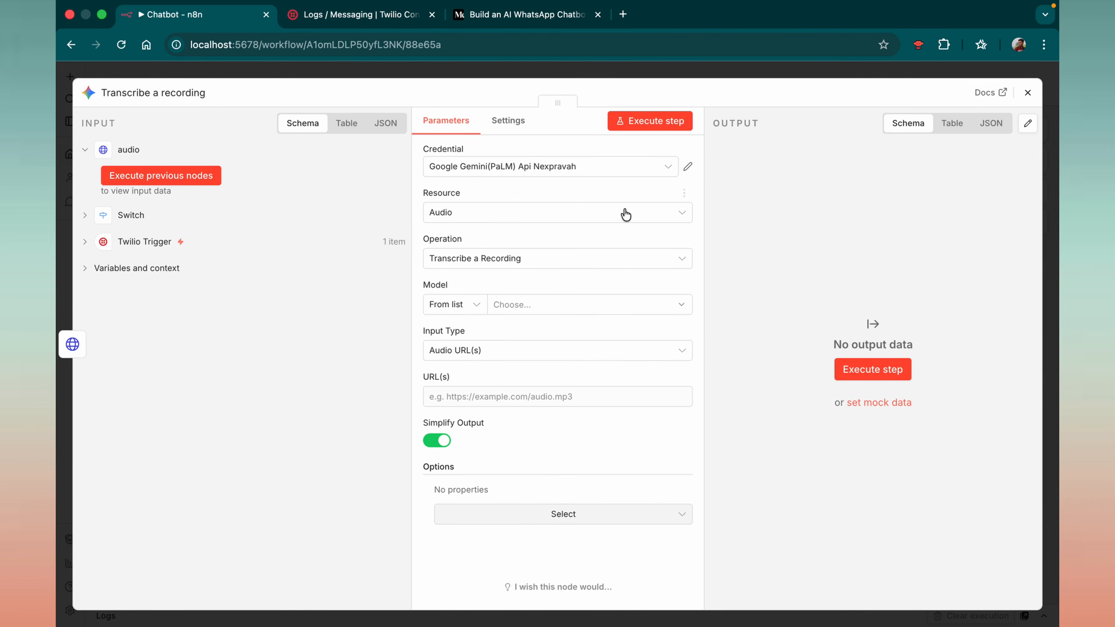
Step: Set the transcription node's input type to Binary File(s) and its model to models/gemini-2.5-flash
click(490, 352)
click(464, 412)
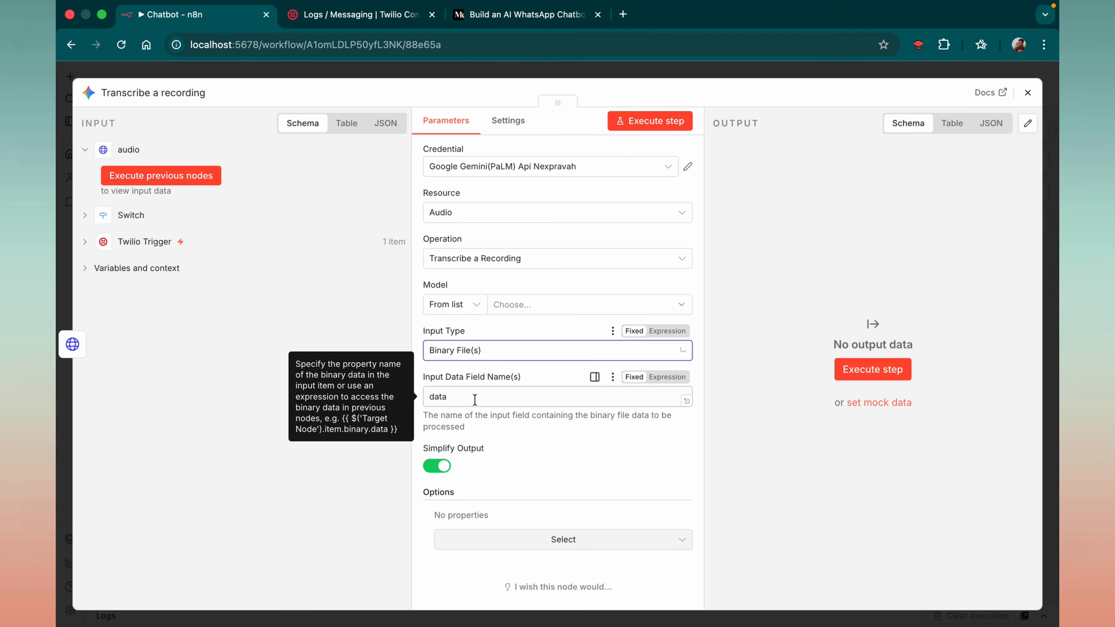
click(474, 398)
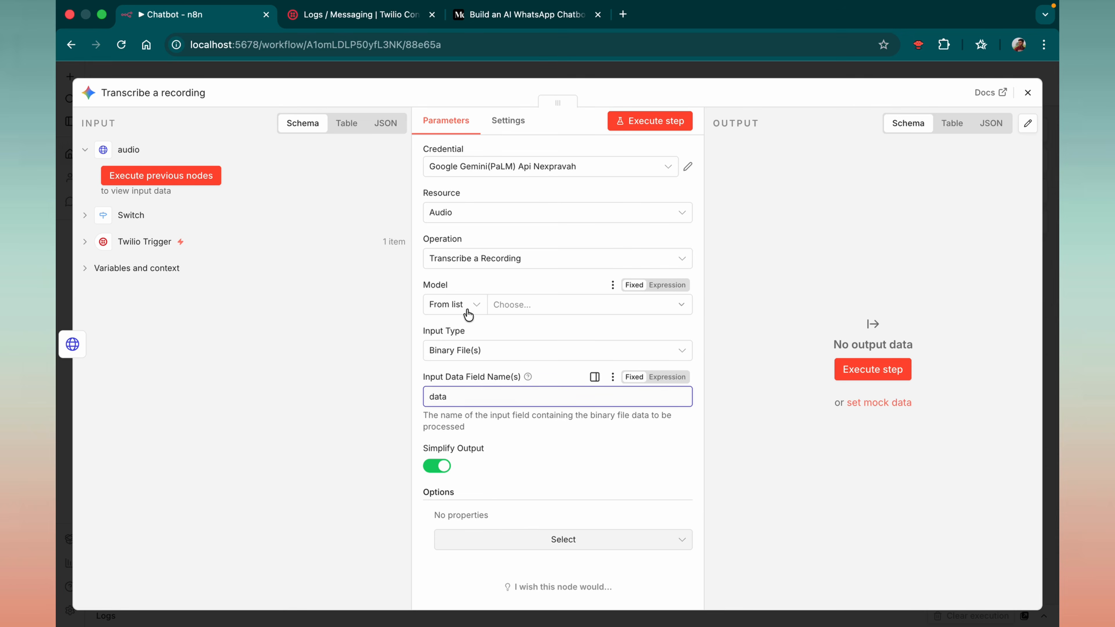
click(517, 305)
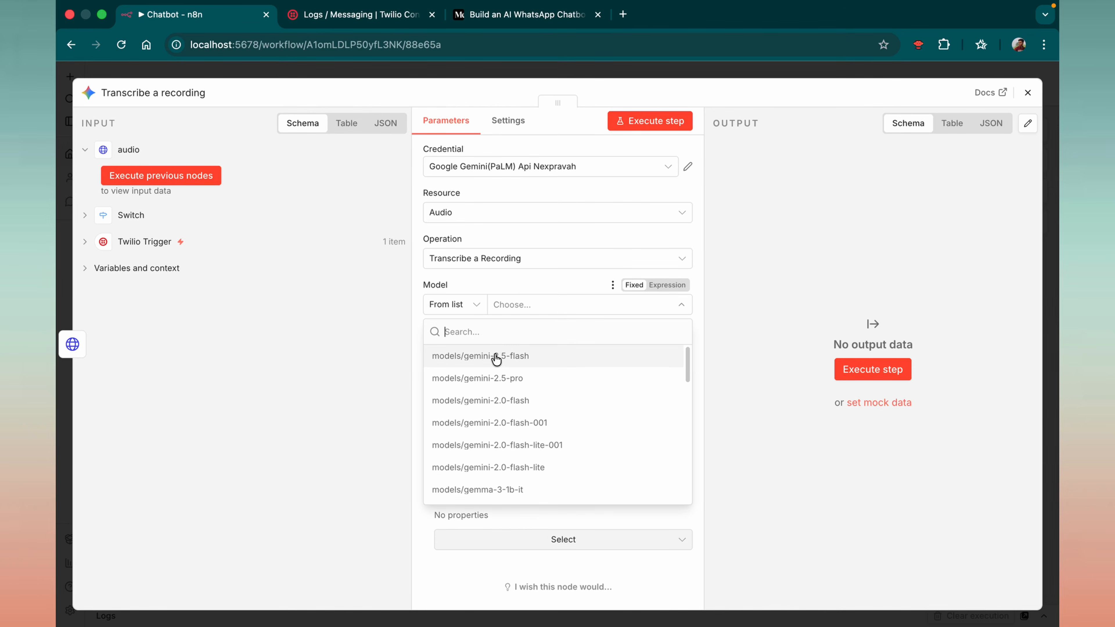
click(534, 359)
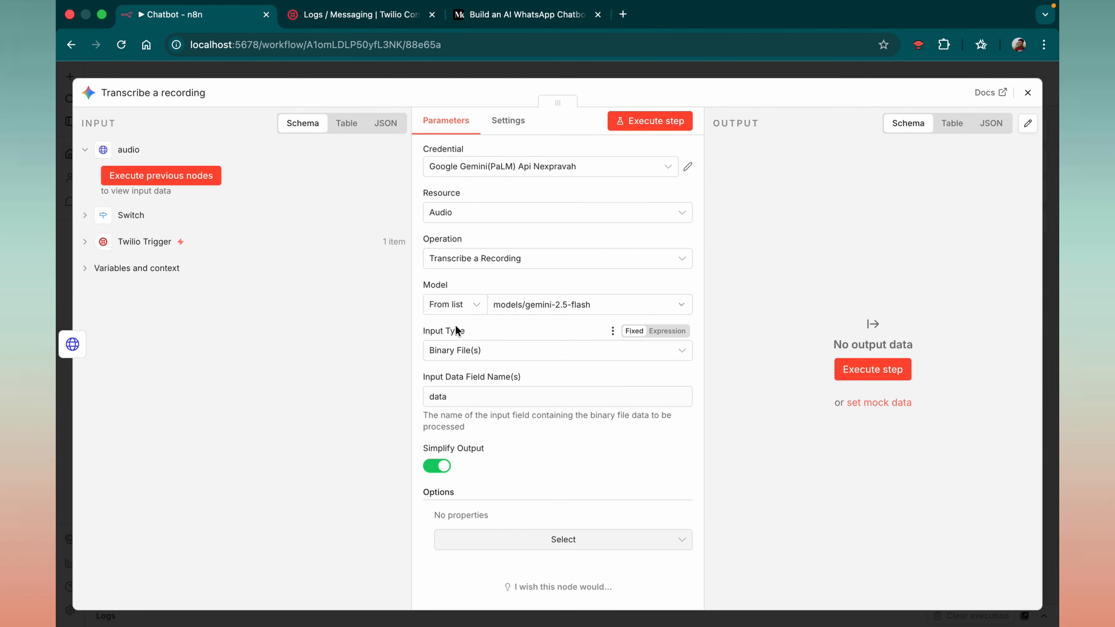
click(1027, 92)
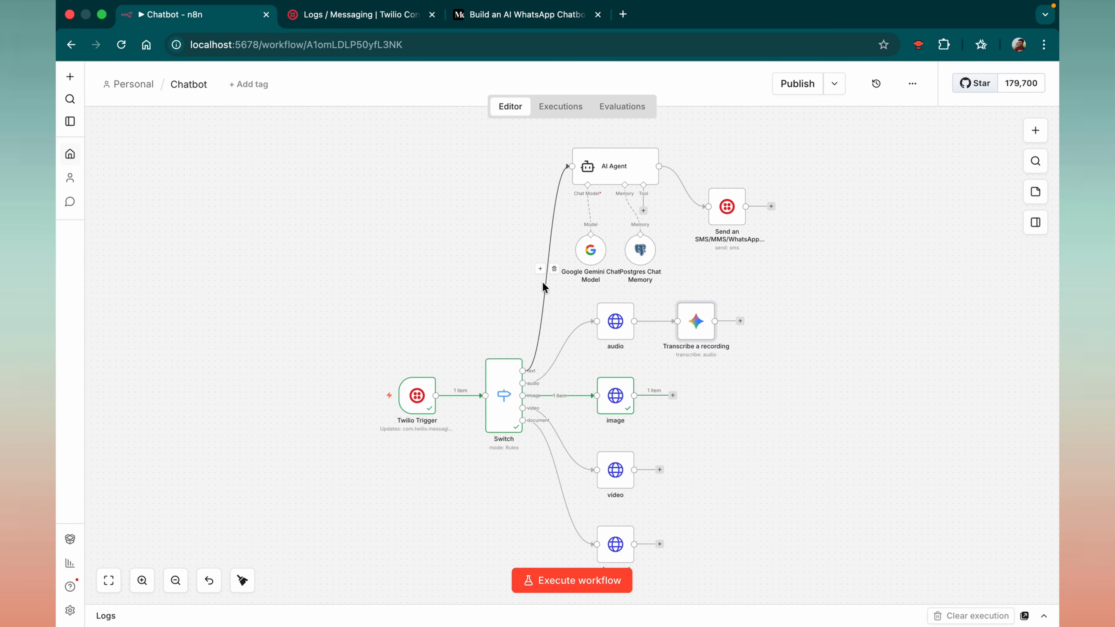
Step: Add a Google Gemini Analyze document node after the video node, with its input type set to Binary File(s)
scroll(548, 331, down, 3)
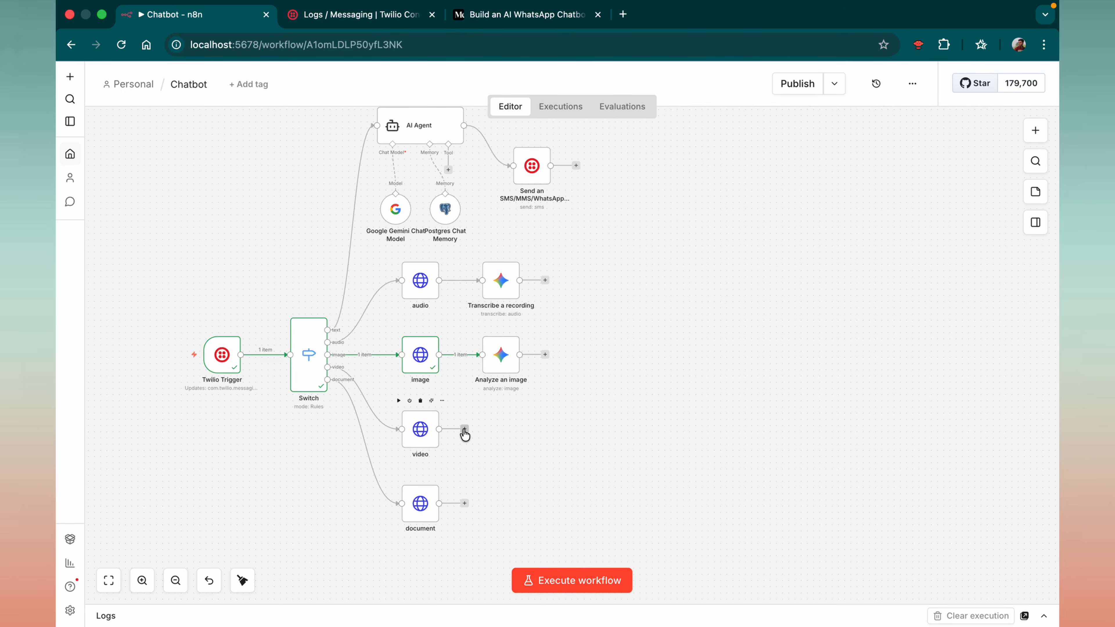
click(464, 429)
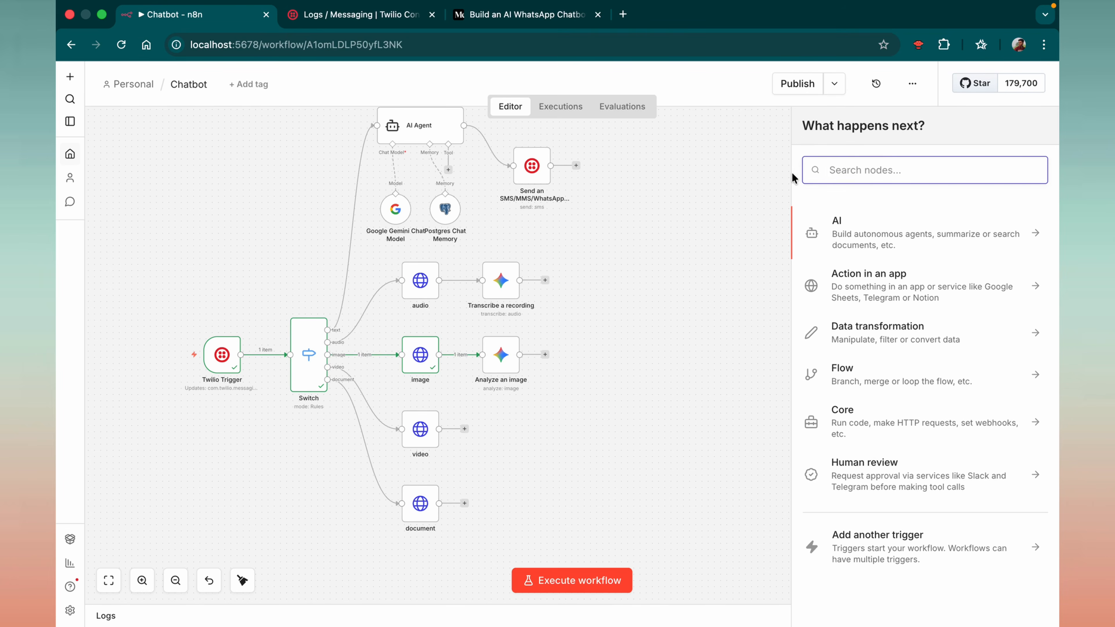
text(gemni)
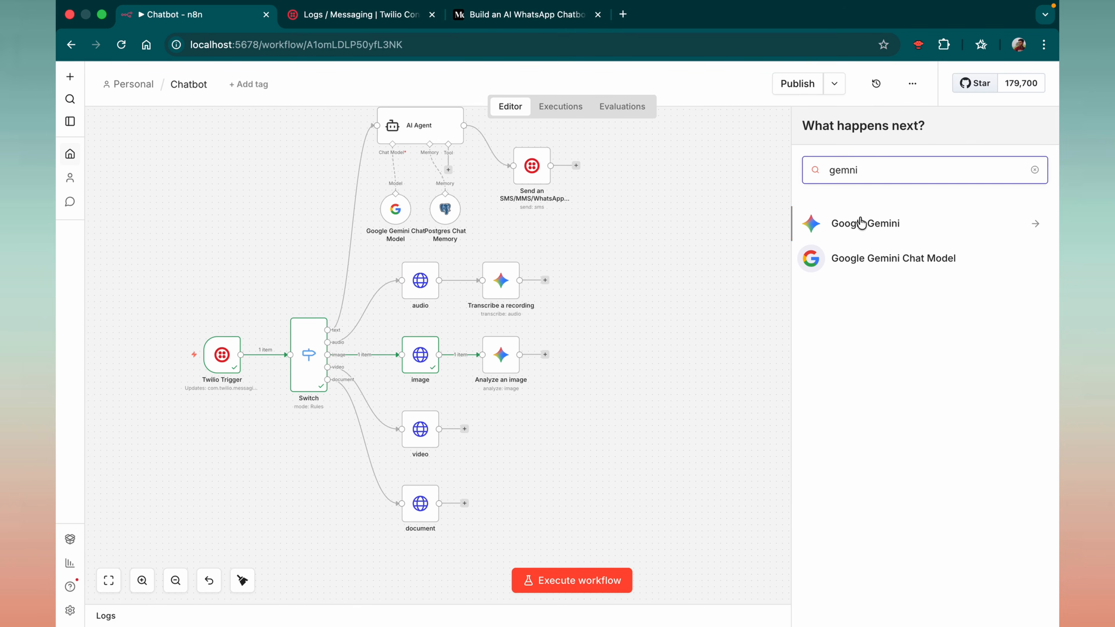
click(890, 231)
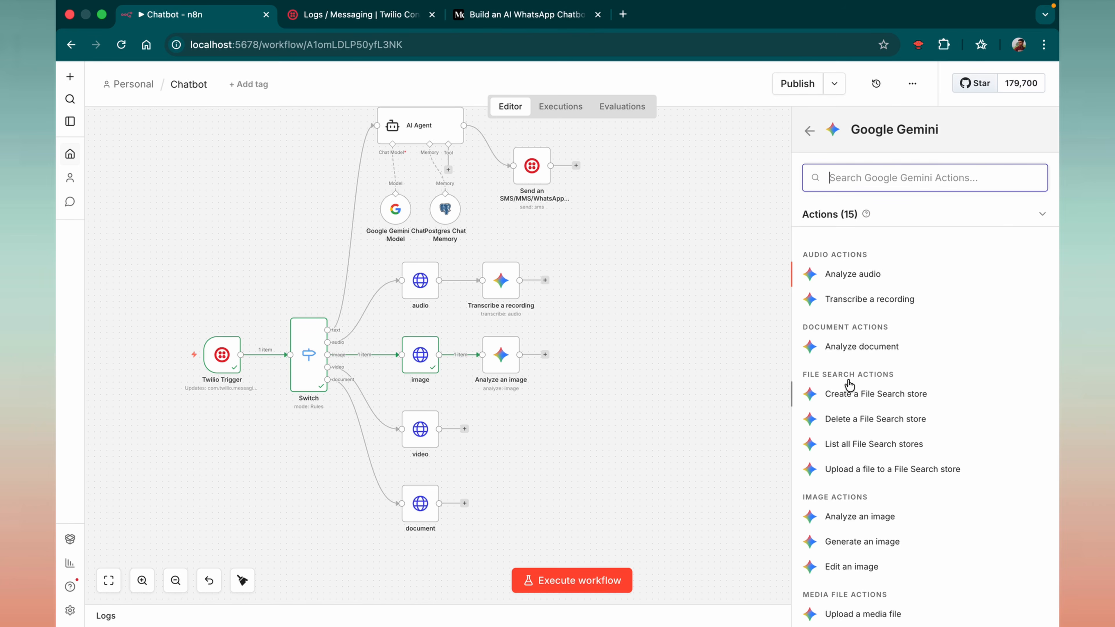
click(847, 349)
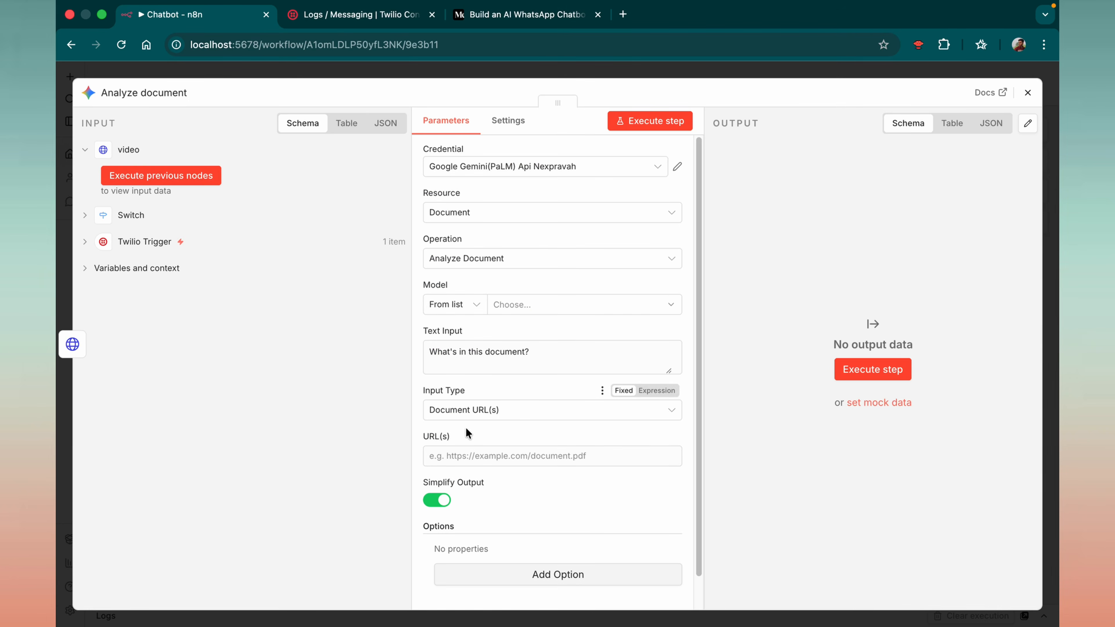
click(453, 413)
click(450, 465)
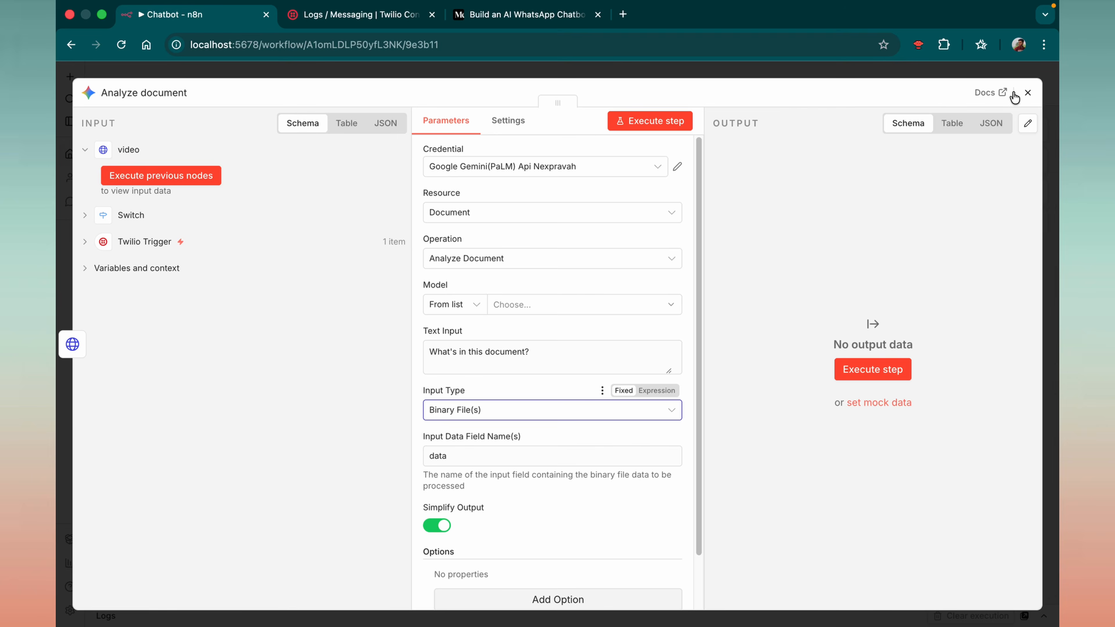
click(1027, 92)
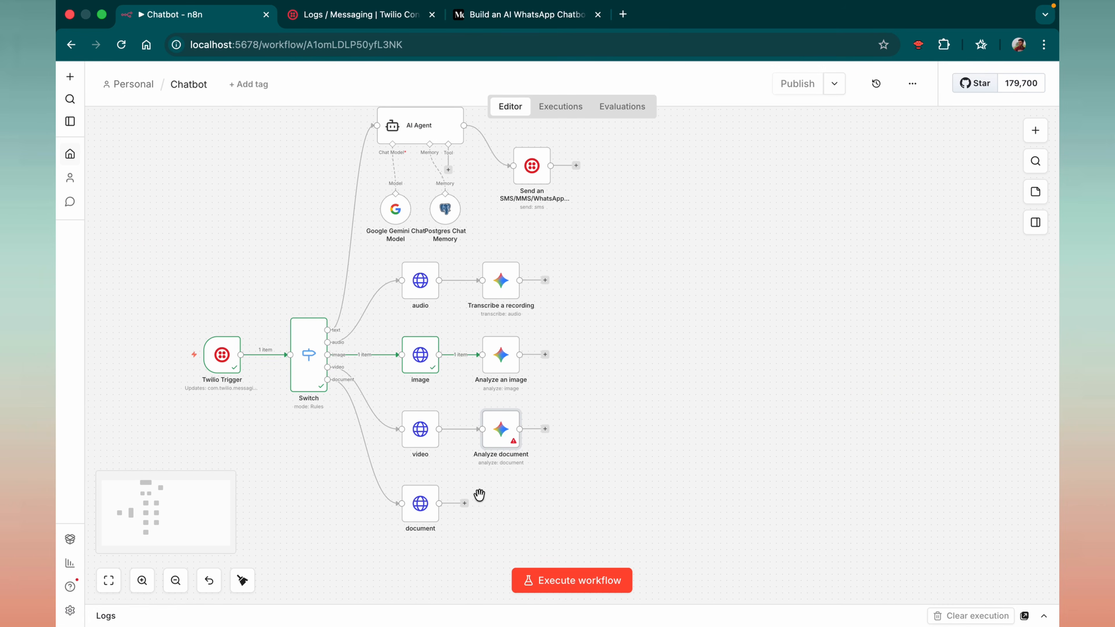
Step: Connect the document node to Analyze document and set that node's model to models/gemini-2.5-flash
drag(464, 503, 505, 467)
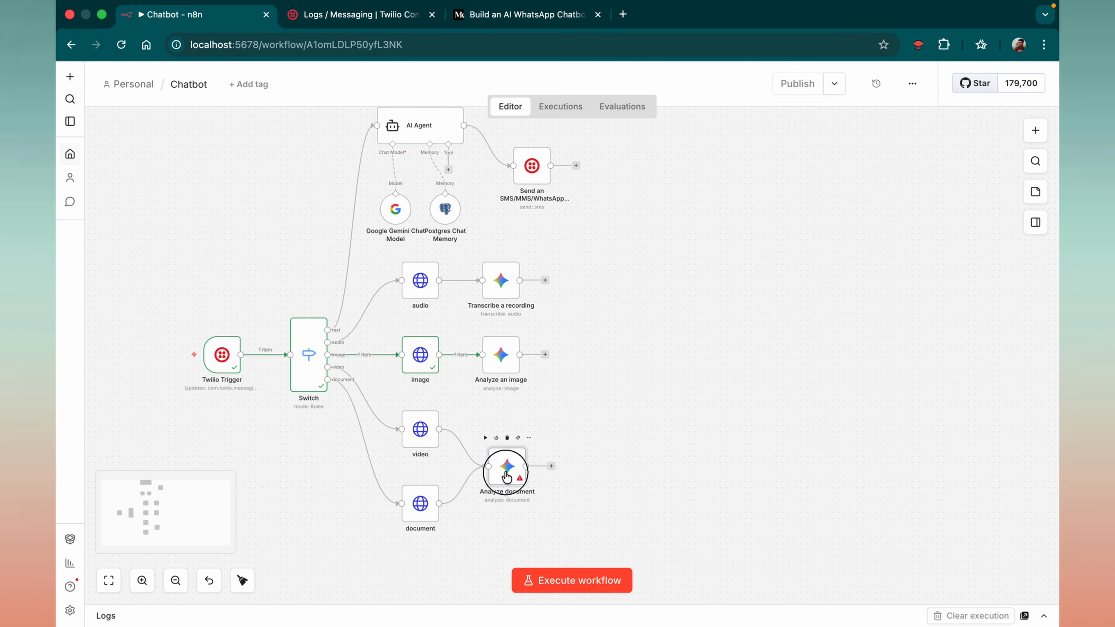
double_click(506, 475)
click(514, 297)
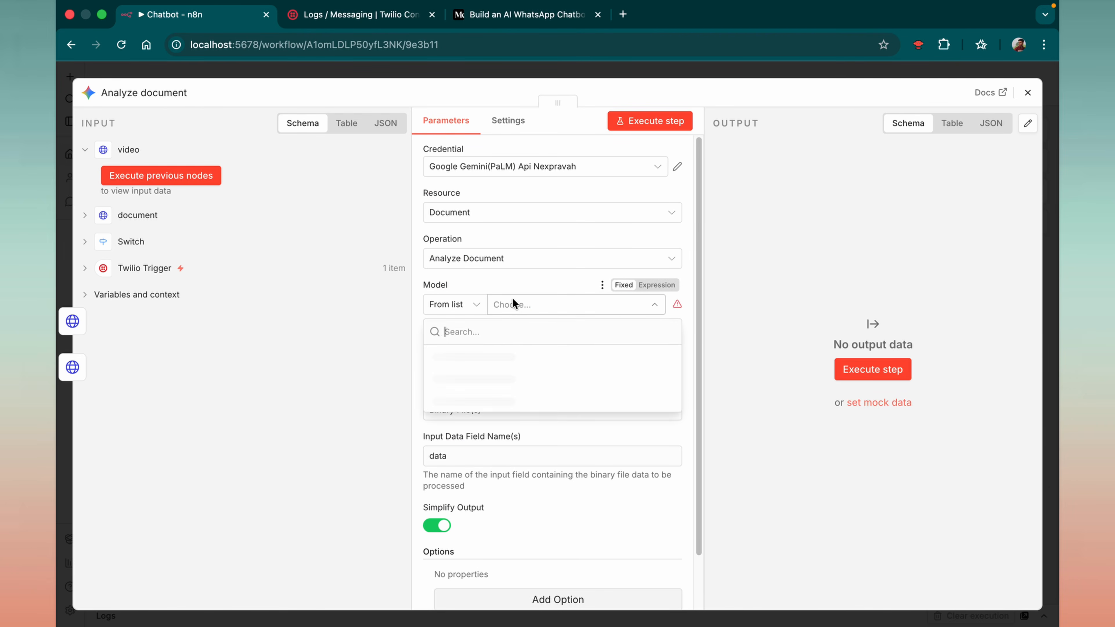
click(496, 379)
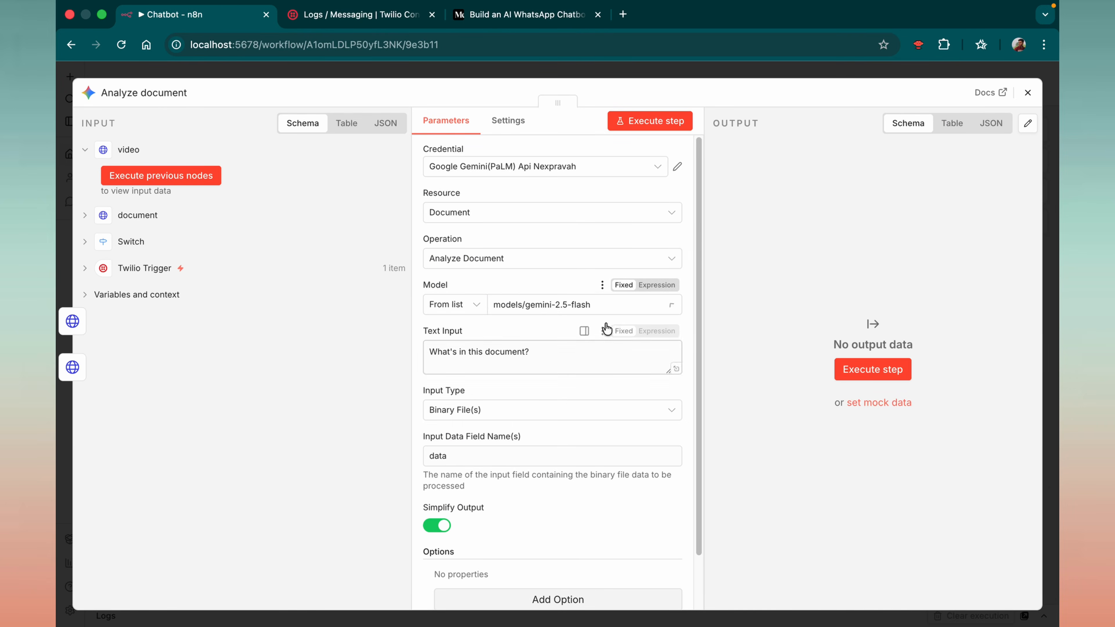
click(1027, 93)
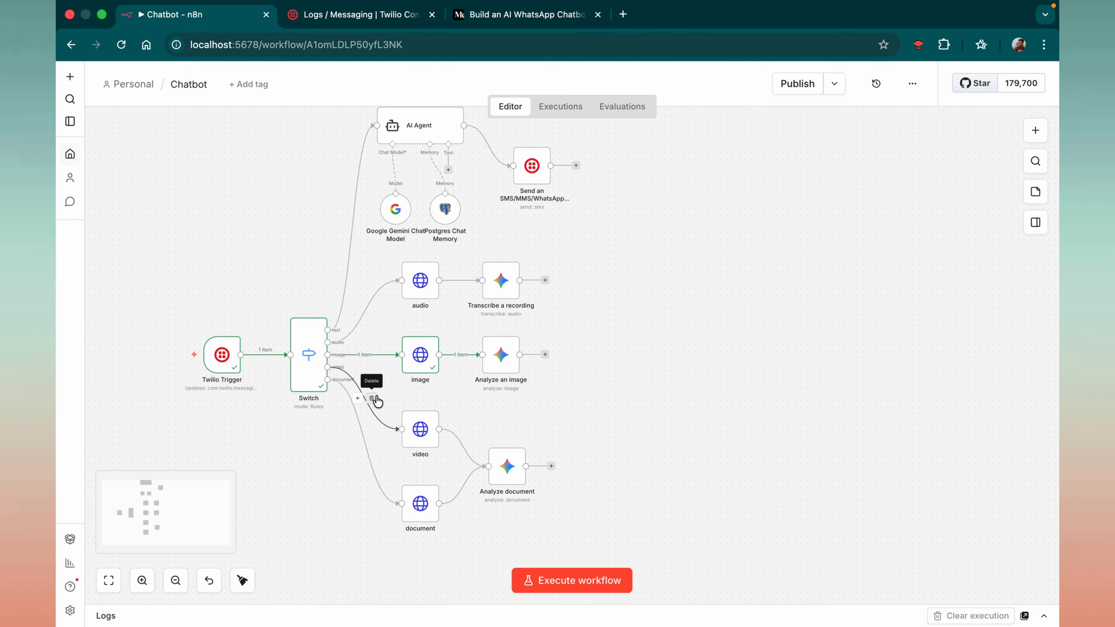
Step: Add a new routing rule to the Switch node below the document rule
scroll(469, 404, up, 2)
scroll(511, 453, down, 4)
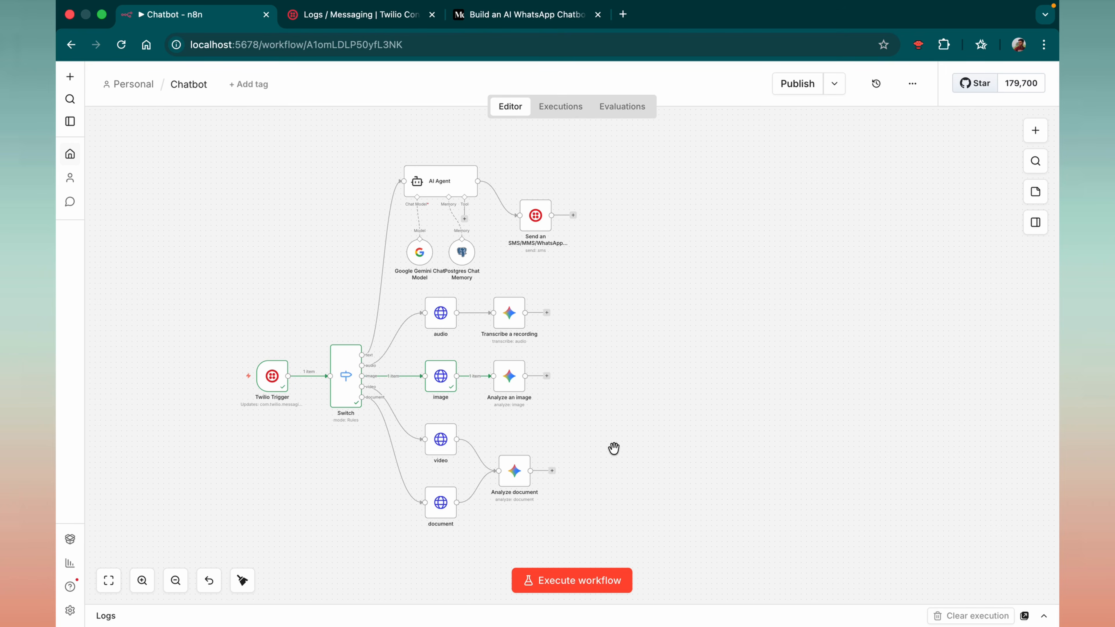
click(346, 382)
double_click(347, 382)
scroll(525, 411, down, 10)
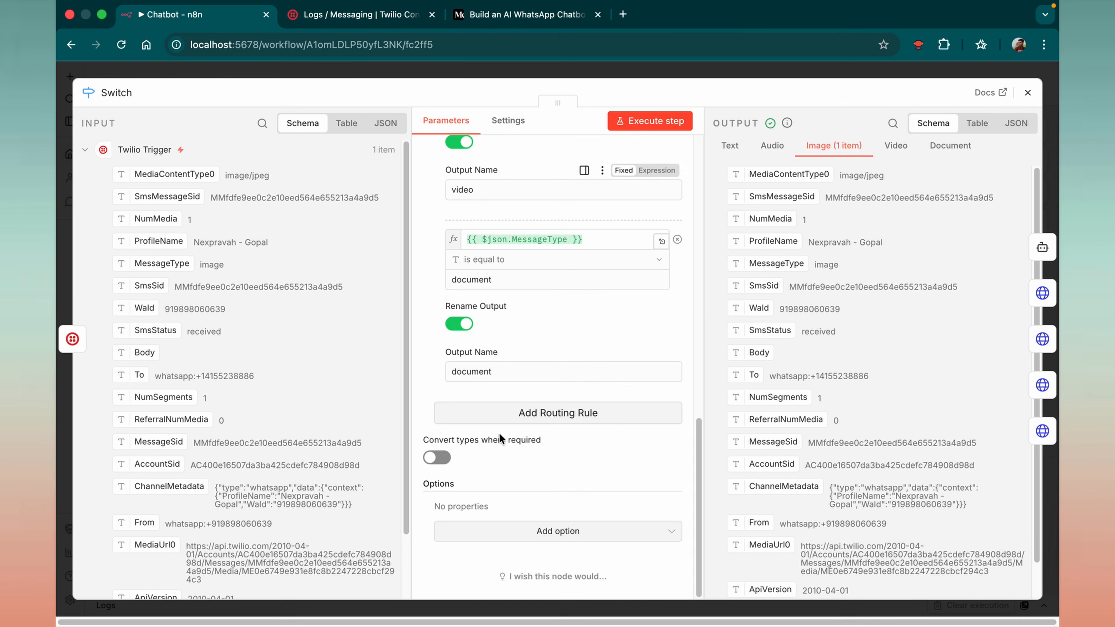
click(525, 410)
click(500, 421)
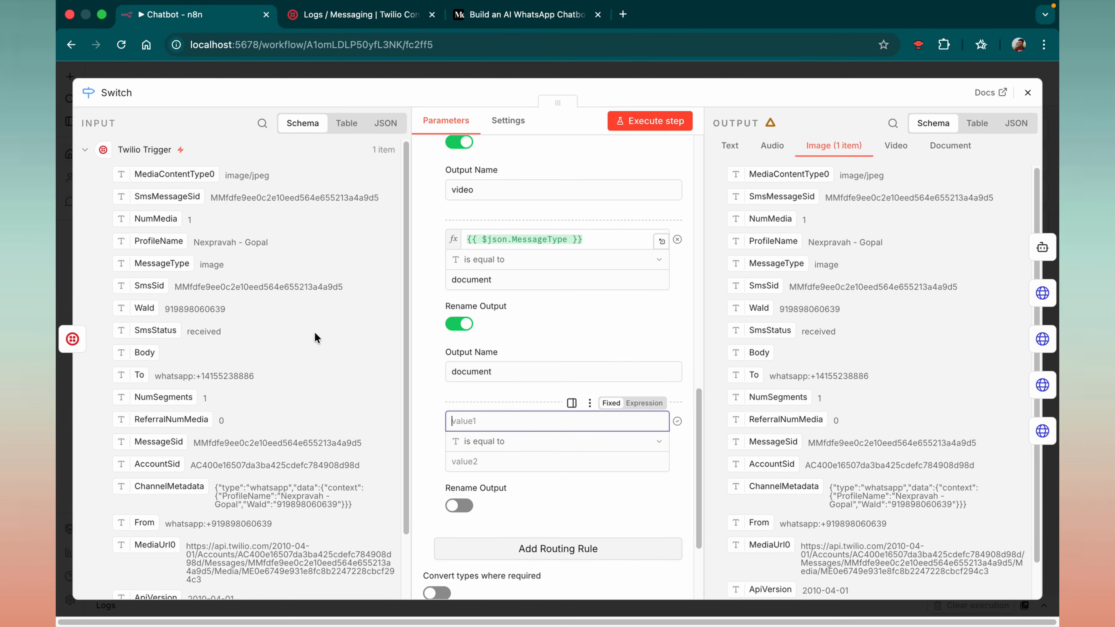
Step: Define the new Switch rule's condition as {{ $json.MediaUrl0 }} is equal to sticker
scroll(211, 395, down, 3)
drag(144, 472, 515, 427)
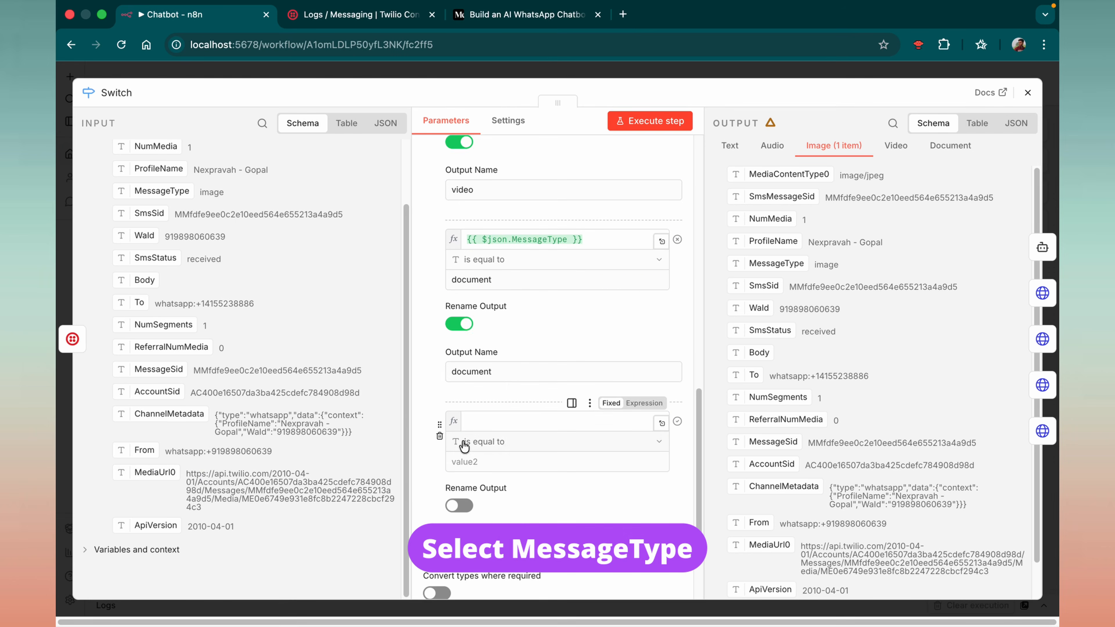
click(492, 461)
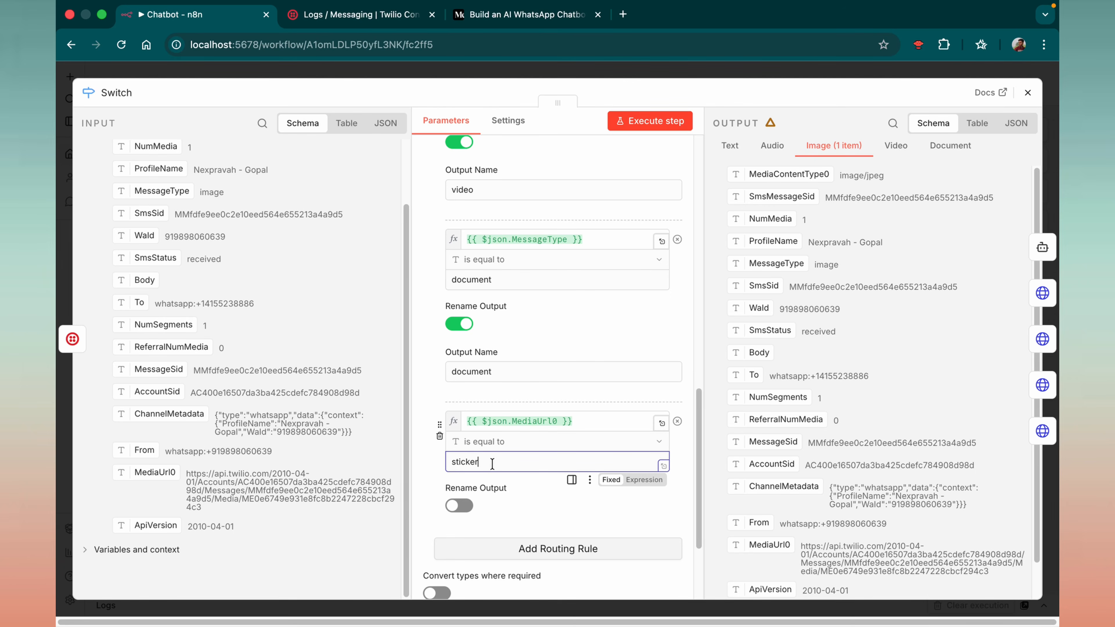
click(504, 506)
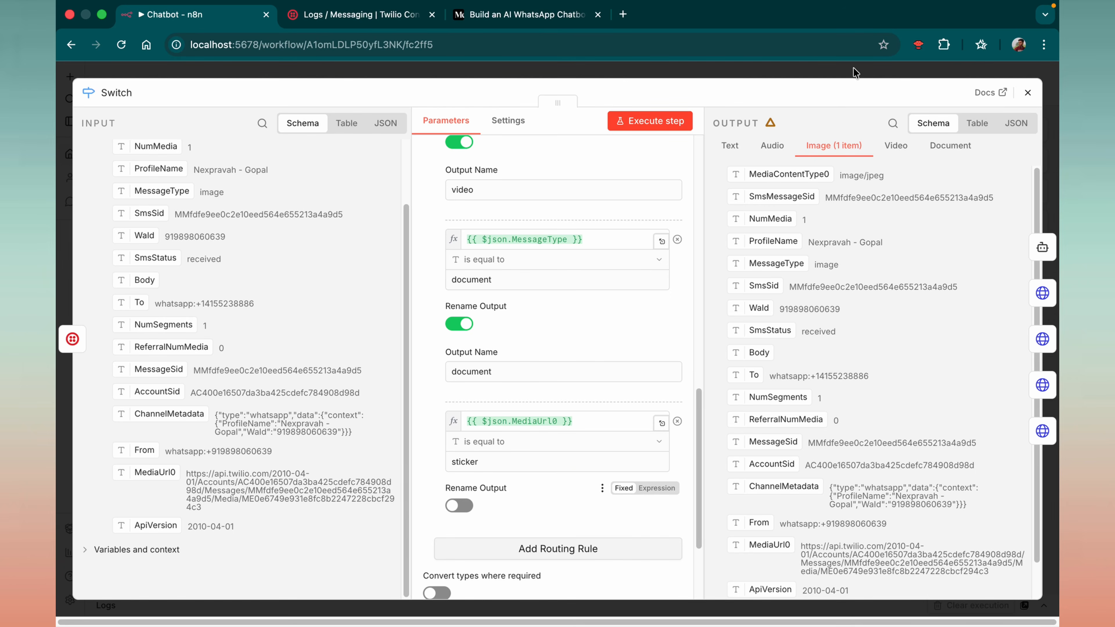
click(1027, 92)
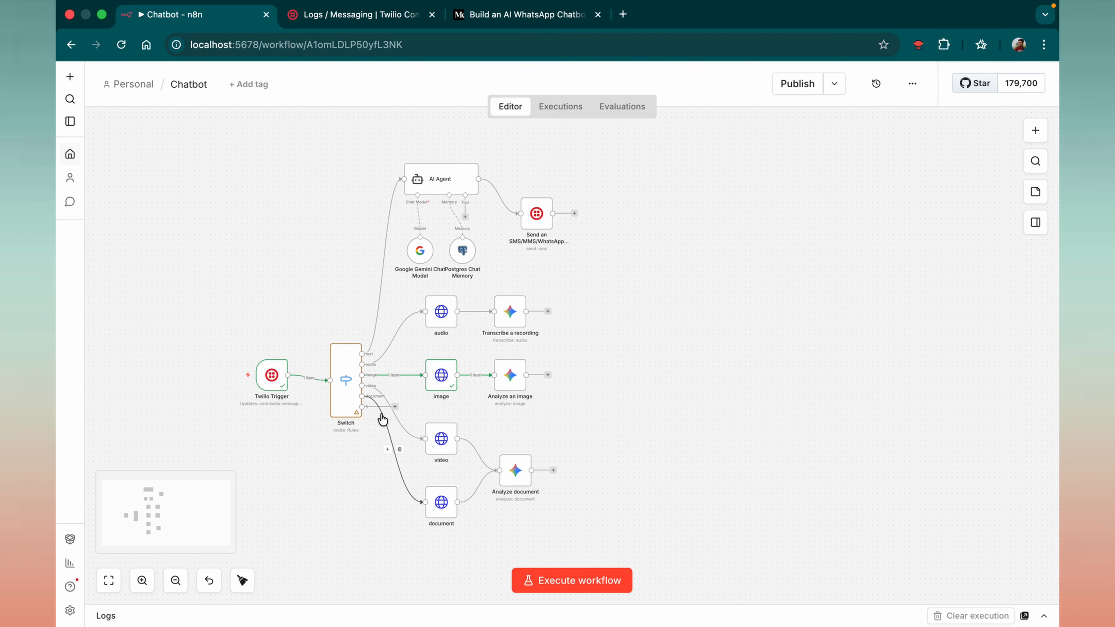
Step: Add an HTTP Request node to the Switch's sticker rule output, below the document node
drag(393, 407, 392, 547)
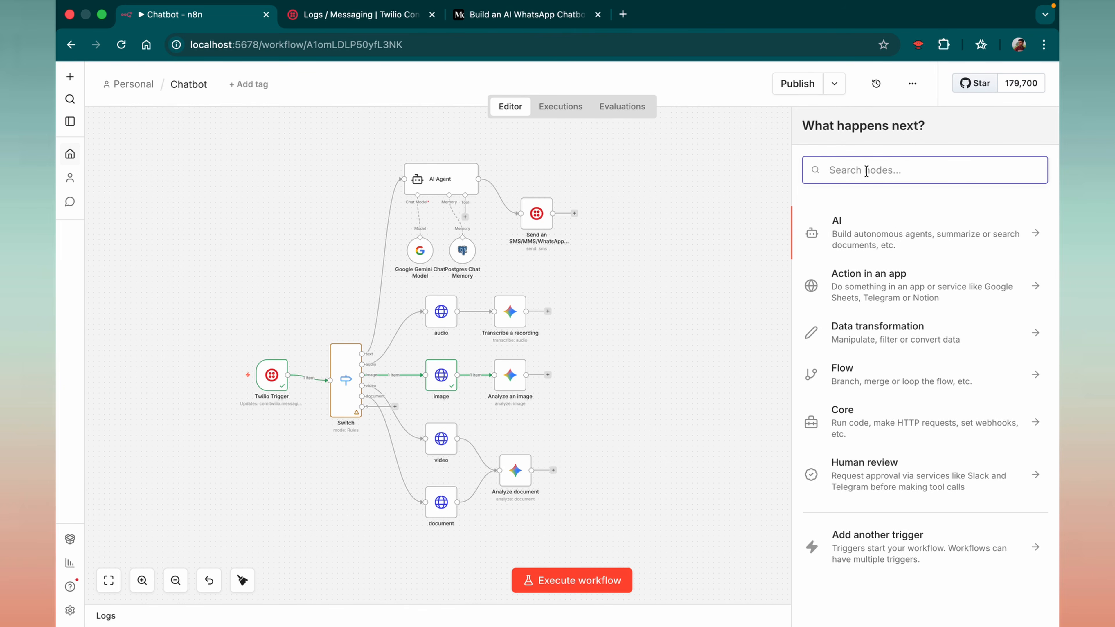
text(h)
key(BackSpace)
text(http)
click(864, 219)
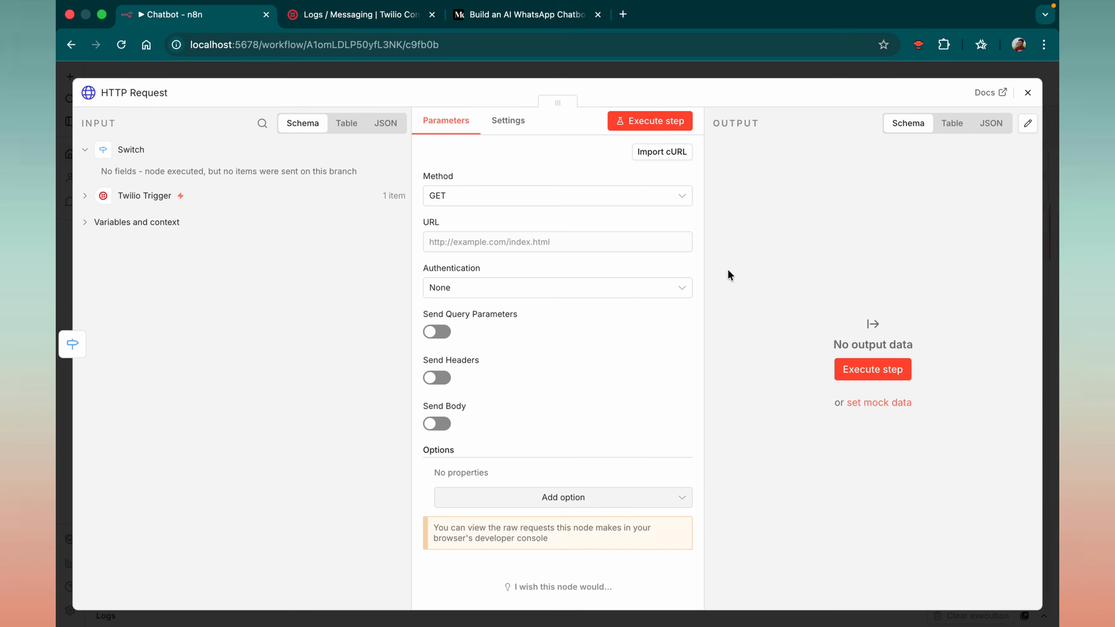
Step: Set the new HTTP Request node's URL to the Twilio Trigger's MediaUrl0 field
click(472, 241)
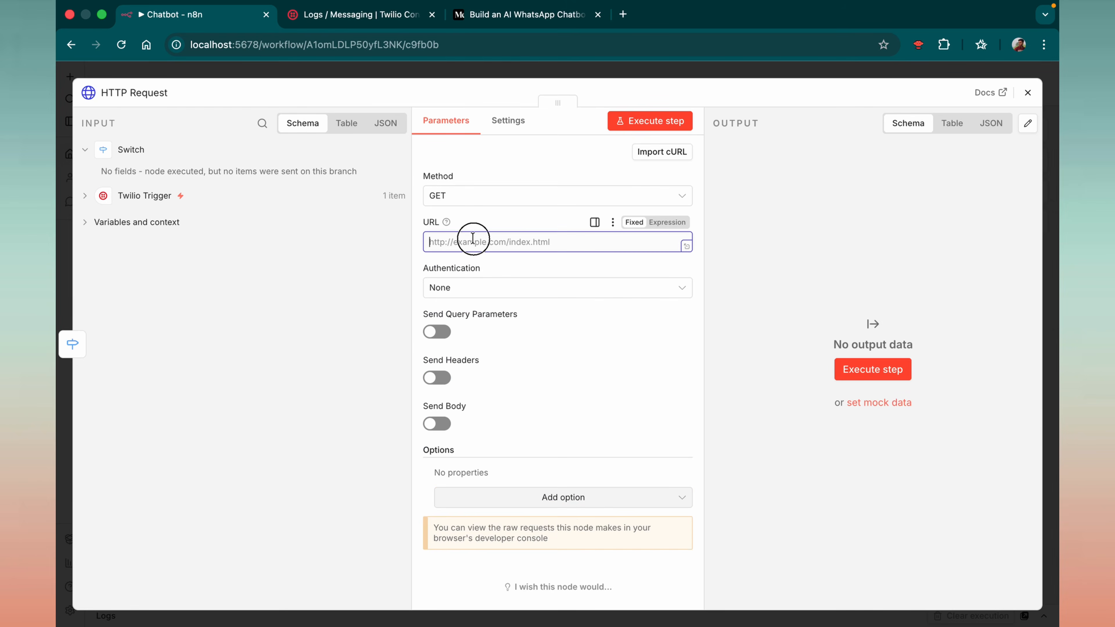
click(99, 198)
scroll(173, 500, down, 3)
drag(131, 483, 457, 243)
Step: Set the request's authentication to Generic Credential Type with Basic Auth and the saved Twilio credential, and close the node
click(462, 287)
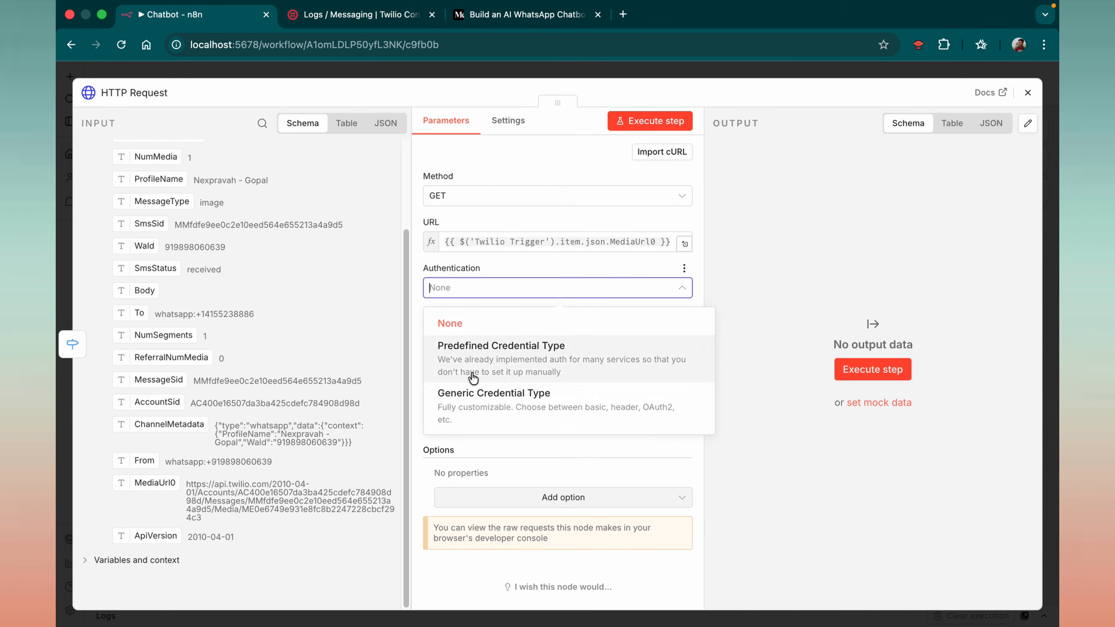
click(470, 384)
click(480, 336)
click(478, 375)
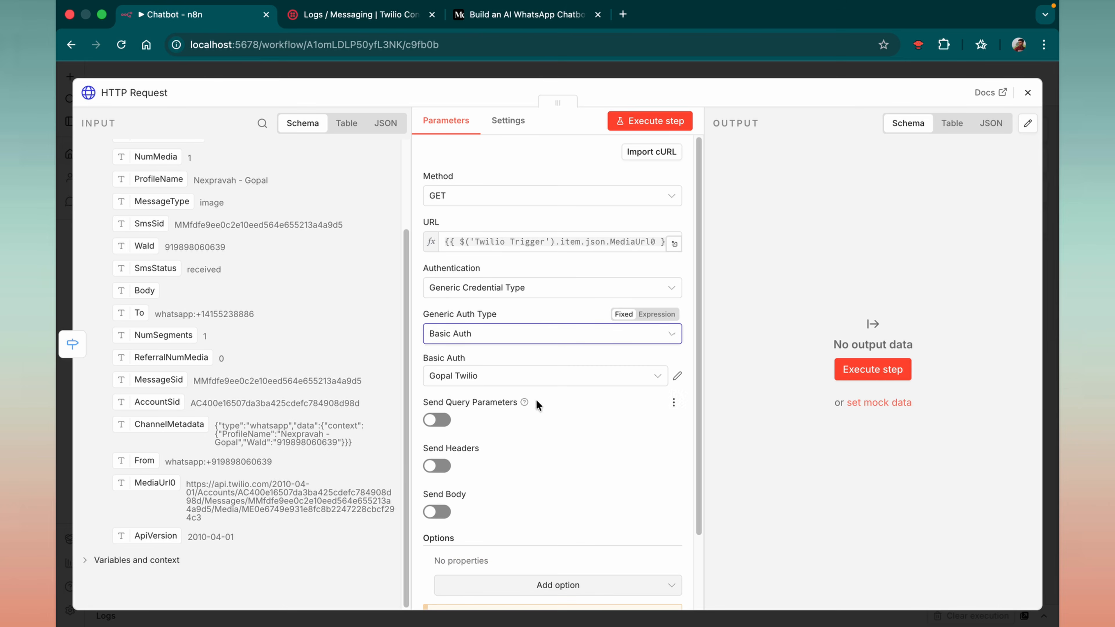
scroll(690, 357, down, 1)
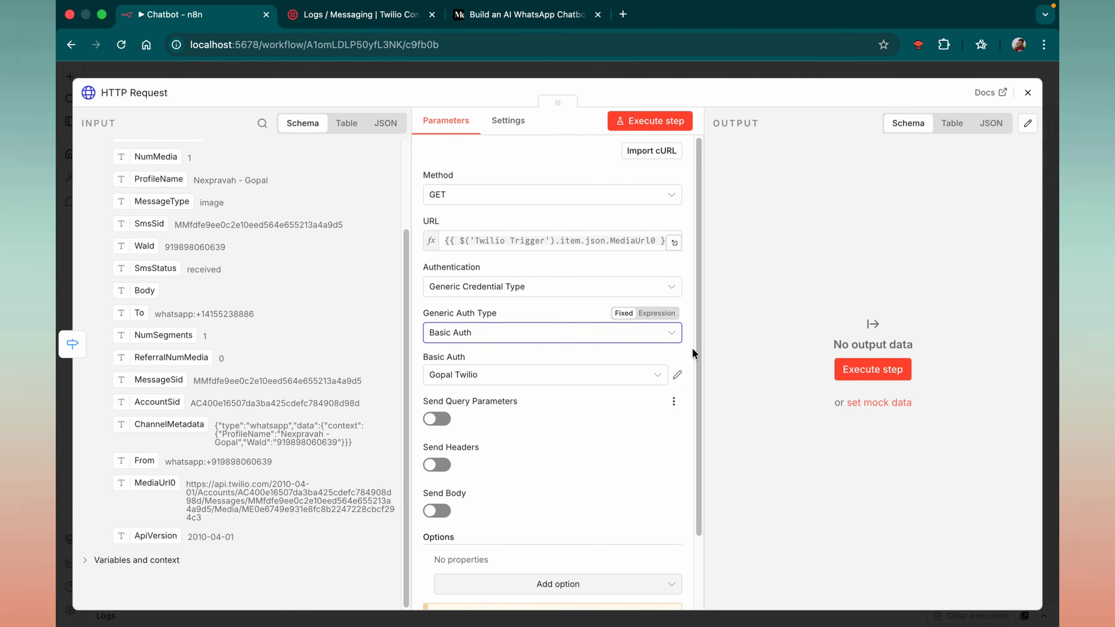
click(1028, 92)
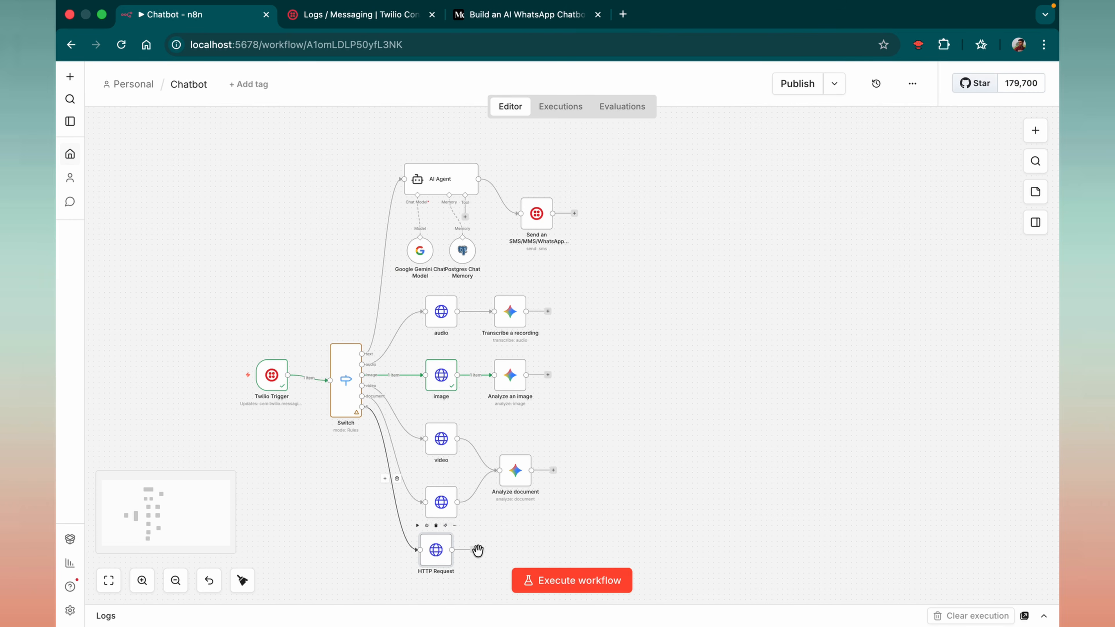
Step: Connect the sticker HTTP Request node to Analyze document, tidy up the canvas and save the workflow
drag(477, 550, 513, 471)
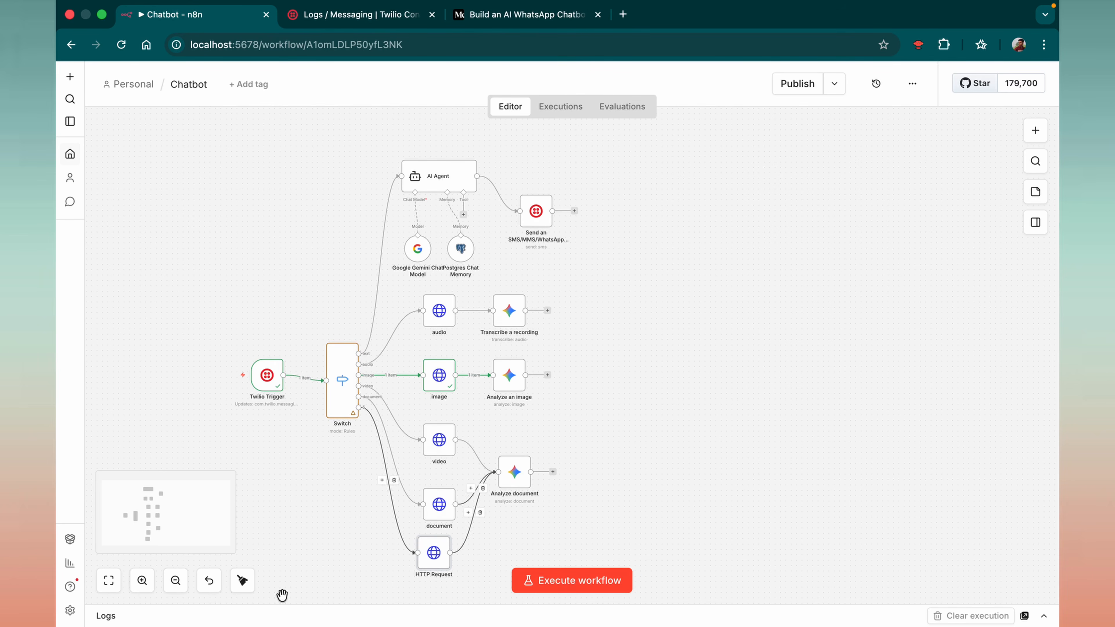
click(244, 586)
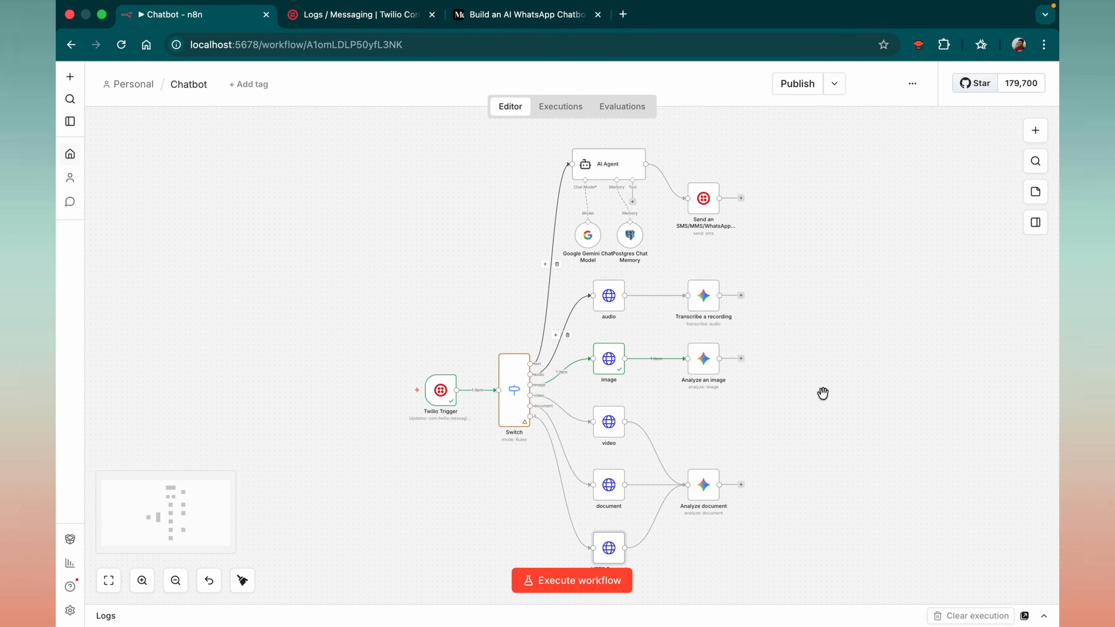
key(super+s)
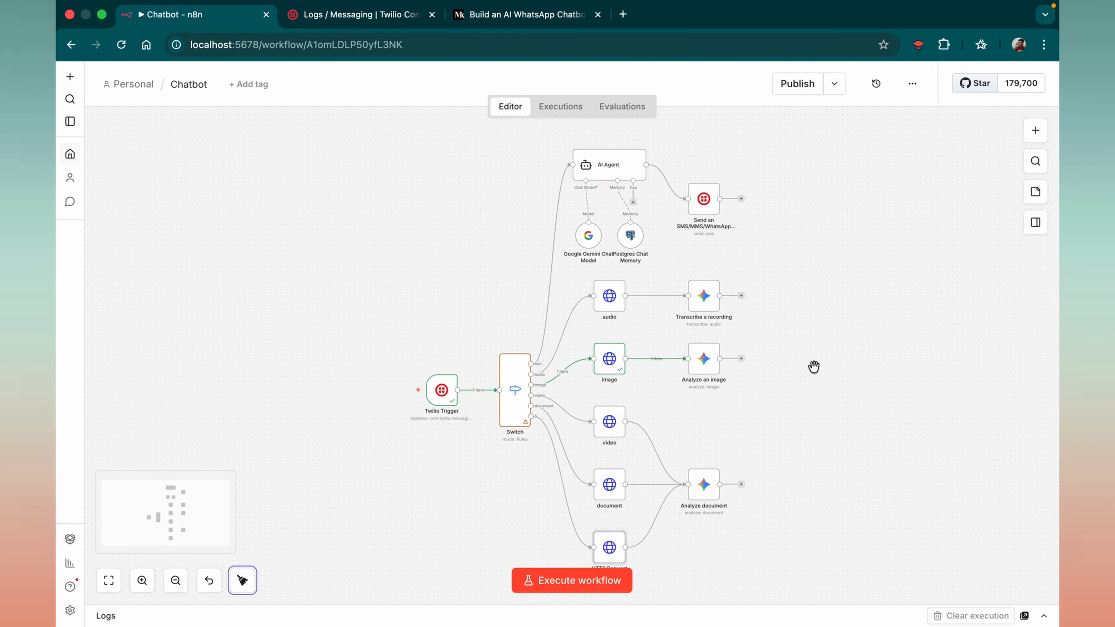
Step: Delete the connection between the Switch's text output and the AI Agent
scroll(814, 367, up, 1)
scroll(814, 368, up, 3)
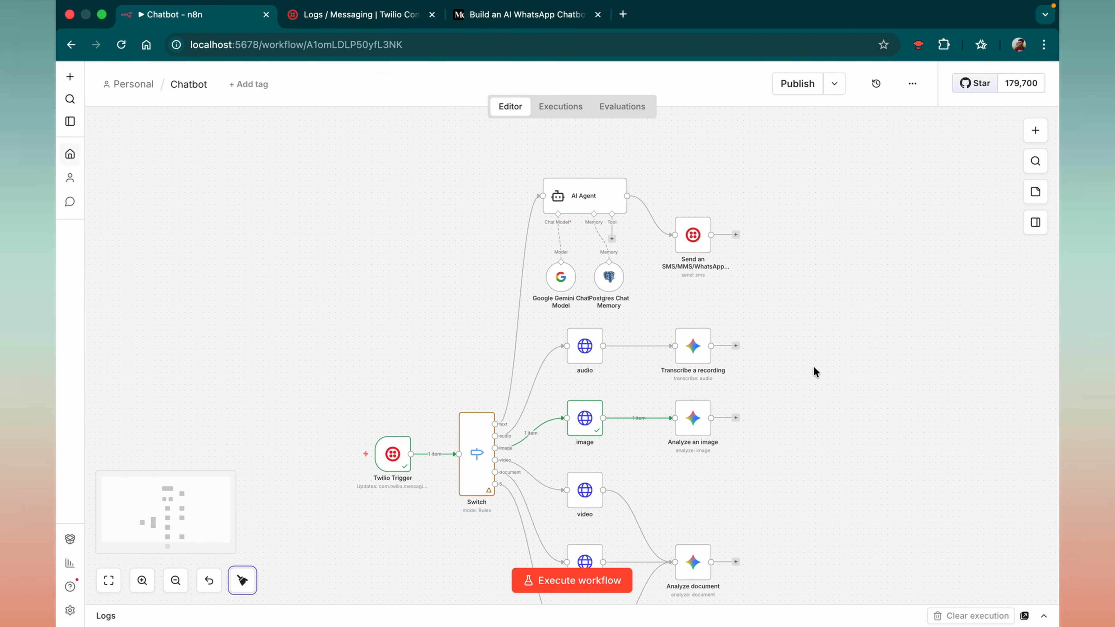
scroll(813, 369, right, 5)
scroll(813, 367, right, 1)
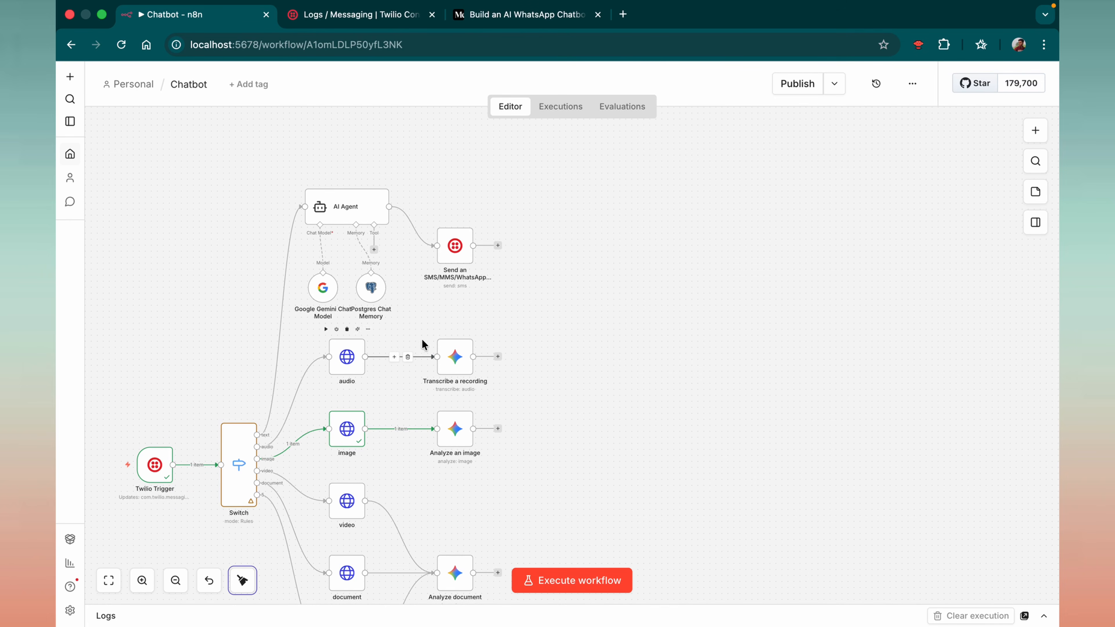
scroll(396, 394, down, 2)
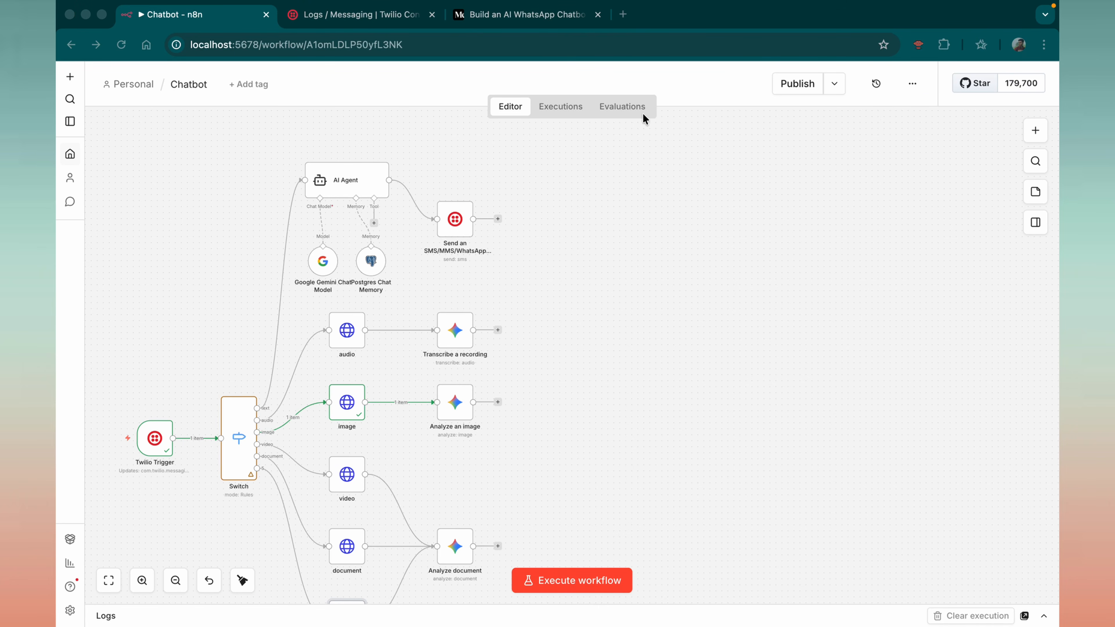
click(671, 230)
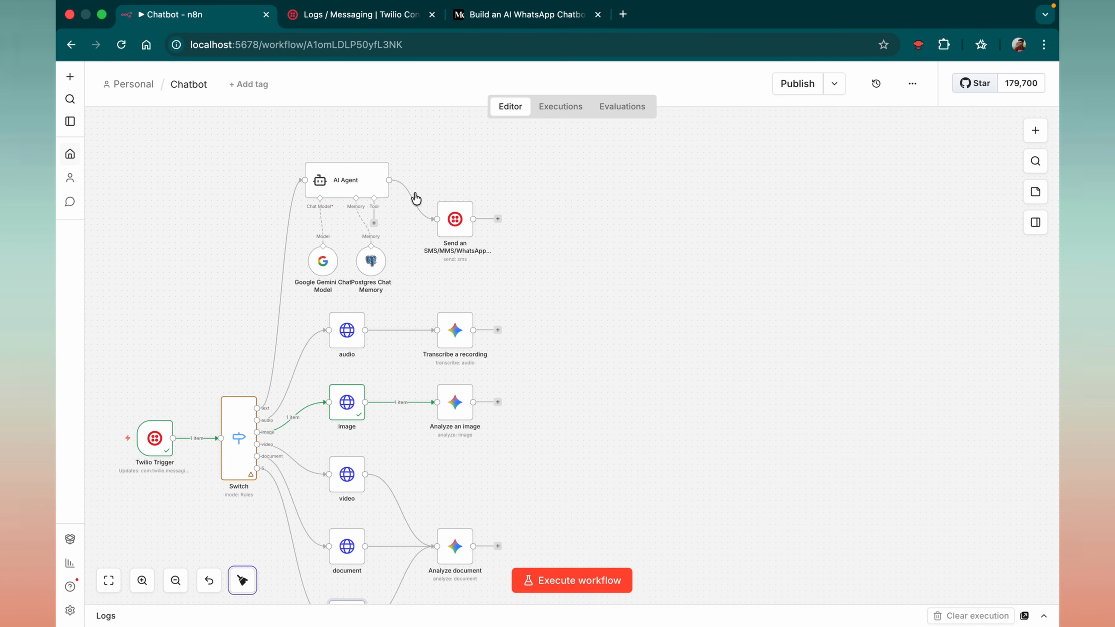
click(292, 297)
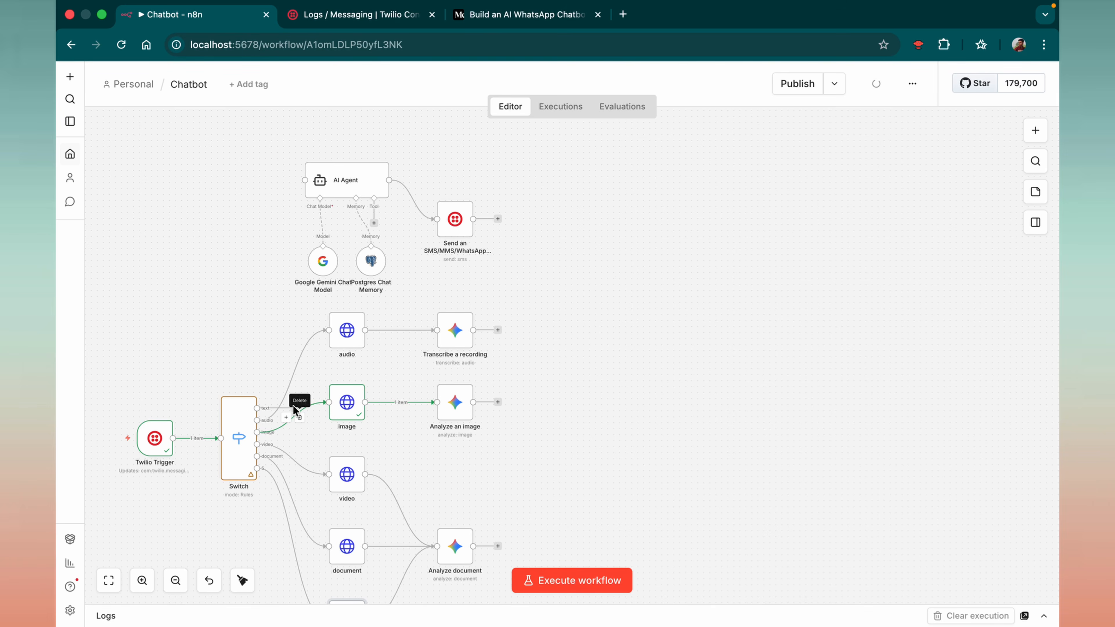
click(294, 408)
click(294, 408)
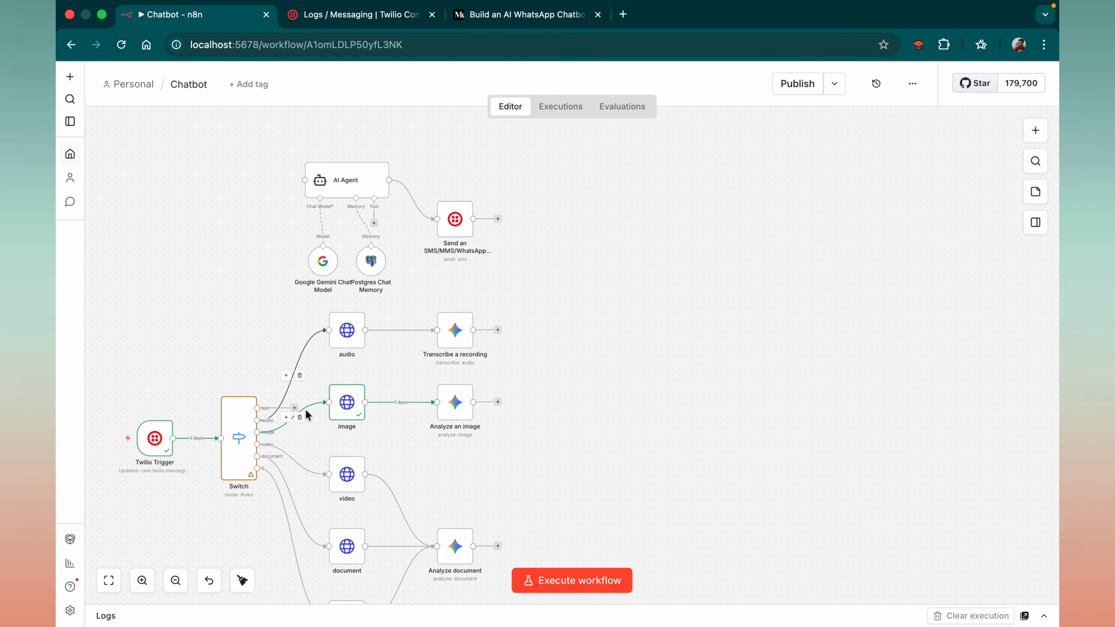
Step: Add an Edit Fields (Set) node to the Switch's text output and place it beside Transcribe a recording
click(293, 408)
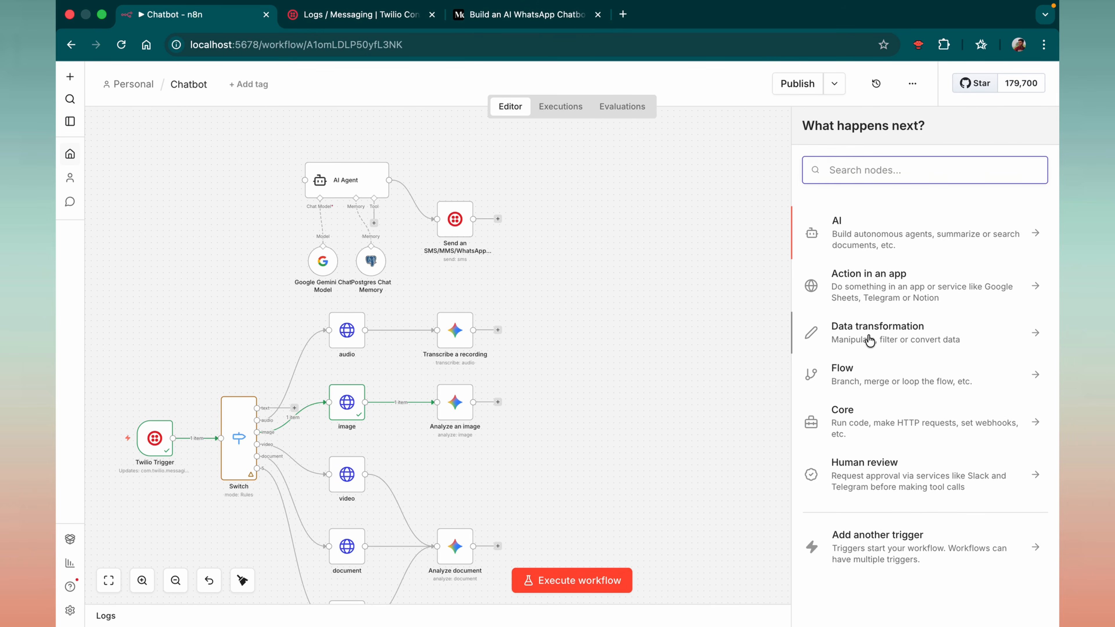
click(868, 340)
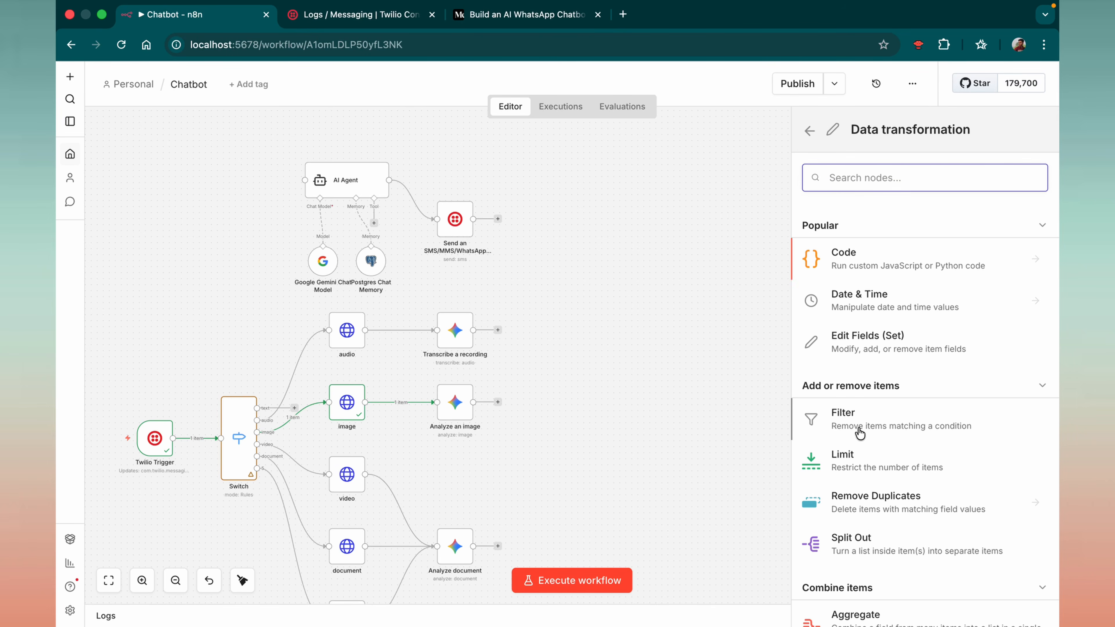
scroll(859, 428, down, 6)
scroll(849, 241, up, 6)
text(edit)
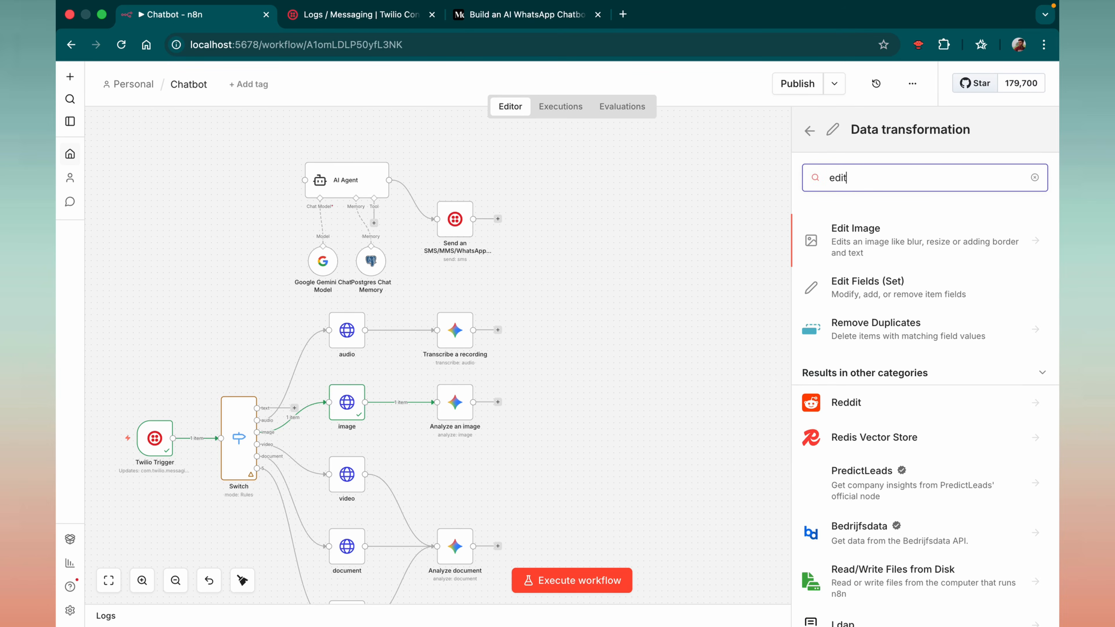
click(859, 295)
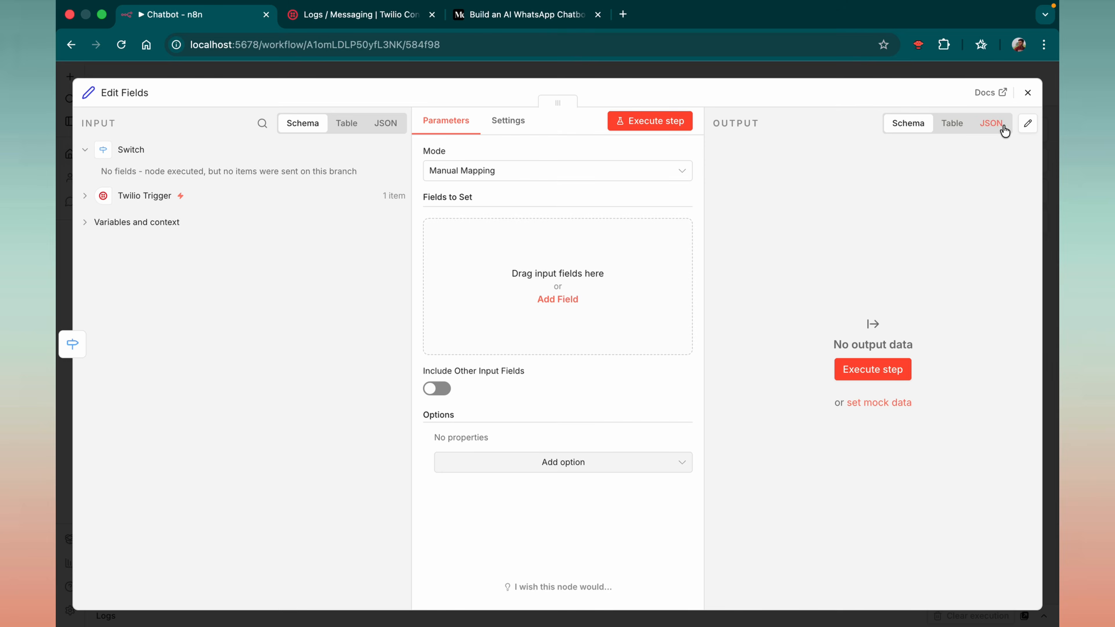
click(1028, 92)
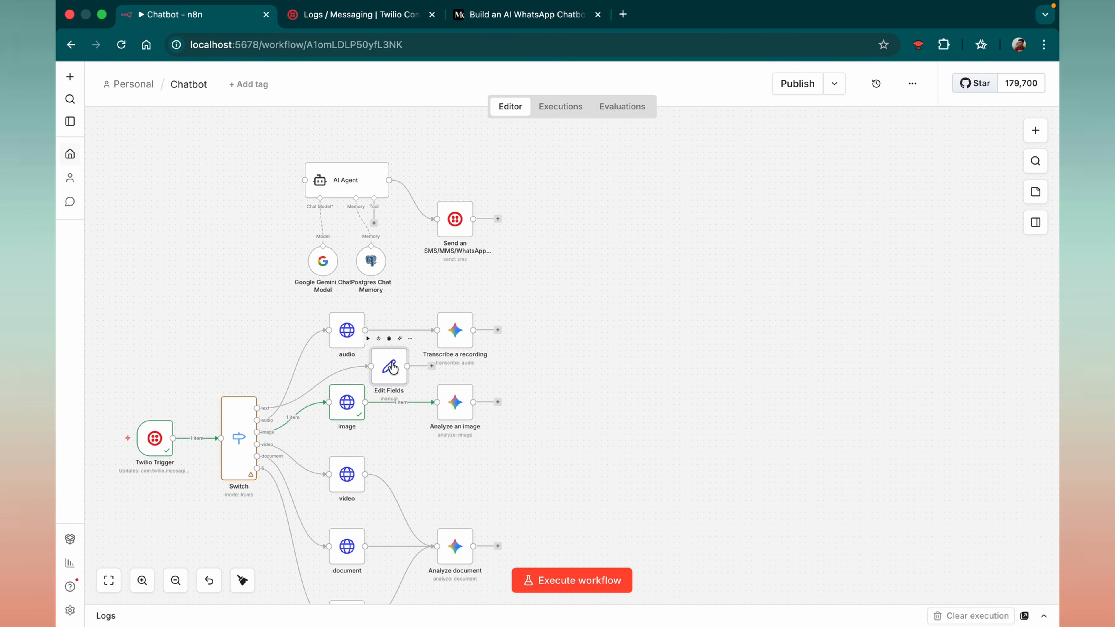
drag(392, 369, 566, 334)
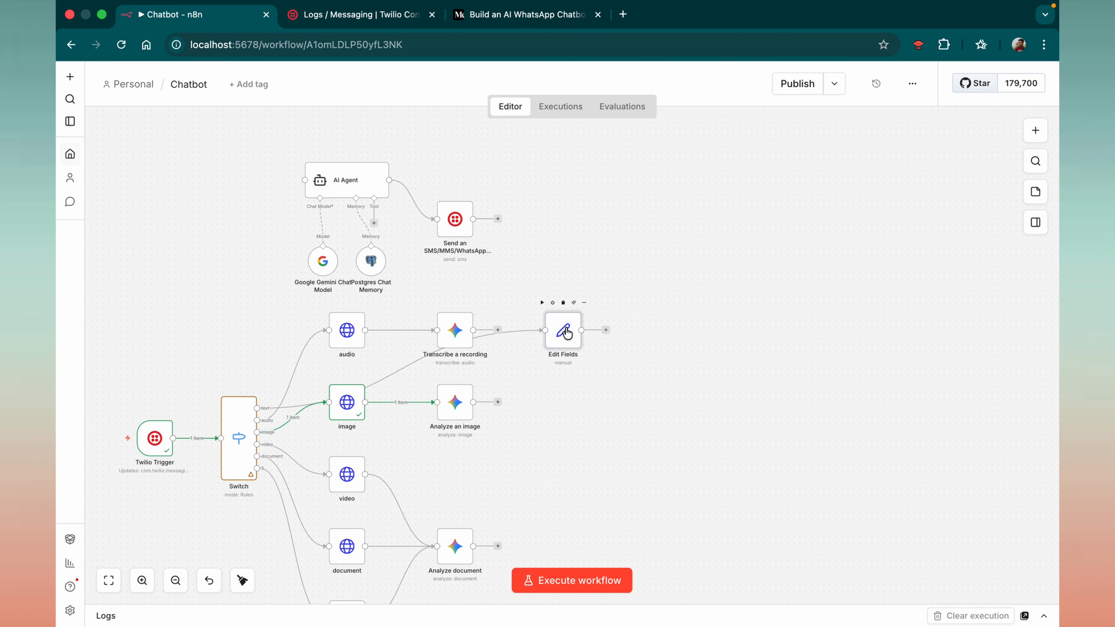
Step: Add a String field named Body to the Edit Fields node with the value {{ $json.Body }}
double_click(566, 333)
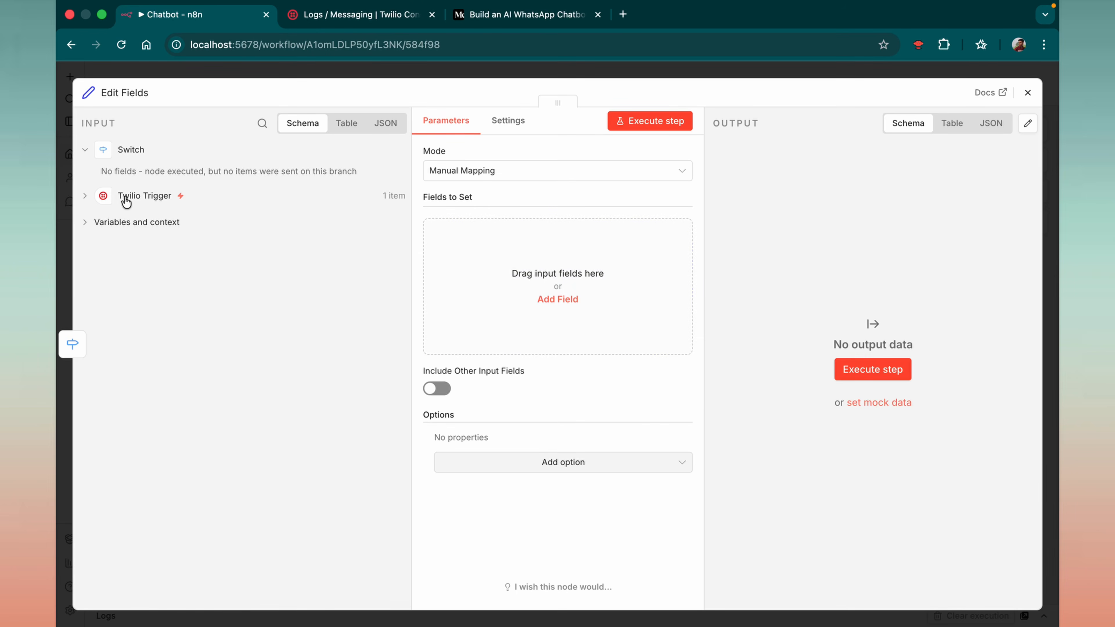
click(84, 223)
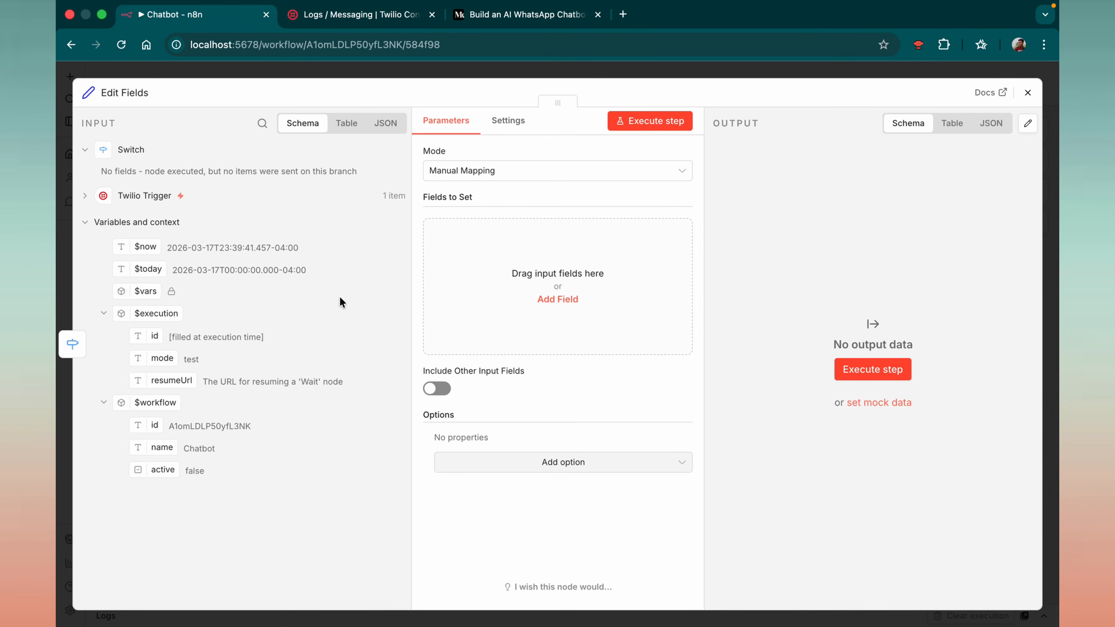
click(85, 196)
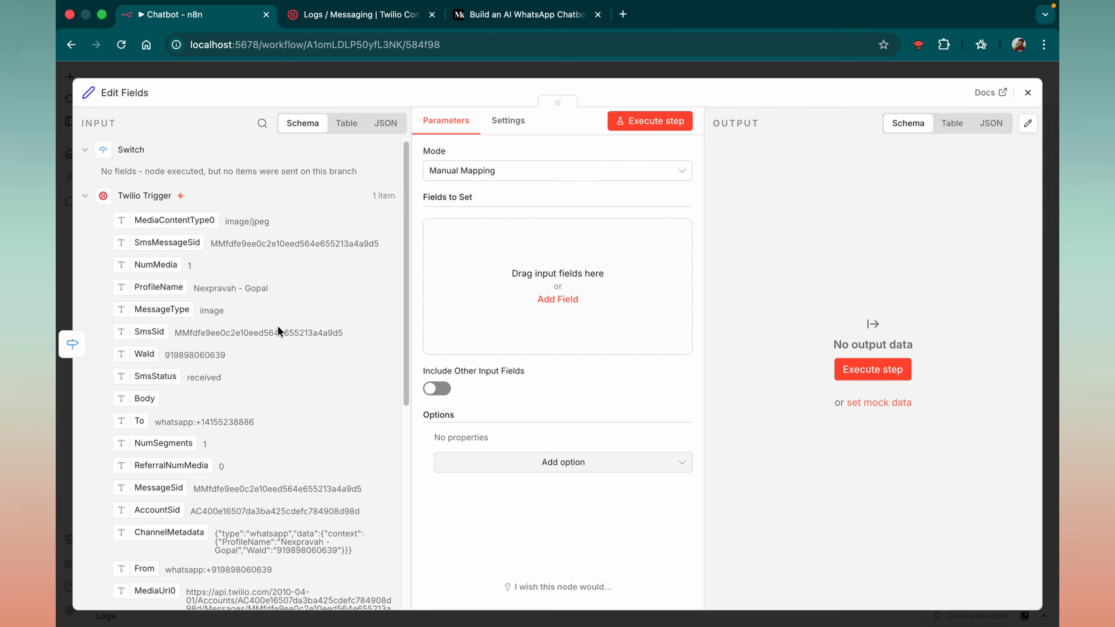
click(550, 271)
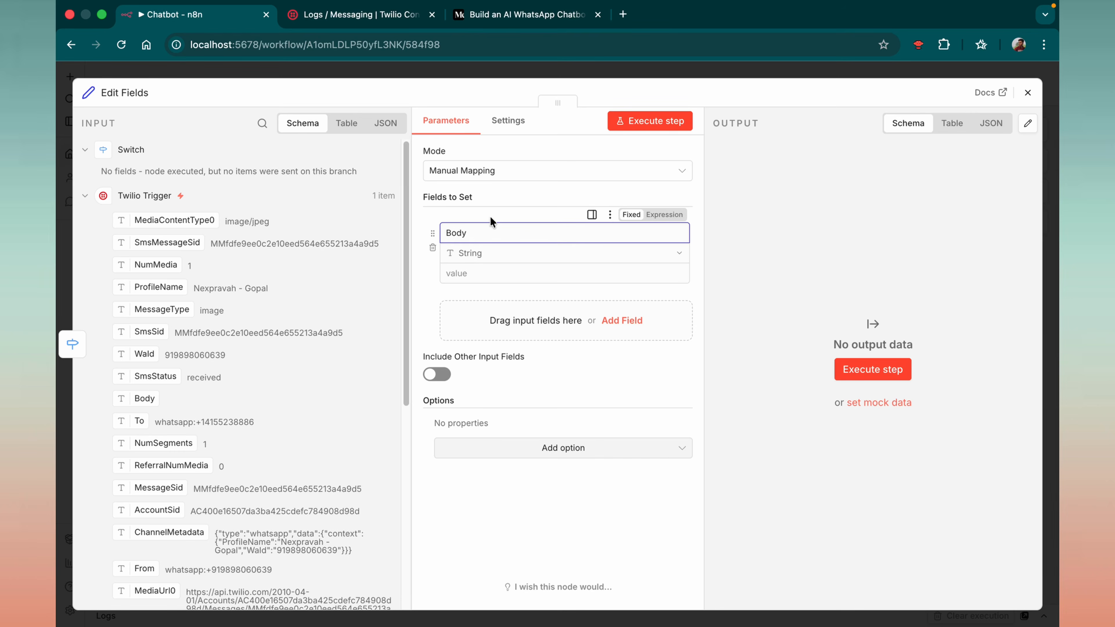
key(super+Tab)
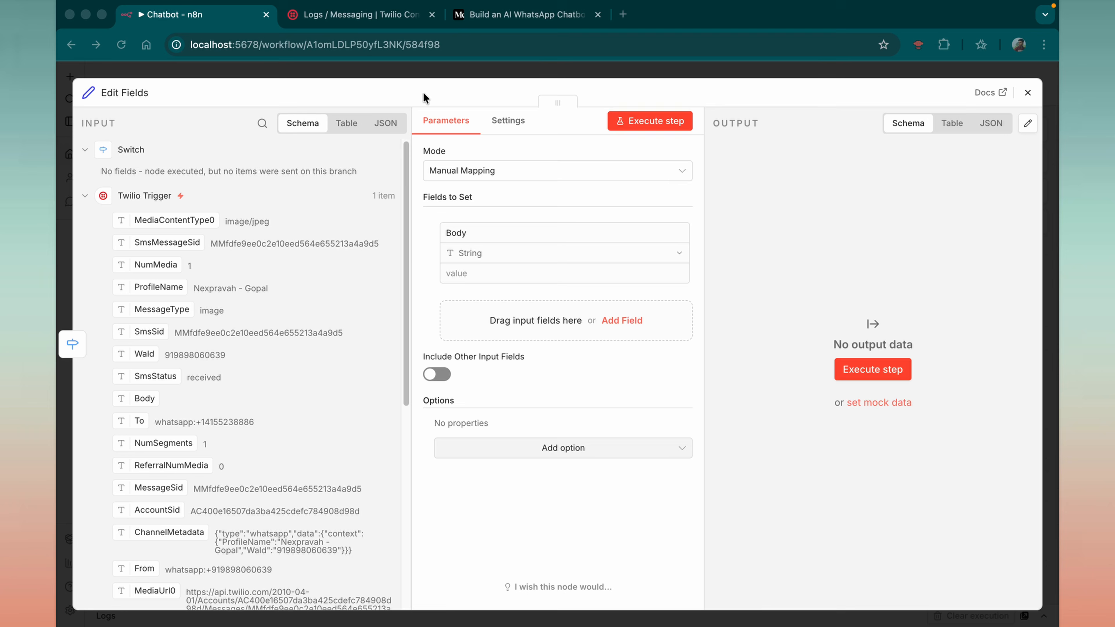
click(453, 273)
click(457, 272)
text({{ $json.Body }})
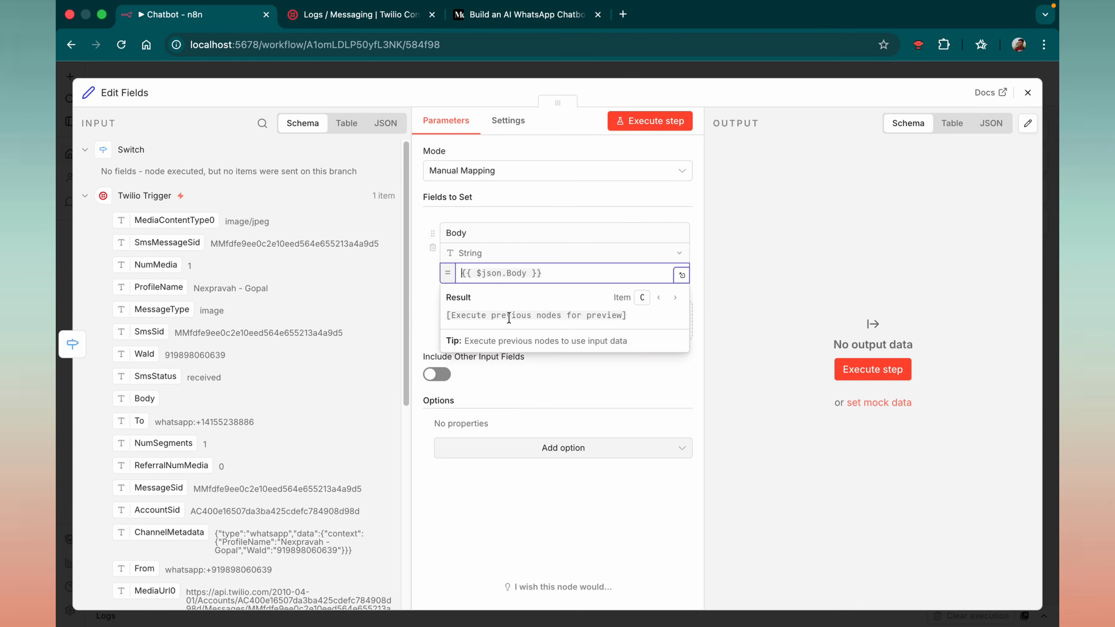
click(460, 522)
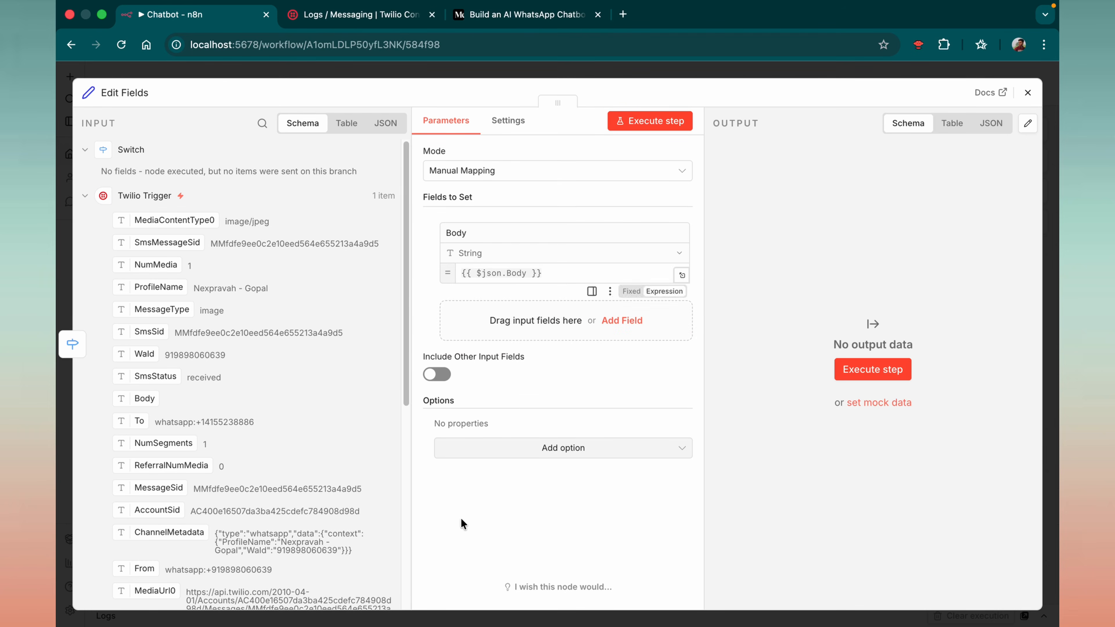
Step: Close the Edit Fields node, connect its output to the AI Agent and tidy up the canvas
click(1028, 93)
drag(605, 330, 304, 180)
click(242, 580)
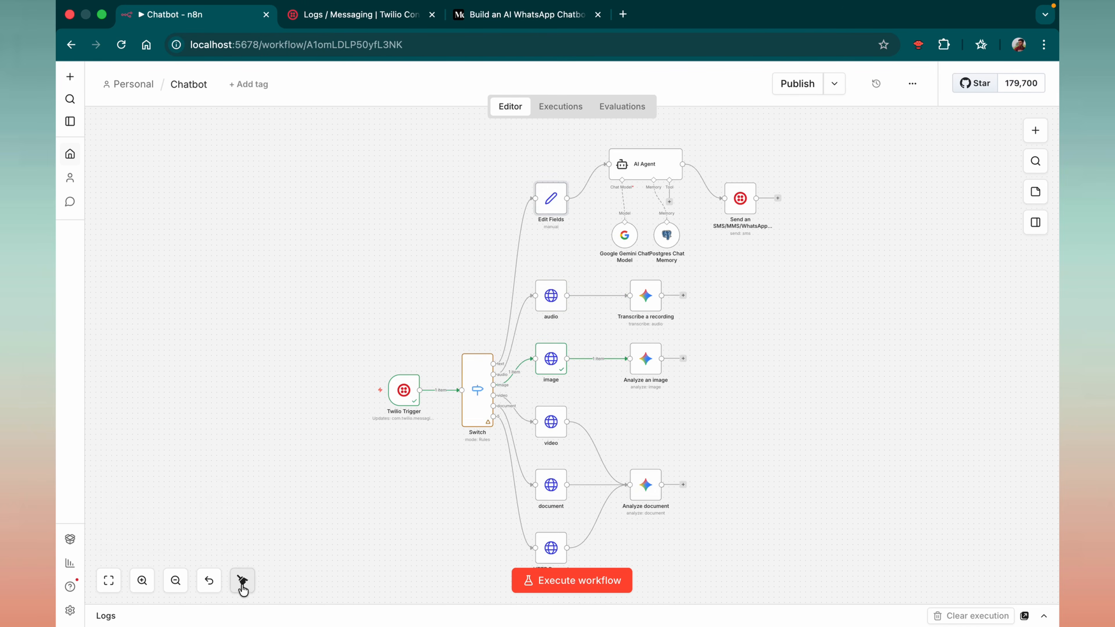
Step: Open the AI Agent node and its Prompt (User Message) for editing
scroll(587, 237, up, 5)
drag(441, 272, 743, 322)
click(641, 277)
double_click(641, 271)
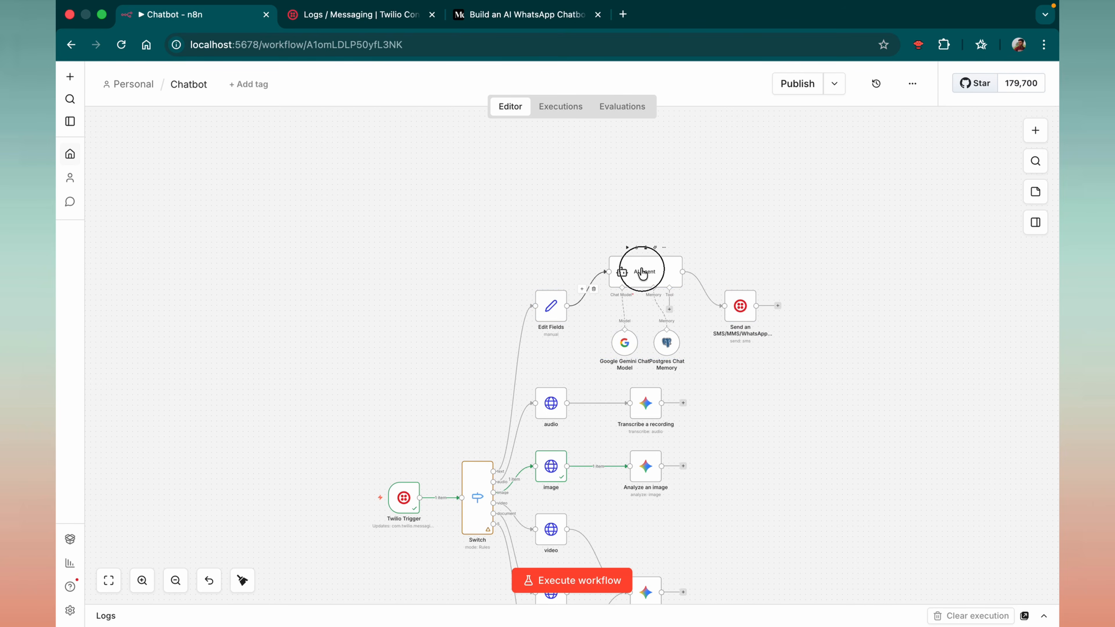
click(583, 264)
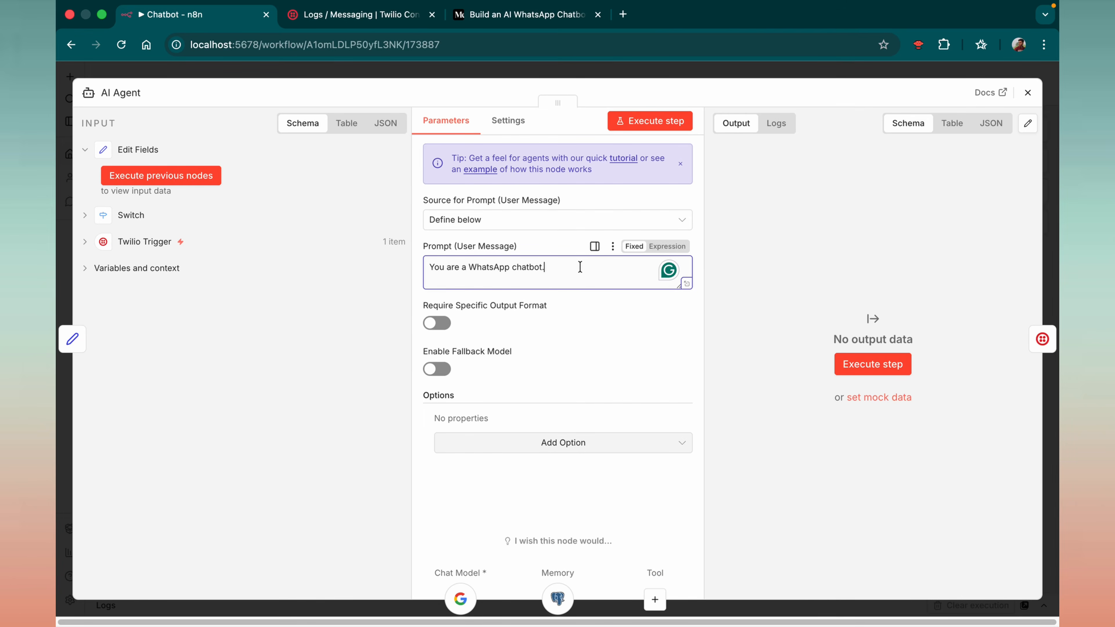
drag(580, 266, 406, 267)
click(552, 270)
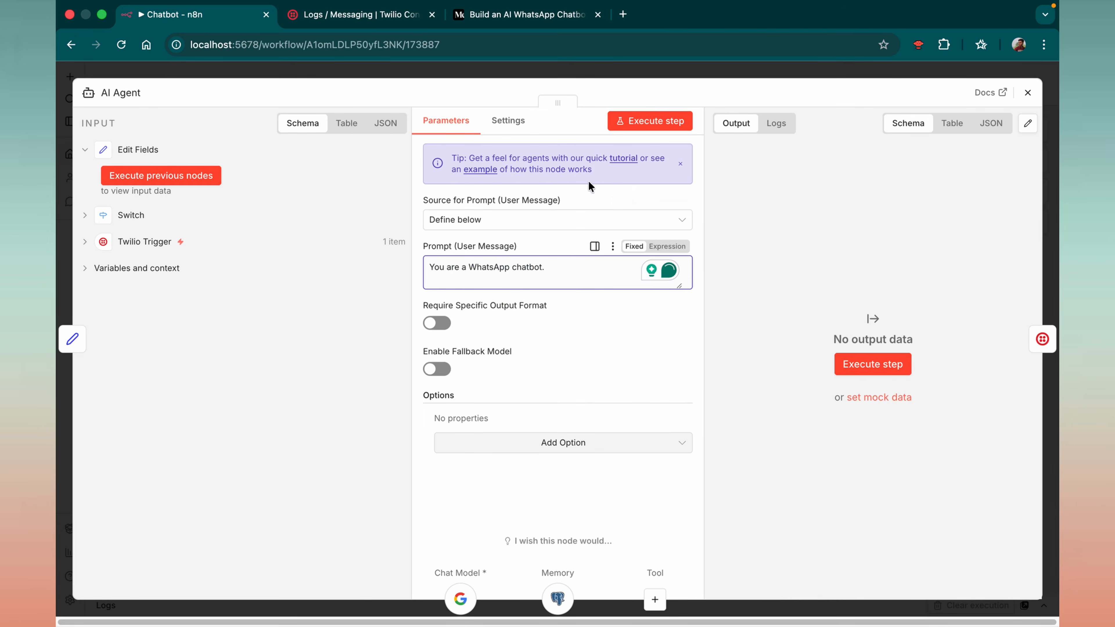
Step: Switch to the Medium article and copy the full AI Agent system prompt, from the opening expression through the WhatsApp-style response rule
click(525, 14)
scroll(382, 413, down, 20)
scroll(382, 438, down, 20)
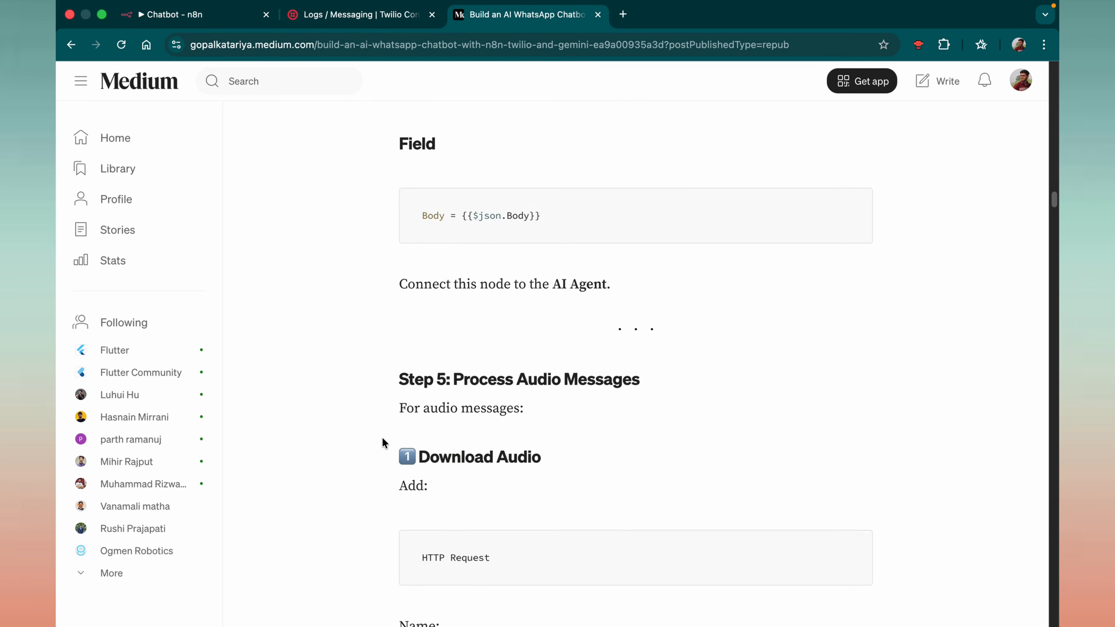
scroll(383, 441, down, 20)
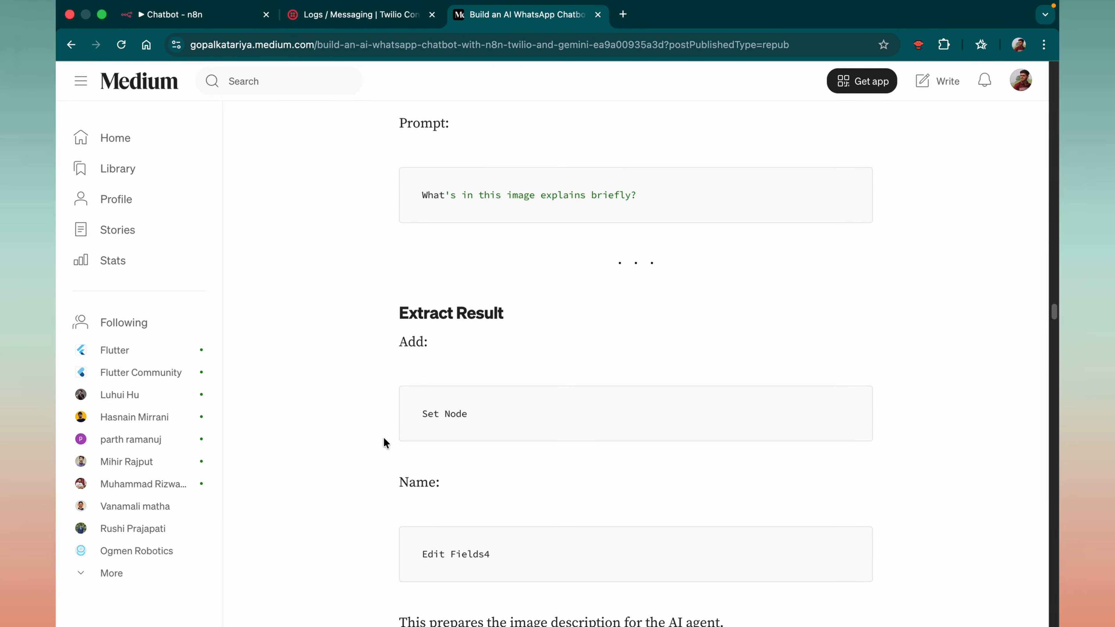
scroll(386, 440, up, 6)
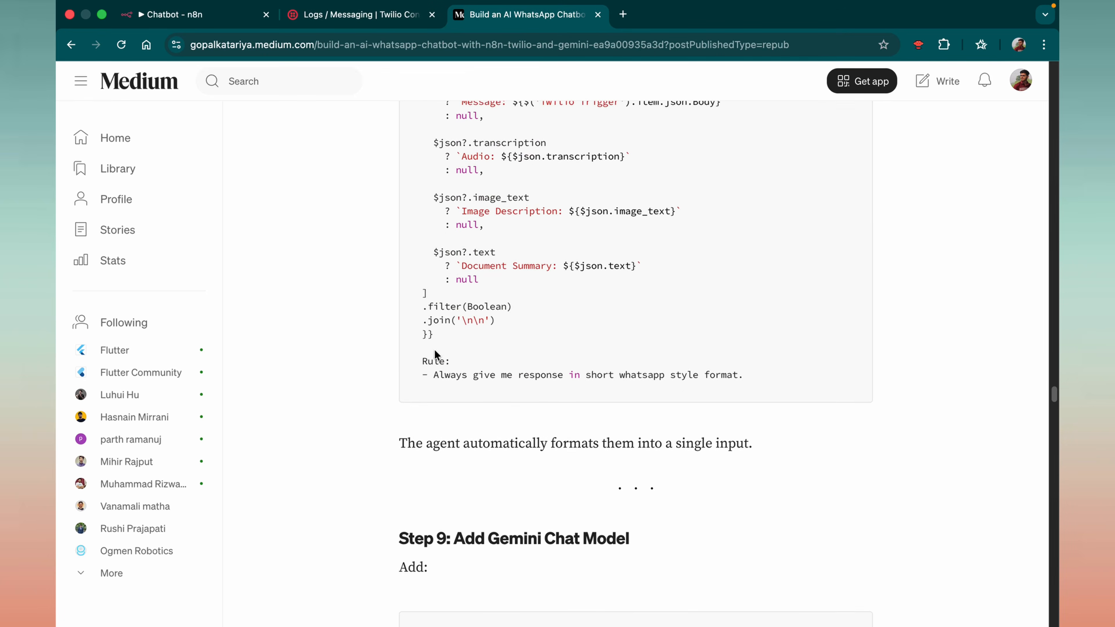
click(420, 185)
drag(420, 186, 741, 476)
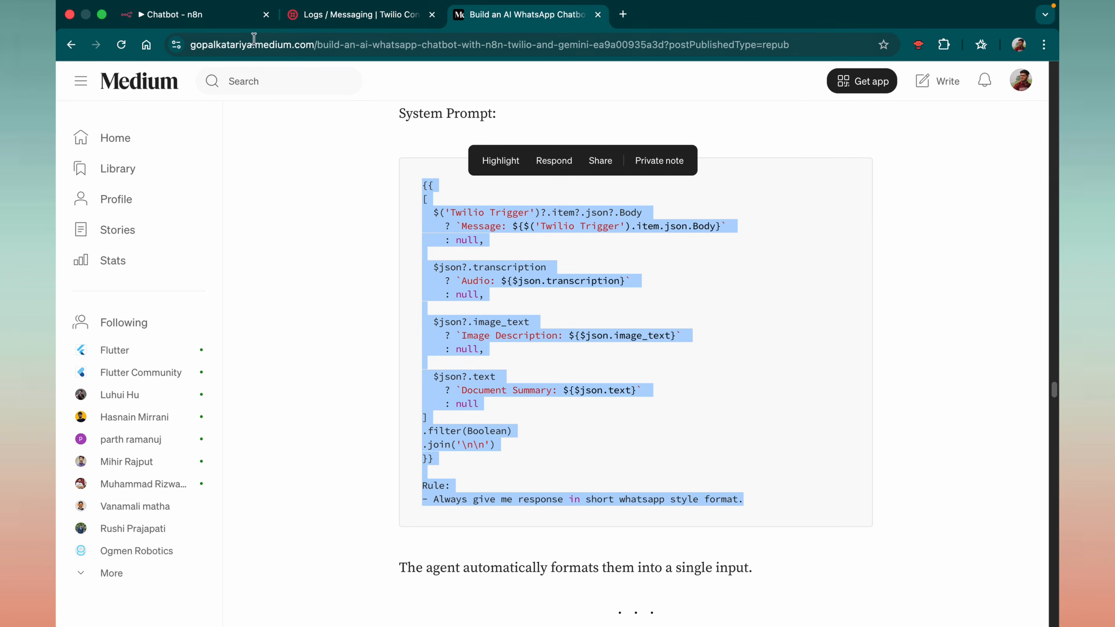
Step: Back in n8n, replace the AI Agent's Prompt (User Message) with the copied prompt, enlarge the field and highlight the Twilio Trigger Body lines
click(232, 14)
drag(549, 266, 423, 266)
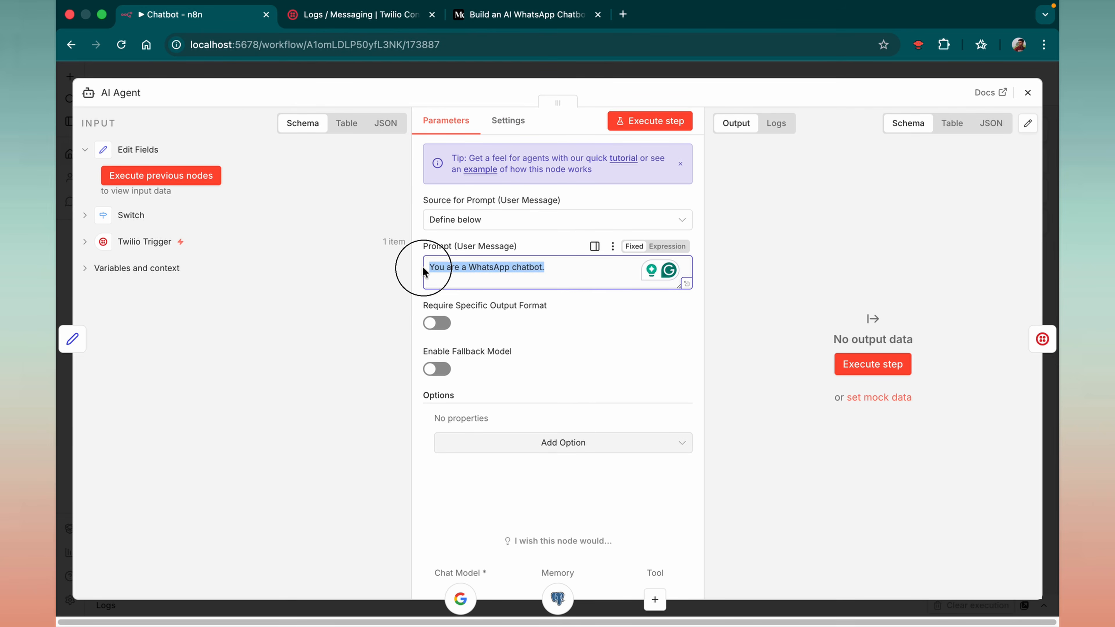
key(super+v)
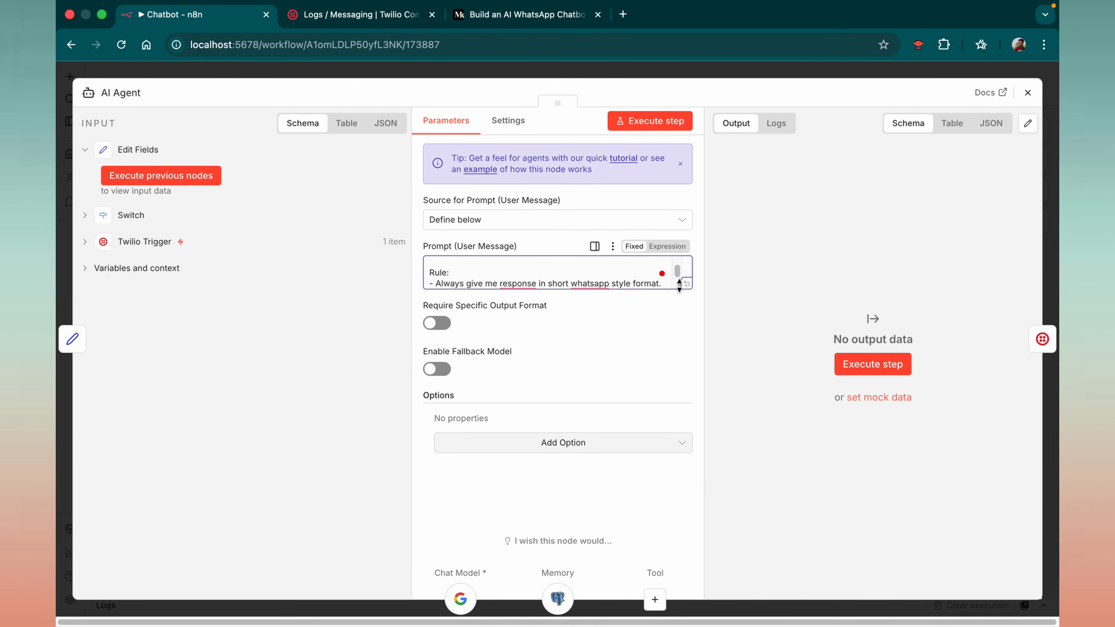
drag(679, 285, 674, 503)
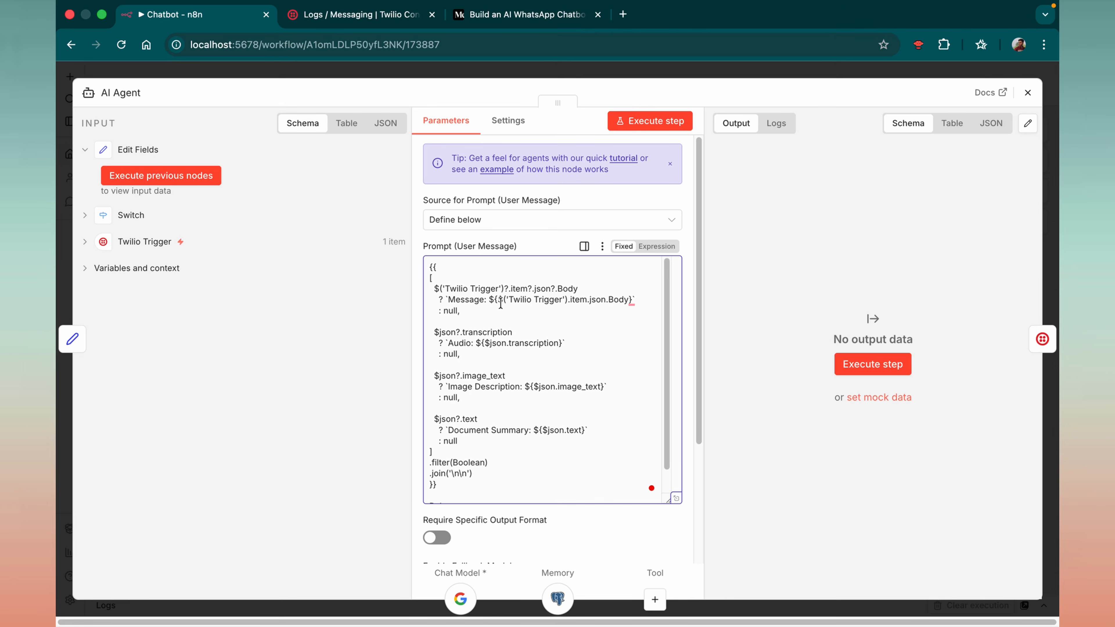
drag(468, 315, 411, 283)
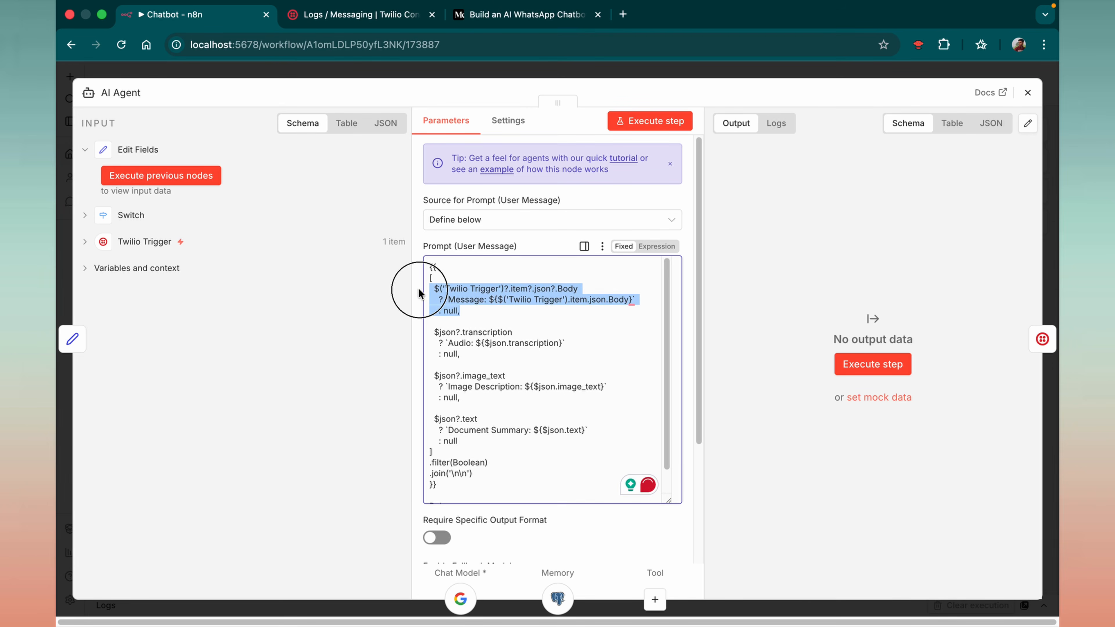
click(482, 310)
drag(473, 310, 430, 293)
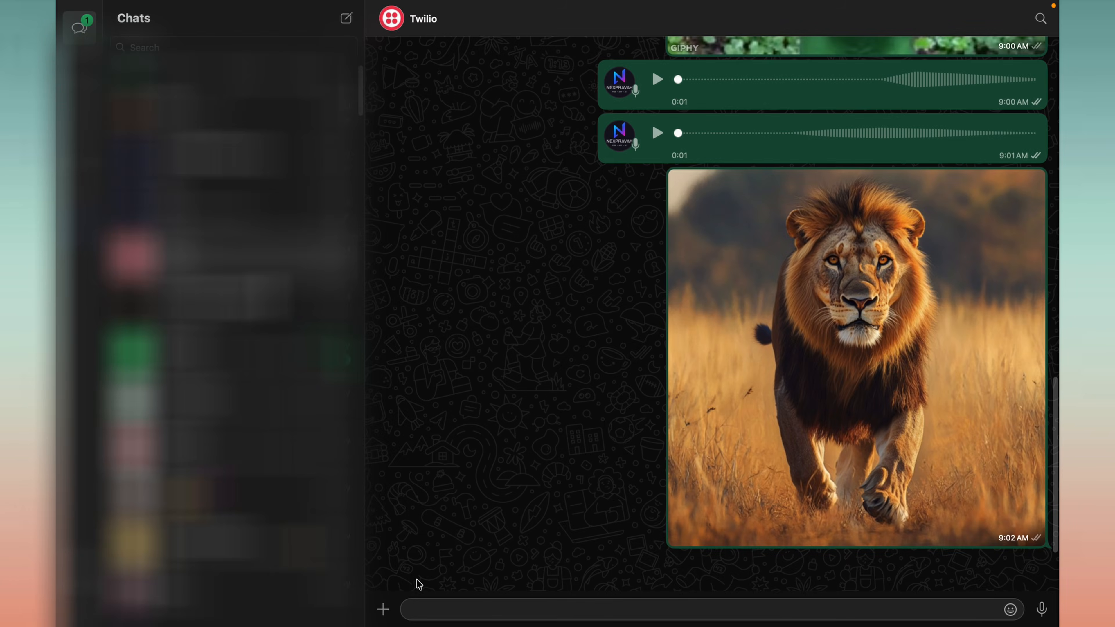
click(383, 609)
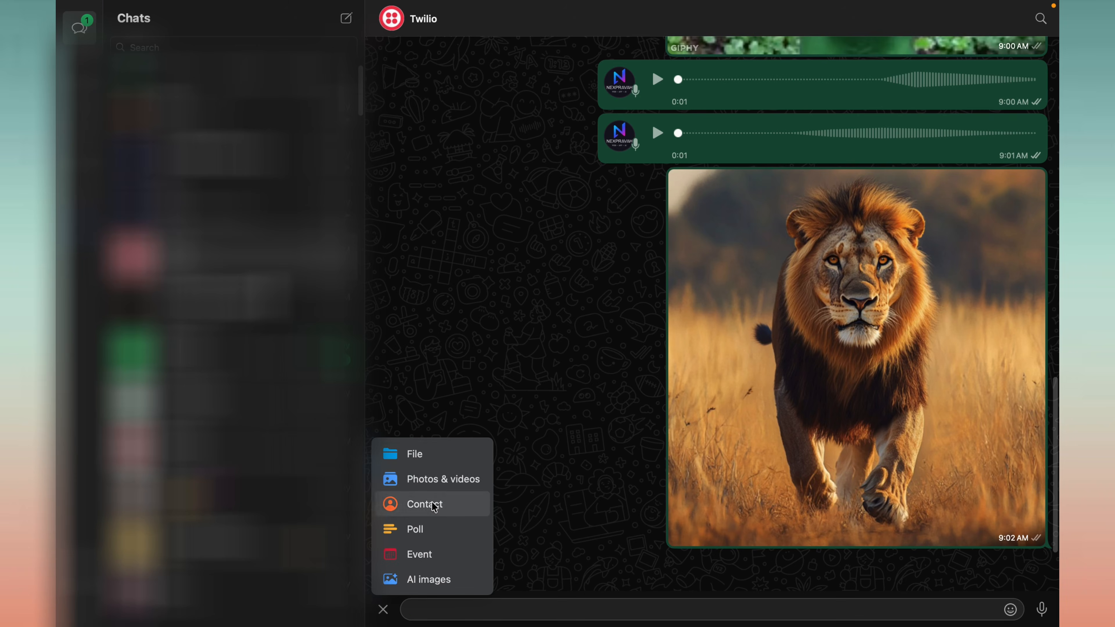
click(433, 485)
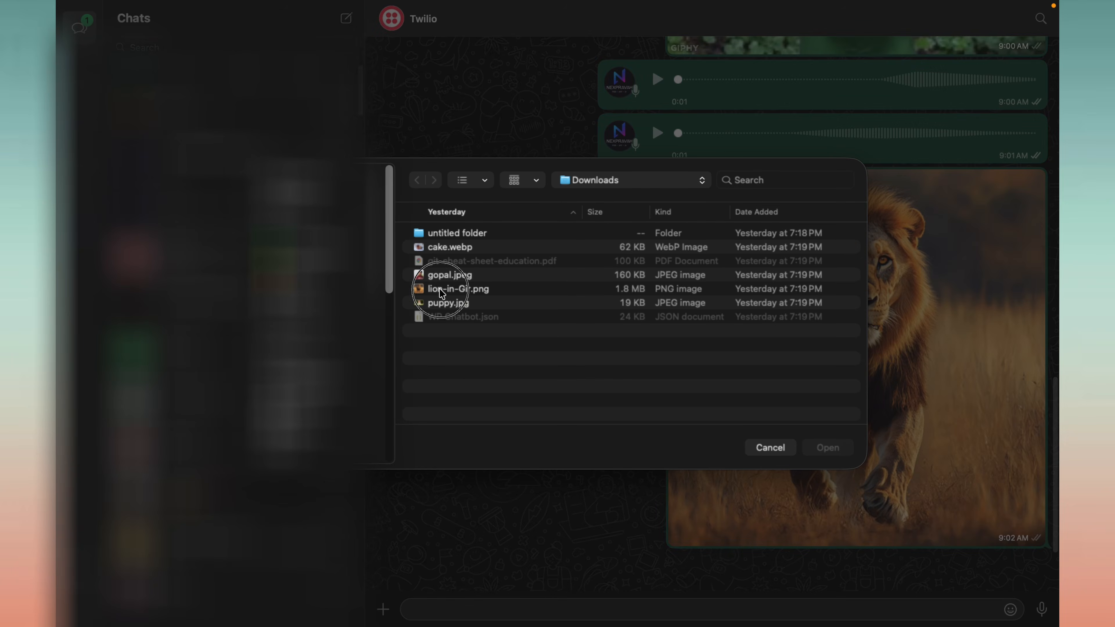
double_click(439, 289)
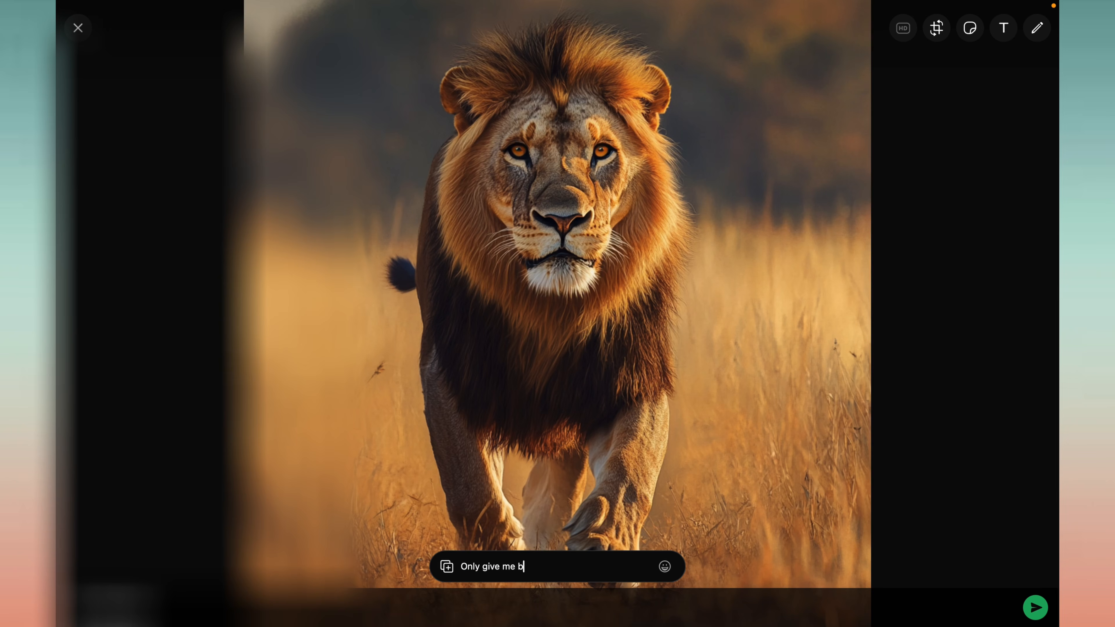
key(BackSpace)
key(BackSpace)
key(BackSpace)
key(BackSpace)
key(BackSpace)
key(BackSpace)
key(BackSpace)
key(BackSpace)
key(BackSpace)
key(BackSpace)
key(BackSpace)
key(BackSpace)
key(BackSpace)
key(BackSpace)
key(BackSpace)
key(BackSpace)
key(Return)
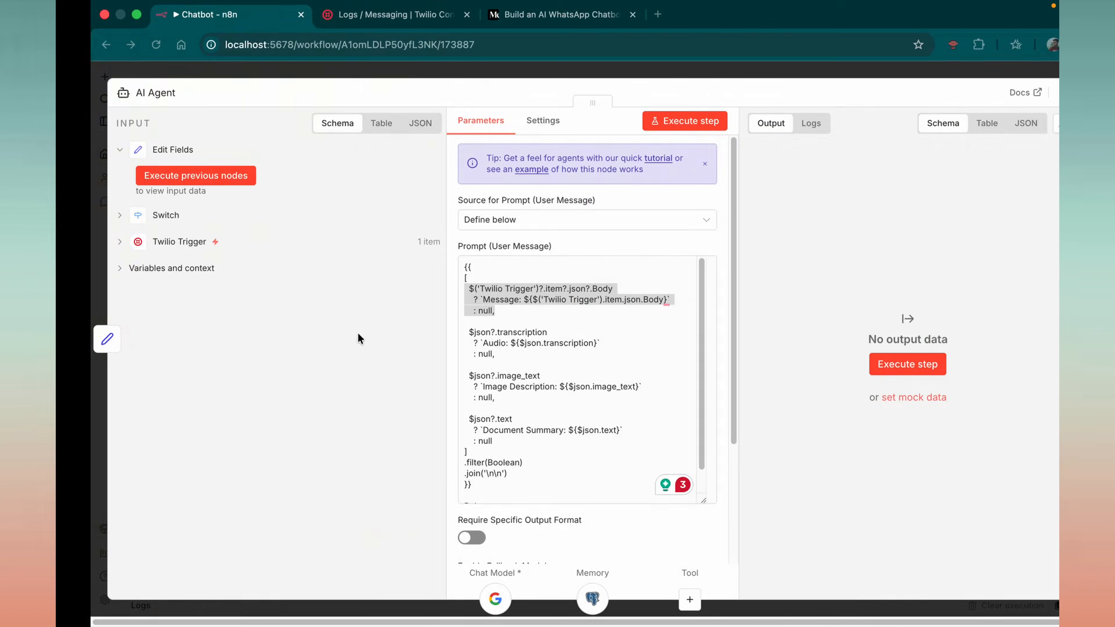
Step: Look over the rest of the pasted prompt and close the AI Agent node
click(504, 317)
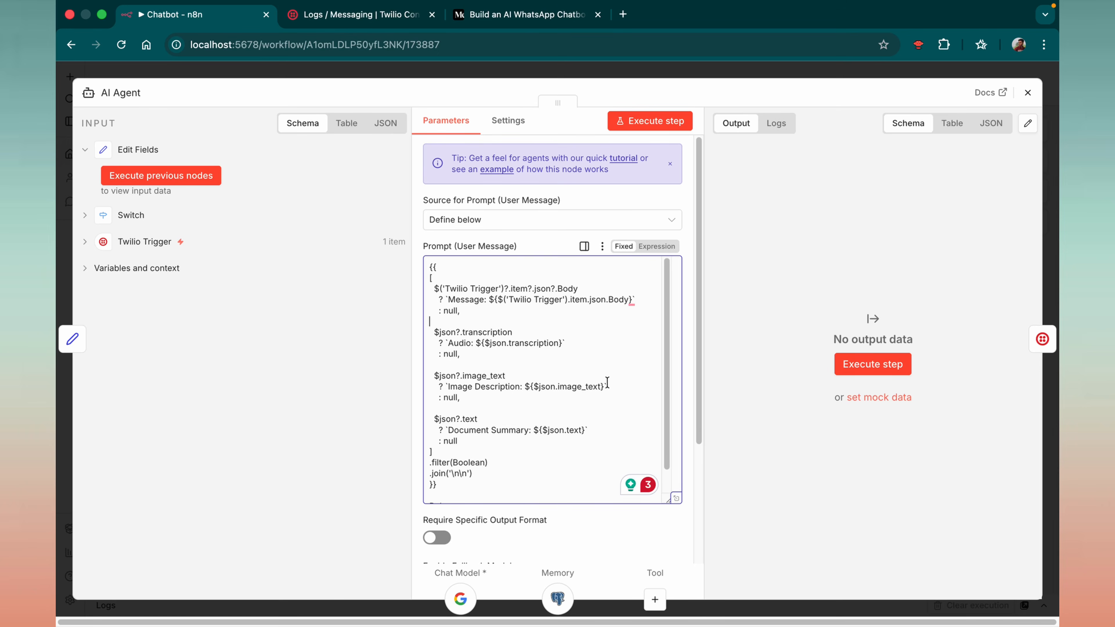
scroll(607, 383, down, 2)
scroll(522, 432, up, 3)
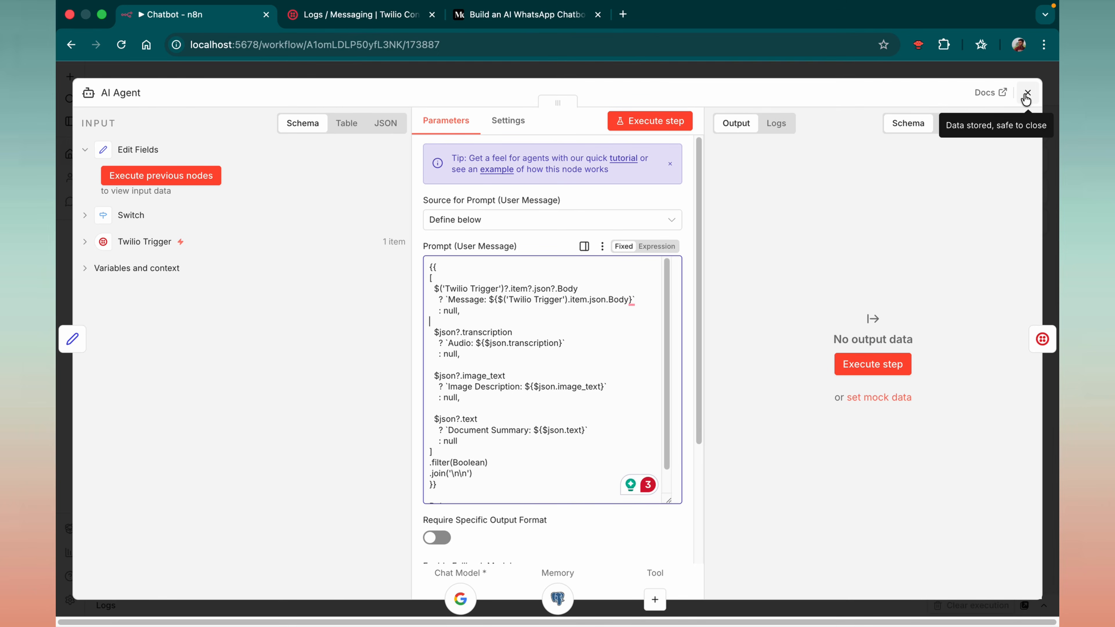
click(1027, 94)
Step: Add an Edit Fields (Set) node to the output of Transcribe a recording
scroll(381, 318, down, 3)
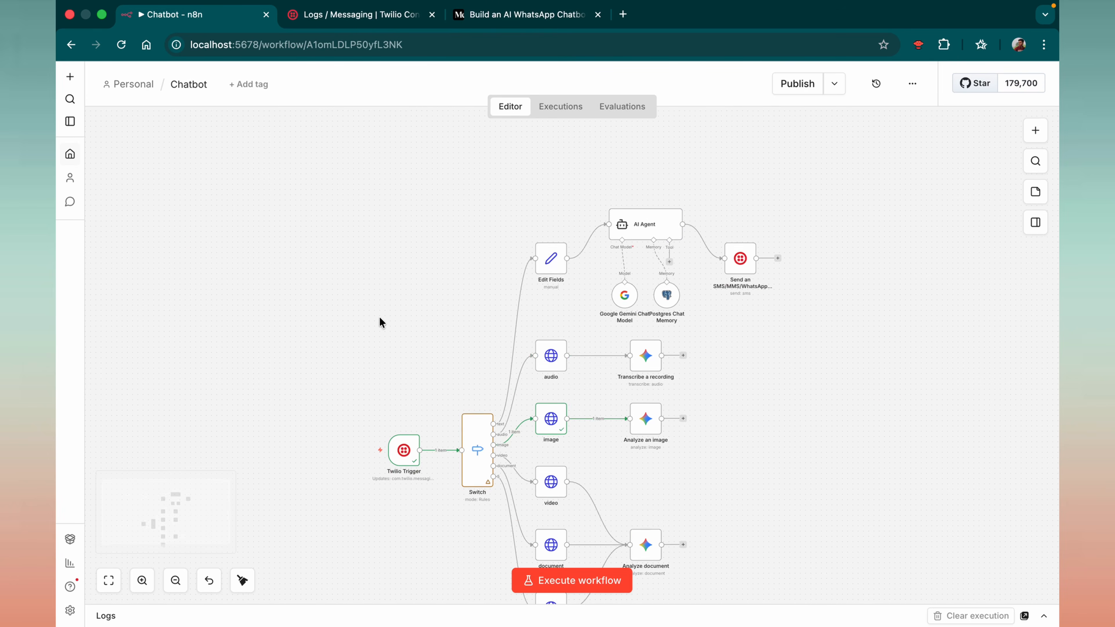
scroll(693, 323, right, 3)
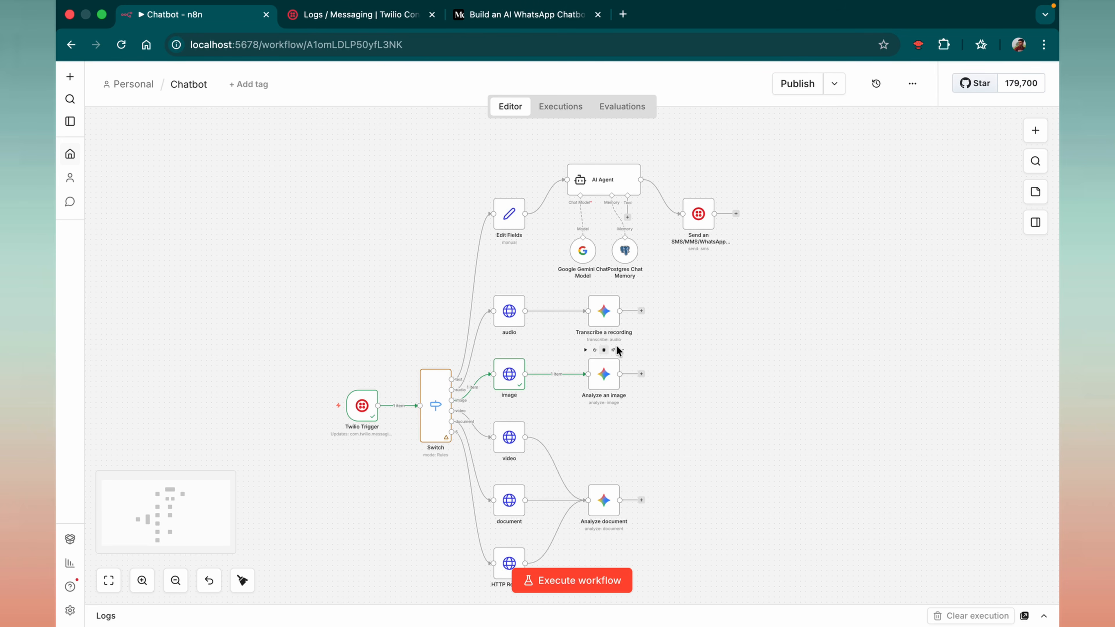
click(642, 300)
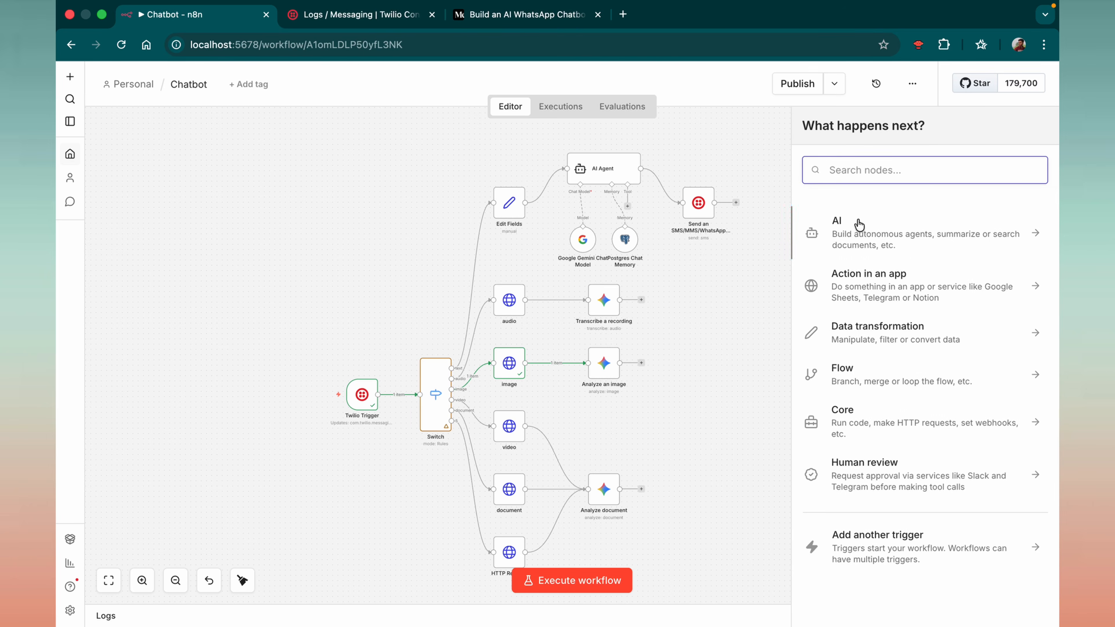
text(edit)
click(876, 274)
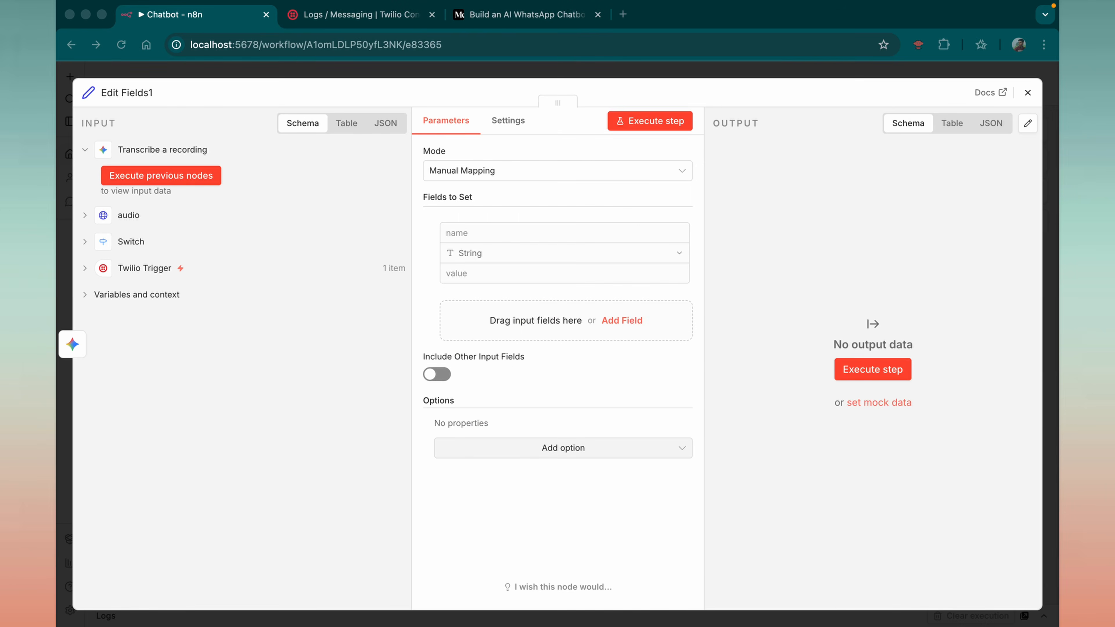
Step: Give Edit Fields1 a String field with the value {{ $json.content.parts[0].text }}, fill in its name and close the node
click(479, 273)
text({{ $json.content.parts[0].text }})
click(498, 230)
key(super+Tab)
click(467, 230)
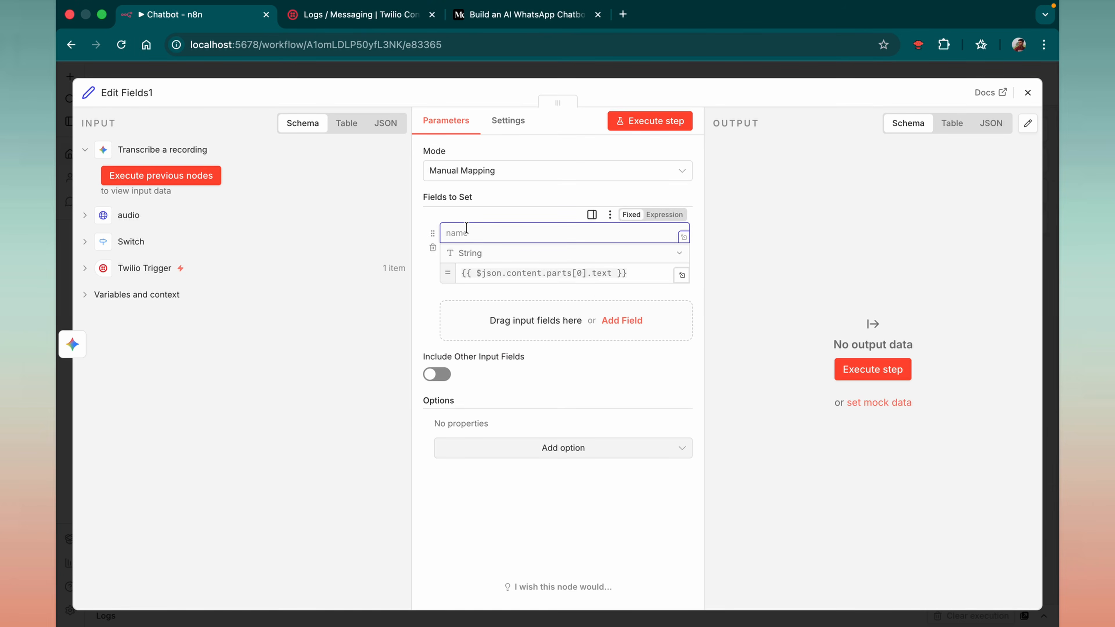
text({{ $json.content.parts[0].text }})
click(1028, 92)
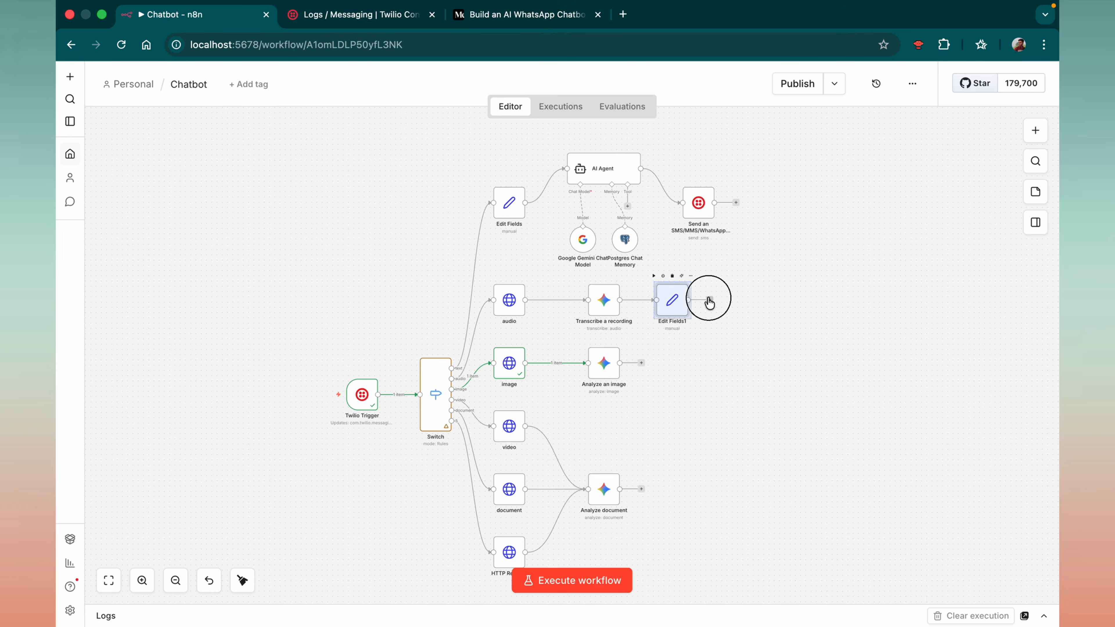
Step: Connect Edit Fields1 to the AI Agent and add an Edit Fields (Set) node to the output of Analyze an image
drag(709, 302, 644, 373)
click(890, 266)
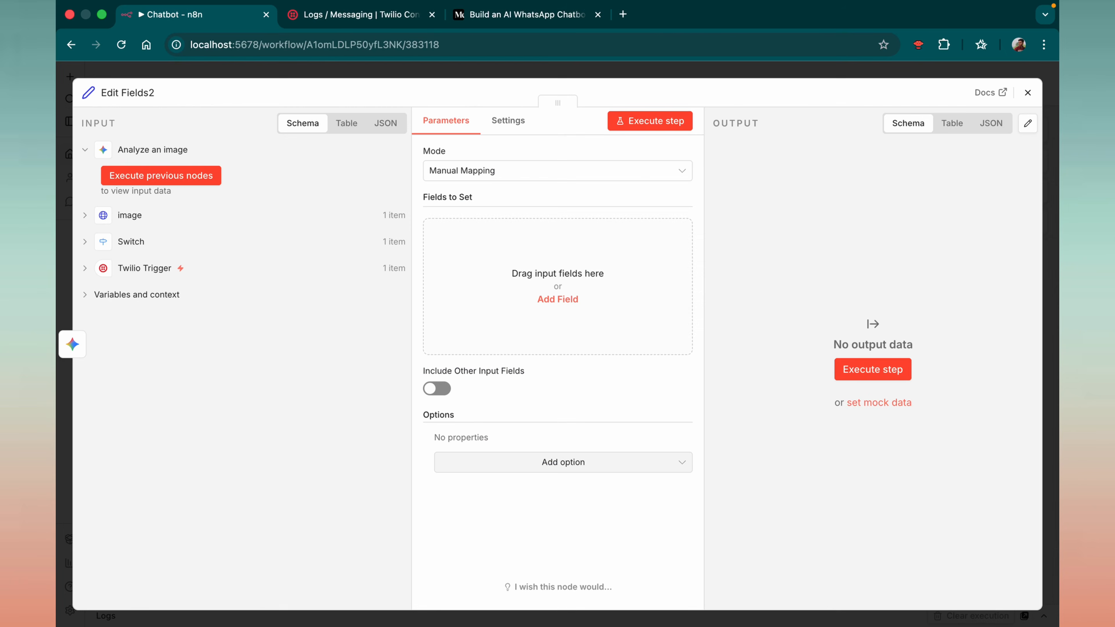
Step: Add a String field named content.parts[0].text to Edit Fields2, then connect the node to the AI Agent and tidy up the canvas
click(557, 299)
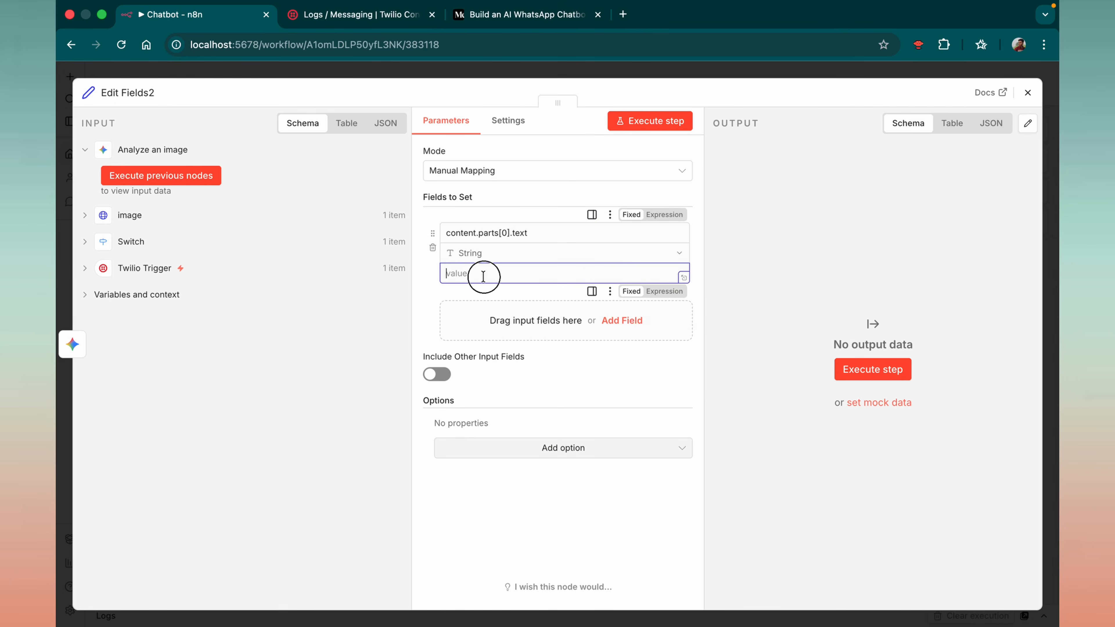
click(489, 274)
click(1028, 95)
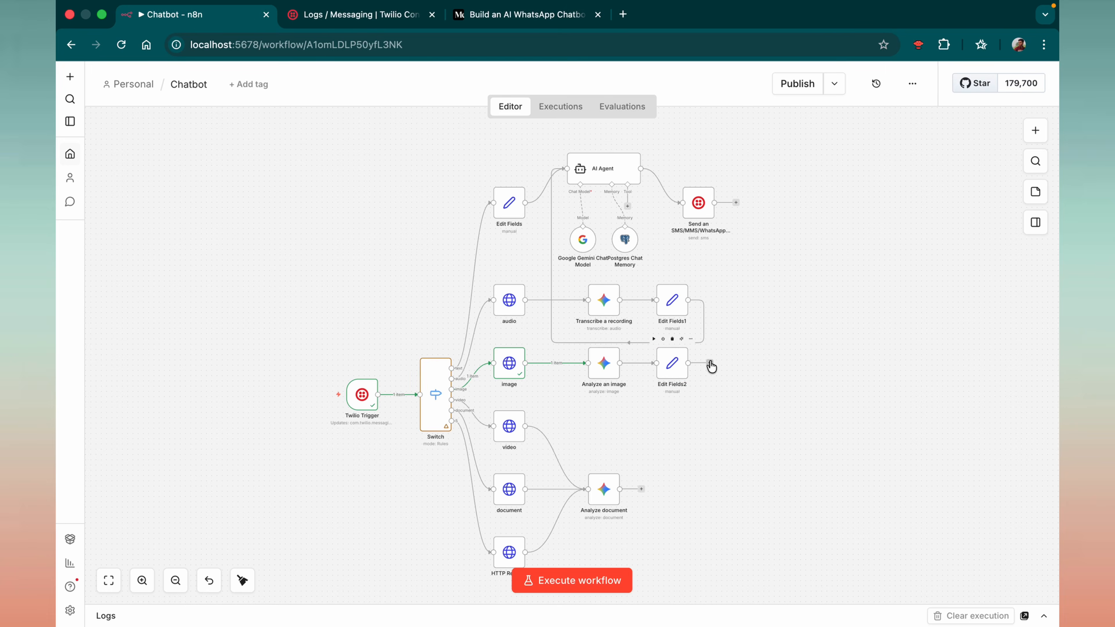
click(242, 580)
Step: Add an Edit Fields (Set) node to the output of Analyze document
click(515, 468)
click(875, 177)
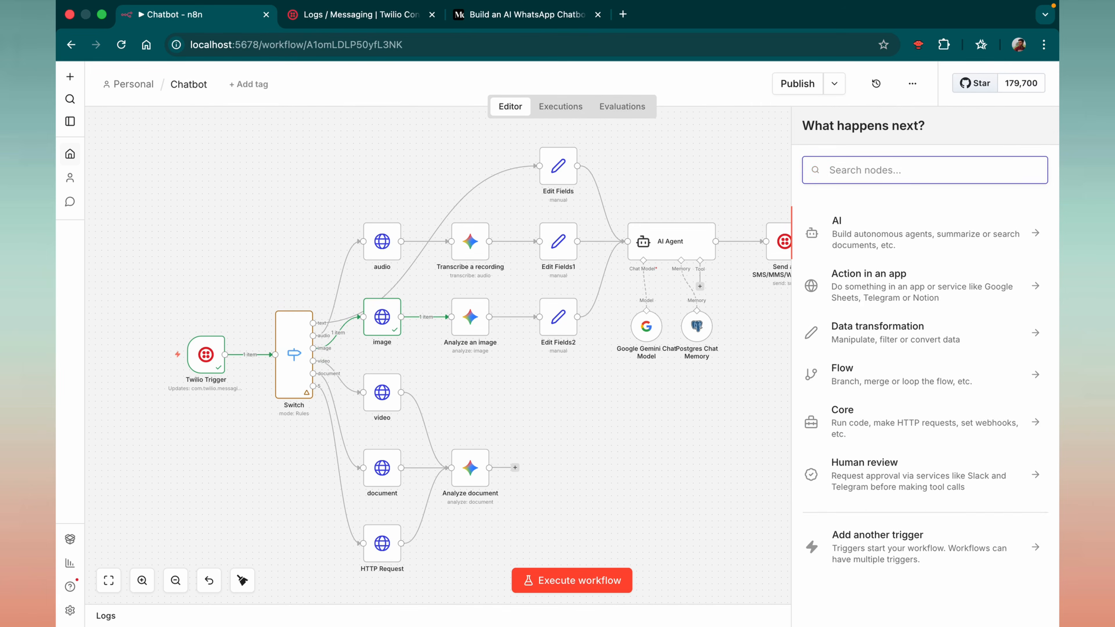
text(edit)
click(890, 266)
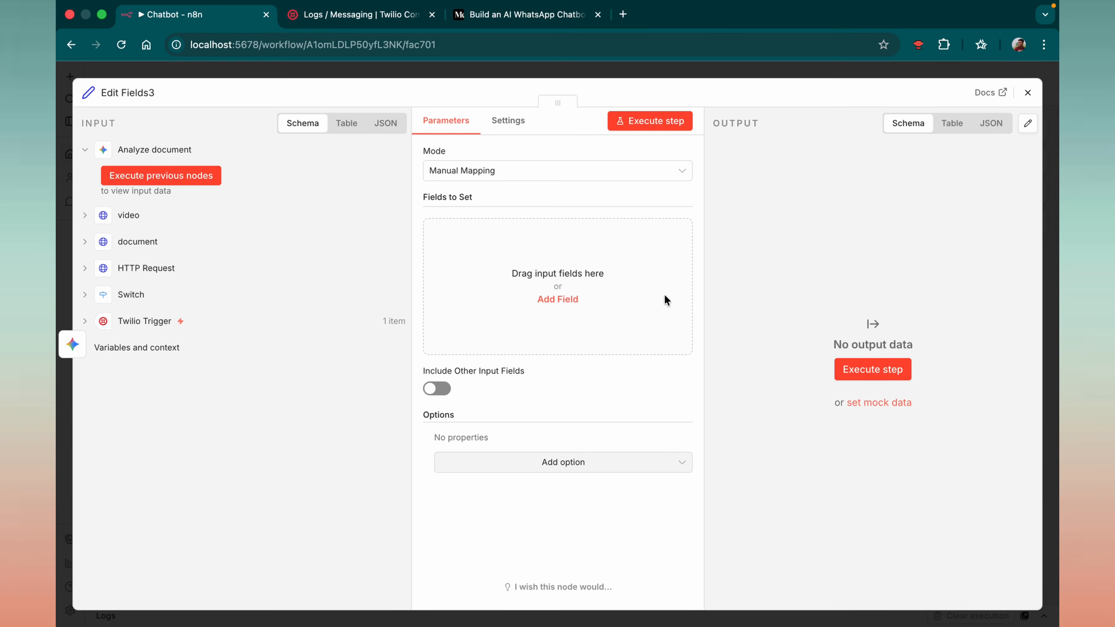
Step: Add a String field named content.parts[0].text to Edit Fields3 with the value {{ $json.content.parts[0].text }}
click(664, 300)
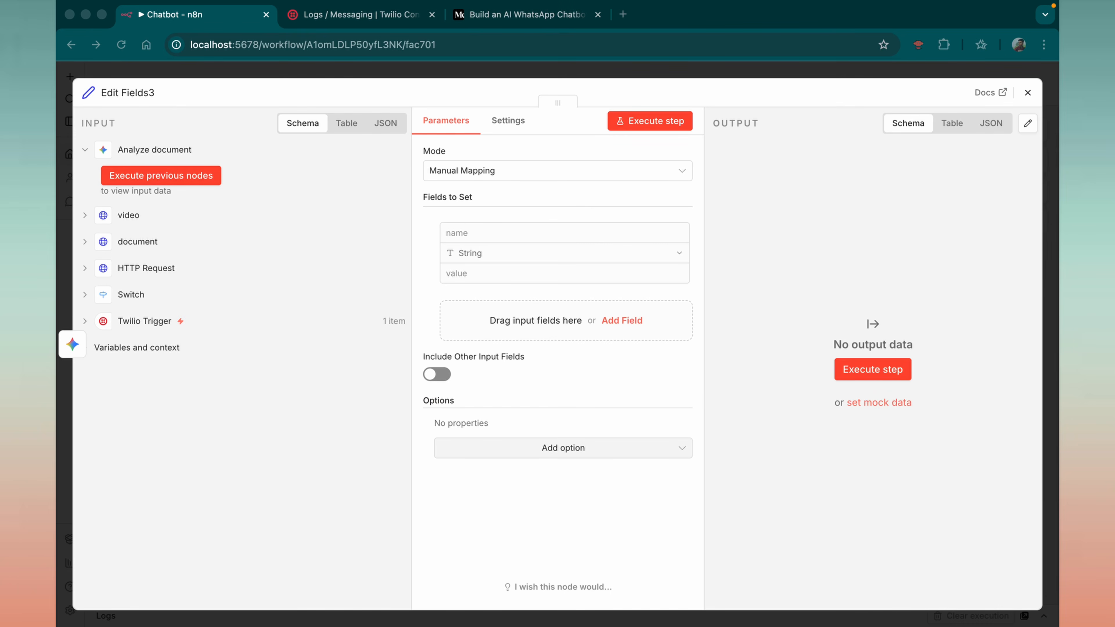
text(content.parts[0].text)
click(460, 273)
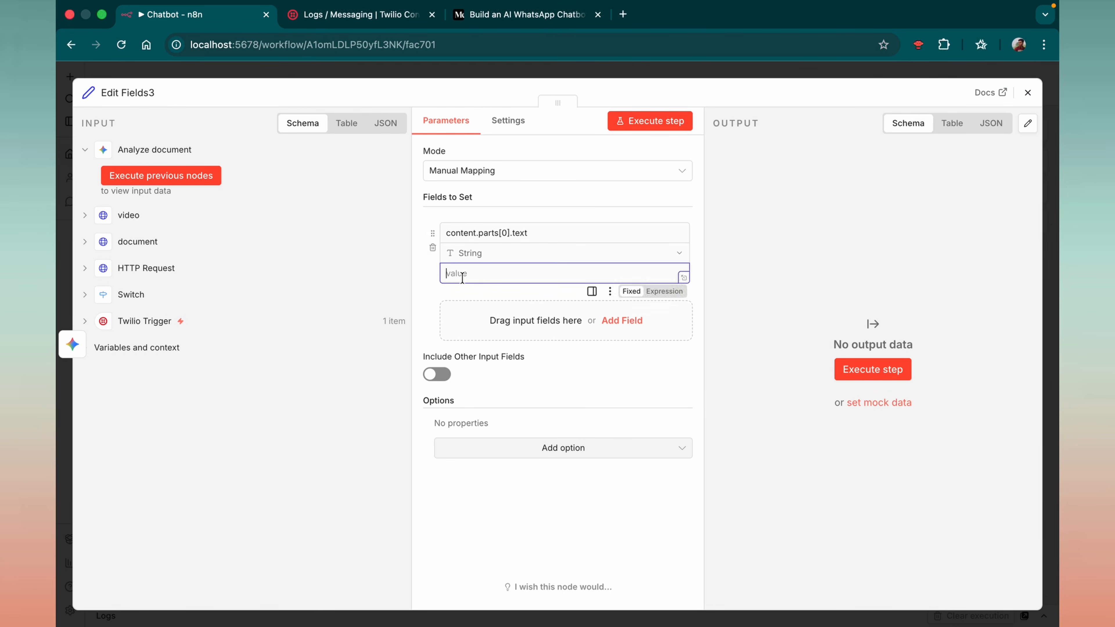
text({{ $json.content.parts[0].text }})
Step: Close Edit Fields3, connect its output to the AI Agent and tidy up the canvas
click(1028, 94)
drag(571, 468, 627, 241)
click(241, 581)
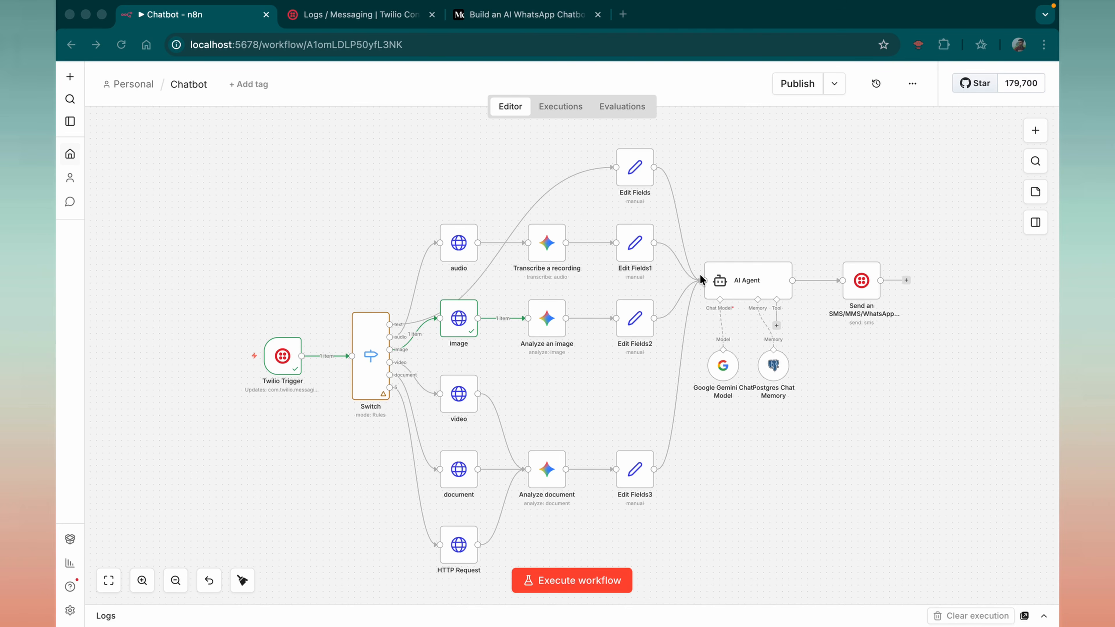
Step: Execute the workflow, send the message "hello" to the Twilio chat in WhatsApp and highlight the bot's reply
scroll(726, 464, right, 5)
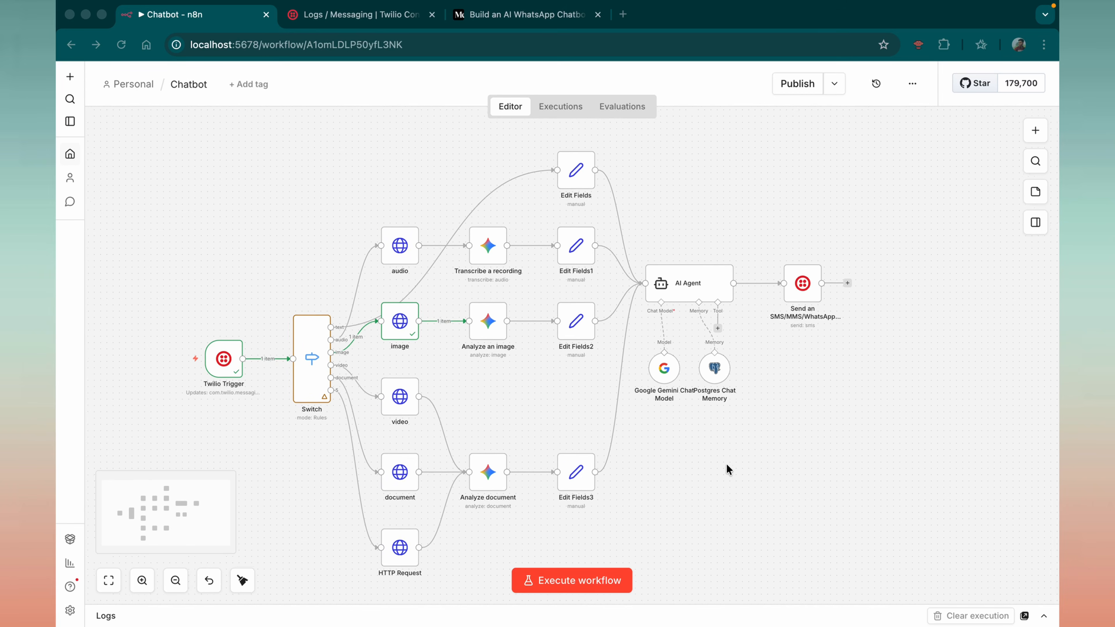
scroll(727, 464, left, 1)
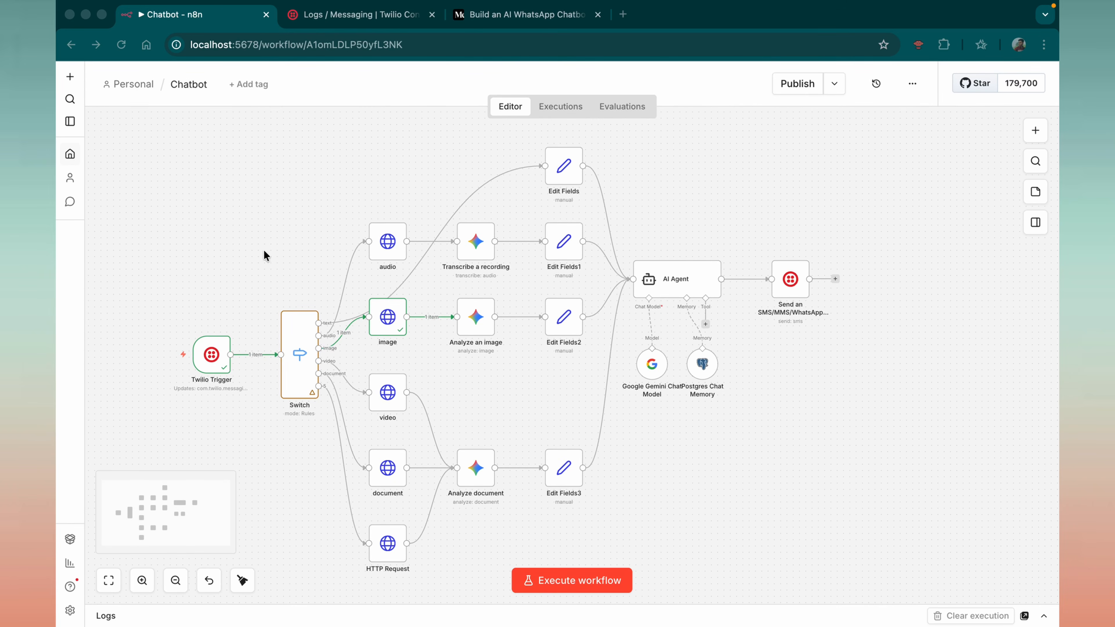
click(571, 580)
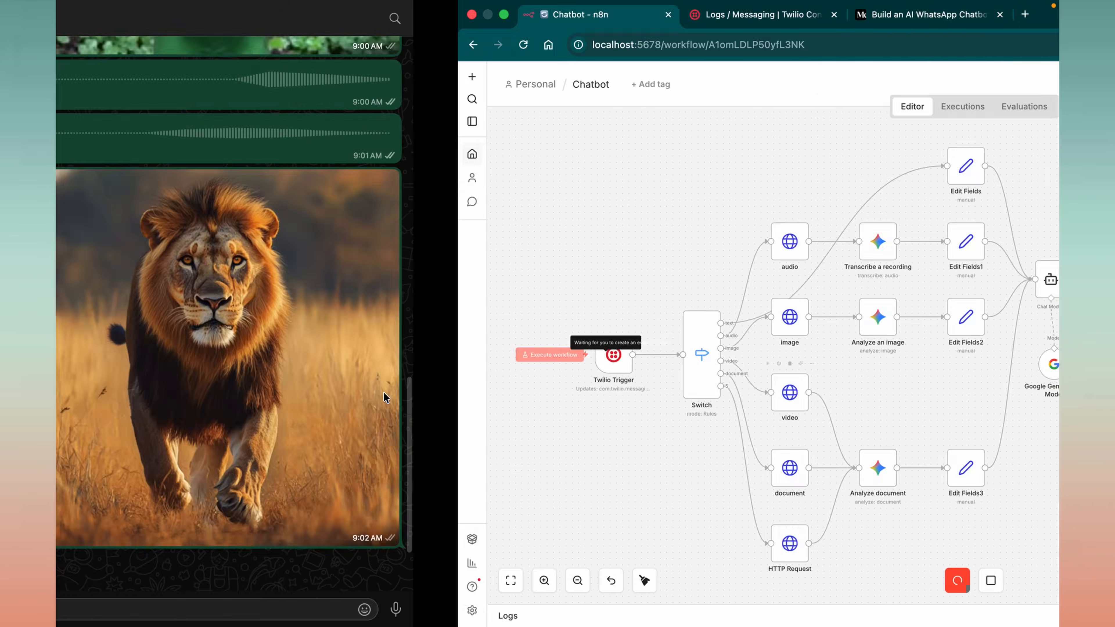
text(hello)
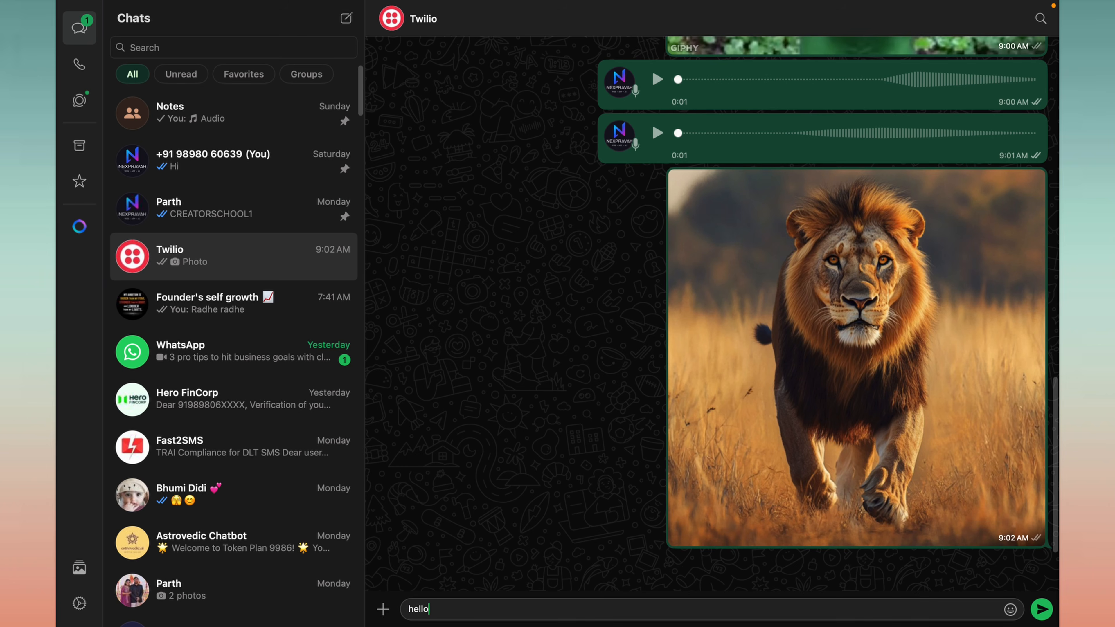
key(Return)
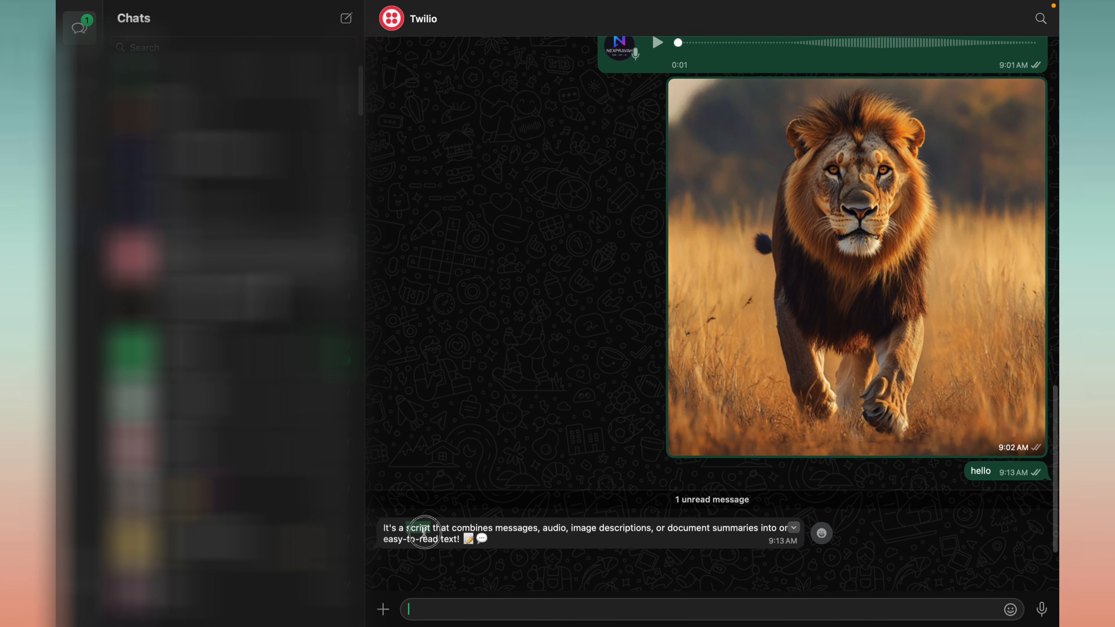
triple_click(420, 529)
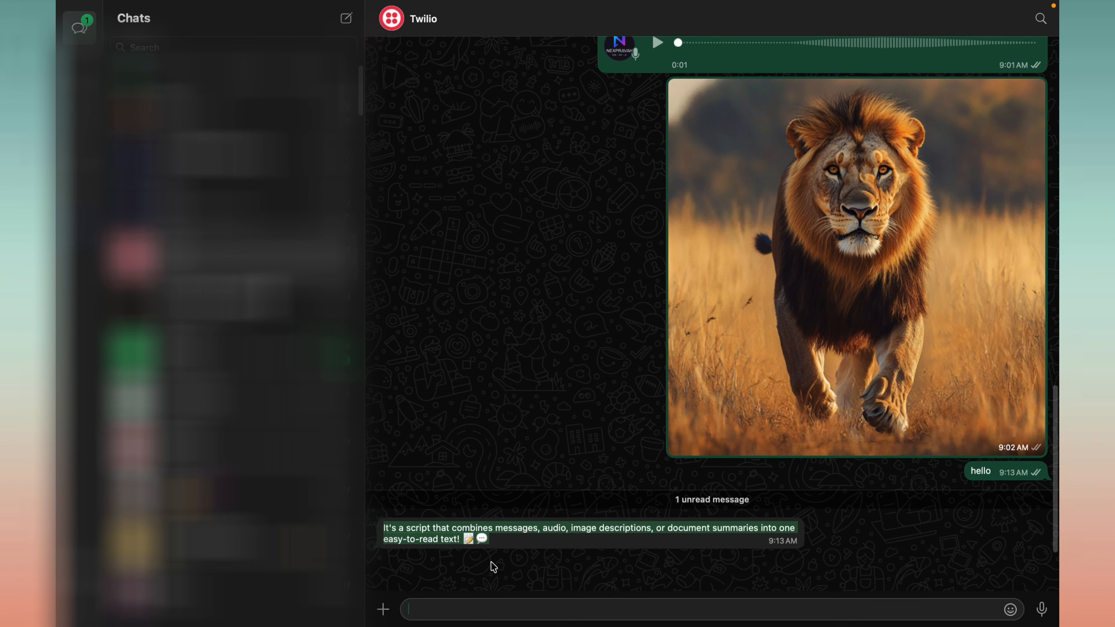
key(ctrl+Right)
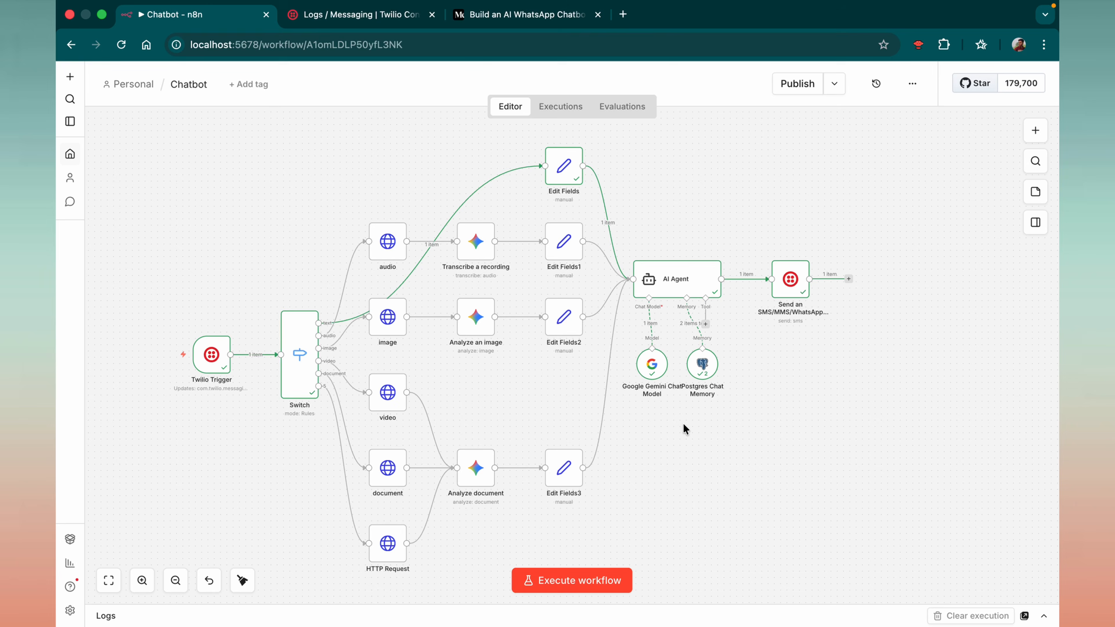
key(ctrl+Left)
key(ctrl+Right)
key(ctrl+Left)
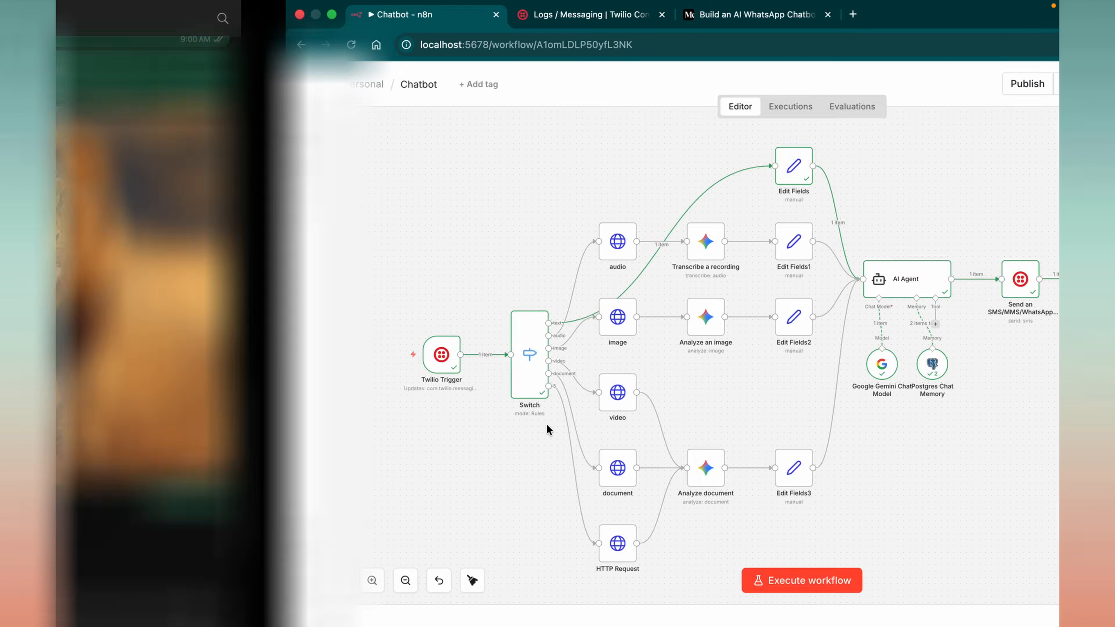
Step: Execute the Chatbot workflow and send the image puppy.jpg from Downloads to the Twilio chat in WhatsApp
key(ctrl+Right)
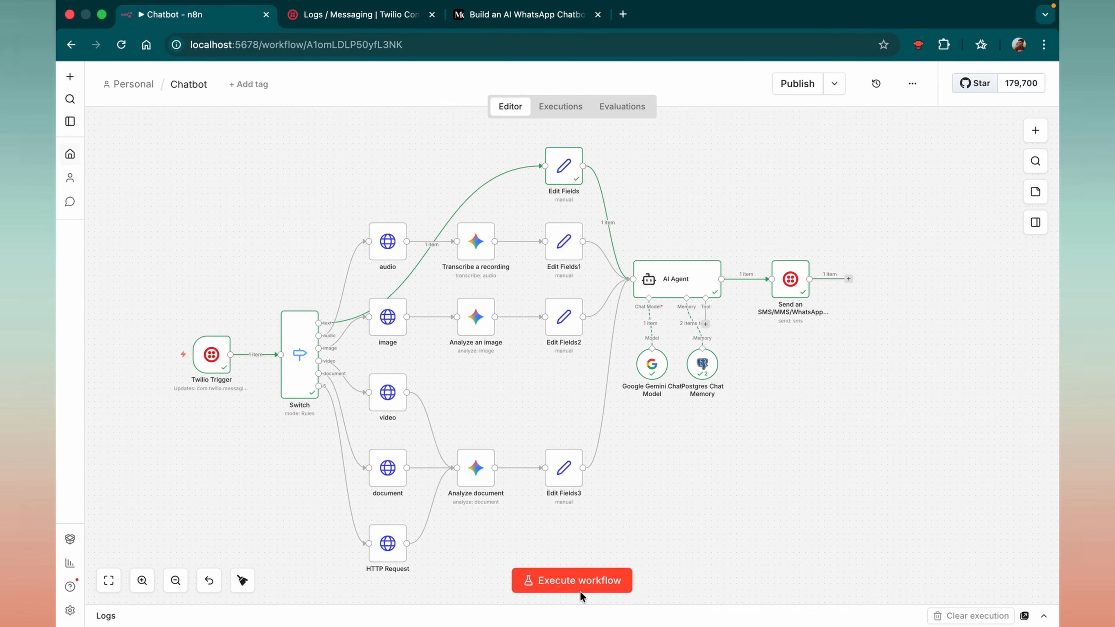
click(580, 588)
key(ctrl+Left)
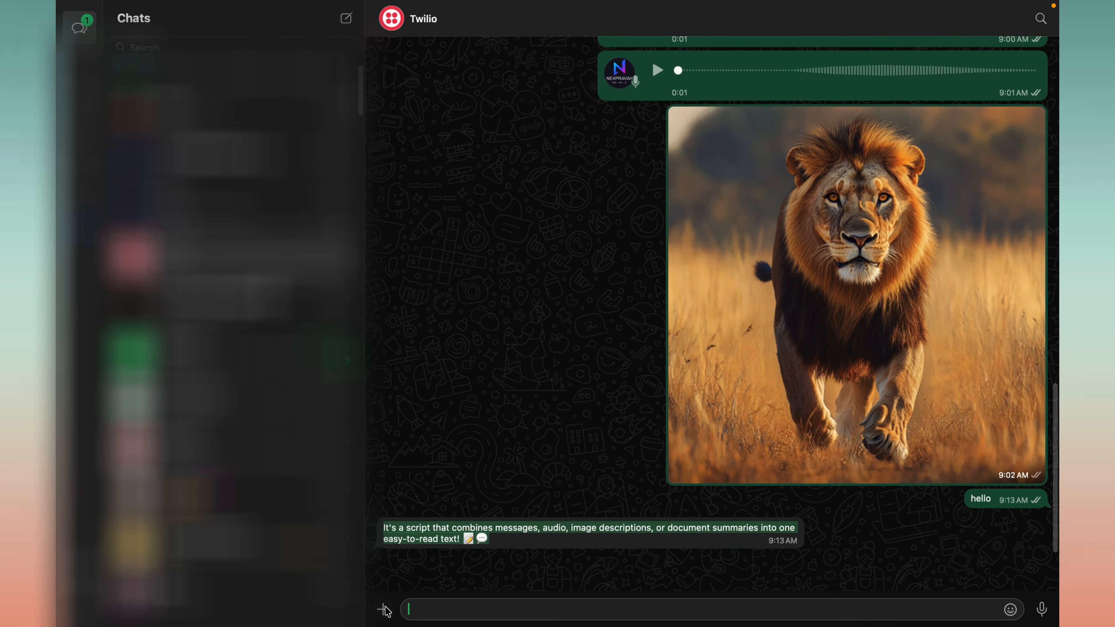
click(386, 610)
click(414, 480)
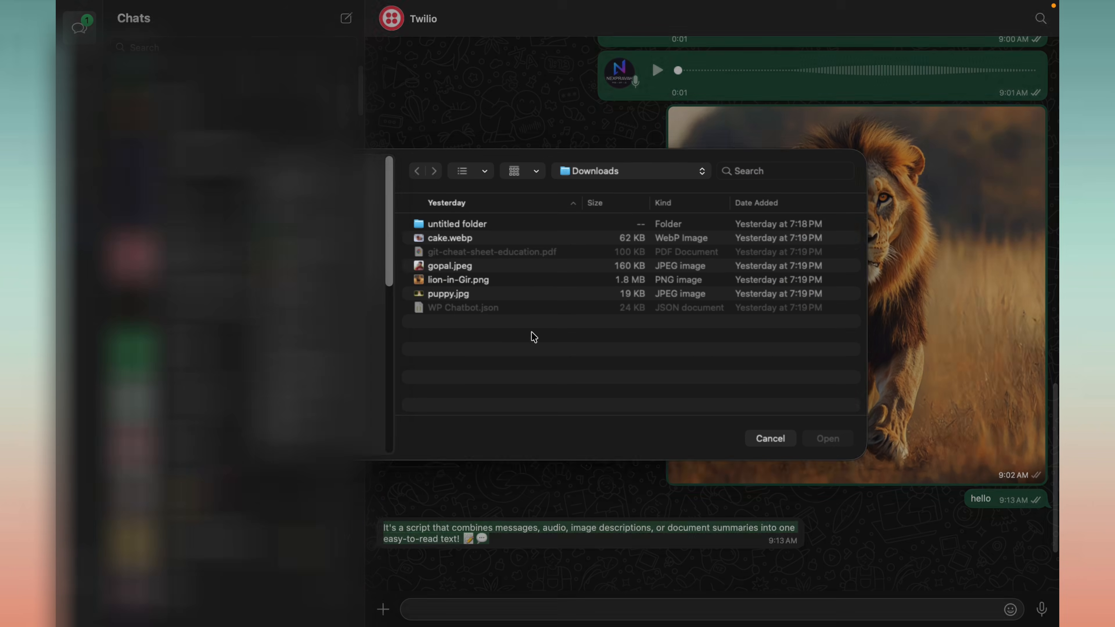
double_click(446, 302)
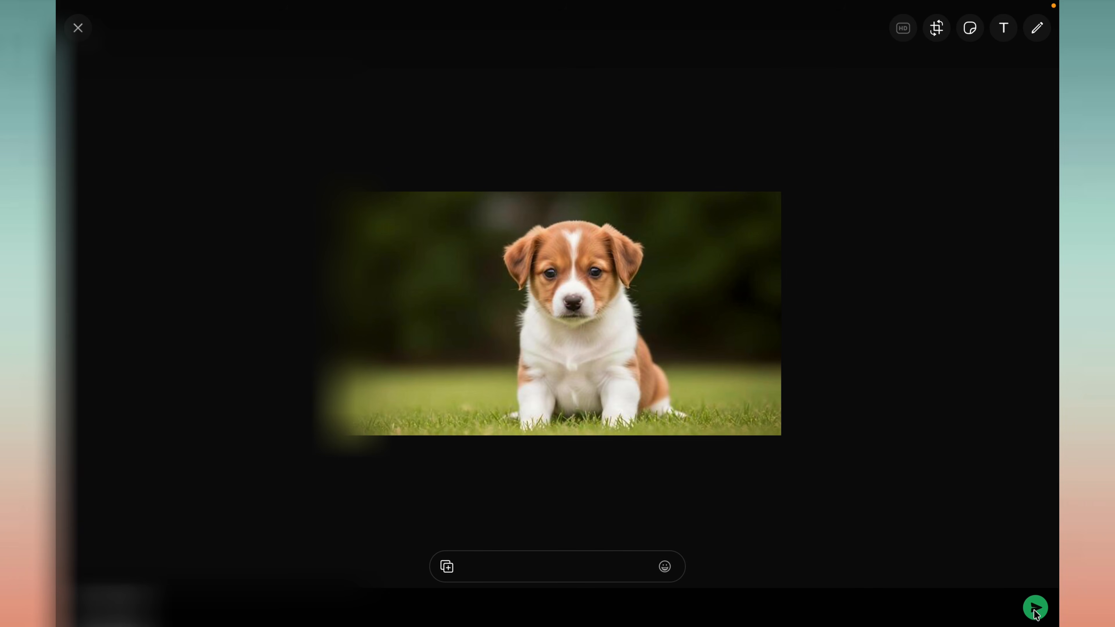
click(1035, 611)
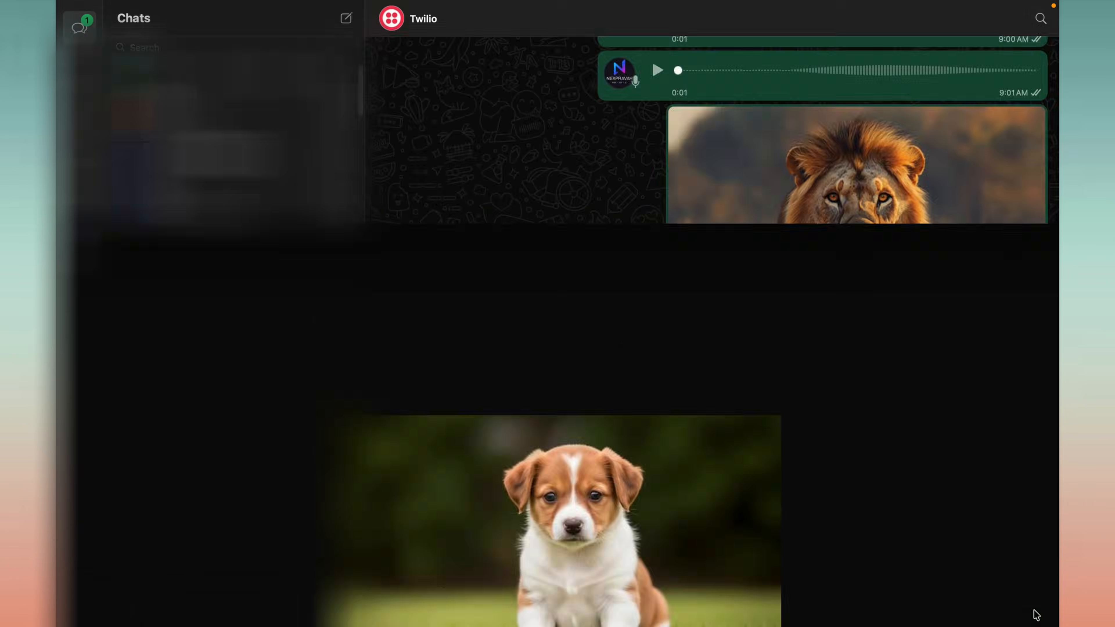
Step: Check the workflow run in n8n and read the bot's reply to the puppy image in WhatsApp
key(super+Tab)
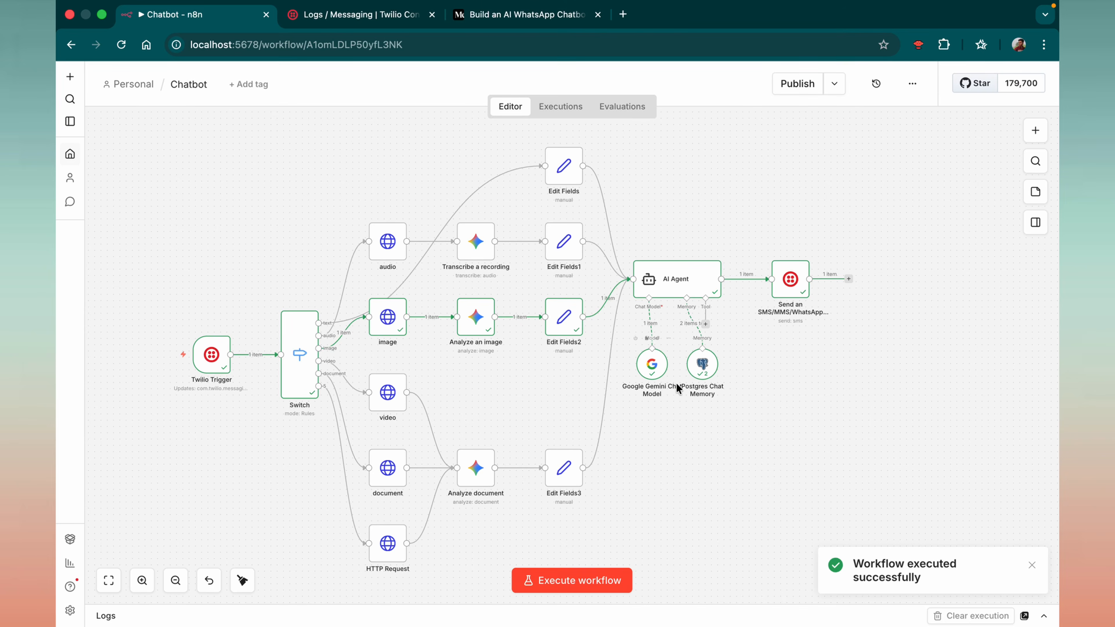
key(ctrl+Left)
scroll(584, 448, down, 3)
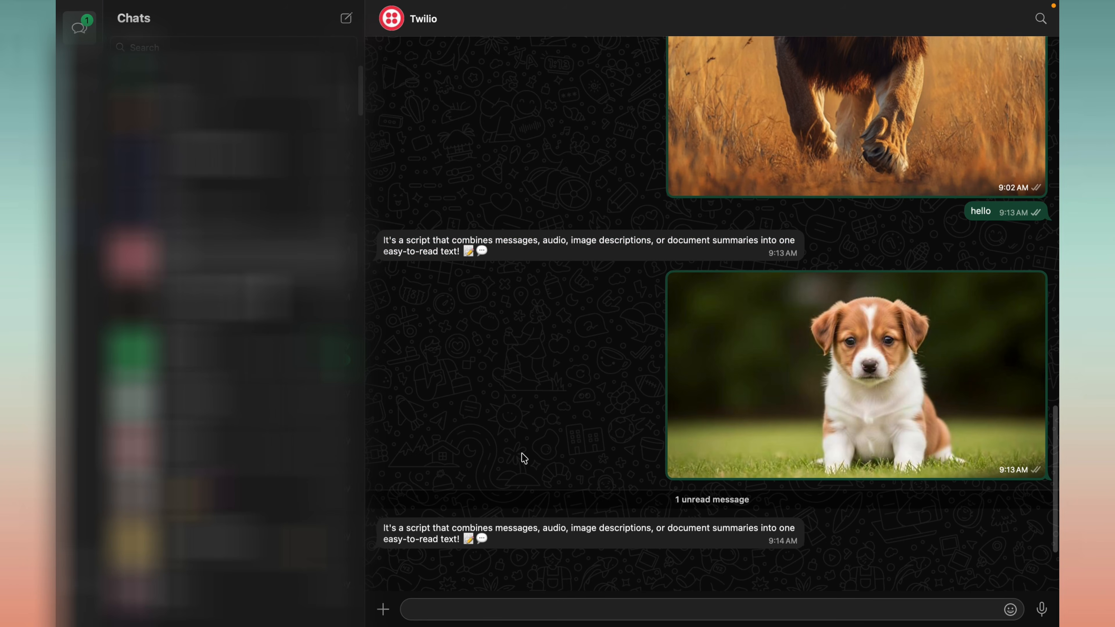
Step: Return to n8n and review the AI Agent's prompt expression and the Analyze document data in its input
key(ctrl+Right)
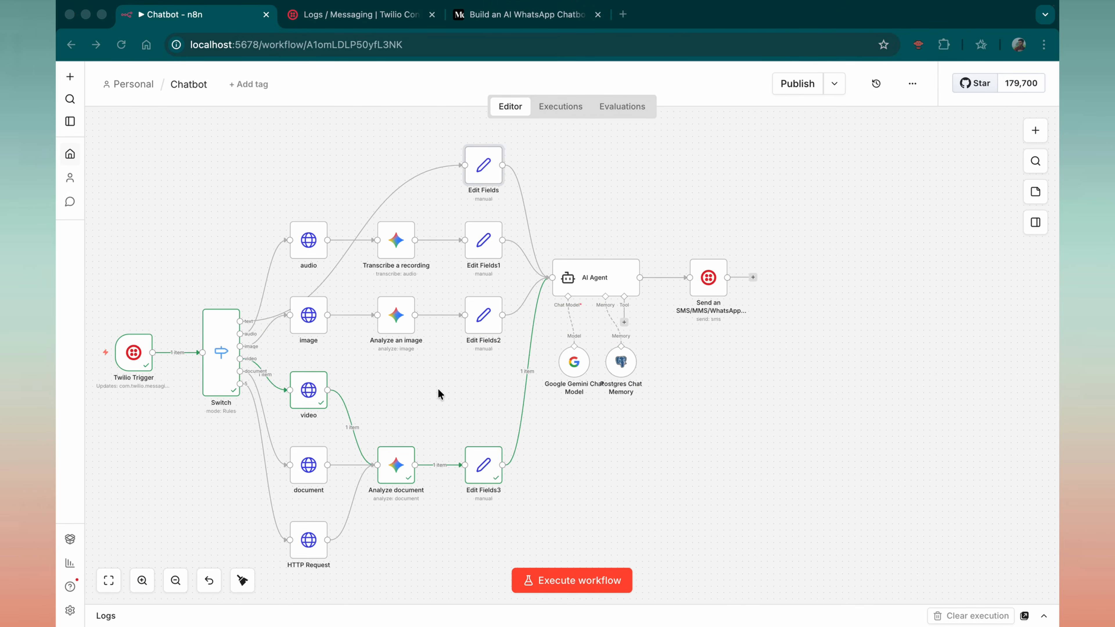
double_click(601, 279)
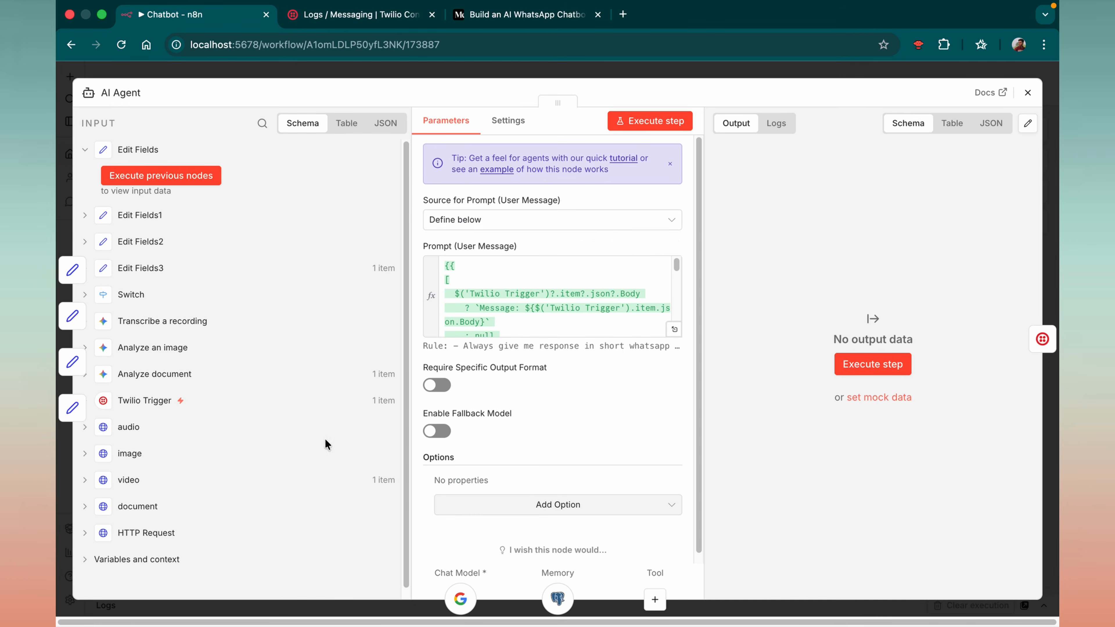
scroll(552, 299, down, 5)
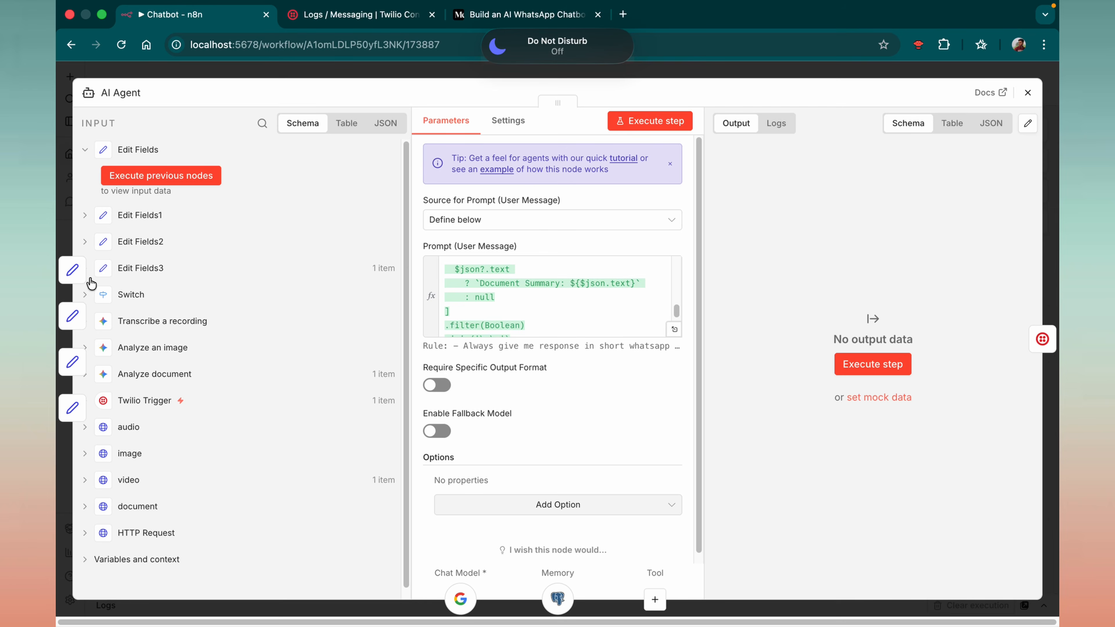
click(97, 381)
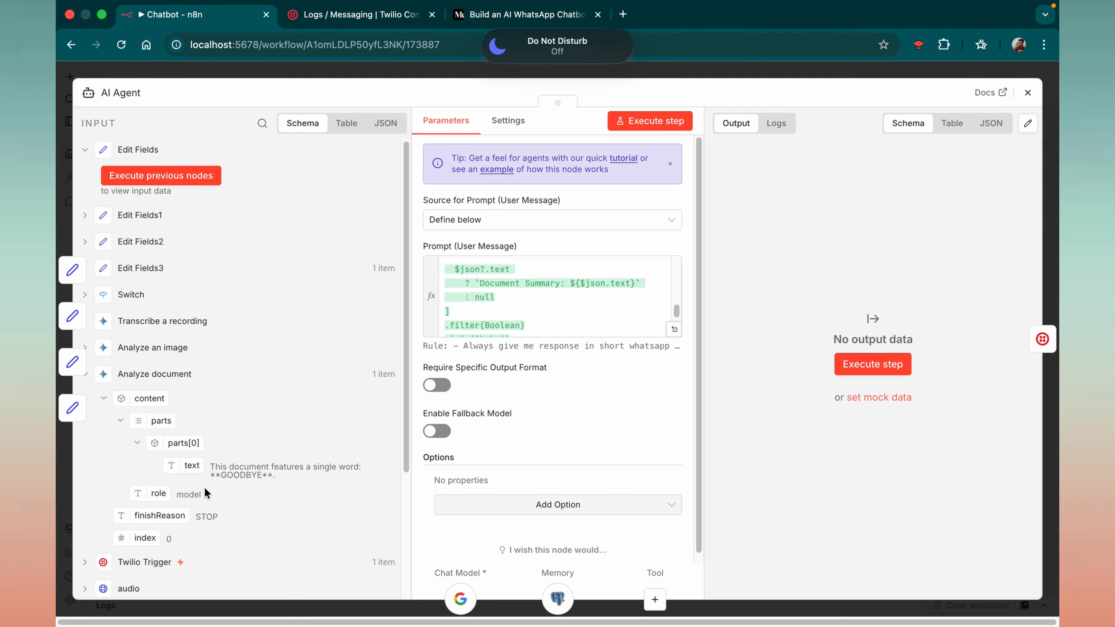
click(1028, 92)
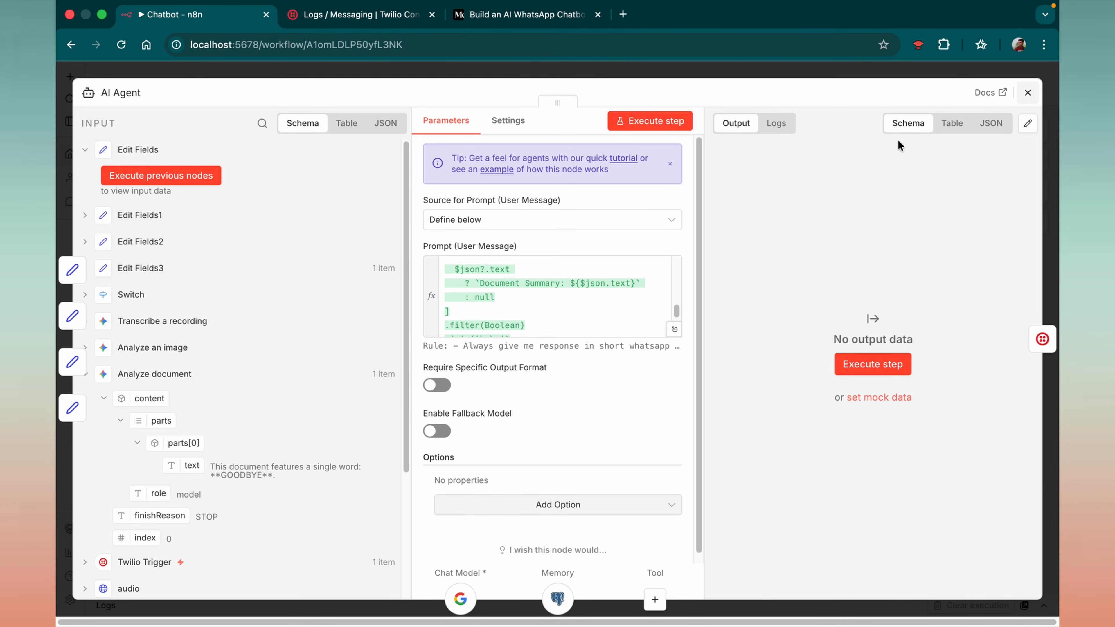
Step: In Edit Fields1, include other input fields, limited to Selected, with context.parts[0].text as the field to include
double_click(486, 237)
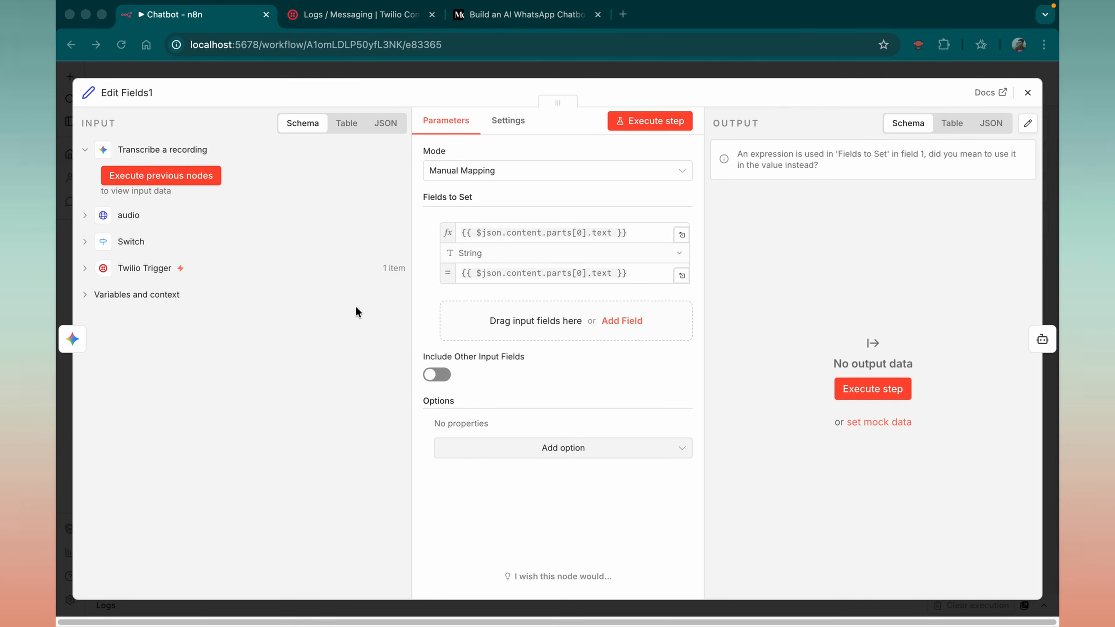
click(436, 375)
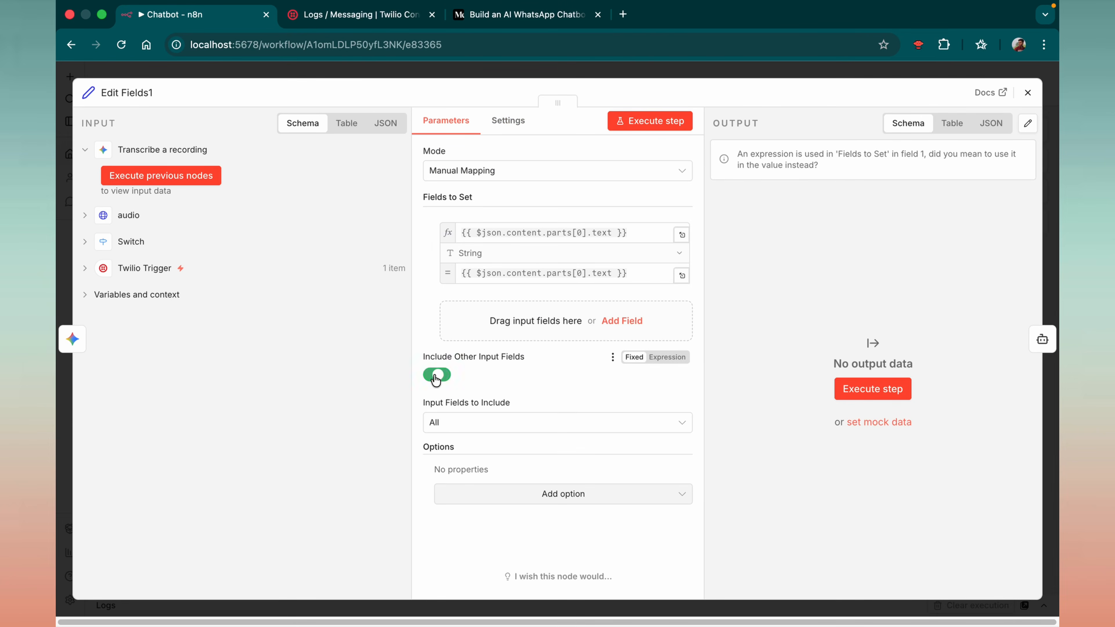
click(450, 427)
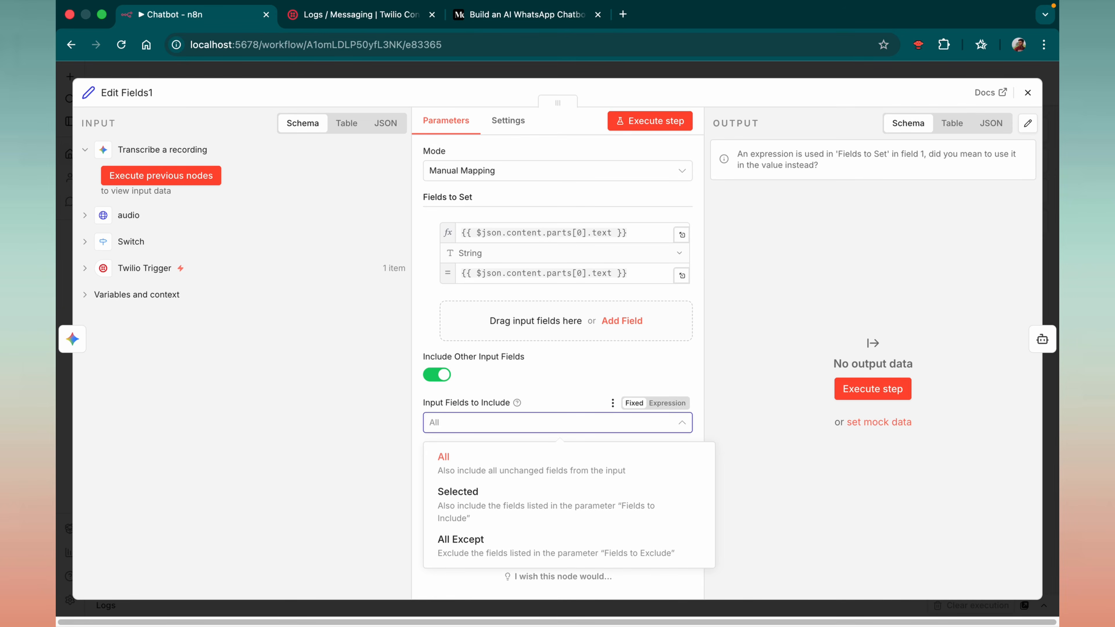
click(472, 501)
click(478, 467)
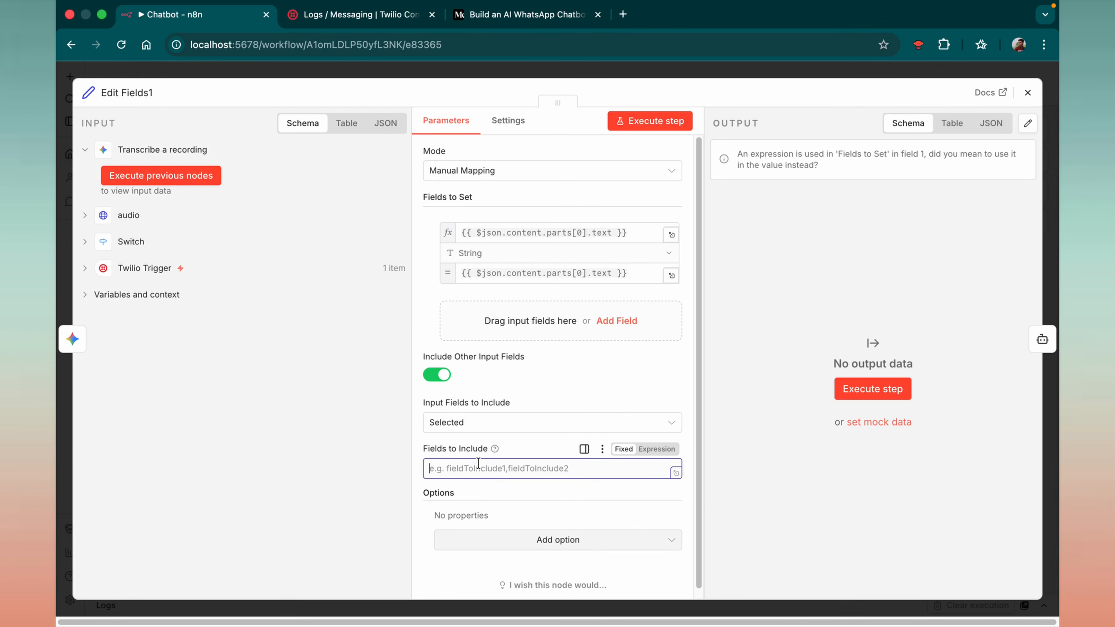
scroll(468, 465, down, 1)
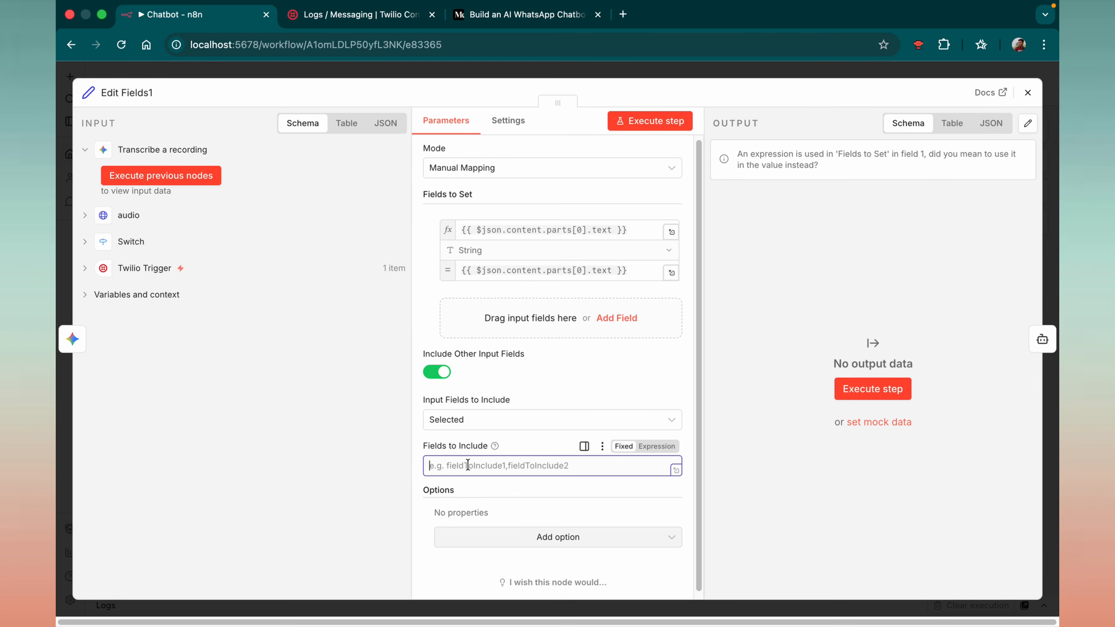
text(context.parts[0].text)
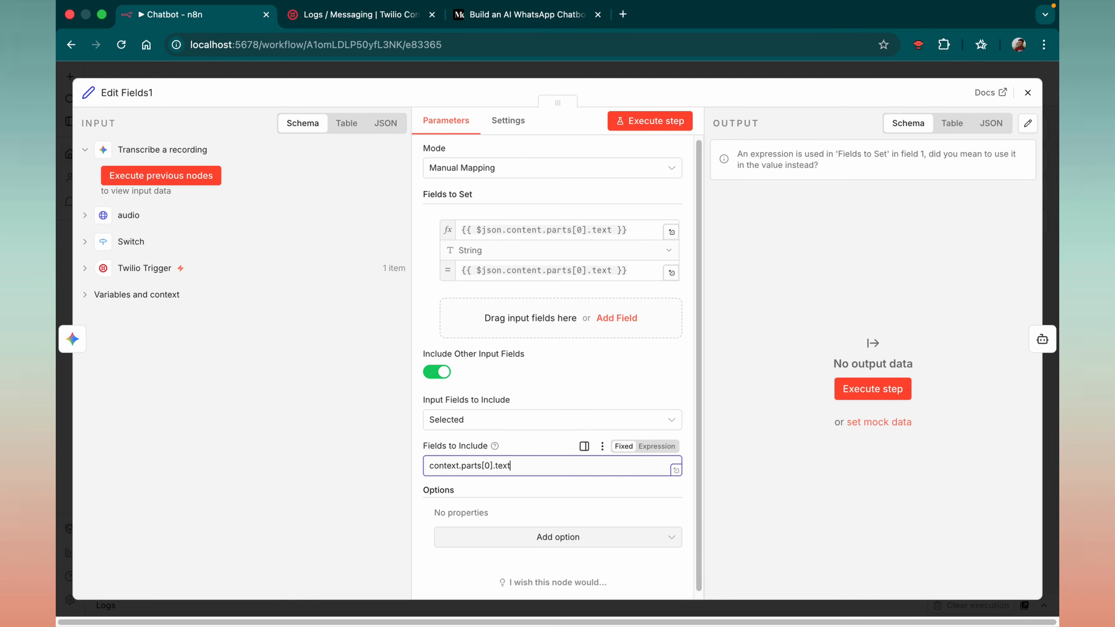
key(super+a)
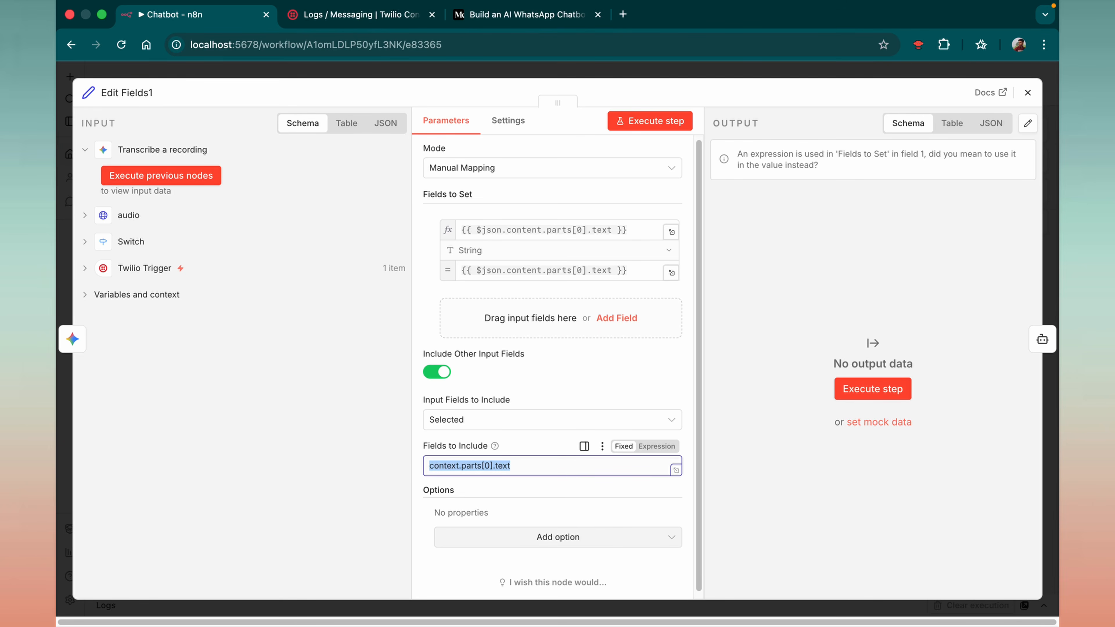
click(531, 464)
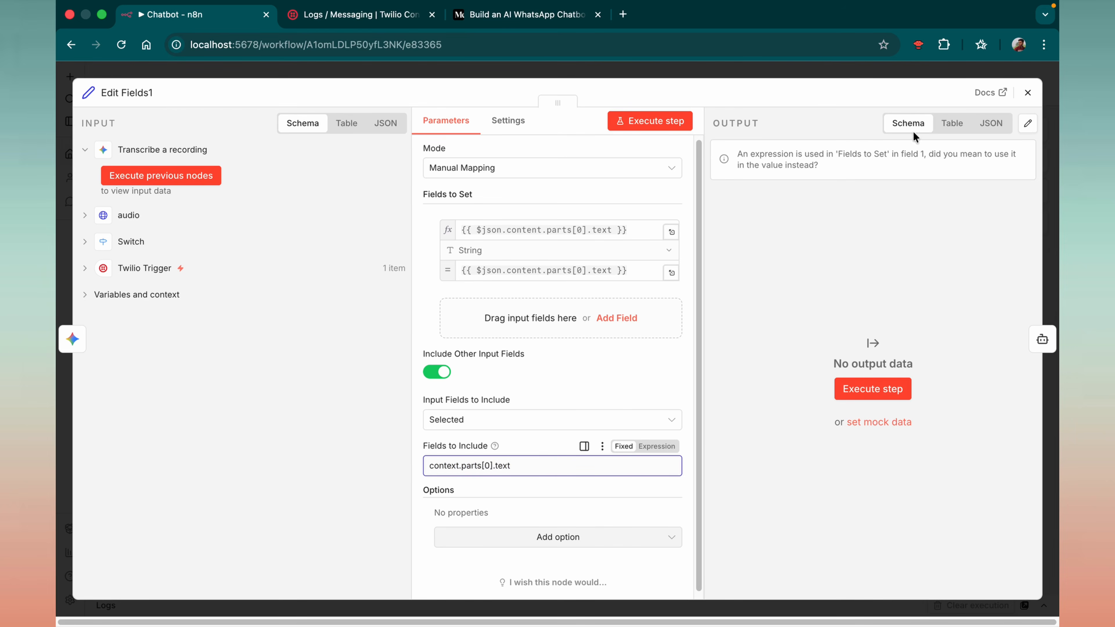
click(1027, 92)
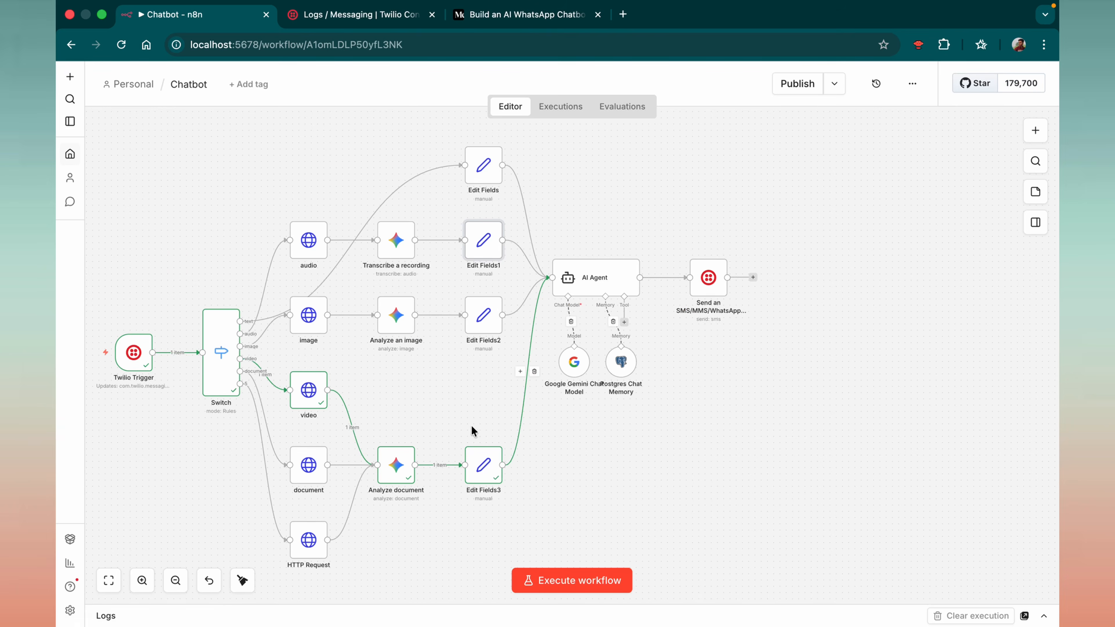
Step: In Edit Fields3, include only the selected input field content.parts[0].text from Analyze document, and copy that field name
double_click(477, 469)
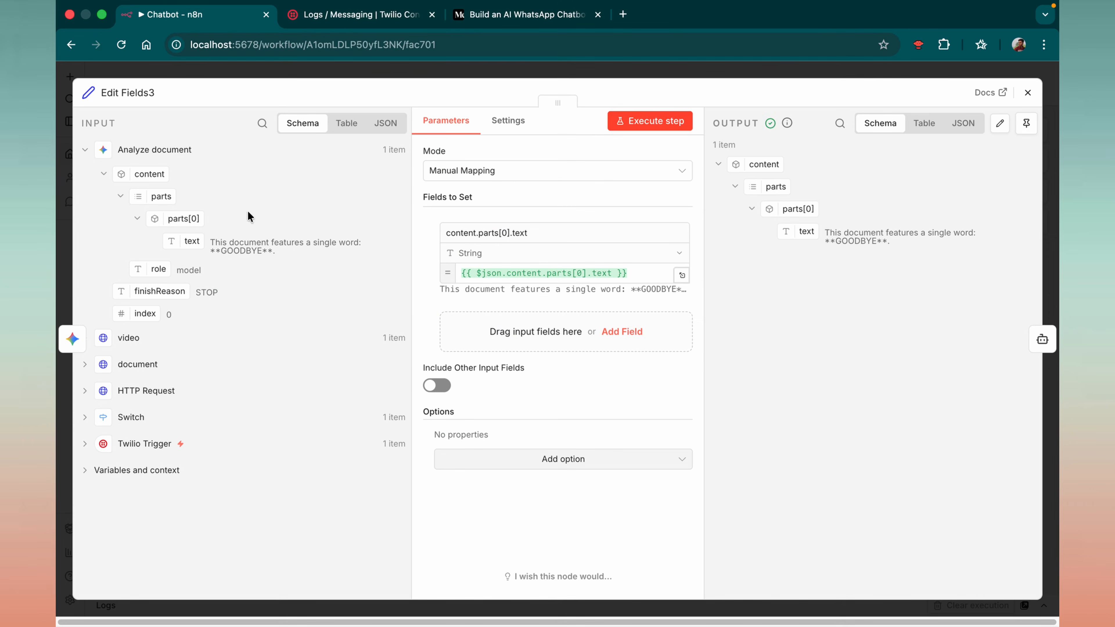
click(439, 385)
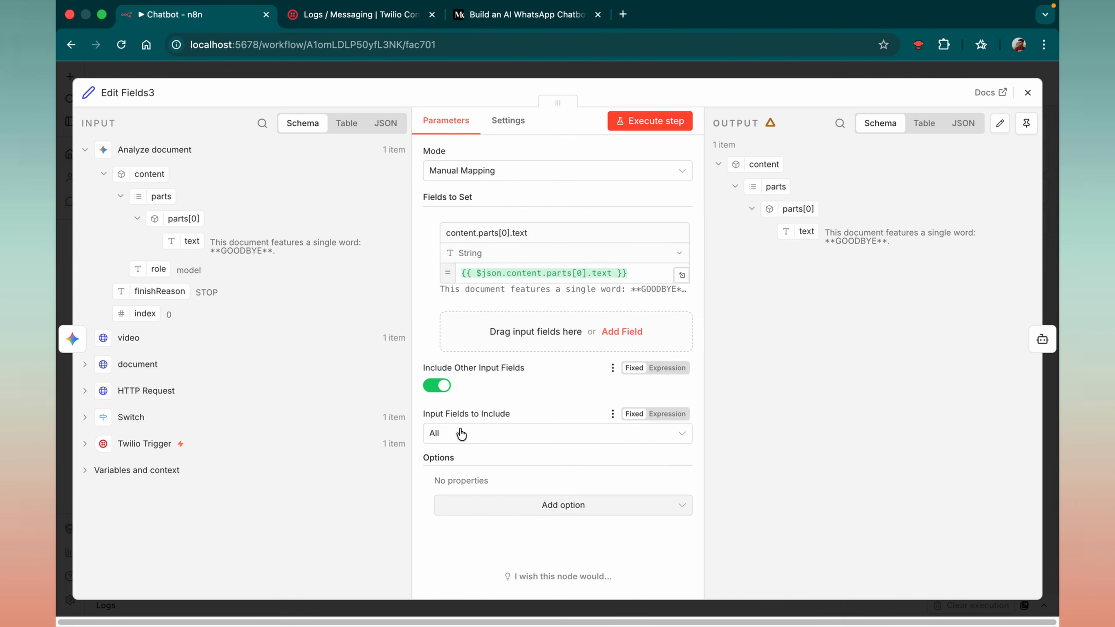
click(463, 433)
click(459, 518)
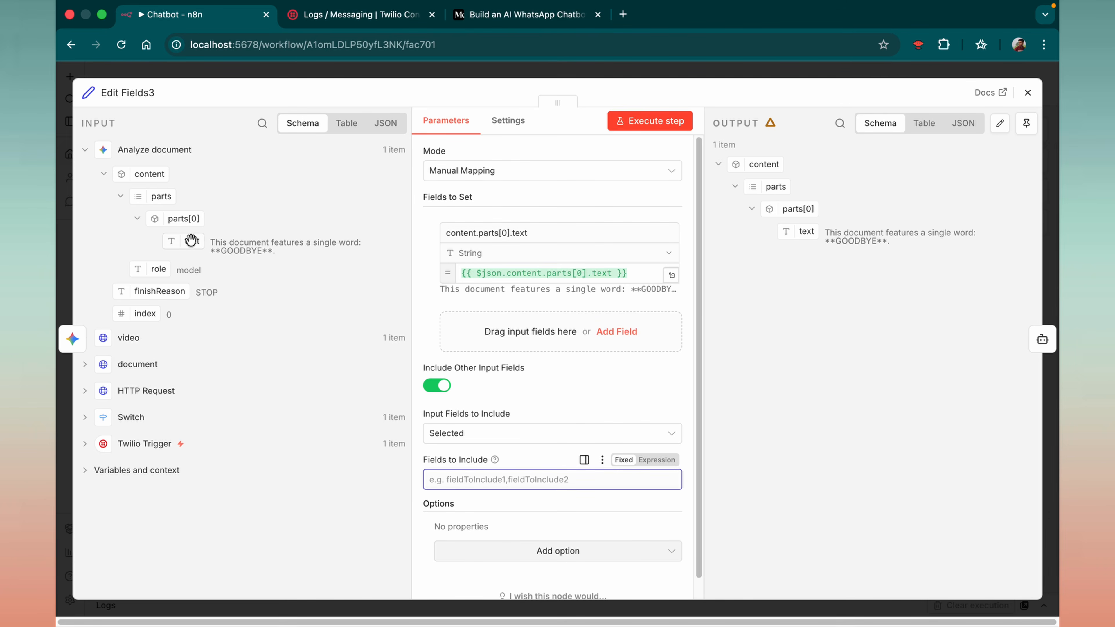
drag(191, 240, 473, 484)
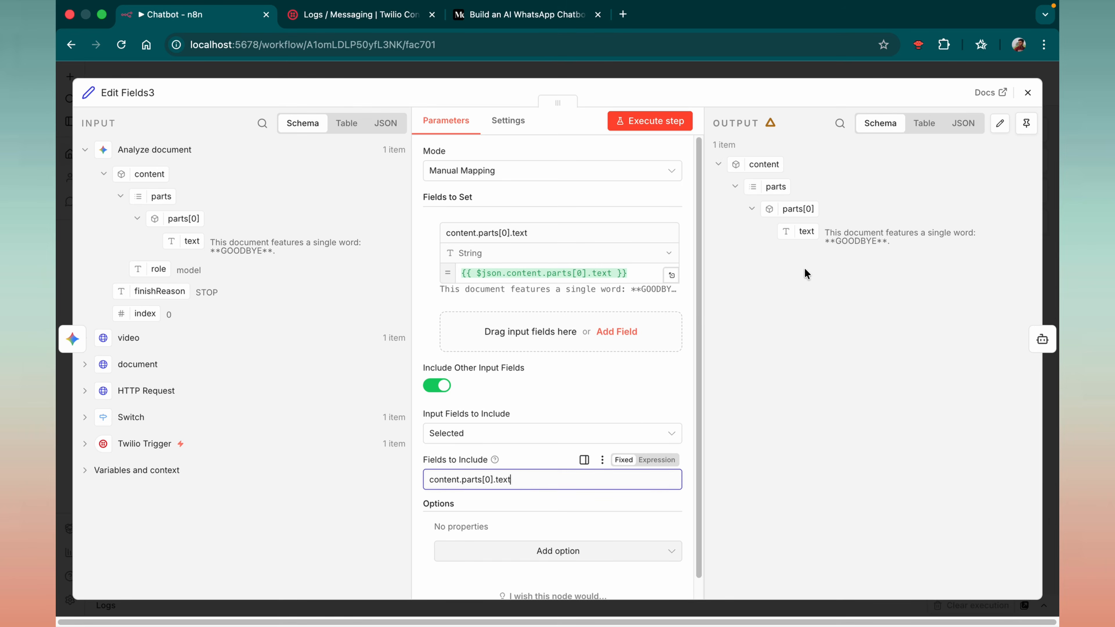
triple_click(530, 481)
key(ctrl+c)
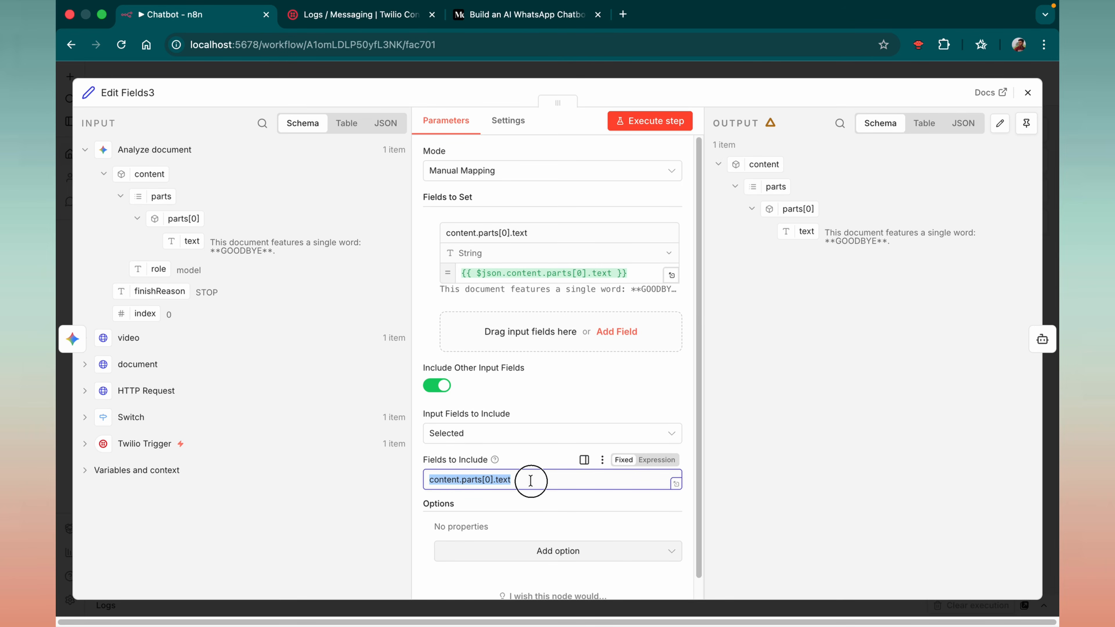
click(1027, 93)
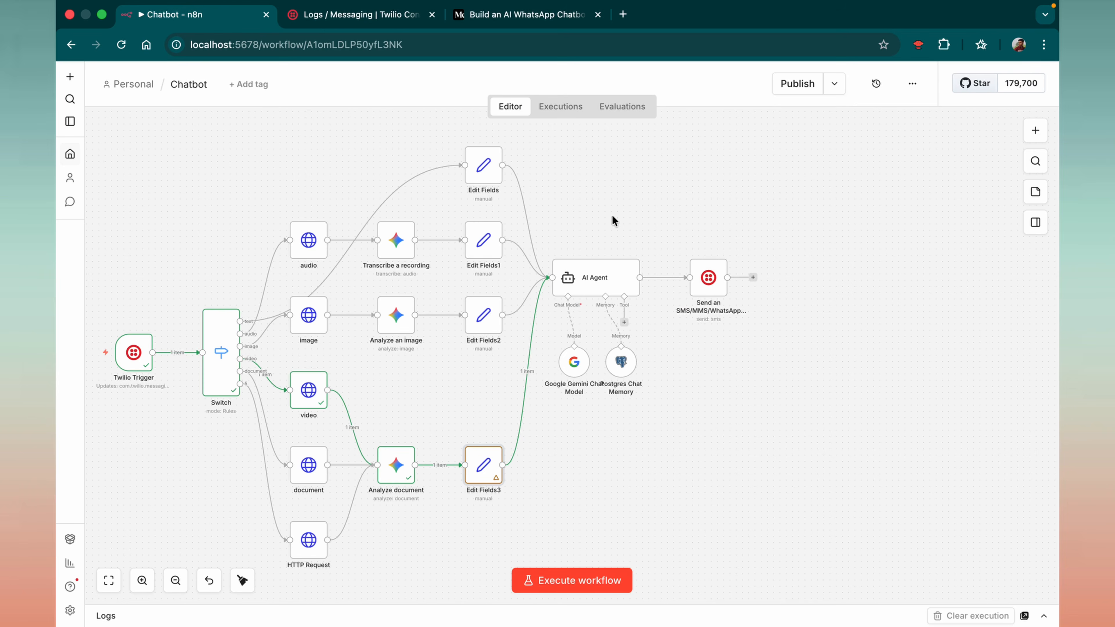
Step: In Edit Fields2, include other input fields, limited to Selected, with the copied content.parts[0].text as the field to include
double_click(483, 316)
click(439, 400)
click(441, 436)
click(443, 502)
click(523, 481)
key(ctrl+v)
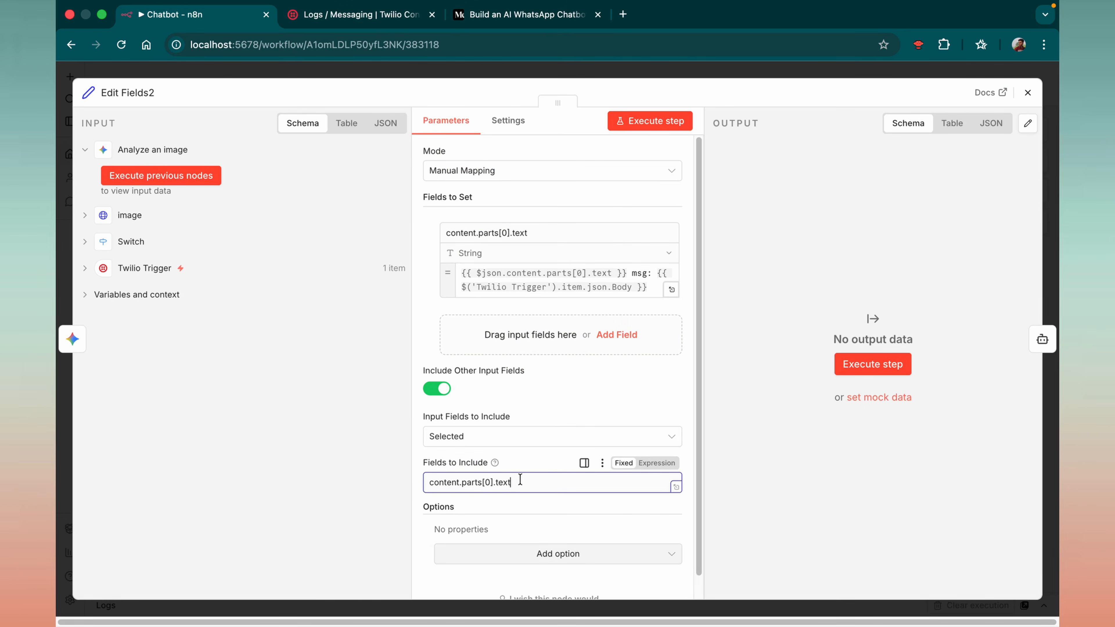
click(1028, 92)
Step: Open Edit Fields1 and the AI Agent briefly to review their settings, closing each one again
double_click(487, 322)
key(Escape)
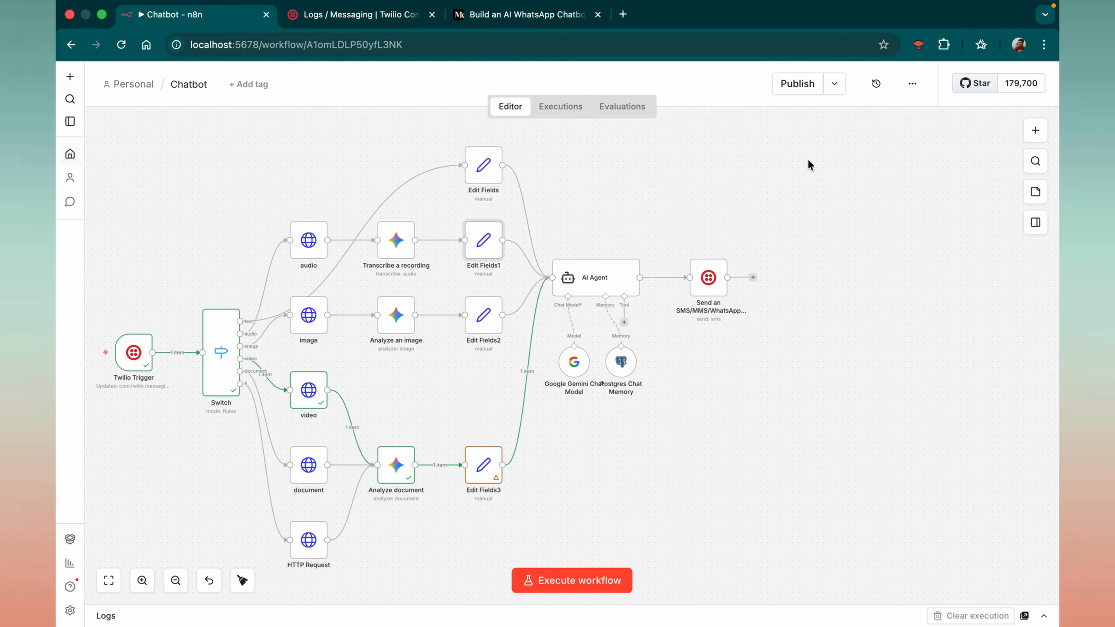
double_click(567, 276)
click(512, 292)
key(Escape)
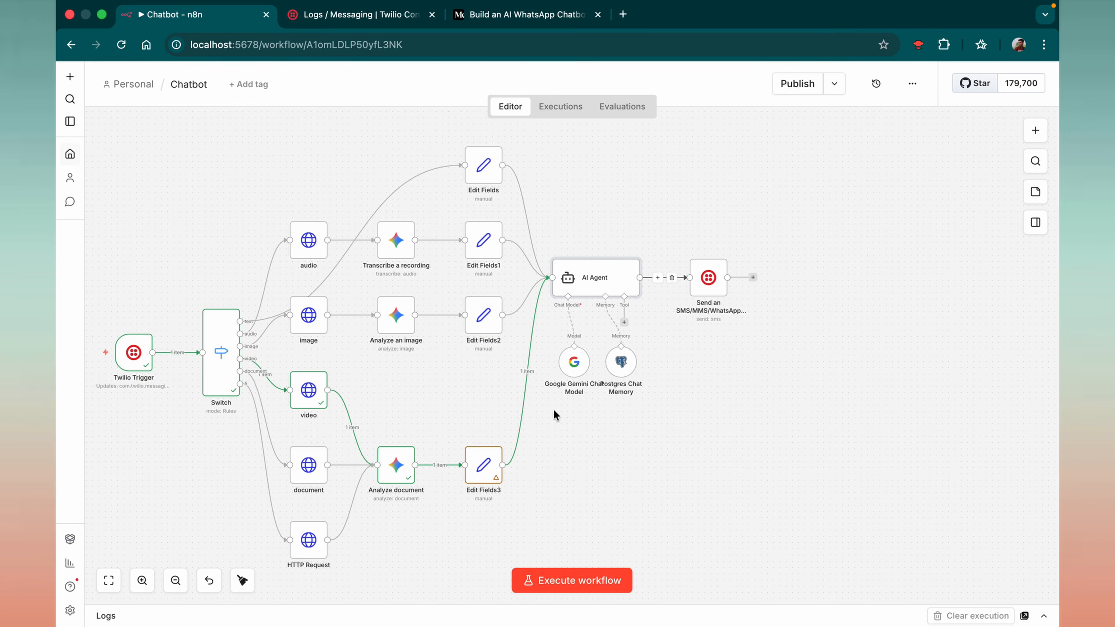
Step: Switch the content.parts[0].text field name in Edit Fields3 to expression mode, and glance at the AI Agent settings
double_click(481, 465)
scroll(544, 308, up, 1)
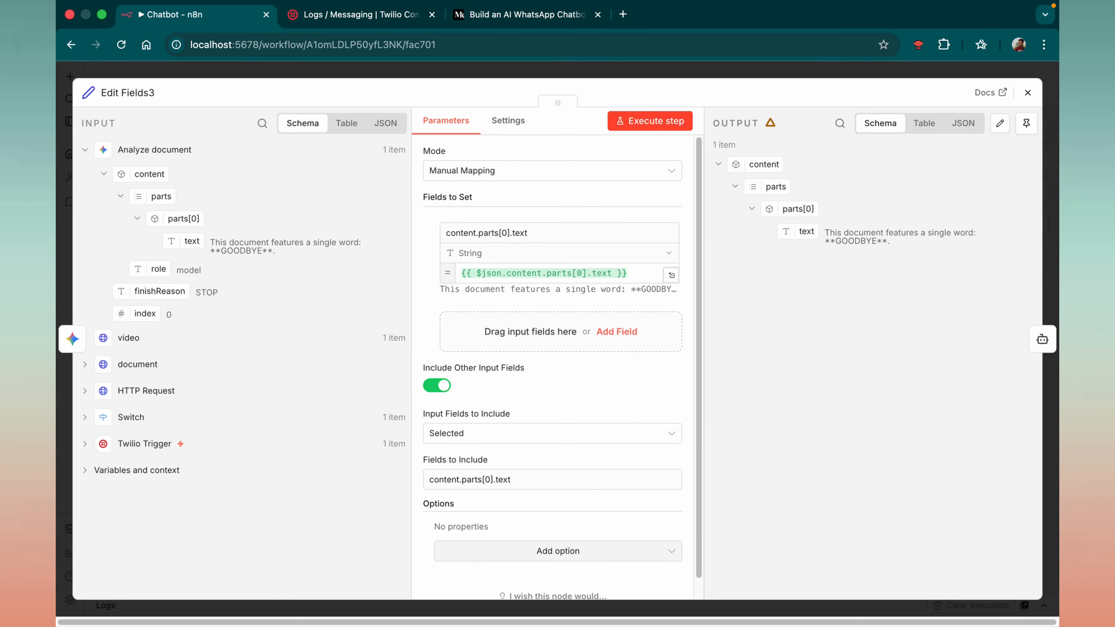
click(567, 232)
click(660, 214)
click(761, 334)
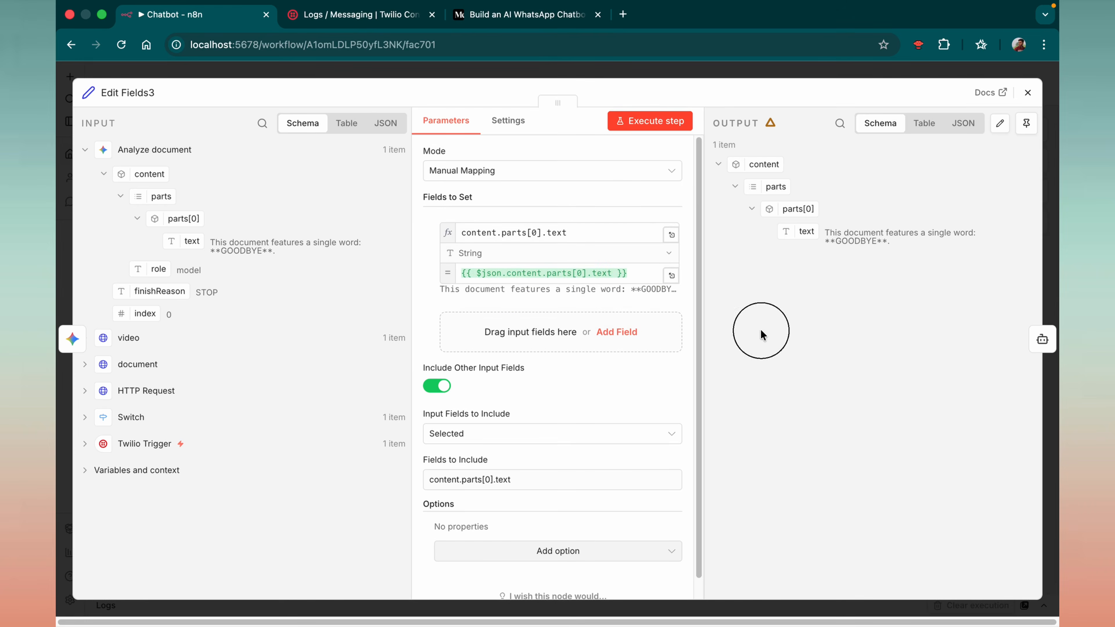
click(1028, 92)
double_click(570, 285)
key(Escape)
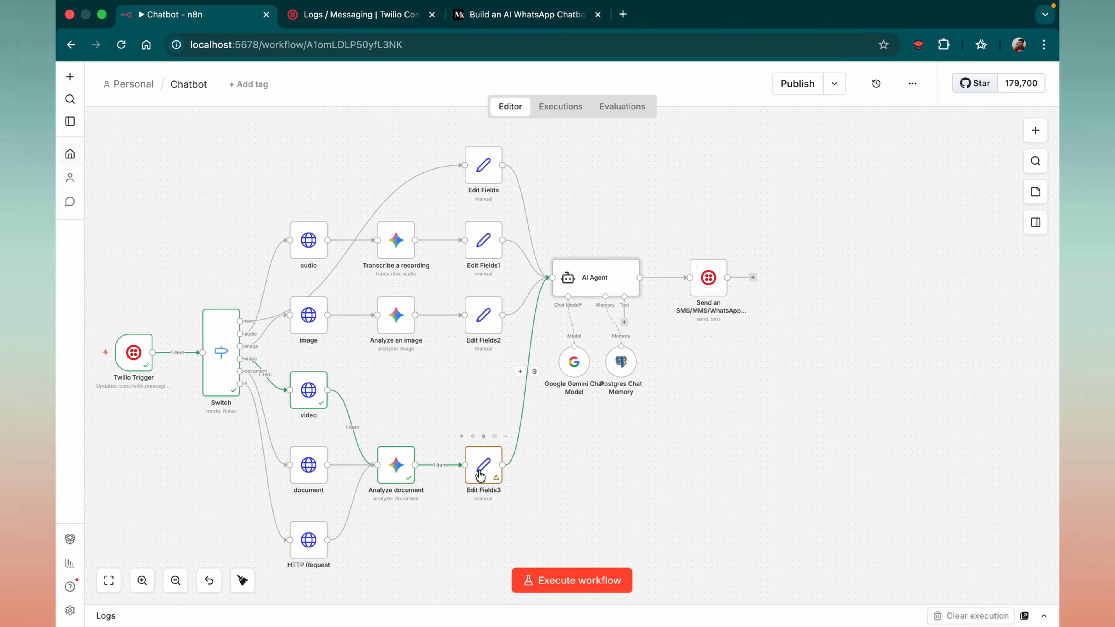
Step: Review the field mappings and included fields in Edit Fields3 and Edit Fields, closing each node again
double_click(481, 475)
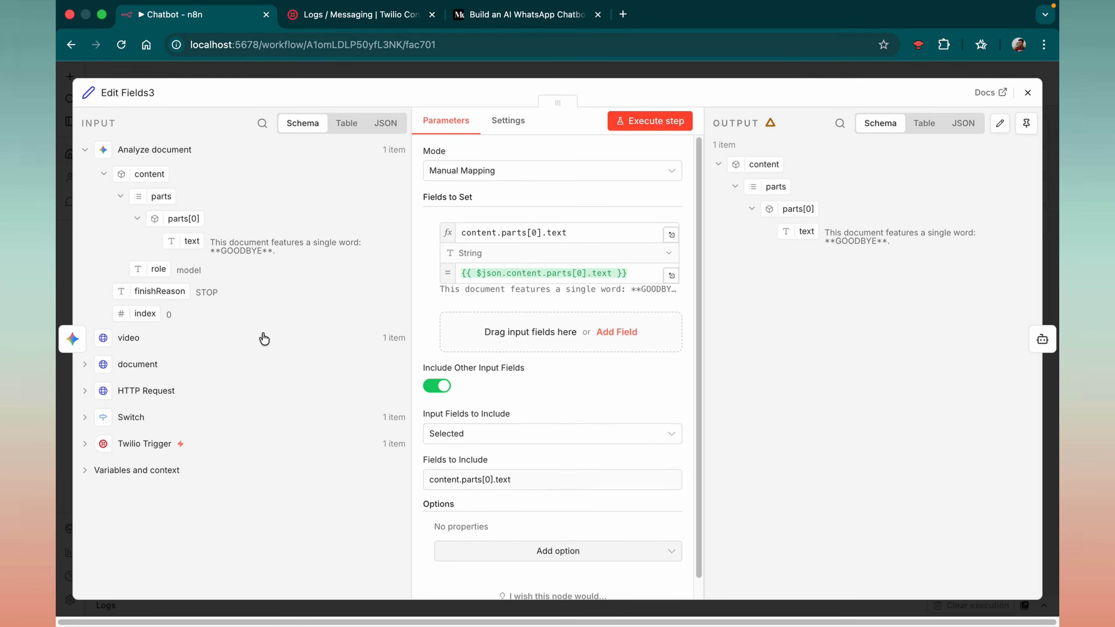
key(Escape)
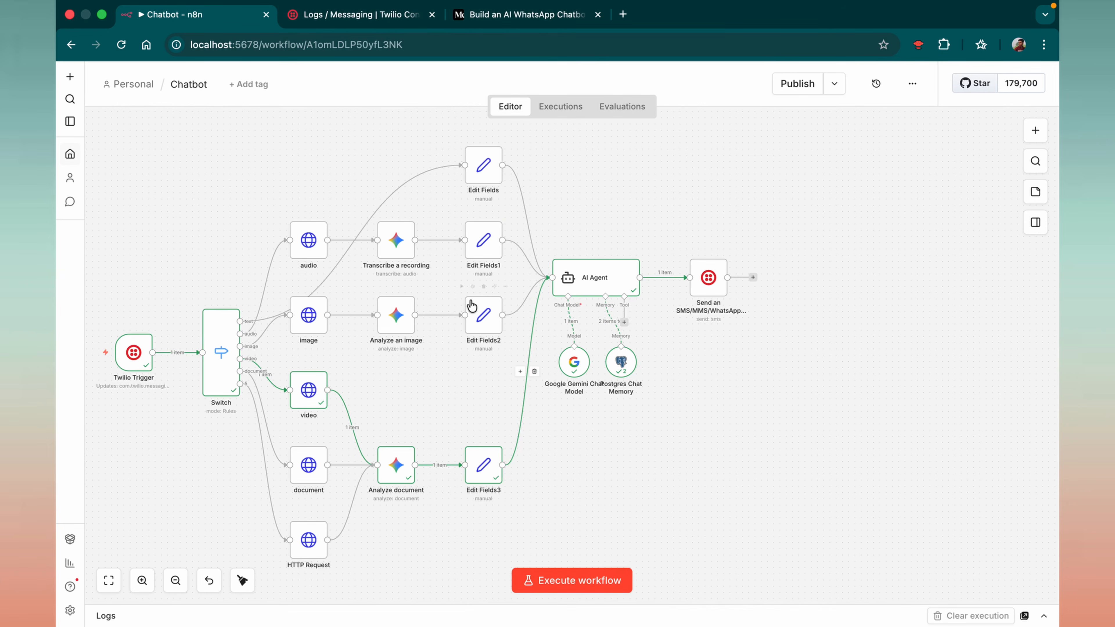
click(482, 174)
double_click(482, 175)
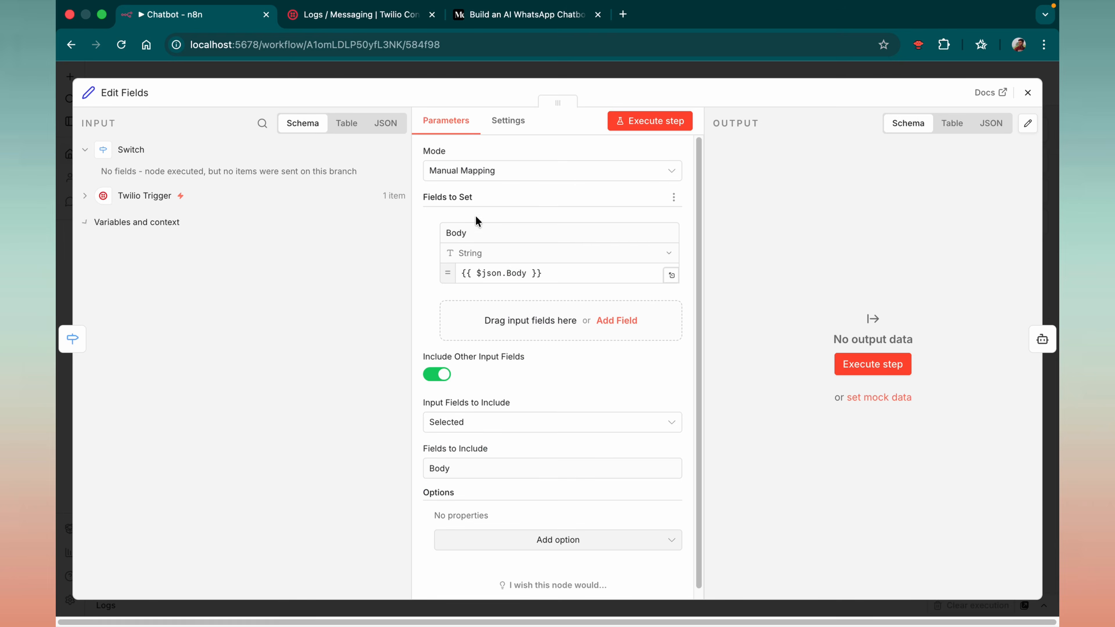
click(483, 238)
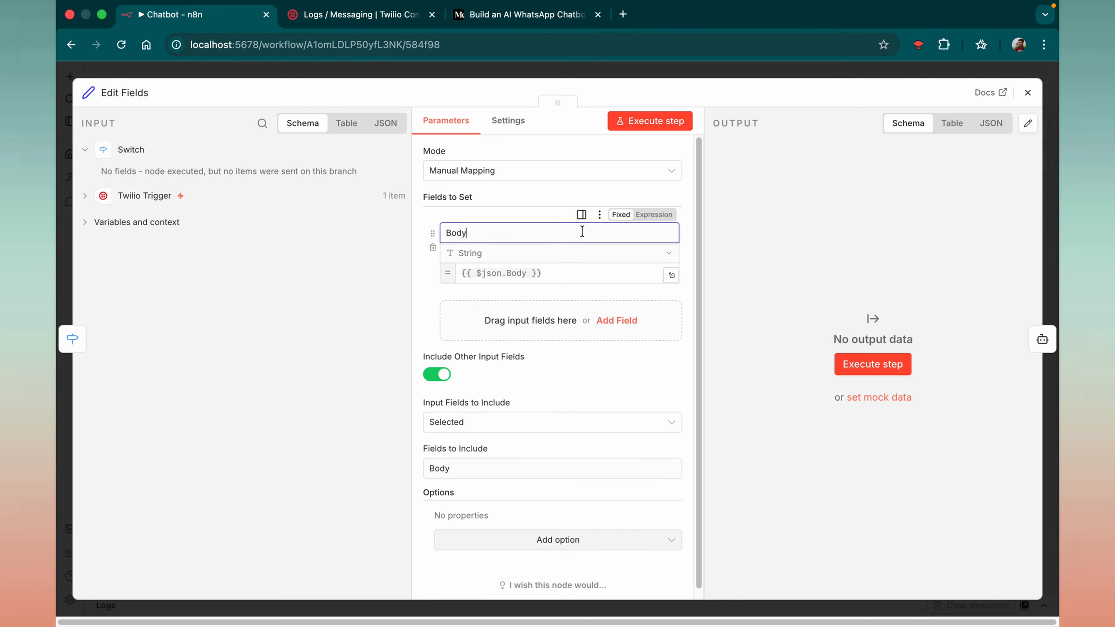
scroll(482, 351, down, 1)
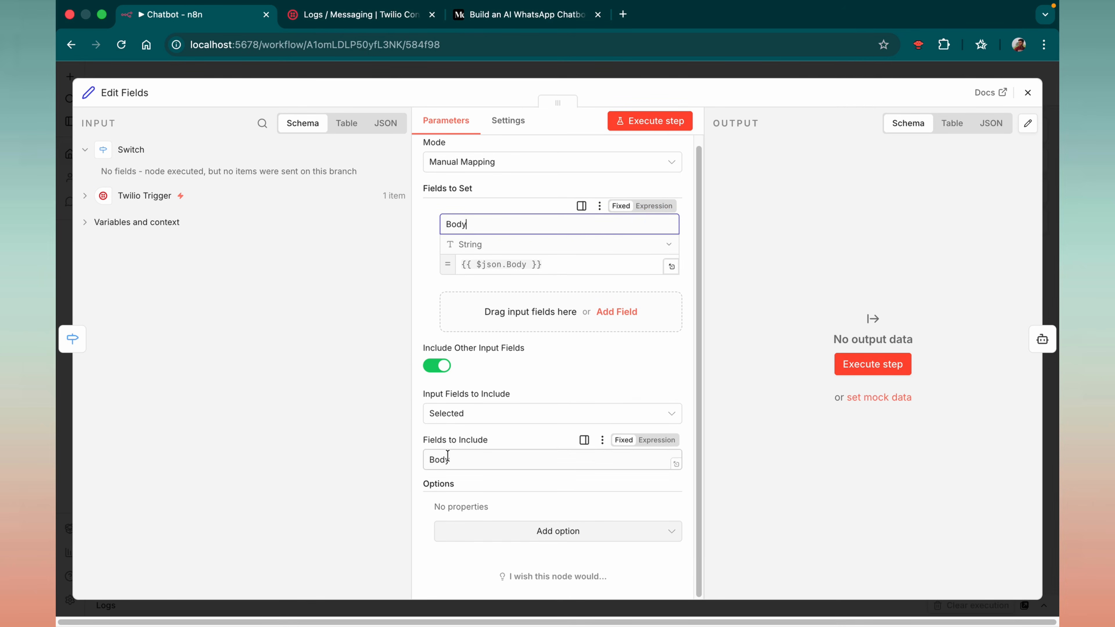
click(1028, 92)
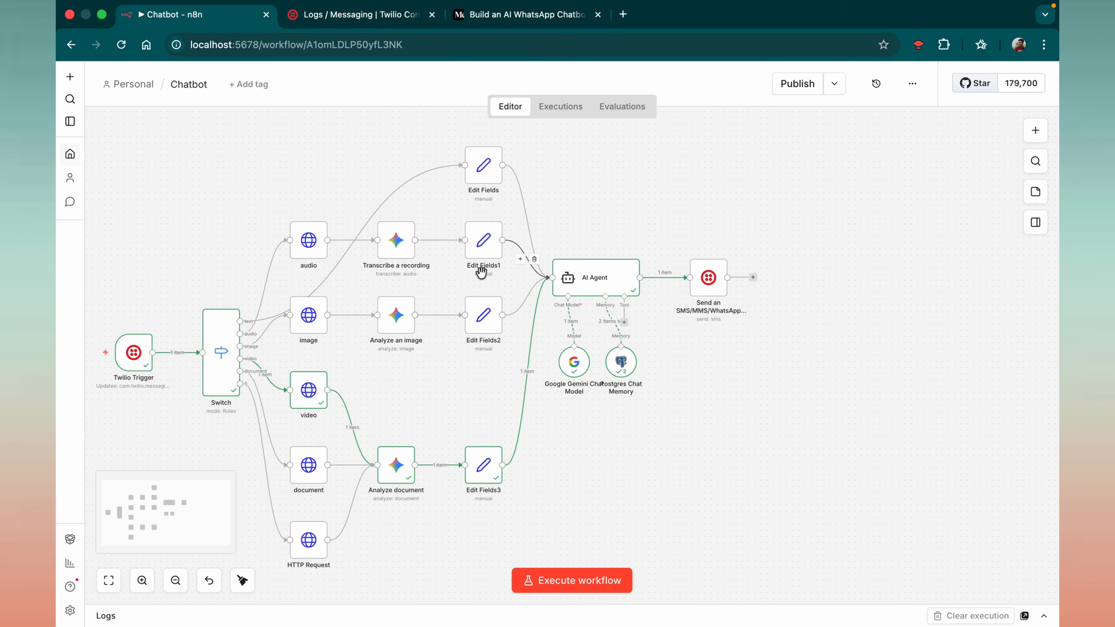
Step: Check in Edit Fields1 that the included input fields are limited to Selected with content.parts[0].text, and close the node
double_click(483, 246)
scroll(482, 414, down, 1)
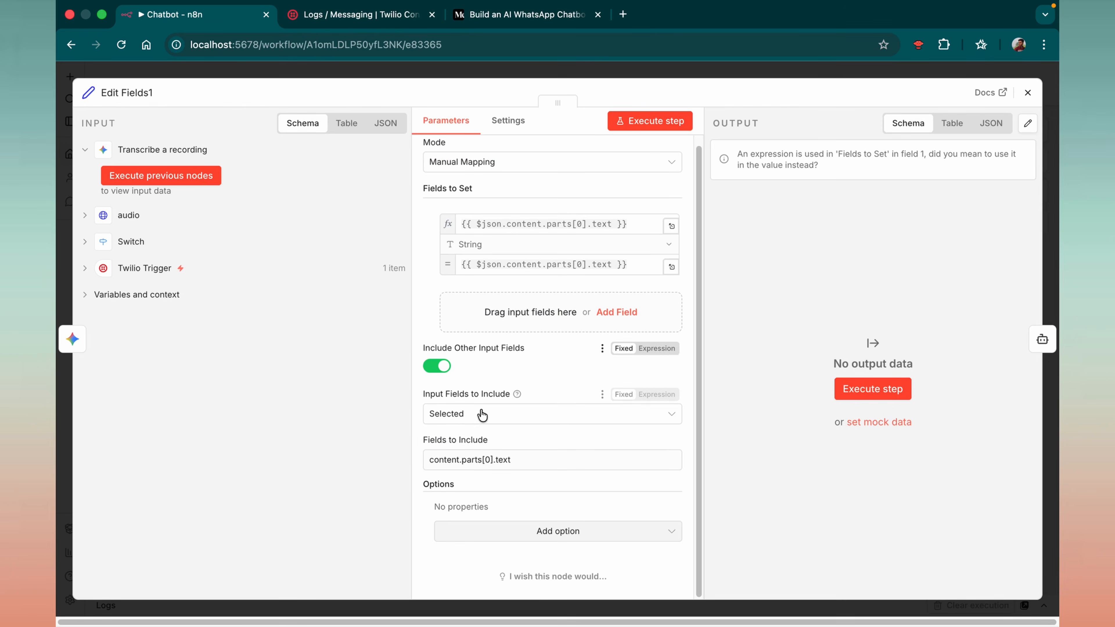
click(456, 414)
click(456, 482)
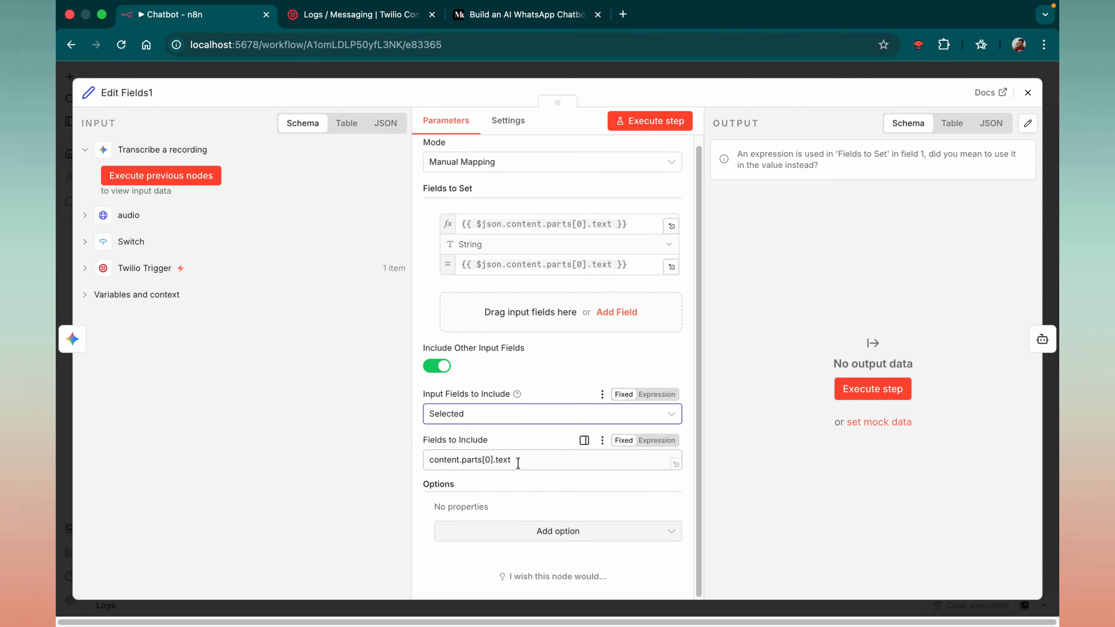
drag(518, 462, 436, 456)
click(547, 459)
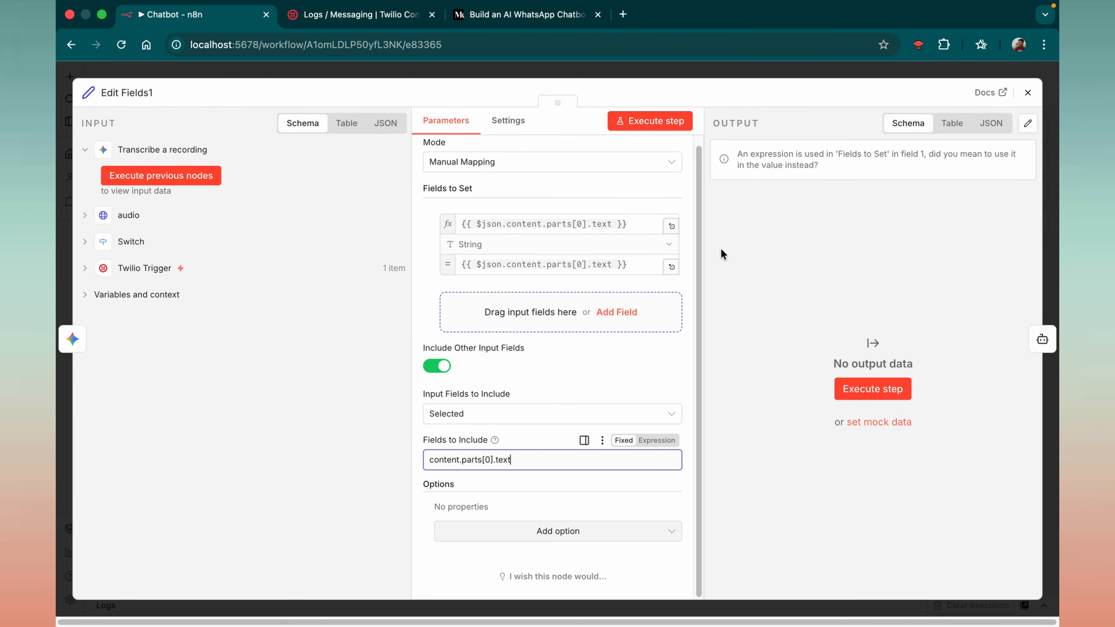
click(1028, 93)
Step: Examine the AI Agent's user message prompt expression and its resolved result, including the document summary and response rule, and close the node
double_click(586, 291)
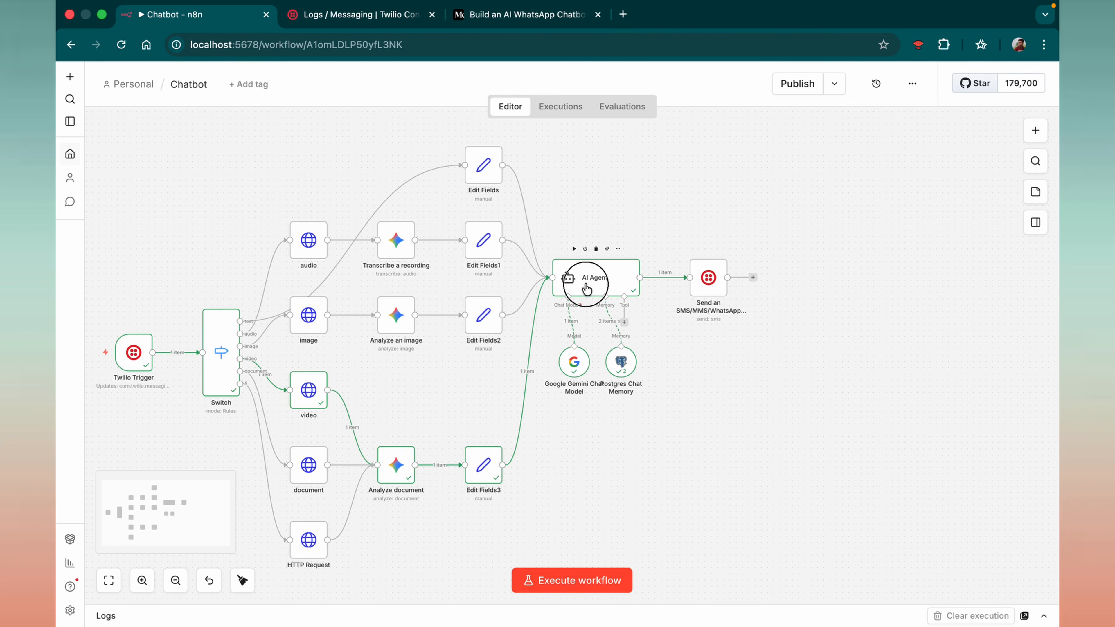
scroll(508, 306, down, 3)
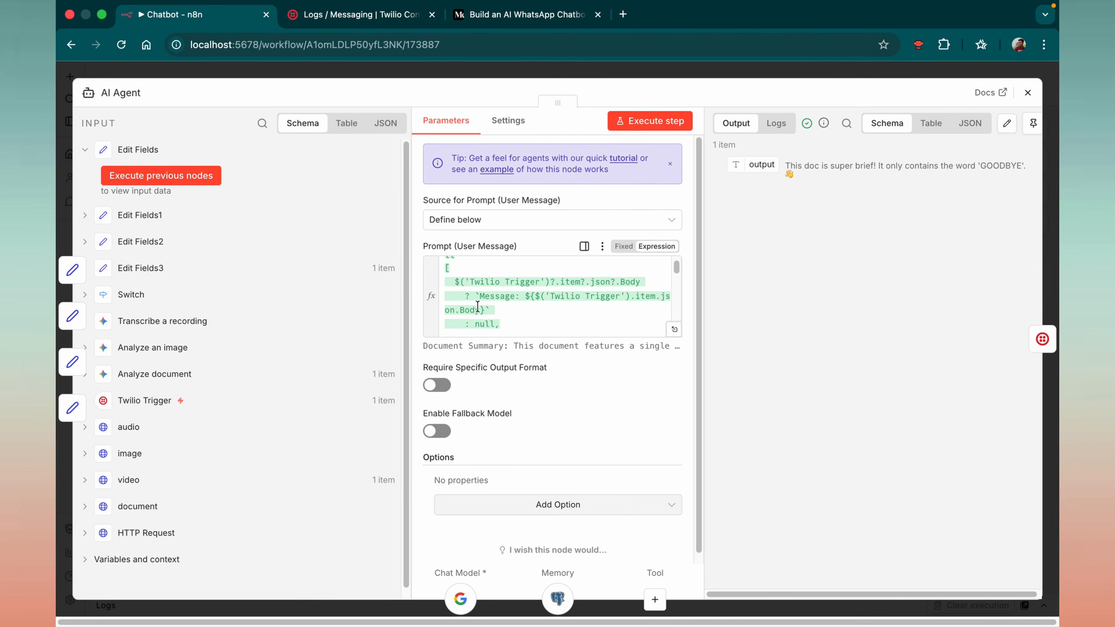
click(574, 317)
drag(439, 370, 526, 374)
scroll(504, 406, down, 2)
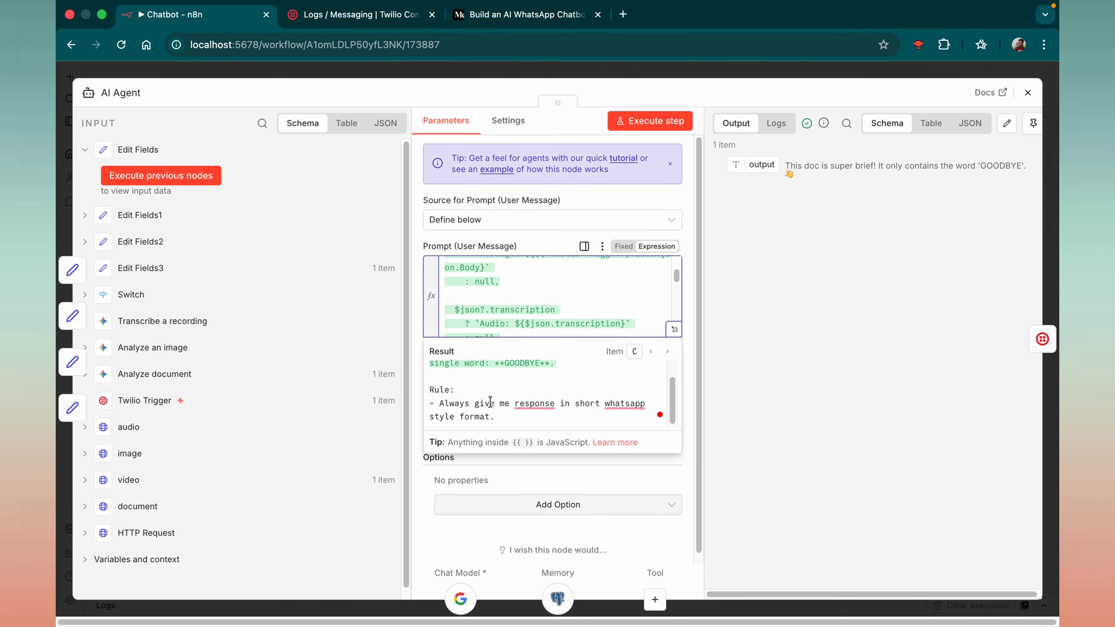
scroll(487, 409, up, 2)
scroll(473, 389, down, 1)
scroll(473, 391, up, 1)
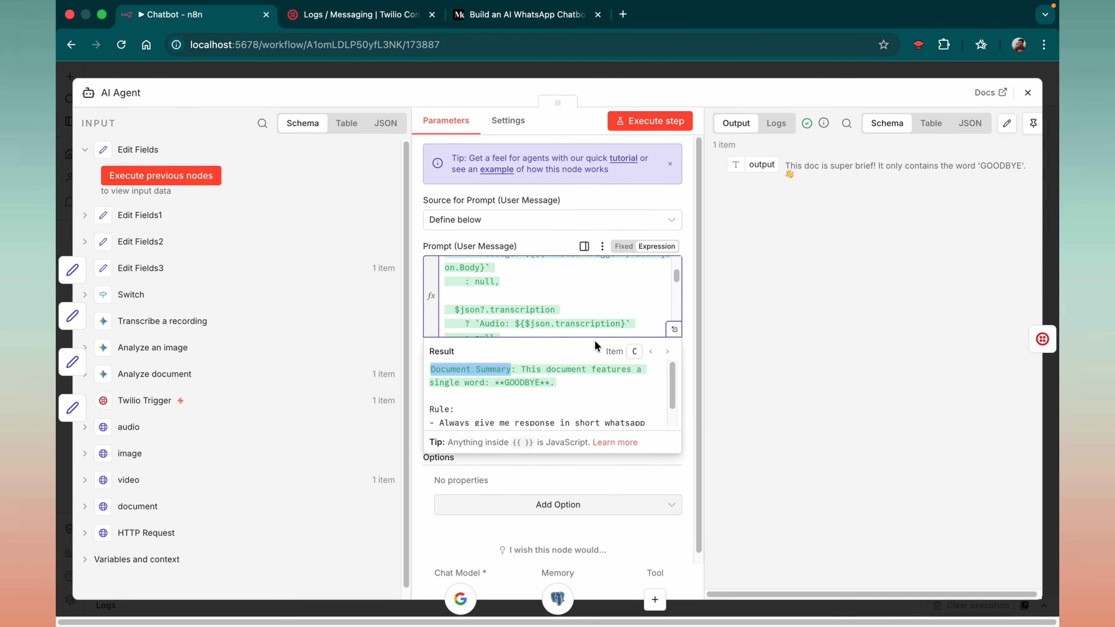
click(1028, 92)
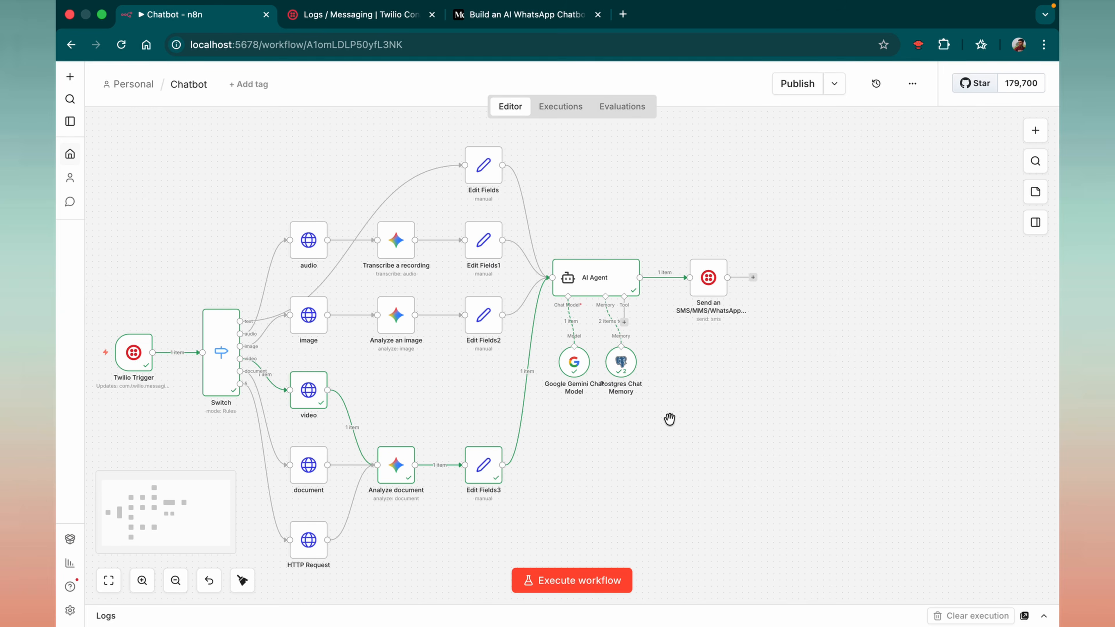
Step: Tidy up the workflow layout and execute the workflow
click(242, 580)
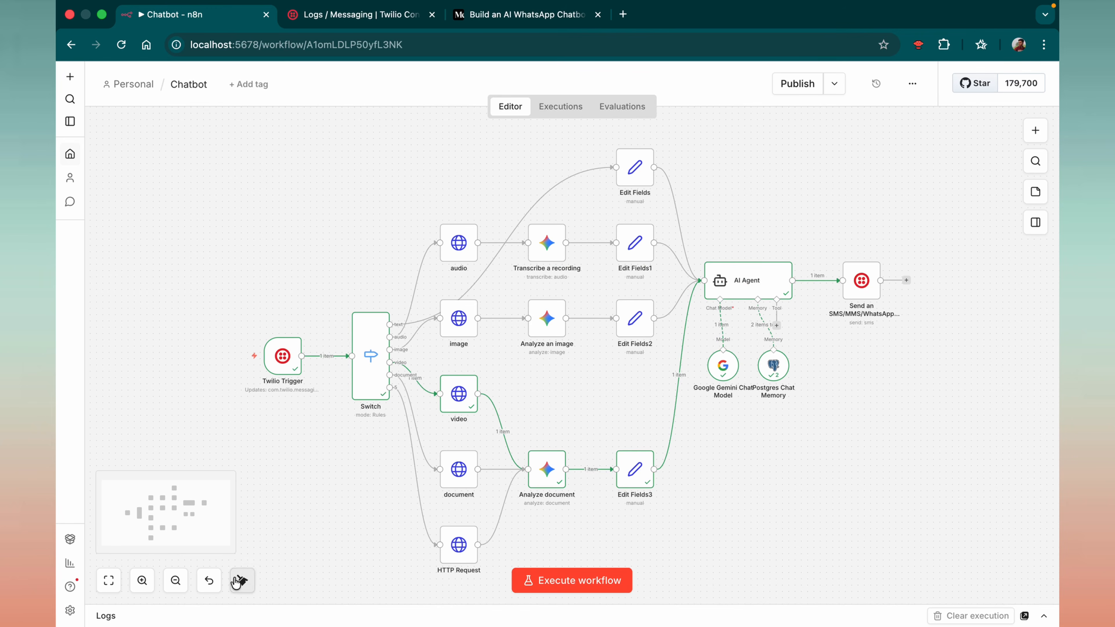
click(571, 580)
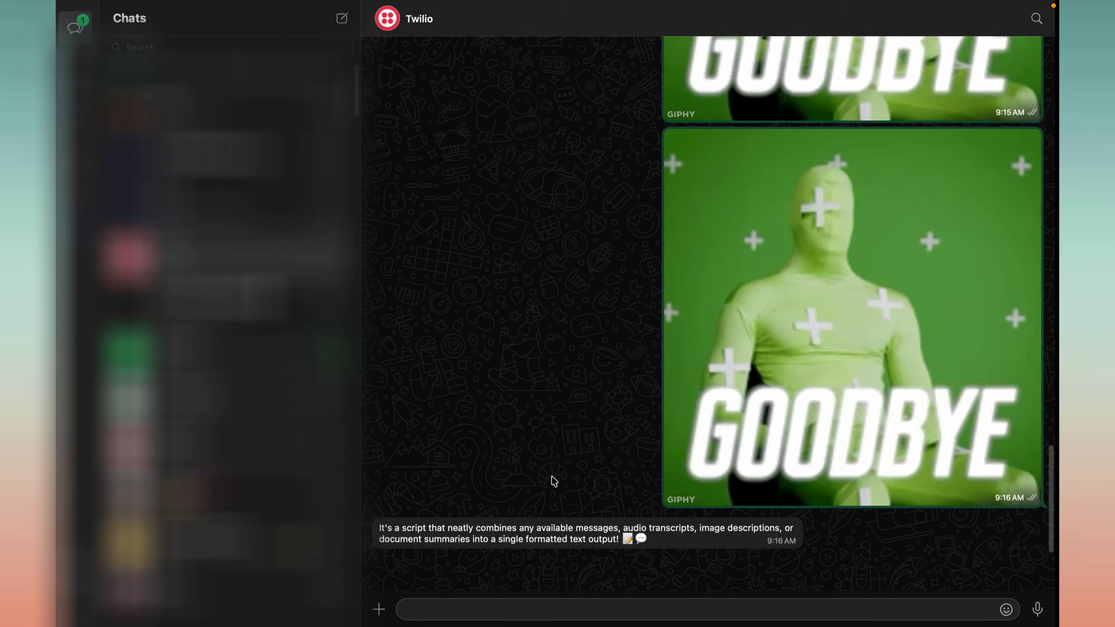
Step: Switch to WhatsApp and send lion-in-Gir.png to the Twilio chat with the caption "Give me details about this image?"
click(379, 609)
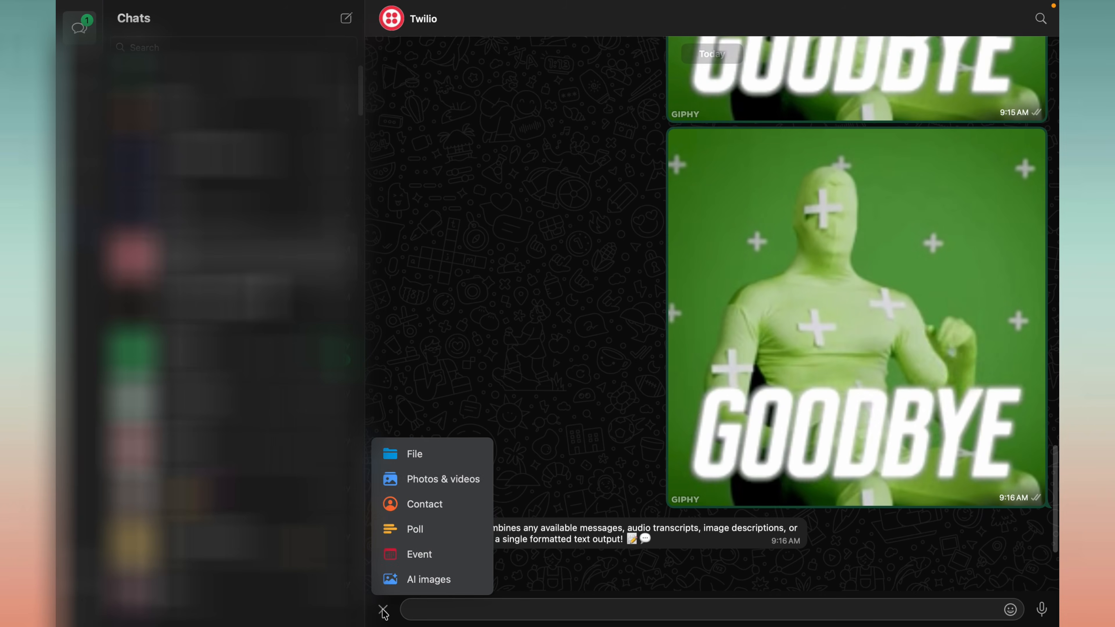
click(419, 461)
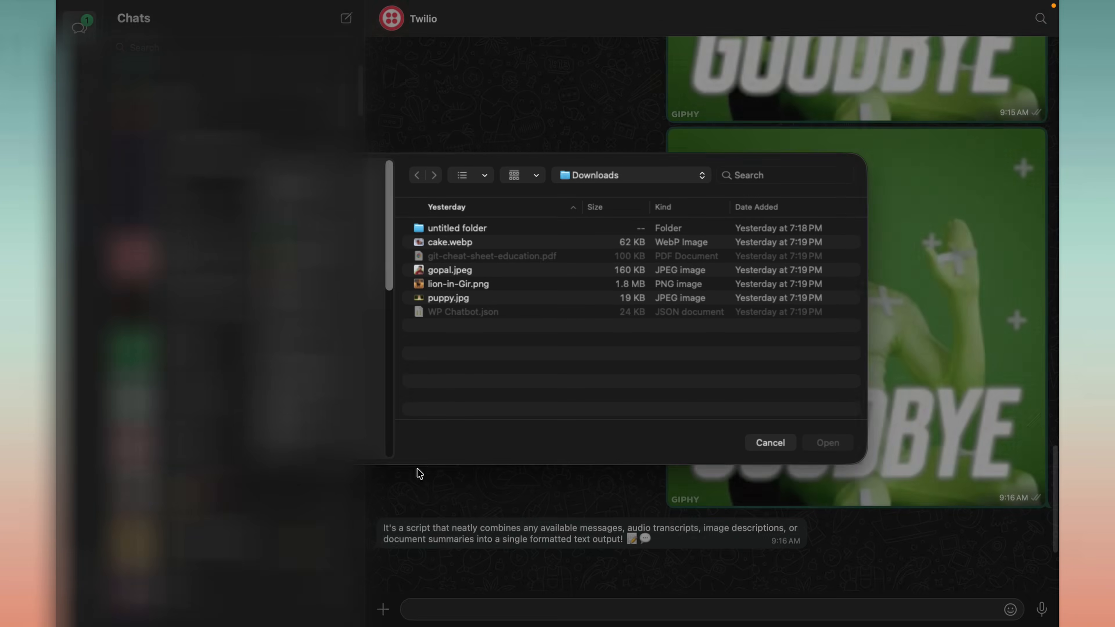
double_click(450, 289)
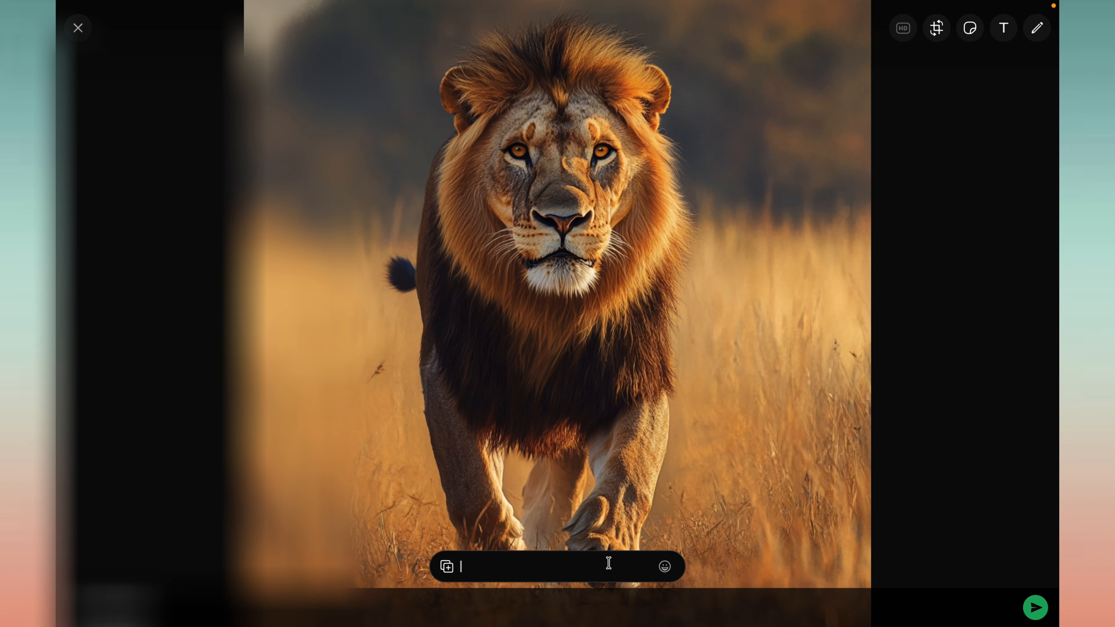
text(give me)
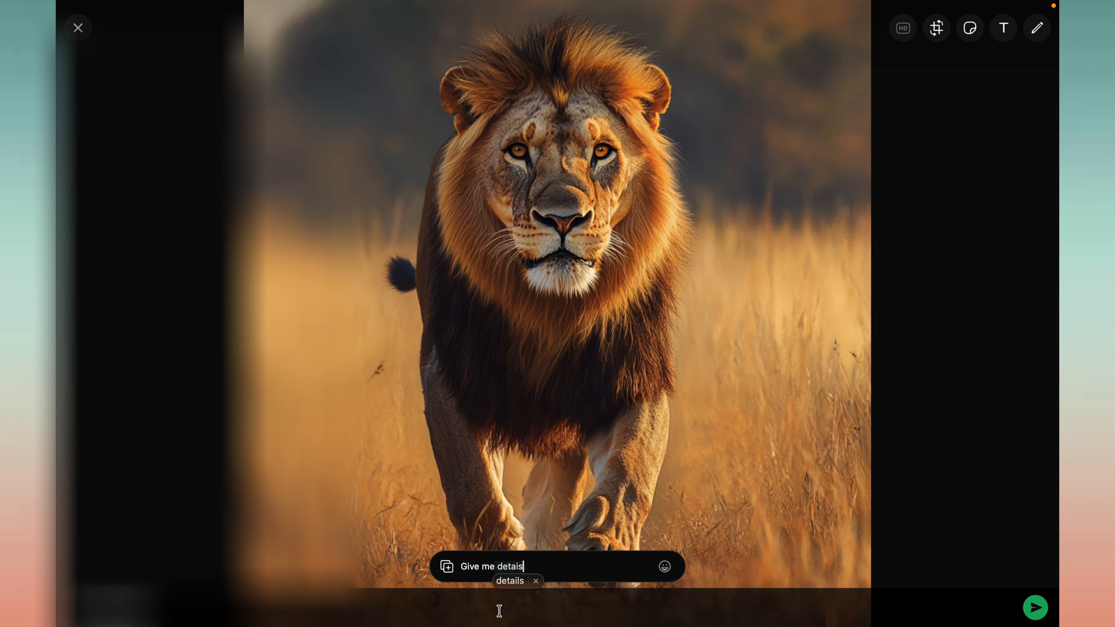
click(497, 583)
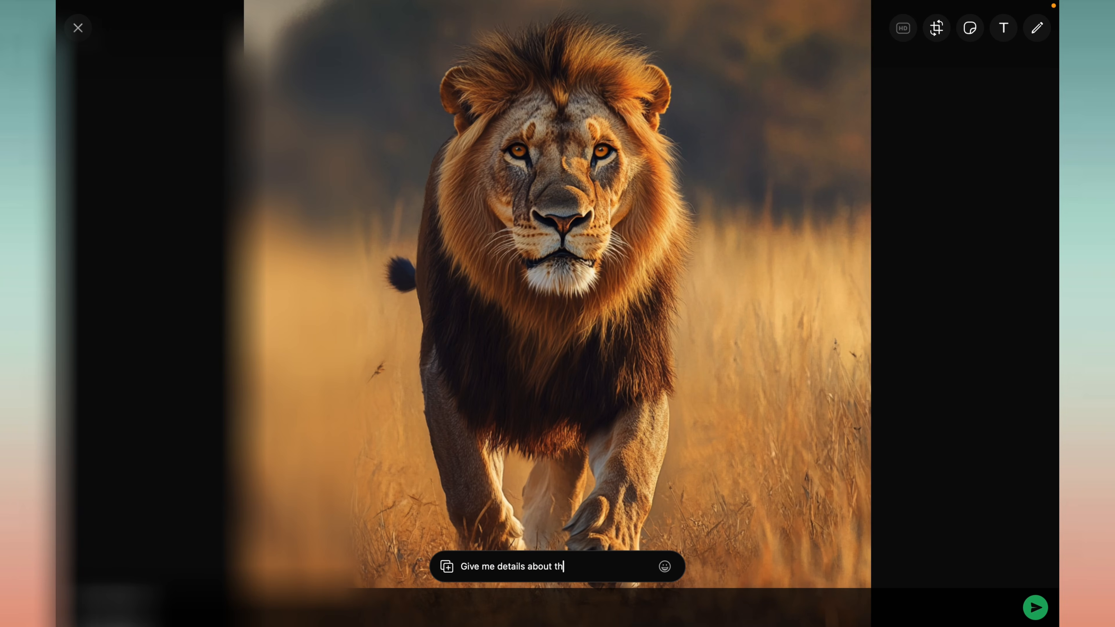
key(Return)
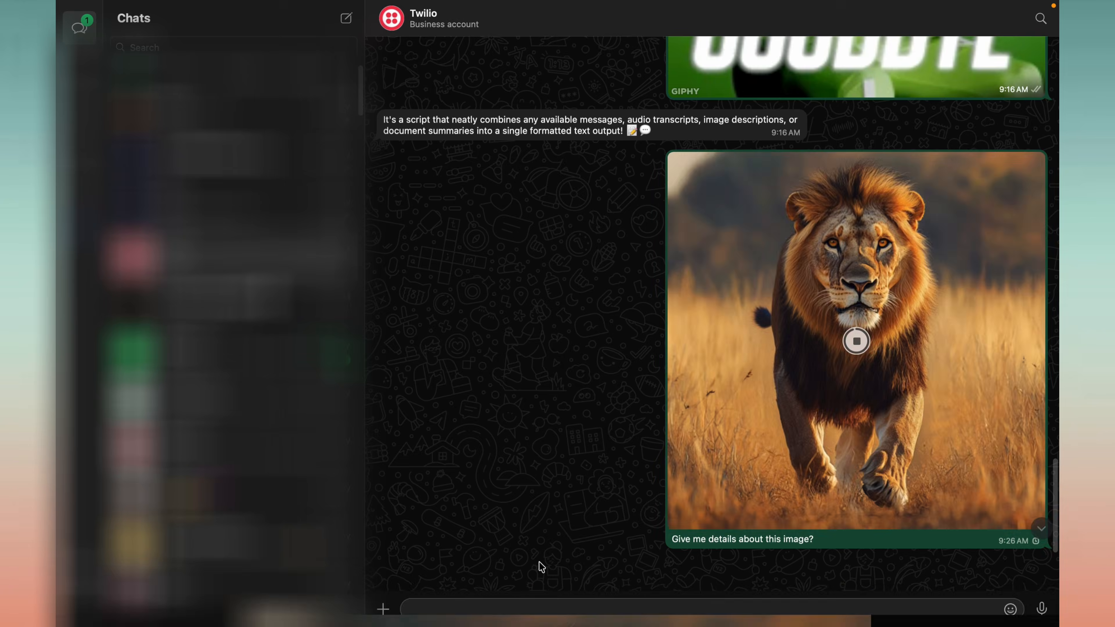
Step: Return to n8n and examine the AI Agent's resolved prompt and output for the image message, closing the node again
key(ctrl+Right)
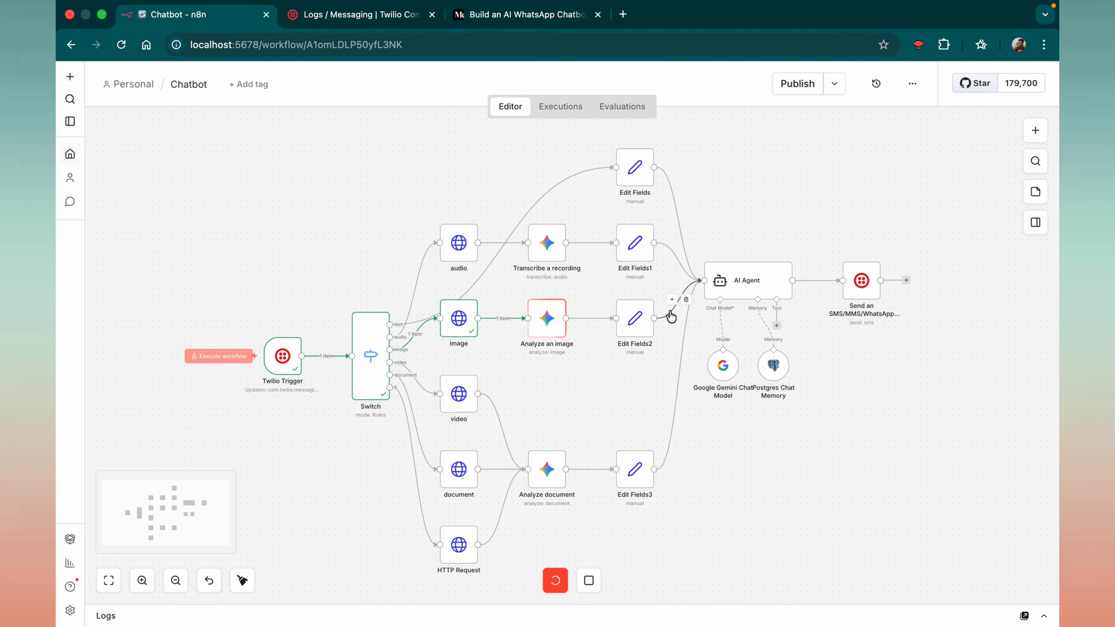
double_click(743, 286)
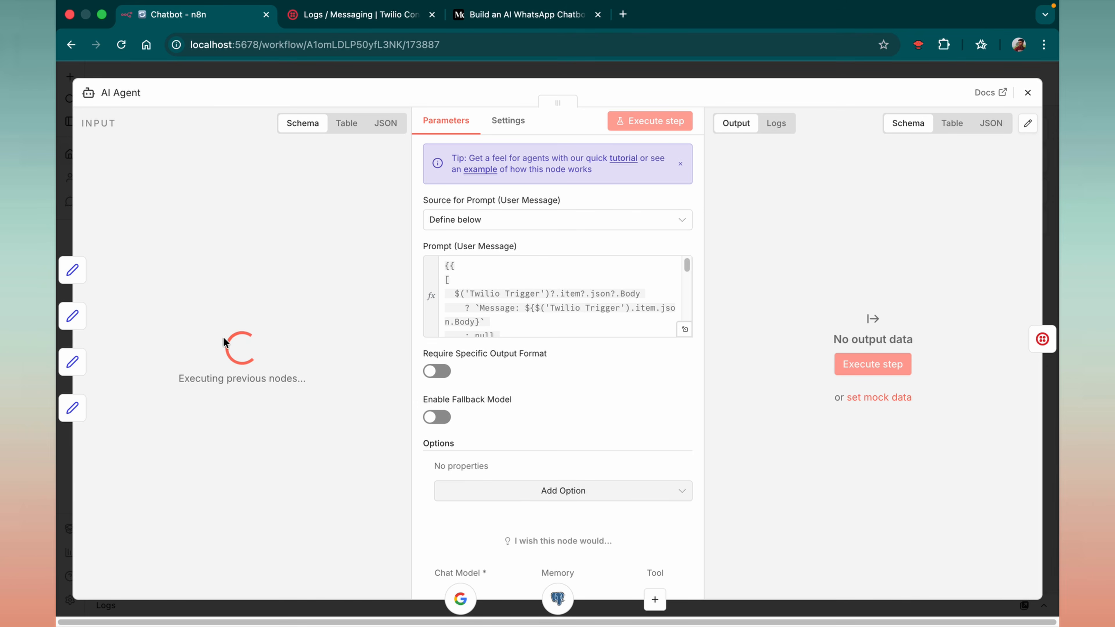
click(524, 334)
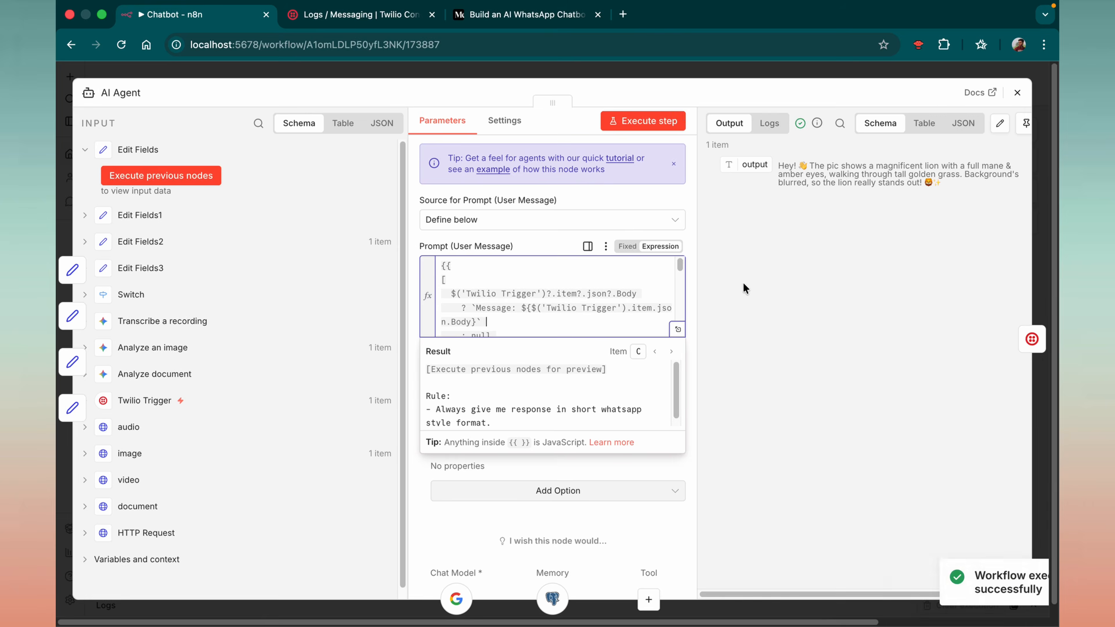
scroll(456, 396, down, 2)
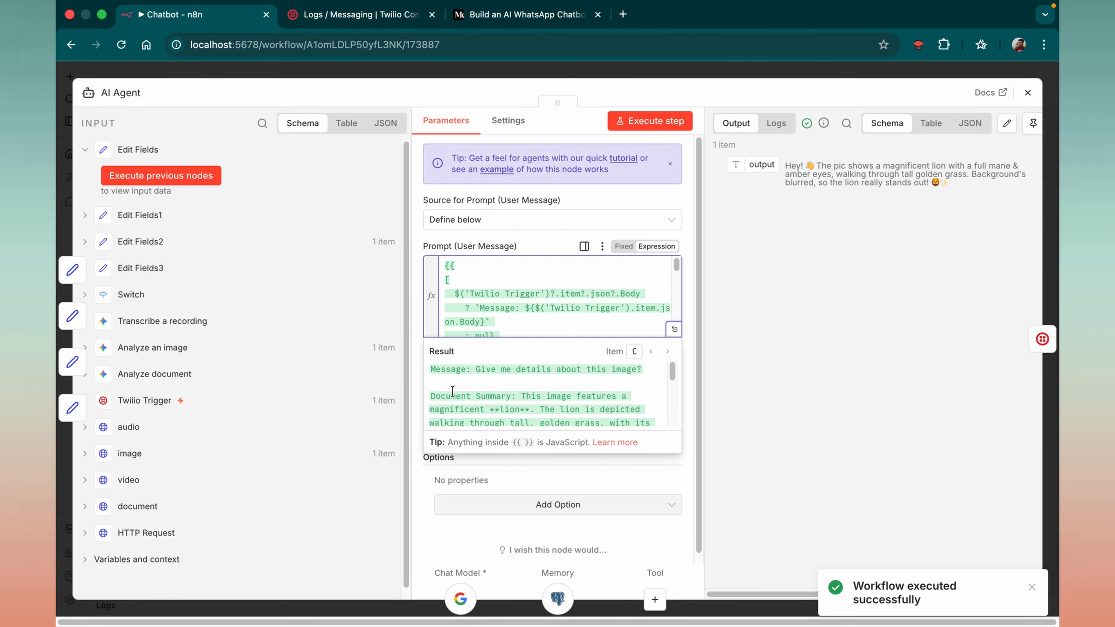
scroll(533, 401, down, 1)
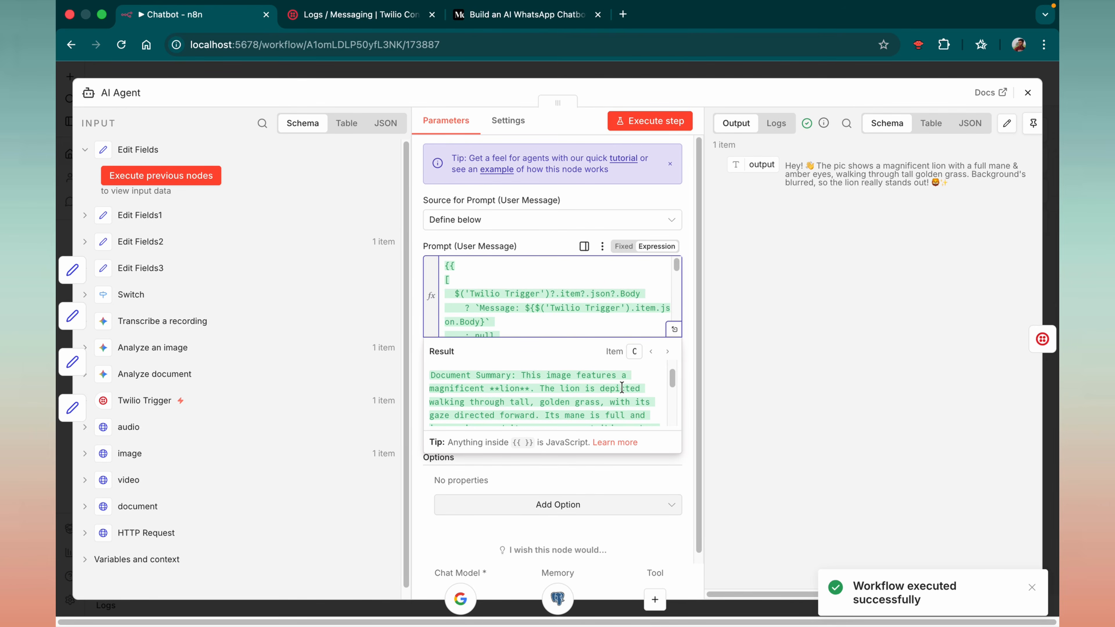
scroll(622, 387, down, 1)
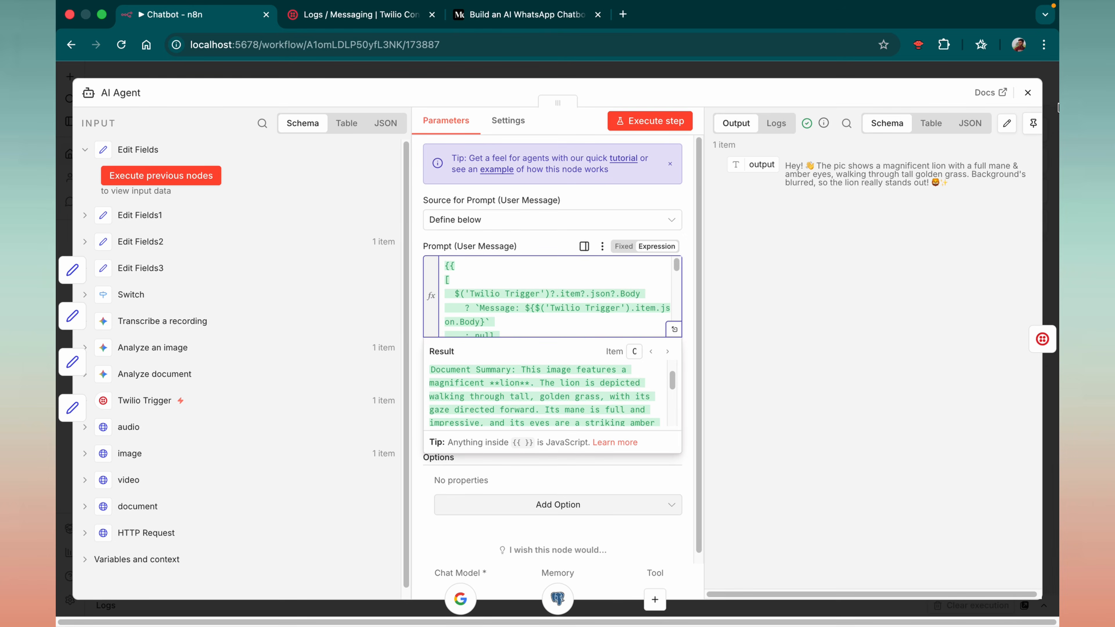
click(1028, 93)
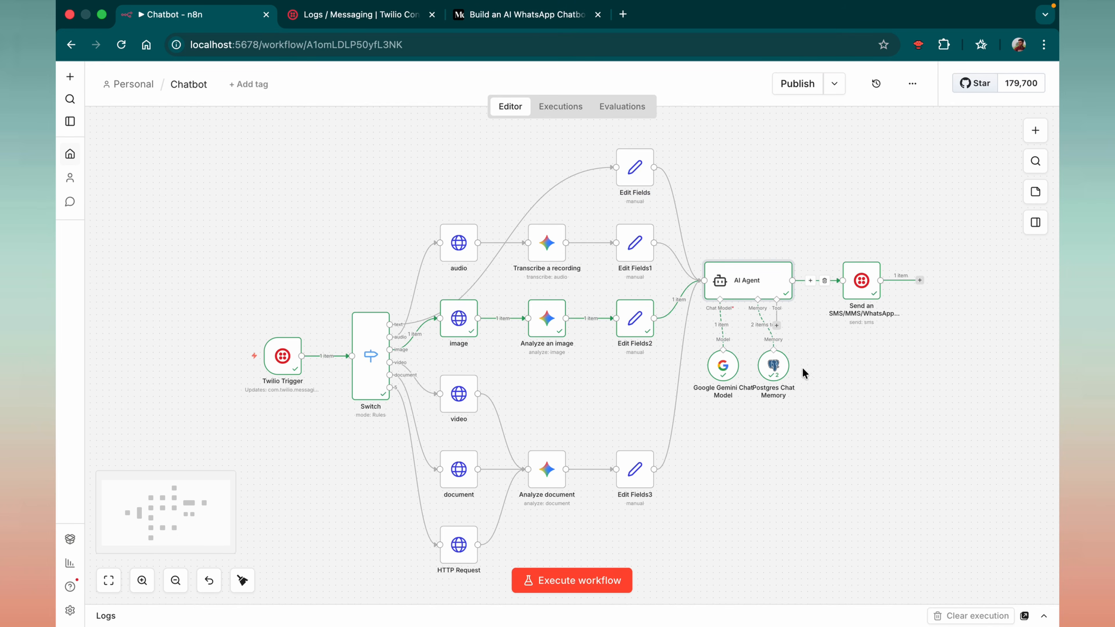
Step: Check the chatbot's reply to the lion image in the WhatsApp Twilio chat, and return to the n8n workflow
key(ctrl+Left)
scroll(491, 444, down, 2)
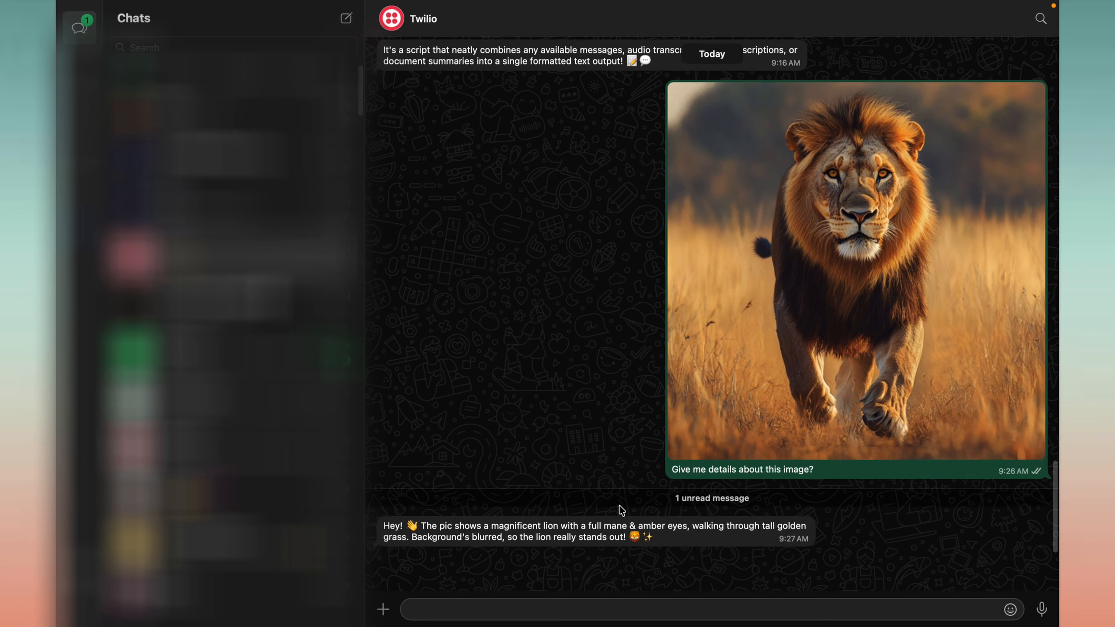
key(ctrl+Right)
scroll(682, 446, down, 2)
scroll(683, 446, right, 2)
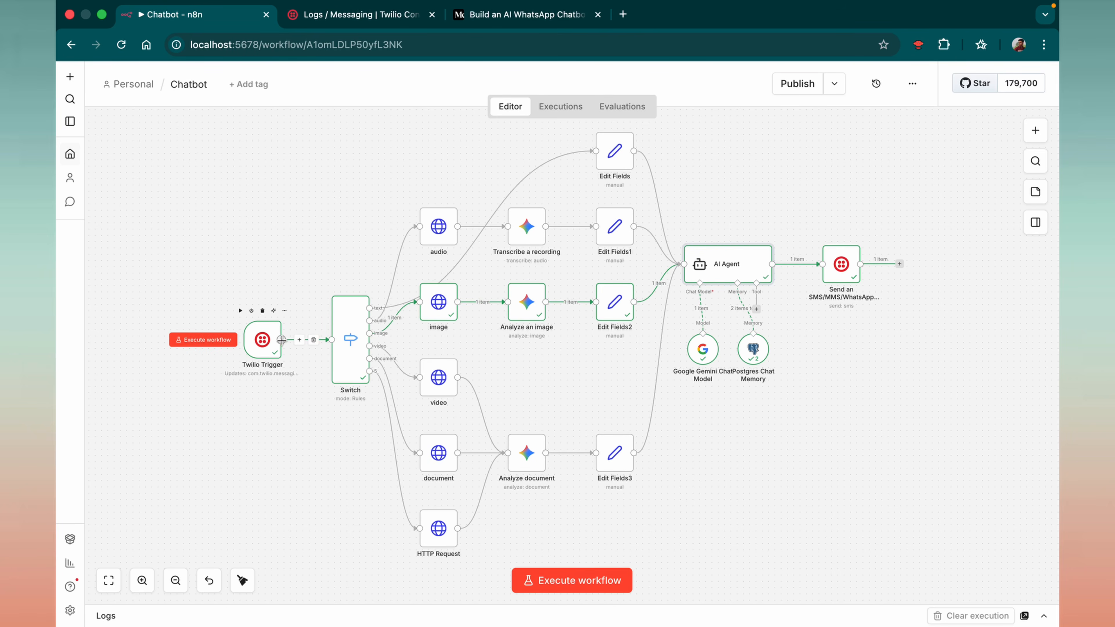
Step: Add an HTTP Request node connected to the Twilio Trigger output, and enter "Hi" in the WhatsApp Twilio chat
drag(281, 340, 294, 242)
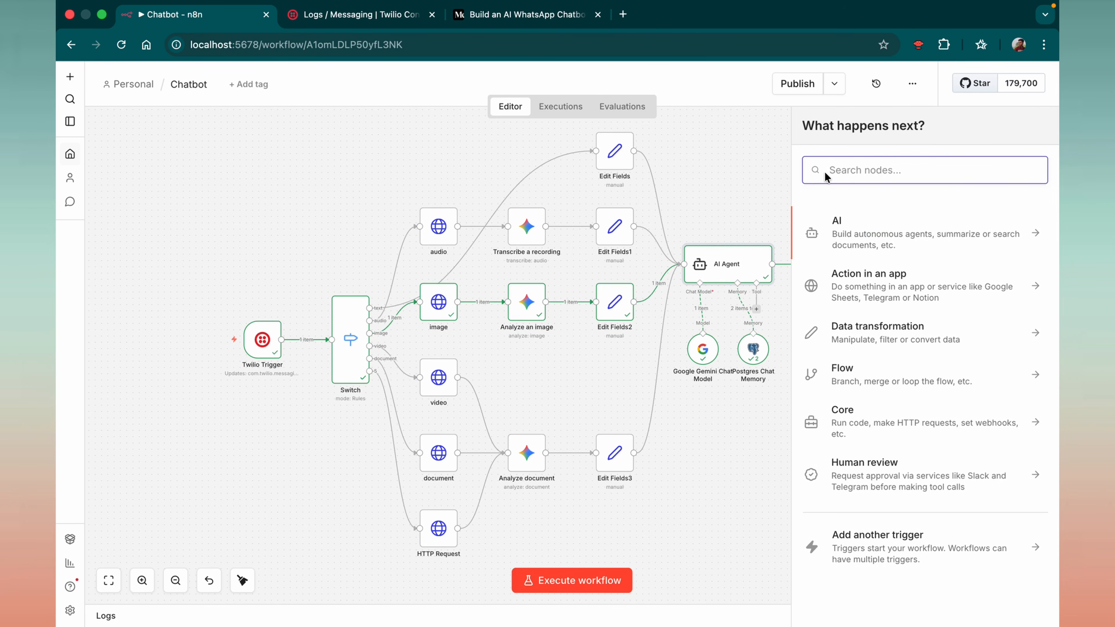
text(http)
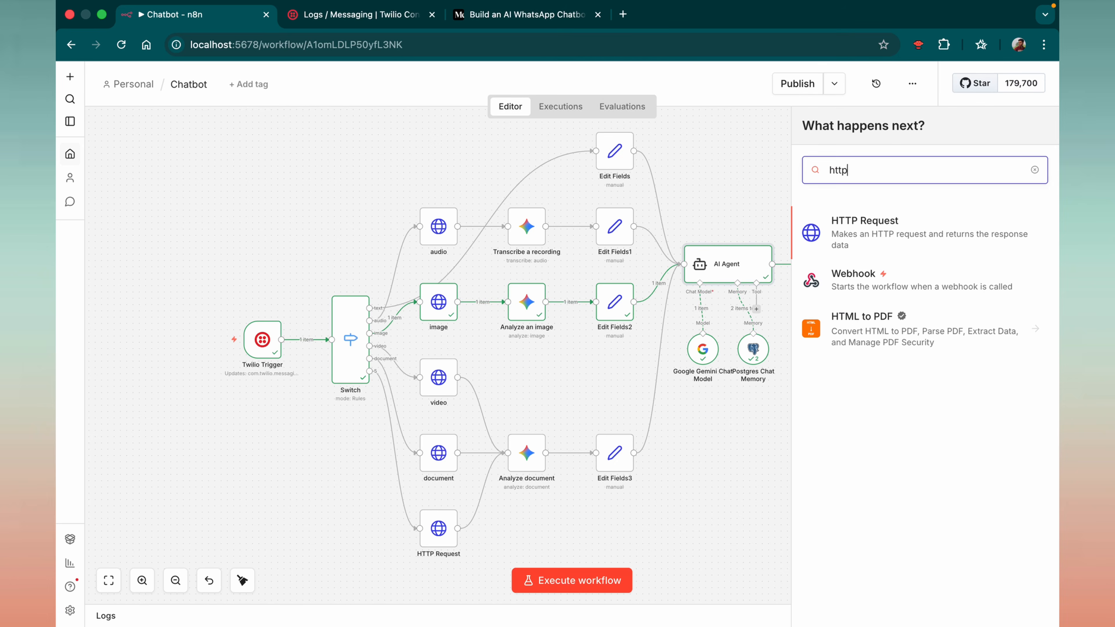
click(891, 221)
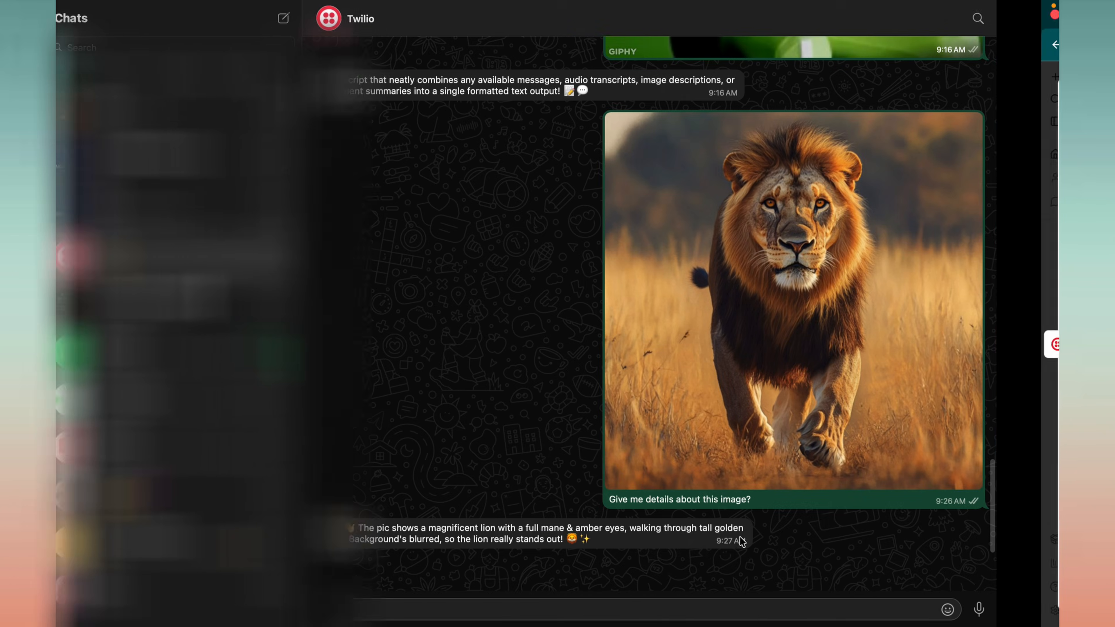
text(Hi)
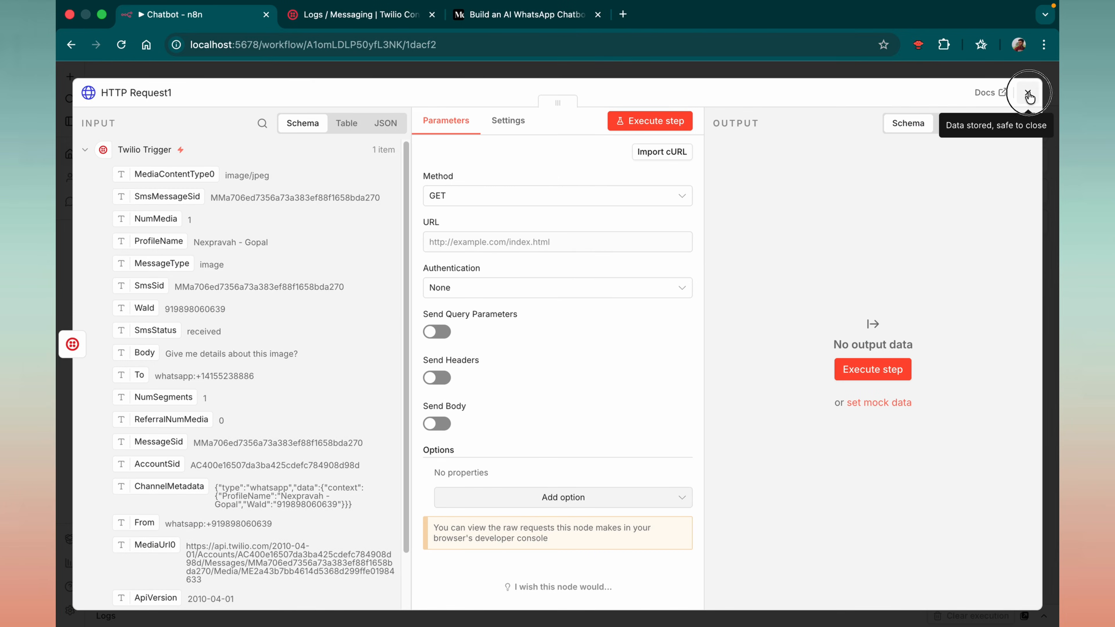
Step: Delete the HTTP Request1 node attached to the Twilio Trigger, and run the workflow with "hi" sent in the WhatsApp Twilio chat
click(1027, 93)
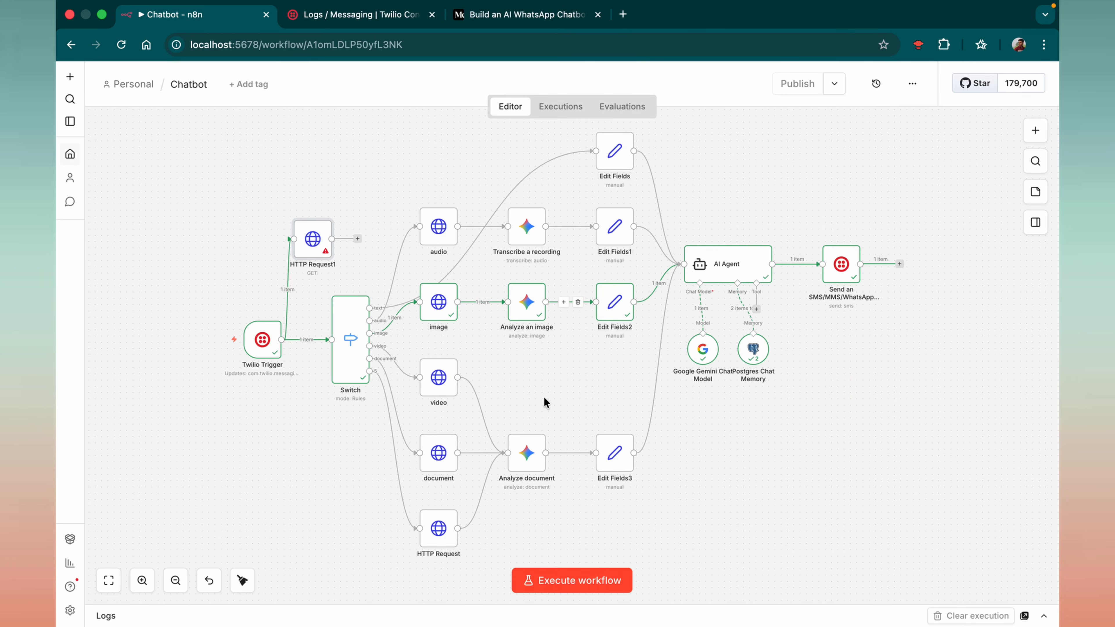
double_click(320, 249)
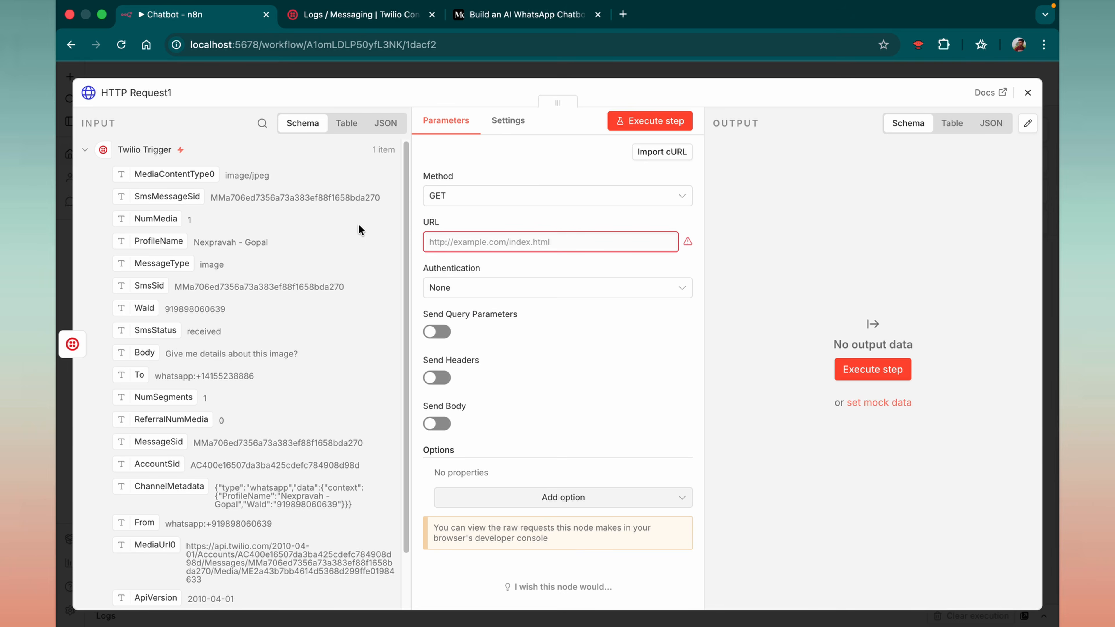
click(1029, 94)
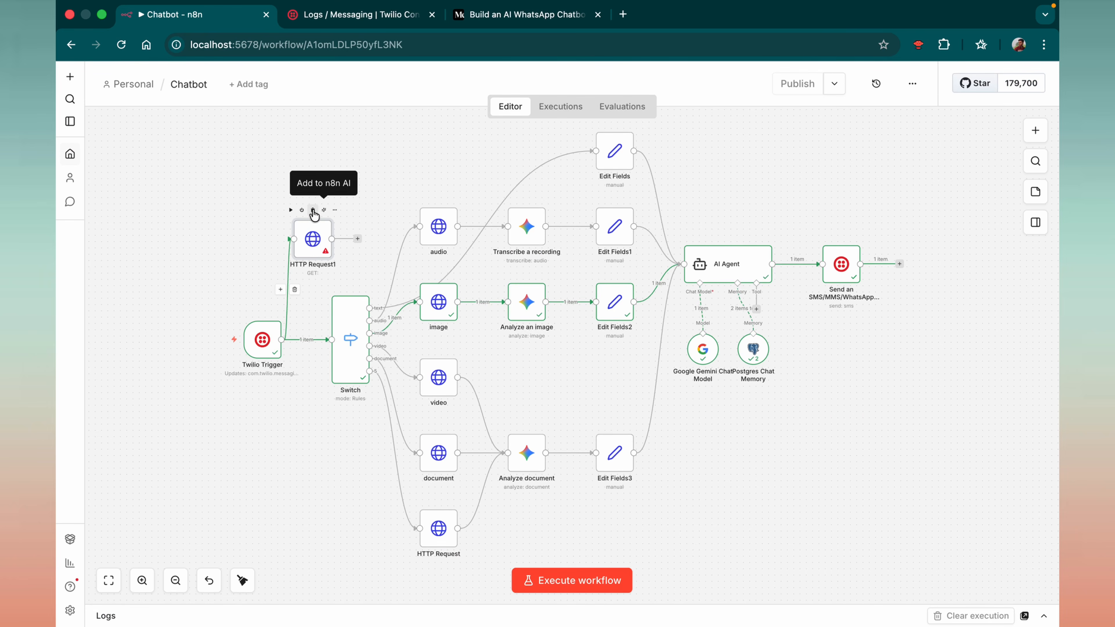
click(323, 217)
click(535, 579)
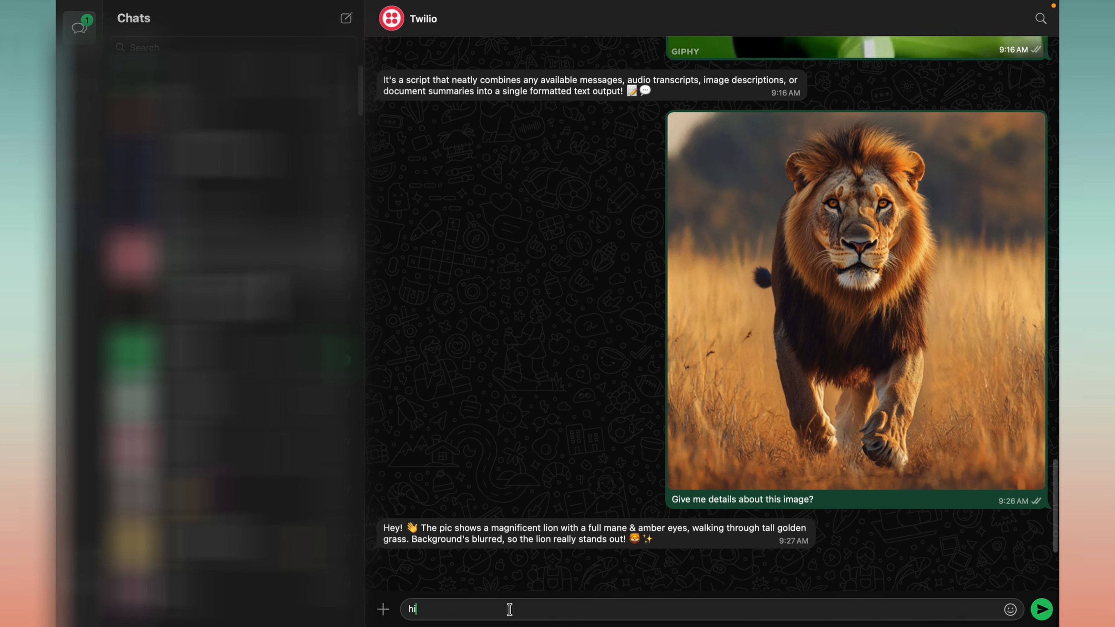
key(Return)
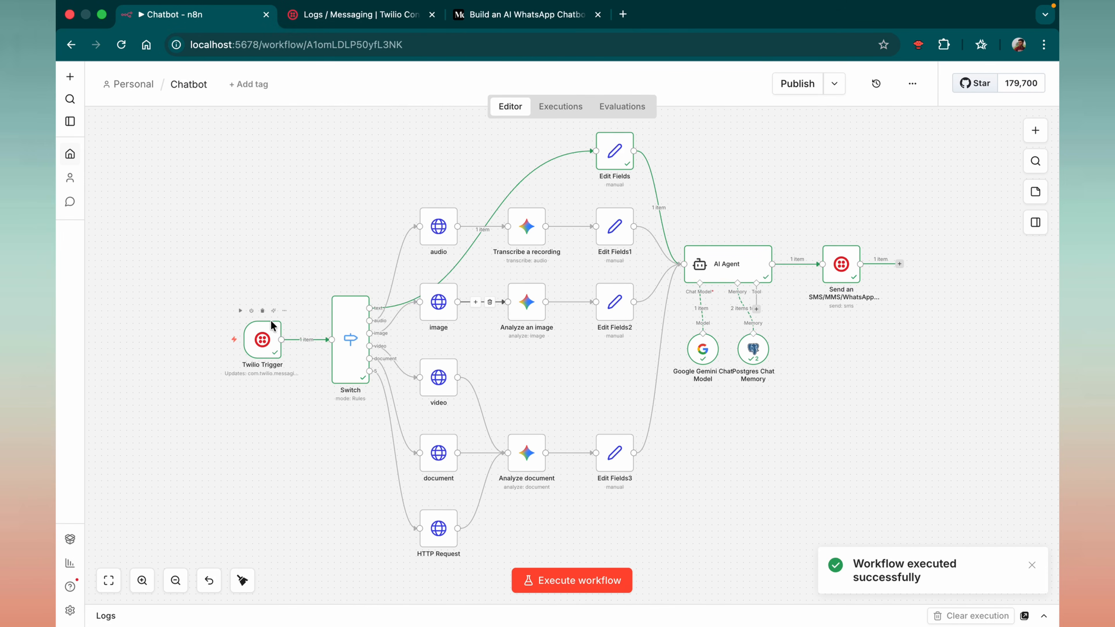
Step: Add a new HTTP Request node connected to the Twilio Trigger output
drag(281, 339, 306, 261)
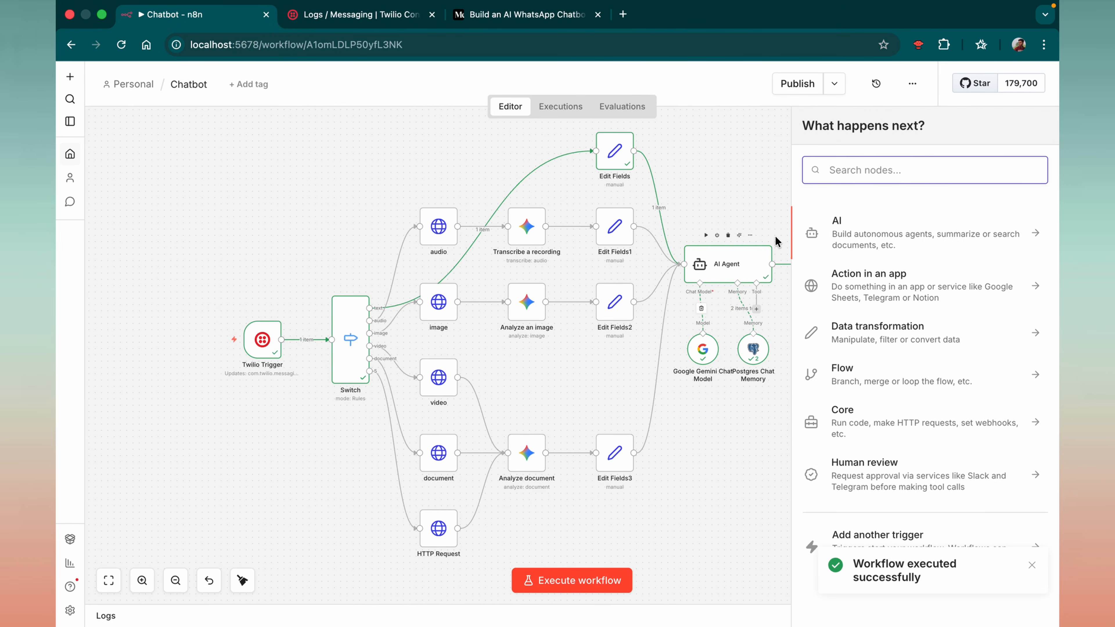
text(http)
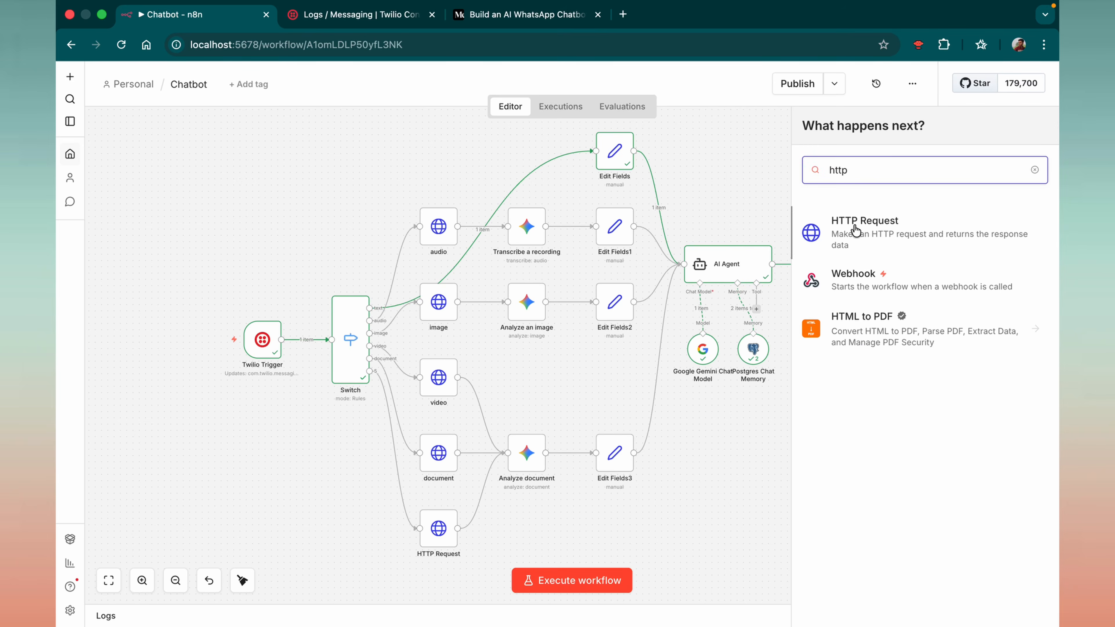
click(855, 230)
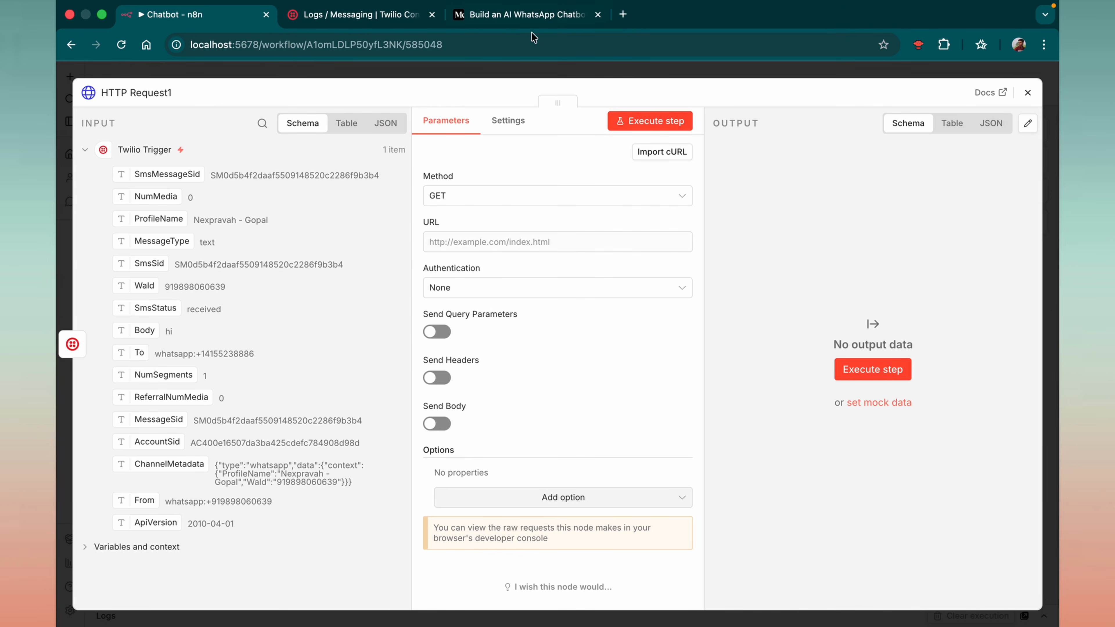
click(480, 237)
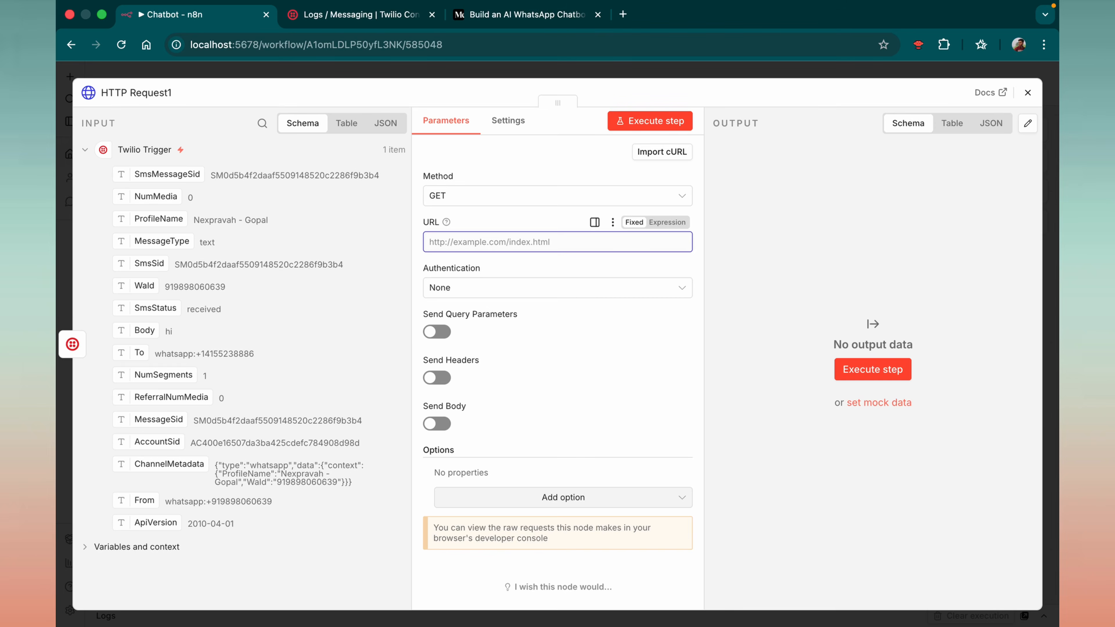
key(super+Tab)
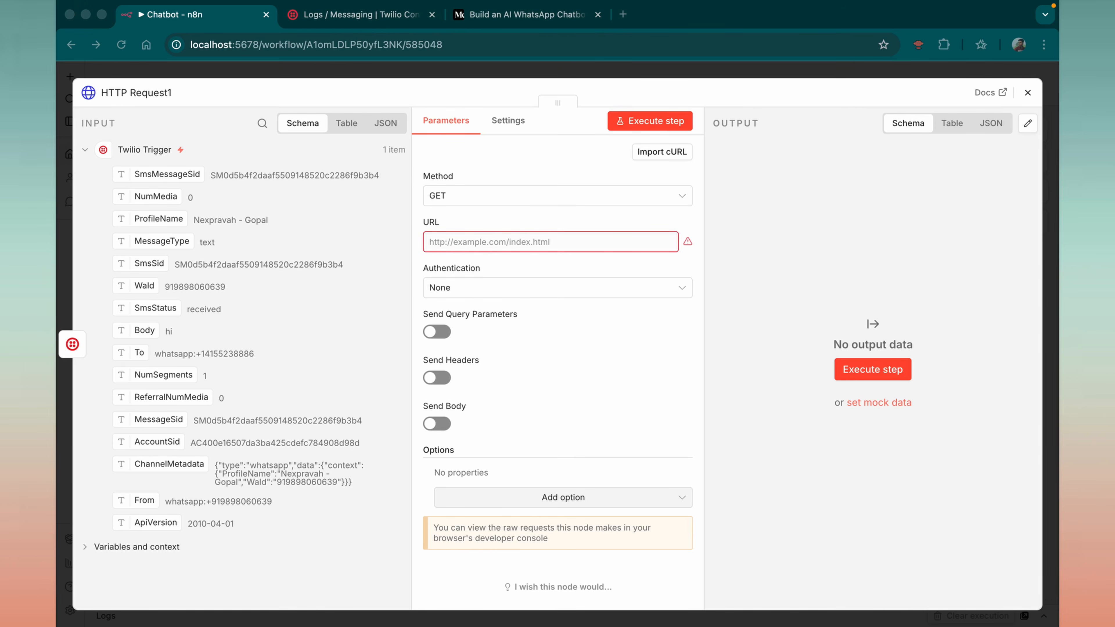
click(437, 241)
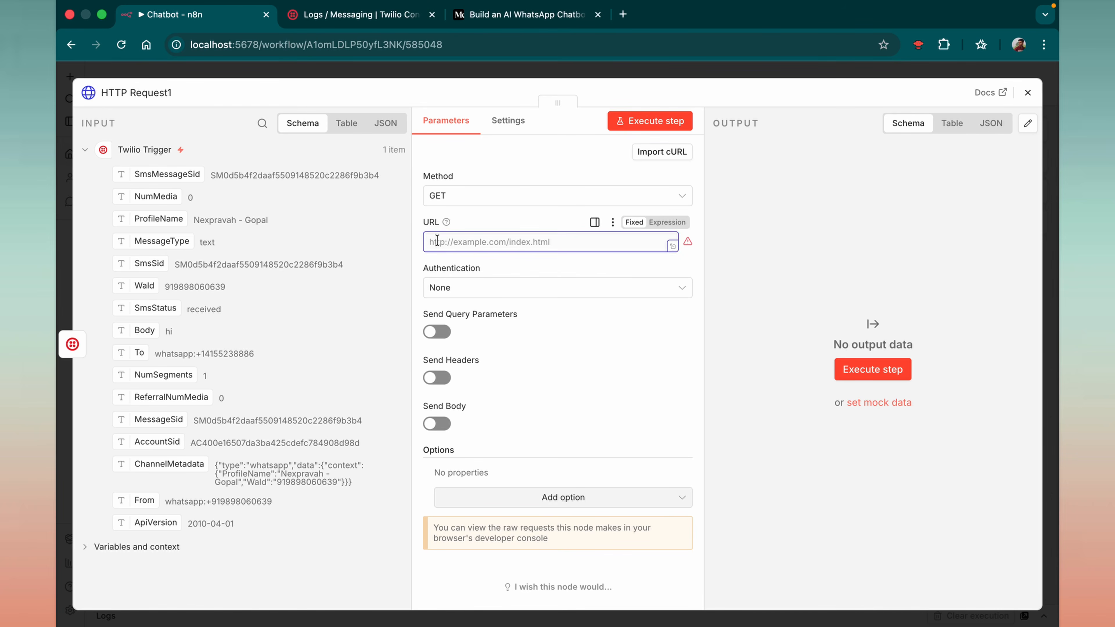
text(https://messaging.twilio.com/v2/Indicators/Typing.json)
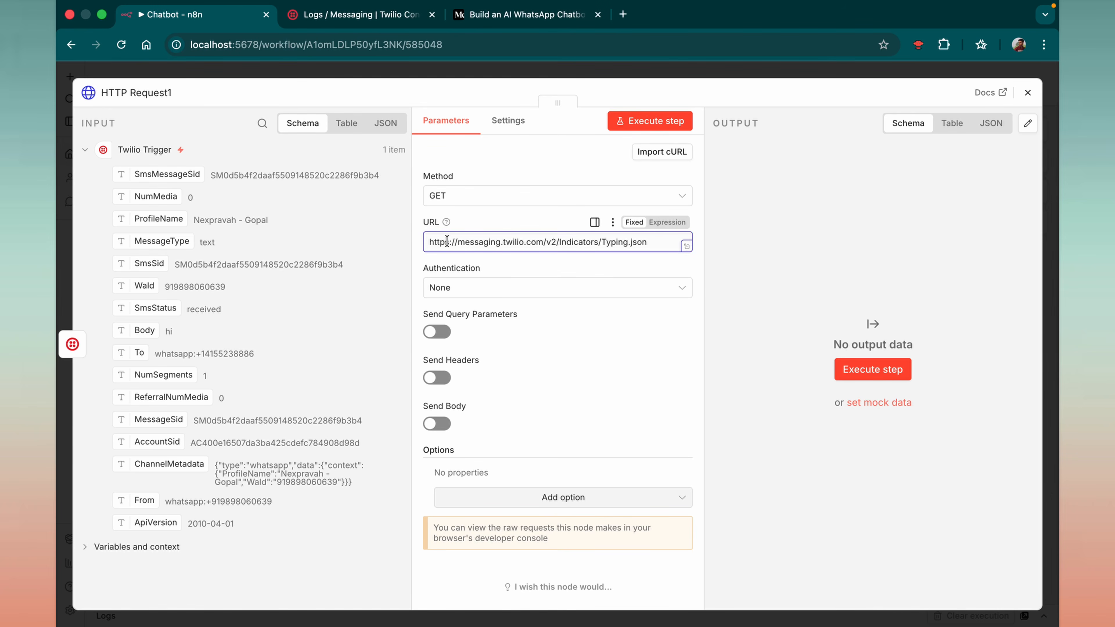
drag(447, 242, 628, 246)
click(659, 243)
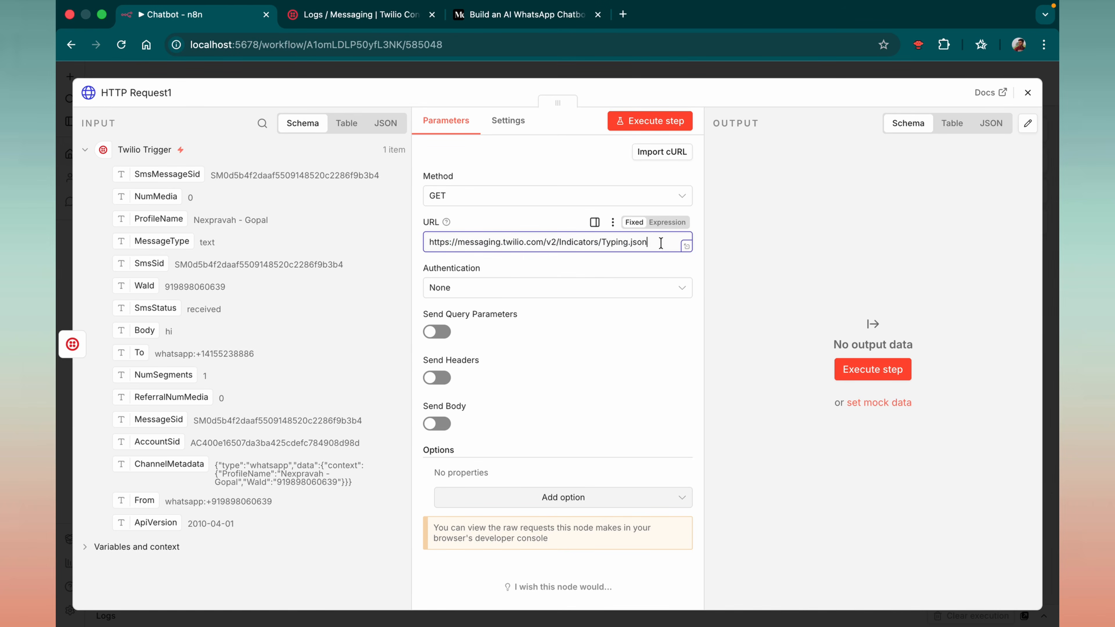
Step: Set the request's authentication to Generic Credential Type with Basic Auth, using the saved Twilio credential
click(488, 290)
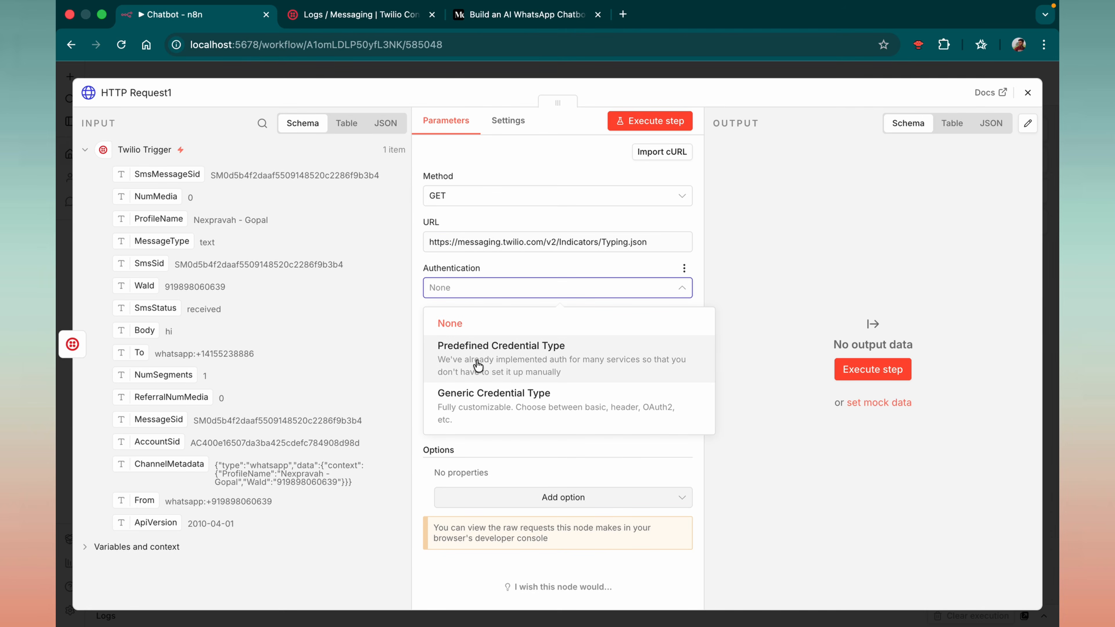
click(498, 368)
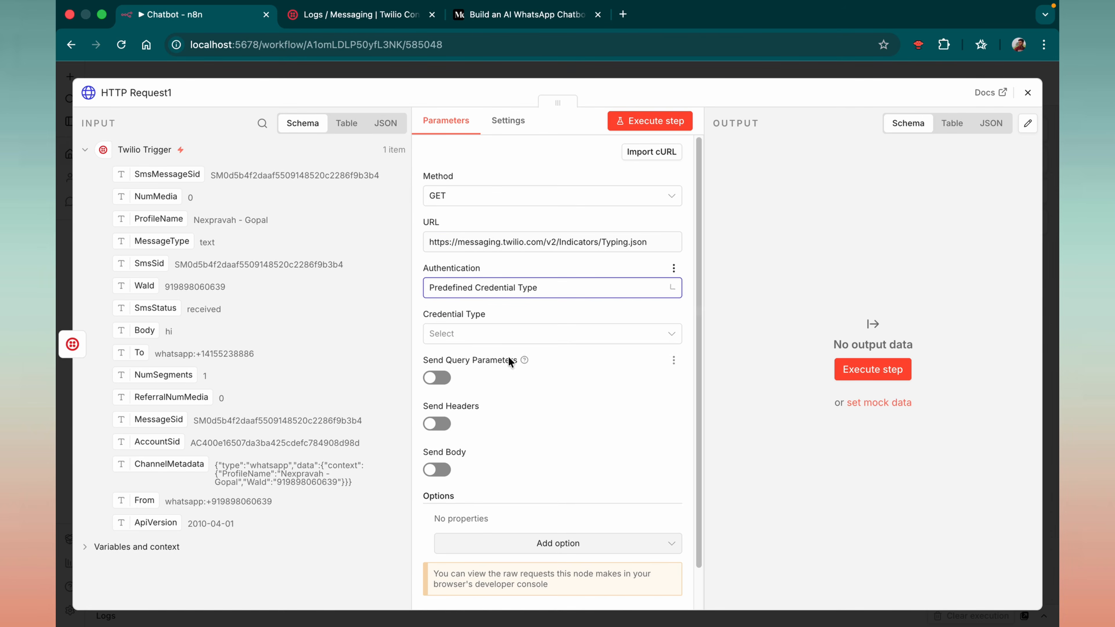
click(489, 289)
click(473, 389)
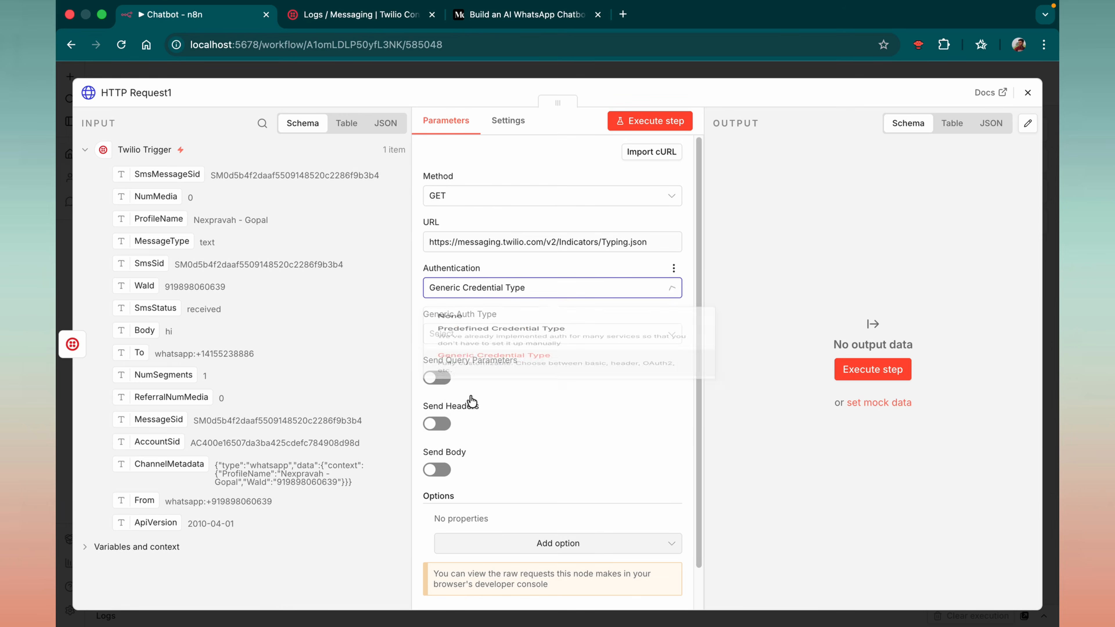
click(472, 334)
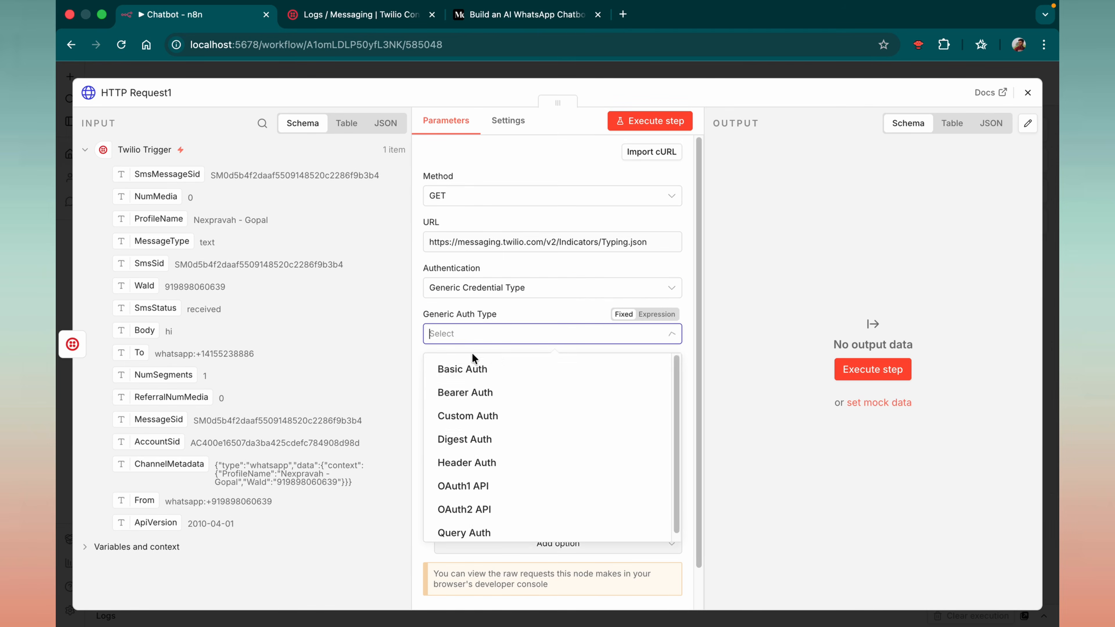
click(472, 373)
click(473, 376)
click(466, 407)
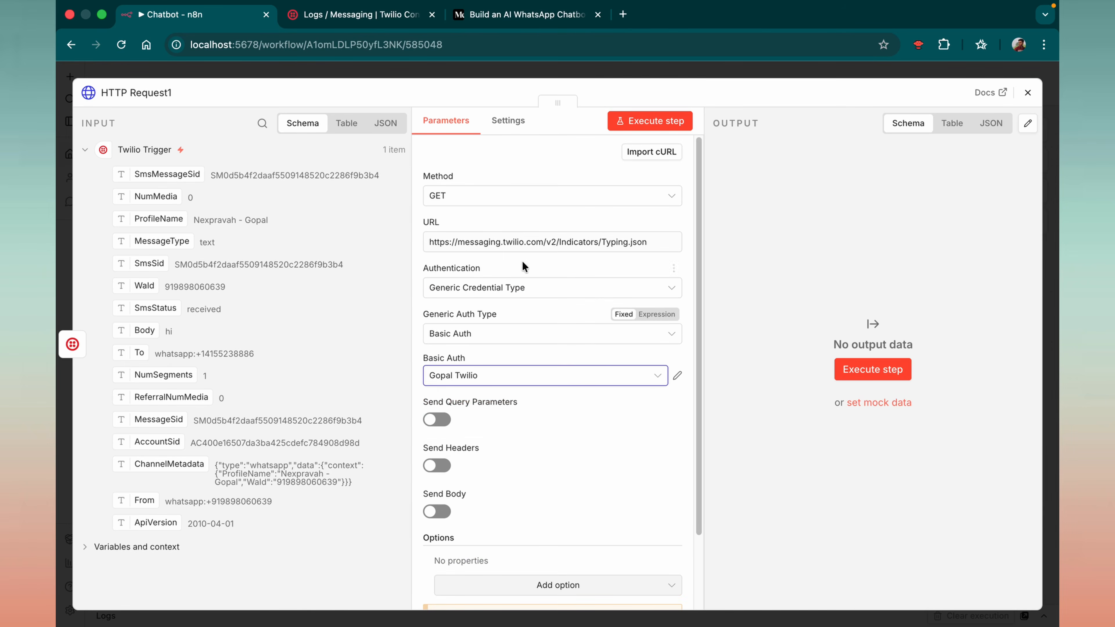
Step: Enable sending a body with the request and set its content type to Form Urlencoded
triple_click(543, 245)
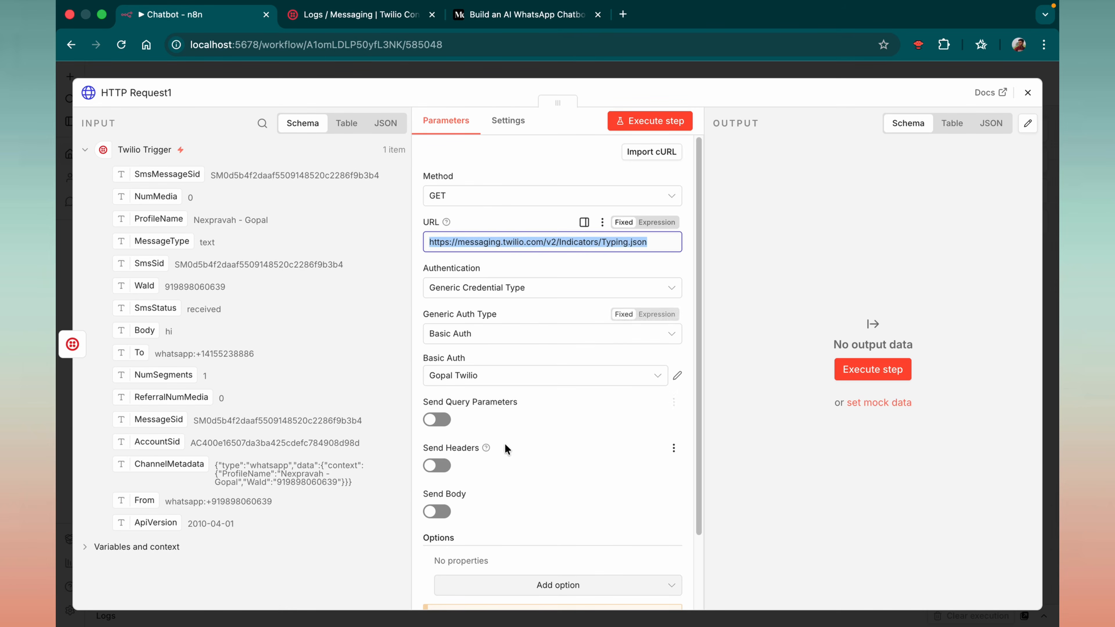
scroll(502, 443, down, 3)
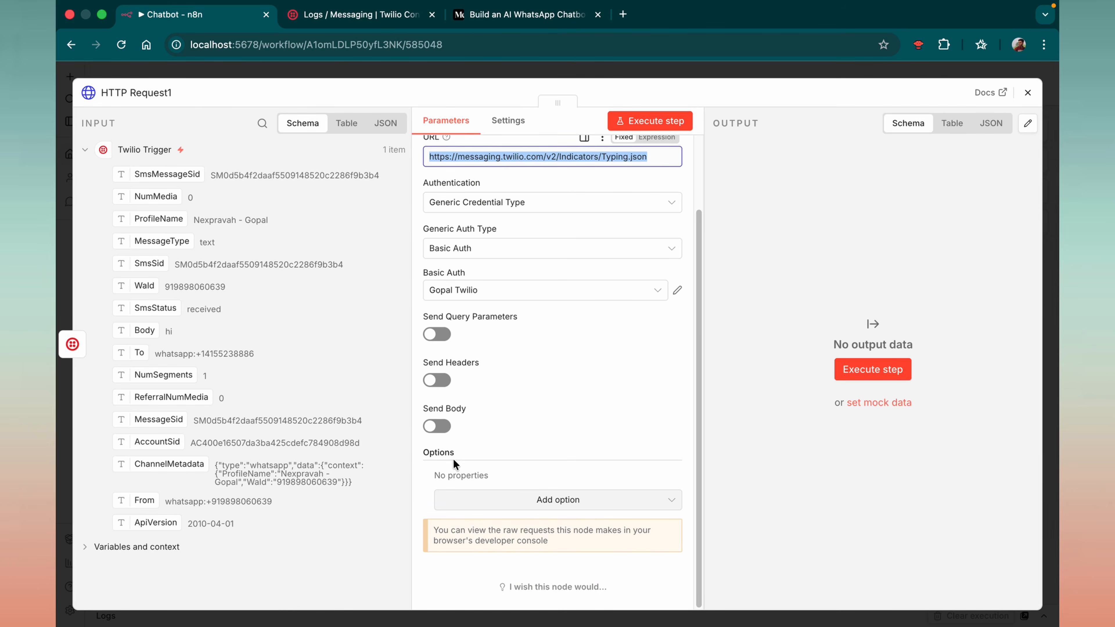
click(437, 426)
scroll(498, 411, down, 8)
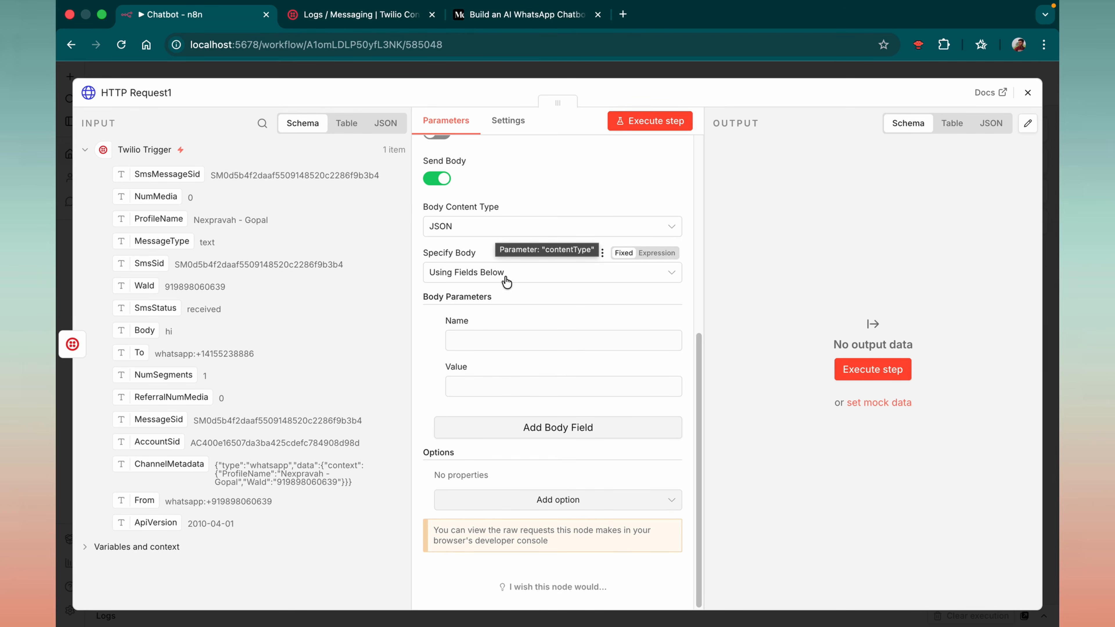
click(467, 273)
click(466, 231)
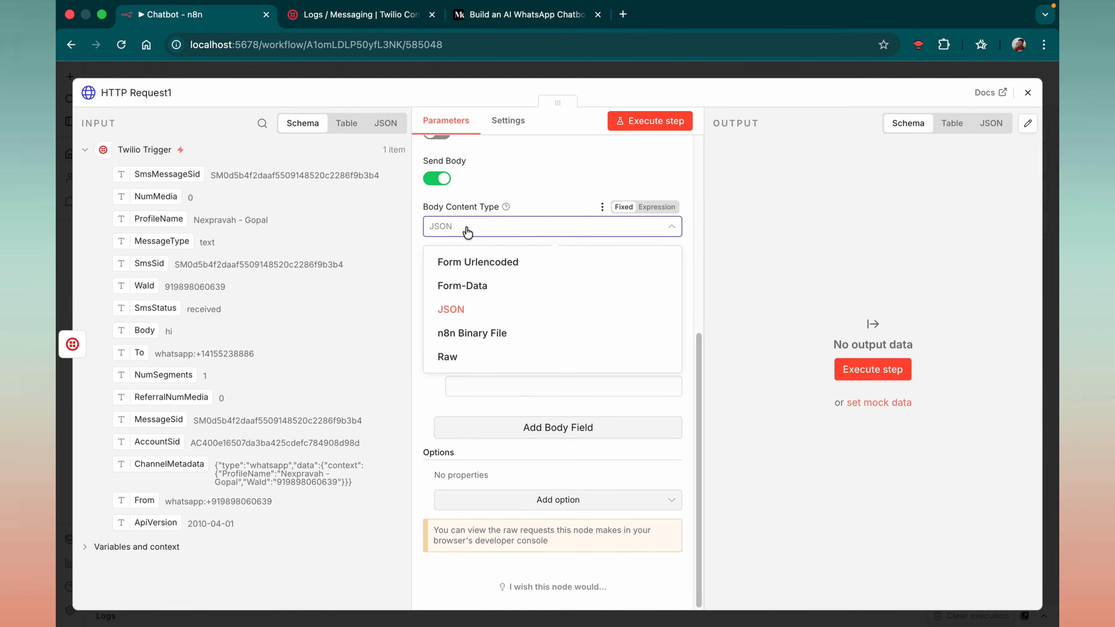
click(485, 270)
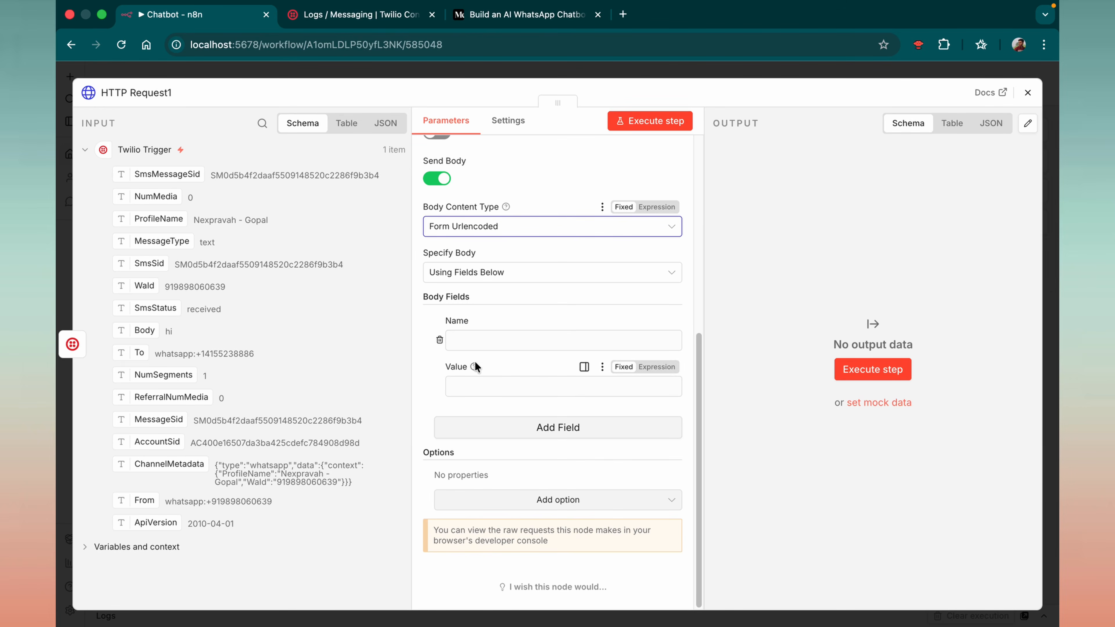
Step: Define the first body field as messageId with the trigger's SmsSid, {{ $json.SmsSid }}, as its value
click(487, 334)
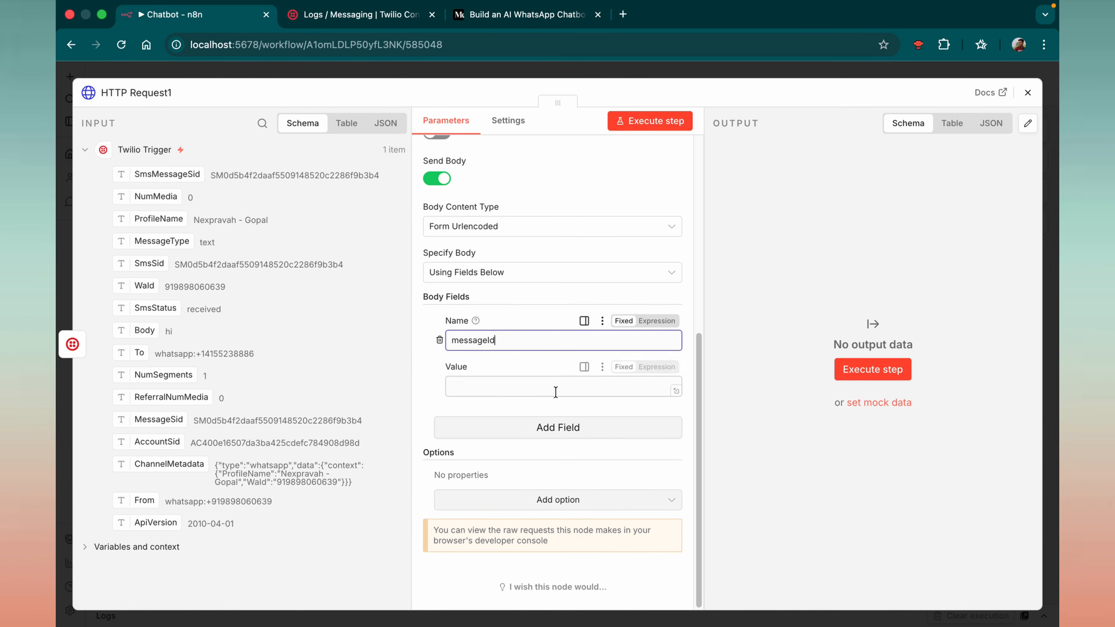
click(451, 386)
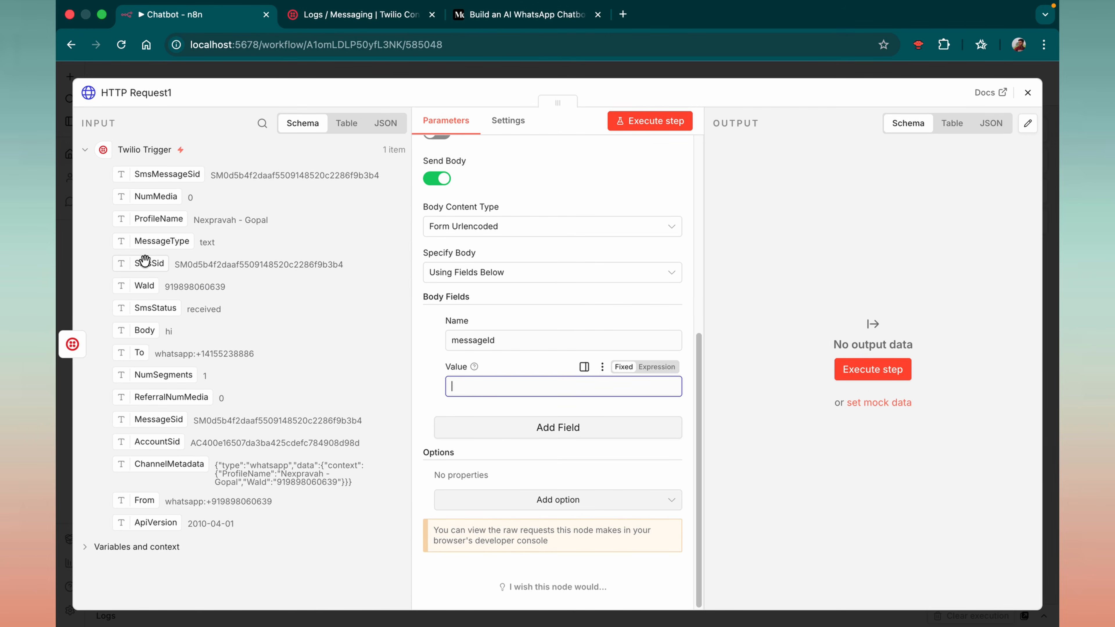
drag(144, 260, 483, 393)
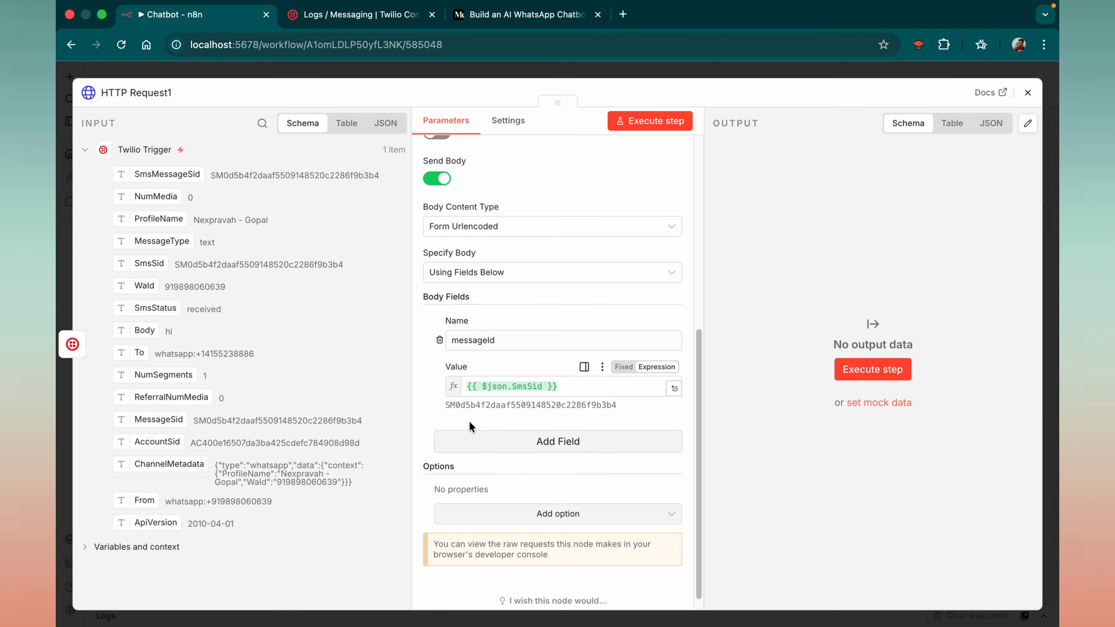
Step: Add a second body field named channel with the value whatsapp
scroll(469, 421, down, 2)
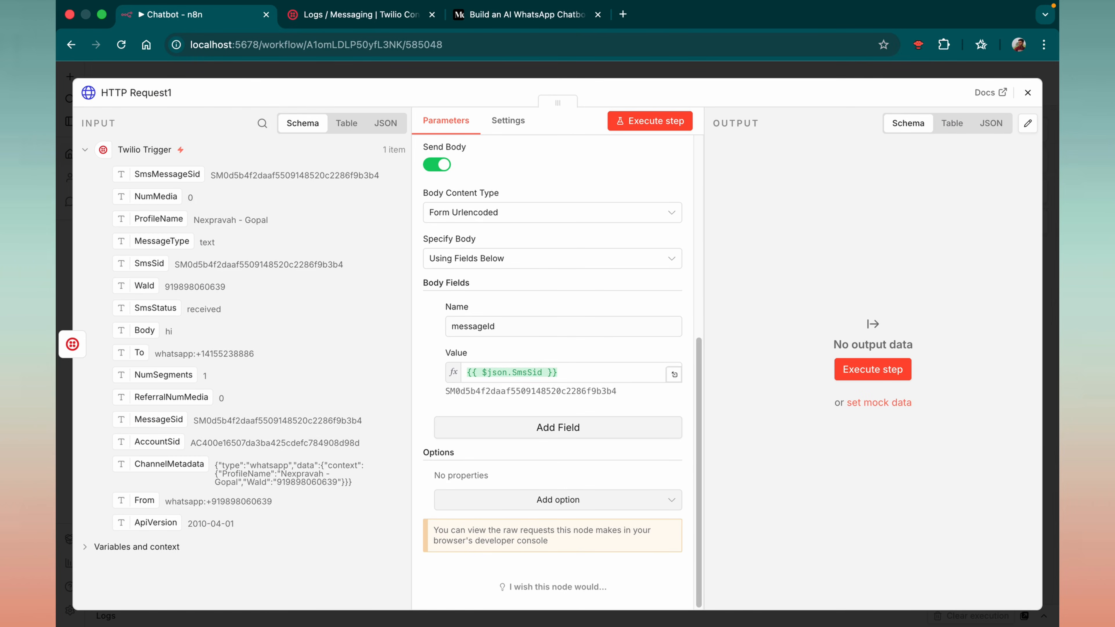
click(521, 428)
click(495, 450)
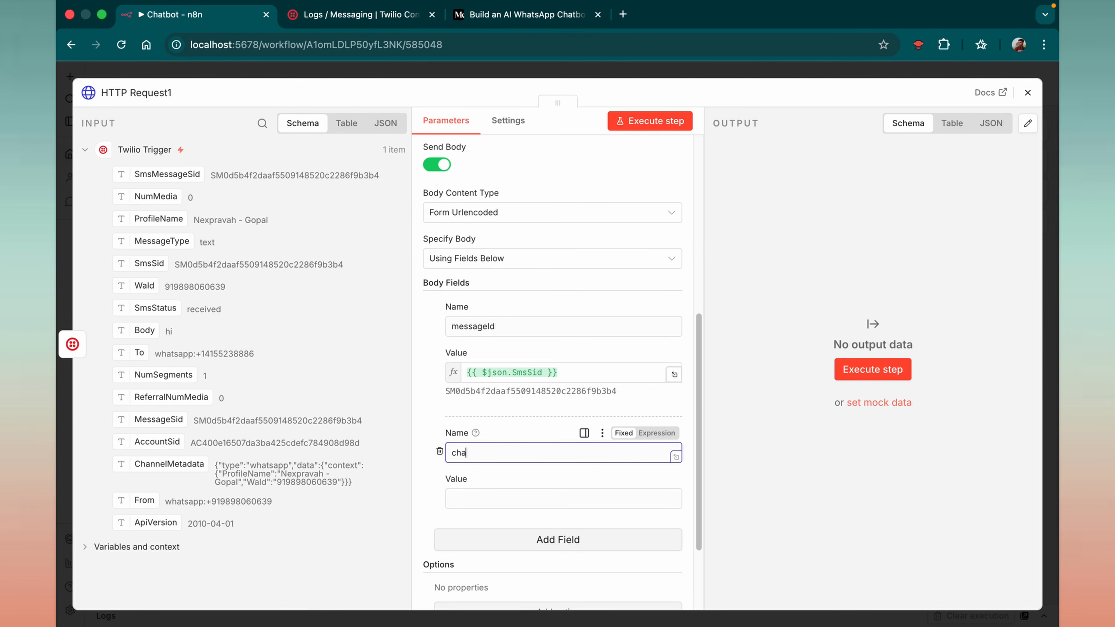
text(channel)
click(486, 492)
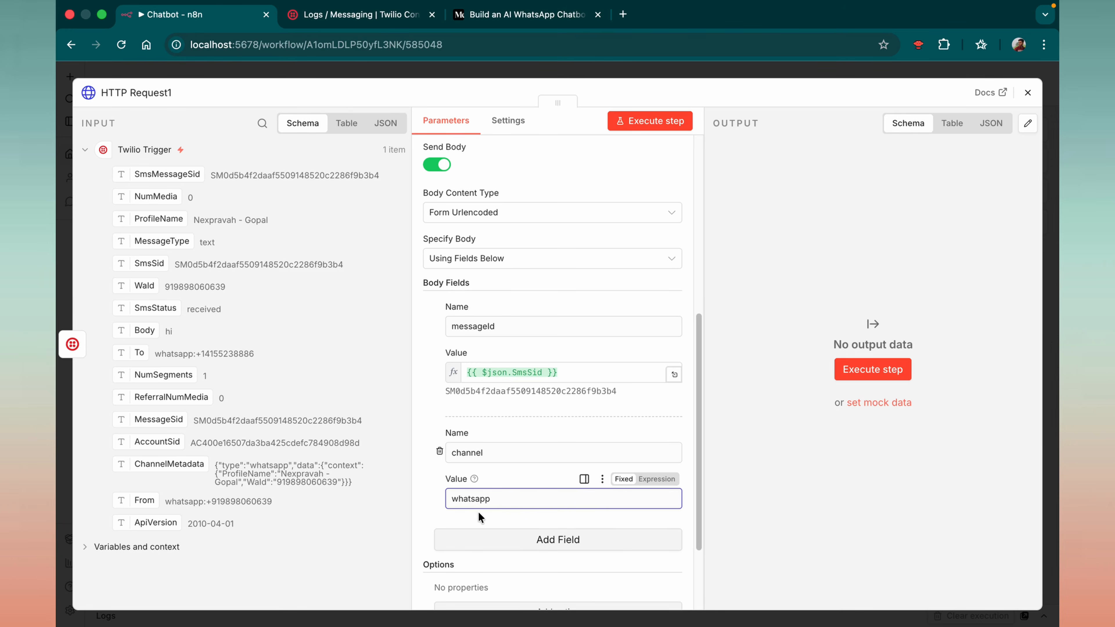
click(431, 509)
scroll(492, 383, down, 3)
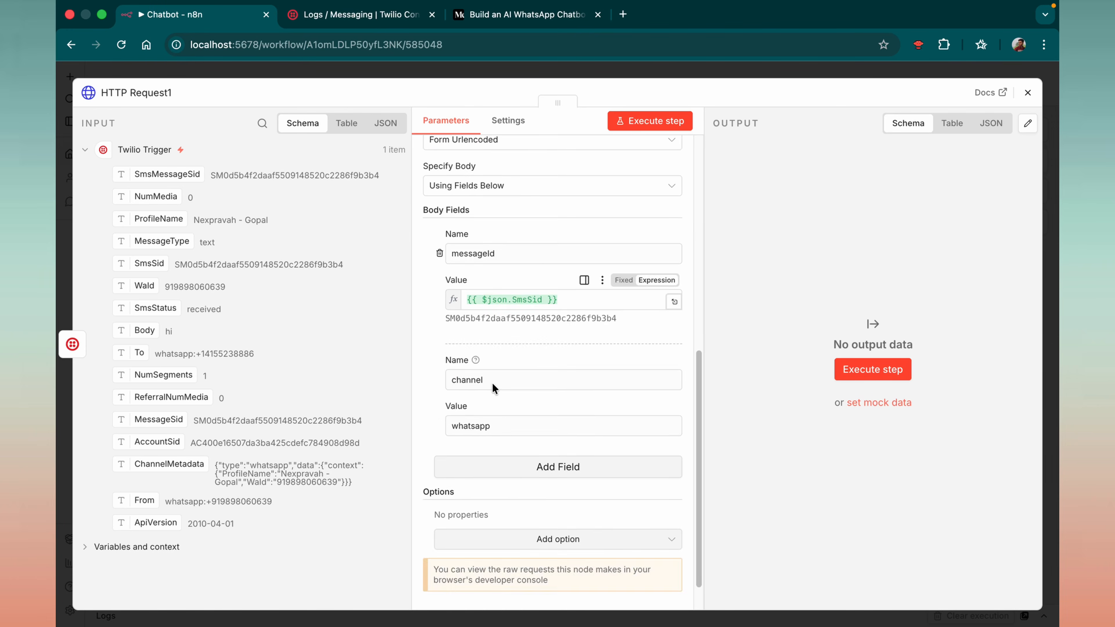
Step: Change the HTTP Request method to POST and close the node
scroll(478, 351, up, 10)
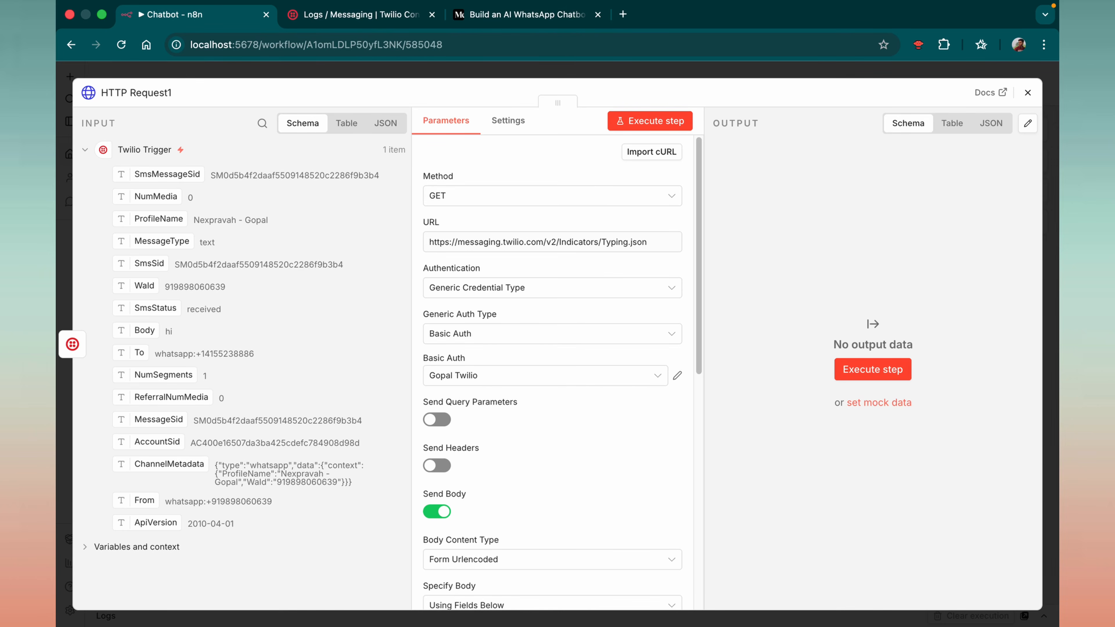
click(458, 197)
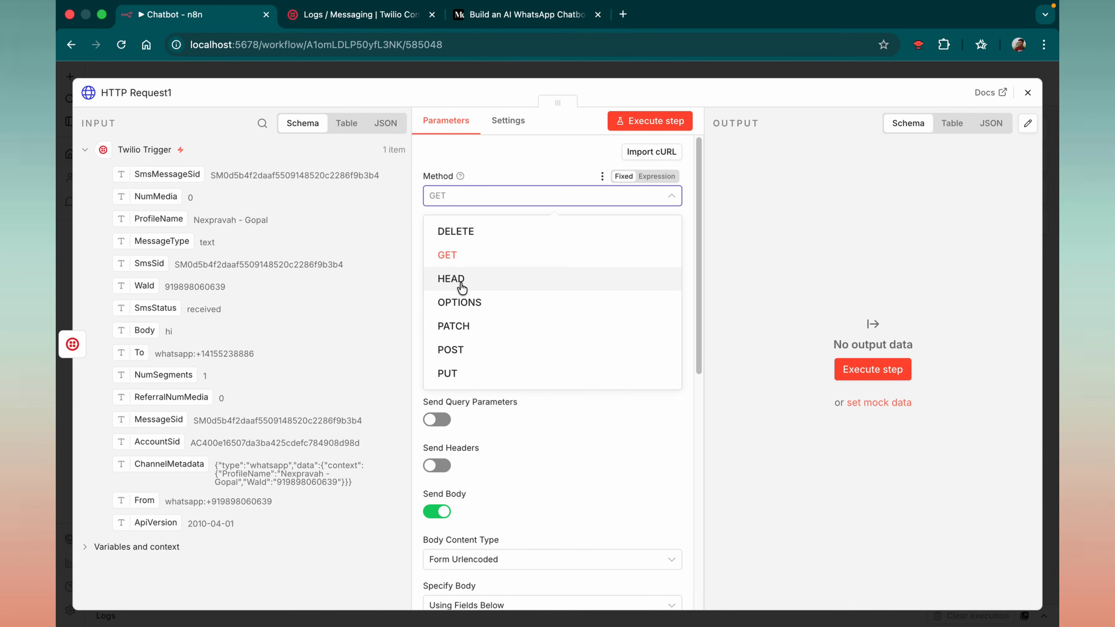
click(459, 349)
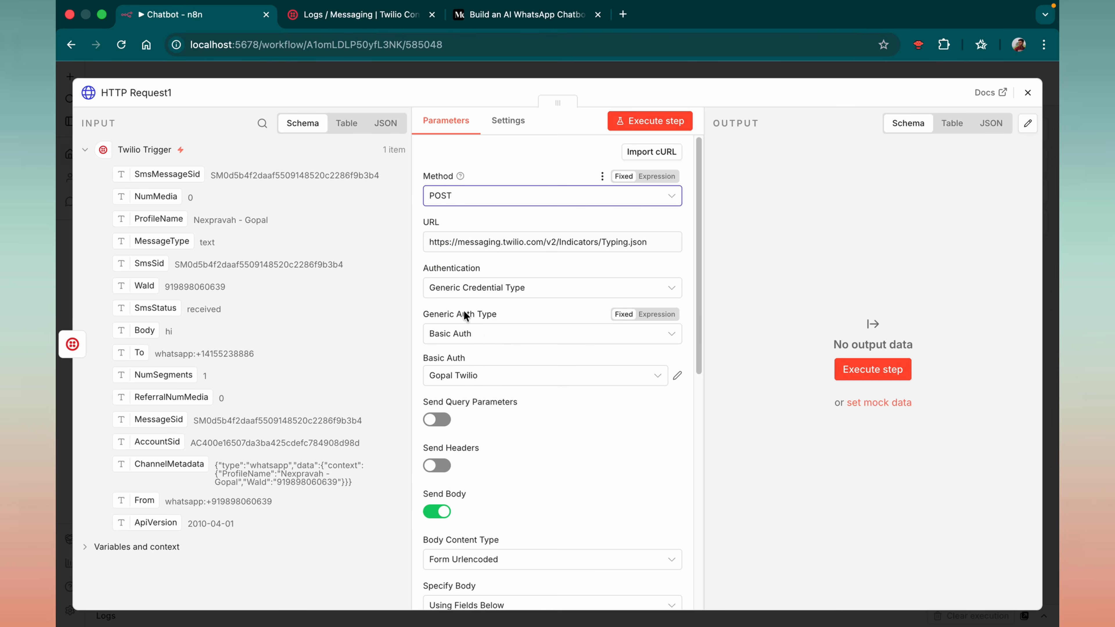
click(1028, 92)
Step: Tidy up the workflow layout, start a test execution, and switch to the WhatsApp Twilio chat
click(242, 580)
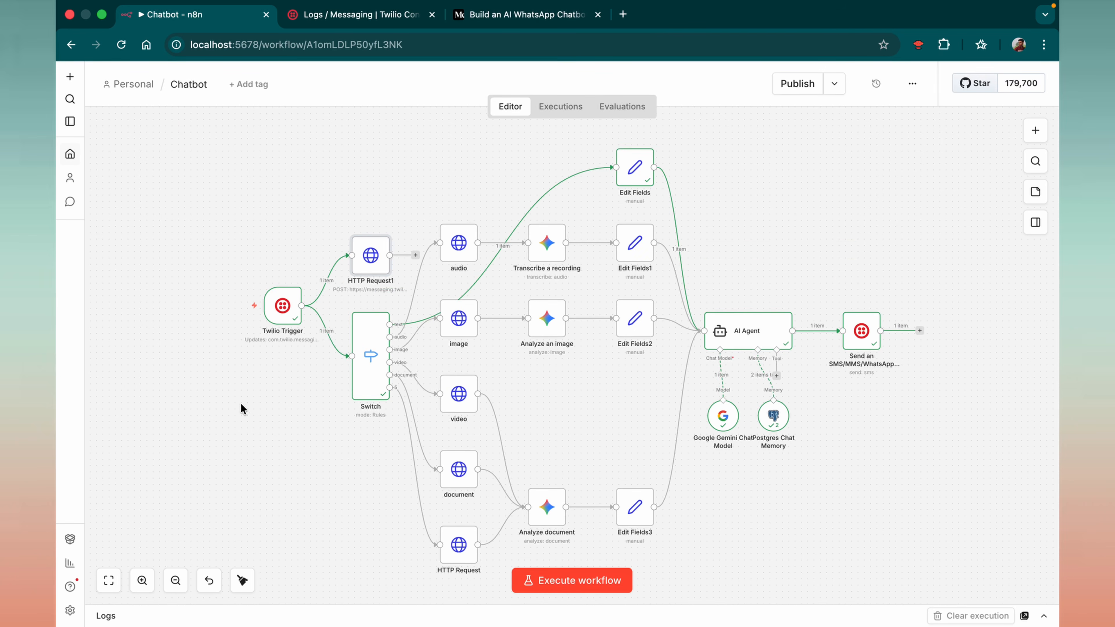
click(568, 579)
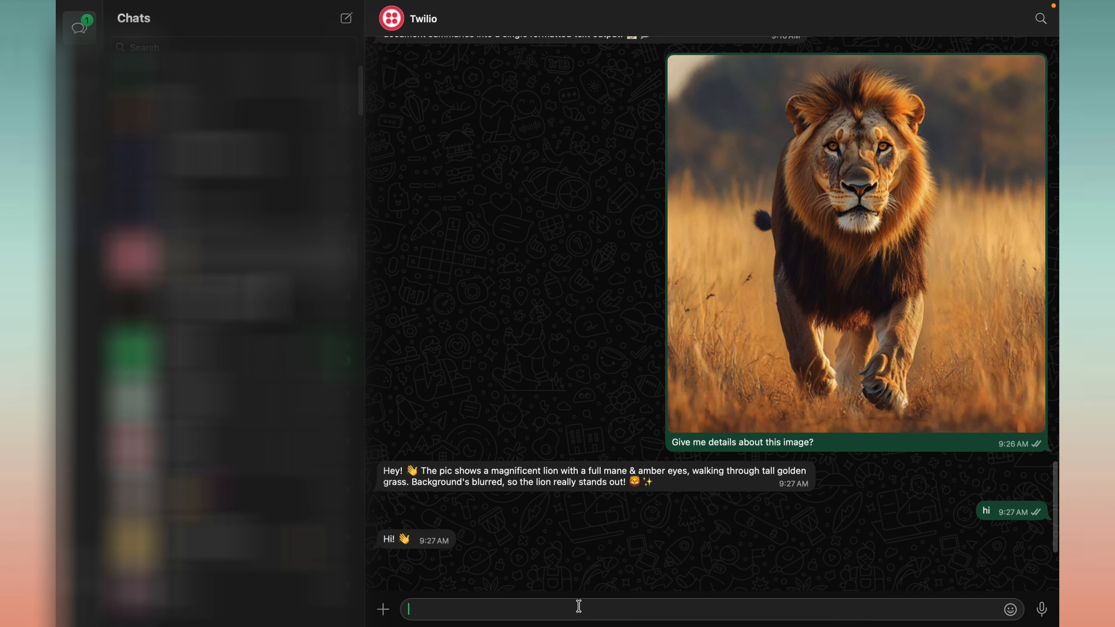
Step: Send the test message "hello" in the Twilio chat and switch back to the n8n workflow
text(hello)
key(Return)
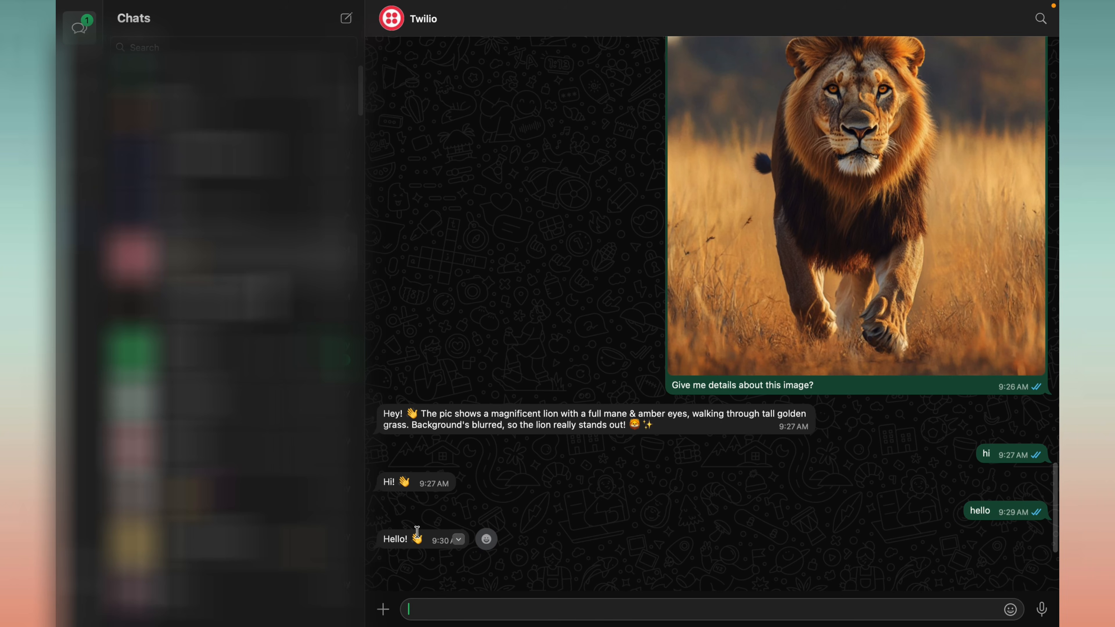
key(ctrl+Right)
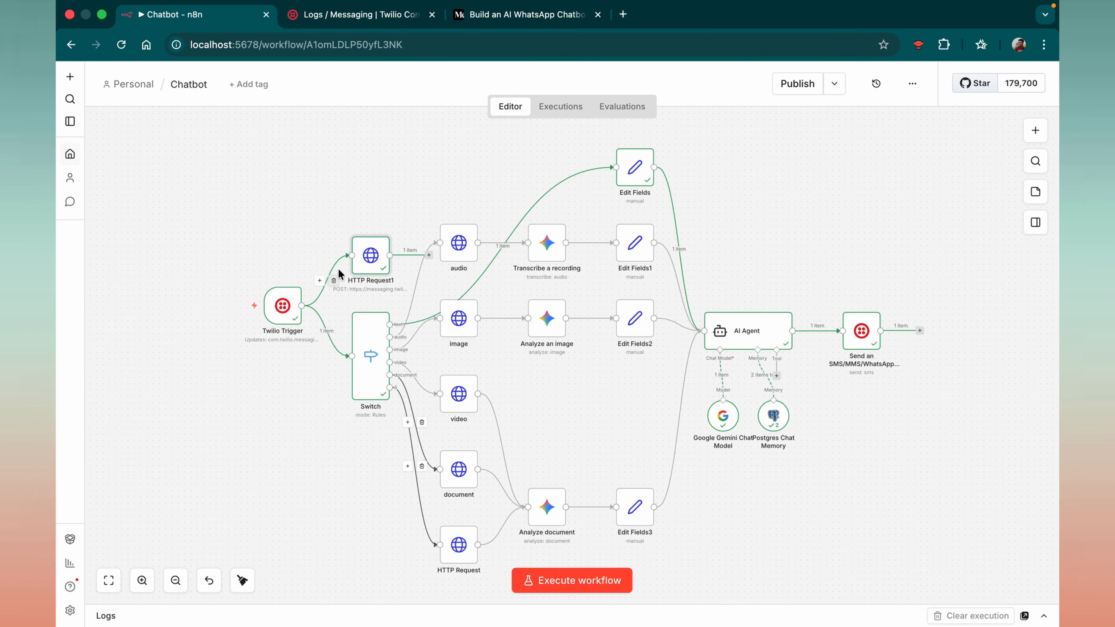
Step: Inspect the typing-indicator HTTP Request's output, close the node, and check the Twilio chat in WhatsApp
double_click(373, 263)
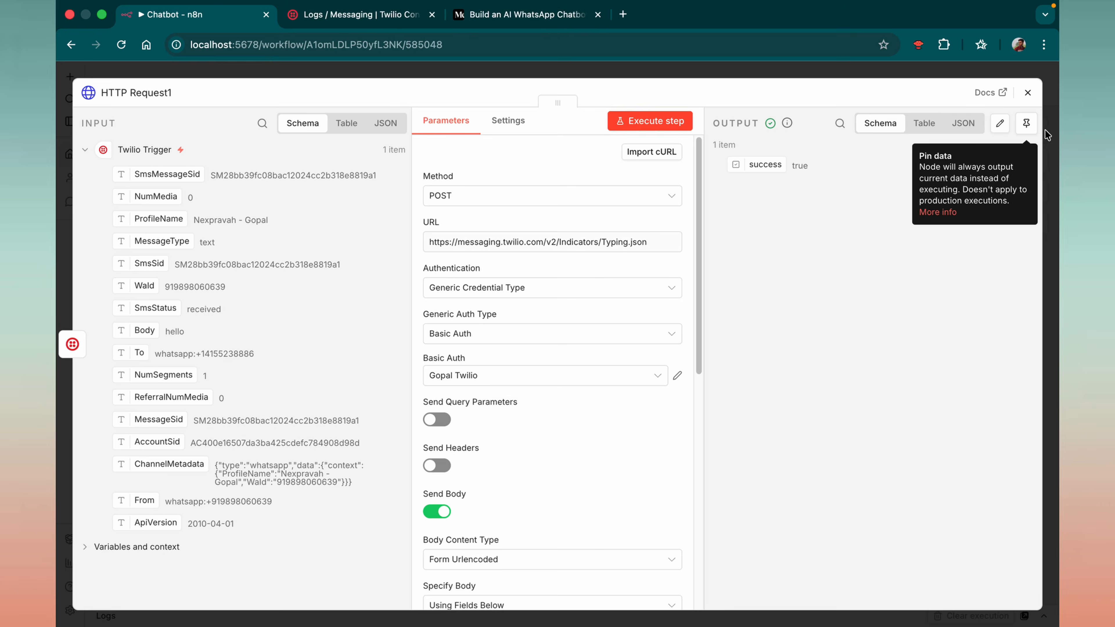
click(1026, 93)
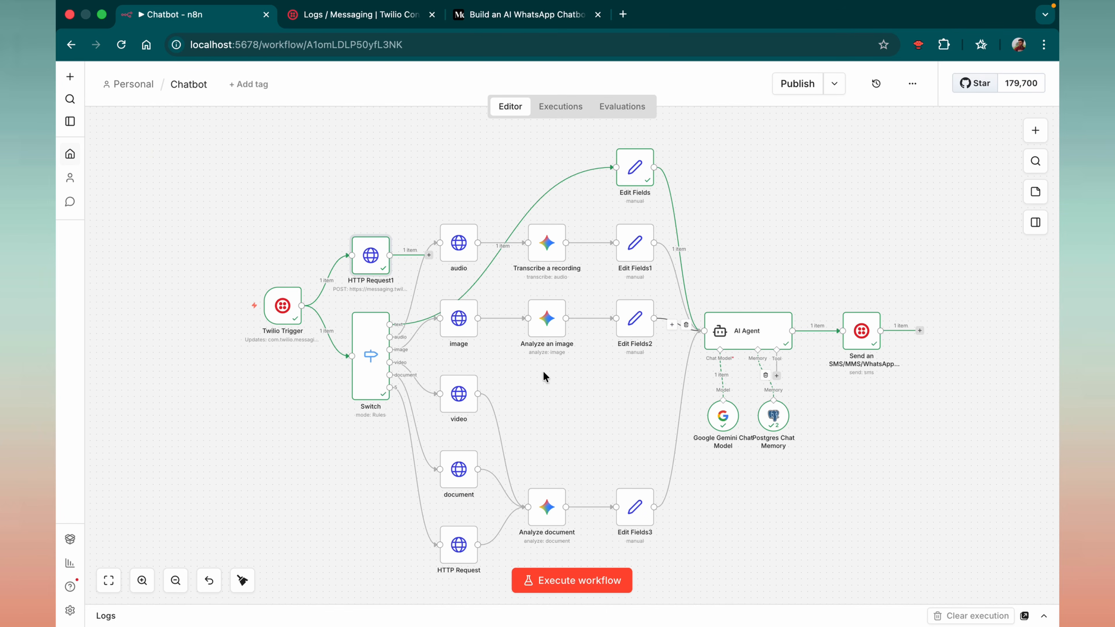
scroll(570, 411, right, 2)
scroll(569, 411, right, 3)
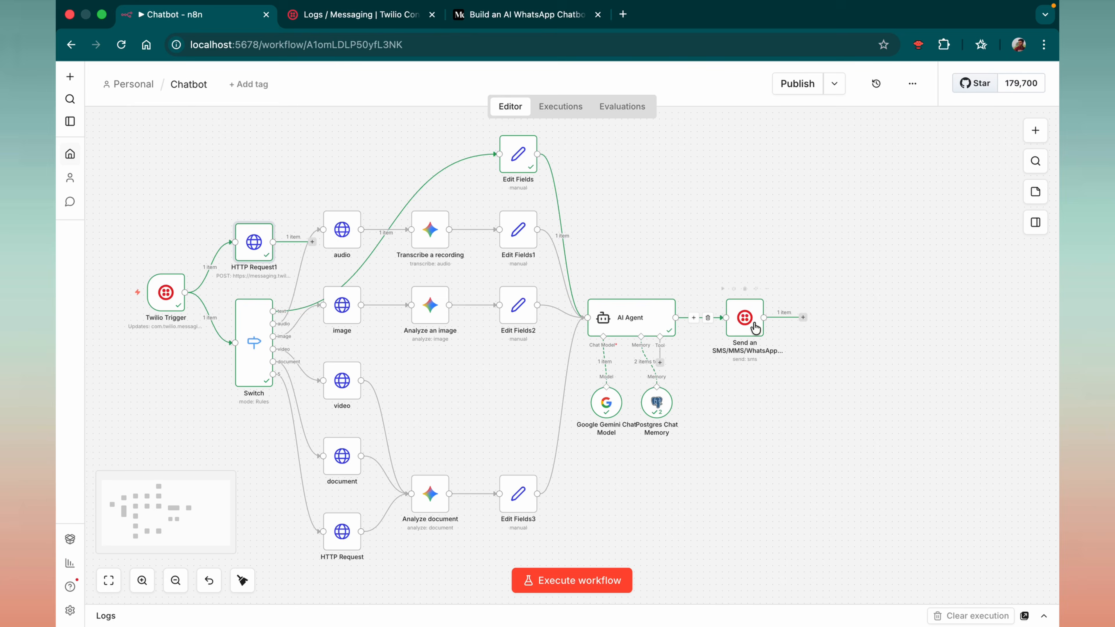
key(ctrl+Left)
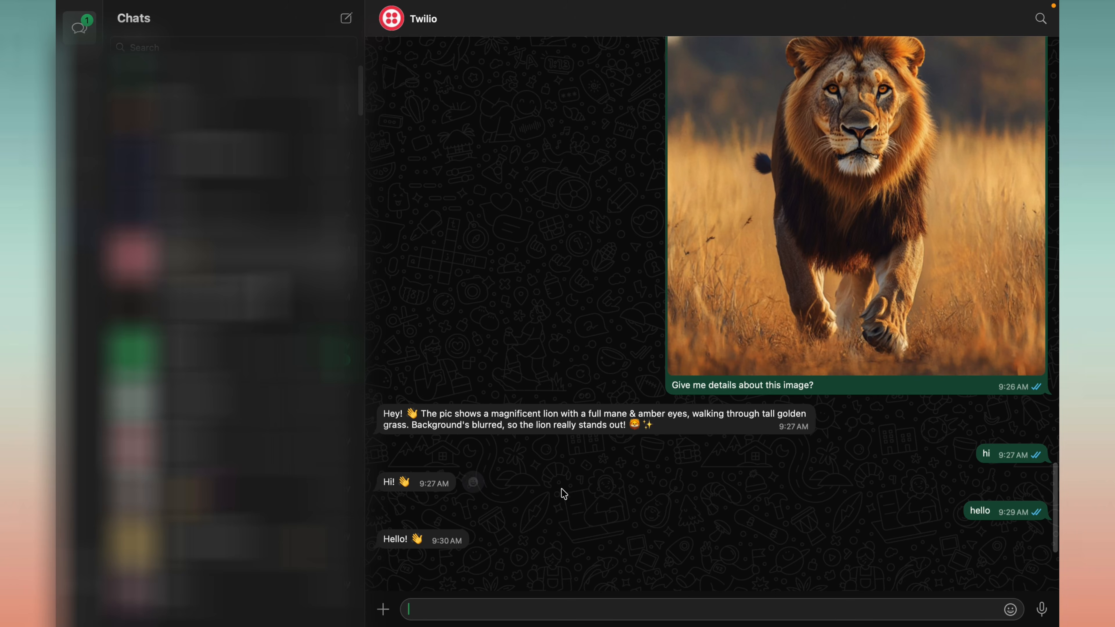
Step: Switch back to the n8n workflow and attach a Gmail Tool to the AI Agent's tool connection
key(ctrl+Right)
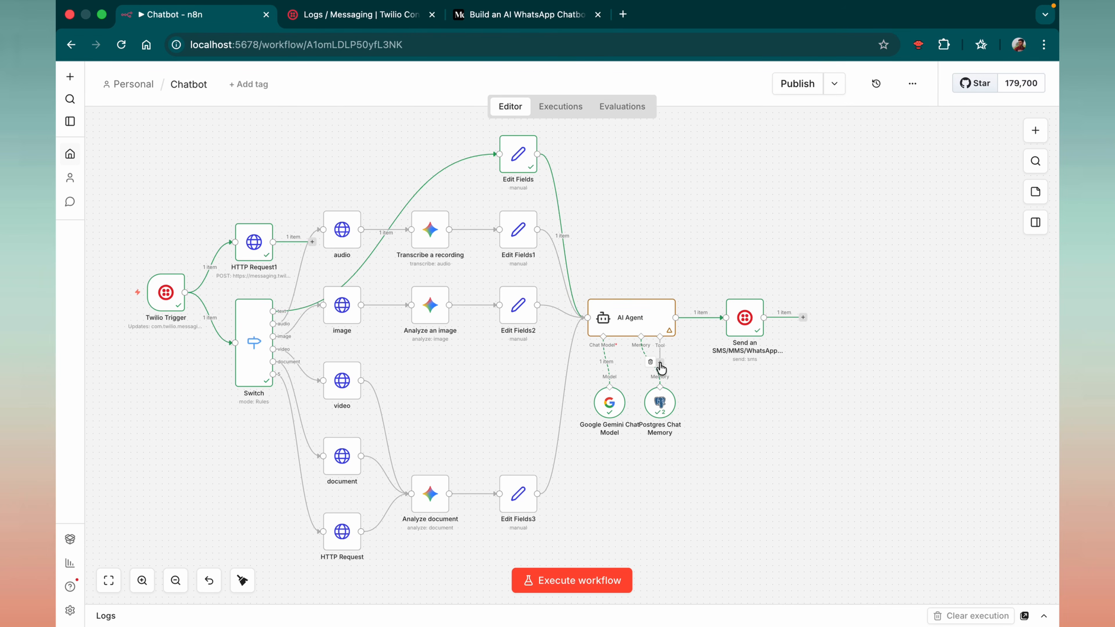
drag(661, 362, 722, 413)
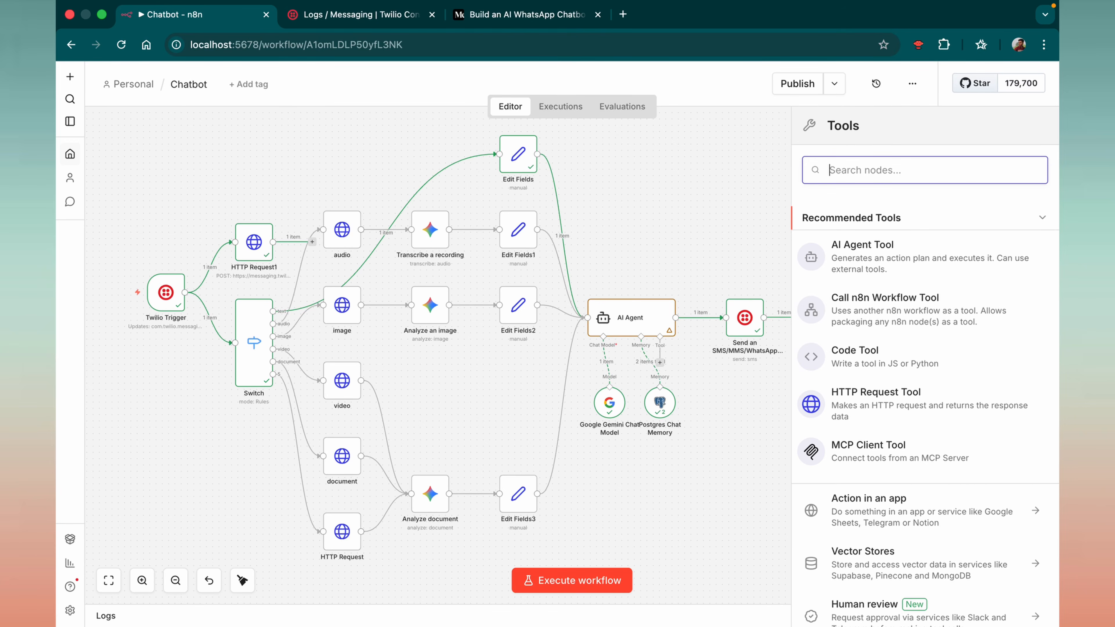
text(gmail)
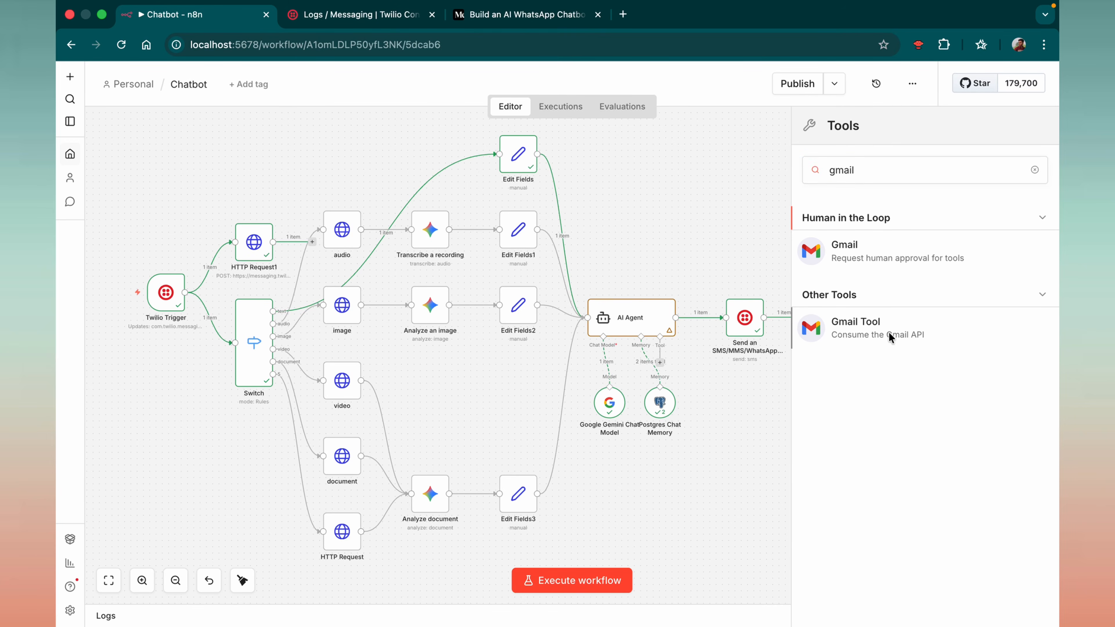
click(891, 338)
Step: Keep the Gmail tool on the Gmail account credential with an automatic description, the Message resource and the Send operation
click(442, 167)
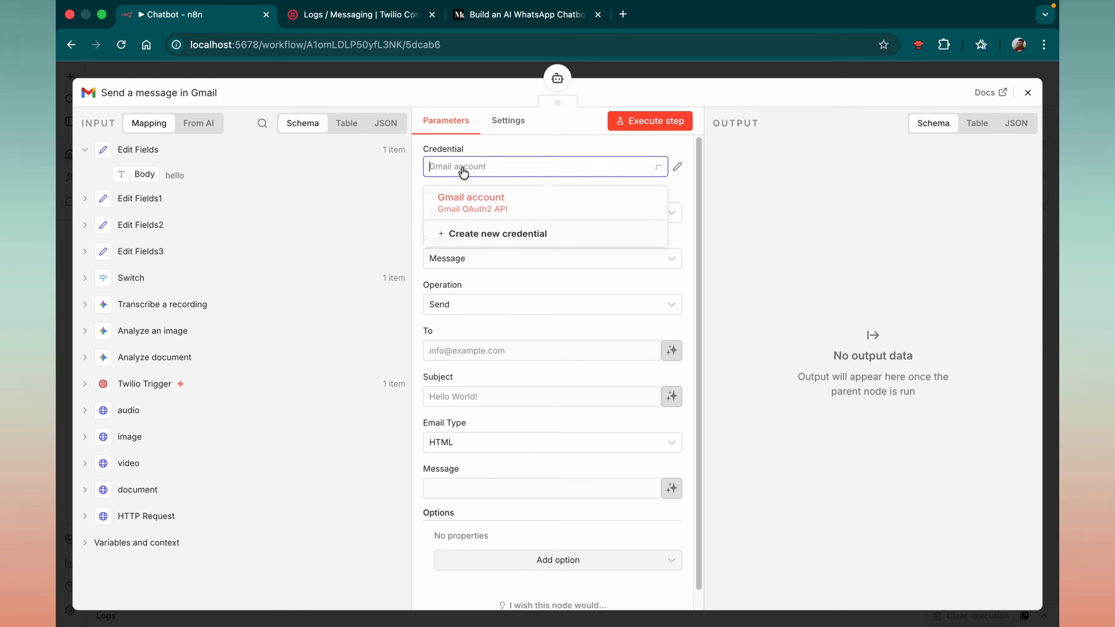
click(462, 214)
click(463, 213)
click(477, 251)
click(480, 259)
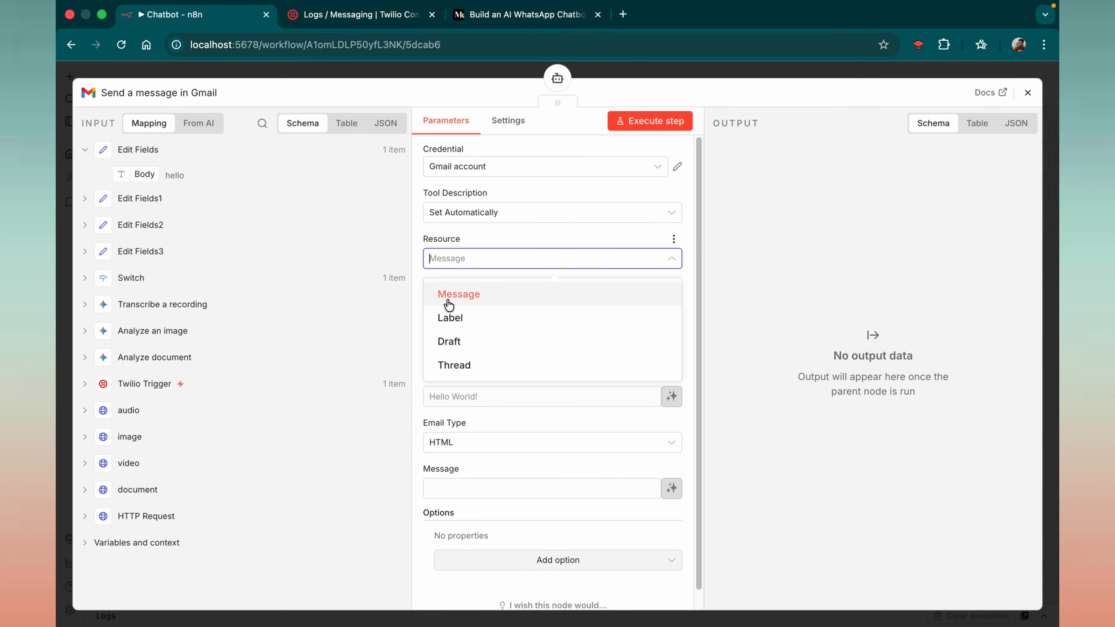
click(452, 293)
click(461, 304)
click(462, 304)
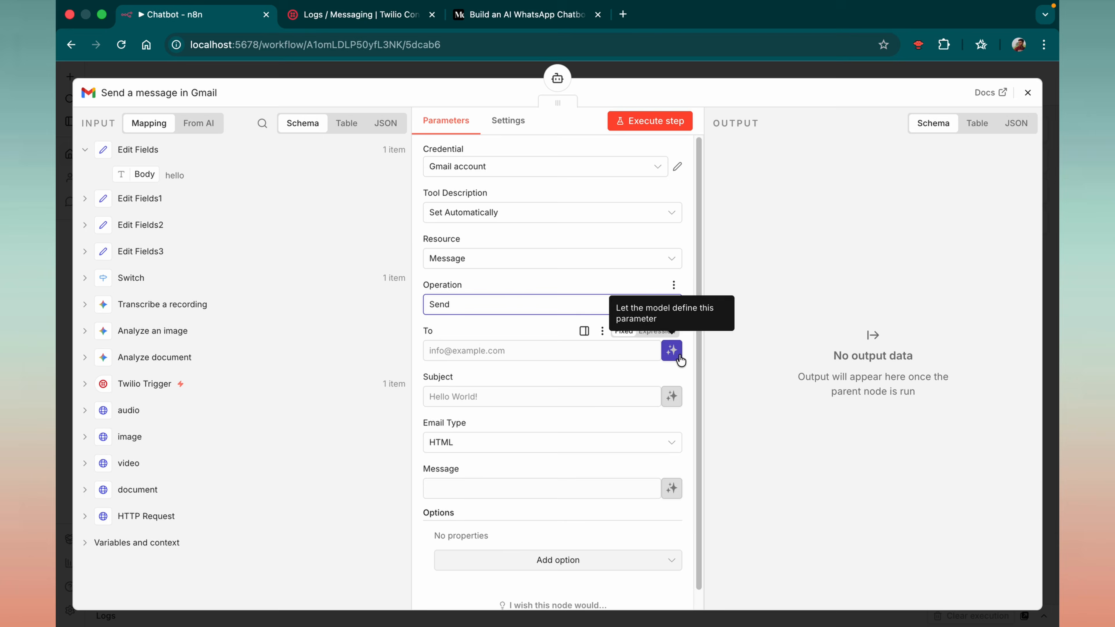
Step: Let the model define the email's To, Subject and Message, set Email Type to Text, and reposition the Gmail node
click(671, 350)
click(666, 415)
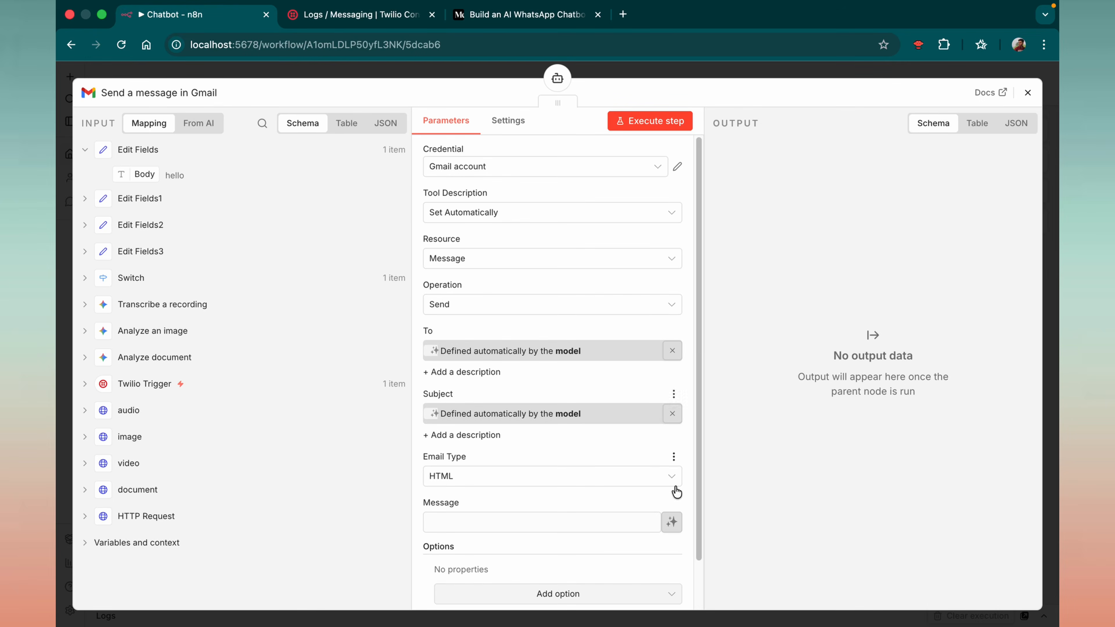
click(672, 522)
click(660, 483)
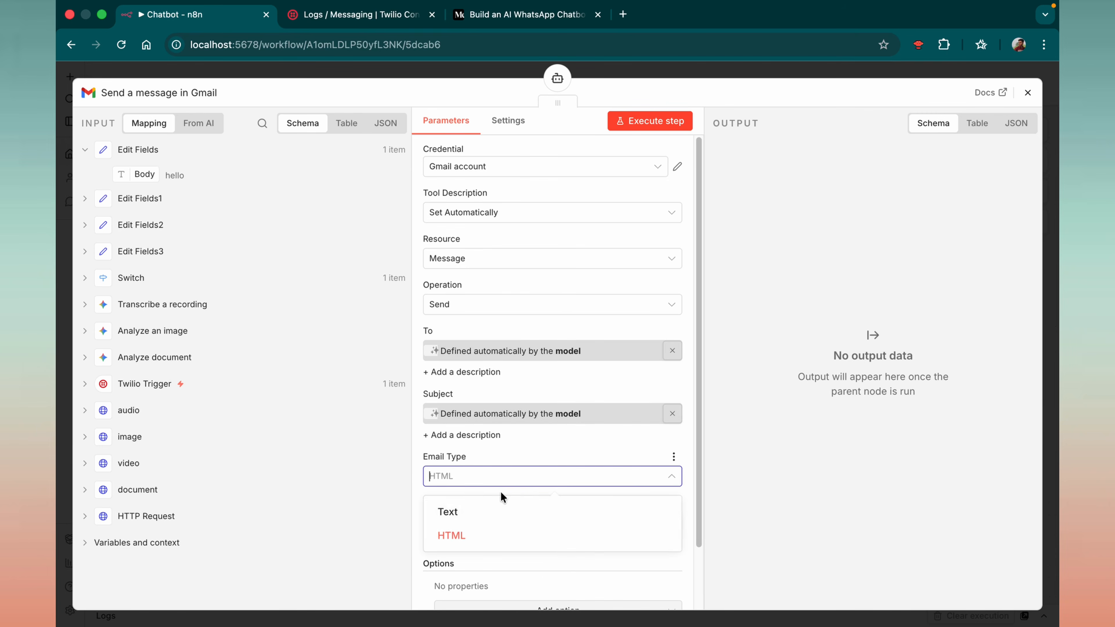
click(471, 510)
click(1028, 92)
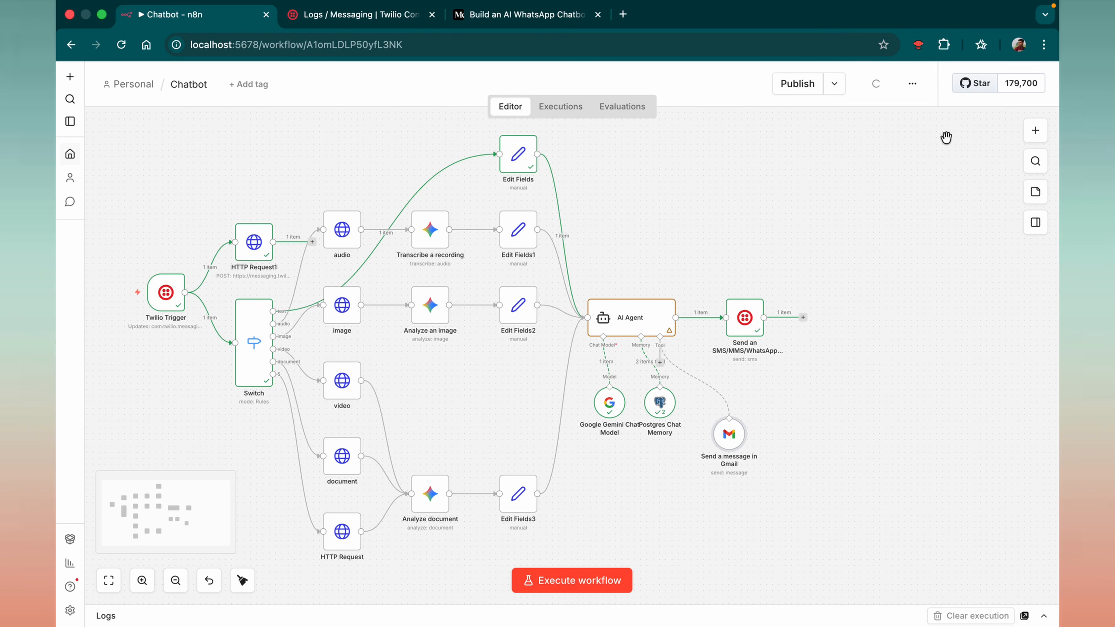
drag(738, 457, 756, 445)
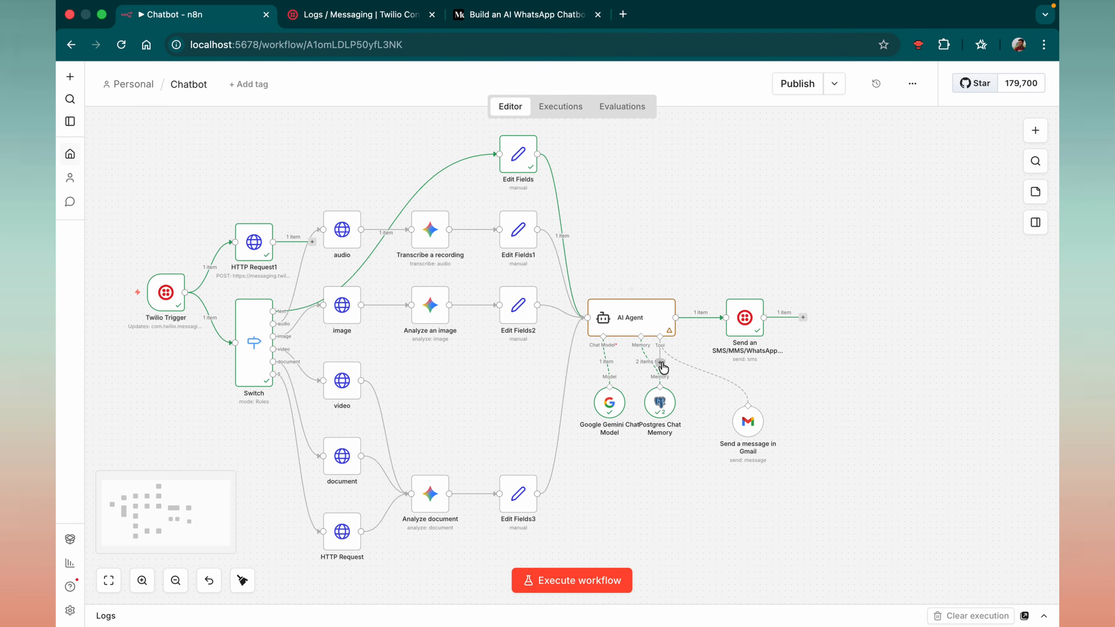
Step: Attach a second Gmail Tool to the AI Agent
drag(659, 362, 709, 474)
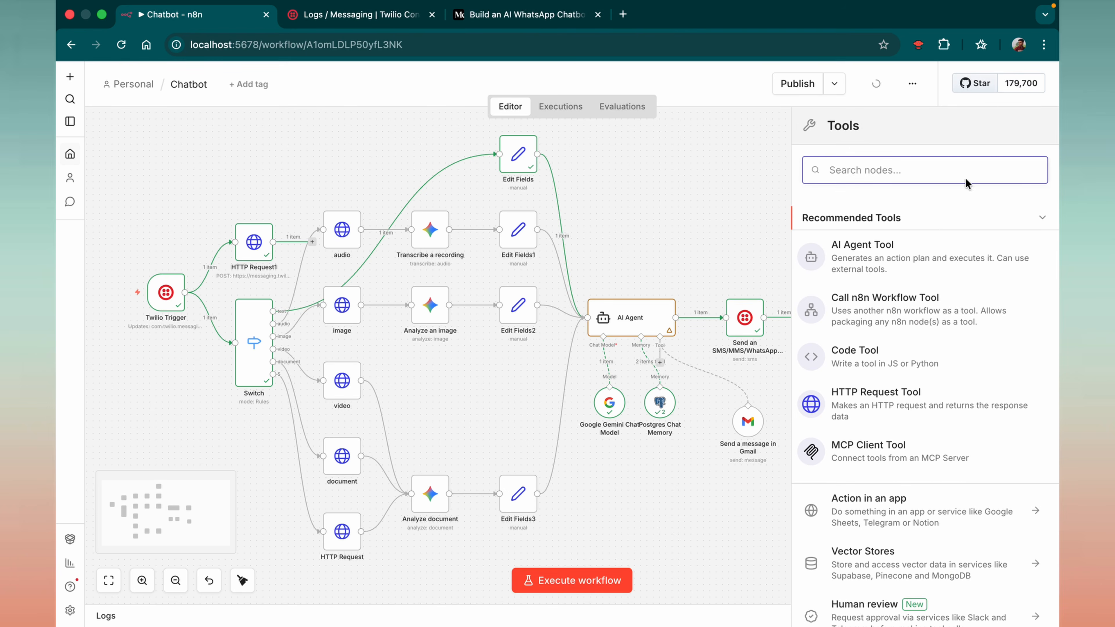
click(908, 166)
text(gmail)
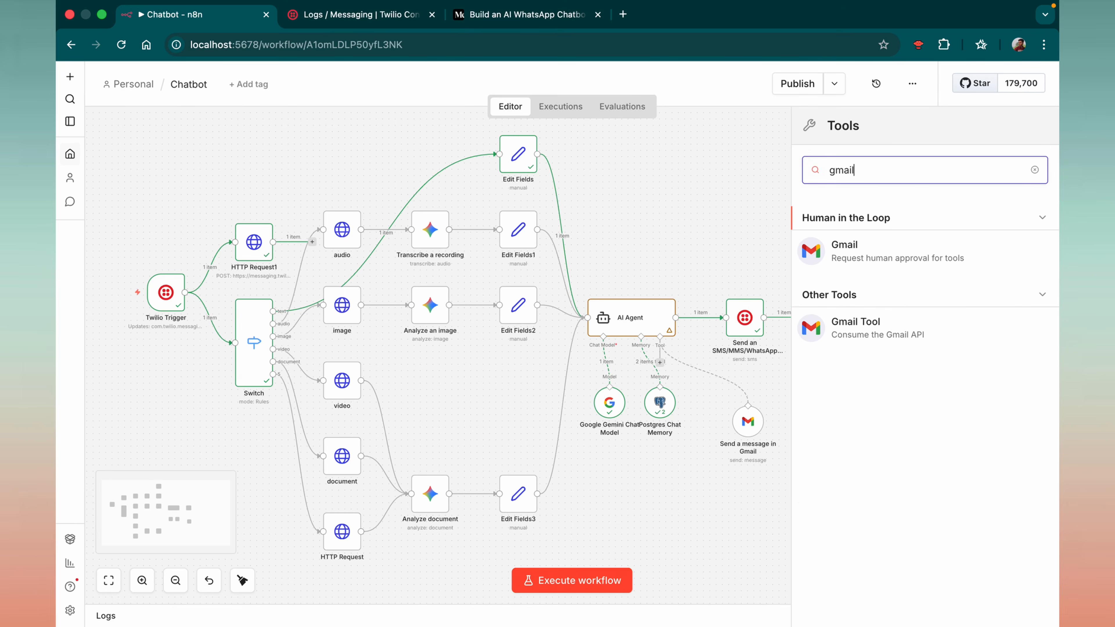
click(924, 332)
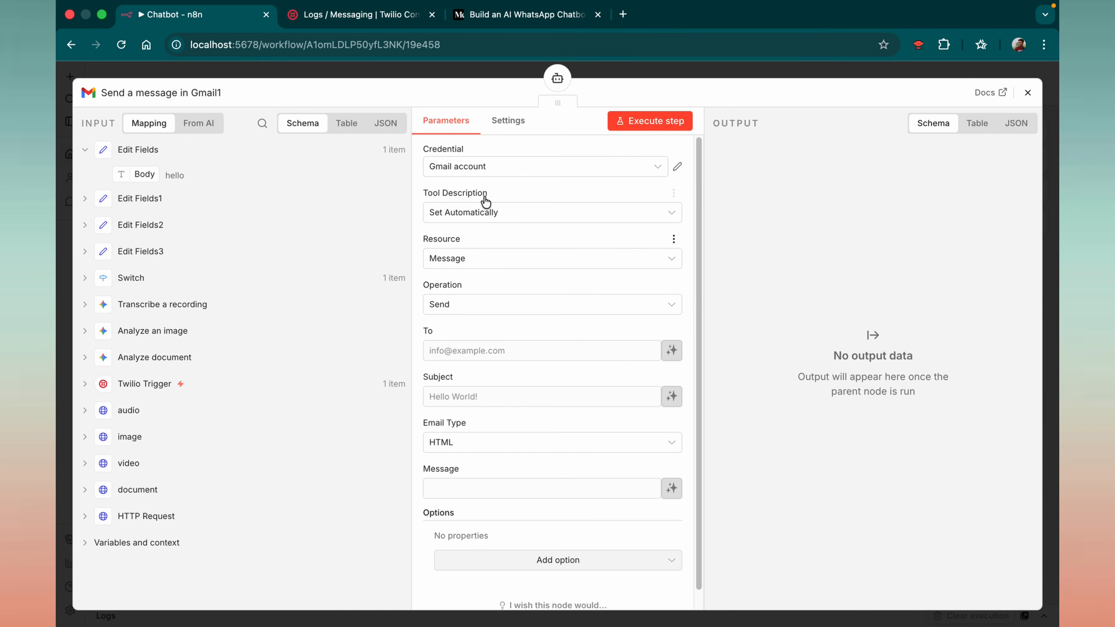
Step: Set the second Gmail tool's operation to Get Many with a limit of 10, and rearrange both Gmail nodes below the AI Agent
click(457, 313)
scroll(463, 347, up, 2)
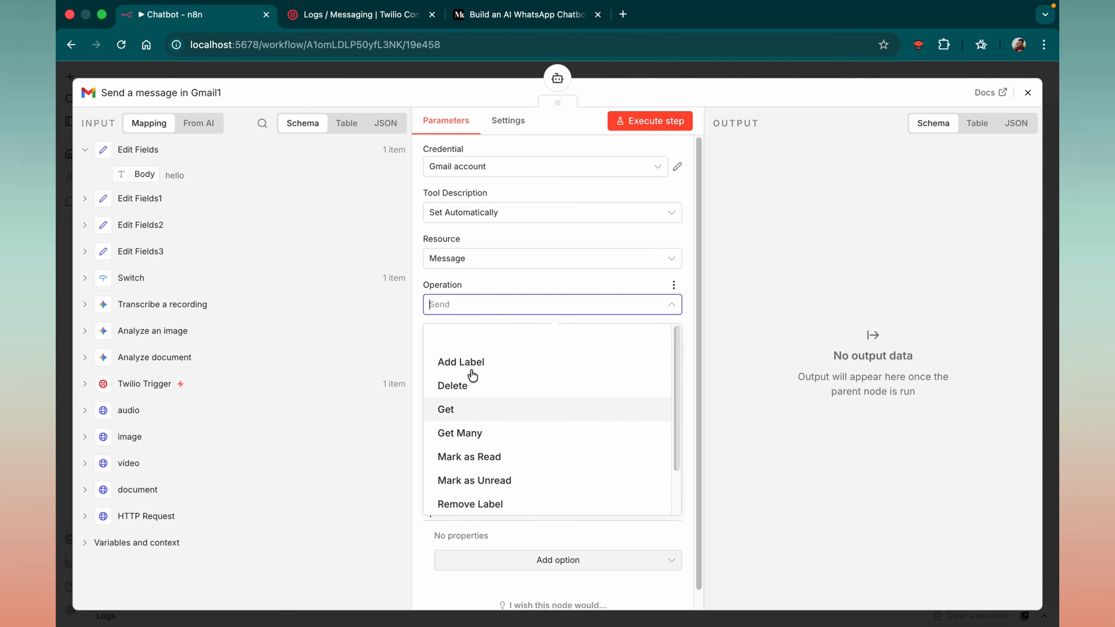
click(466, 410)
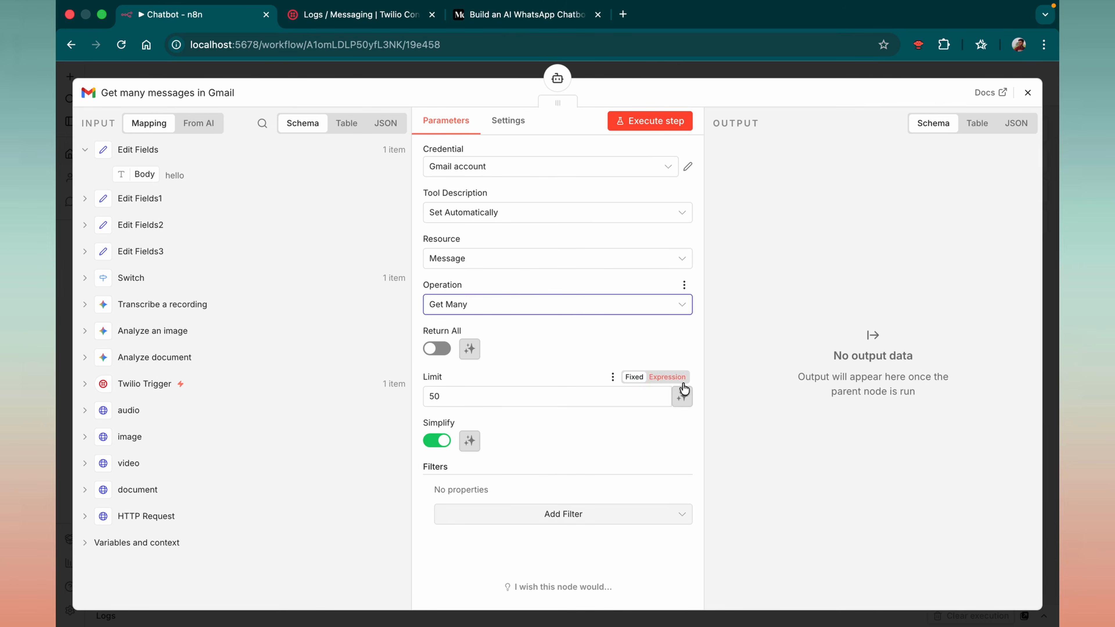
click(541, 391)
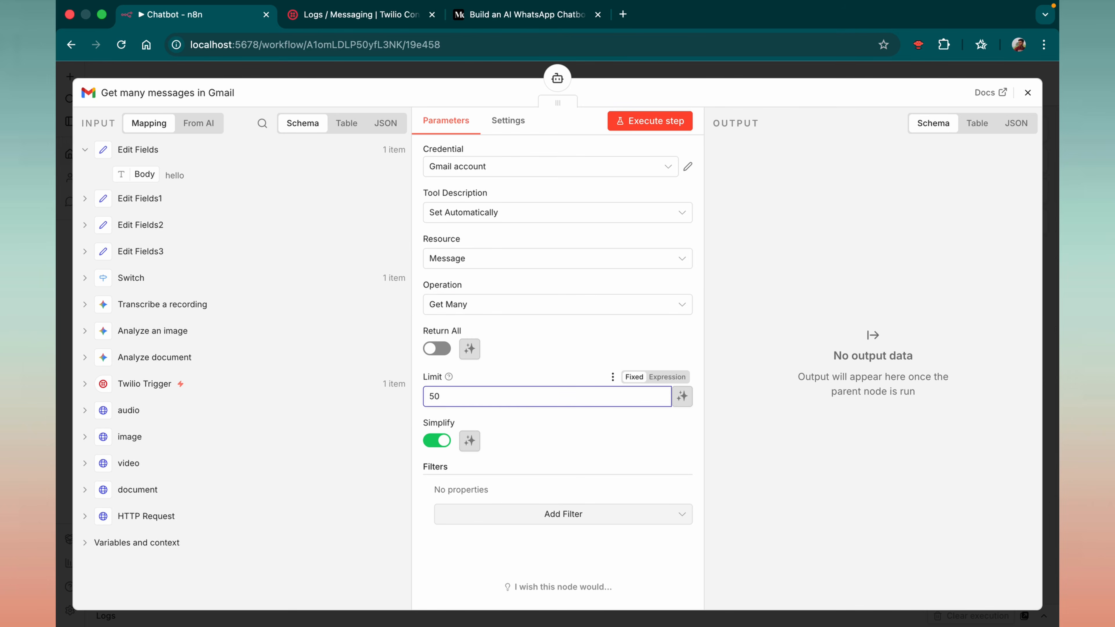
click(798, 407)
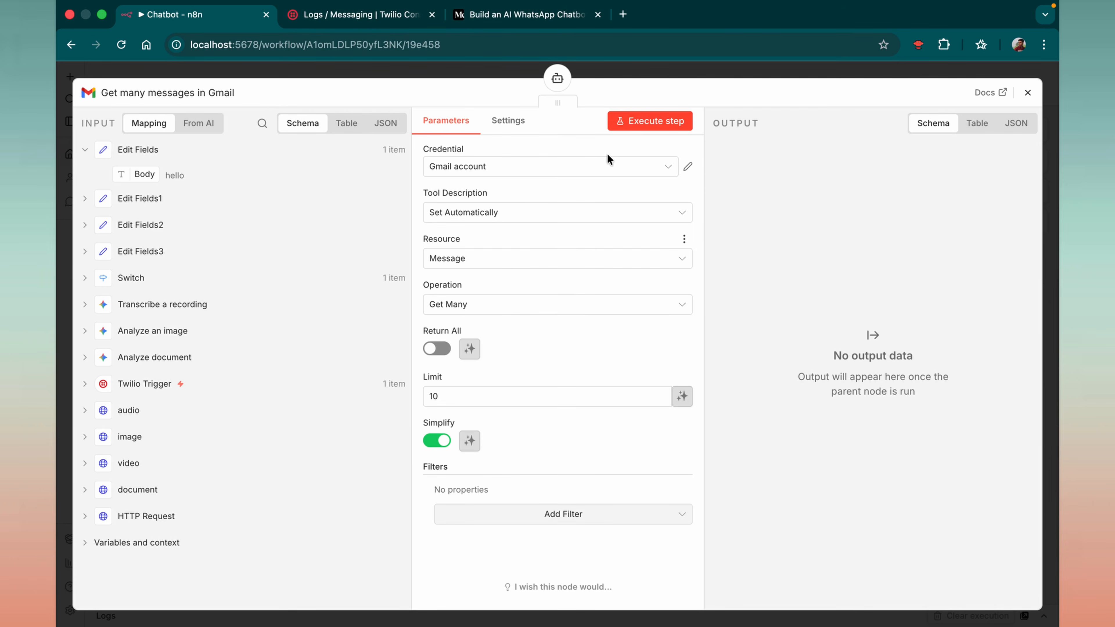
click(1027, 92)
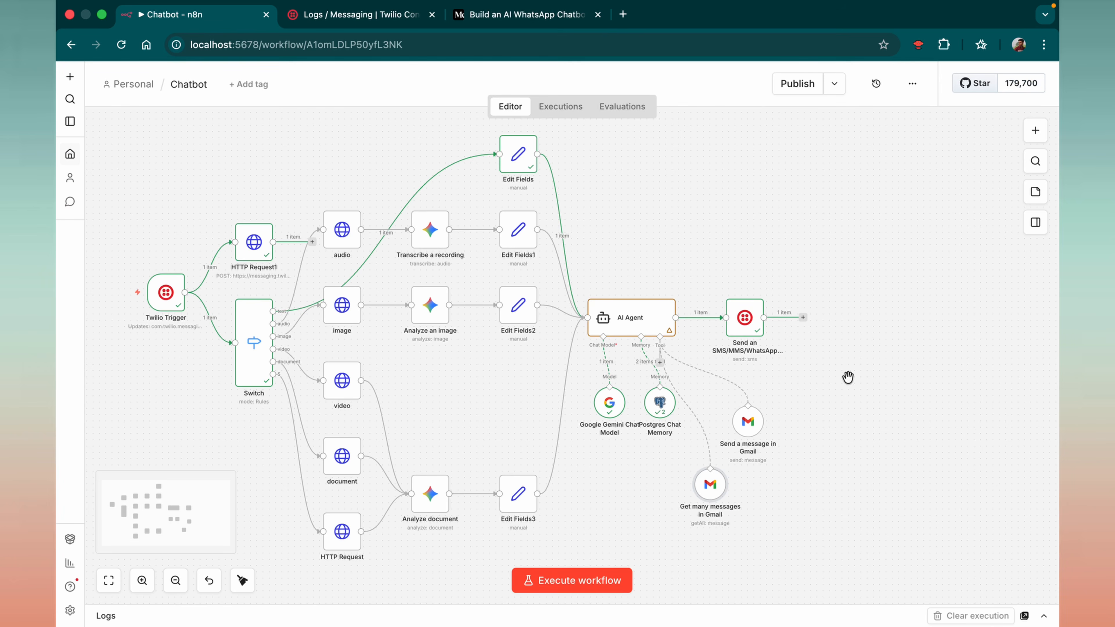
mouse_move(714, 483)
mouse_down()
mouse_move(709, 440)
mouse_move(721, 501)
mouse_up()
drag(747, 430, 760, 469)
click(660, 363)
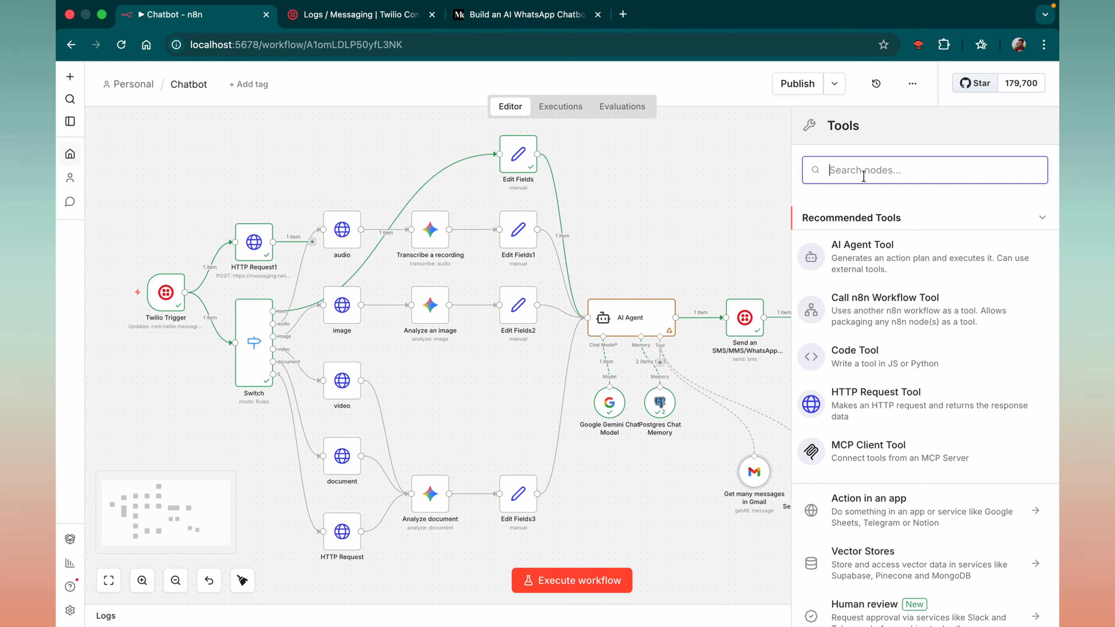
text(tele)
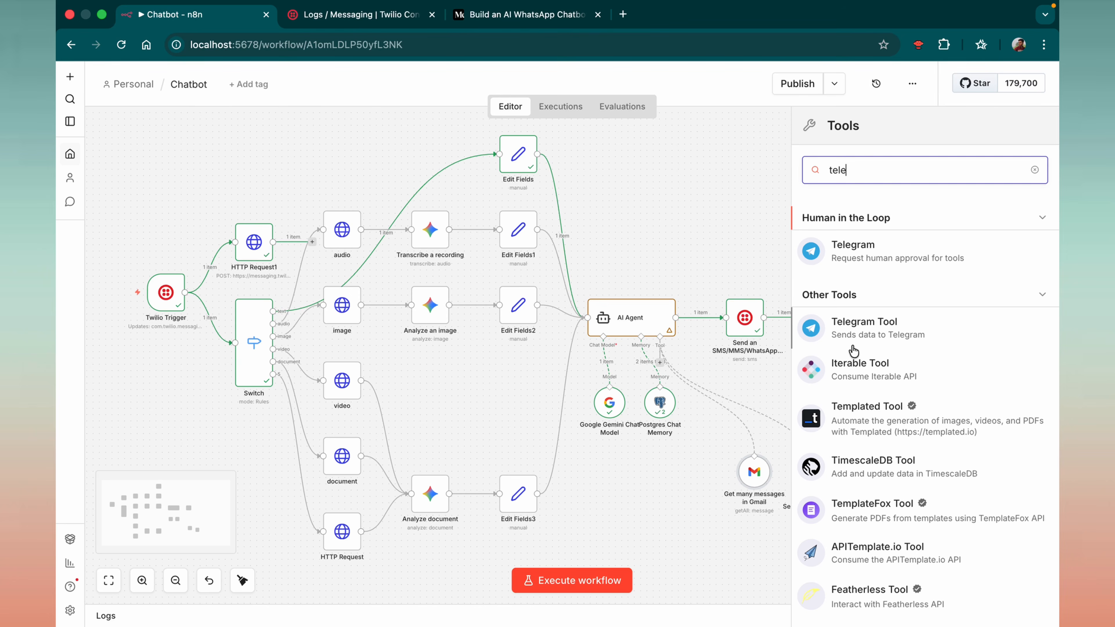
scroll(851, 335, down, 2)
scroll(860, 325, up, 2)
click(872, 321)
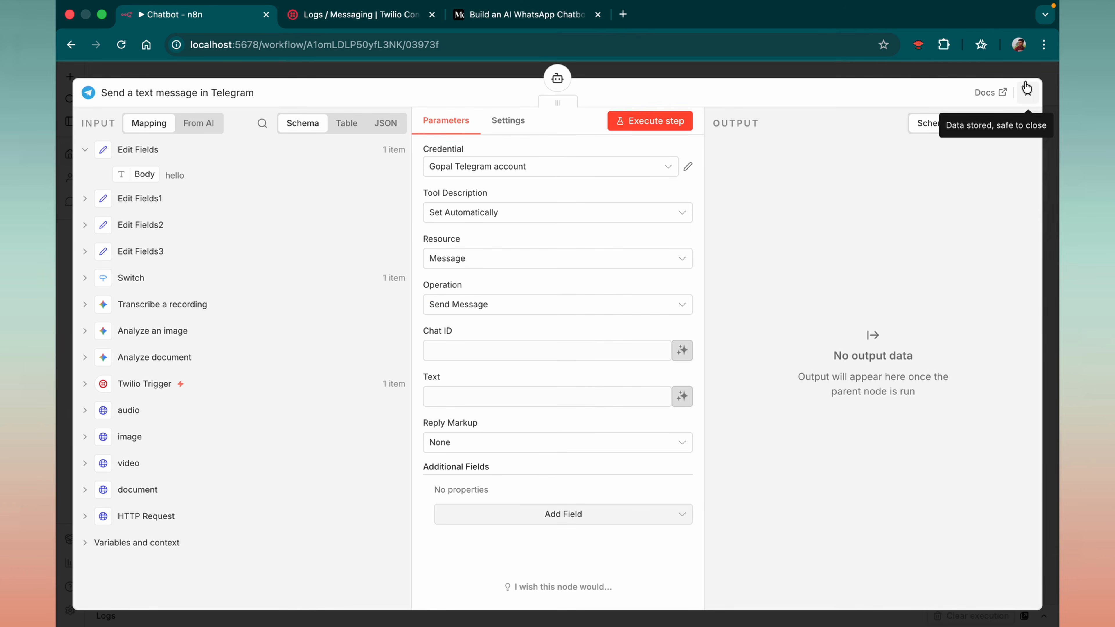
click(1027, 92)
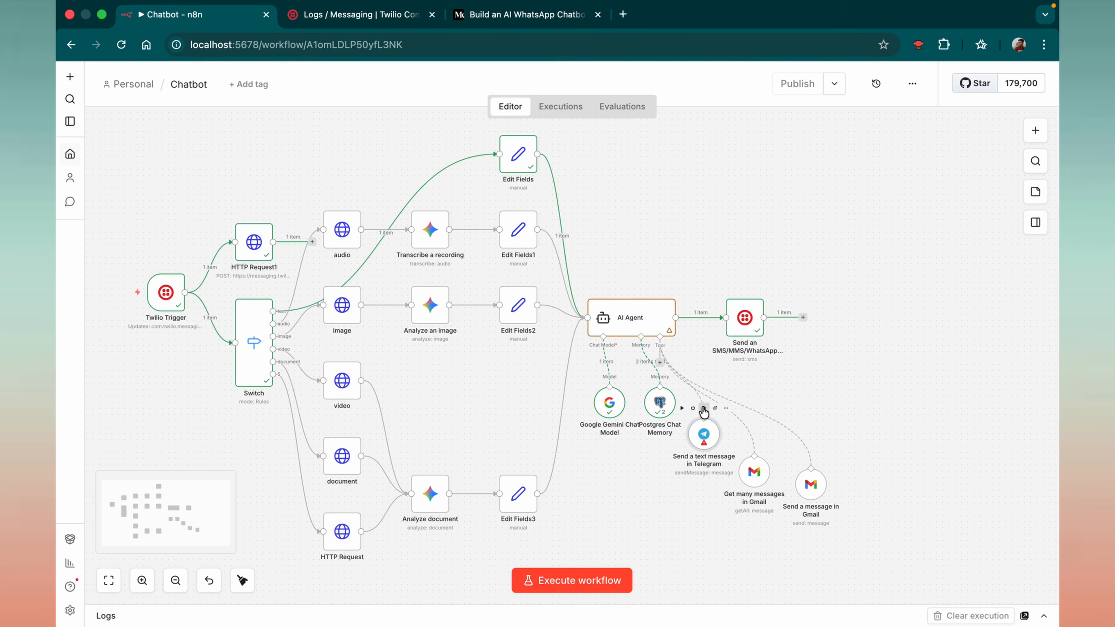
click(703, 410)
Step: Add a Telegram human review node to the AI Agent's tool connection
drag(660, 363, 709, 469)
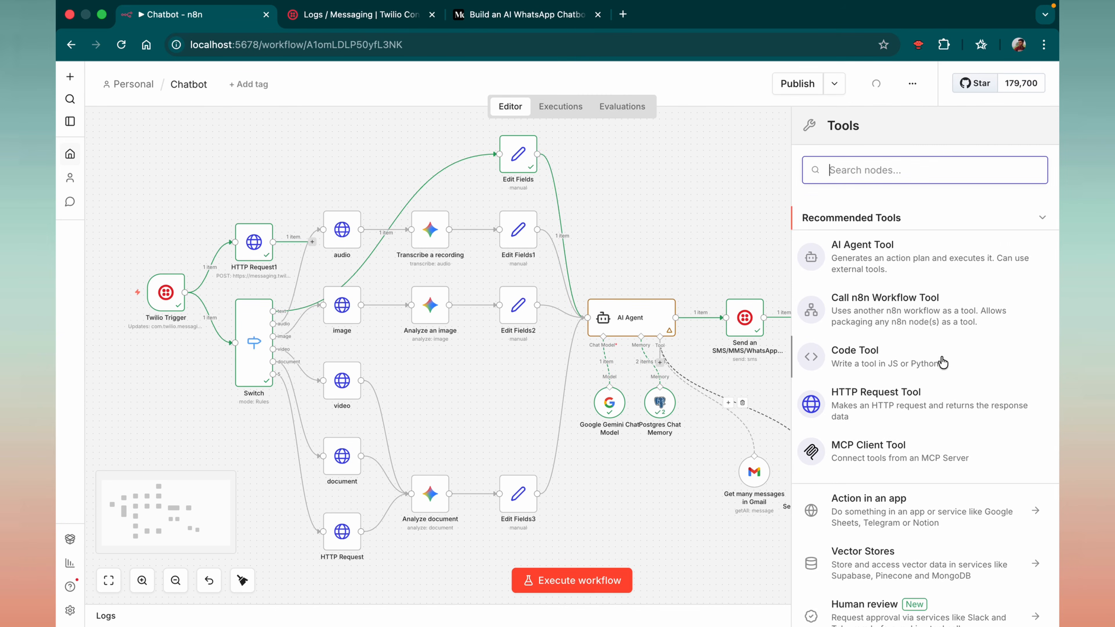
scroll(822, 428, down, 1)
scroll(821, 483, up, 1)
scroll(829, 308, down, 1)
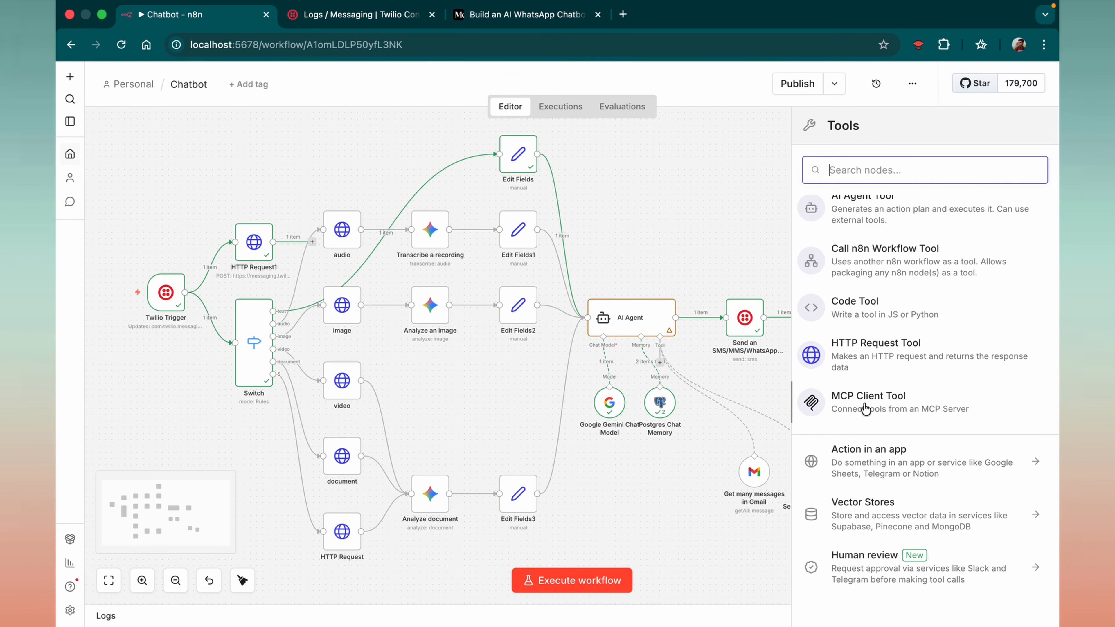
click(880, 567)
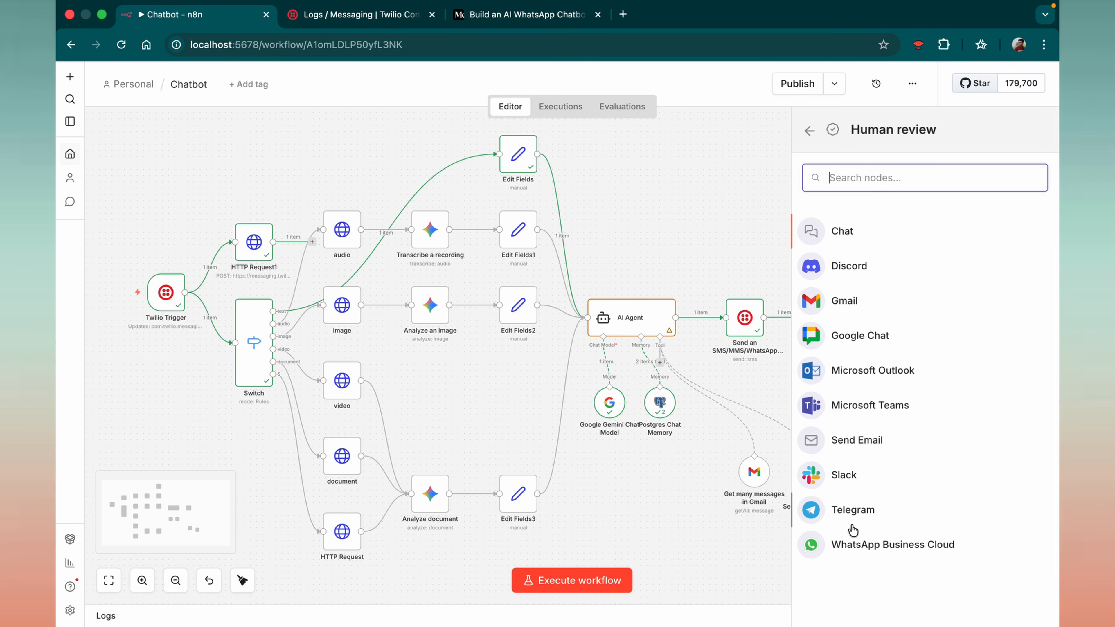
click(848, 514)
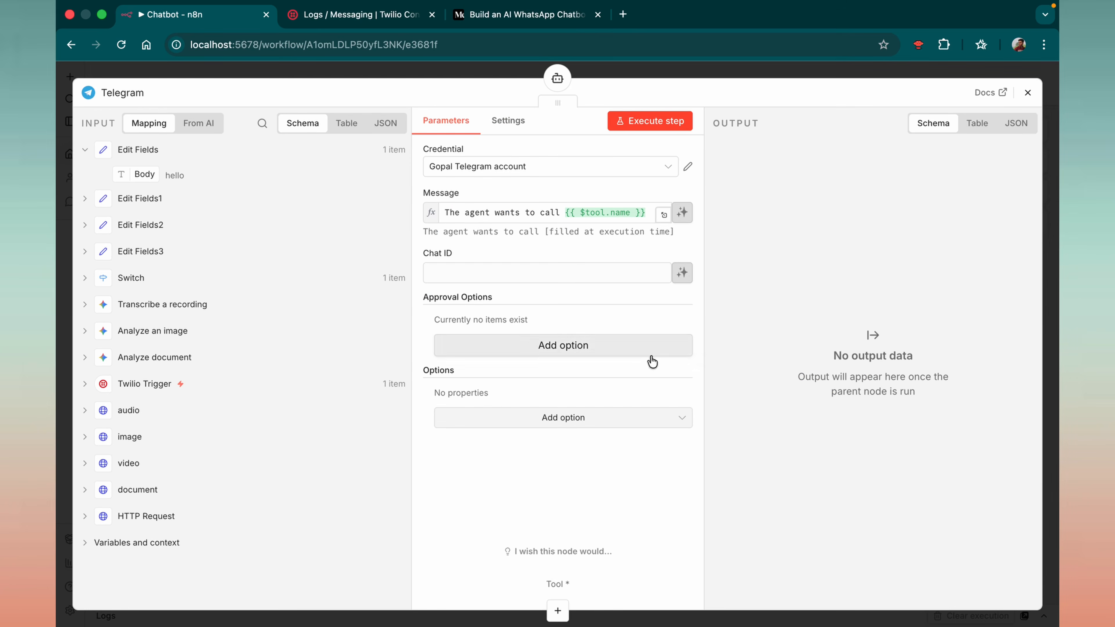
Step: Review the message expression in the Telegram human review node and close its settings
click(452, 214)
drag(451, 214, 636, 215)
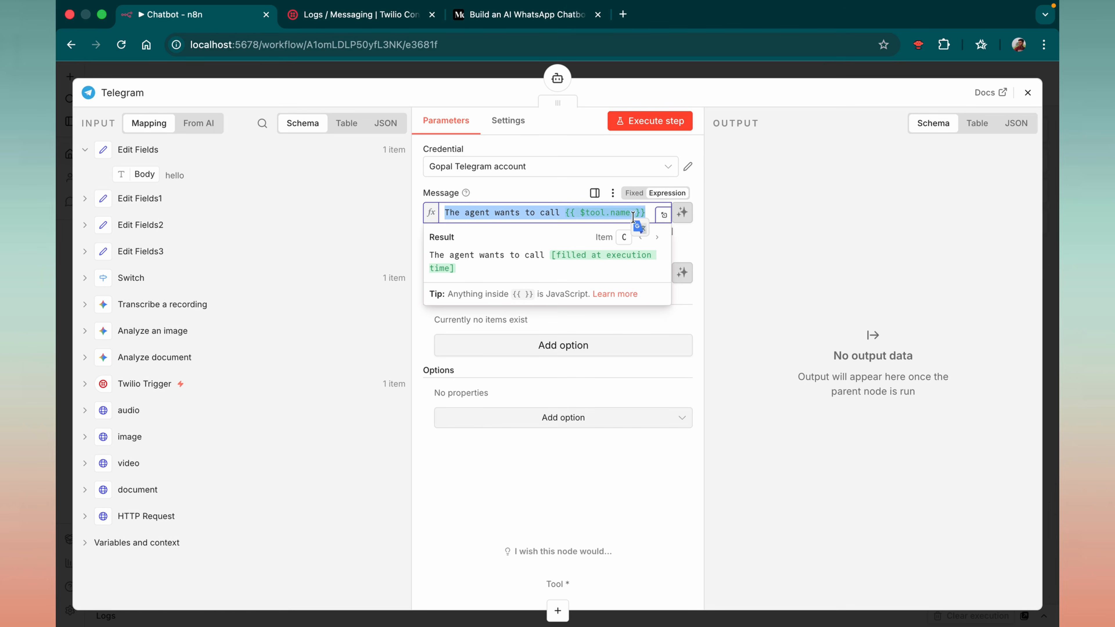
click(817, 312)
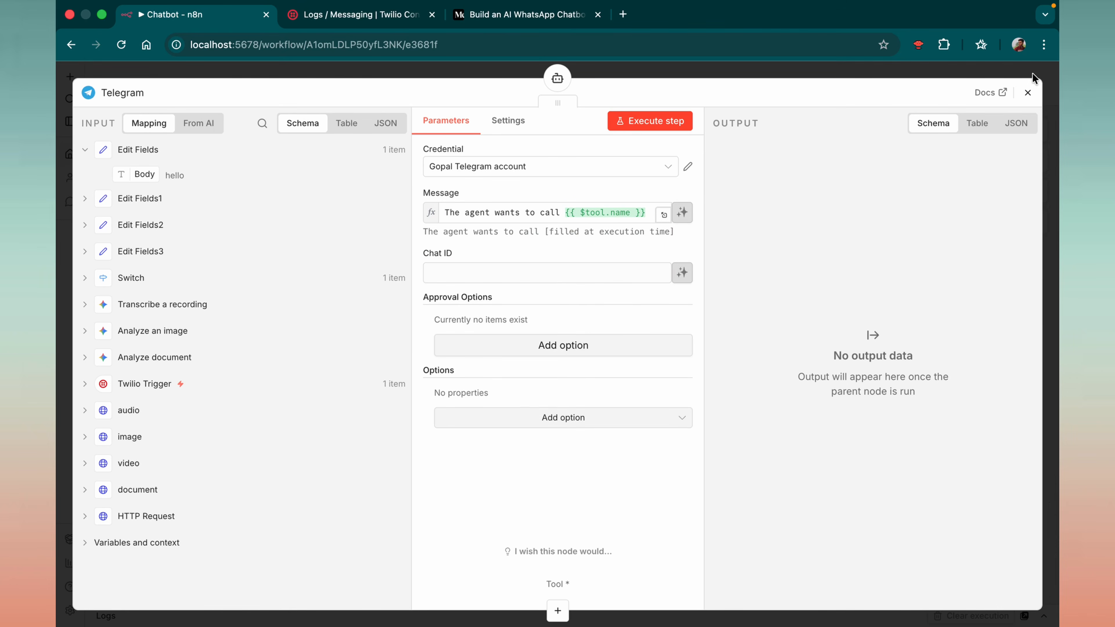
click(1028, 93)
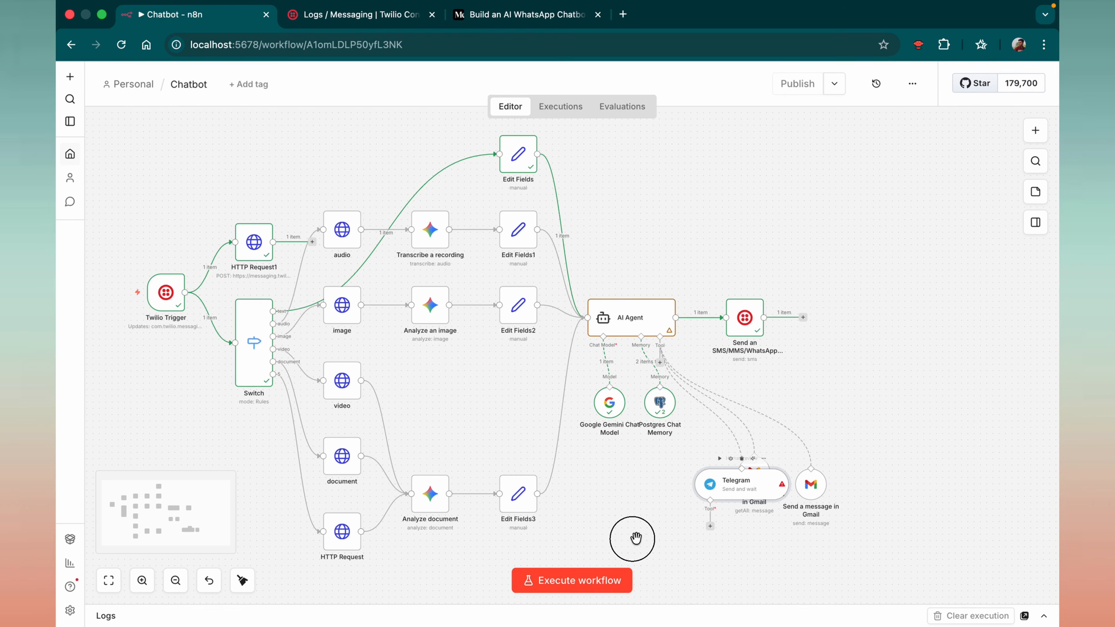
Step: Attach an HTTP Request Tool to the Telegram human review node and set its URL to the owner's personal website address
click(710, 526)
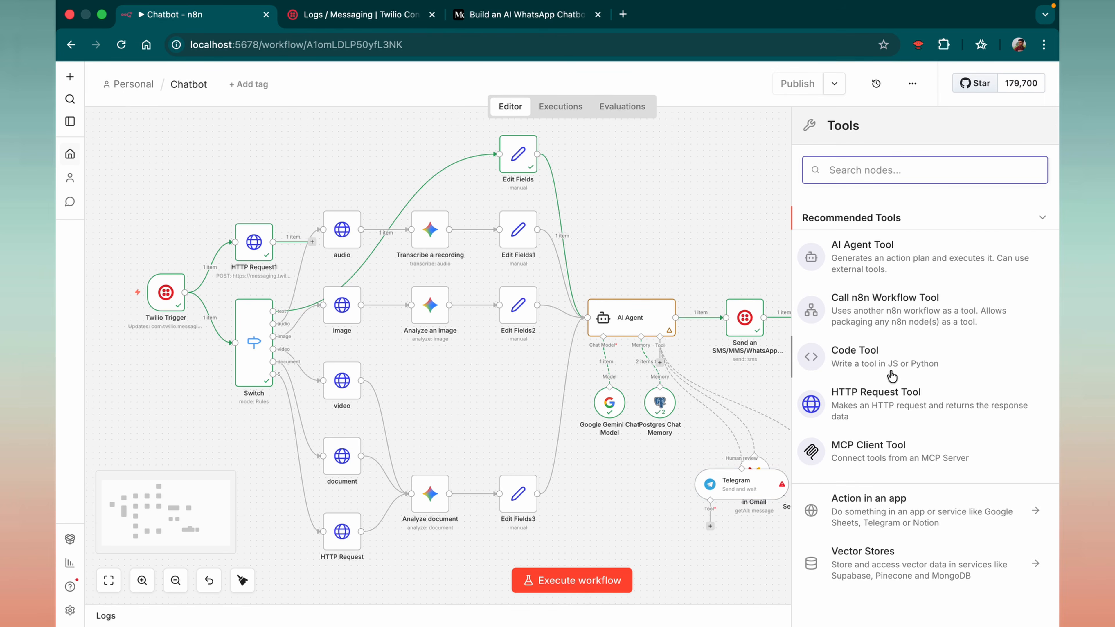
click(873, 393)
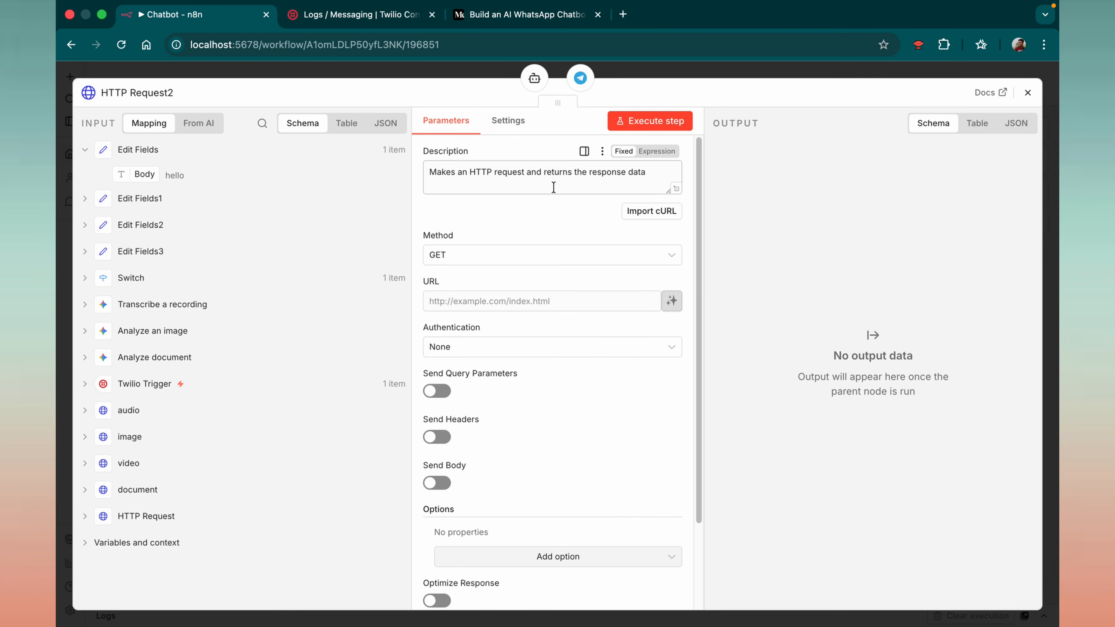
triple_click(546, 176)
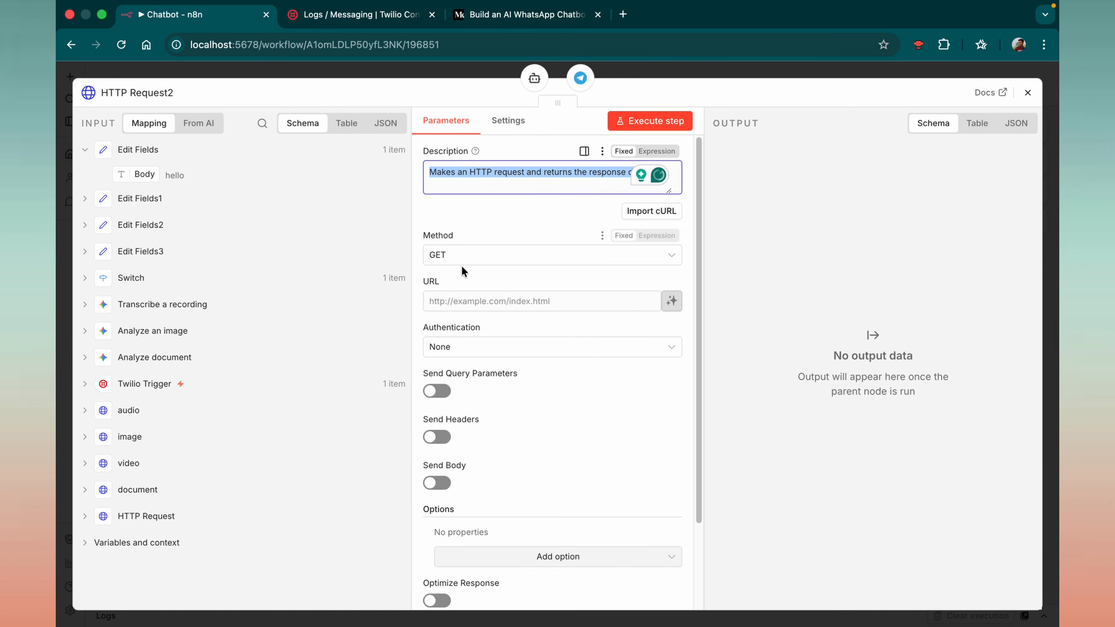
click(463, 301)
text(https://gopalkatariya.com)
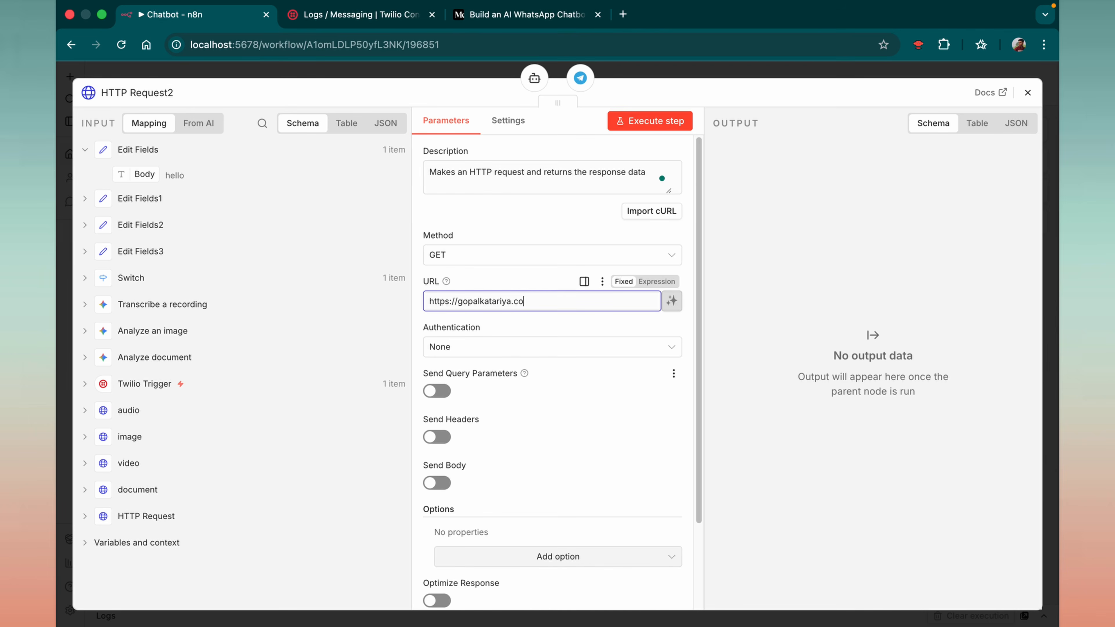
click(660, 340)
click(957, 366)
Step: Review the HTTP Request tool's options, cURL import and description, test-run the node, and close its settings
scroll(469, 485, down, 2)
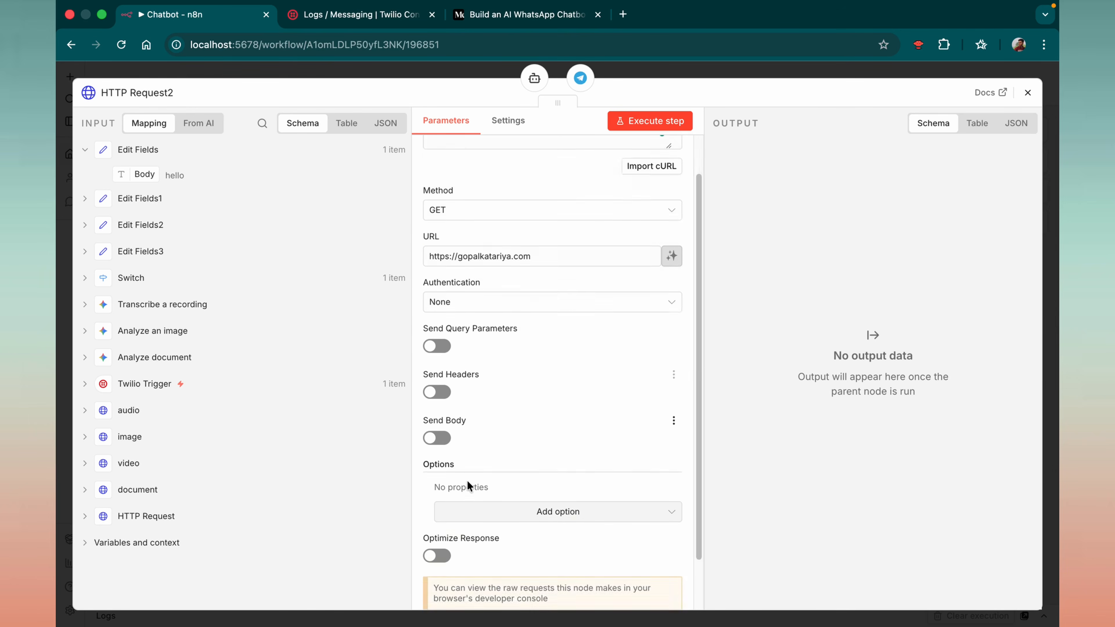
scroll(469, 485, up, 2)
click(650, 211)
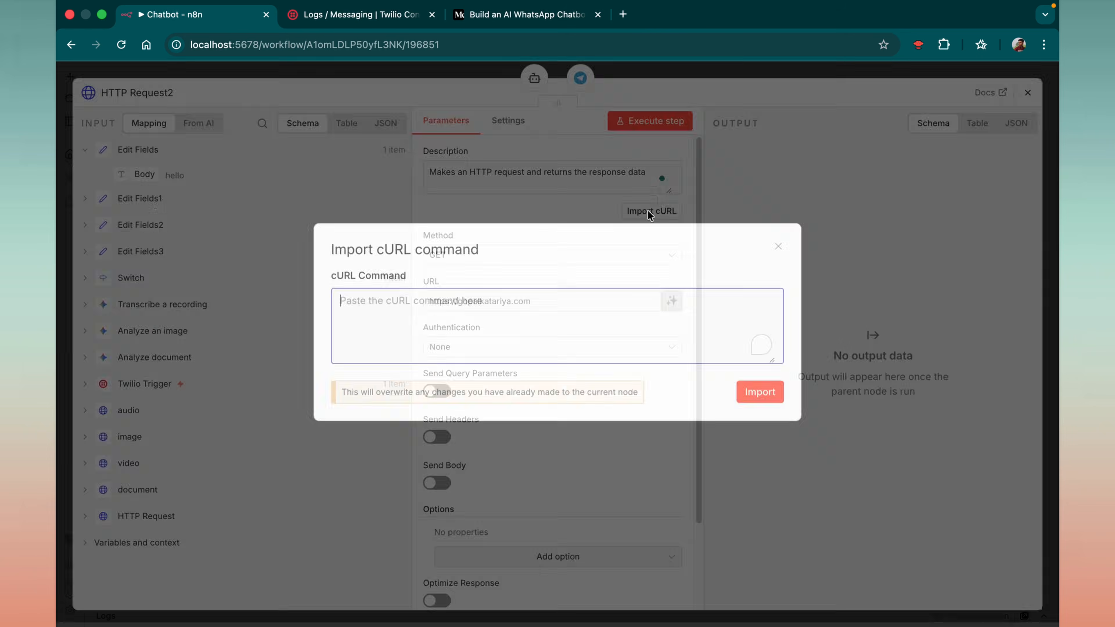
click(778, 251)
click(652, 123)
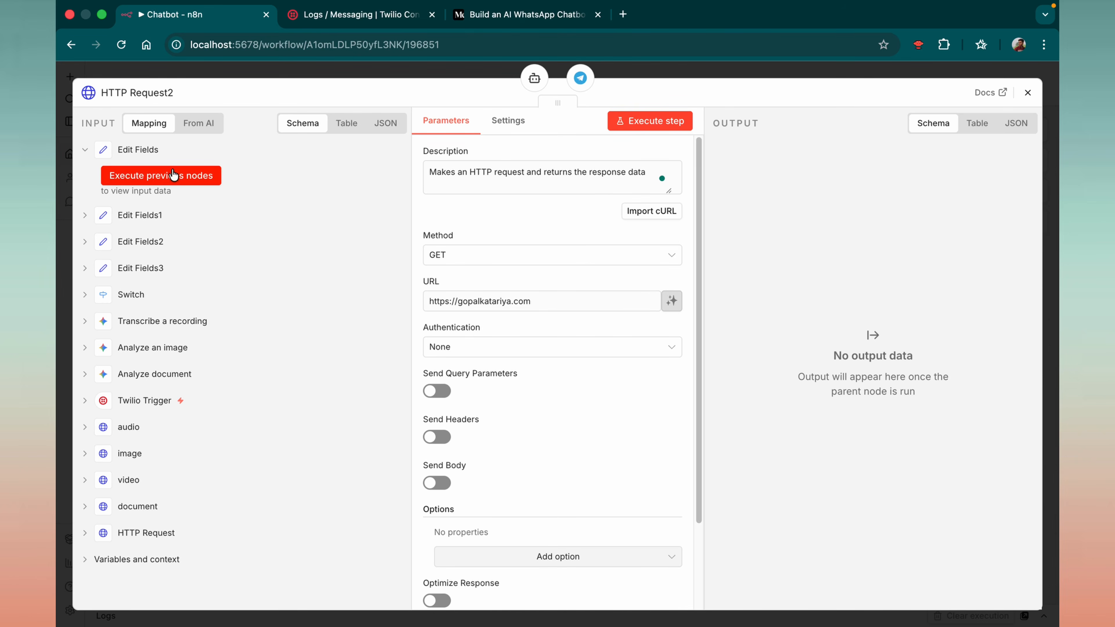
triple_click(618, 171)
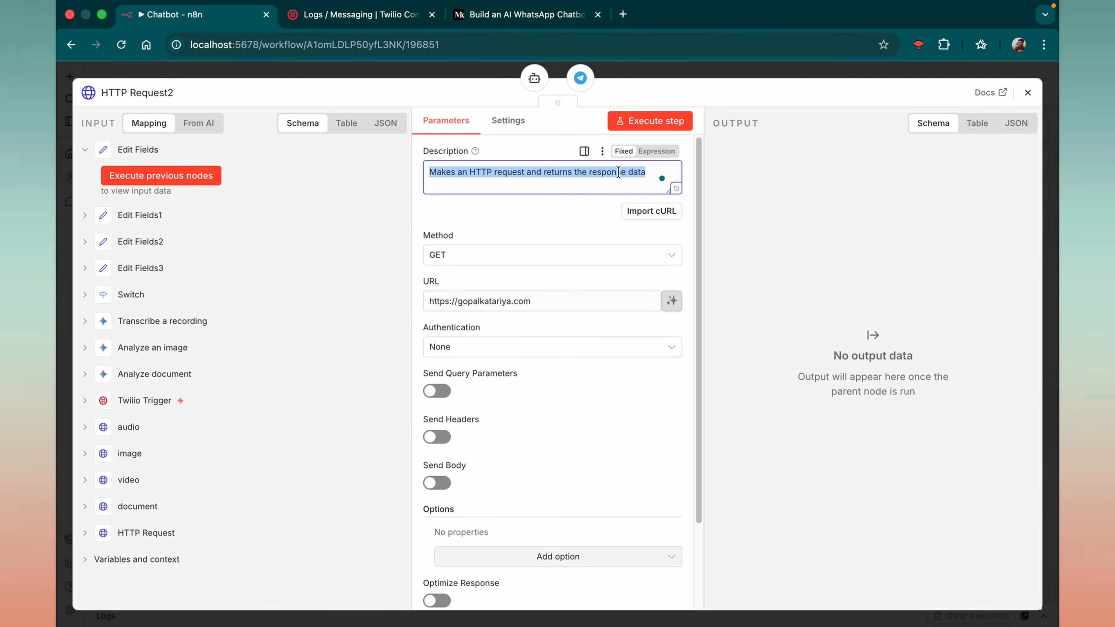
click(873, 167)
click(1028, 93)
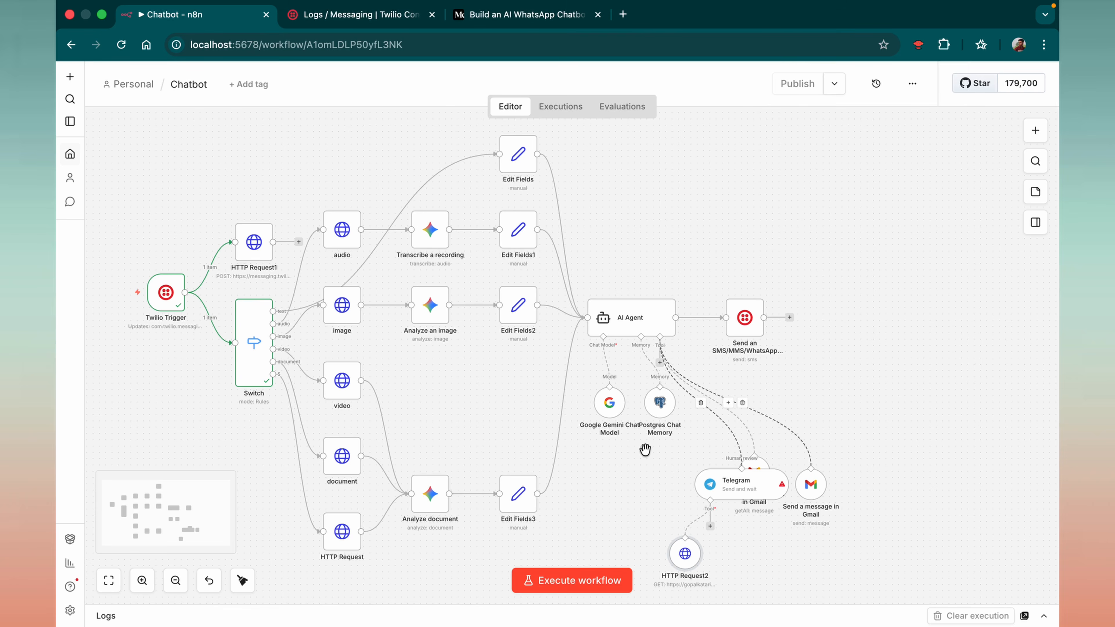
Step: Move the Telegram review node above its HTTP Request tool and let the model define its Chat ID, keeping the existing Telegram credential
drag(736, 499, 704, 478)
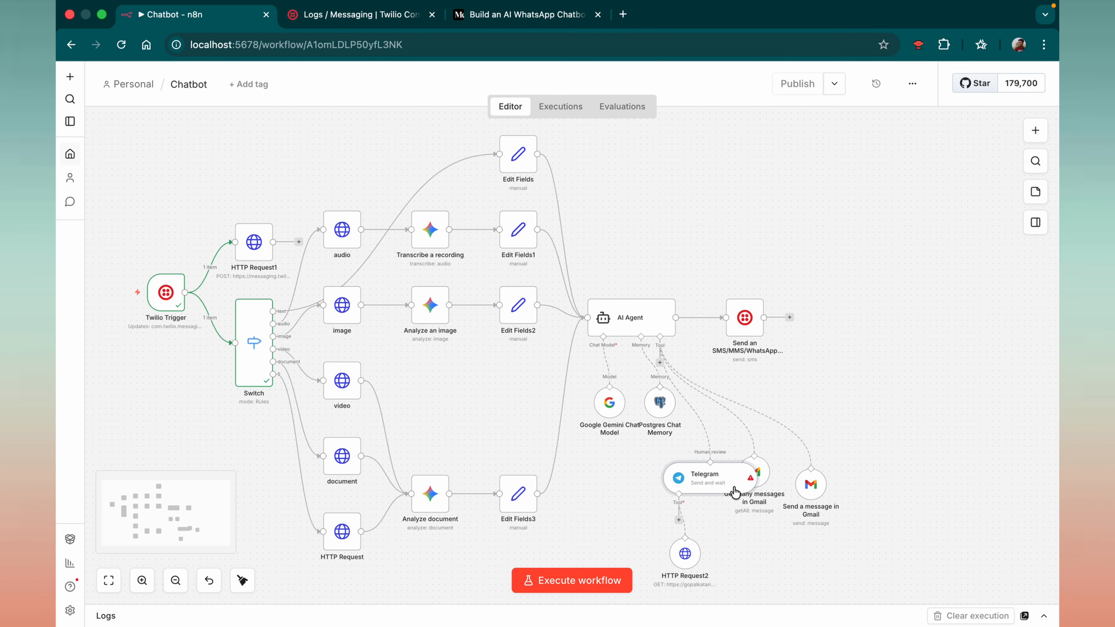
double_click(703, 479)
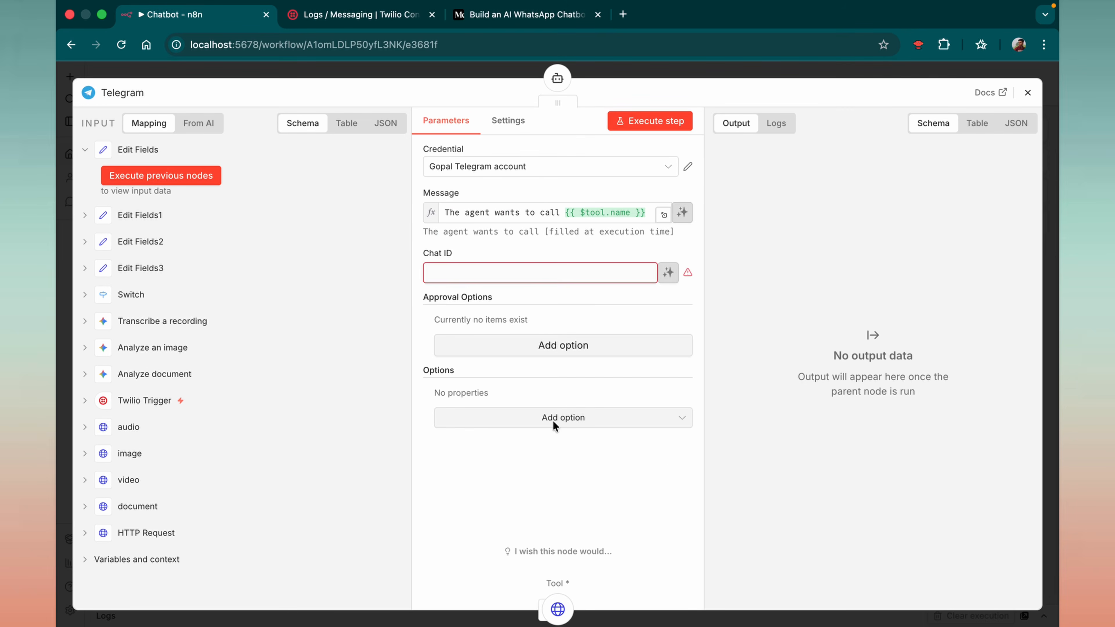
click(443, 274)
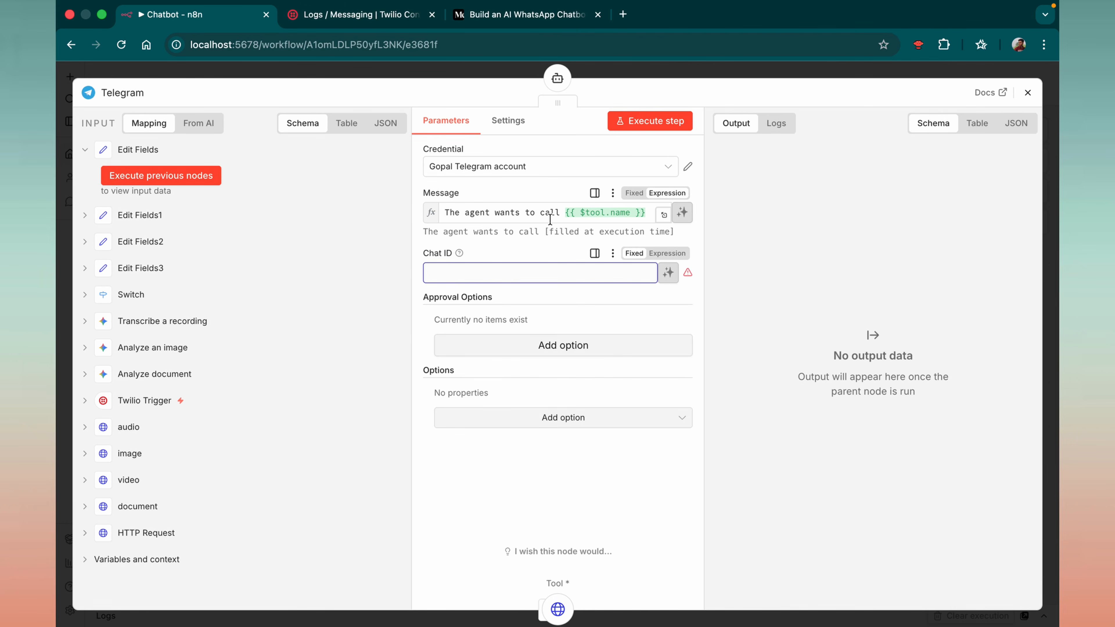
click(667, 272)
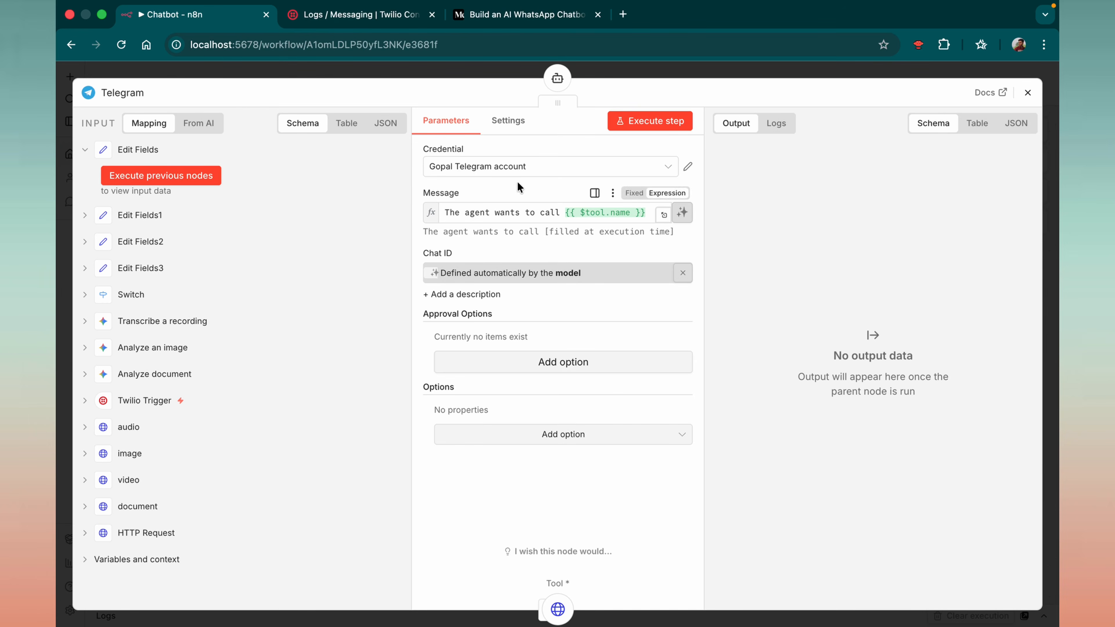
click(518, 168)
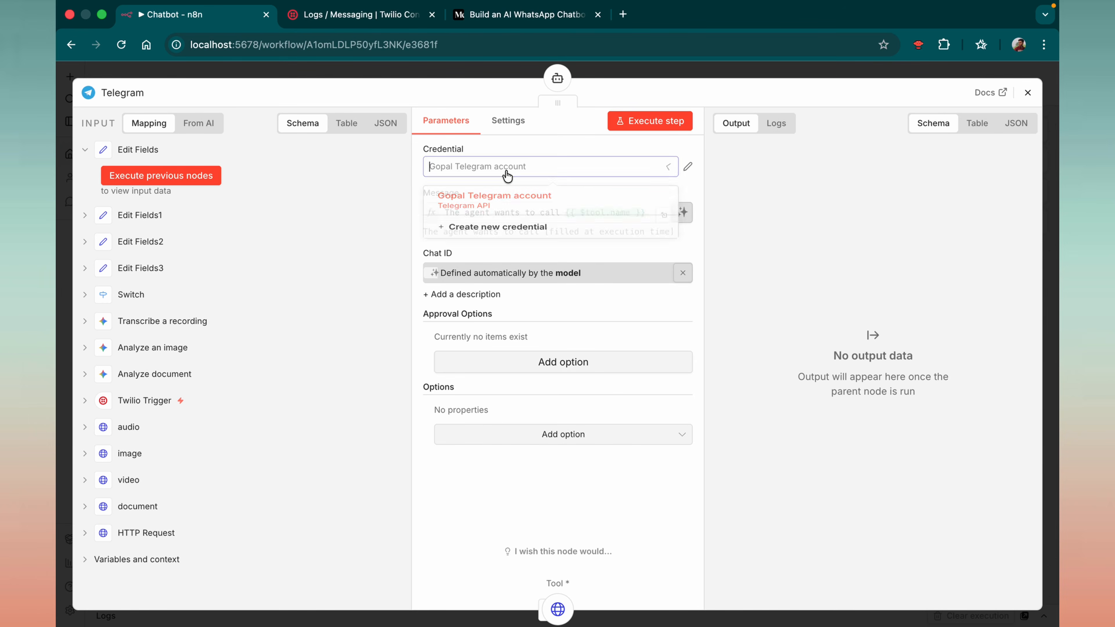
click(479, 210)
click(554, 173)
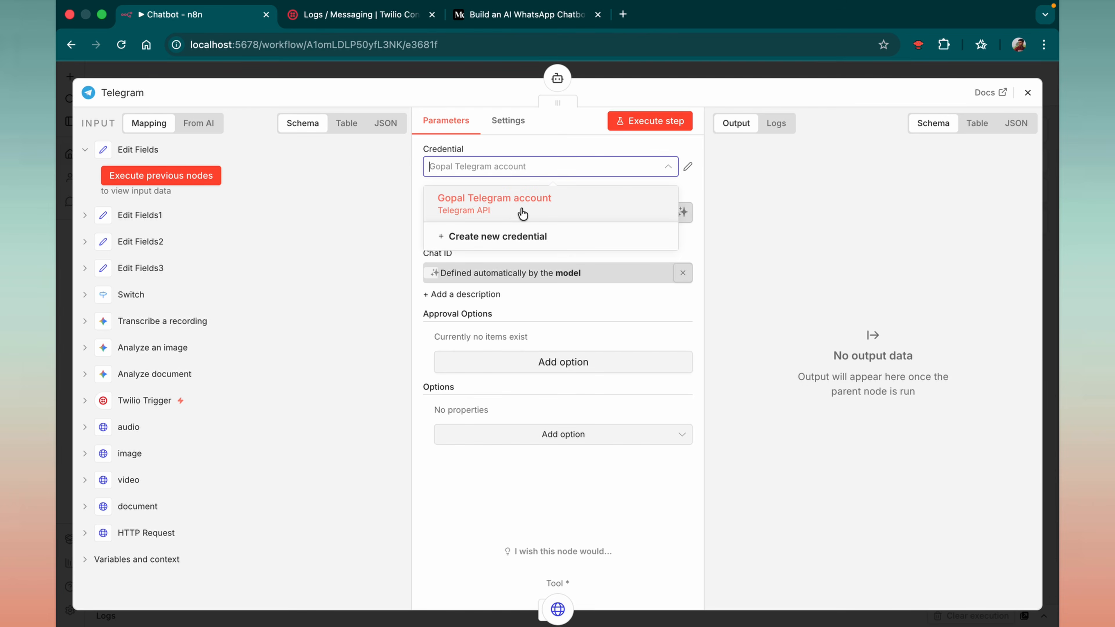
click(533, 213)
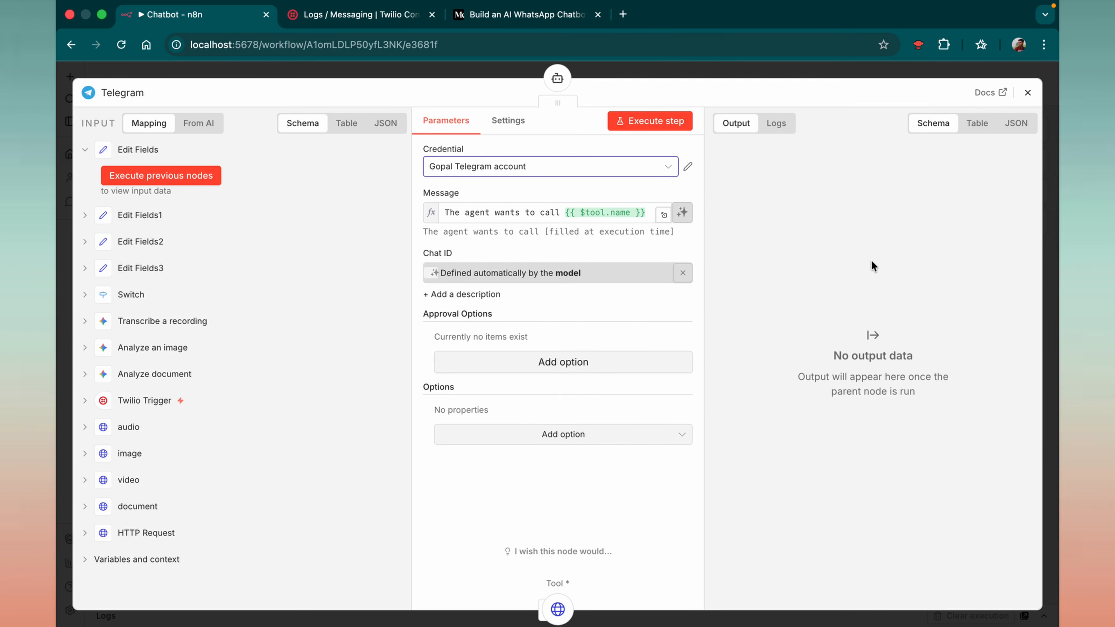
click(1027, 93)
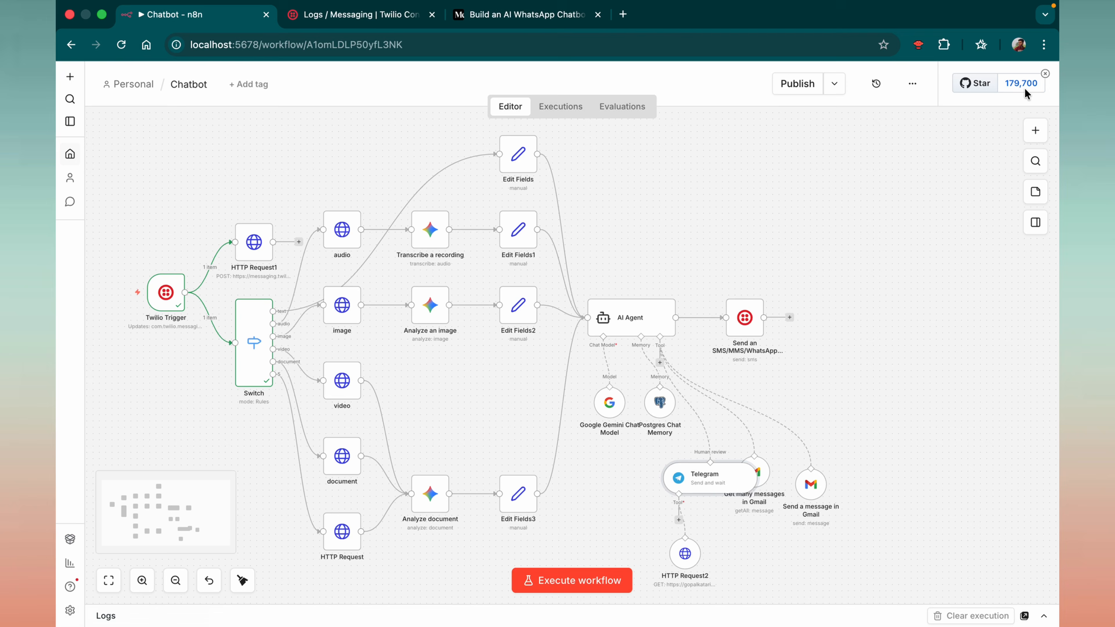
Step: Tidy up the layout of the workflow's nodes on the canvas
key(shift+alt+t)
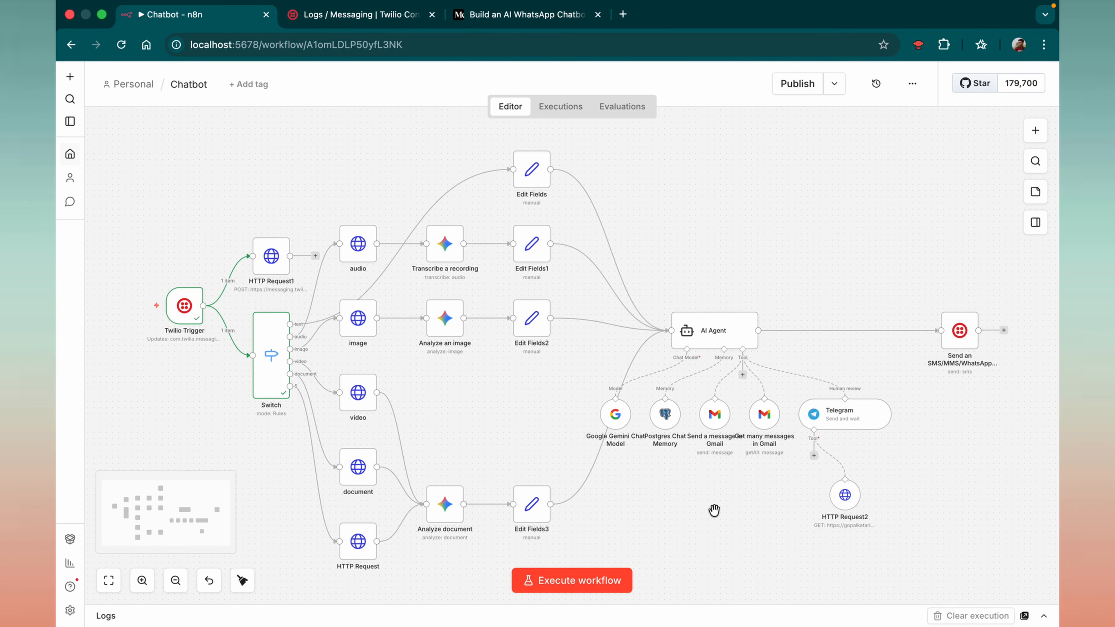
click(845, 398)
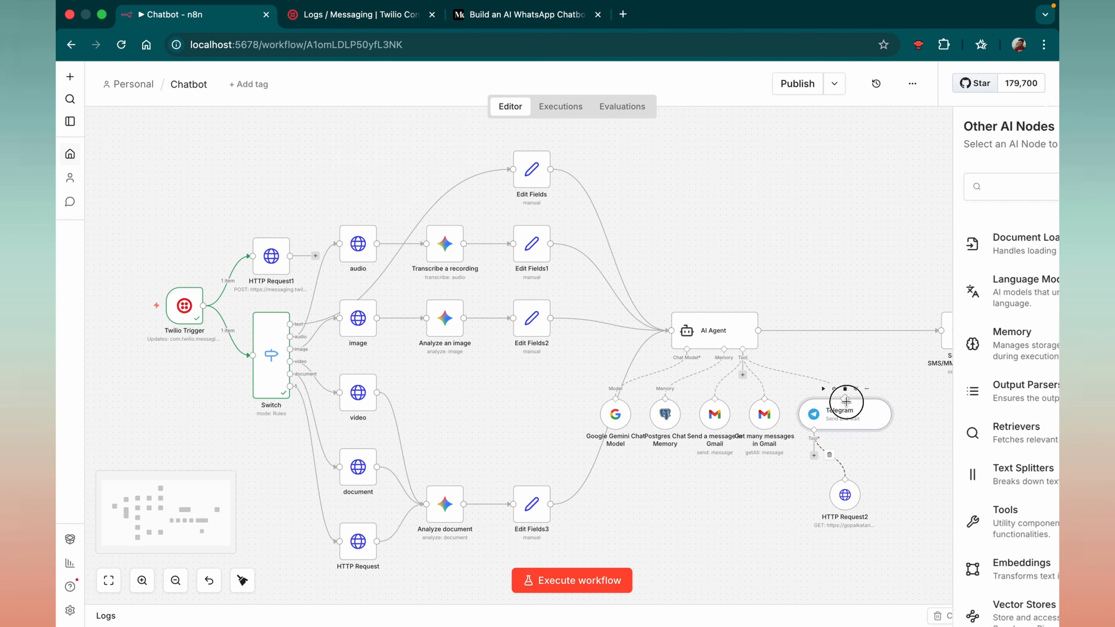
click(706, 506)
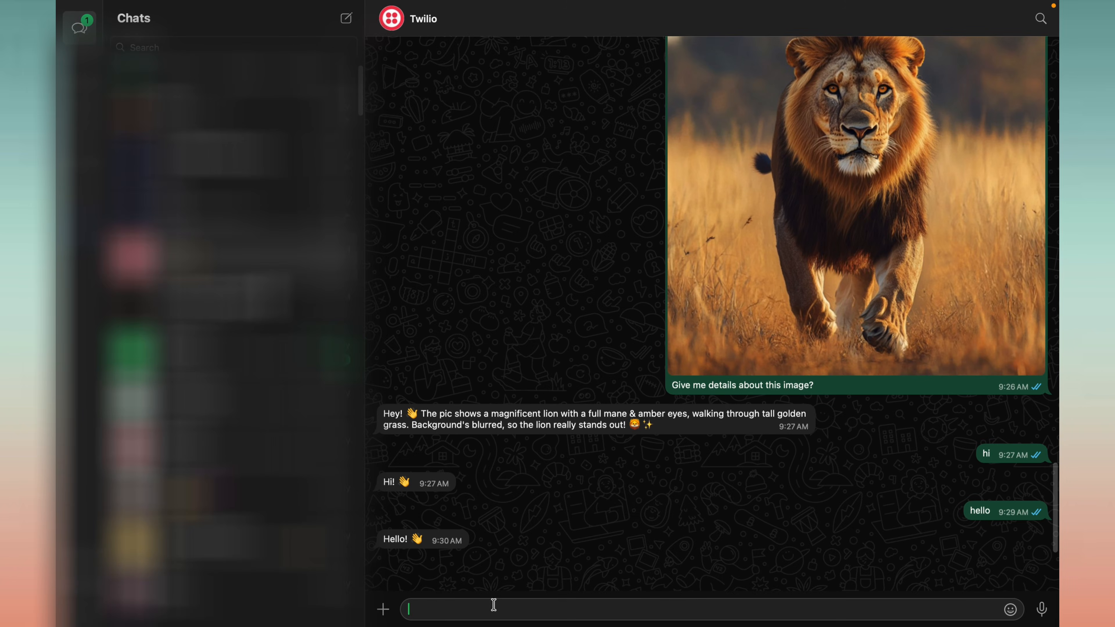
Step: Execute the workflow and send "how many tools do you have, give me name?" to the Twilio chat in WhatsApp
text(how)
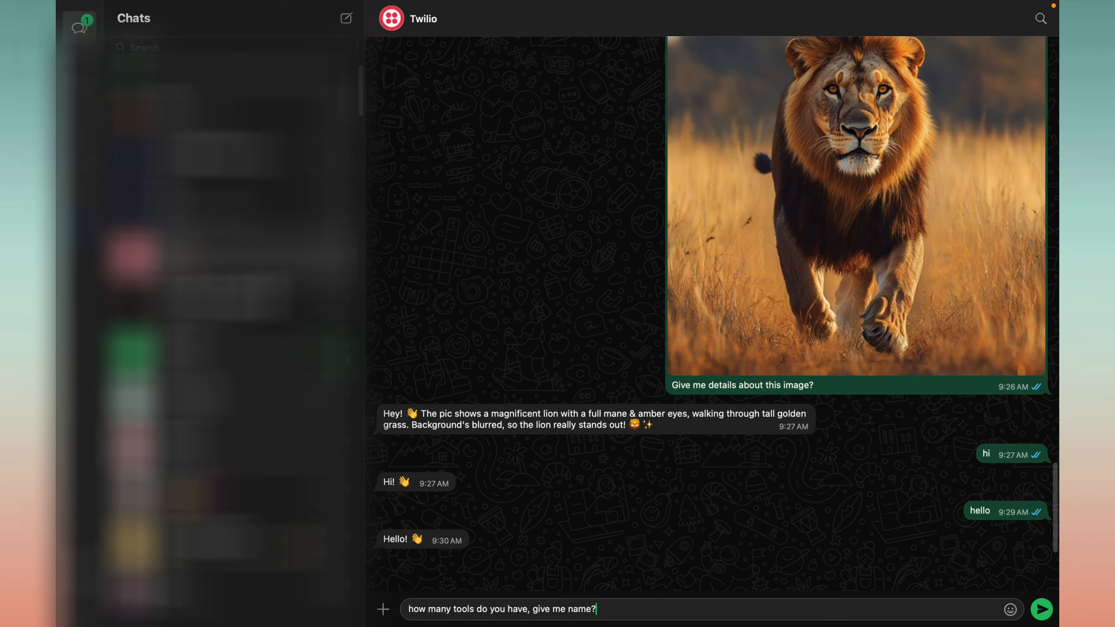
key(ctrl+Right)
click(540, 581)
key(ctrl+Left)
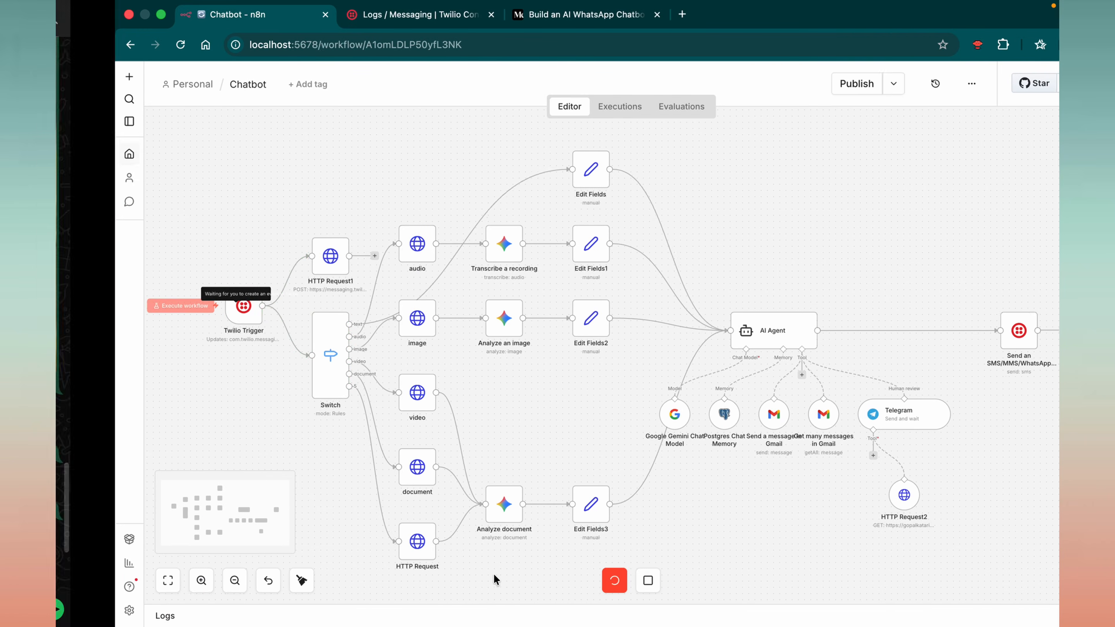
key(Return)
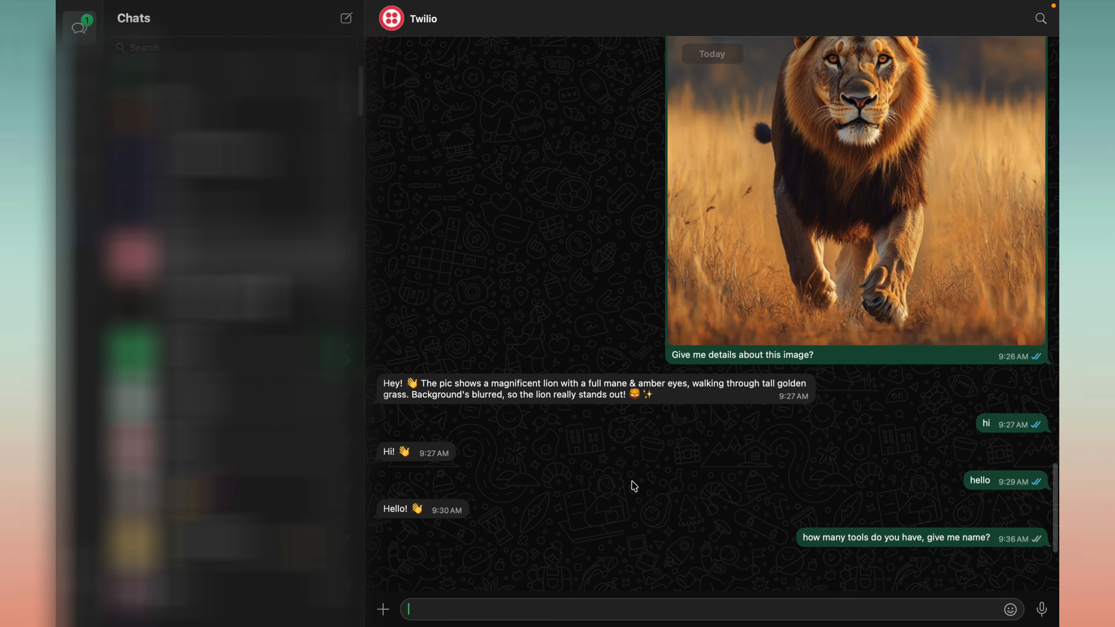
Step: Examine the workflow run and the tool names in the chatbot's WhatsApp reply, checking them against the HTTP Request tool's settings in n8n
key(ctrl+Right)
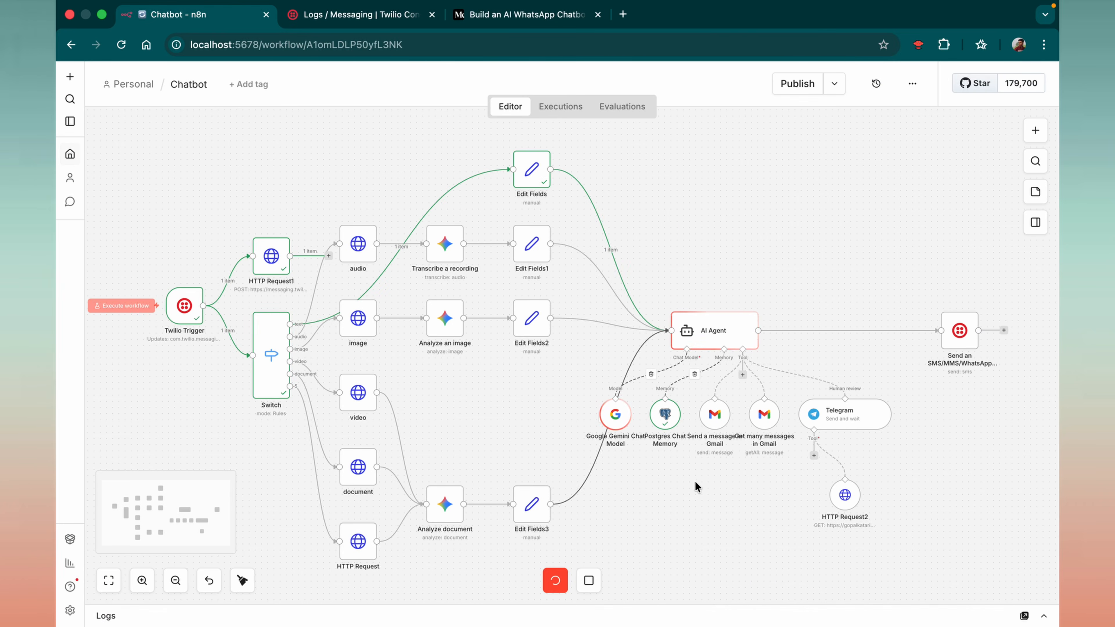
key(ctrl+Left)
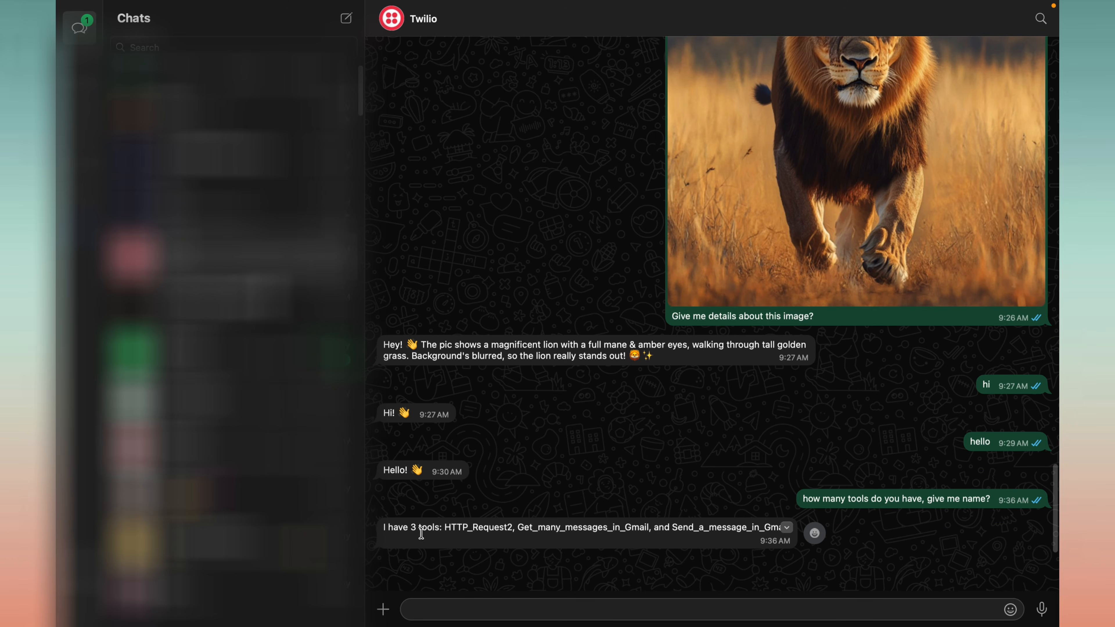
key(ctrl+Right)
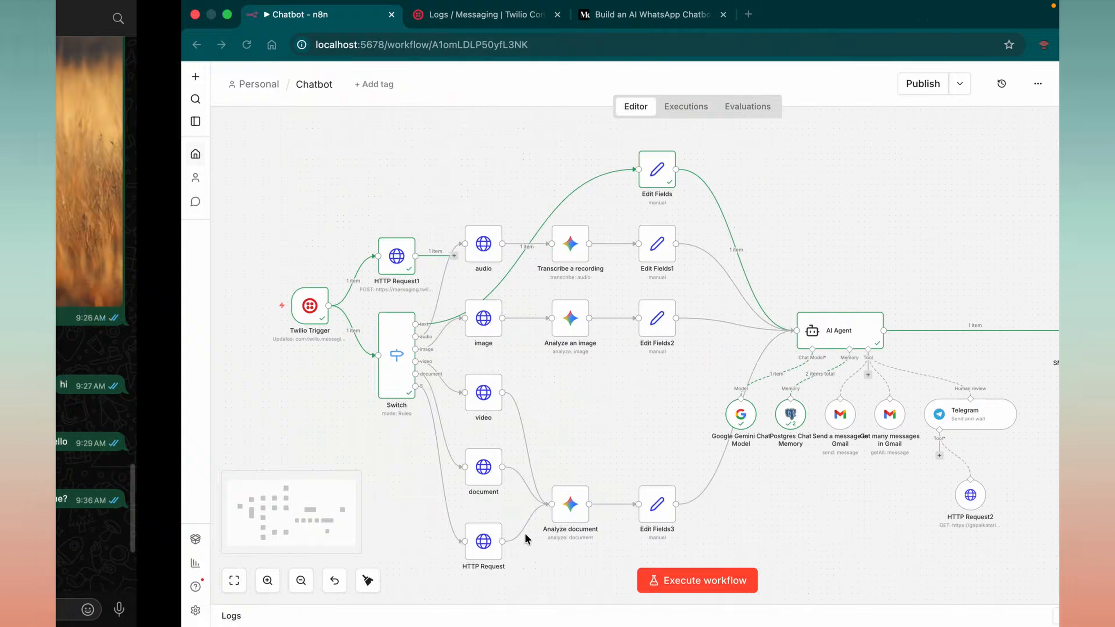
mouse_move(847, 499)
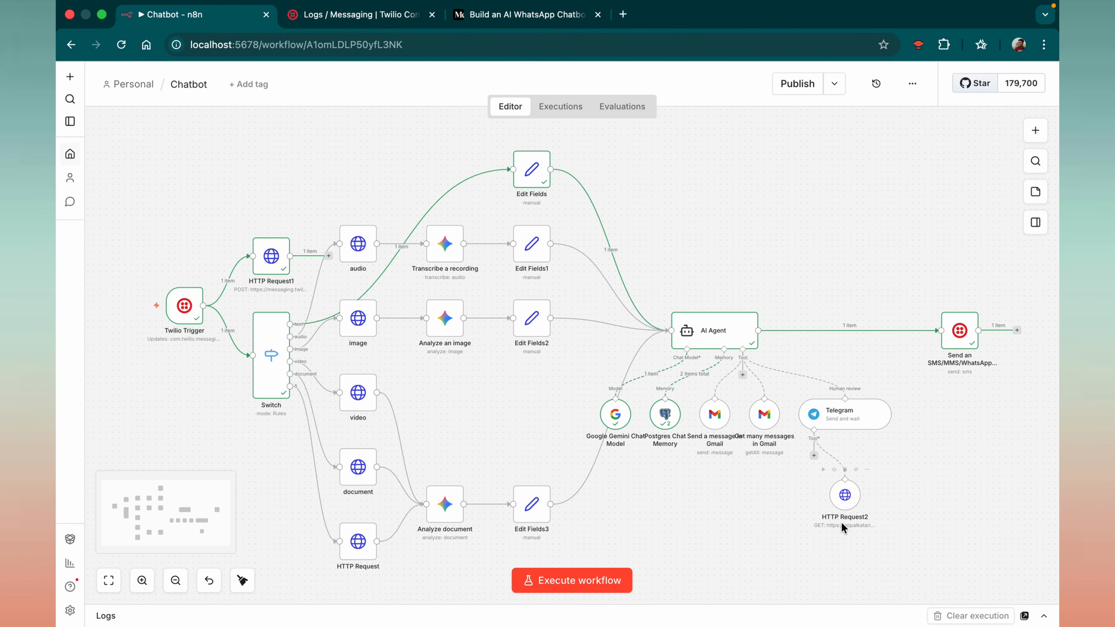
double_click(845, 496)
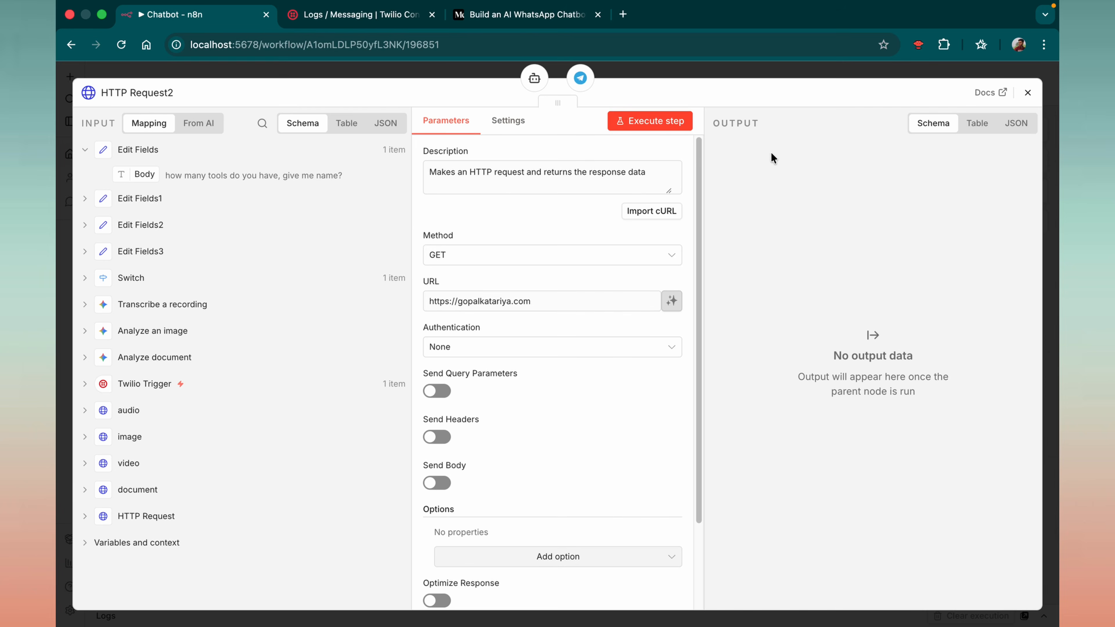
click(1028, 93)
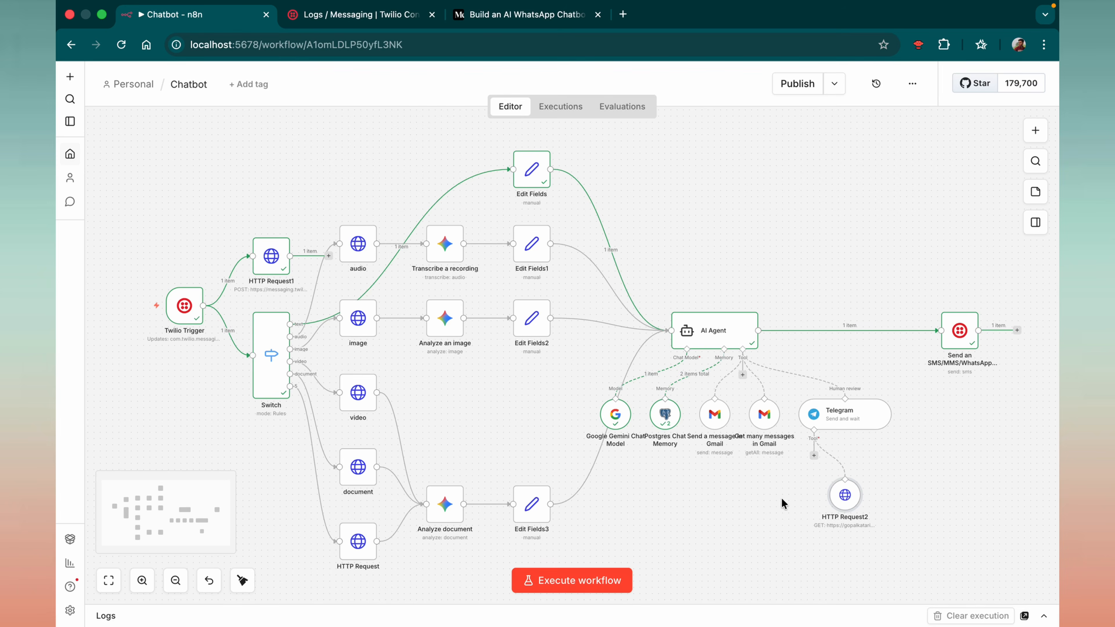
double_click(852, 499)
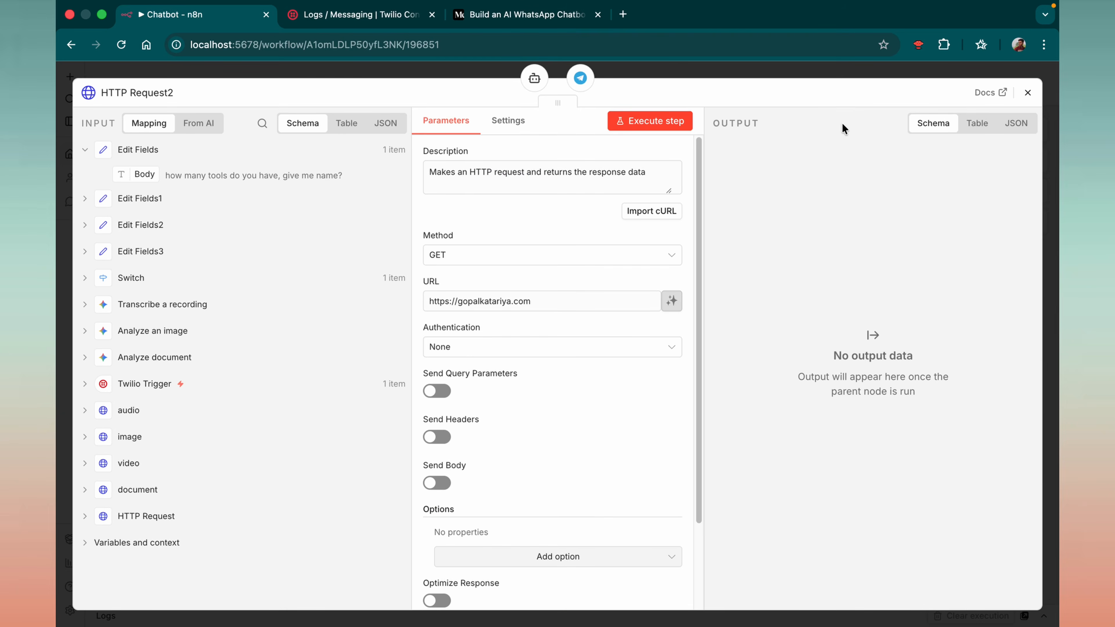
click(1027, 95)
key(ctrl+Left)
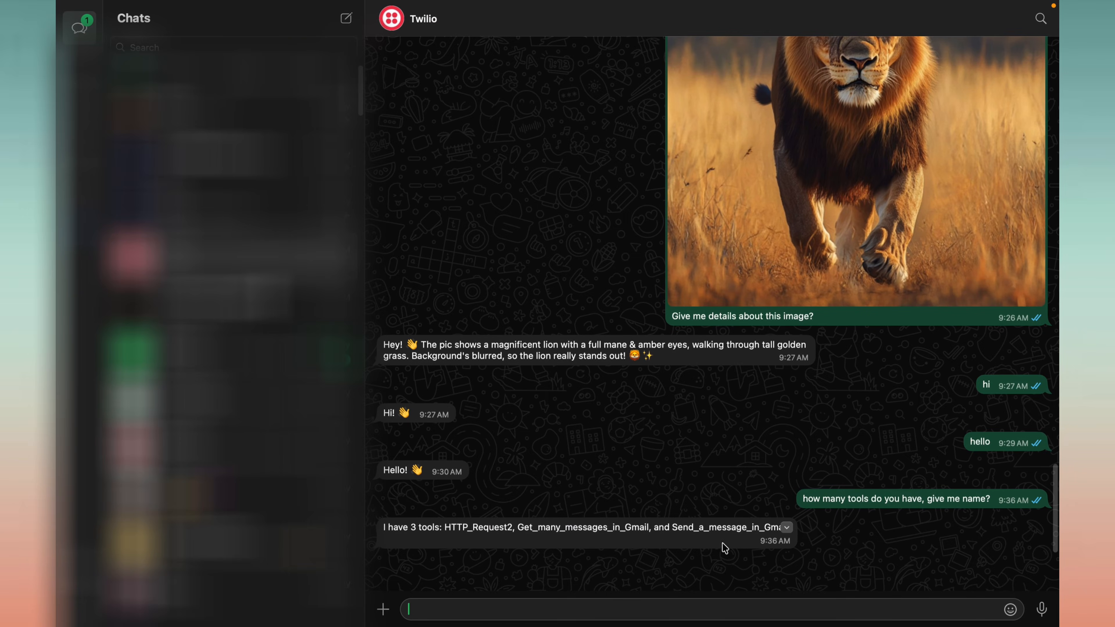
double_click(540, 527)
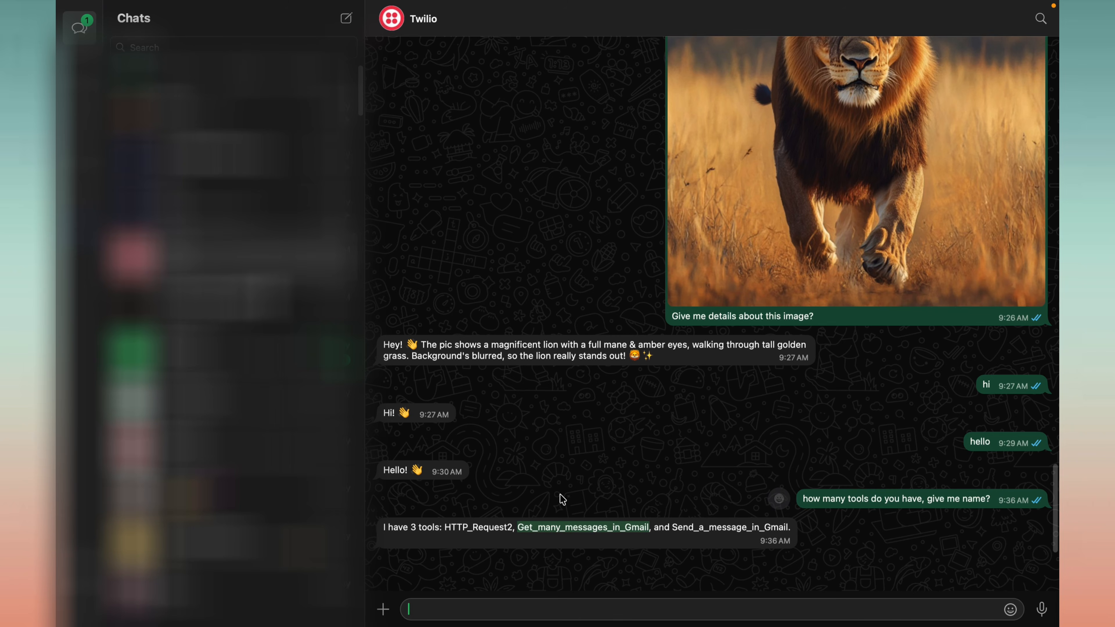
double_click(700, 527)
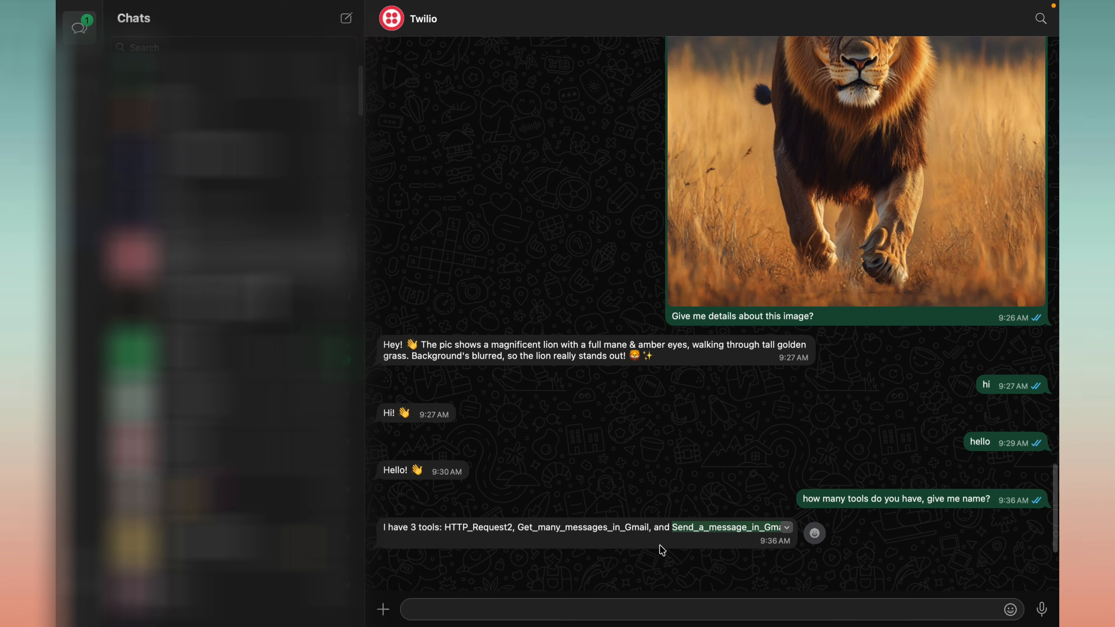
Step: Switch back to n8n and search the available nodes for Slack and Jira integrations, clearing the search when finished
key(ctrl+Right)
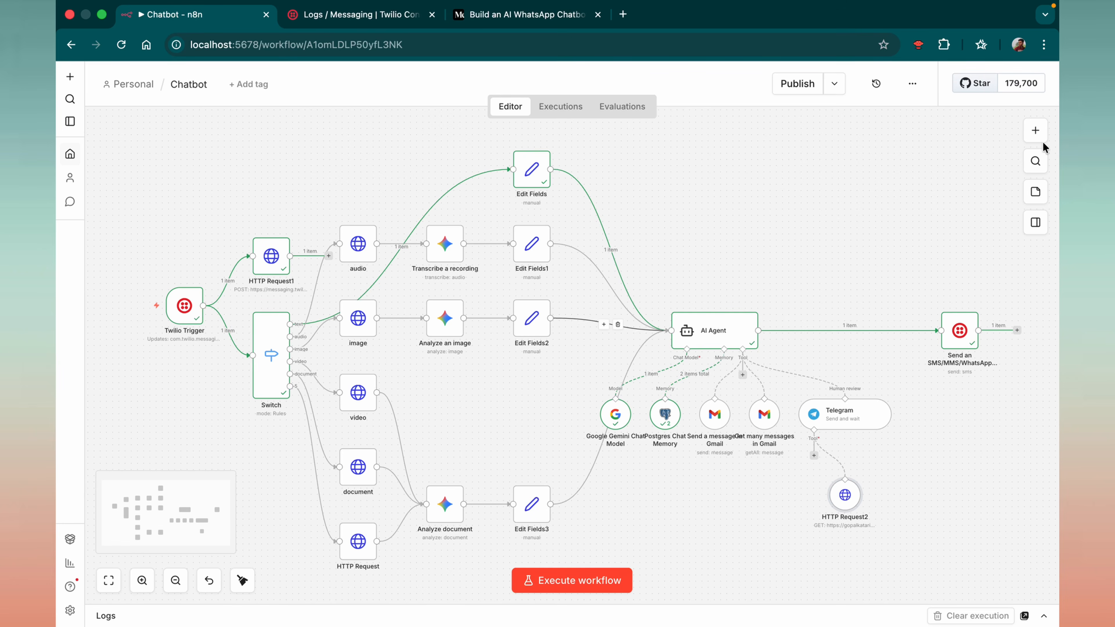
click(1036, 131)
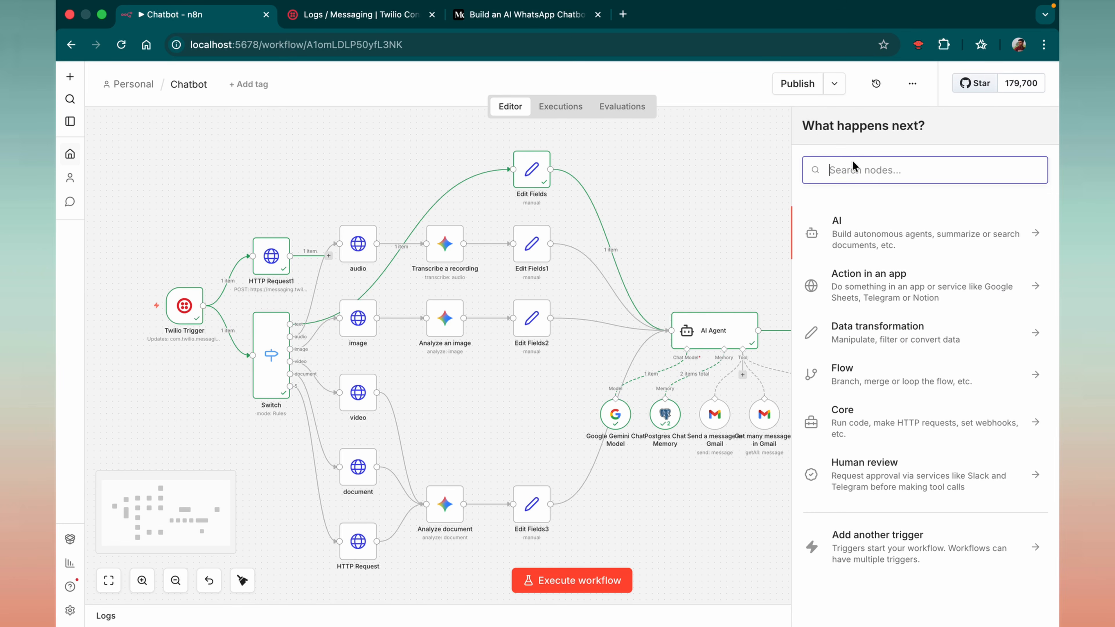
text(slaxk)
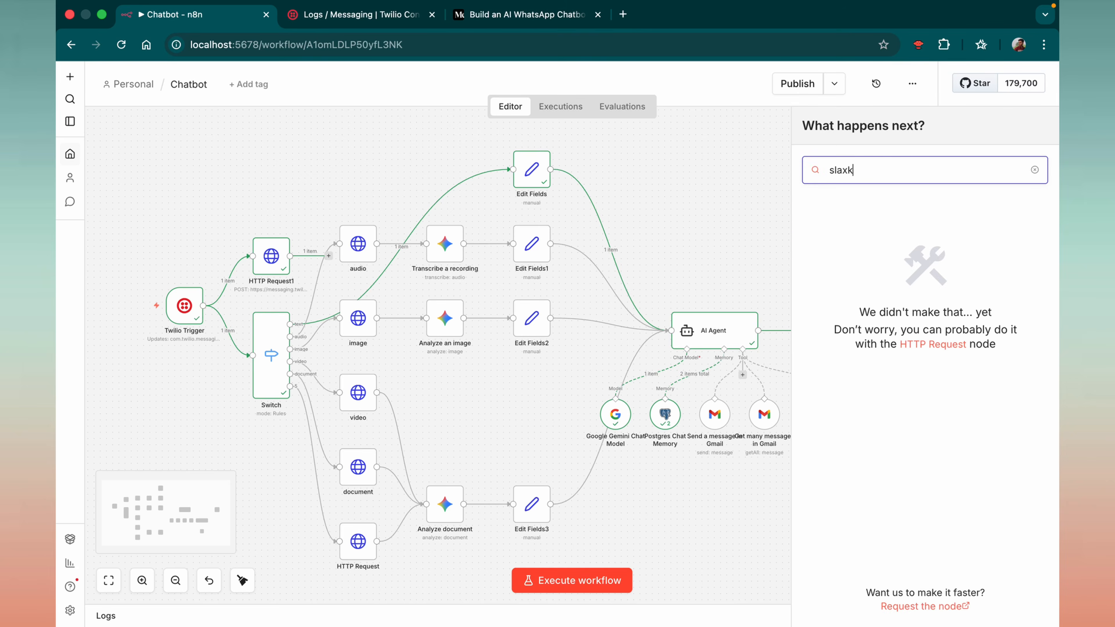
key(BackSpace)
key(BackSpace)
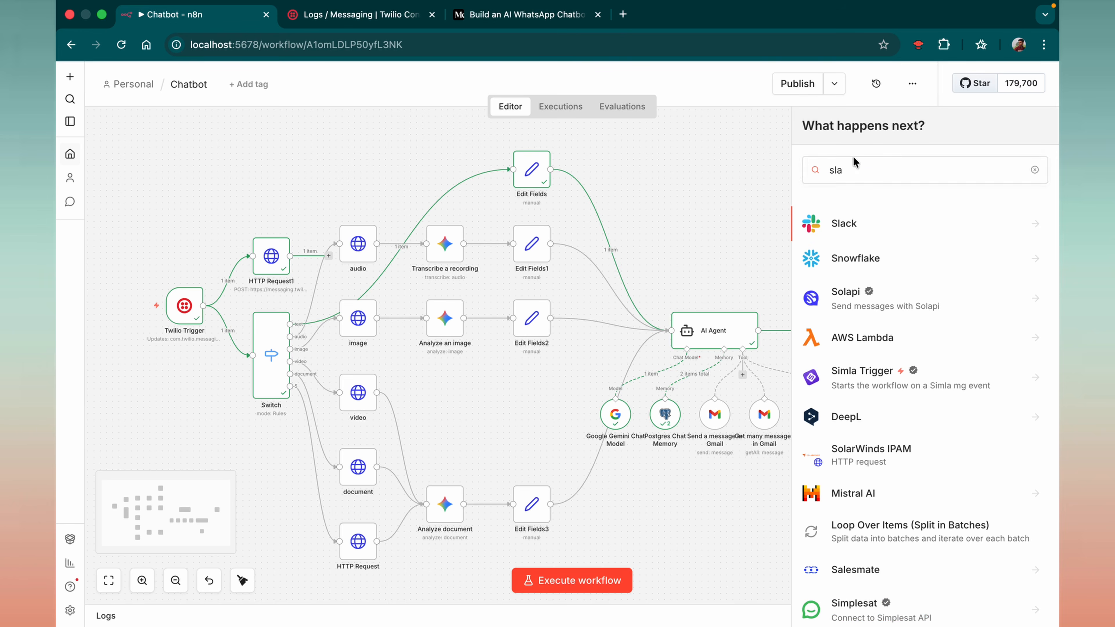
key(BackSpace)
key(BackSpace)
key(BackSpace)
text(jira)
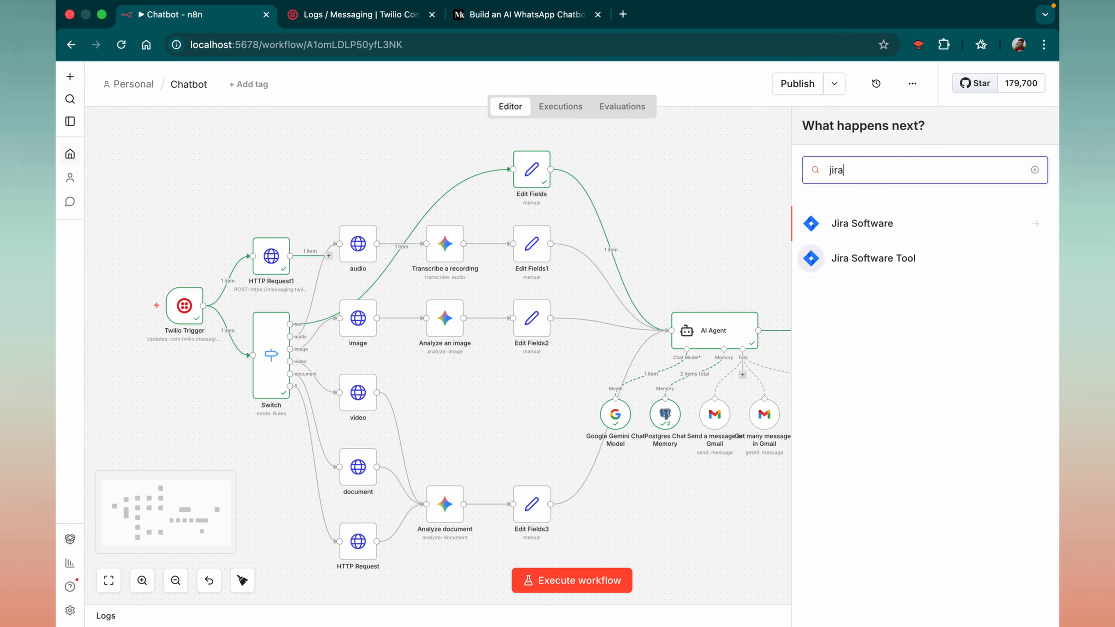
key(BackSpace)
key(BackSpace)
key(BackSpace)
key(BackSpace)
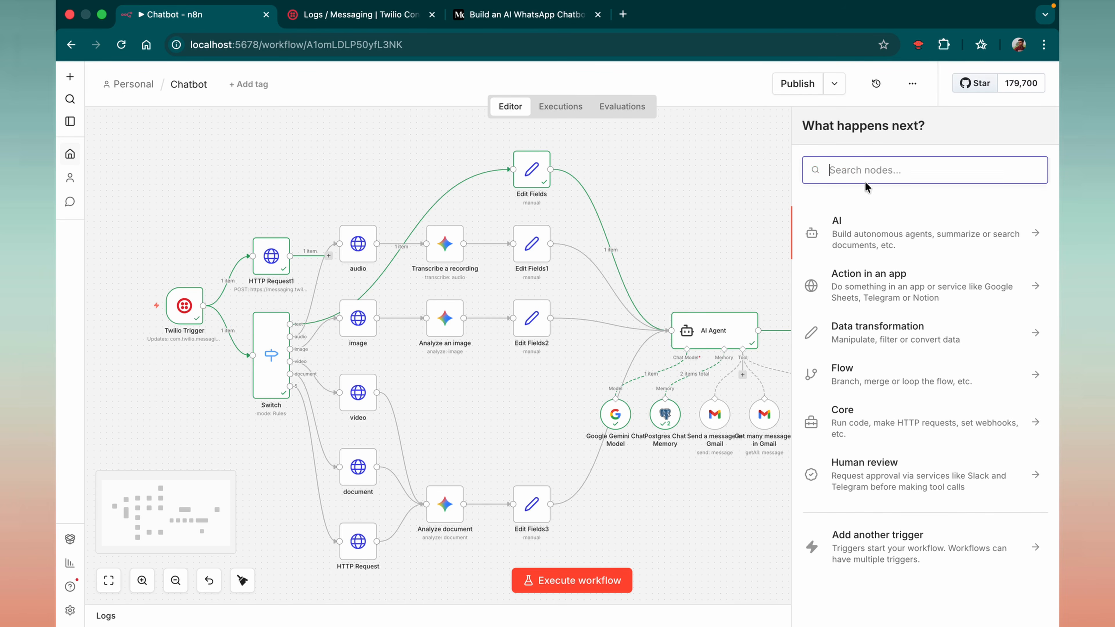
Step: Search the AI nodes for "model" and look through the chat models that can be added to the workflow
click(860, 237)
scroll(847, 351, down, 5)
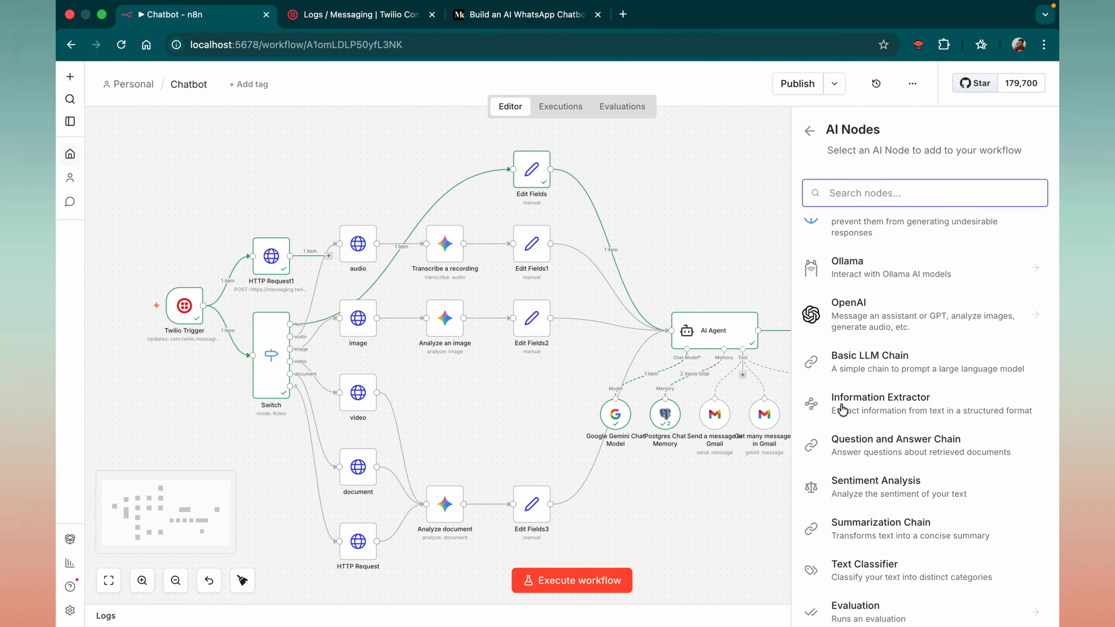
text(model)
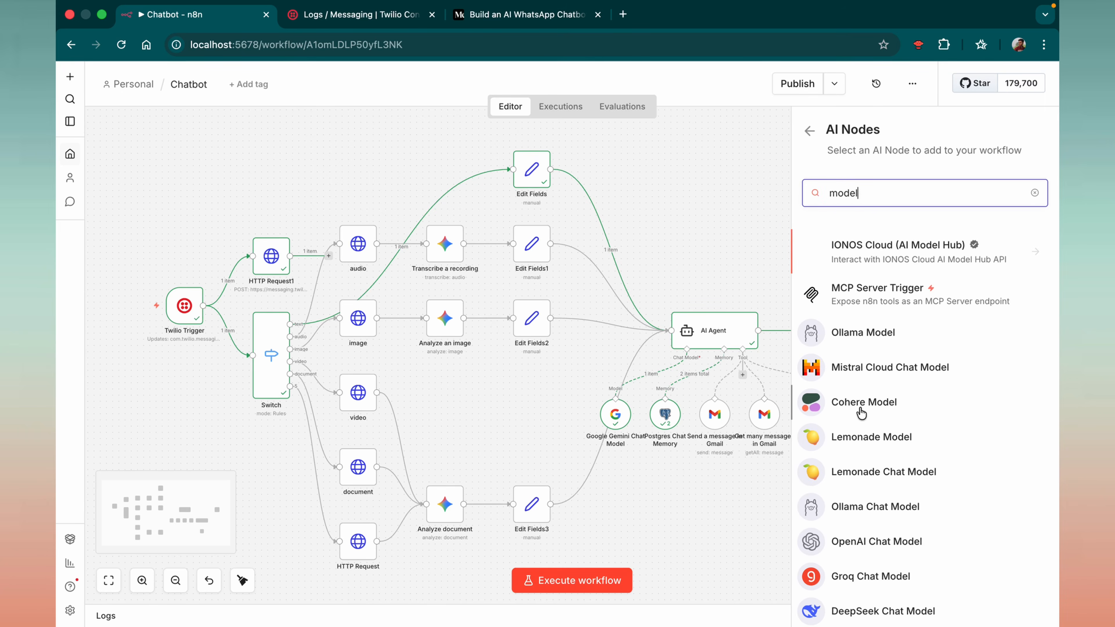
scroll(858, 413, down, 10)
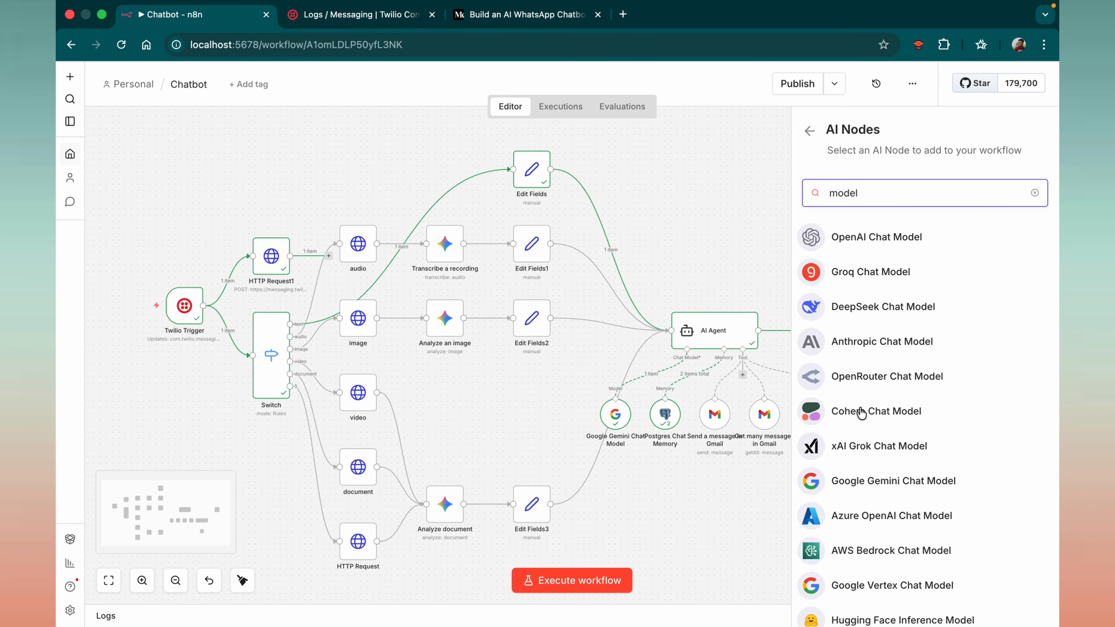
scroll(862, 386, up, 6)
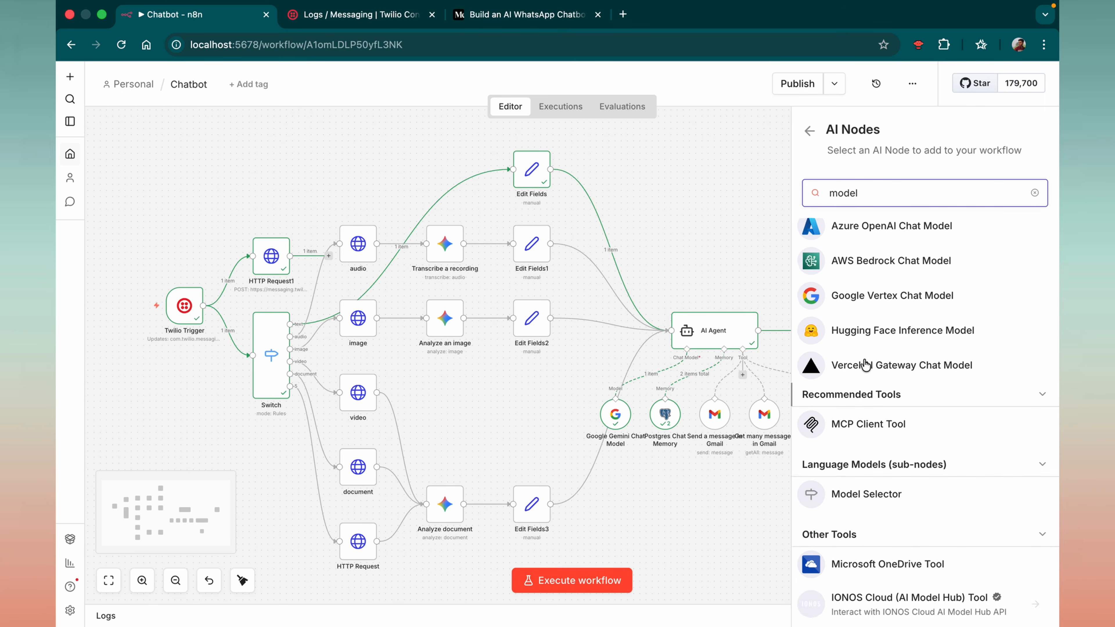
scroll(865, 365, up, 1)
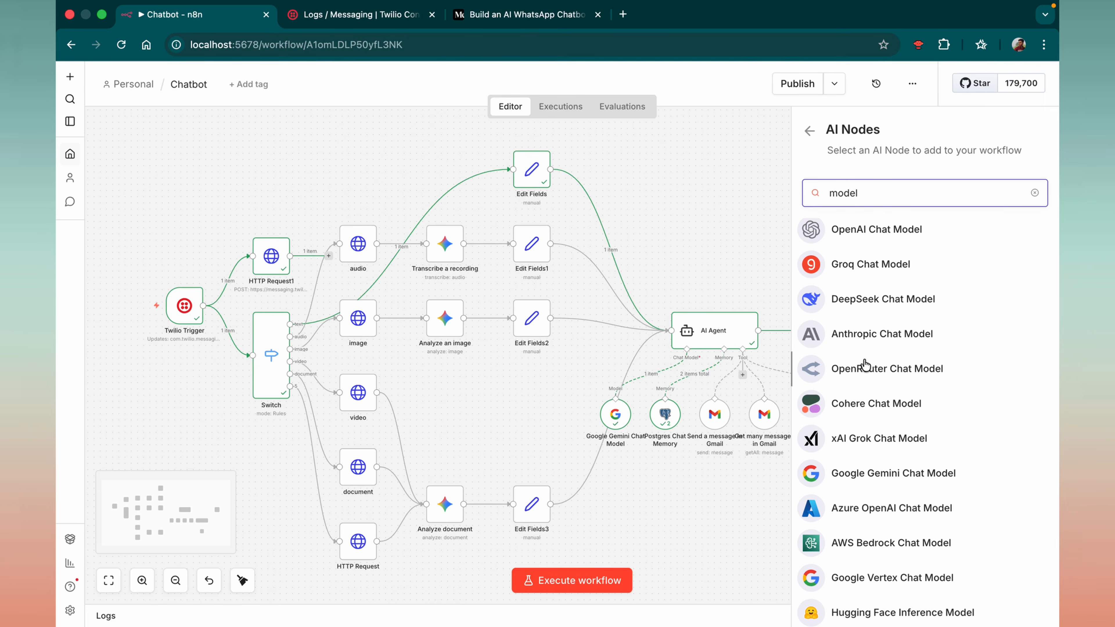
scroll(864, 364, up, 4)
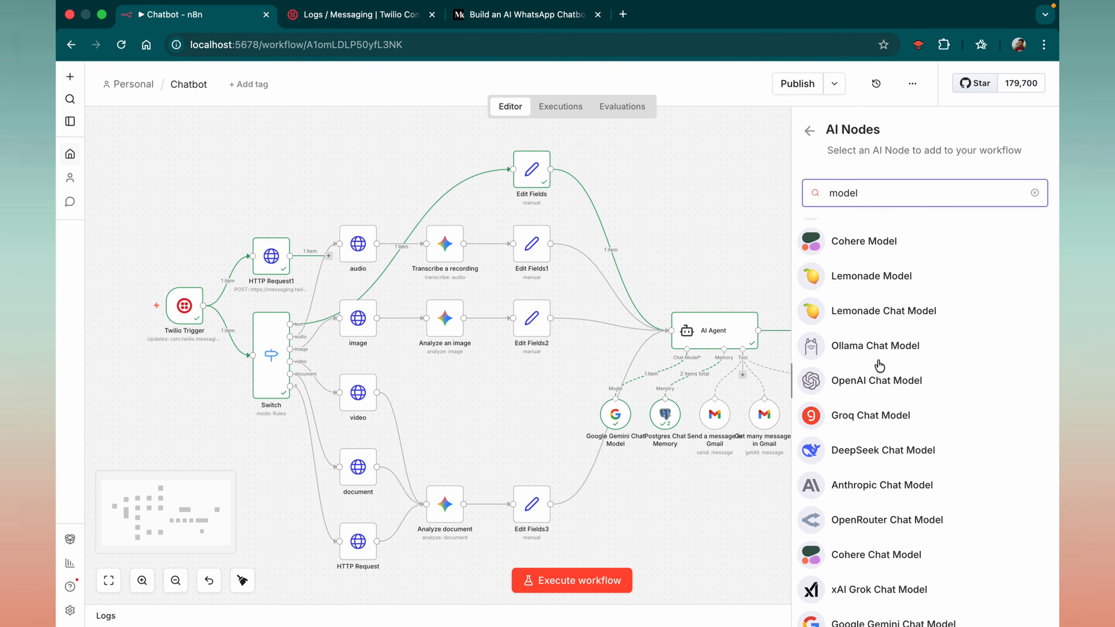